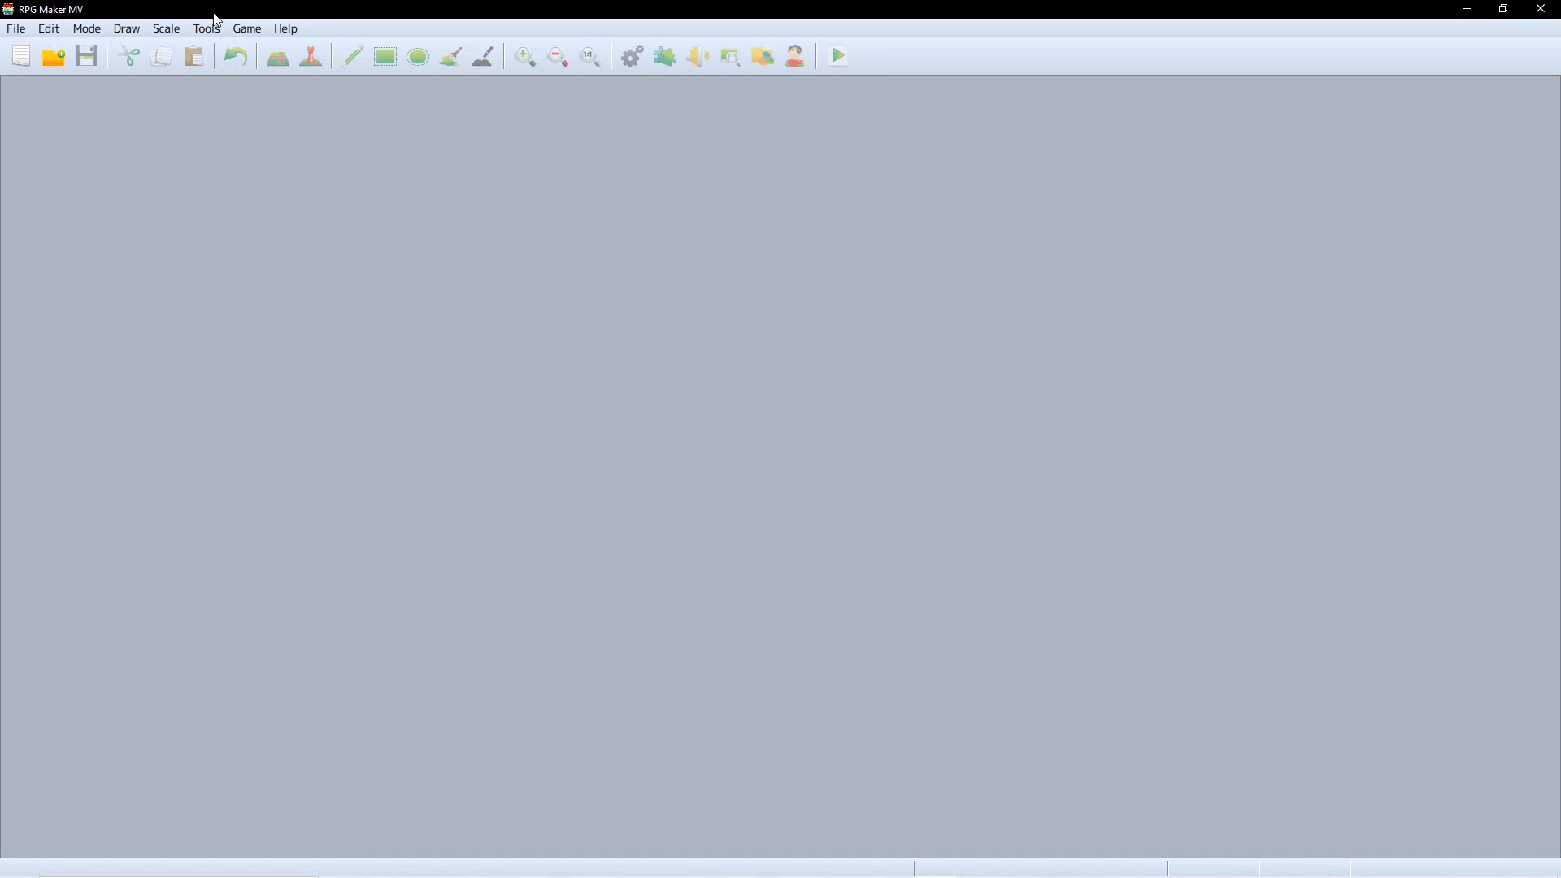
Step: Change the editor's UI theme to Dark in the Options
{"action": "left_click", "coordinate": [239, 34]}
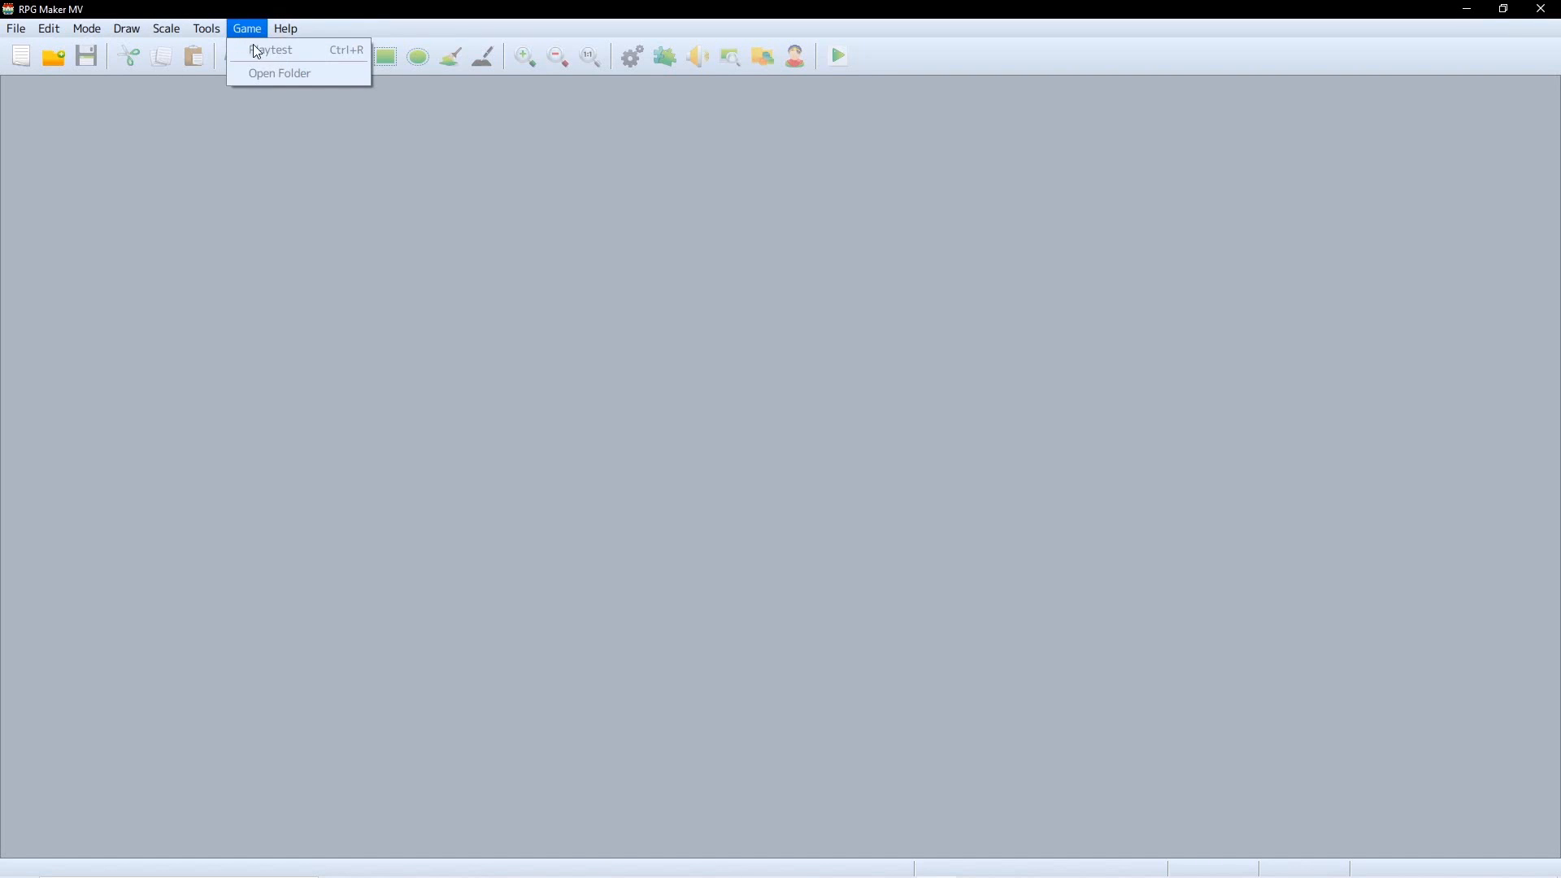
{"action": "mouse_move", "coordinate": [213, 33]}
{"action": "left_click", "coordinate": [233, 190]}
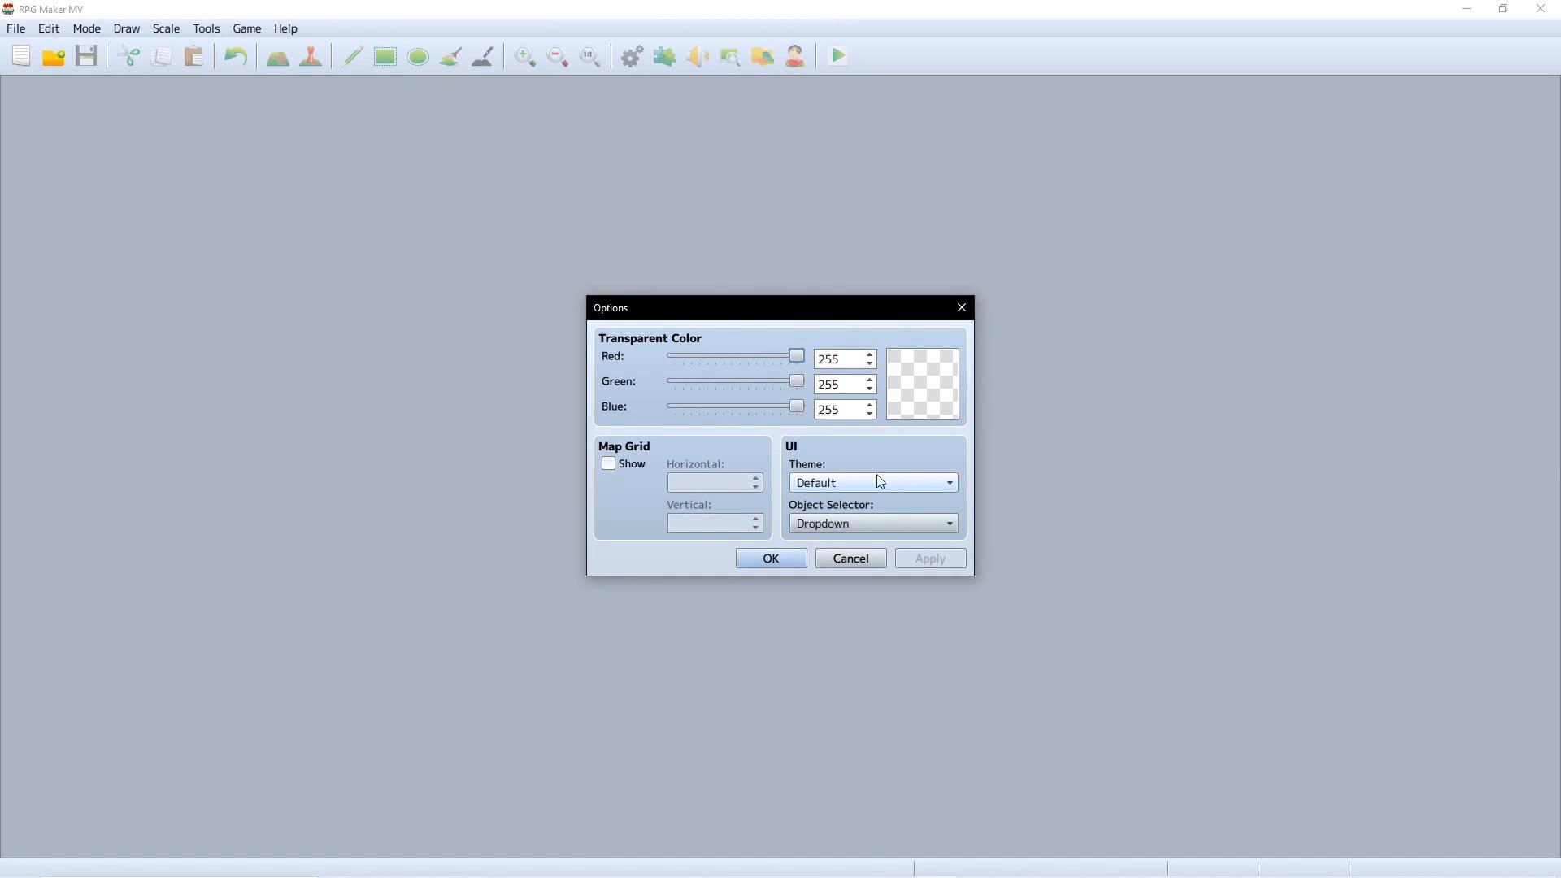
{"action": "left_click", "coordinate": [906, 488]}
{"action": "left_click", "coordinate": [891, 521]}
{"action": "left_click", "coordinate": [932, 560]}
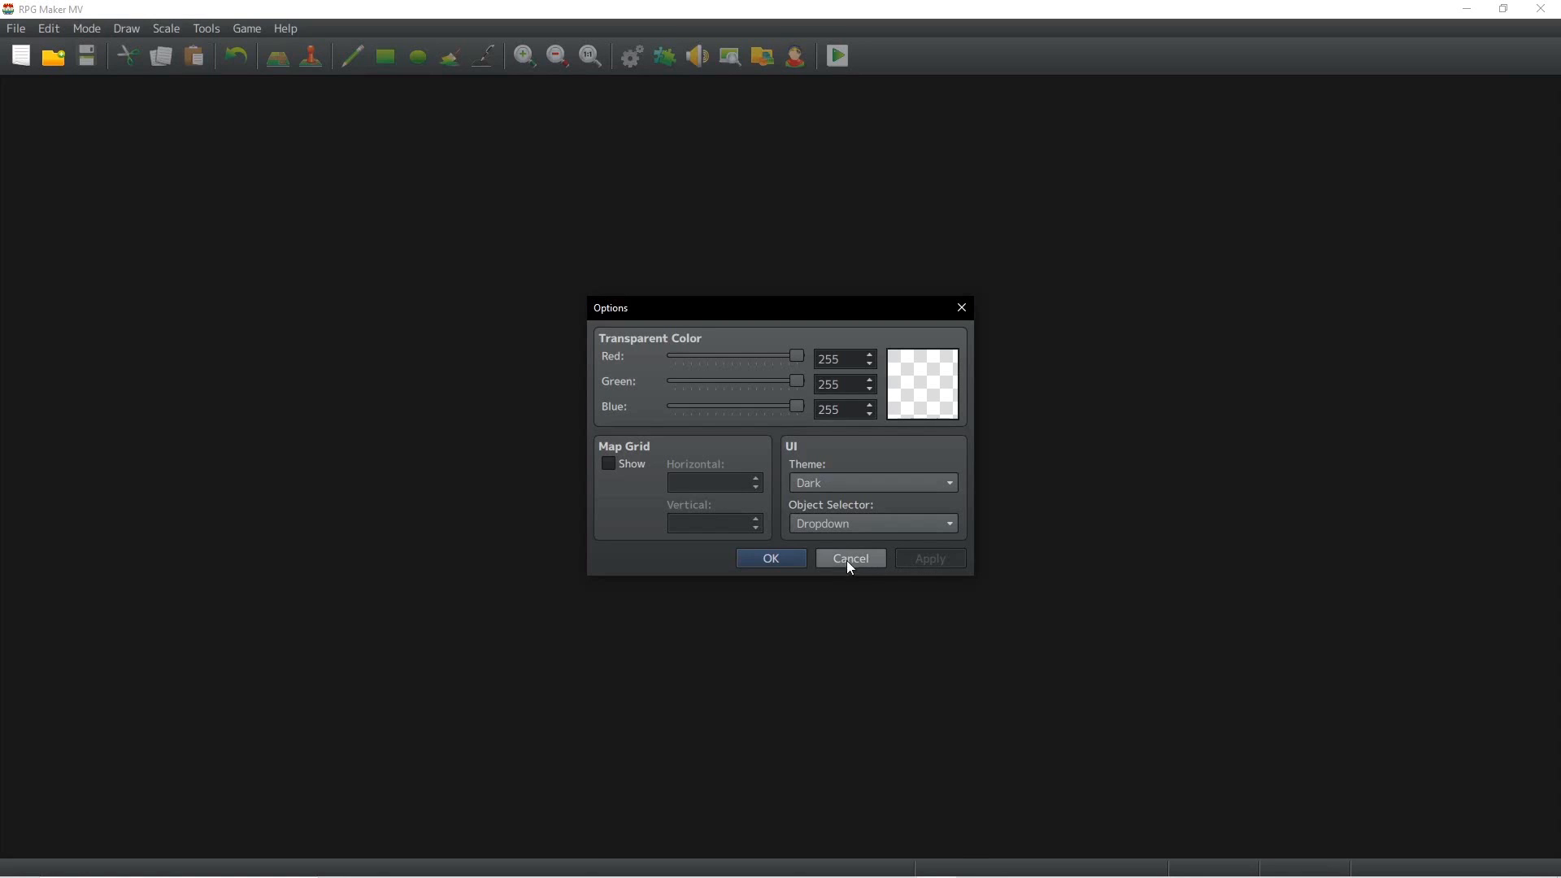
{"action": "left_click", "coordinate": [771, 559]}
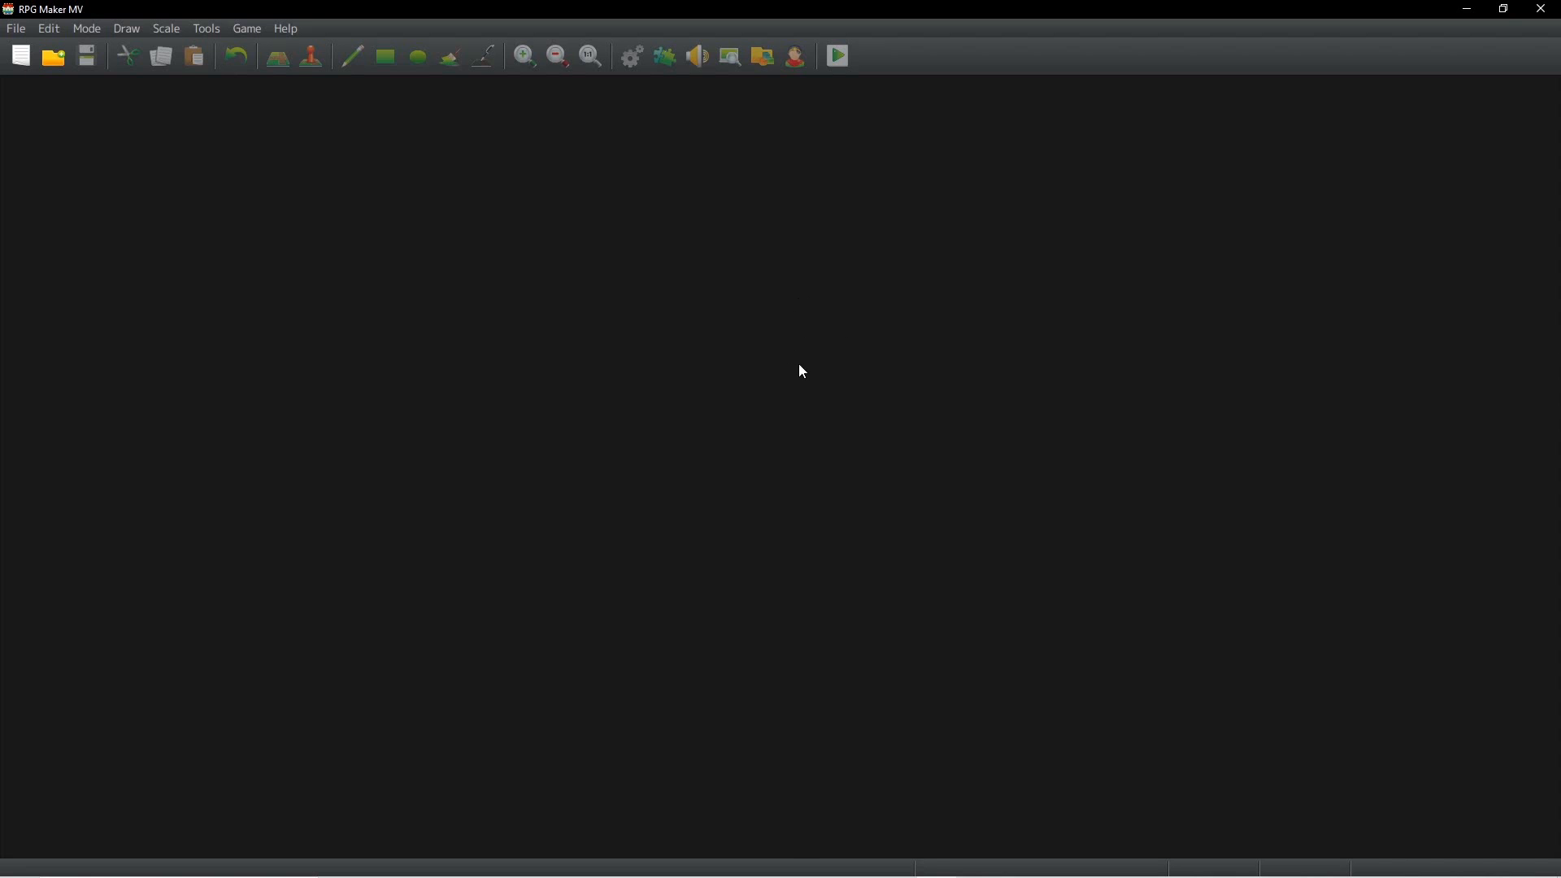
Step: Create a new project with the name and game title The First Game
{"action": "left_click", "coordinate": [16, 27]}
{"action": "left_click", "coordinate": [41, 52]}
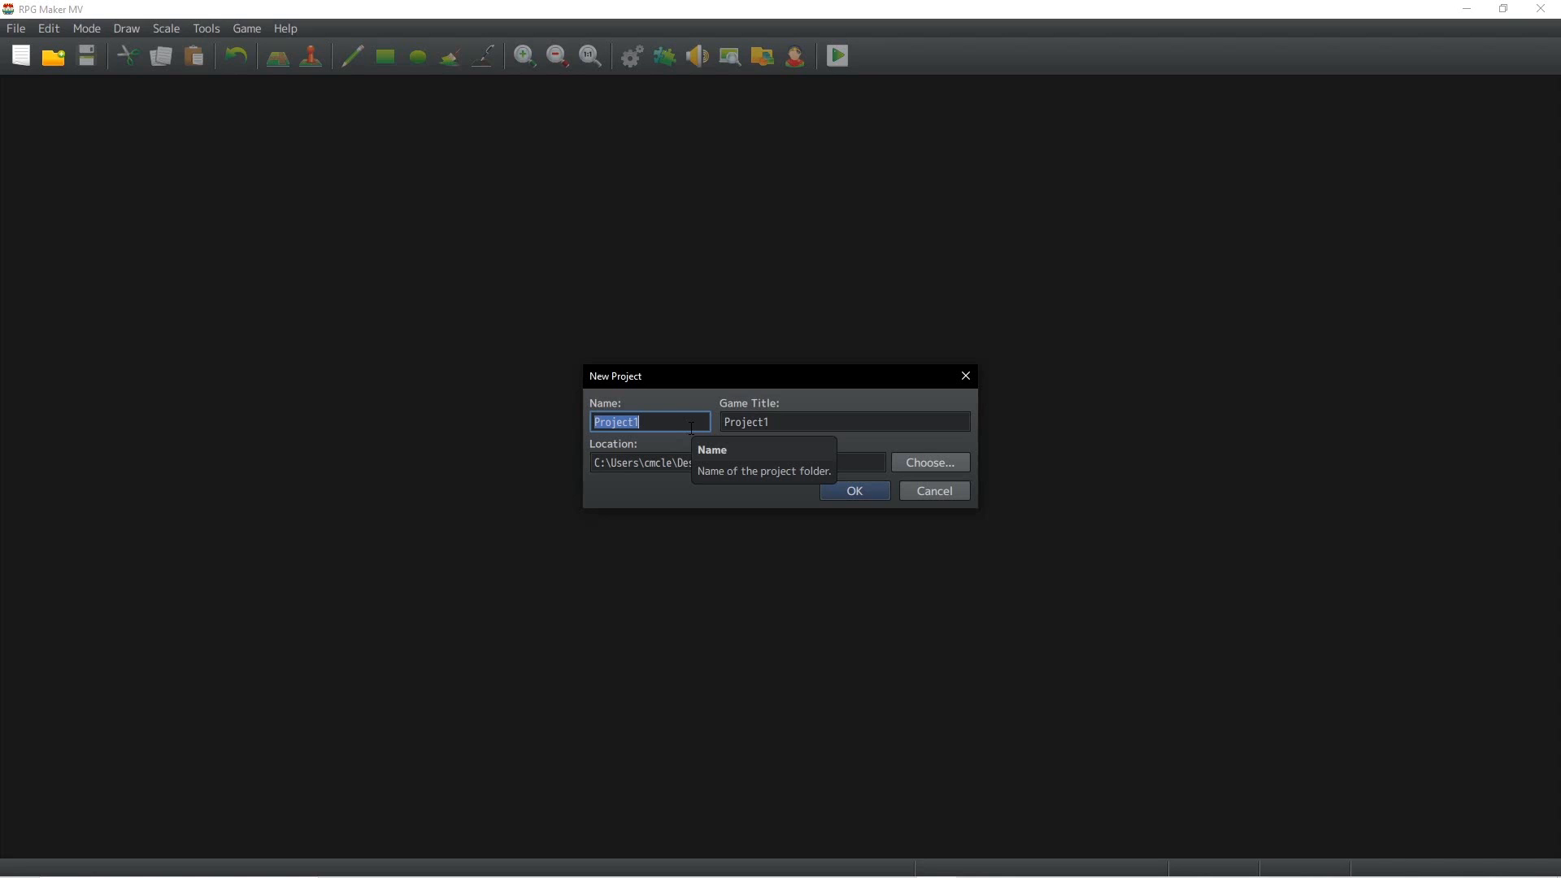
{"action": "type", "text": "The First Game"}
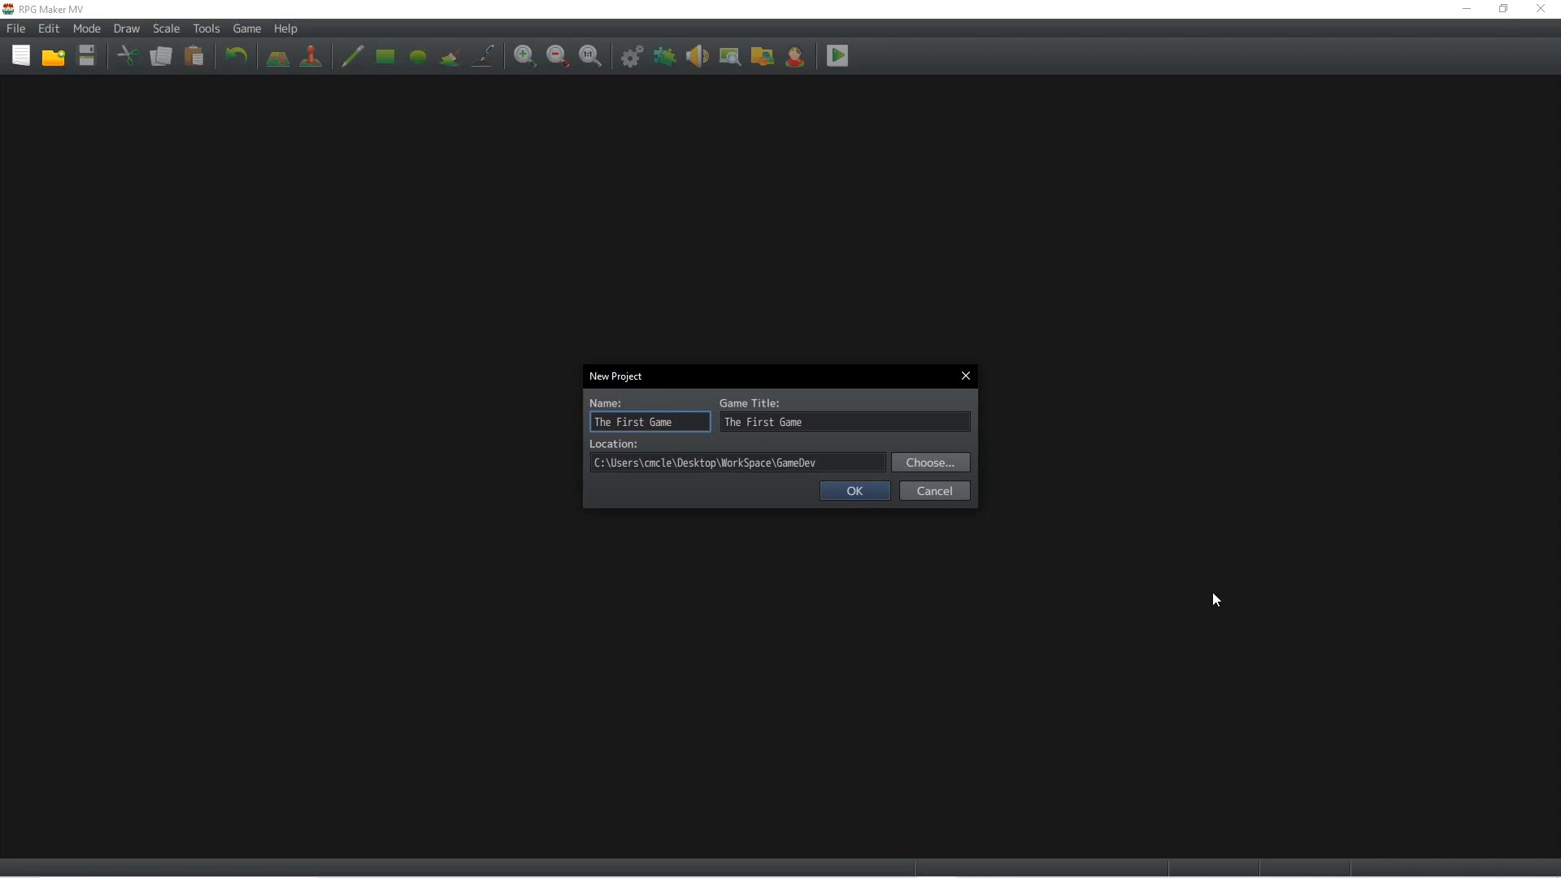
{"action": "left_click", "coordinate": [876, 494]}
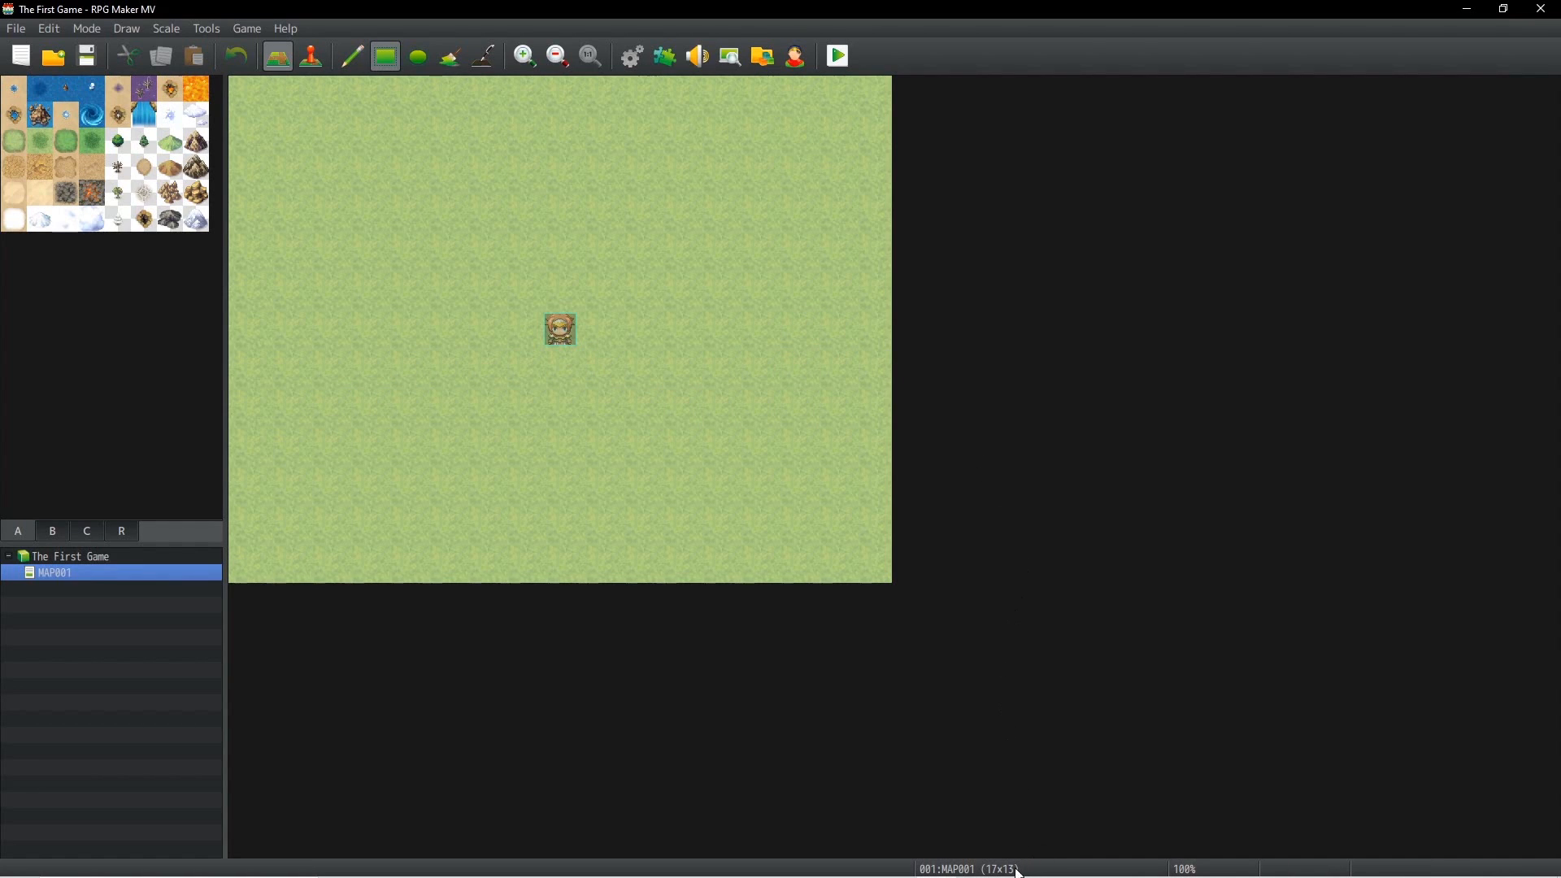
Step: Rename the default map to OverWorld and resize it to 25 wide by 20 high
{"action": "right_click", "coordinate": [56, 573]}
{"action": "left_click", "coordinate": [84, 583]}
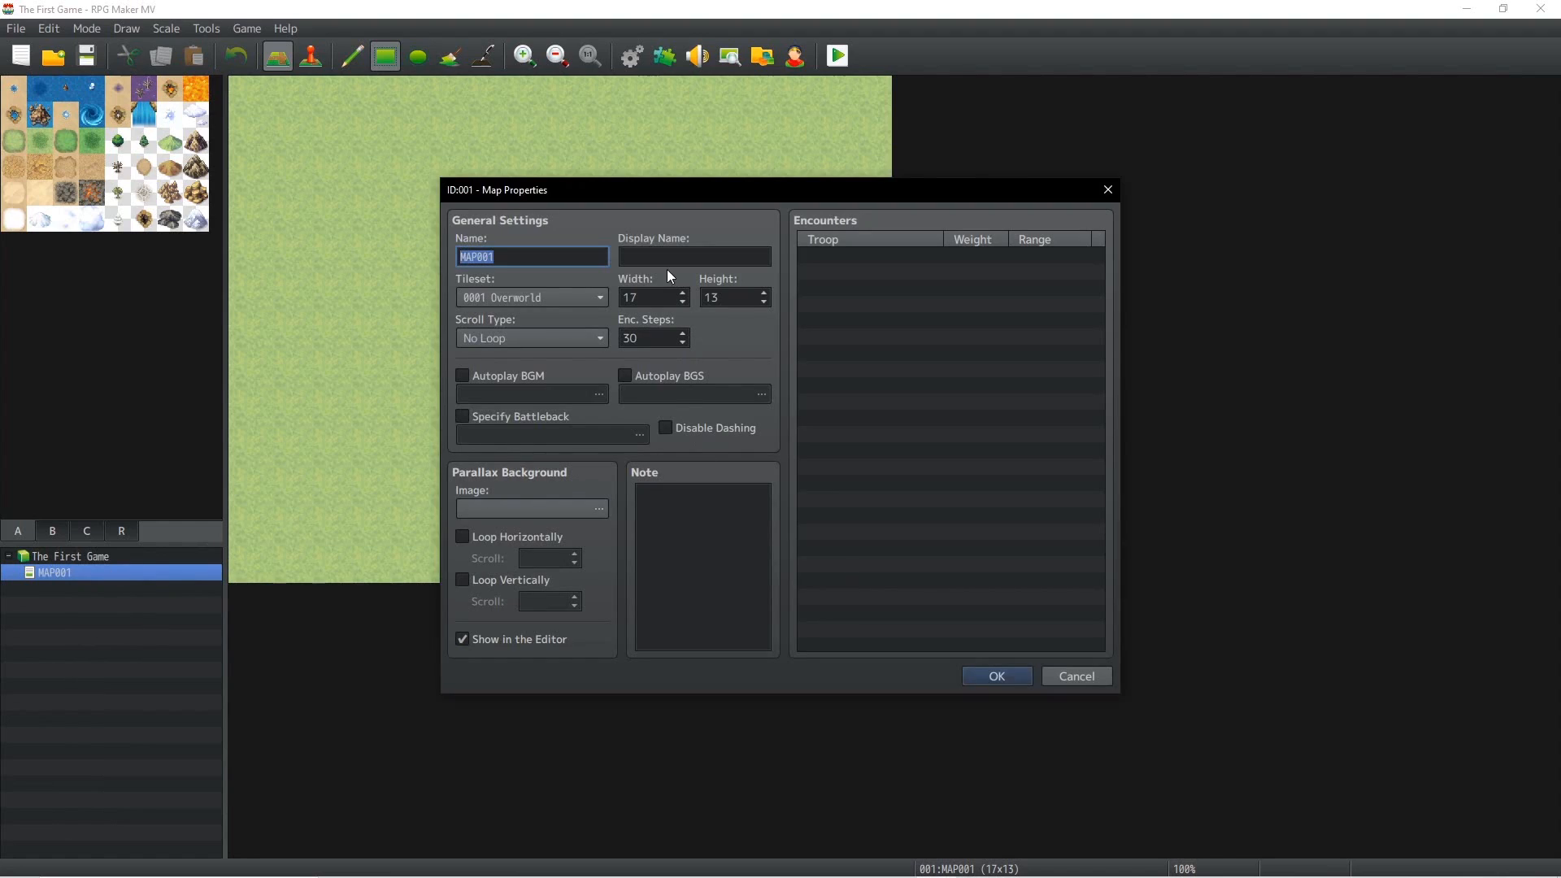
{"action": "double_click", "coordinate": [656, 297]}
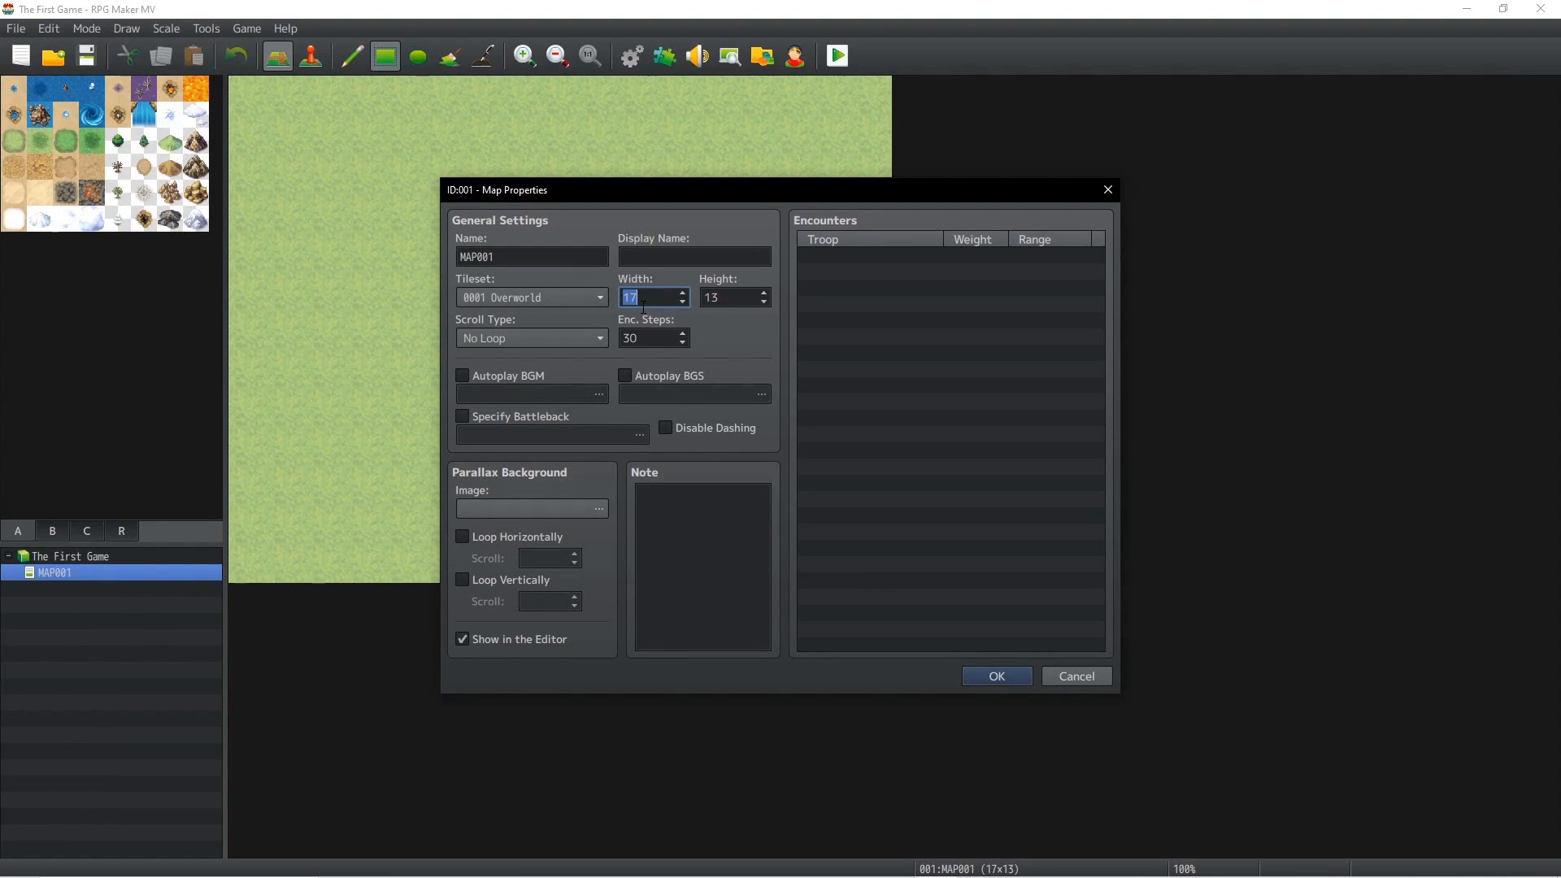
{"action": "type", "text": "25"}
{"action": "double_click", "coordinate": [735, 290]}
{"action": "type", "text": "20"}
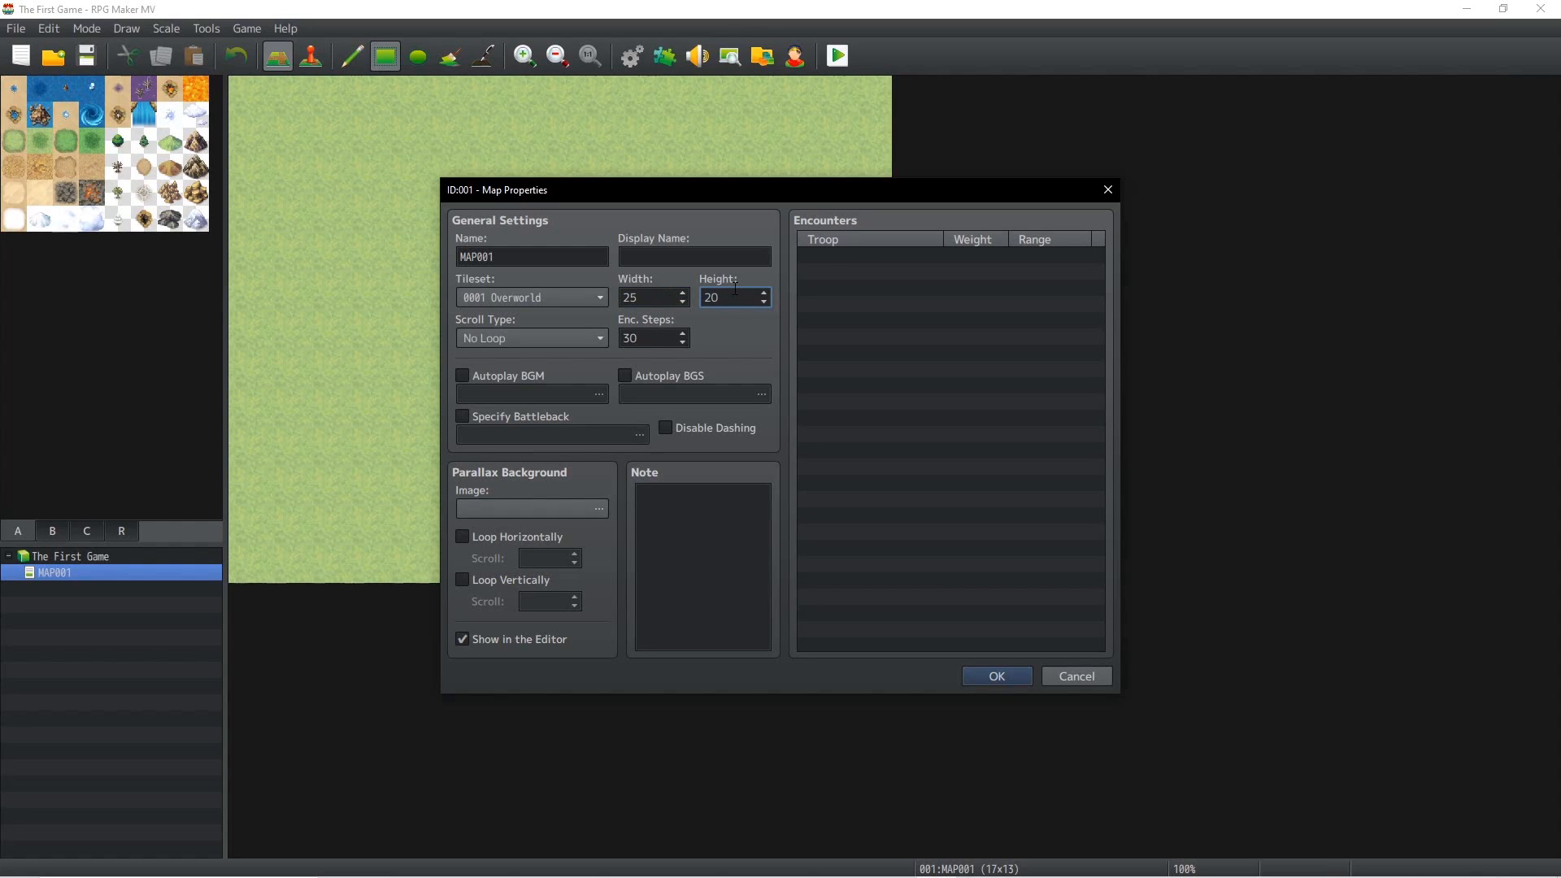
{"action": "double_click", "coordinate": [540, 256]}
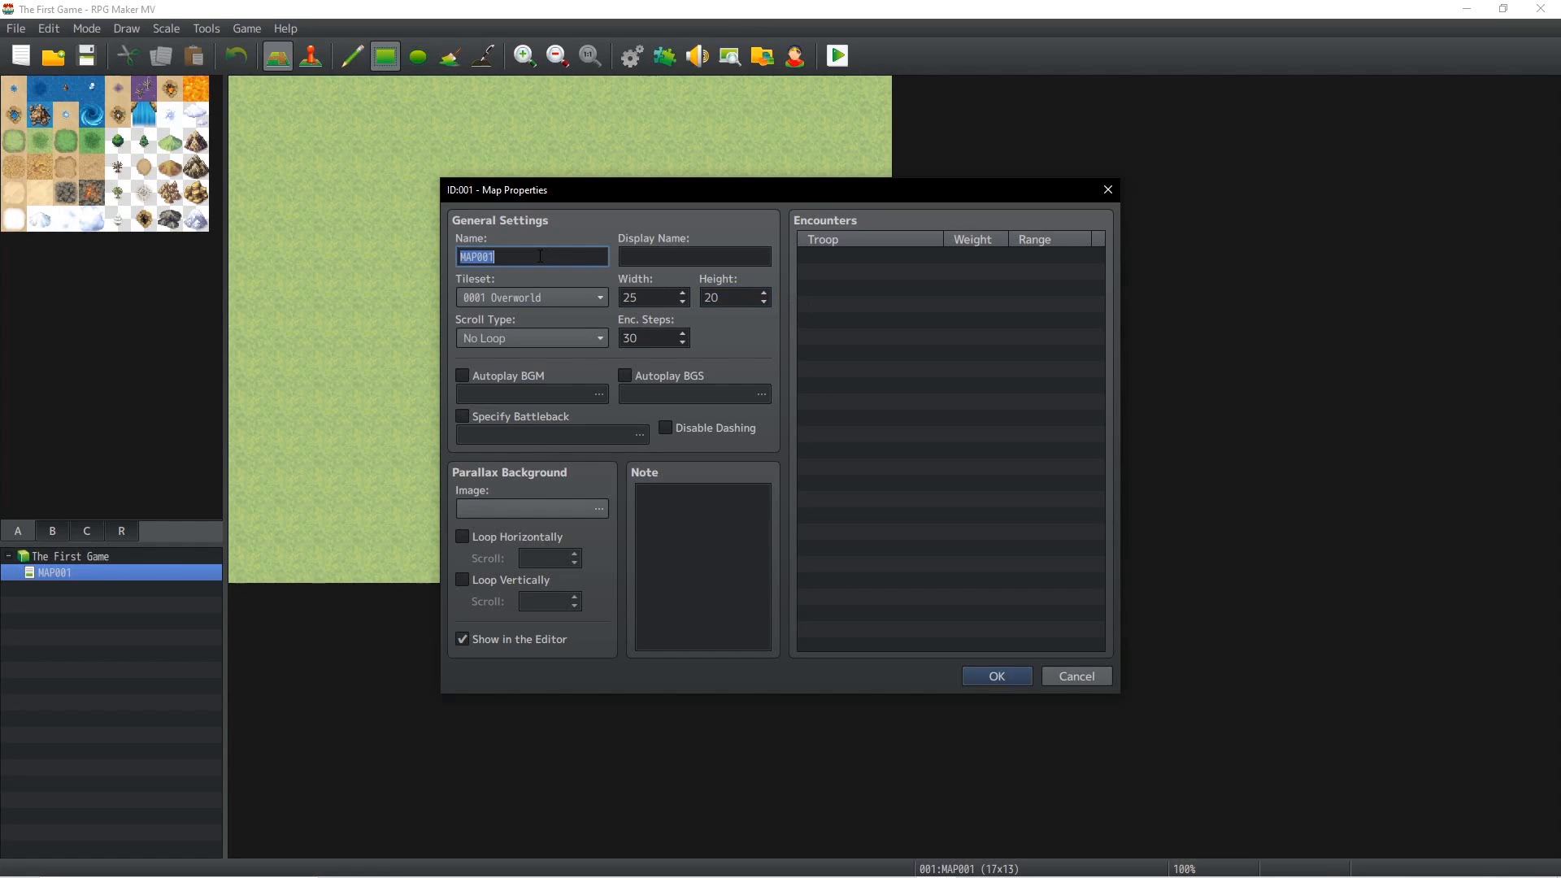
{"action": "type", "text": "OverWorld"}
{"action": "left_click", "coordinate": [979, 675]}
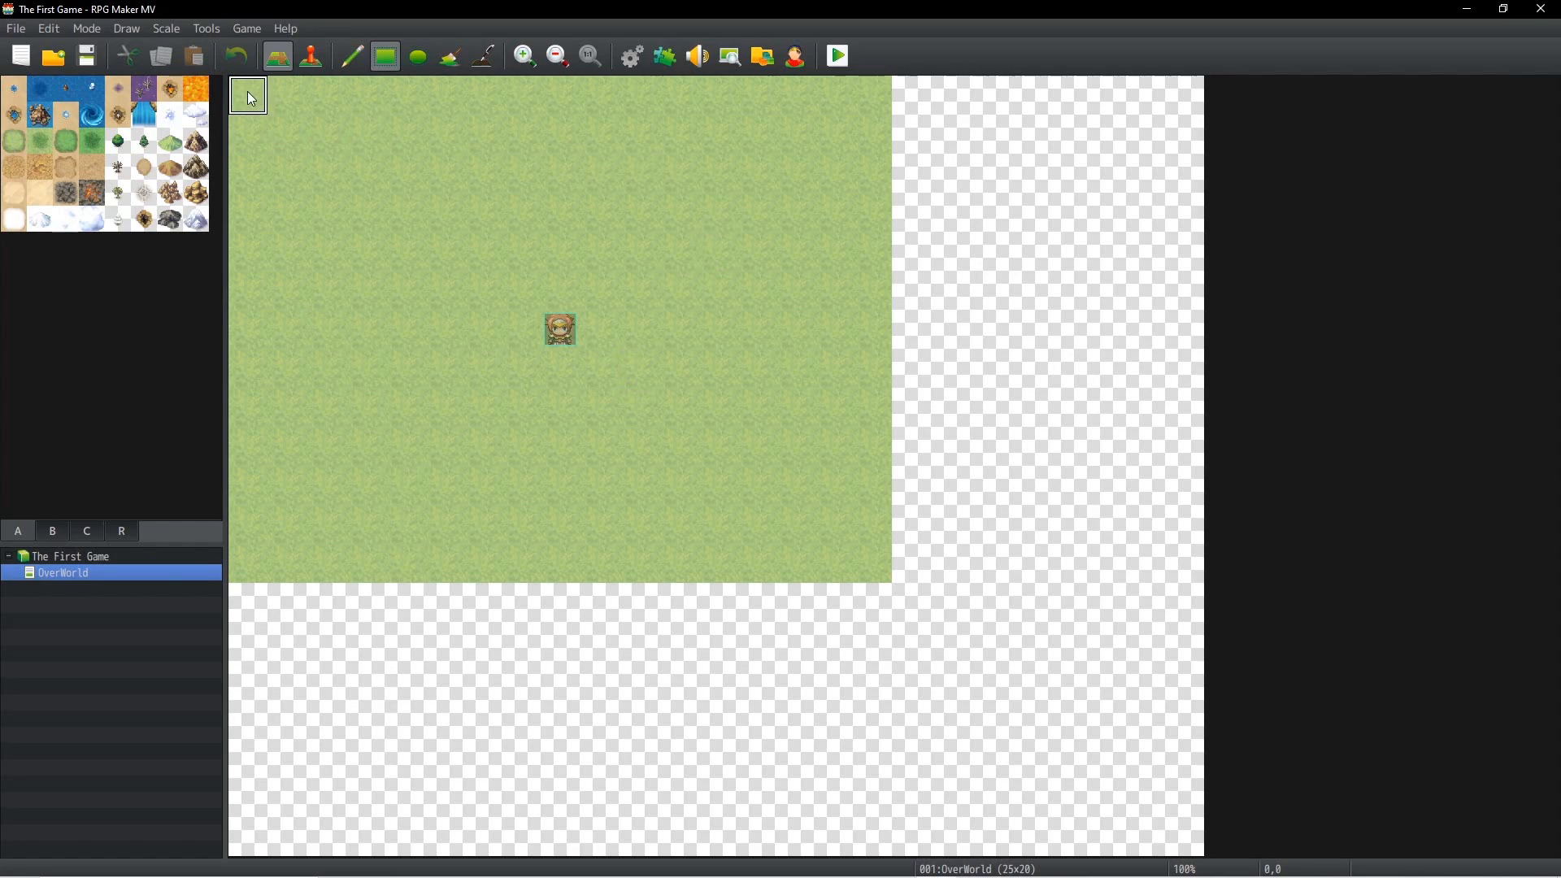
Step: Fill the whole map with light grass and paint a dark-grass path from the west edge past the middle, with a short northward spur
{"action": "left_click_drag", "start_coordinate": [250, 93], "coordinate": [1192, 854]}
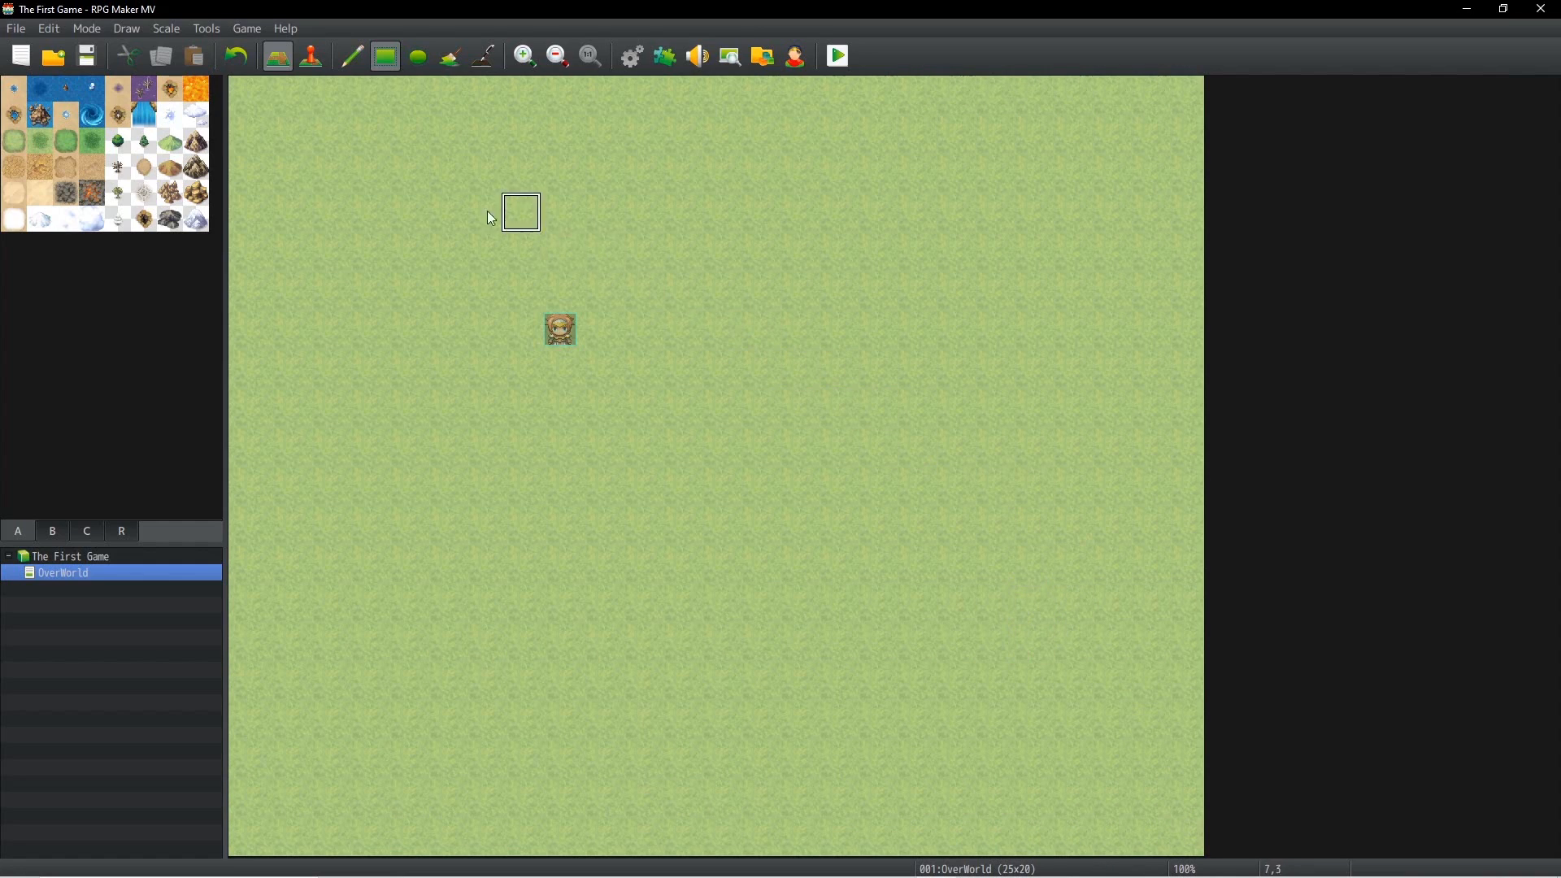
{"action": "left_click", "coordinate": [47, 137]}
{"action": "left_click_drag", "start_coordinate": [244, 525], "coordinate": [705, 527]}
{"action": "mouse_move", "coordinate": [801, 528]}
{"action": "left_mouse_down"}
{"action": "mouse_move", "coordinate": [715, 522]}
{"action": "mouse_move", "coordinate": [718, 420]}
{"action": "mouse_move", "coordinate": [738, 399]}
{"action": "mouse_move", "coordinate": [754, 488]}
{"action": "left_mouse_up"}
{"action": "right_click", "coordinate": [788, 406]}
{"action": "left_click", "coordinate": [351, 58]}
{"action": "left_click", "coordinate": [726, 408]}
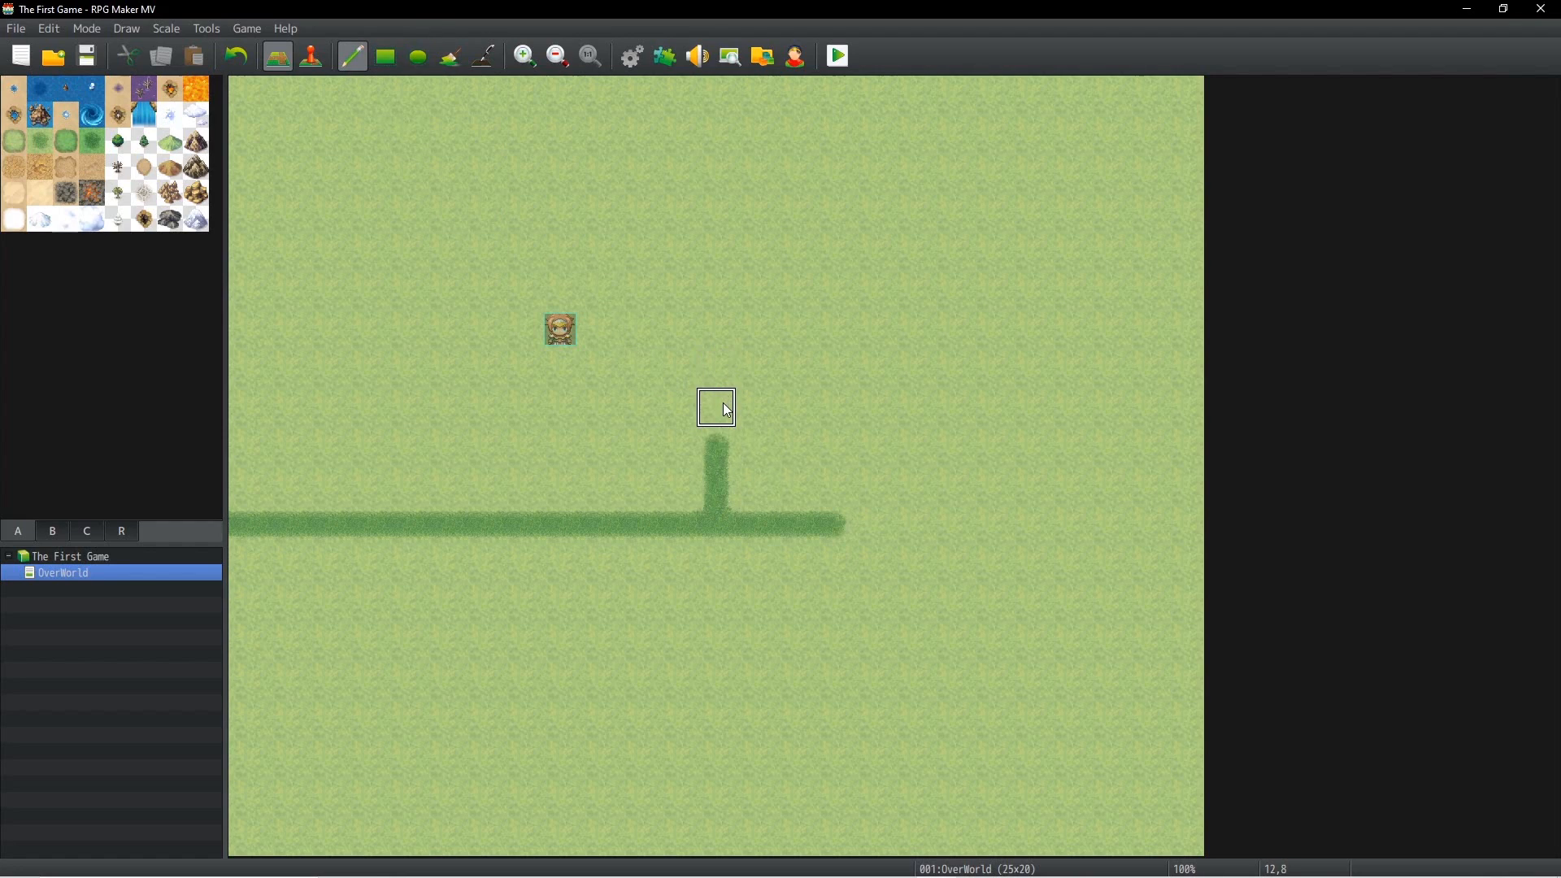
Step: Extend the dark-grass path with winding branches running northeast, south and east to the map's edges
{"action": "mouse_move", "coordinate": [714, 439]}
{"action": "left_mouse_down"}
{"action": "mouse_move", "coordinate": [744, 315]}
{"action": "mouse_move", "coordinate": [868, 313]}
{"action": "mouse_move", "coordinate": [944, 249]}
{"action": "mouse_move", "coordinate": [1041, 243]}
{"action": "mouse_move", "coordinate": [1112, 173]}
{"action": "mouse_move", "coordinate": [1180, 167]}
{"action": "left_mouse_up"}
{"action": "mouse_move", "coordinate": [837, 533]}
{"action": "left_mouse_down"}
{"action": "mouse_move", "coordinate": [833, 662]}
{"action": "mouse_move", "coordinate": [758, 806]}
{"action": "mouse_move", "coordinate": [717, 841]}
{"action": "mouse_move", "coordinate": [717, 803]}
{"action": "left_mouse_up"}
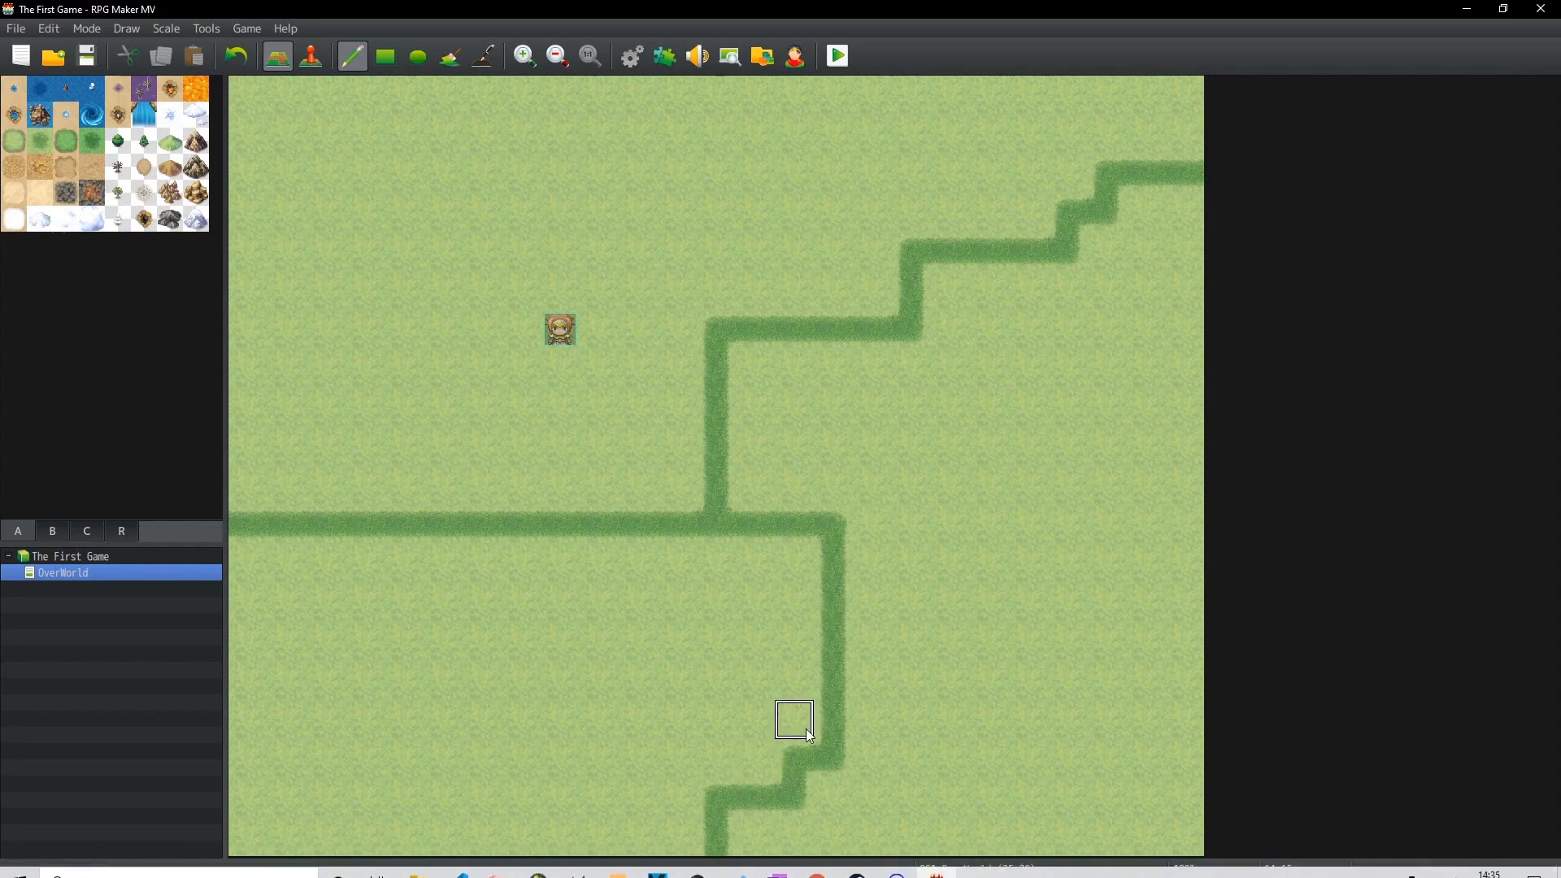
{"action": "mouse_move", "coordinate": [855, 633]}
{"action": "left_mouse_down"}
{"action": "mouse_move", "coordinate": [1023, 623]}
{"action": "mouse_move", "coordinate": [1035, 648]}
{"action": "mouse_move", "coordinate": [1187, 642]}
{"action": "left_mouse_up"}
{"action": "left_click", "coordinate": [895, 633]}
Step: Paint a stepped dark-grass branch from the main path down to the southwest edge and clear the surplus tiles with light grass
{"action": "mouse_move", "coordinate": [488, 533]}
{"action": "left_mouse_down"}
{"action": "mouse_move", "coordinate": [404, 680]}
{"action": "mouse_move", "coordinate": [265, 820]}
{"action": "left_mouse_up"}
{"action": "left_click_drag", "start_coordinate": [404, 687], "coordinate": [442, 657]}
{"action": "right_click", "coordinate": [491, 620]}
{"action": "left_click", "coordinate": [486, 576]}
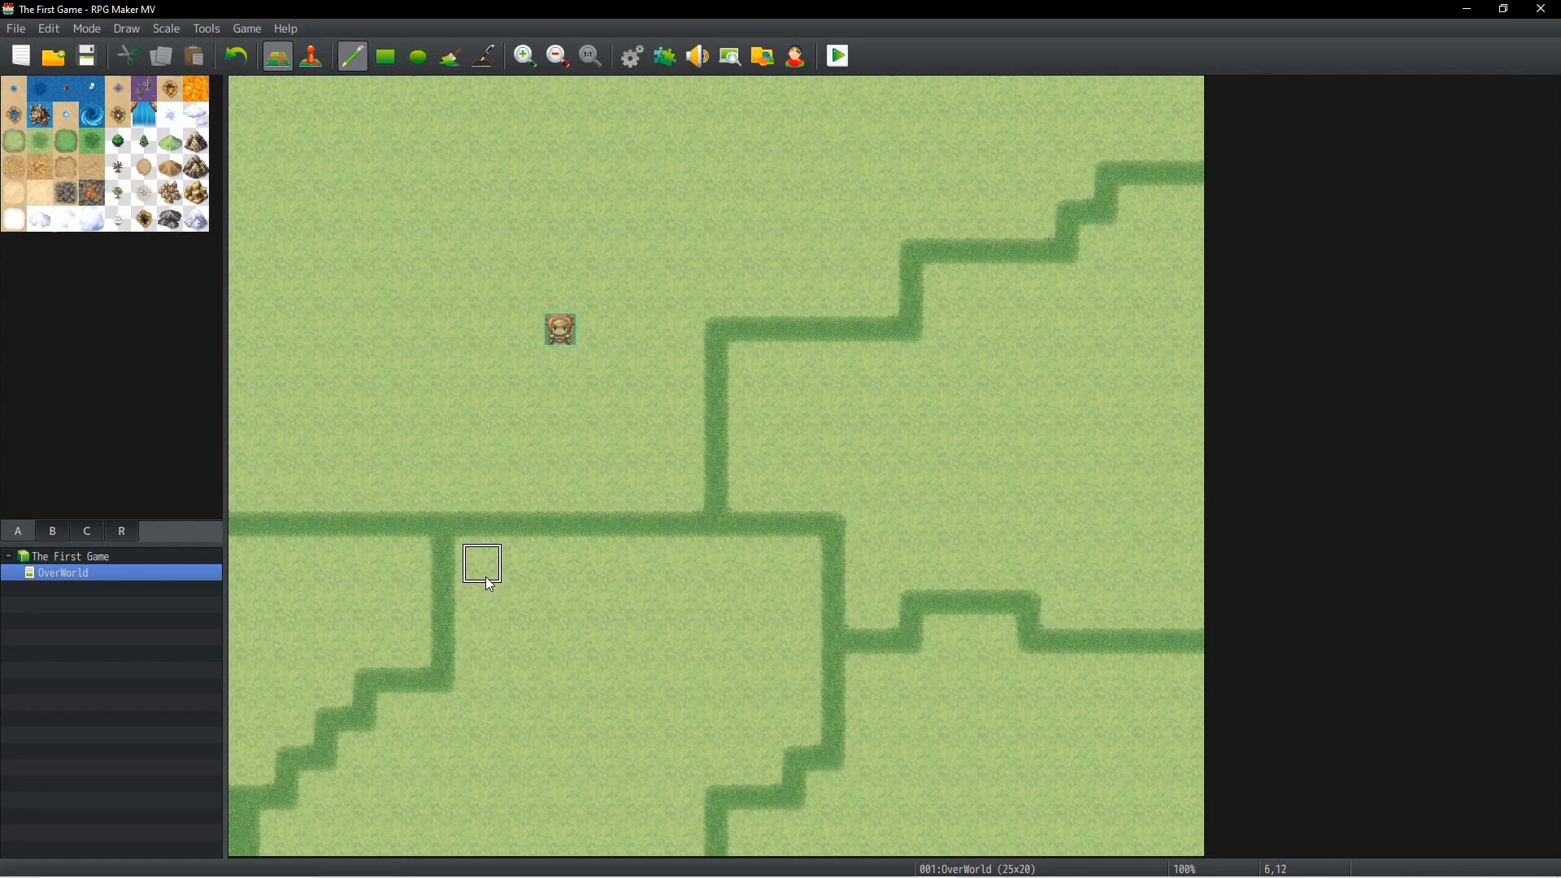
{"action": "left_click", "coordinate": [255, 852]}
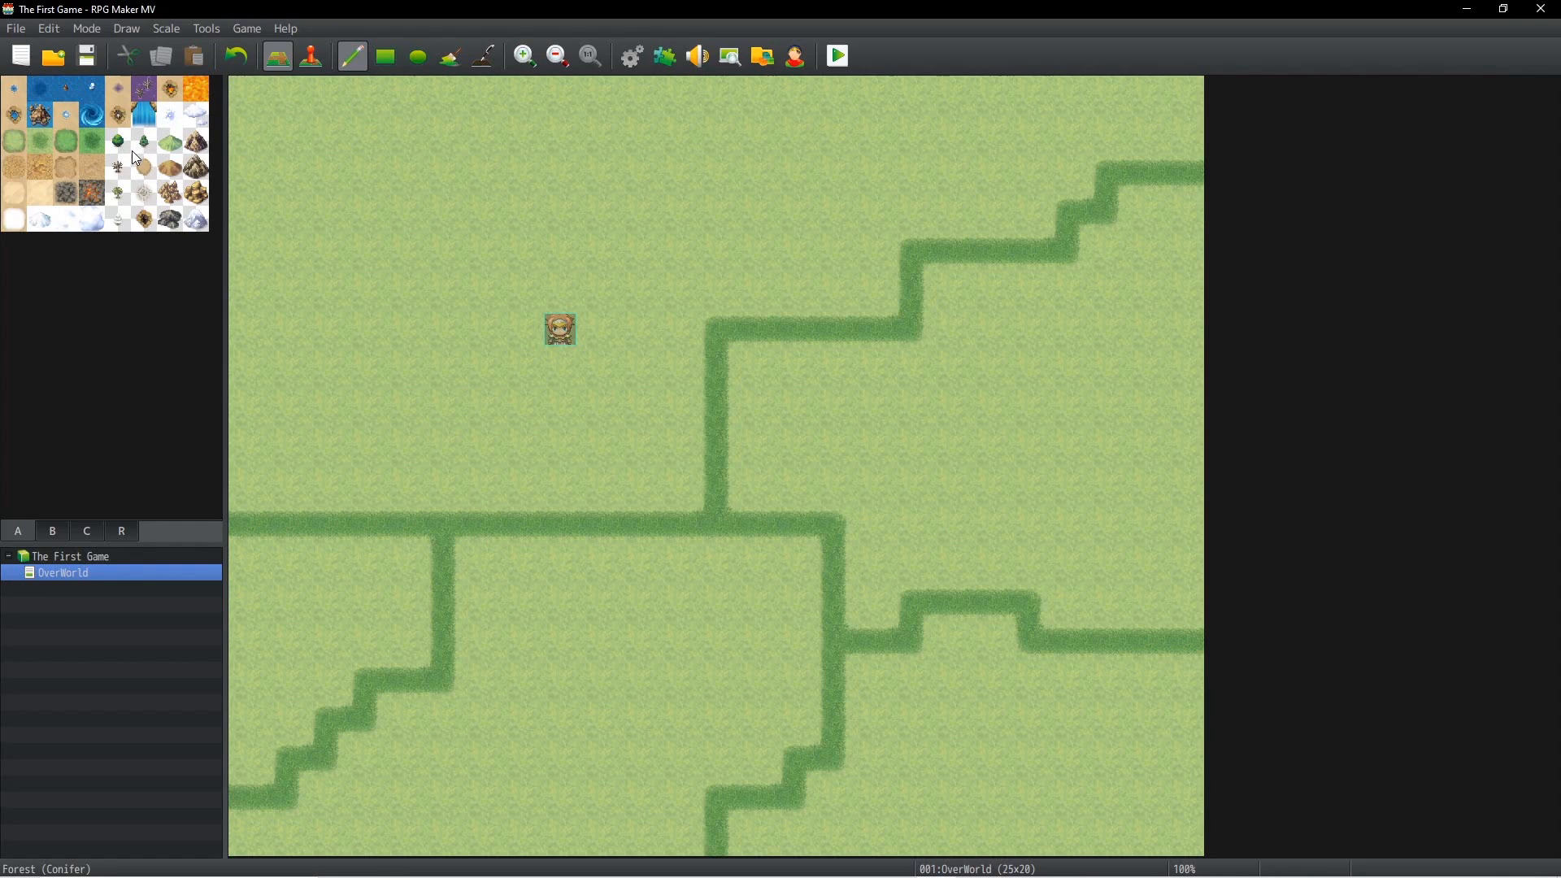
{"action": "left_click", "coordinate": [52, 533]}
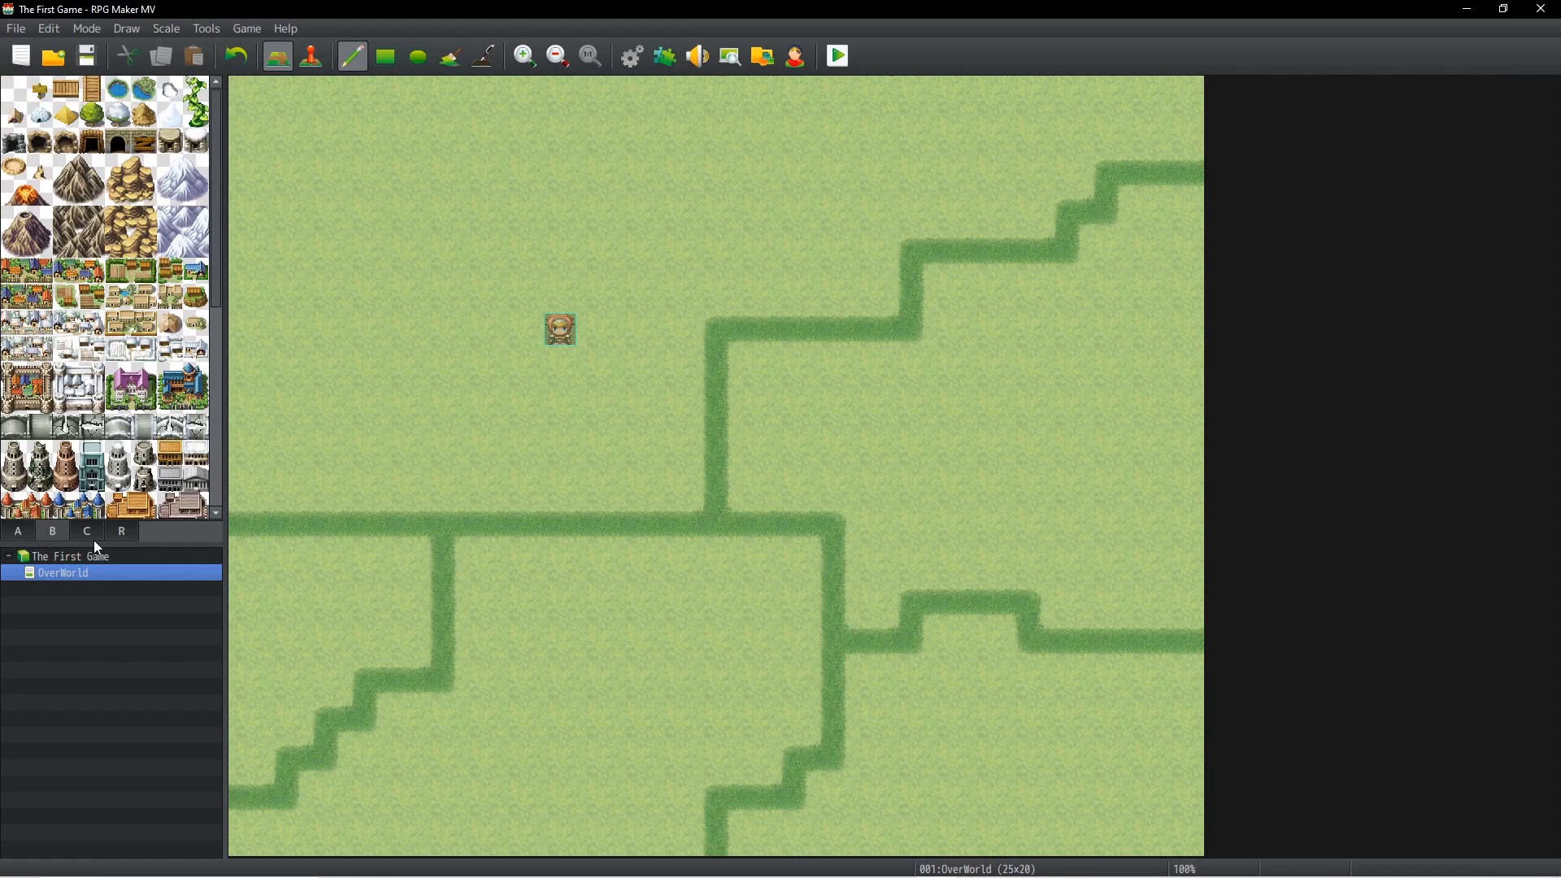
{"action": "left_click", "coordinate": [86, 534]}
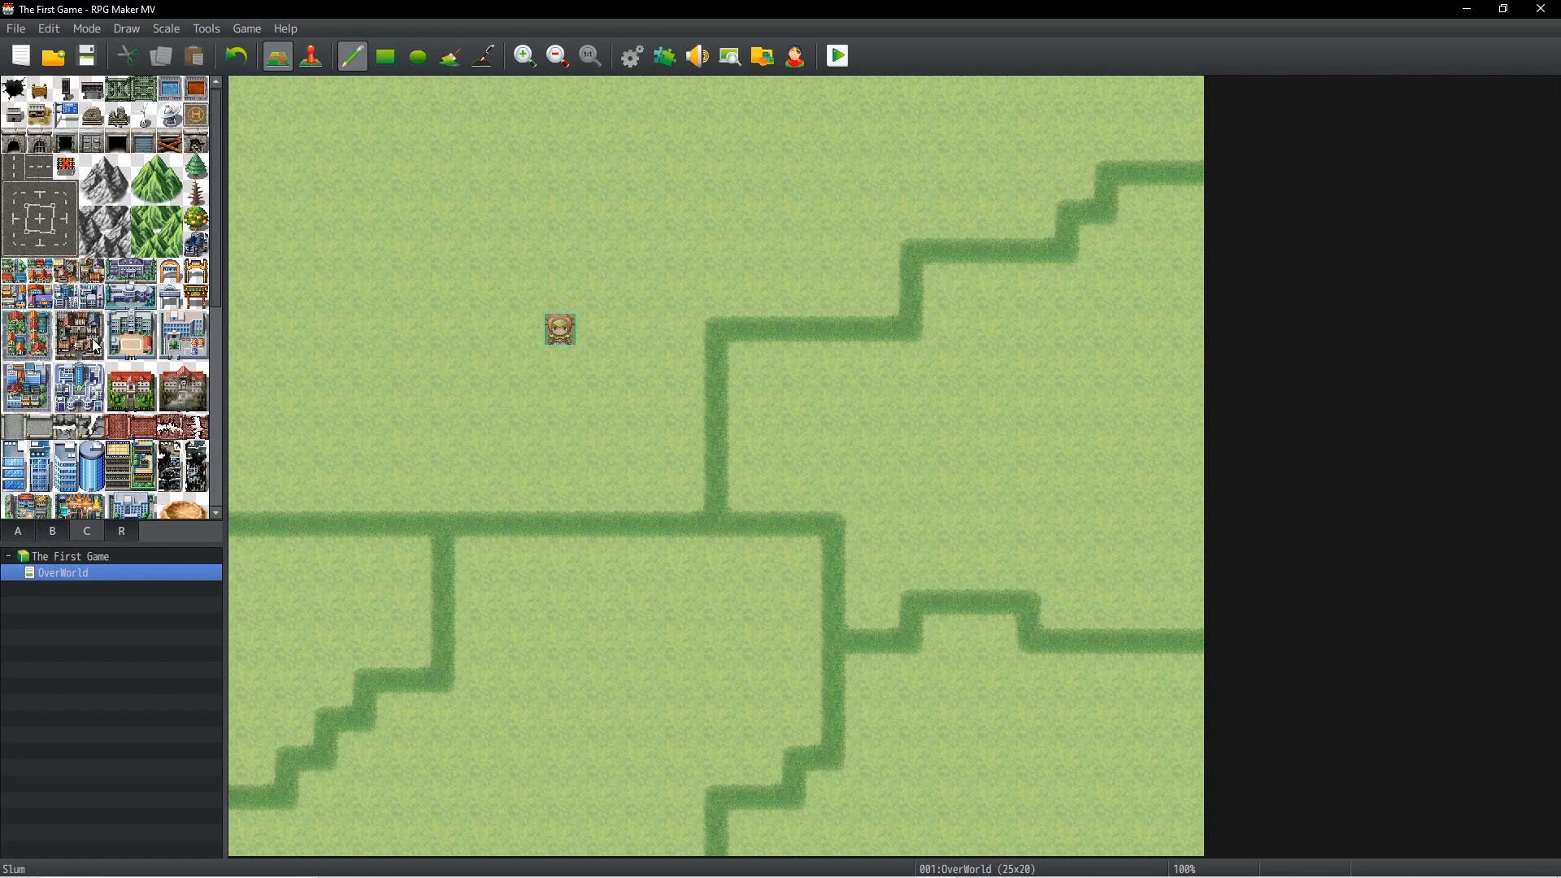
{"action": "scroll", "coordinate": [95, 350], "scroll_direction": "down", "scroll_amount": 3}
{"action": "scroll", "coordinate": [88, 360], "scroll_direction": "up", "scroll_amount": 3}
{"action": "scroll", "coordinate": [89, 360], "scroll_direction": "up", "scroll_amount": 2}
Step: Paint a round-tree forest block in the map's northwest corner
{"action": "left_click", "coordinate": [18, 531]}
{"action": "left_click", "coordinate": [118, 141]}
{"action": "left_click_drag", "start_coordinate": [243, 94], "coordinate": [330, 196]}
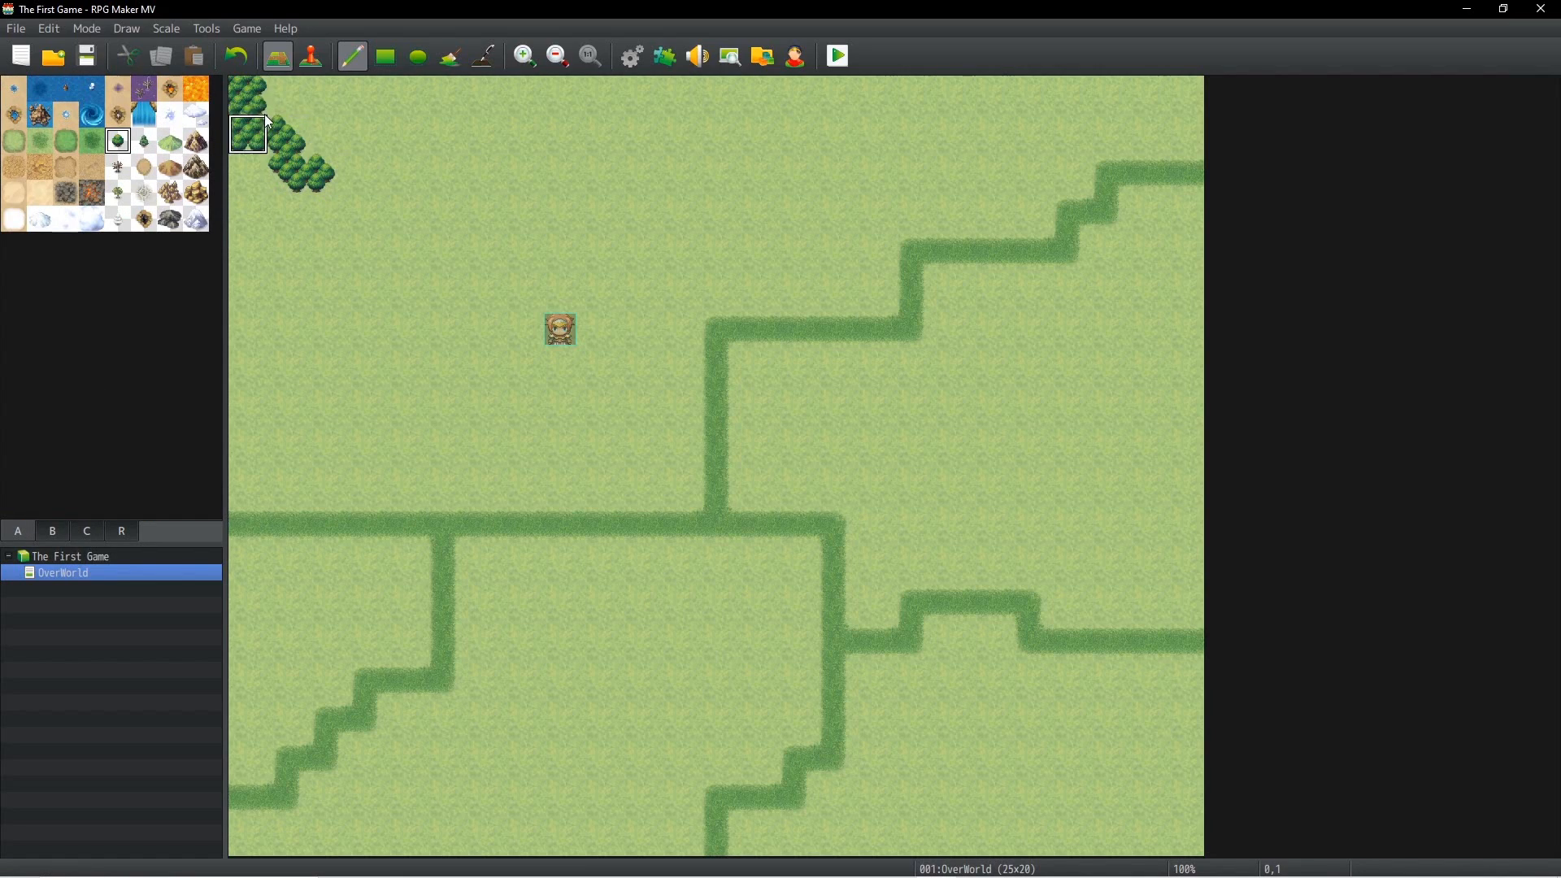
{"action": "left_click", "coordinate": [386, 57]}
{"action": "left_click_drag", "start_coordinate": [246, 91], "coordinate": [299, 130]}
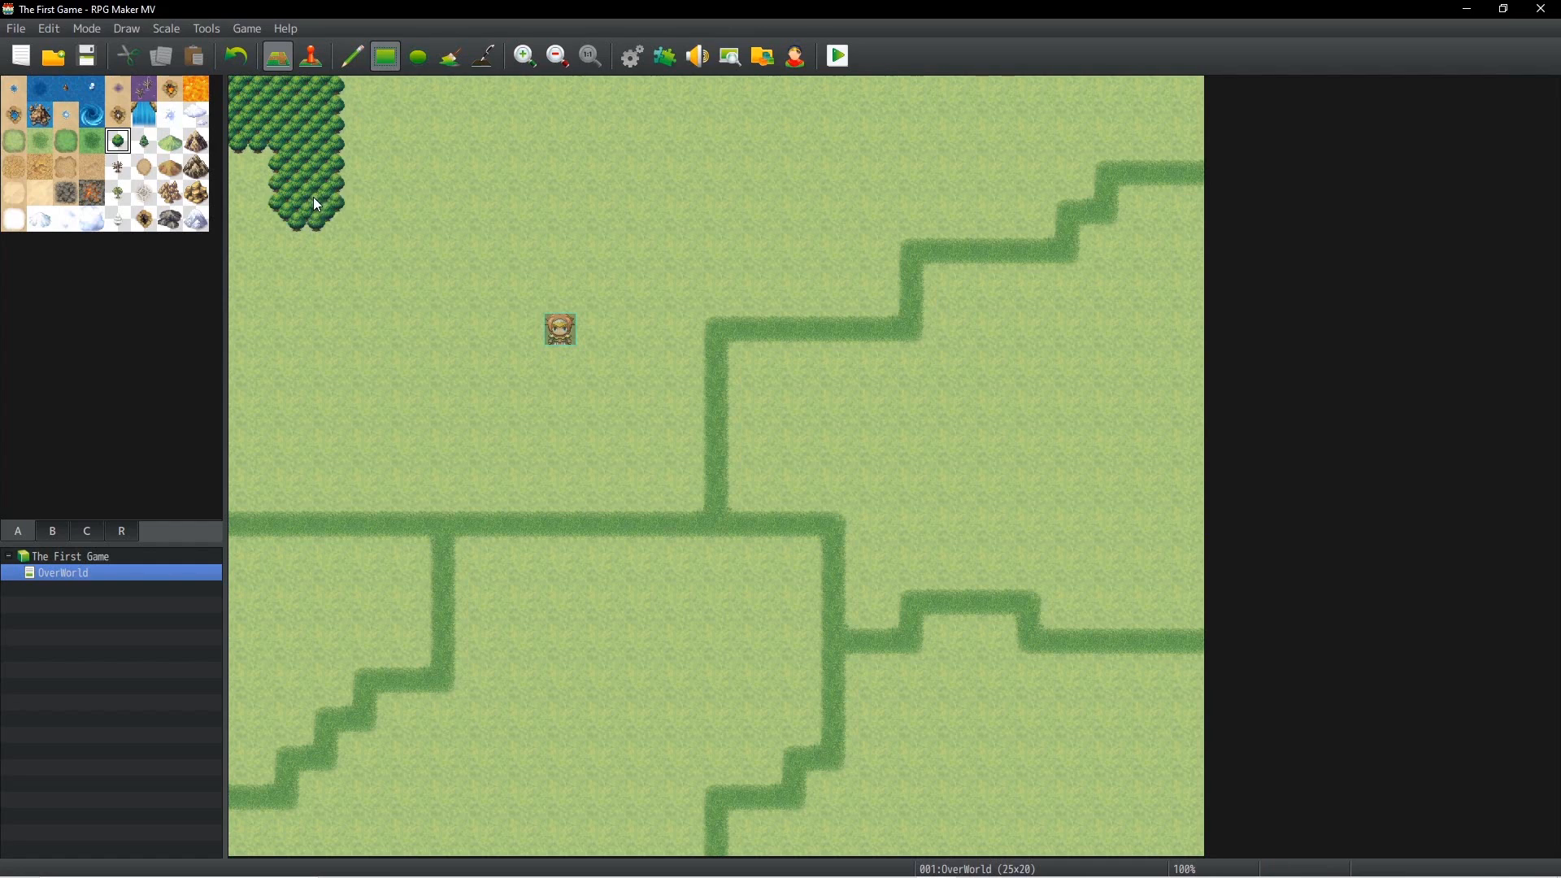
{"action": "left_click_drag", "start_coordinate": [315, 197], "coordinate": [289, 210]}
Step: Paint a second forest area along the west edge, just above the horizontal path
{"action": "left_click_drag", "start_coordinate": [246, 366], "coordinate": [444, 456]}
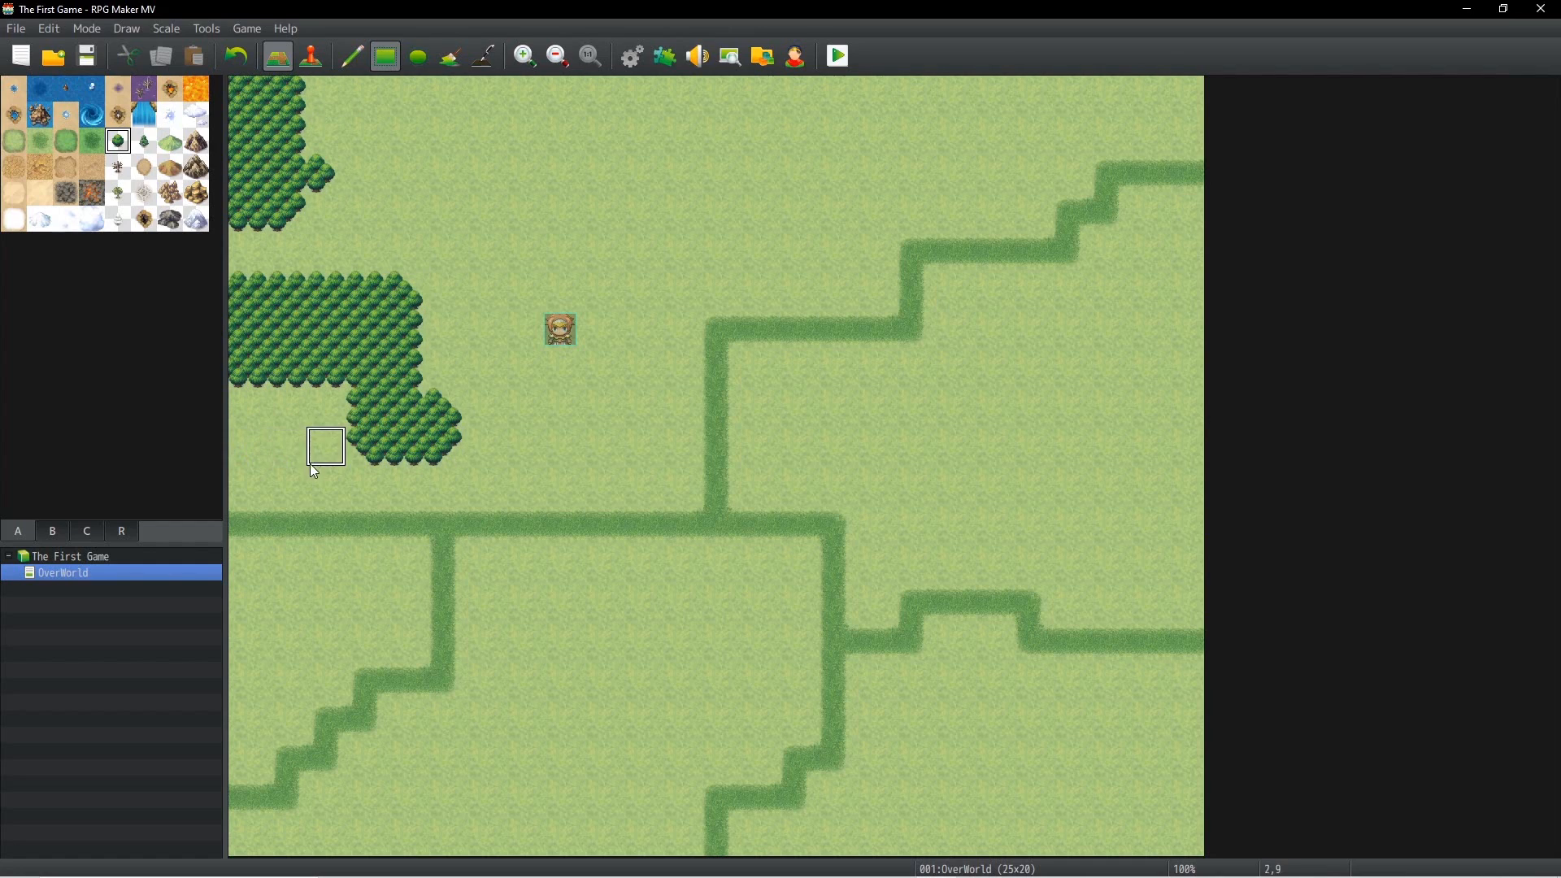
{"action": "left_click_drag", "start_coordinate": [311, 463], "coordinate": [262, 473]}
{"action": "left_click", "coordinate": [362, 481]}
{"action": "left_click", "coordinate": [329, 410]}
Step: Extend both forest areas eastward with irregular edges, leaving grass clearings between them
{"action": "left_click_drag", "start_coordinate": [310, 105], "coordinate": [435, 166]}
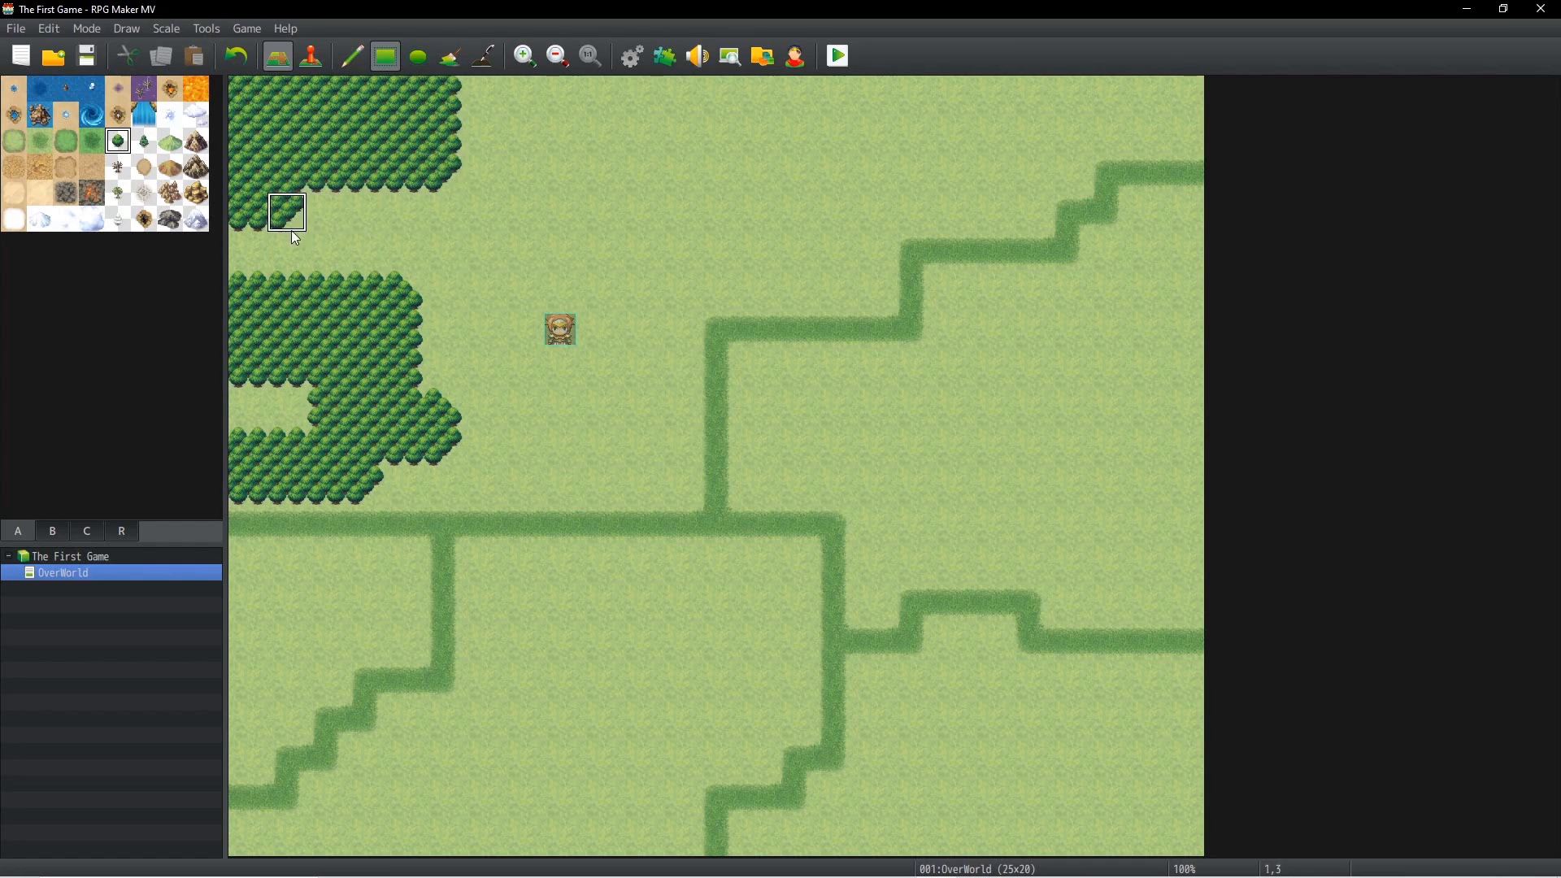
{"action": "left_click_drag", "start_coordinate": [435, 339], "coordinate": [479, 332]}
{"action": "left_click_drag", "start_coordinate": [479, 406], "coordinate": [480, 447]}
{"action": "left_click", "coordinate": [508, 457]}
{"action": "mouse_move", "coordinate": [447, 138]}
{"action": "left_mouse_down"}
{"action": "mouse_move", "coordinate": [517, 249]}
{"action": "mouse_move", "coordinate": [561, 101]}
{"action": "mouse_move", "coordinate": [603, 224]}
{"action": "mouse_move", "coordinate": [639, 248]}
{"action": "mouse_move", "coordinate": [639, 175]}
{"action": "left_mouse_up"}
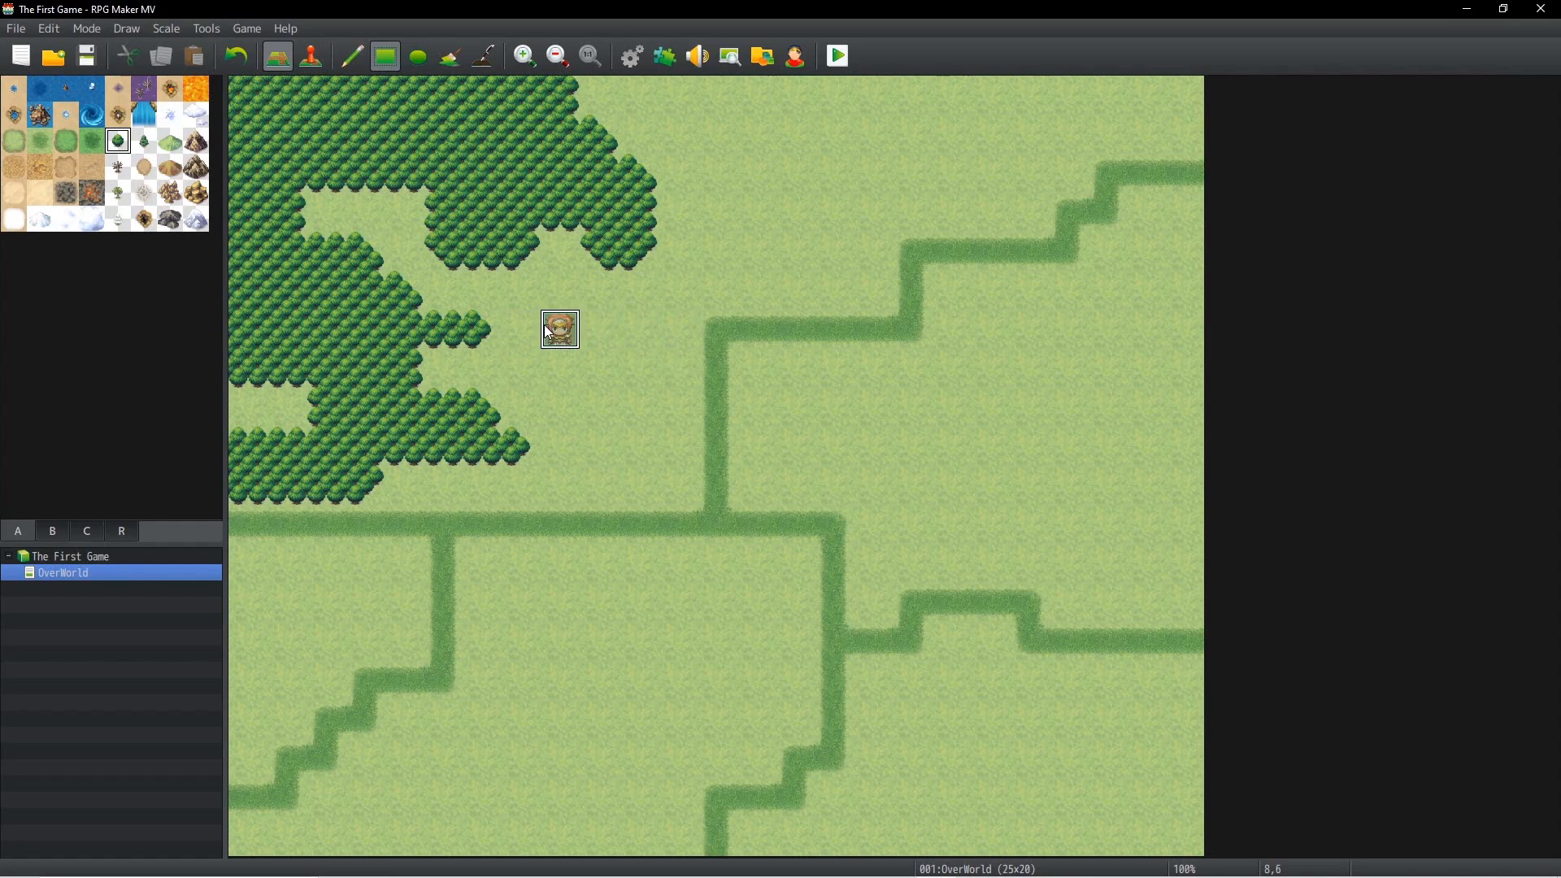
Step: Paint a cluster of brown mountains at the west edge, between the horizontal path and the southwest branch
{"action": "left_click", "coordinate": [196, 141]}
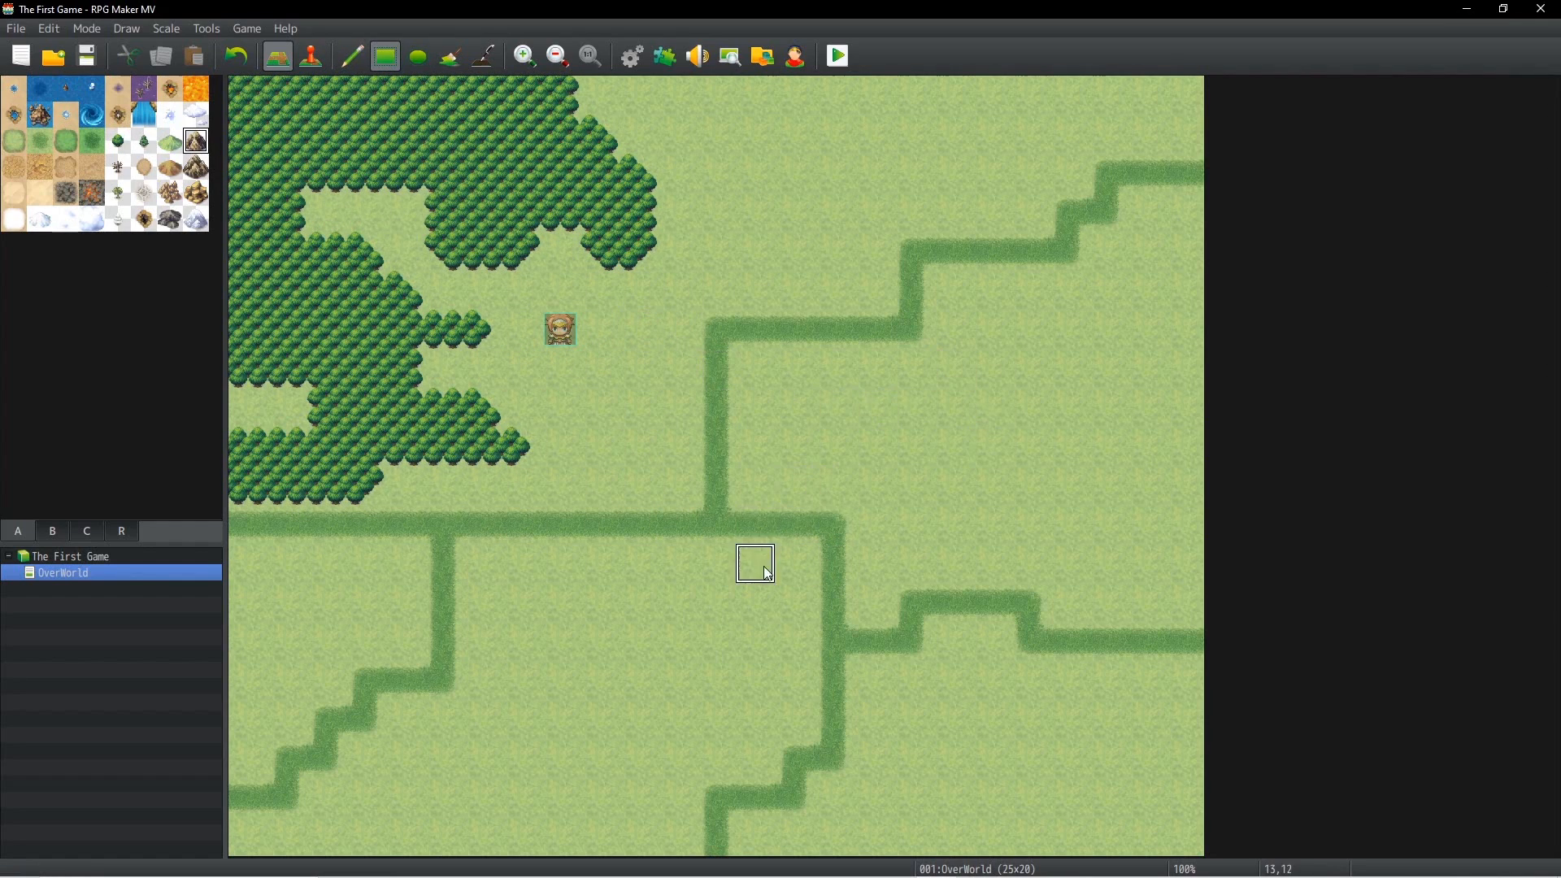
{"action": "mouse_move", "coordinate": [266, 578]}
{"action": "left_mouse_down"}
{"action": "mouse_move", "coordinate": [394, 626]}
{"action": "mouse_move", "coordinate": [286, 679]}
{"action": "mouse_move", "coordinate": [248, 680]}
{"action": "left_mouse_up"}
Step: Set the player's starting position on the southern path at tile 12,18
{"action": "key", "text": "F6"}
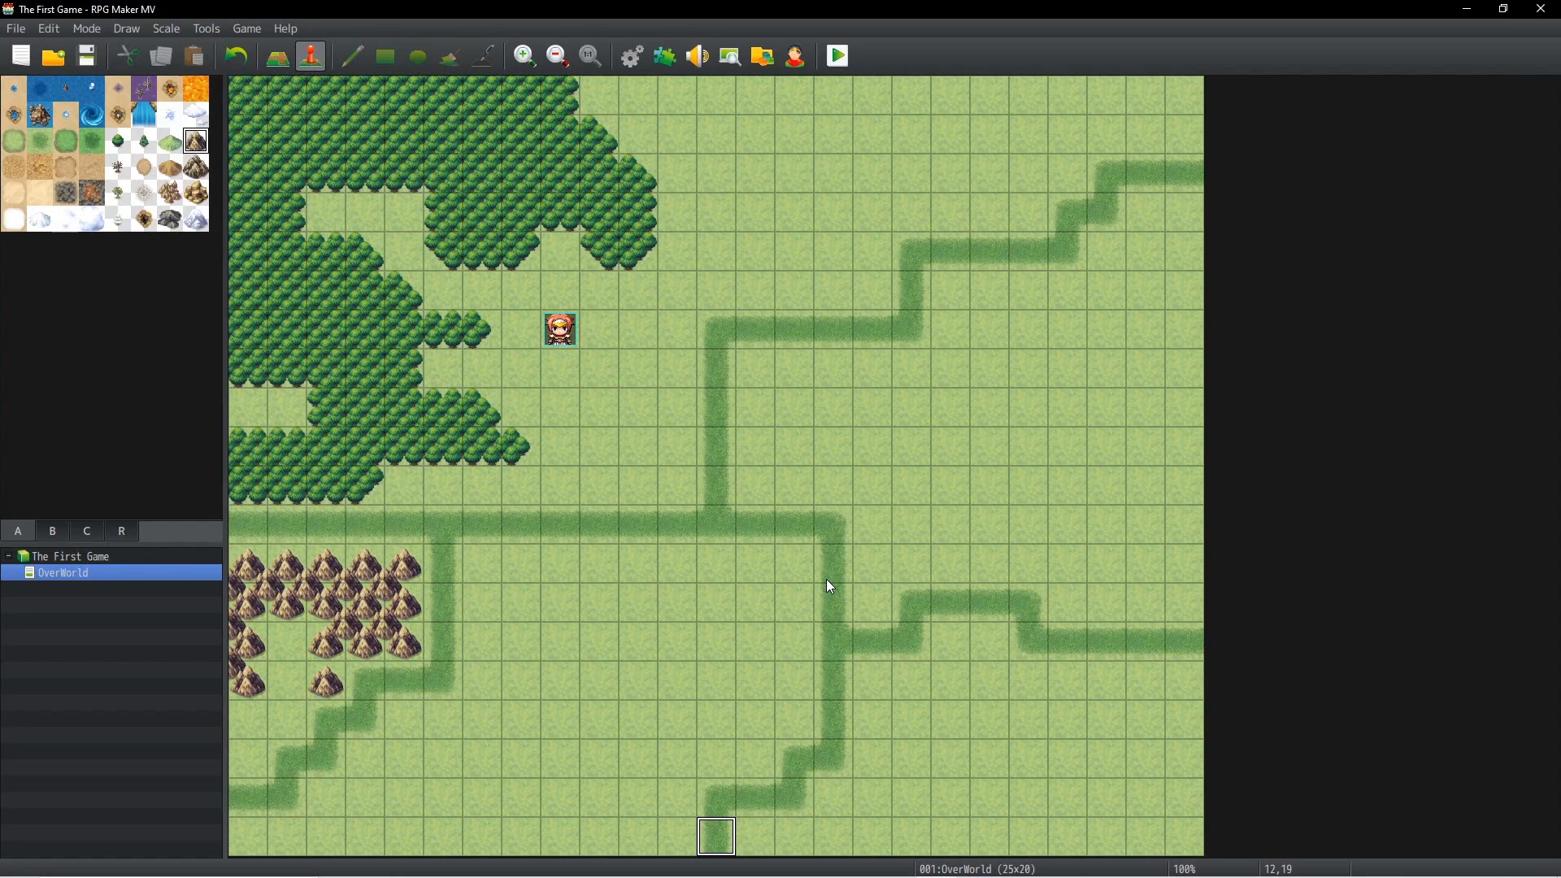
{"action": "left_click", "coordinate": [723, 794]}
{"action": "right_click", "coordinate": [717, 801]}
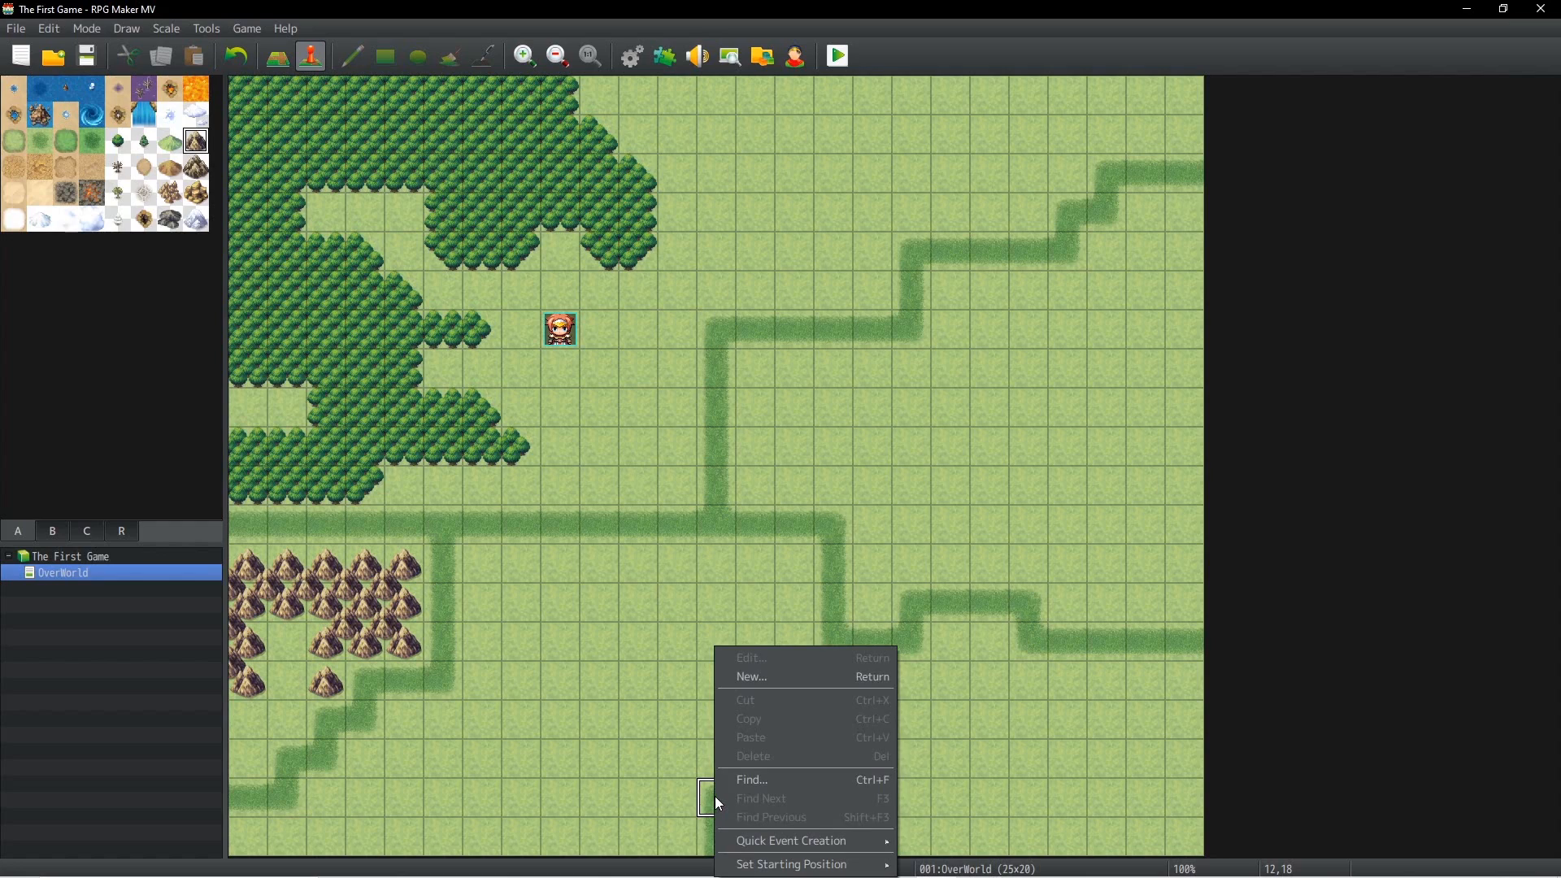
{"action": "mouse_move", "coordinate": [786, 867]}
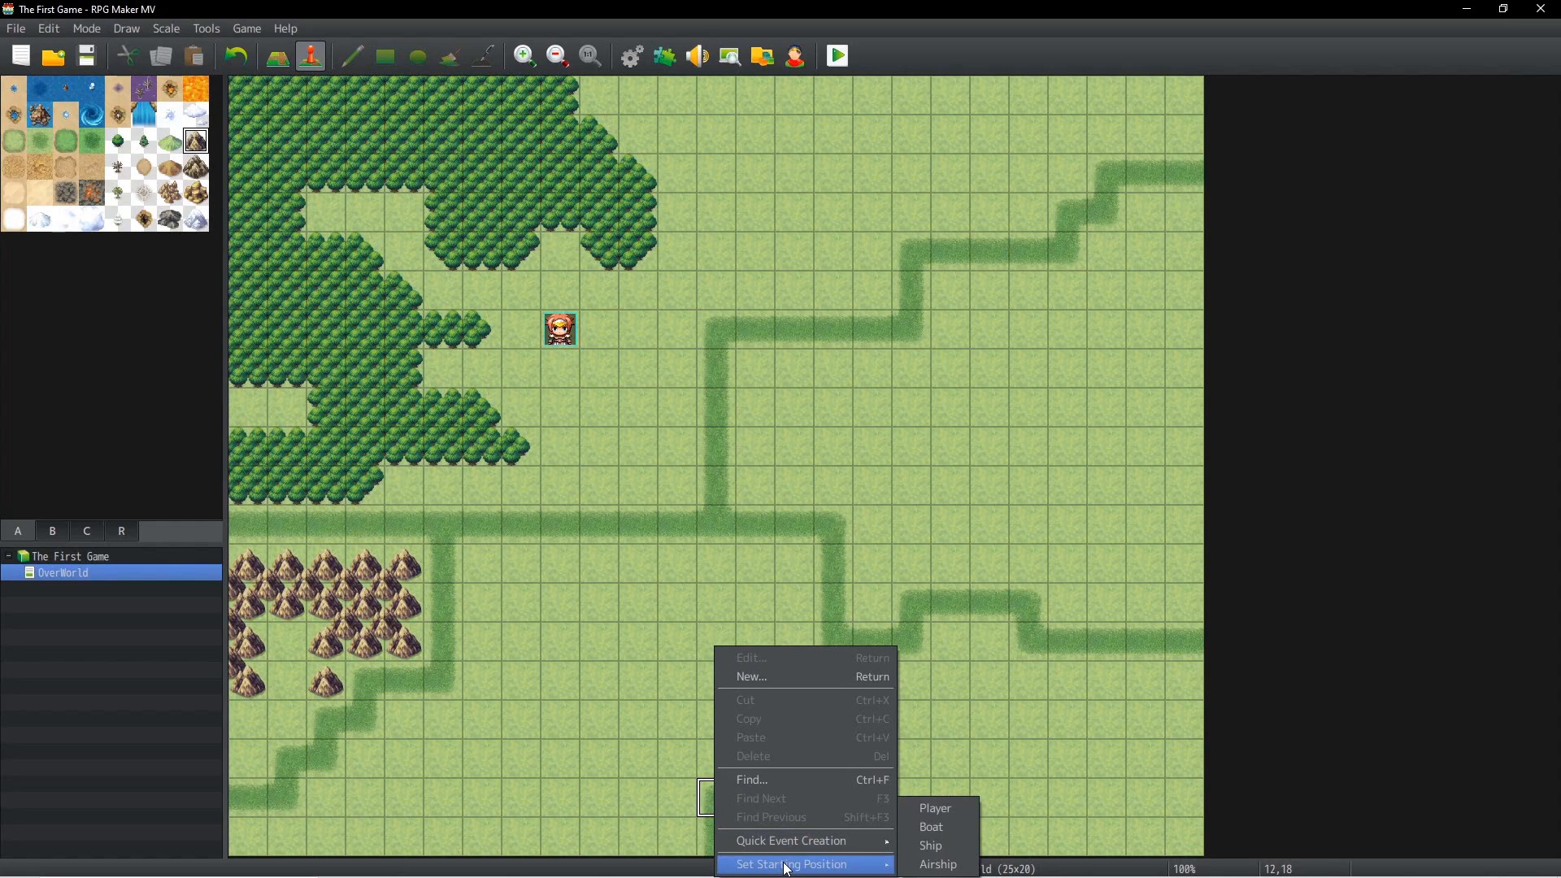
{"action": "left_click", "coordinate": [937, 810]}
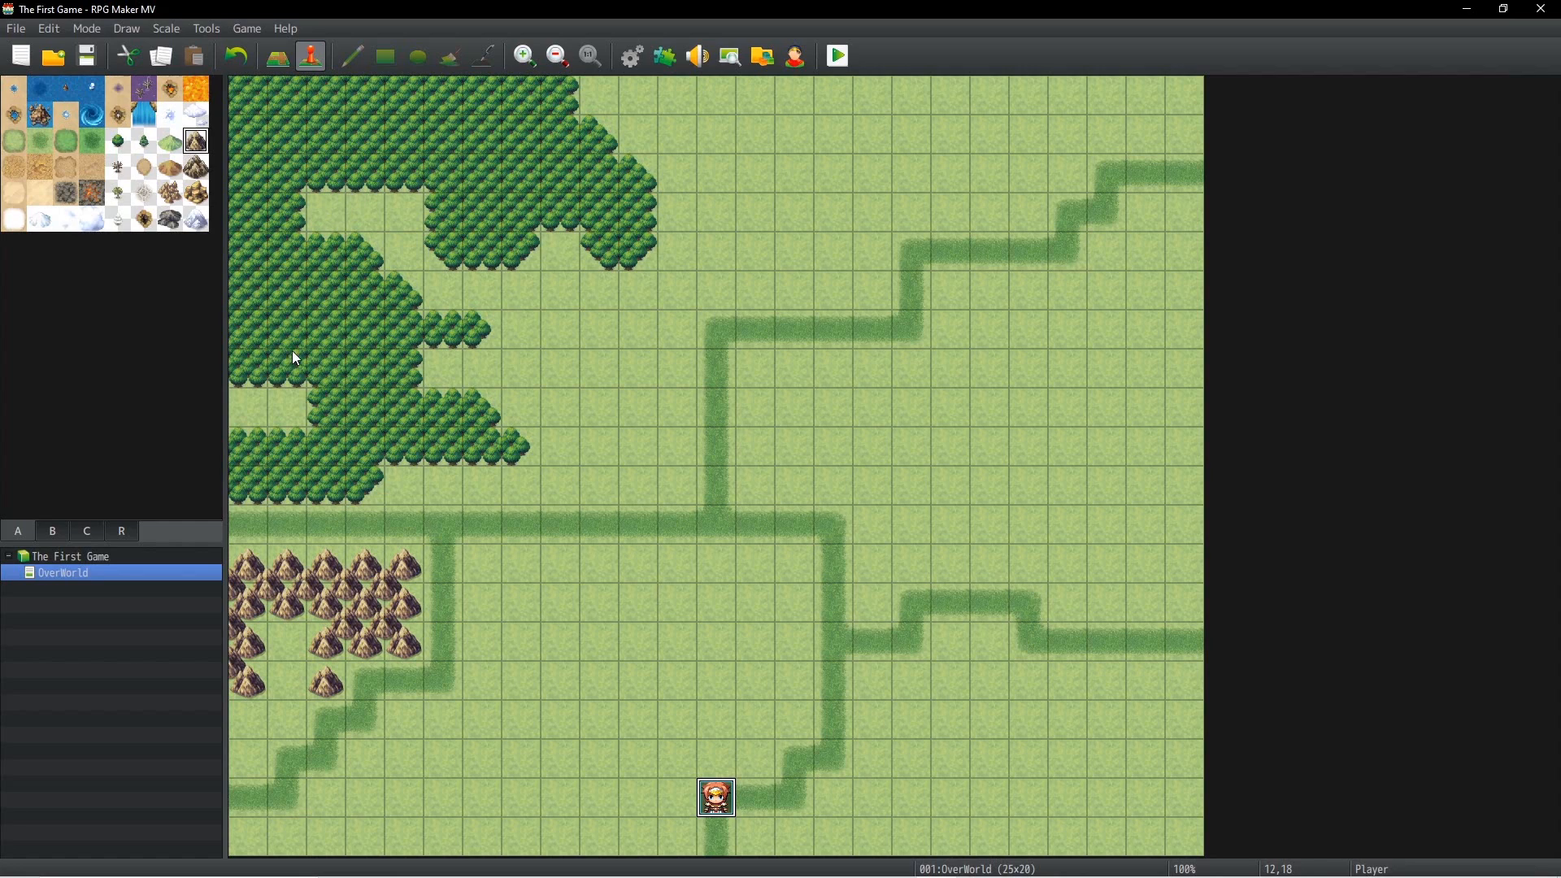
Step: Place the 2×2 walled town with colourful roofs just east of the northern path branch, above the junction
{"action": "left_click", "coordinate": [53, 531]}
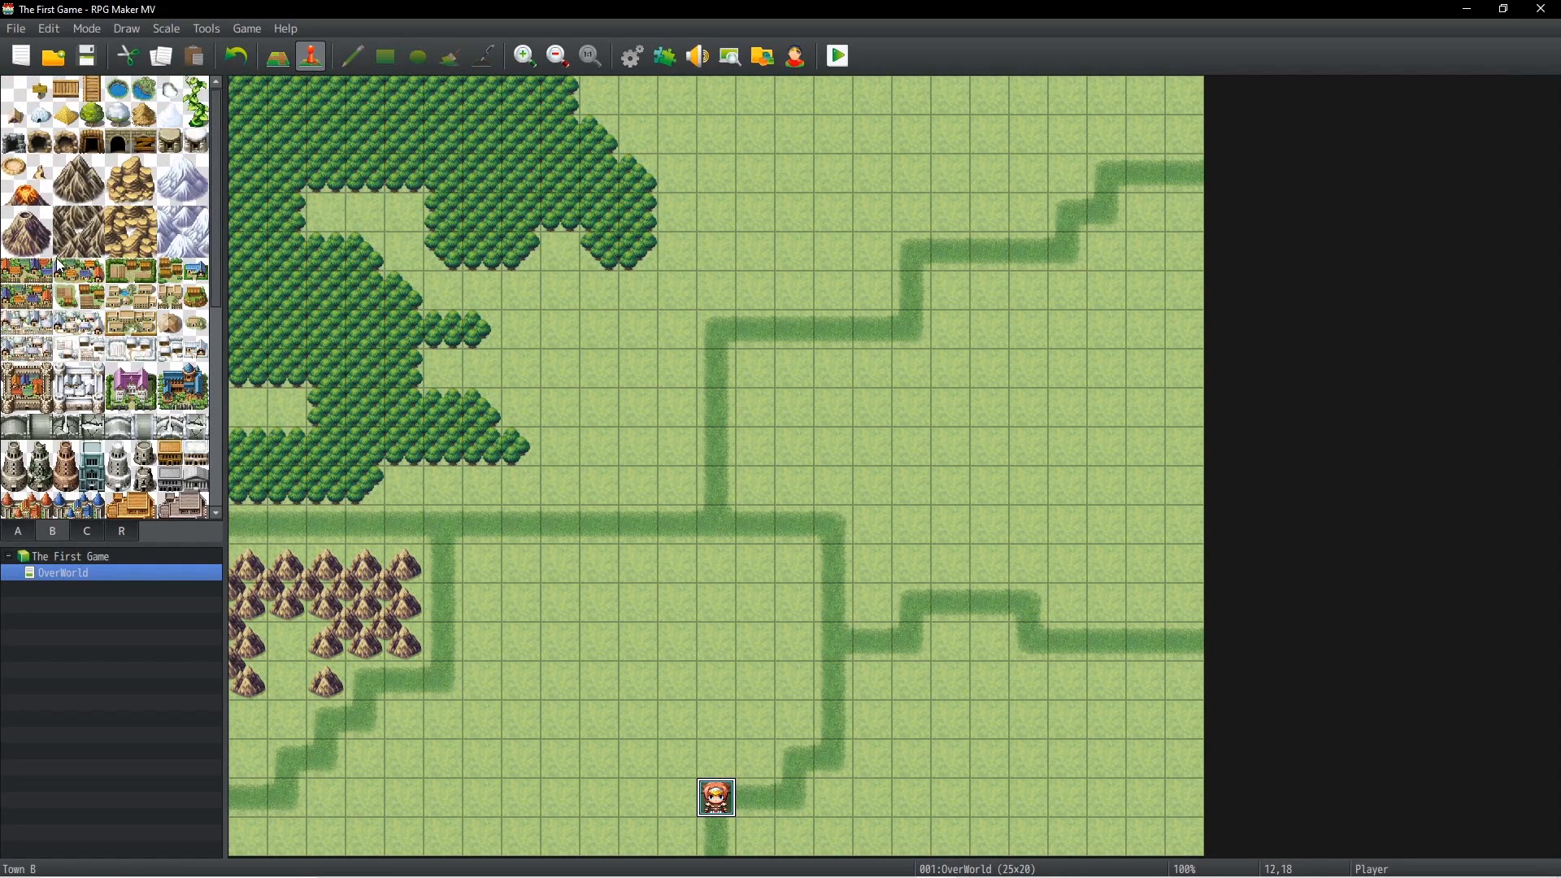
{"action": "left_click", "coordinate": [18, 383]}
{"action": "left_click_drag", "start_coordinate": [19, 382], "coordinate": [39, 407]}
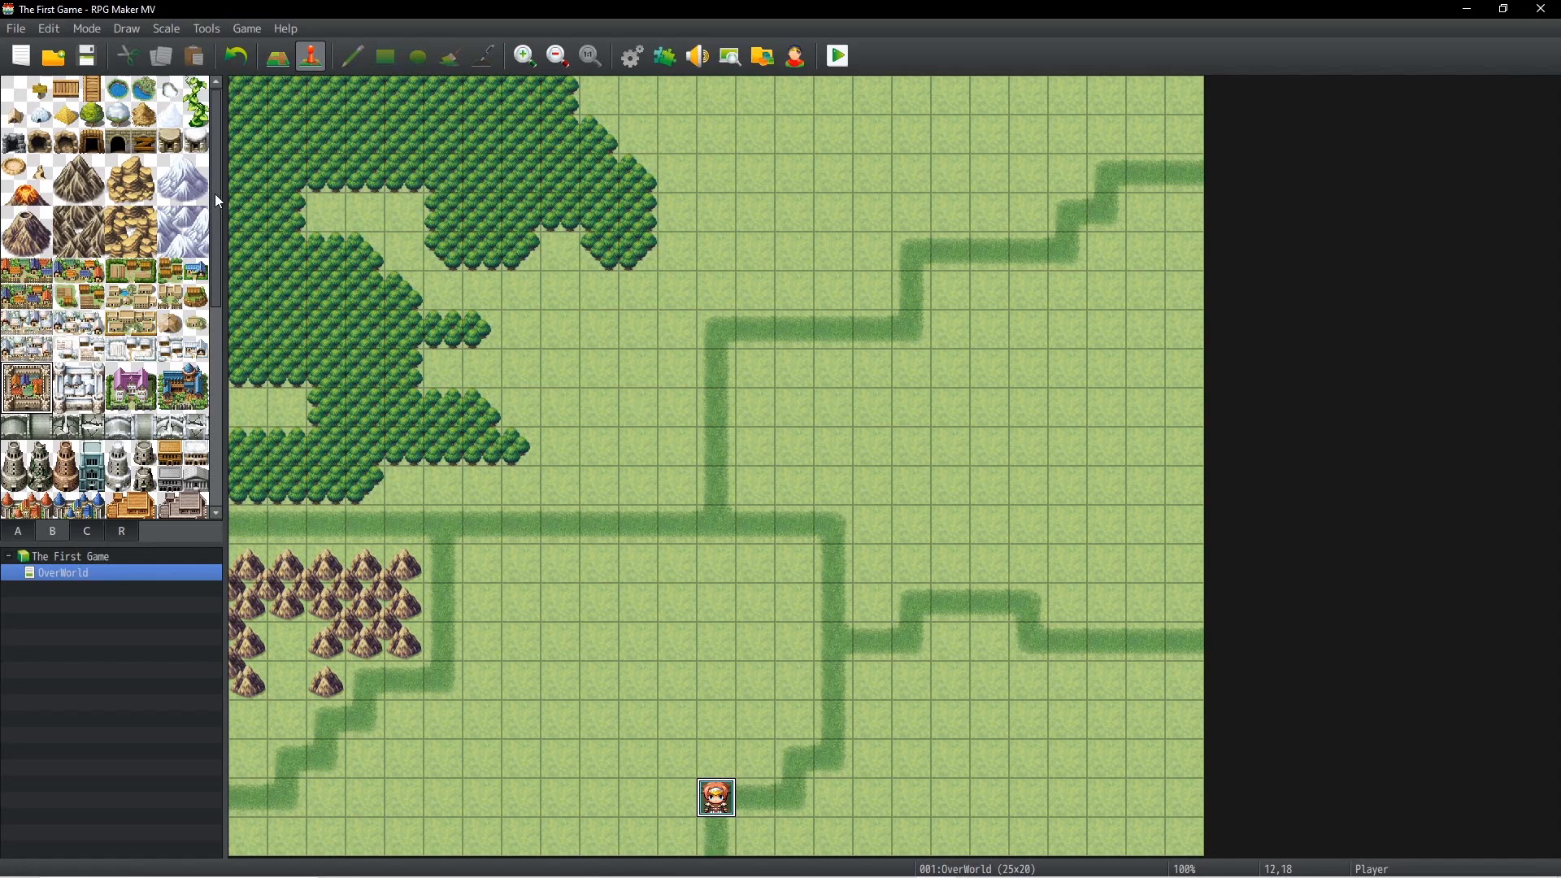
{"action": "left_click", "coordinate": [278, 58]}
{"action": "left_click", "coordinate": [768, 454]}
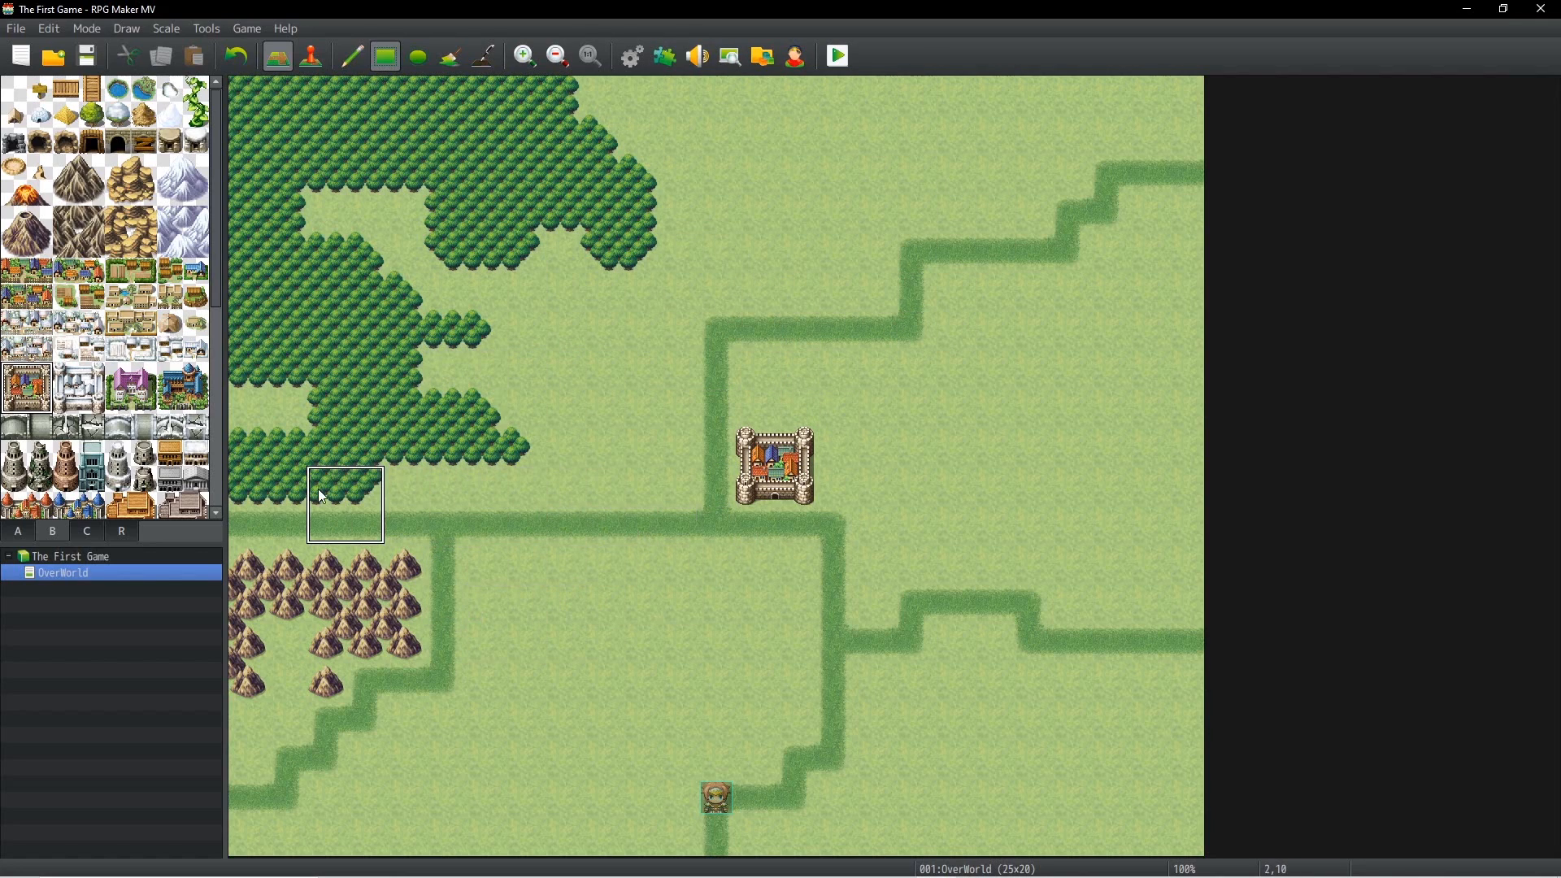
Step: Create a new map under OverWorld, named and displayed as Town, using the 0002 Outside tileset and a height of 15
{"action": "right_click", "coordinate": [53, 576]}
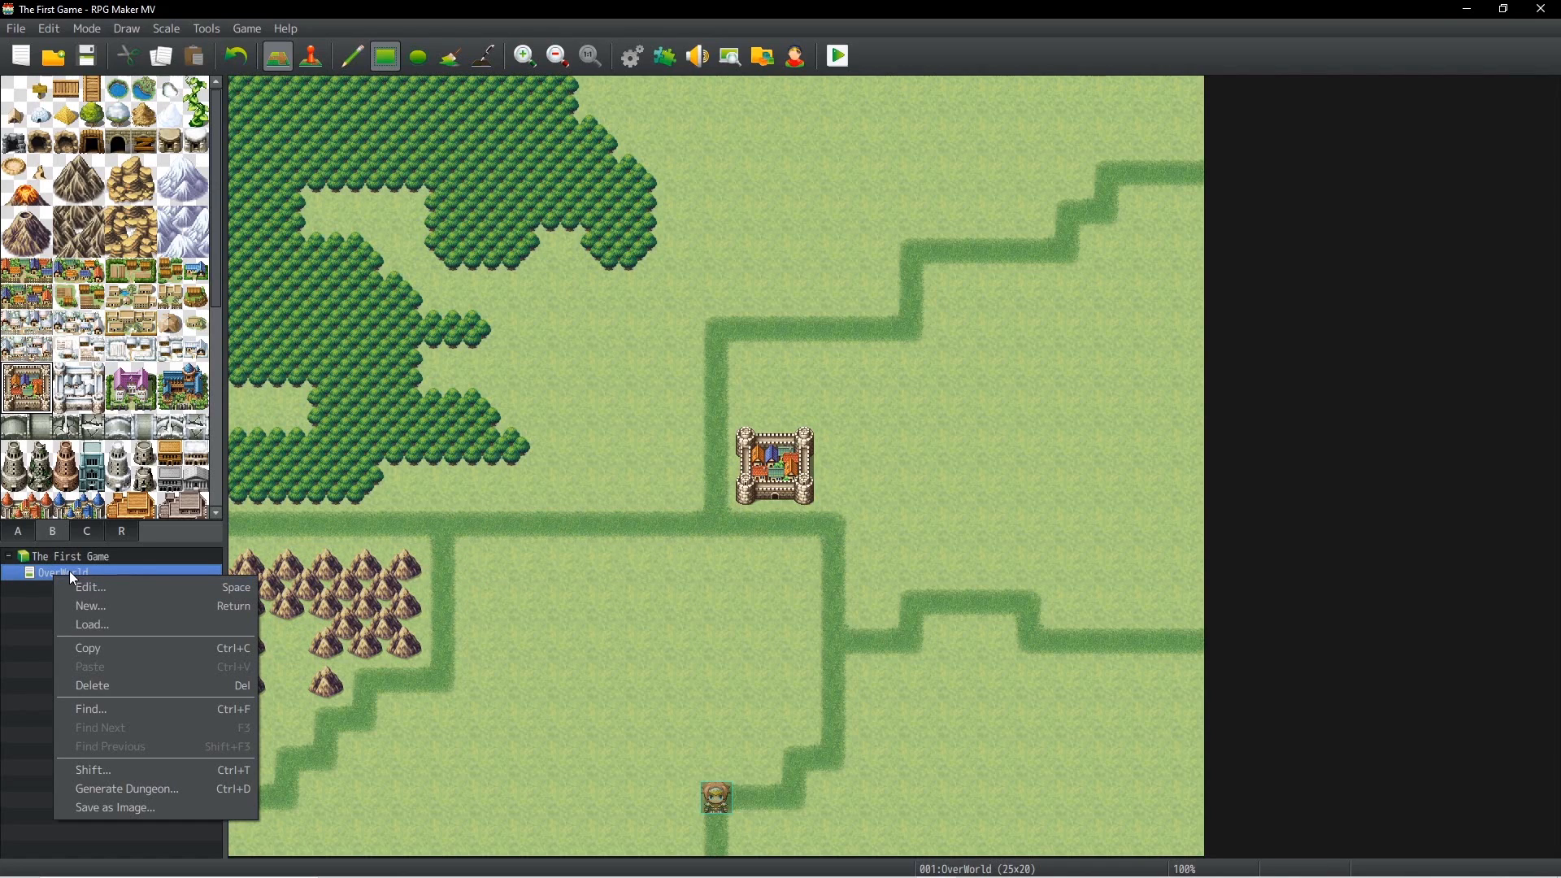
{"action": "left_click", "coordinate": [89, 610]}
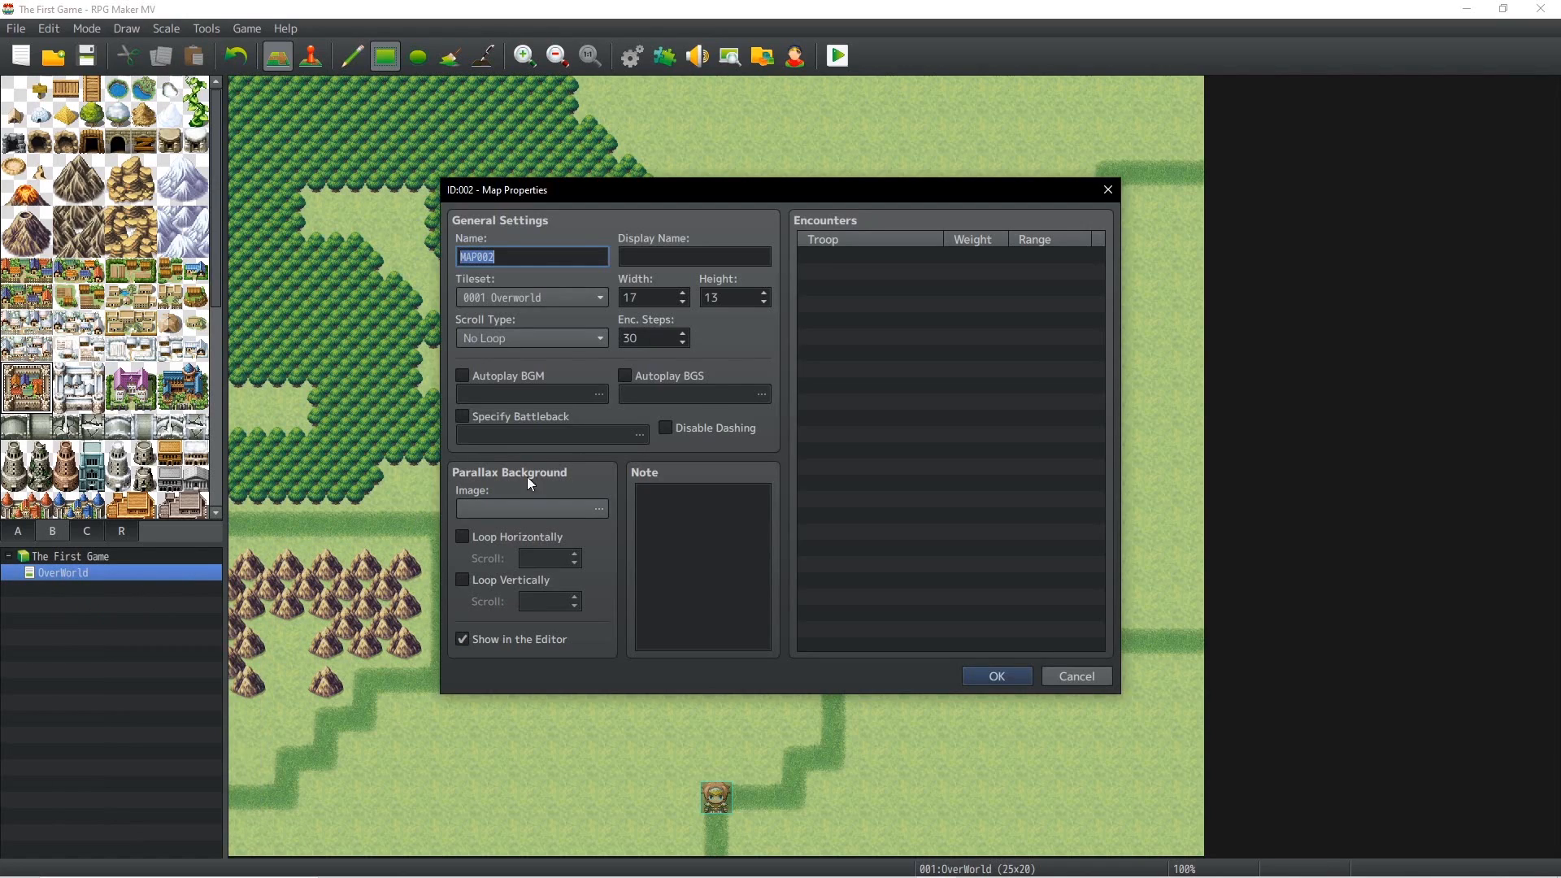
{"action": "type", "text": "Town"}
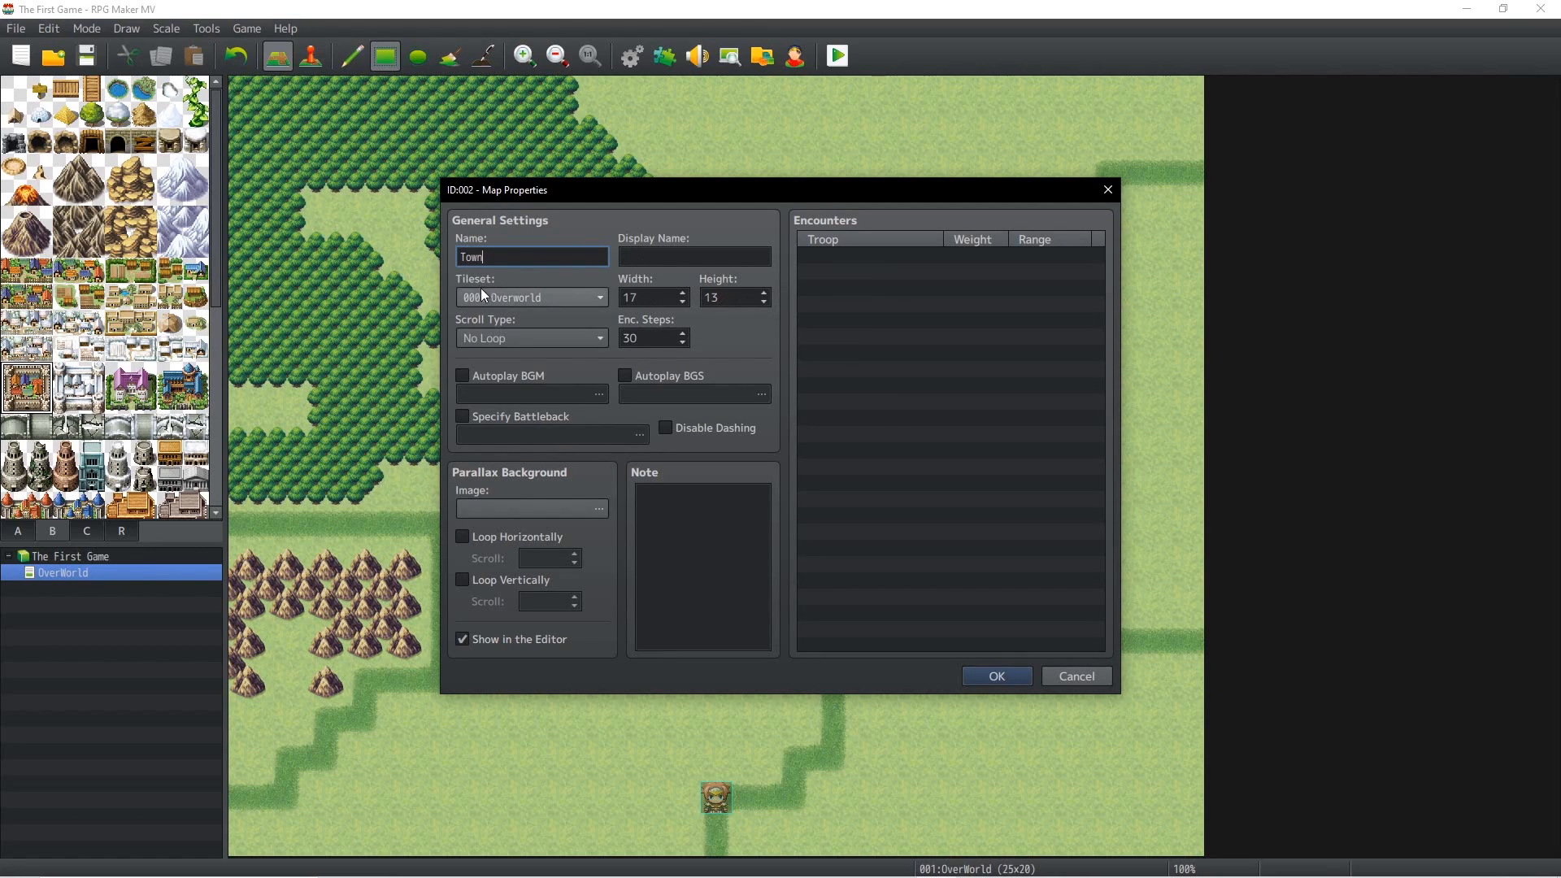
{"action": "left_click", "coordinate": [602, 298]}
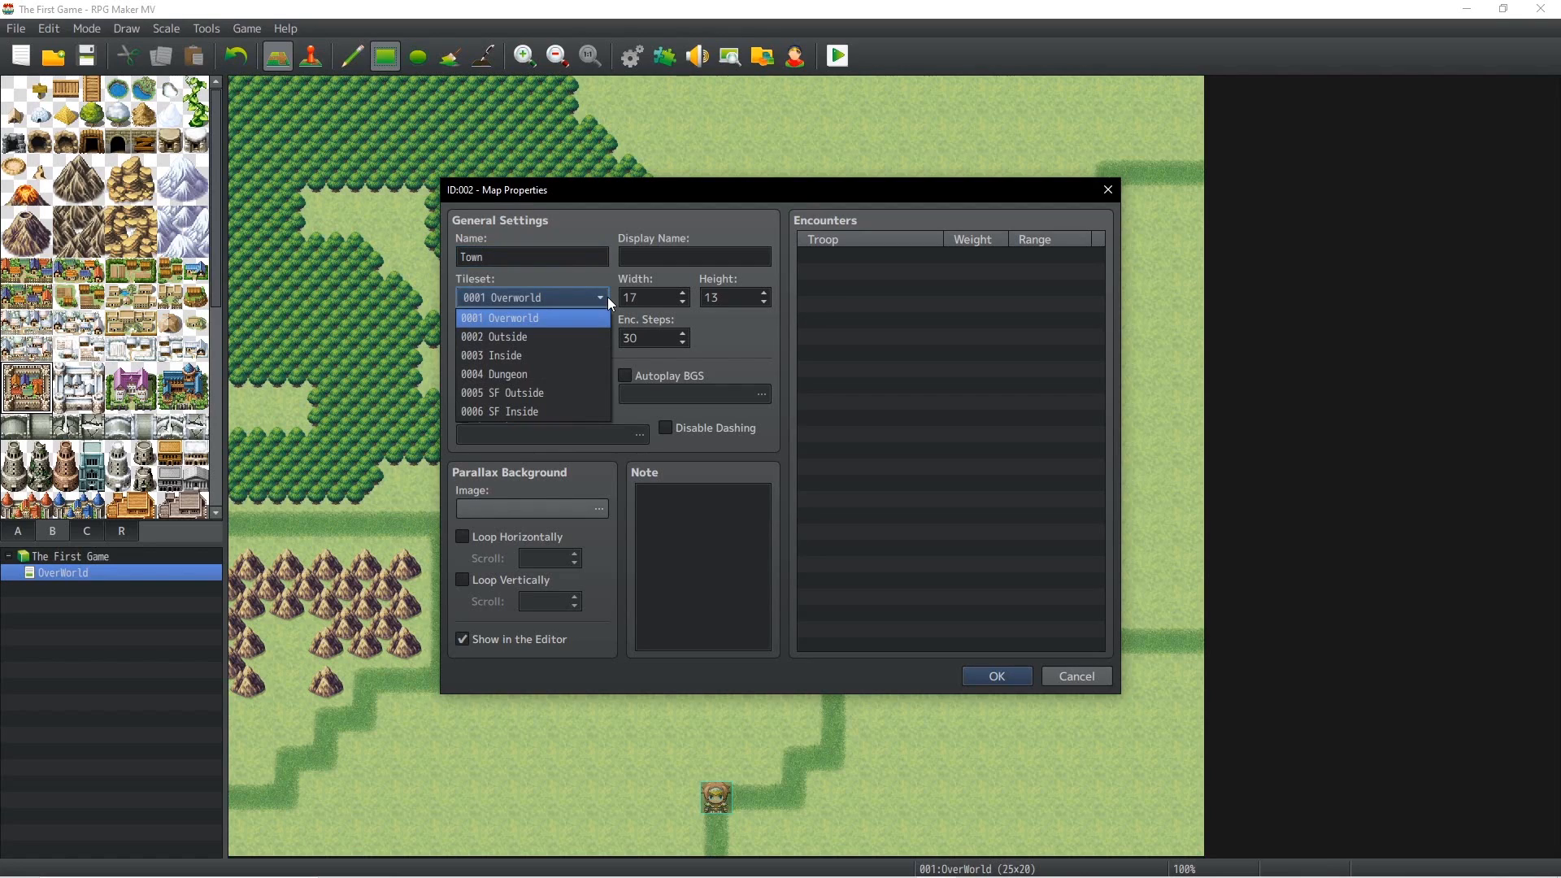
{"action": "left_click", "coordinate": [563, 342]}
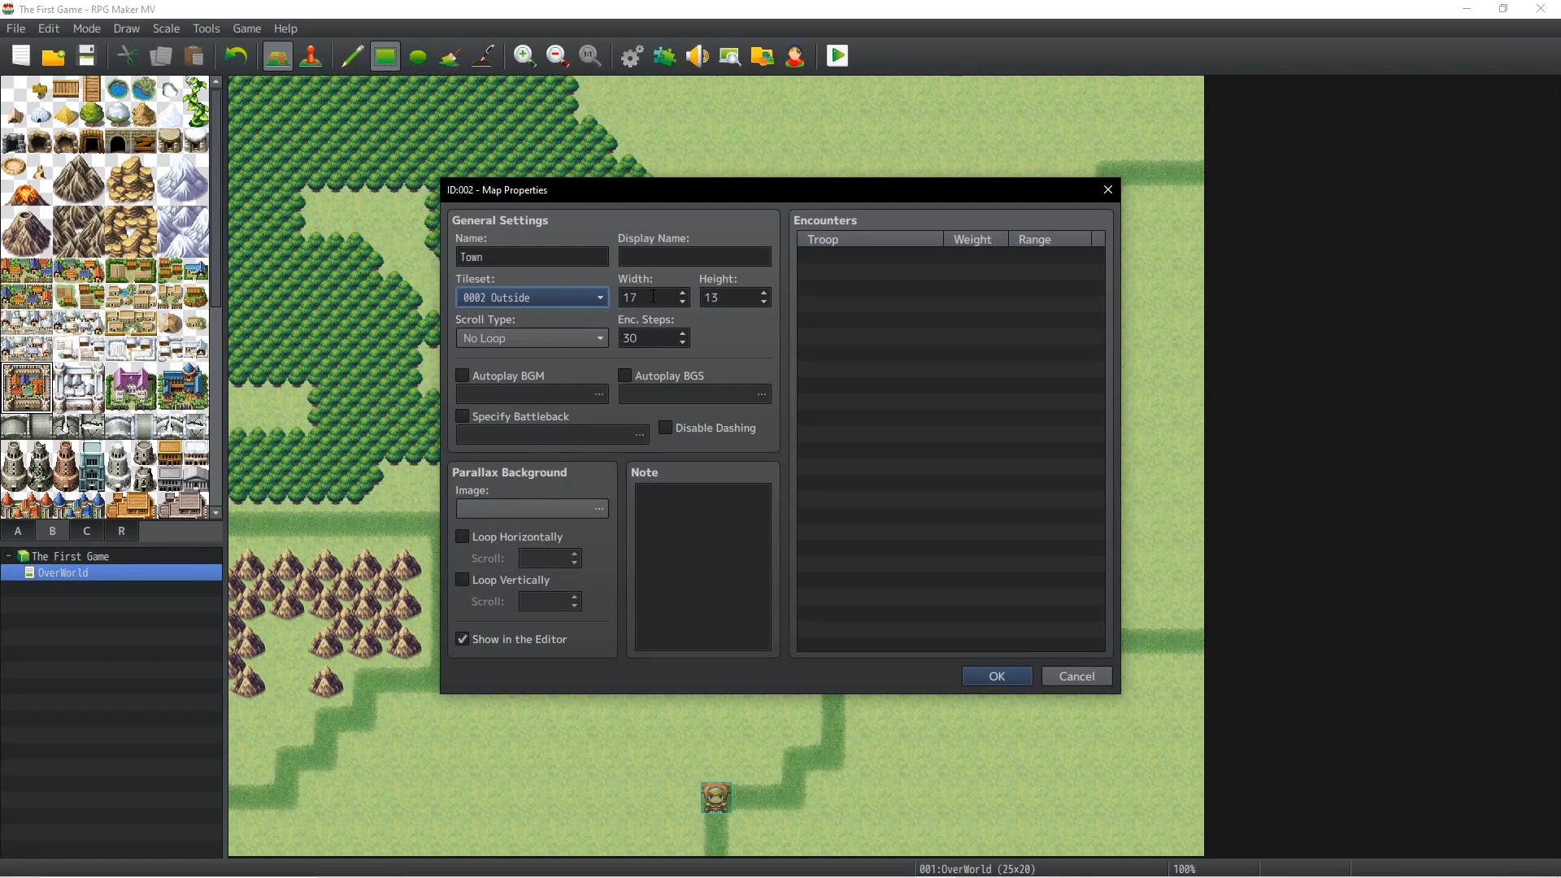
{"action": "left_click", "coordinate": [726, 301]}
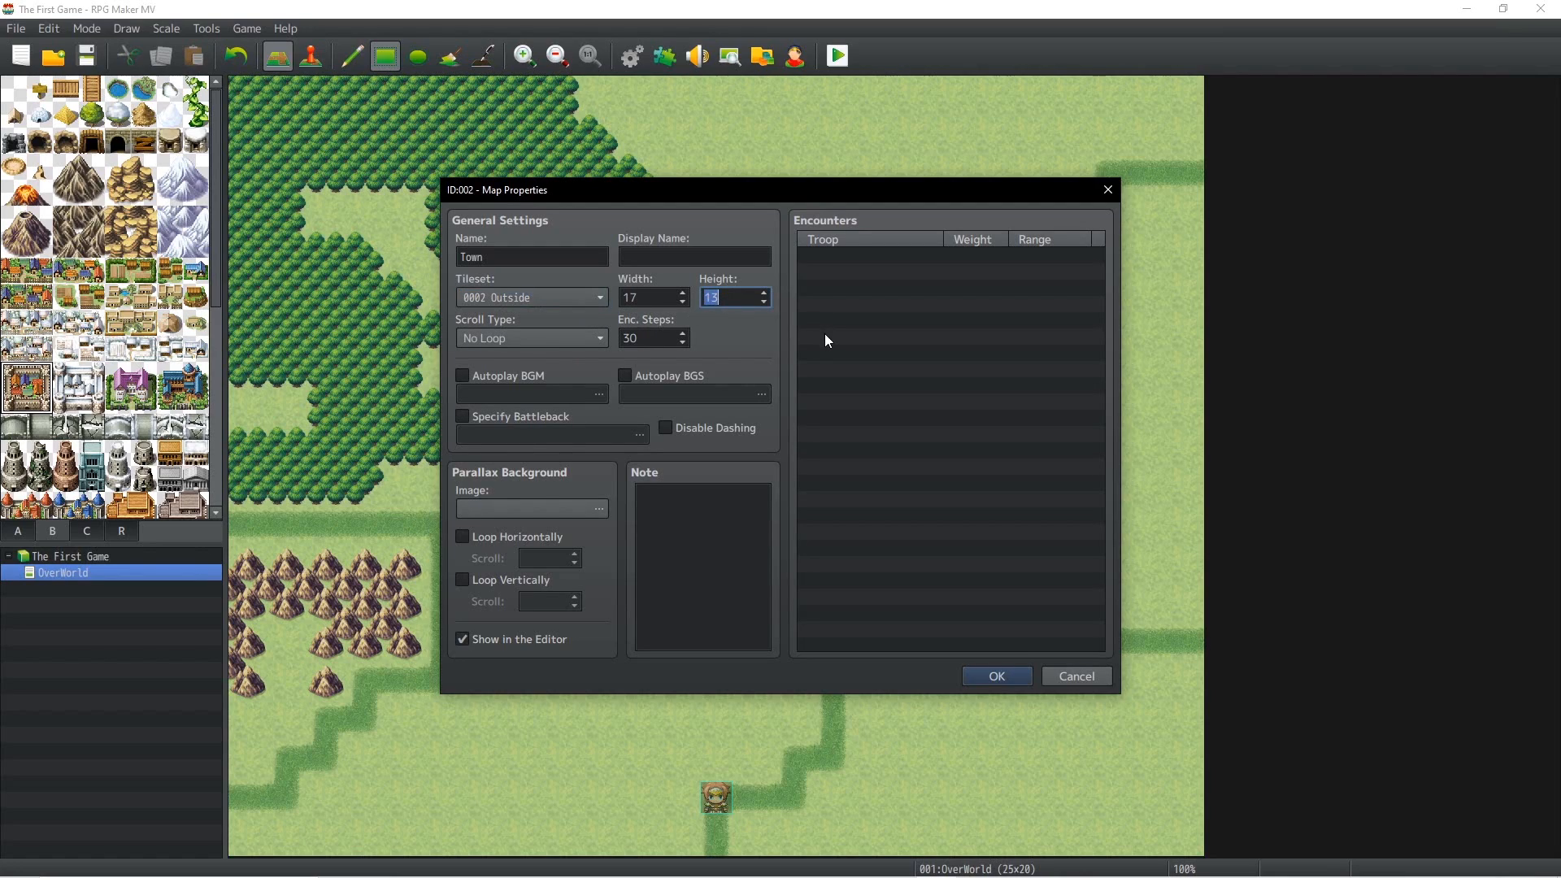
{"action": "type", "text": "15"}
{"action": "left_click", "coordinate": [698, 257]}
{"action": "type", "text": "Town"}
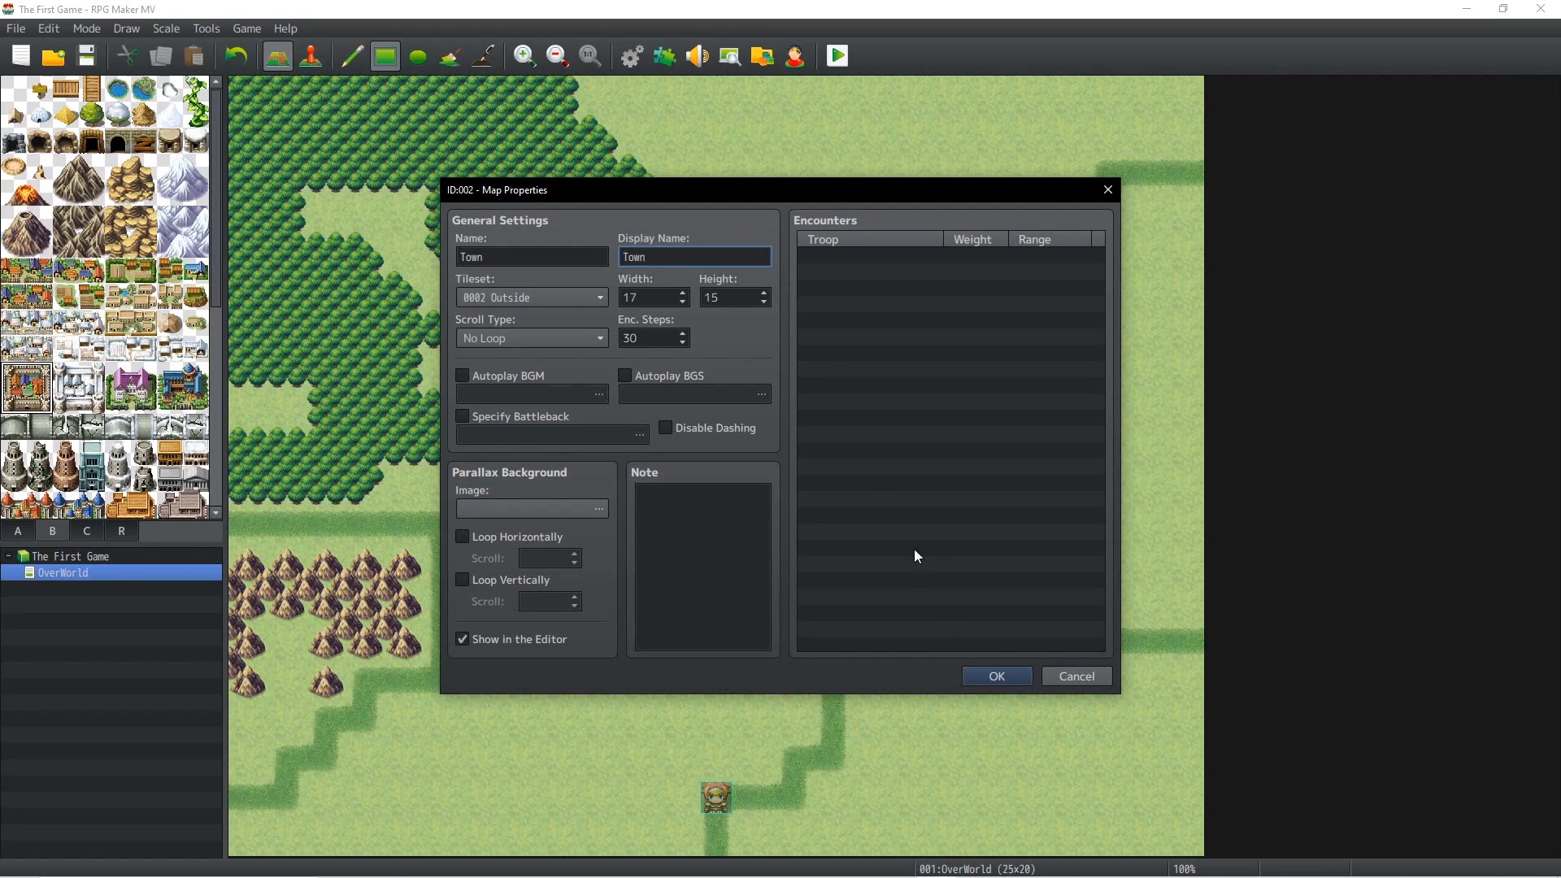
{"action": "left_click", "coordinate": [997, 677]}
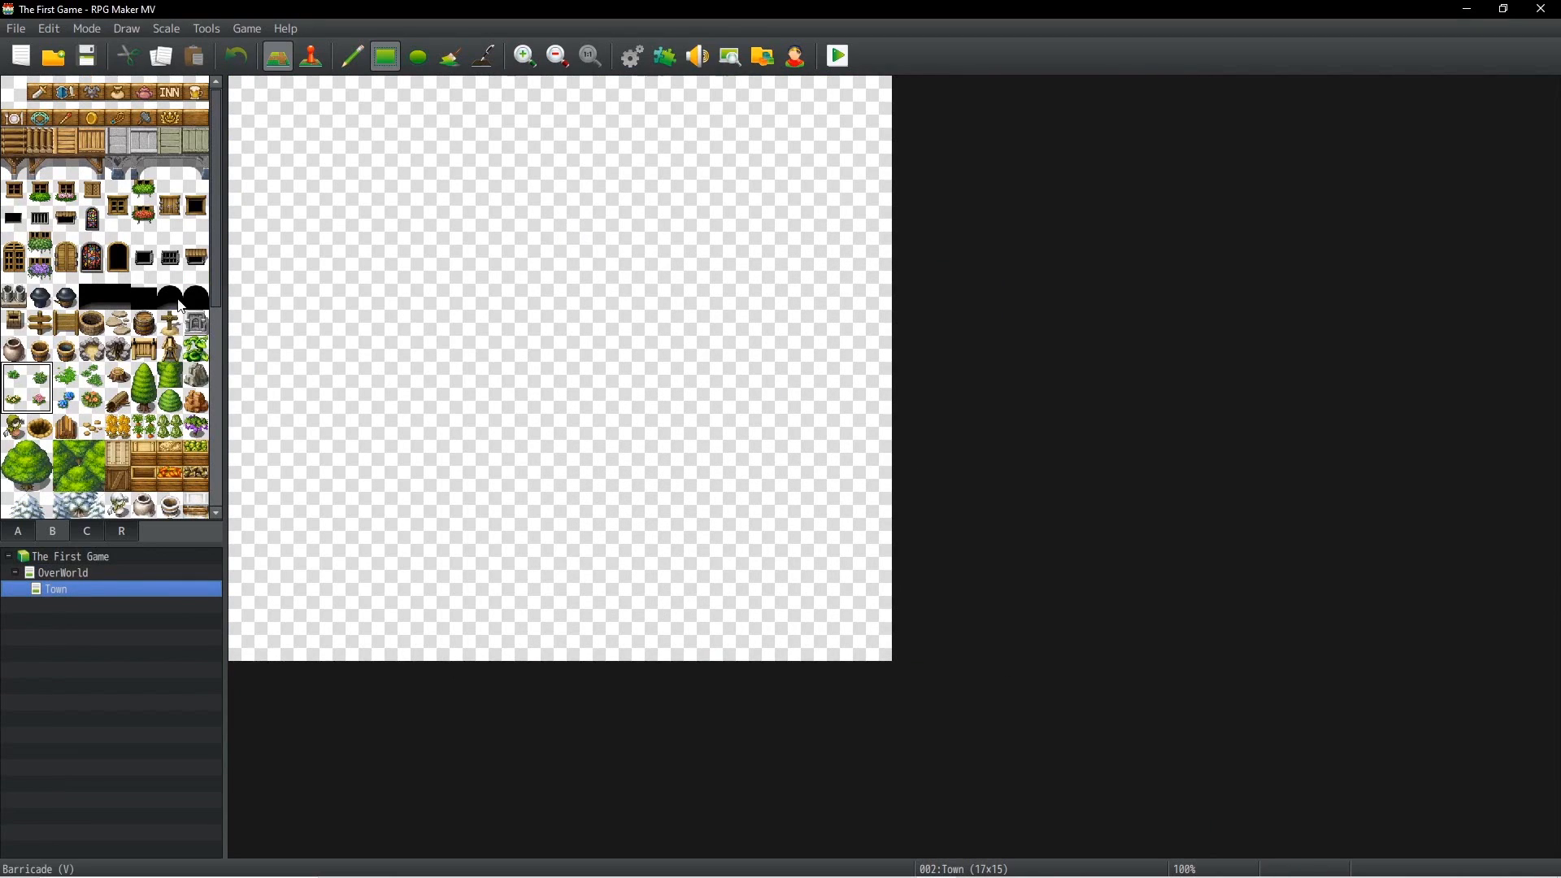
Step: Cover the entire Town map with the plain grass ground tile
{"action": "scroll", "coordinate": [135, 446], "scroll_direction": "down", "scroll_amount": 1}
{"action": "scroll", "coordinate": [135, 446], "scroll_direction": "down", "scroll_amount": 3}
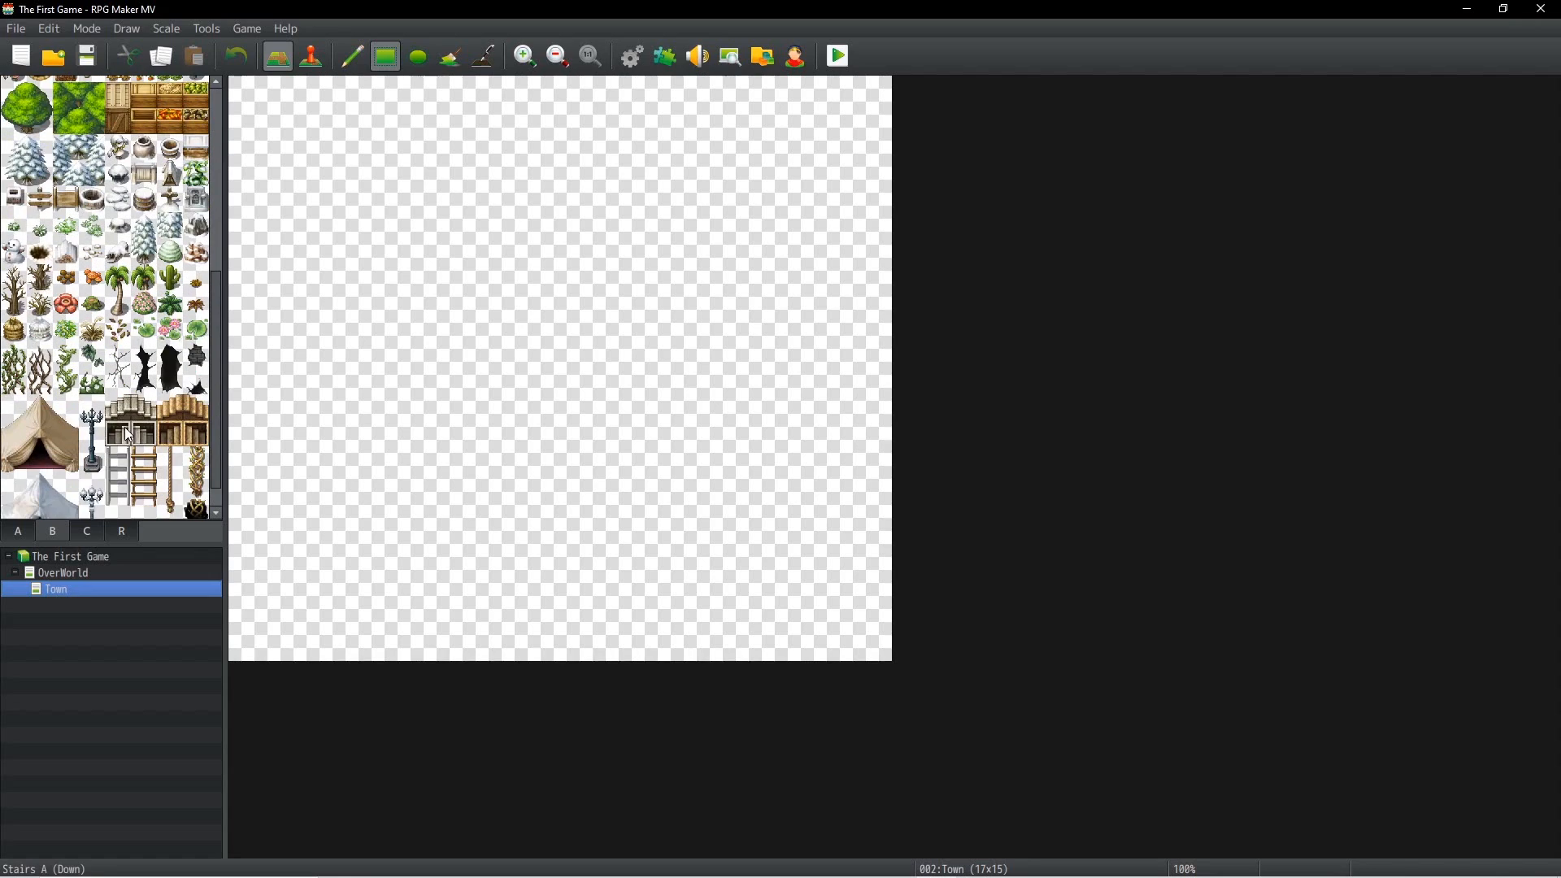
{"action": "left_click", "coordinate": [85, 531]}
{"action": "left_click", "coordinate": [19, 532]}
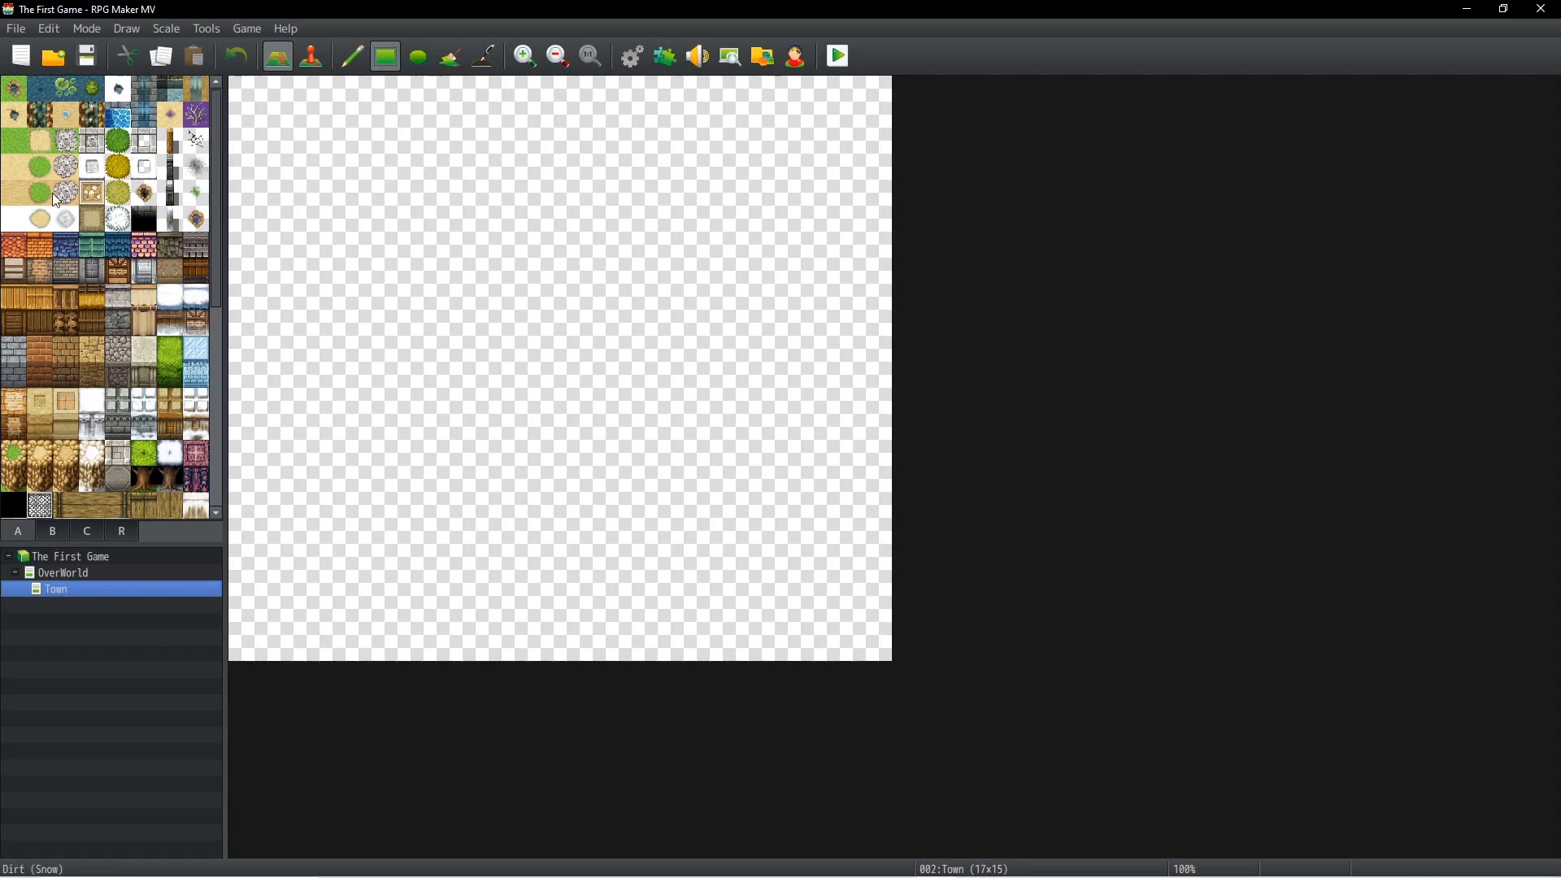
{"action": "left_click", "coordinate": [15, 140]}
{"action": "left_click_drag", "start_coordinate": [246, 93], "coordinate": [484, 291]}
{"action": "left_click_drag", "start_coordinate": [556, 343], "coordinate": [846, 650]}
{"action": "left_click_drag", "start_coordinate": [863, 649], "coordinate": [870, 93]}
Step: Place the beige 3×3 tent against the map's north edge, toward the northeast corner
{"action": "left_click", "coordinate": [52, 531]}
{"action": "left_click_drag", "start_coordinate": [13, 375], "coordinate": [65, 428]}
{"action": "left_click", "coordinate": [715, 95]}
Step: Place five large green trees: two in the northwest, one on the west side, one in the southwest and one by the east edge
{"action": "scroll", "coordinate": [106, 244], "scroll_direction": "up", "scroll_amount": 1}
{"action": "left_click", "coordinate": [27, 157]}
{"action": "left_click", "coordinate": [244, 132]}
{"action": "left_click", "coordinate": [281, 285]}
{"action": "left_click", "coordinate": [394, 131]}
{"action": "left_click", "coordinate": [325, 522]}
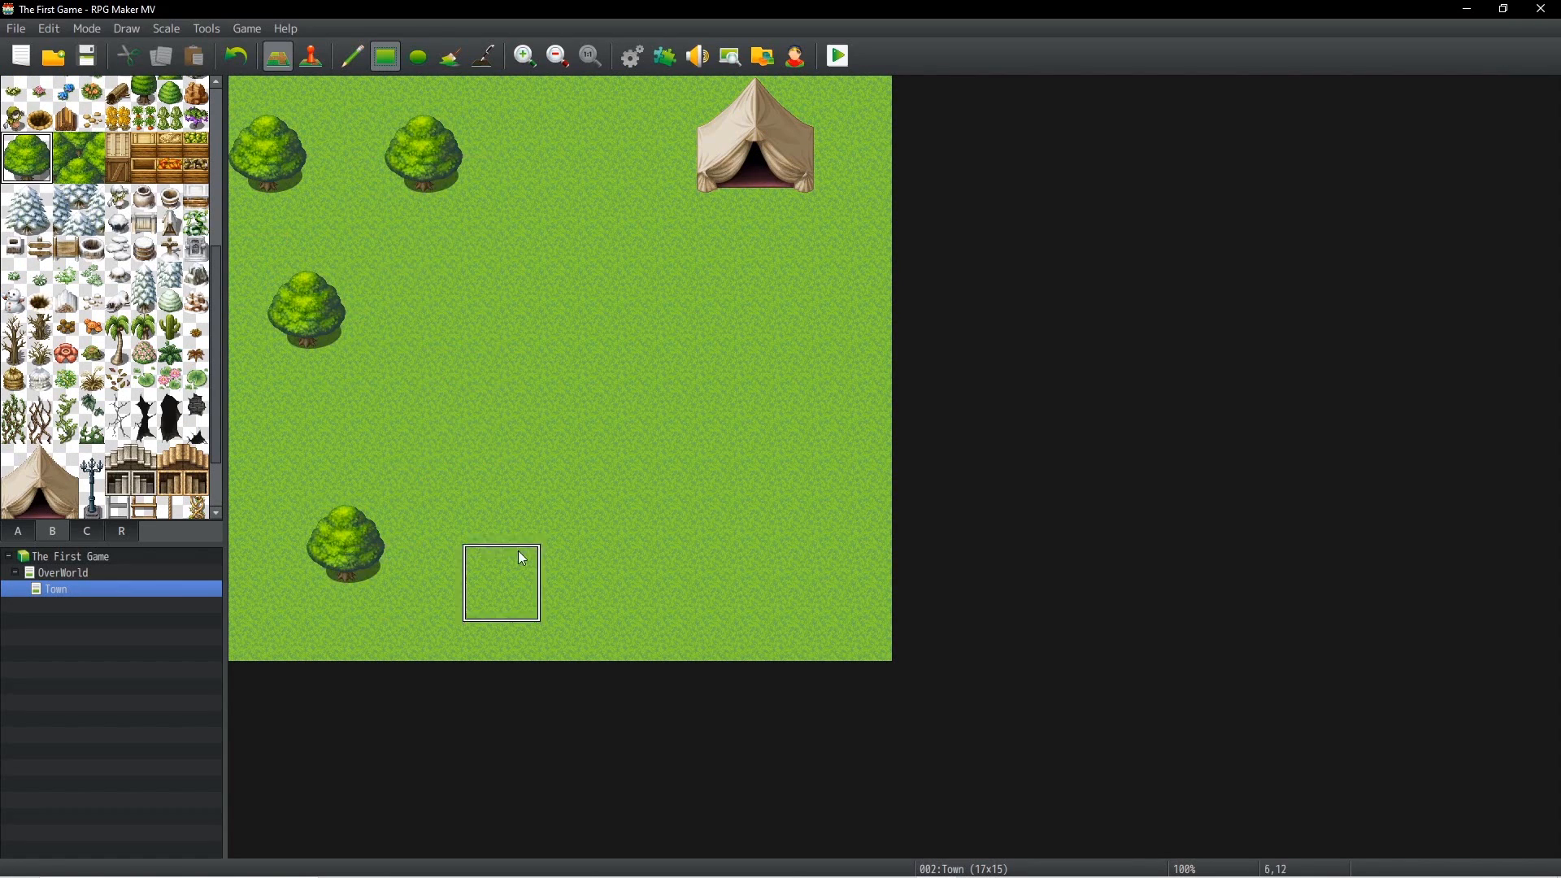
{"action": "left_click", "coordinate": [833, 525]}
Step: Start a house southwest of the map's centre with a three-tile-wide wooden wall strip and the 3×3 wooden roof above it
{"action": "scroll", "coordinate": [96, 387], "scroll_direction": "up", "scroll_amount": 3}
{"action": "scroll", "coordinate": [85, 394], "scroll_direction": "down", "scroll_amount": 10}
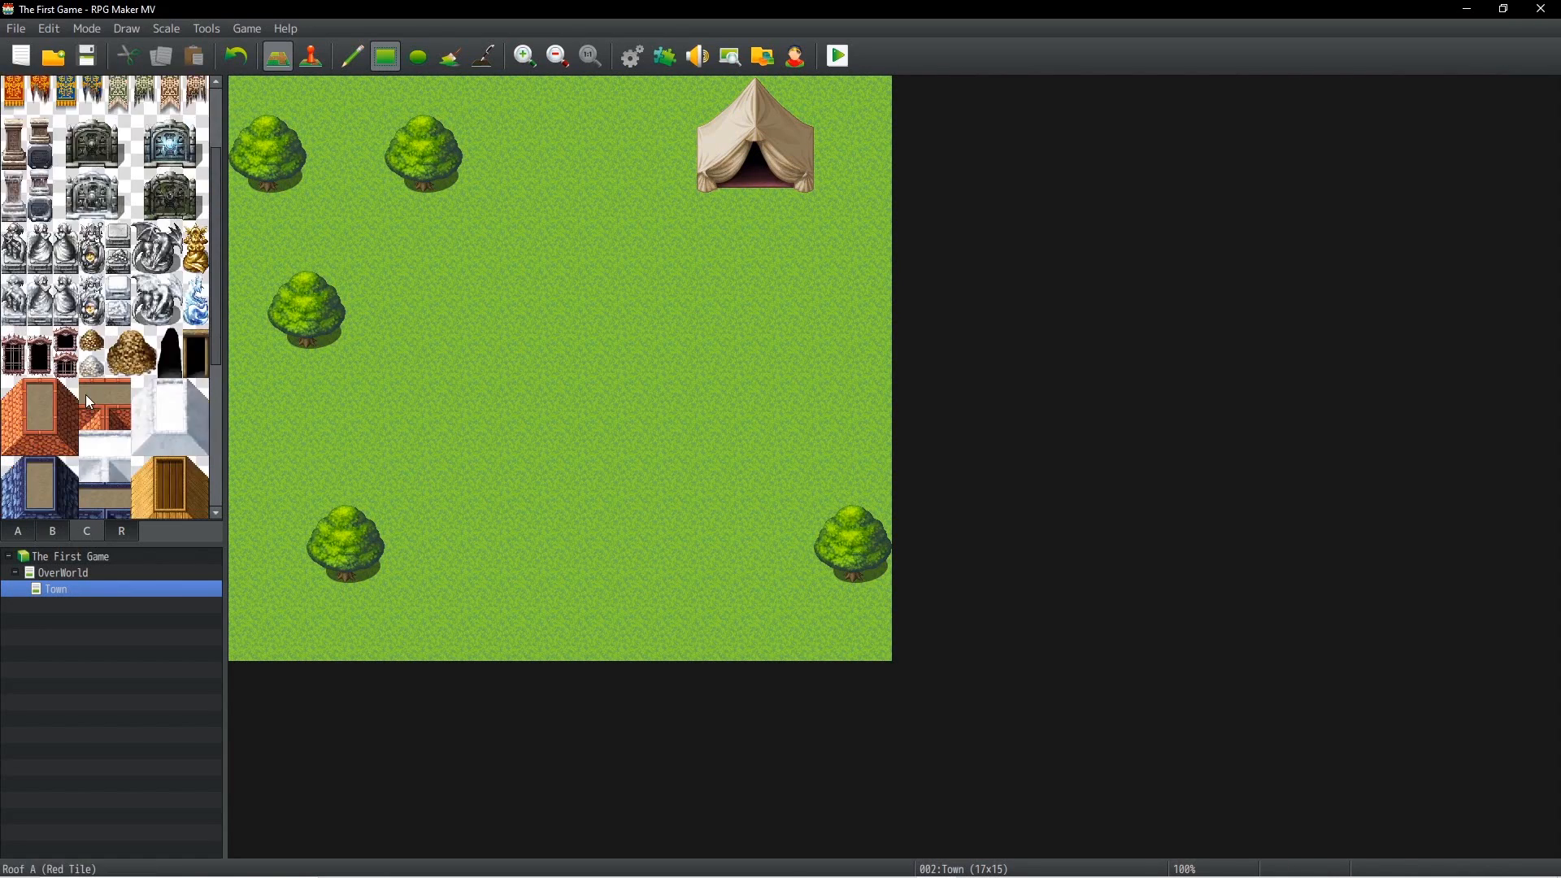
{"action": "scroll", "coordinate": [66, 388], "scroll_direction": "up", "scroll_amount": 3}
{"action": "left_click", "coordinate": [120, 415]}
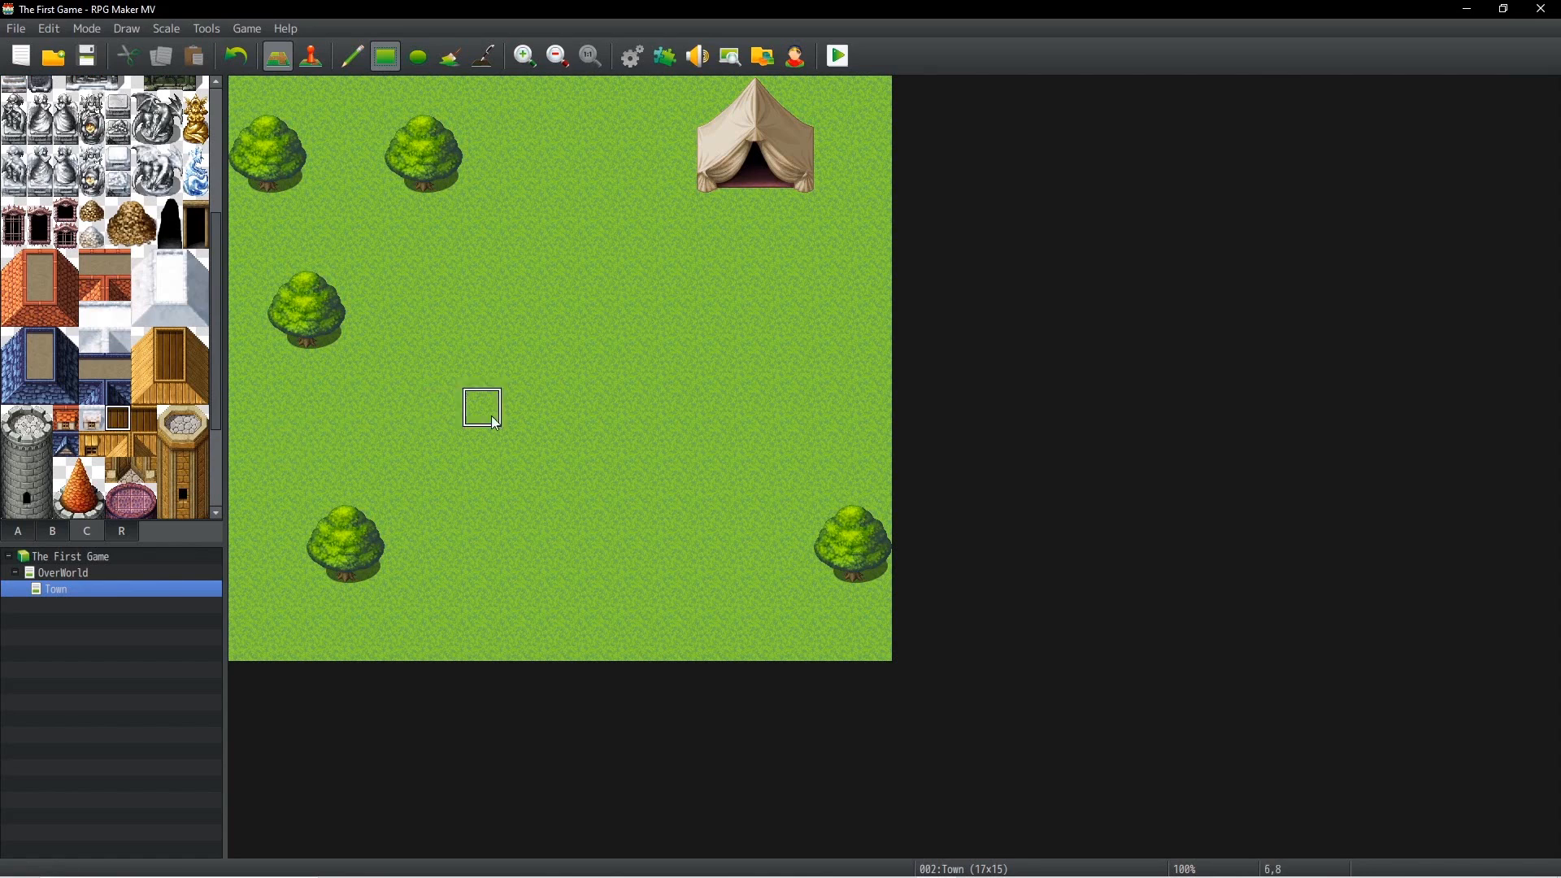
{"action": "left_click_drag", "start_coordinate": [403, 482], "coordinate": [482, 482]}
{"action": "left_click_drag", "start_coordinate": [159, 345], "coordinate": [199, 397]}
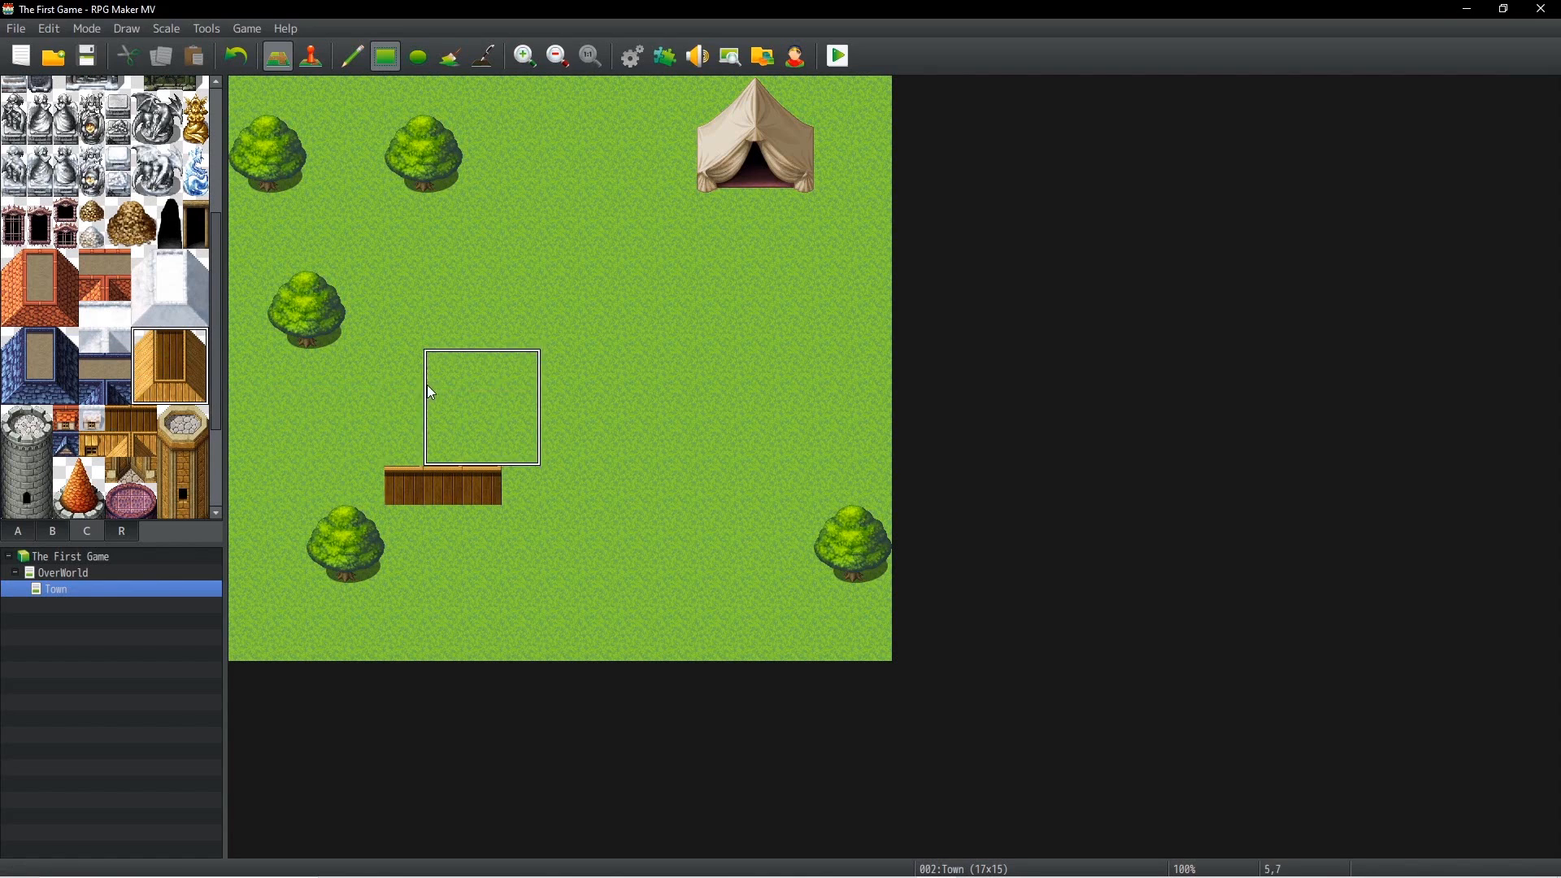
{"action": "left_click", "coordinate": [403, 367]}
Step: Build the house's brown wooden plank wall below the roof, three tiles wide and two tiles high
{"action": "scroll", "coordinate": [154, 431], "scroll_direction": "down", "scroll_amount": 2}
{"action": "scroll", "coordinate": [163, 431], "scroll_direction": "up", "scroll_amount": 4}
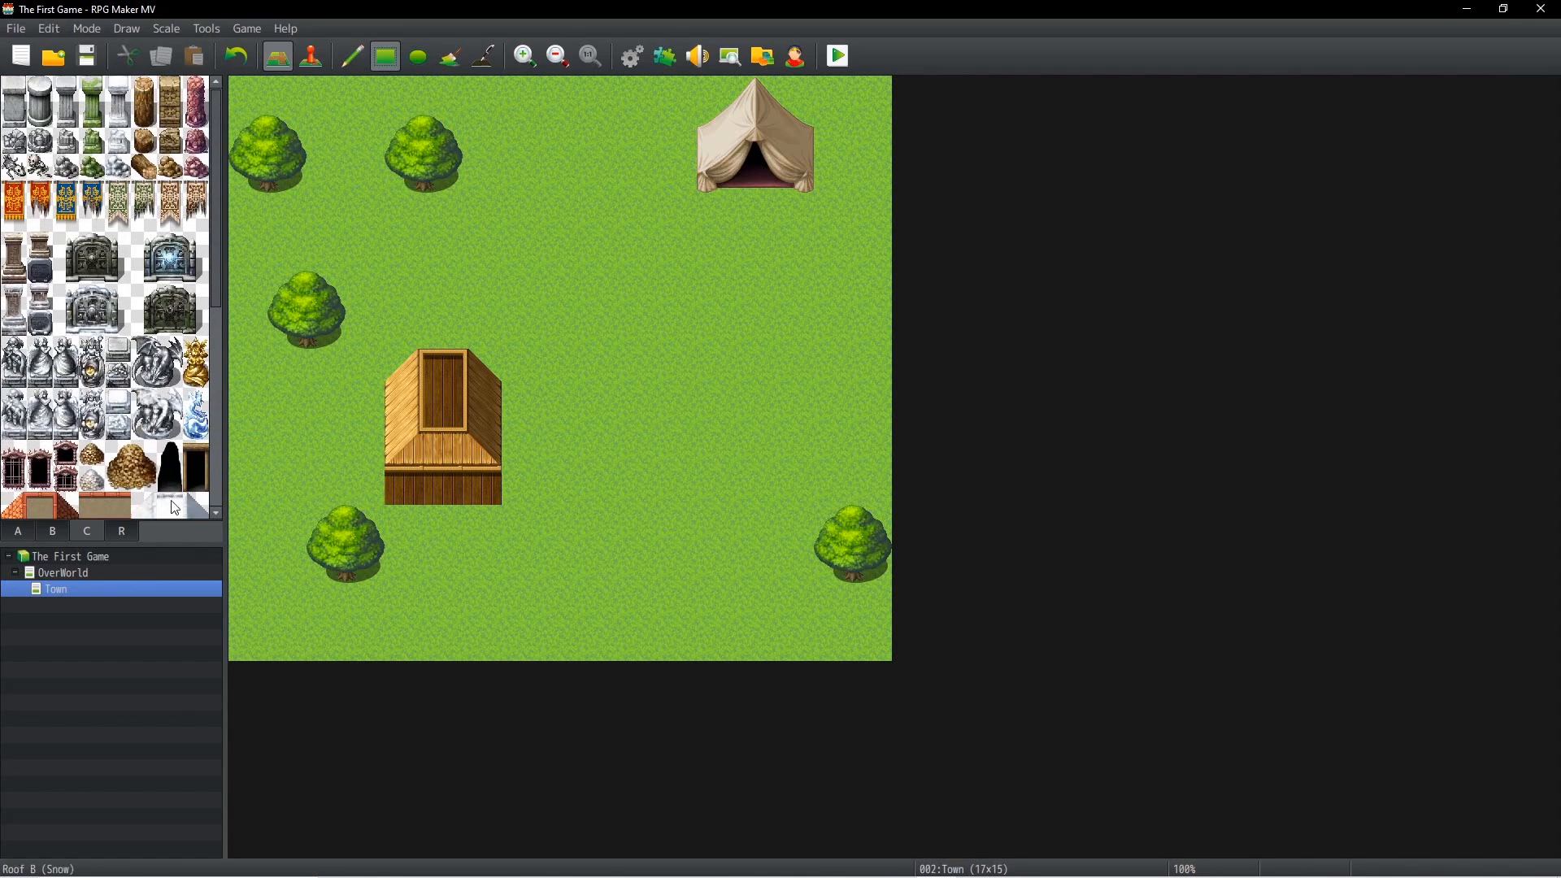
{"action": "left_click", "coordinate": [52, 530]}
{"action": "scroll", "coordinate": [66, 419], "scroll_direction": "down", "scroll_amount": 4}
{"action": "left_click", "coordinate": [18, 531]}
{"action": "scroll", "coordinate": [103, 298], "scroll_direction": "down", "scroll_amount": 4}
{"action": "scroll", "coordinate": [103, 298], "scroll_direction": "up", "scroll_amount": 4}
{"action": "key", "text": "ctrl+z"}
{"action": "left_click", "coordinate": [39, 323]}
{"action": "mouse_move", "coordinate": [403, 488]}
{"action": "left_mouse_down"}
{"action": "mouse_move", "coordinate": [481, 524]}
{"action": "mouse_move", "coordinate": [439, 488]}
{"action": "left_mouse_up"}
{"action": "scroll", "coordinate": [29, 439], "scroll_direction": "down", "scroll_amount": 2}
{"action": "scroll", "coordinate": [39, 402], "scroll_direction": "up", "scroll_amount": 2}
{"action": "left_click", "coordinate": [200, 268]}
{"action": "key", "text": "ctrl+z"}
Step: Paint a black tile as the doorway in the middle of the house's lower wall row
{"action": "scroll", "coordinate": [162, 440], "scroll_direction": "down", "scroll_amount": 3}
{"action": "left_click", "coordinate": [52, 531]}
{"action": "scroll", "coordinate": [79, 426], "scroll_direction": "down", "scroll_amount": 3}
{"action": "scroll", "coordinate": [80, 426], "scroll_direction": "down", "scroll_amount": 1}
{"action": "scroll", "coordinate": [80, 426], "scroll_direction": "up", "scroll_amount": 3}
{"action": "scroll", "coordinate": [80, 426], "scroll_direction": "down", "scroll_amount": 3}
{"action": "left_click", "coordinate": [87, 530]}
{"action": "scroll", "coordinate": [79, 426], "scroll_direction": "down", "scroll_amount": 3}
{"action": "left_click", "coordinate": [17, 534]}
{"action": "left_click", "coordinate": [13, 295]}
{"action": "left_click", "coordinate": [442, 524]}
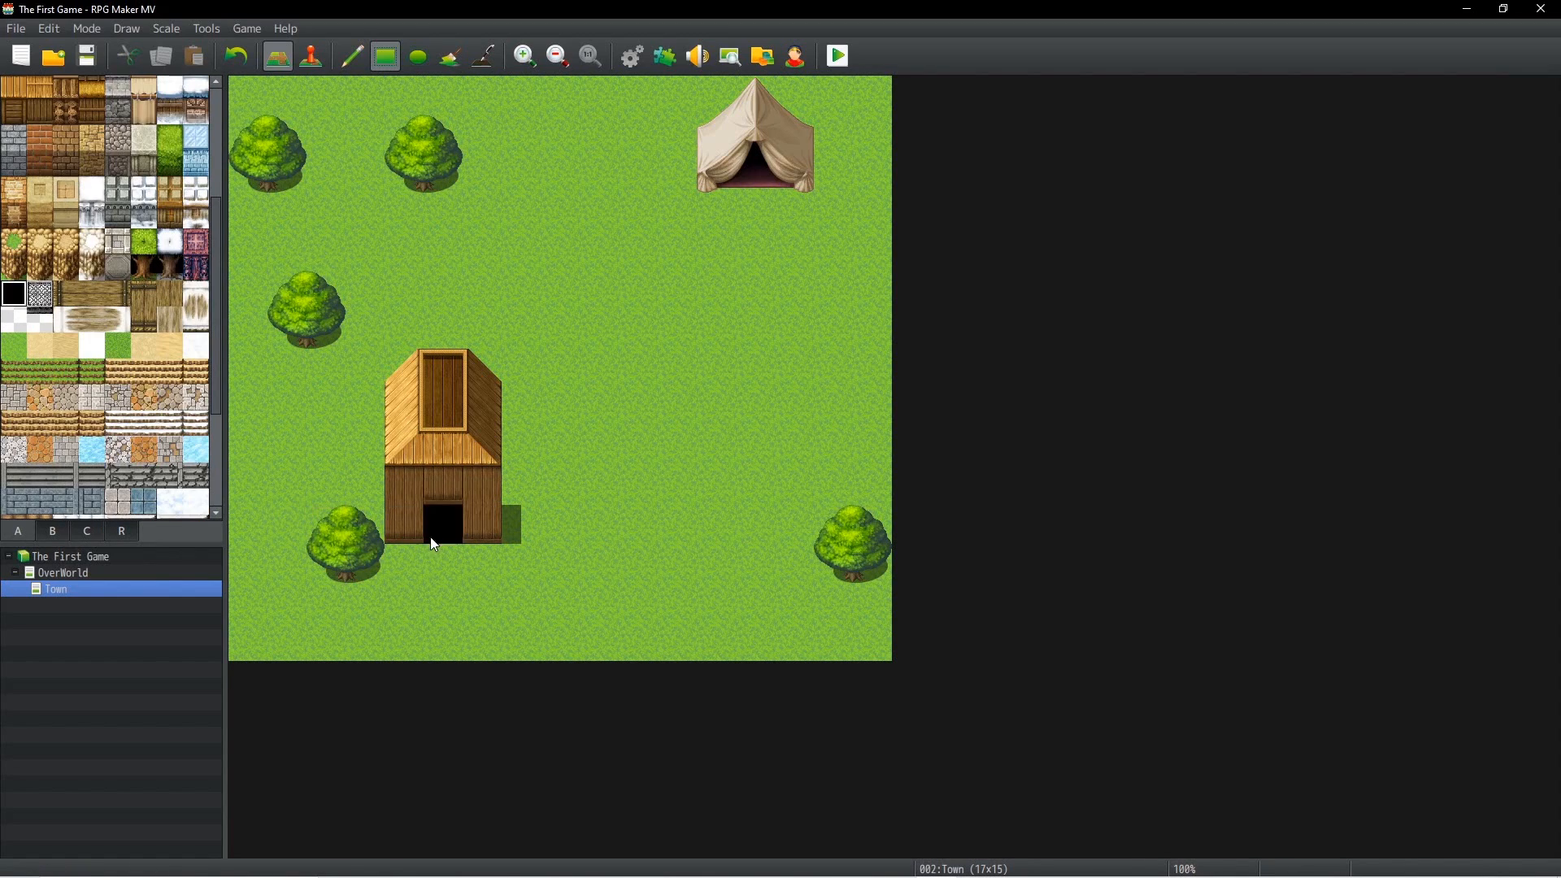
Step: Place a short wooden fence piece at tile 12,12 and the double-arrow Sign A southeast of the tent at tile 15,4
{"action": "left_click", "coordinate": [52, 530]}
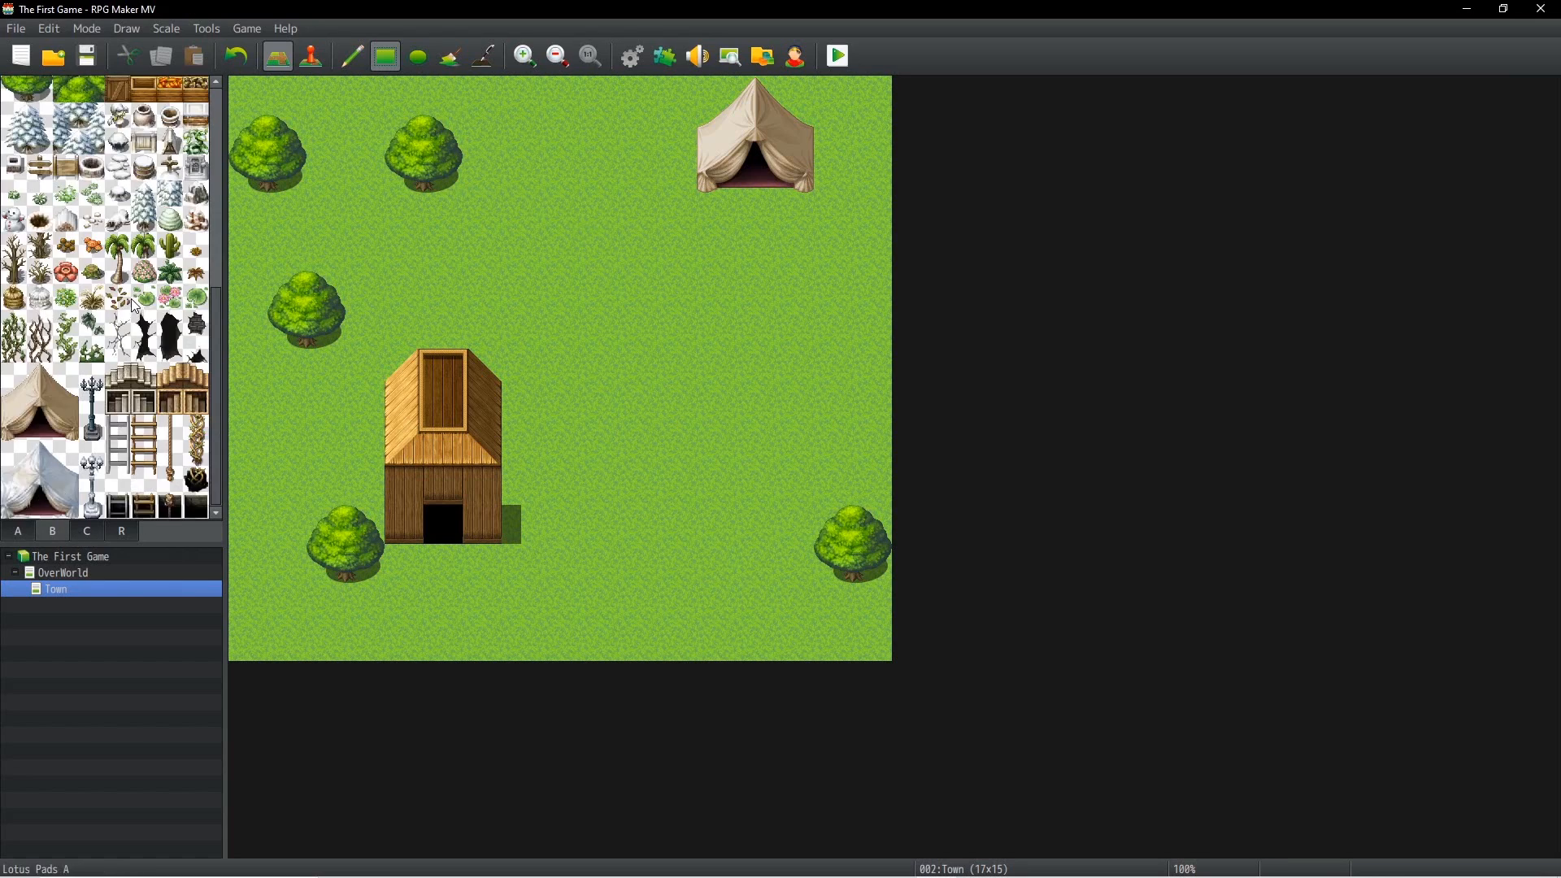
{"action": "scroll", "coordinate": [79, 326], "scroll_direction": "up", "scroll_amount": 5}
{"action": "left_click", "coordinate": [66, 259]}
{"action": "left_click", "coordinate": [40, 258]}
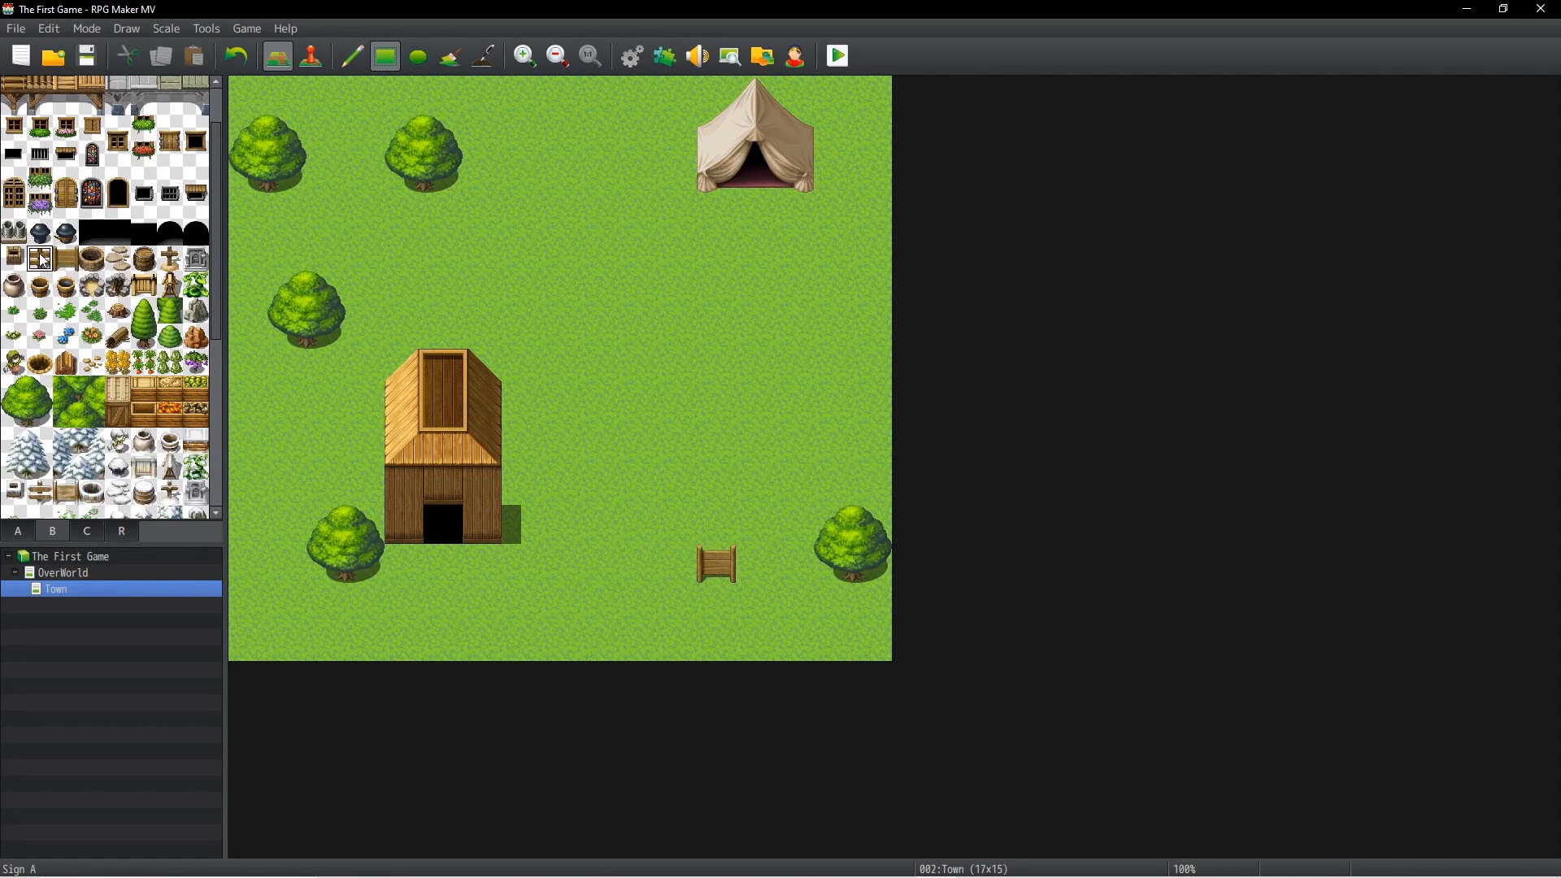
{"action": "left_click", "coordinate": [835, 251]}
Step: Stack four wooden barrels in a staggered group just west of the tent
{"action": "left_click", "coordinate": [144, 259]}
{"action": "left_click", "coordinate": [678, 110]}
{"action": "left_click", "coordinate": [678, 135]}
{"action": "left_click", "coordinate": [638, 135]}
{"action": "left_click", "coordinate": [638, 174]}
Step: Add a tree stump southwest of the barrels and a fallen log at the west edge, beside the house
{"action": "left_click", "coordinate": [118, 311]}
{"action": "left_click", "coordinate": [561, 212]}
{"action": "left_click", "coordinate": [118, 337]}
{"action": "left_click", "coordinate": [254, 429]}
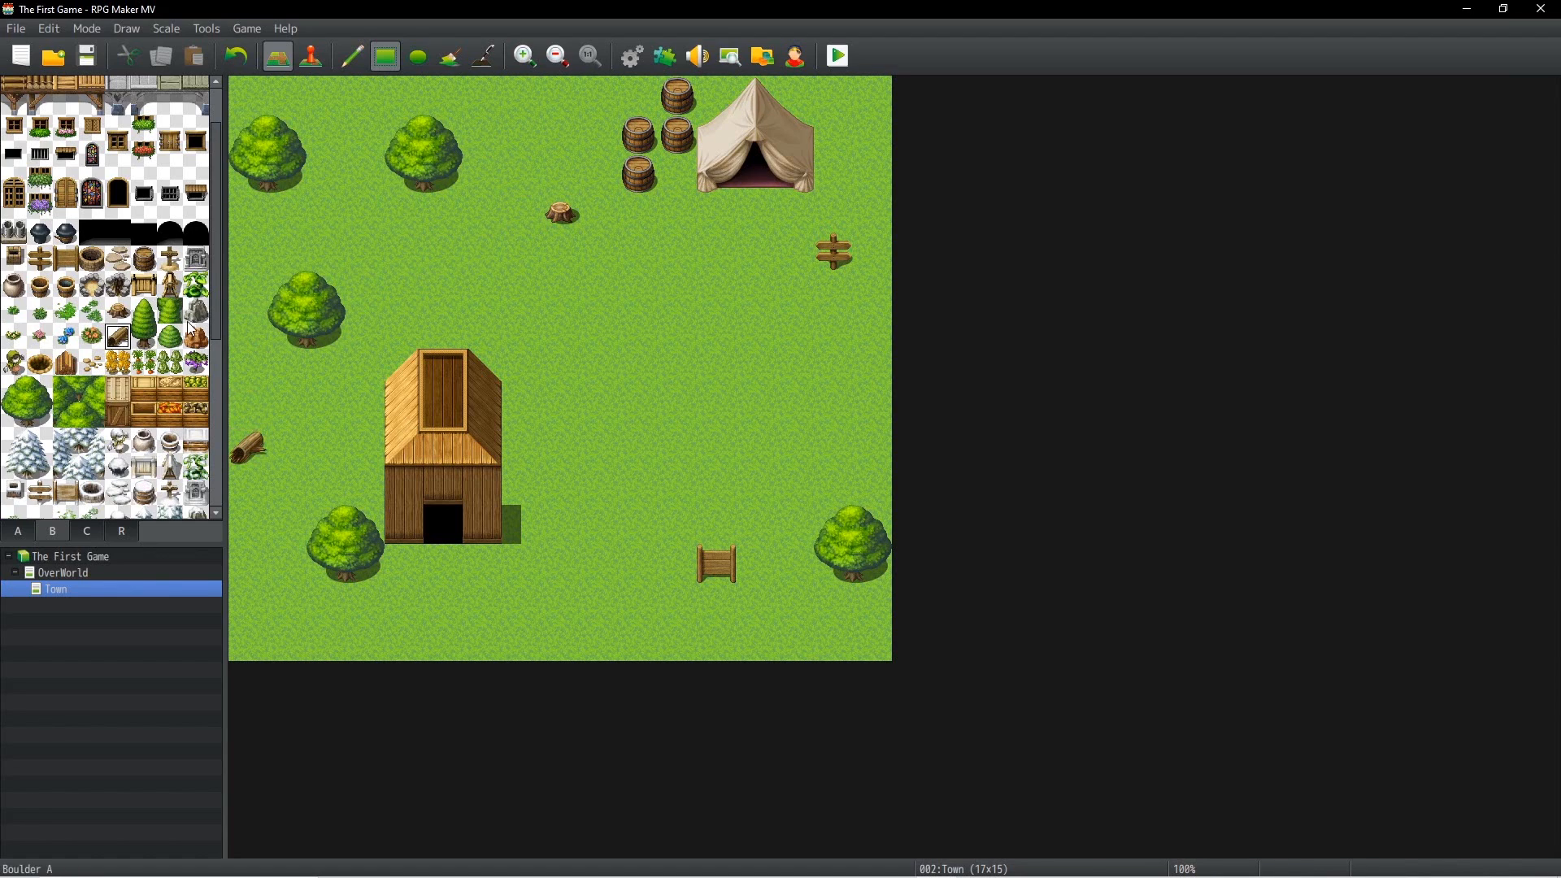
Step: Paint a cobblestone path from the house doorway to the south edge, and east then north to the tent, with a branch to the east edge
{"action": "scroll", "coordinate": [101, 474], "scroll_direction": "down", "scroll_amount": 3}
{"action": "scroll", "coordinate": [99, 468], "scroll_direction": "down", "scroll_amount": 3}
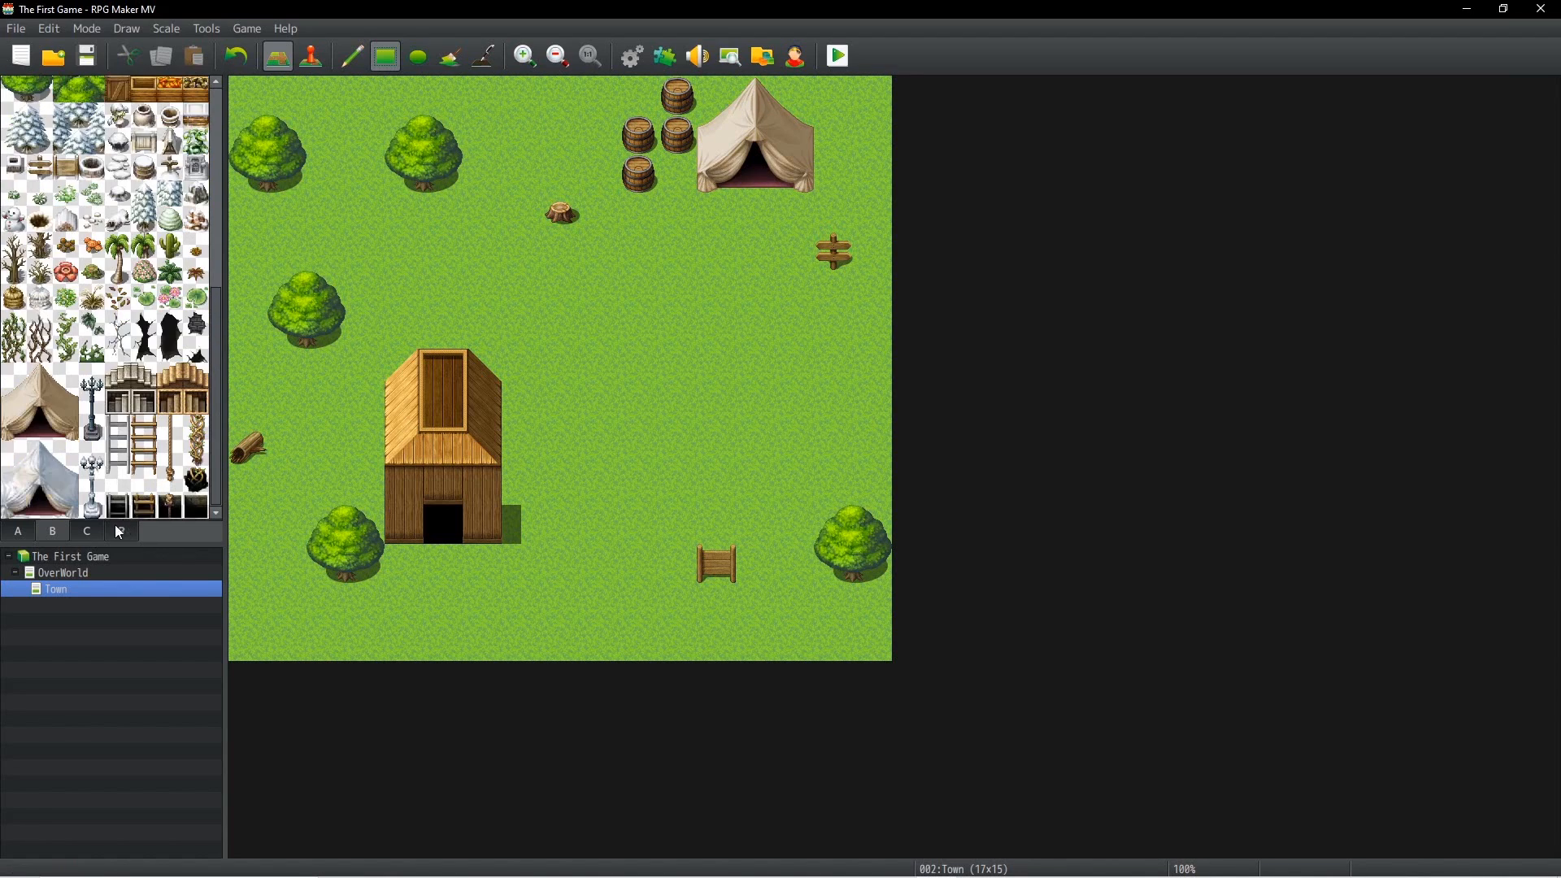
{"action": "left_click", "coordinate": [87, 530]}
{"action": "scroll", "coordinate": [108, 418], "scroll_direction": "up", "scroll_amount": 5}
{"action": "left_click", "coordinate": [18, 530]}
{"action": "scroll", "coordinate": [165, 395], "scroll_direction": "up", "scroll_amount": 2}
{"action": "scroll", "coordinate": [142, 296], "scroll_direction": "down", "scroll_amount": 5}
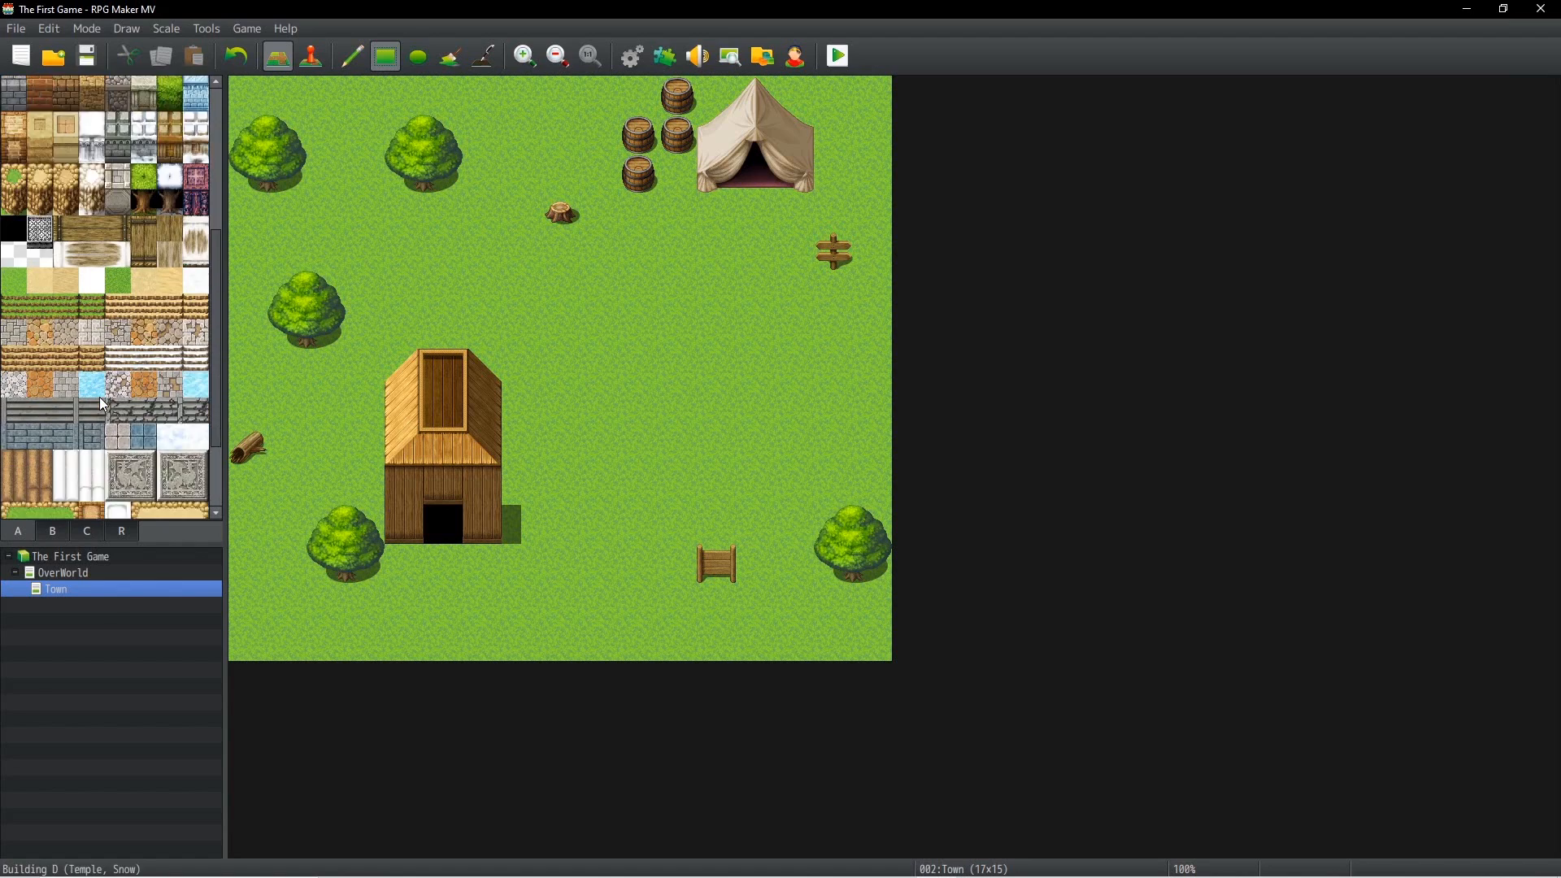
{"action": "scroll", "coordinate": [124, 418], "scroll_direction": "up", "scroll_amount": 4}
{"action": "scroll", "coordinate": [128, 418], "scroll_direction": "up", "scroll_amount": 2}
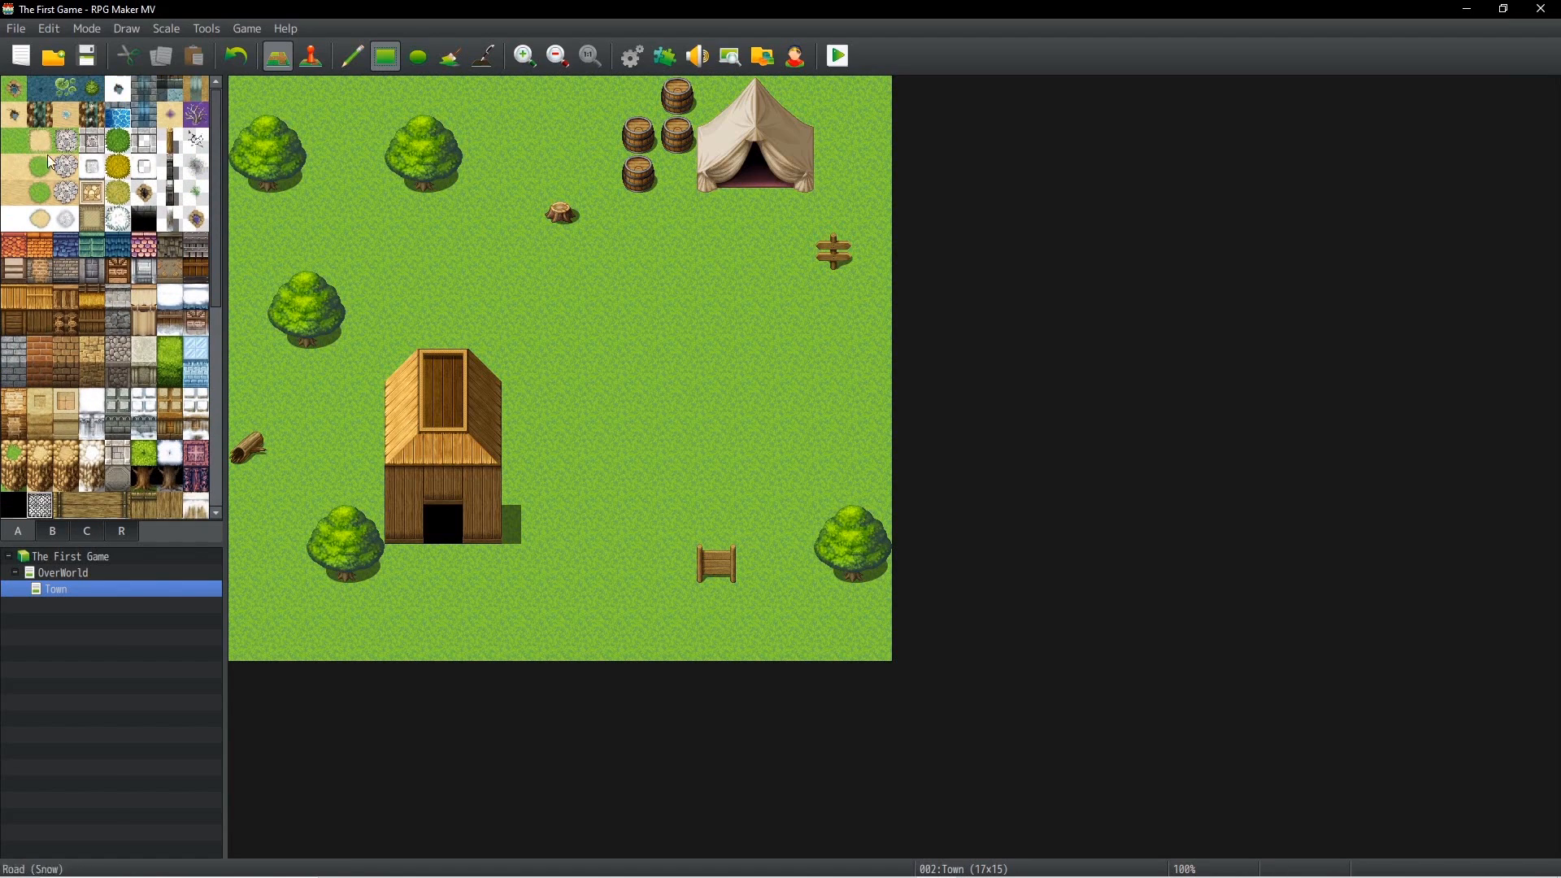
{"action": "left_click", "coordinate": [66, 167]}
{"action": "left_click_drag", "start_coordinate": [443, 564], "coordinate": [443, 641]}
{"action": "left_click", "coordinate": [66, 140]}
{"action": "mouse_move", "coordinate": [677, 602]}
{"action": "left_mouse_down"}
{"action": "mouse_move", "coordinate": [683, 334]}
{"action": "mouse_move", "coordinate": [757, 213]}
{"action": "mouse_move", "coordinate": [883, 290]}
{"action": "mouse_move", "coordinate": [497, 603]}
{"action": "left_mouse_up"}
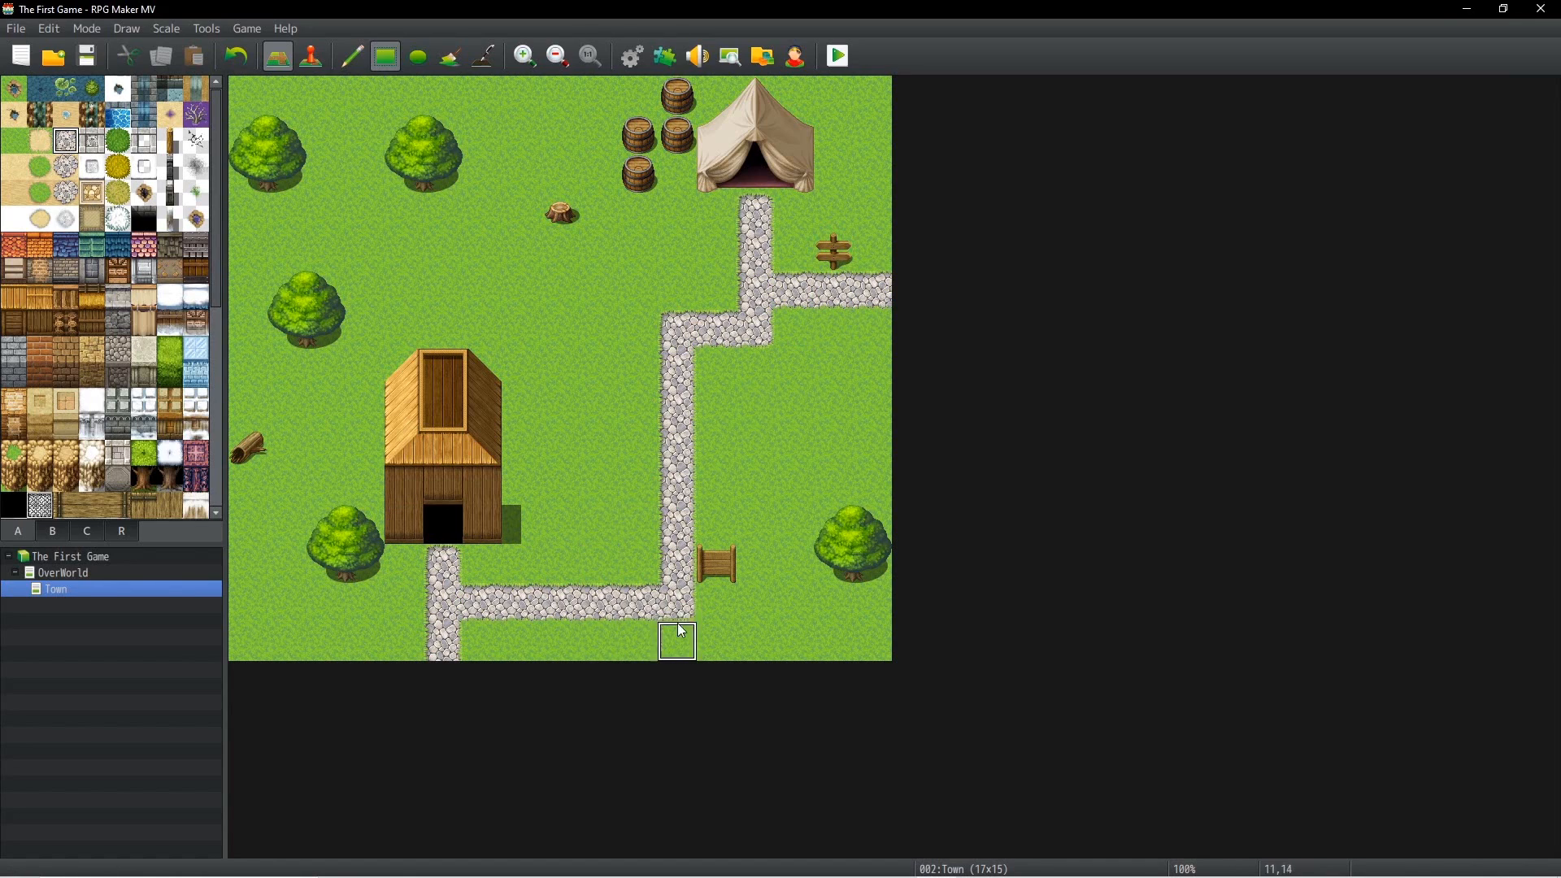
Step: Extend the main cobblestone path to the south edge at tile 11,14 and replace the path tile at the edge below the house with grass
{"action": "left_click", "coordinate": [677, 638]}
{"action": "right_click", "coordinate": [484, 642]}
{"action": "left_click", "coordinate": [442, 642]}
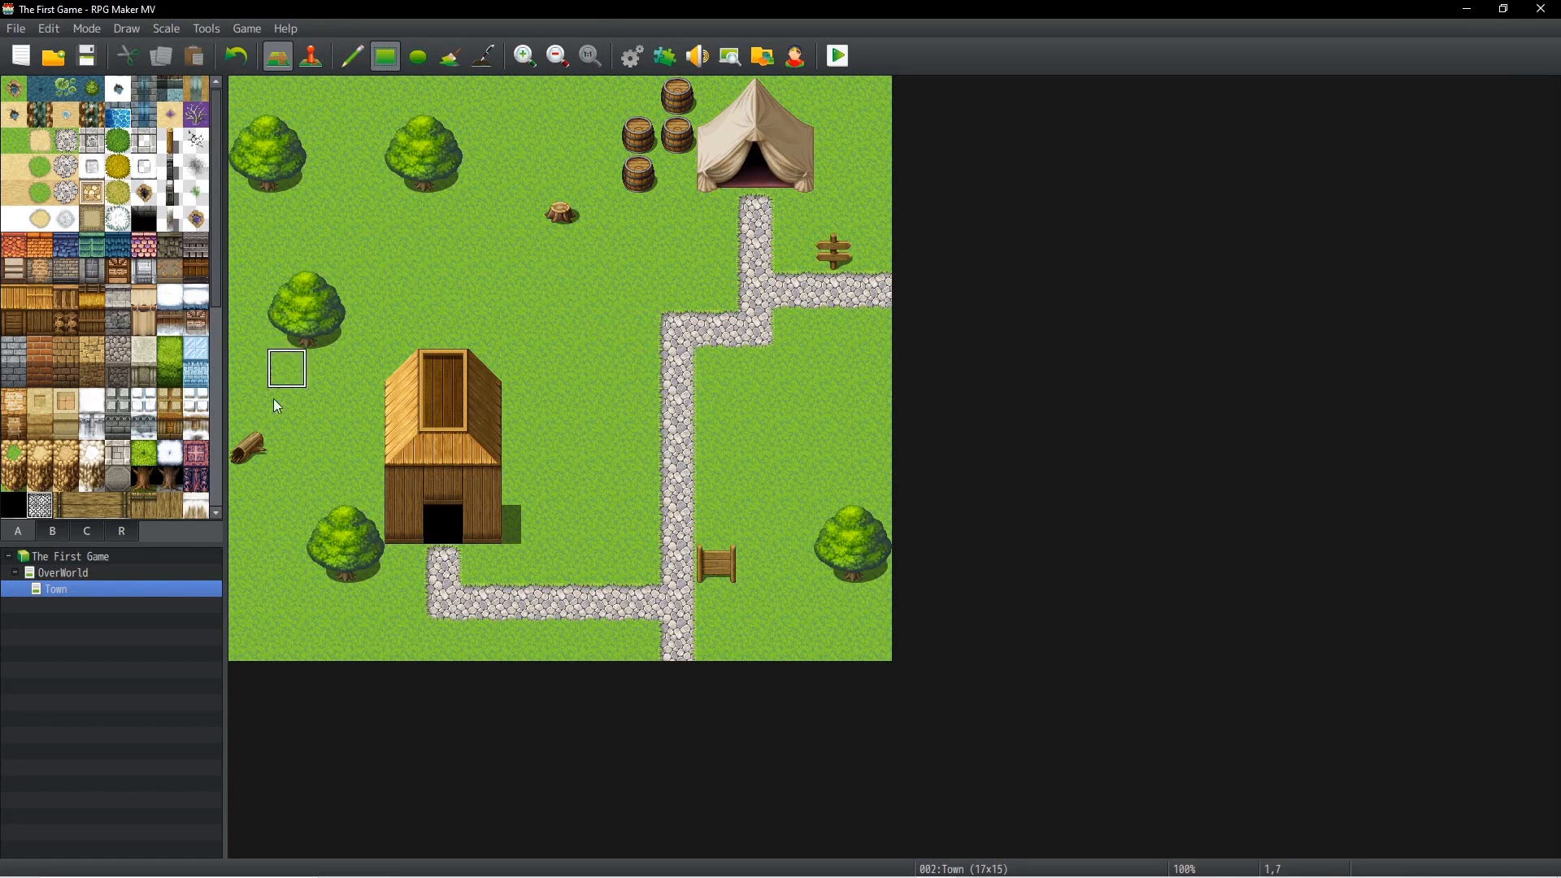
{"action": "left_click", "coordinate": [109, 571]}
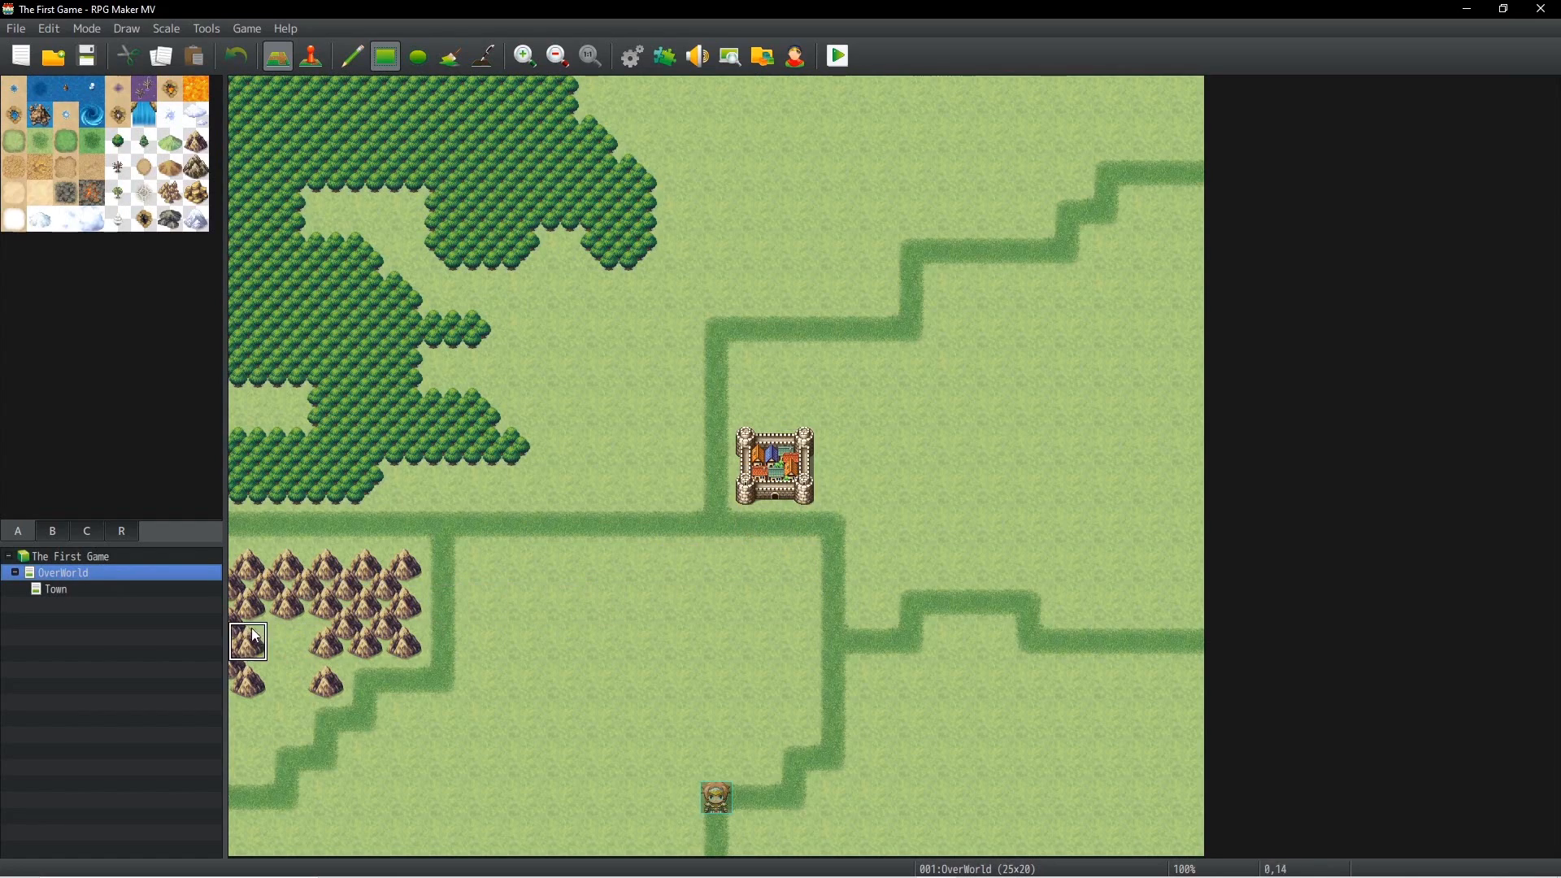
{"action": "left_click", "coordinate": [96, 588]}
{"action": "left_click", "coordinate": [105, 558]}
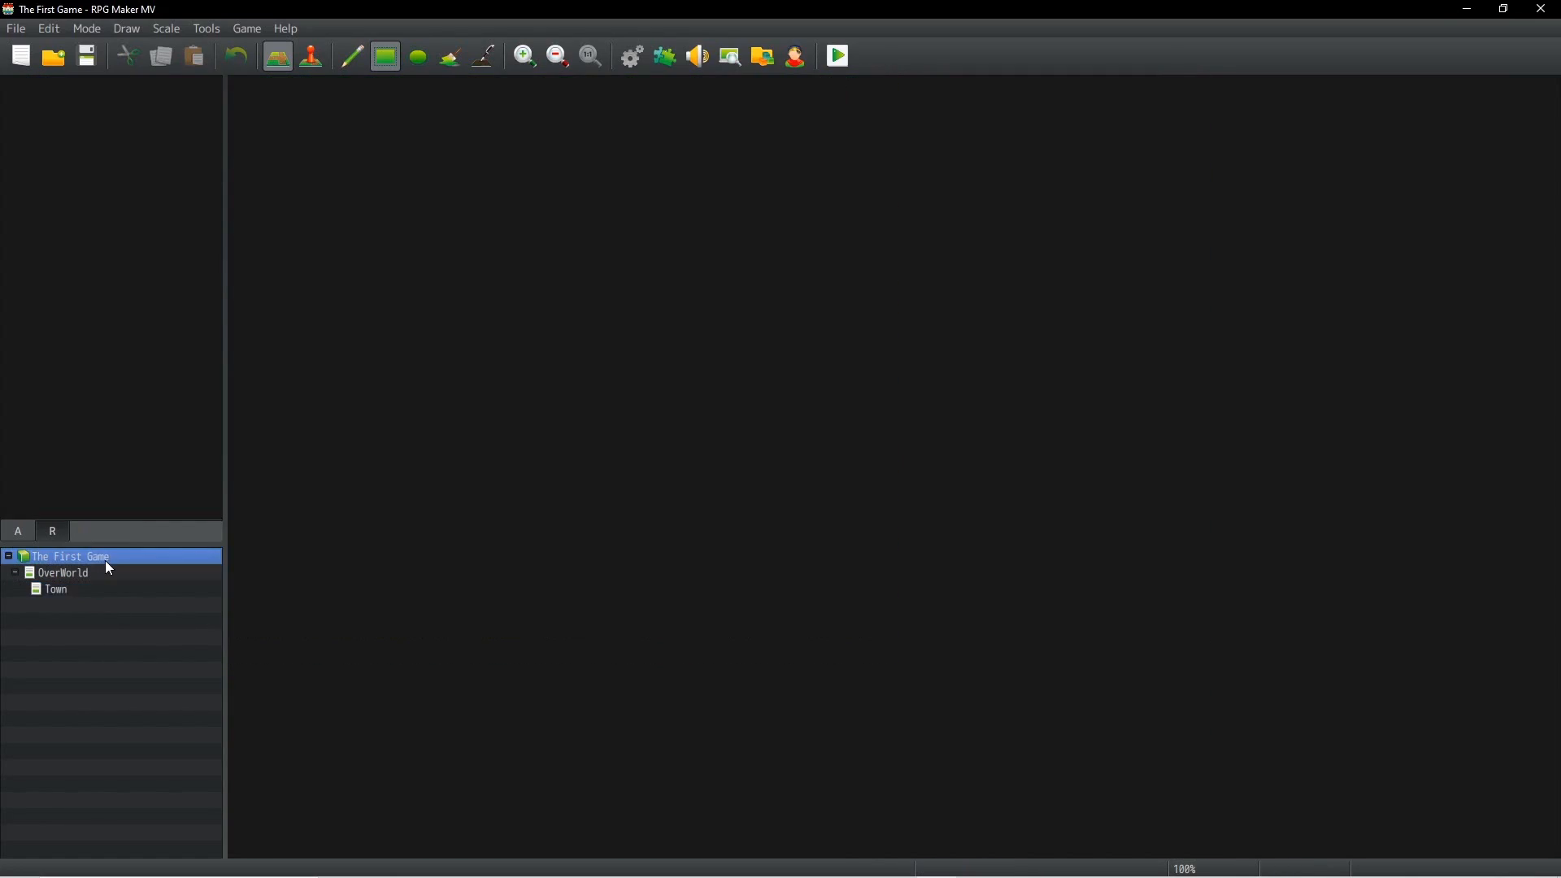
{"action": "left_click", "coordinate": [76, 589]}
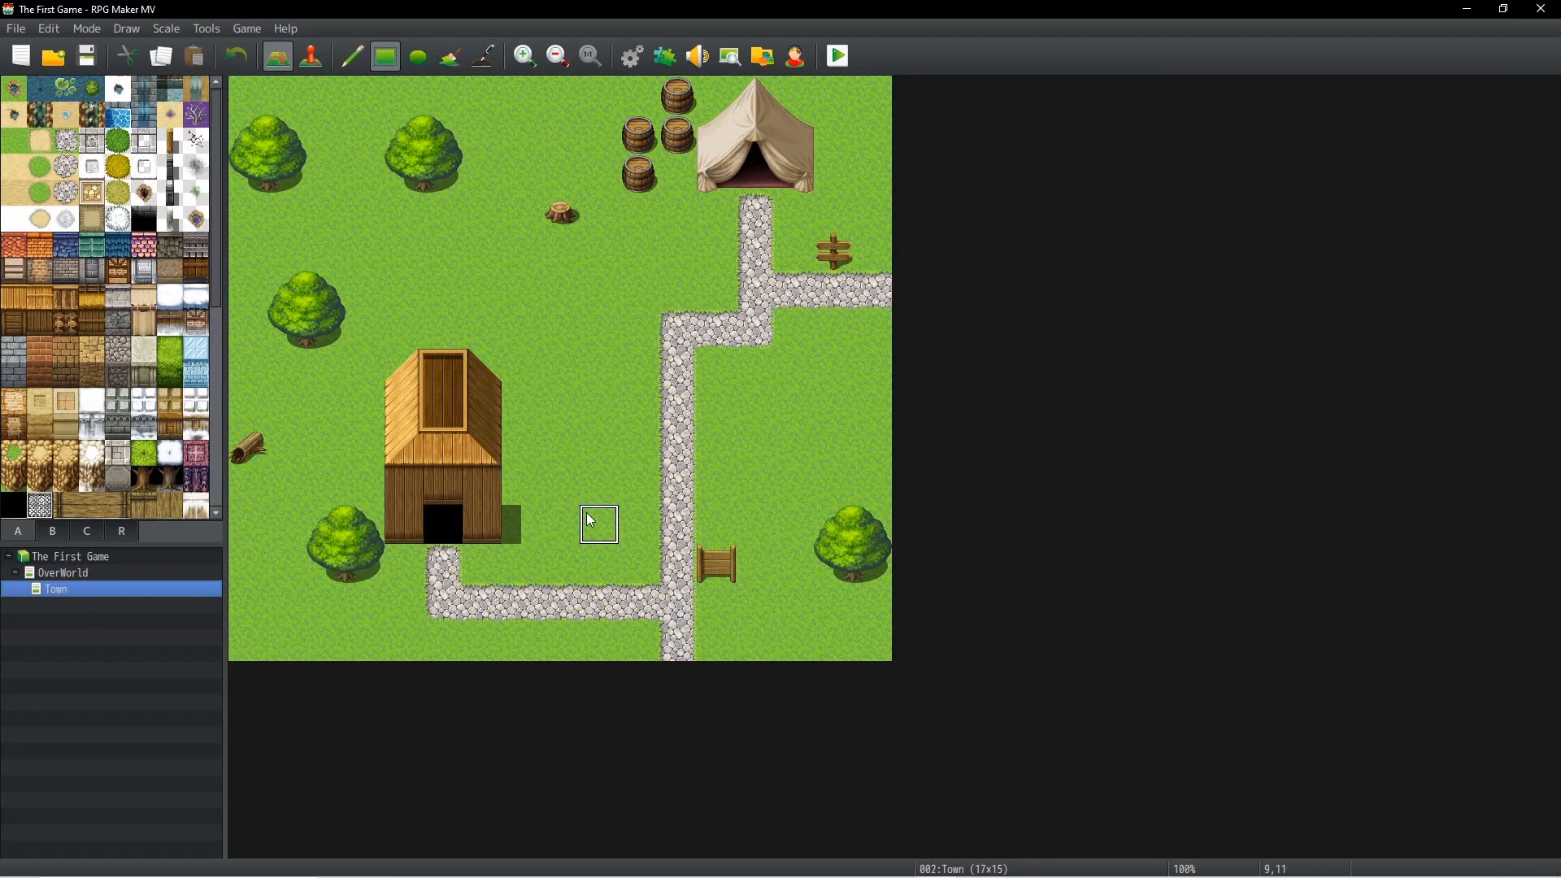
Step: Create a new event on the OverWorld map at the walled town's southwest tile, 13,10
{"action": "left_click", "coordinate": [139, 571]}
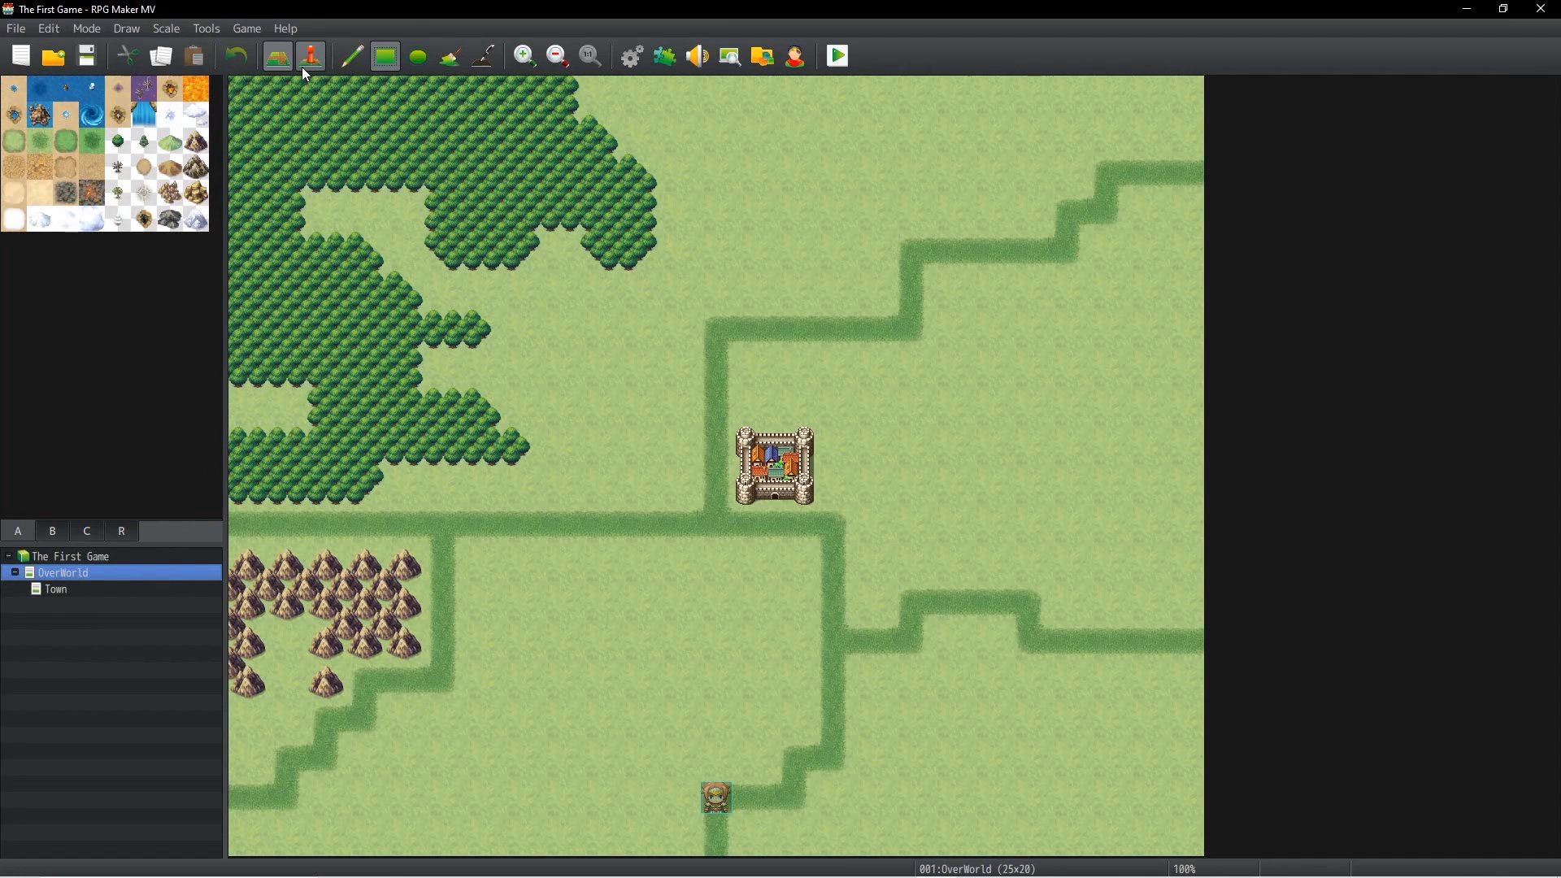
{"action": "left_click", "coordinate": [306, 62]}
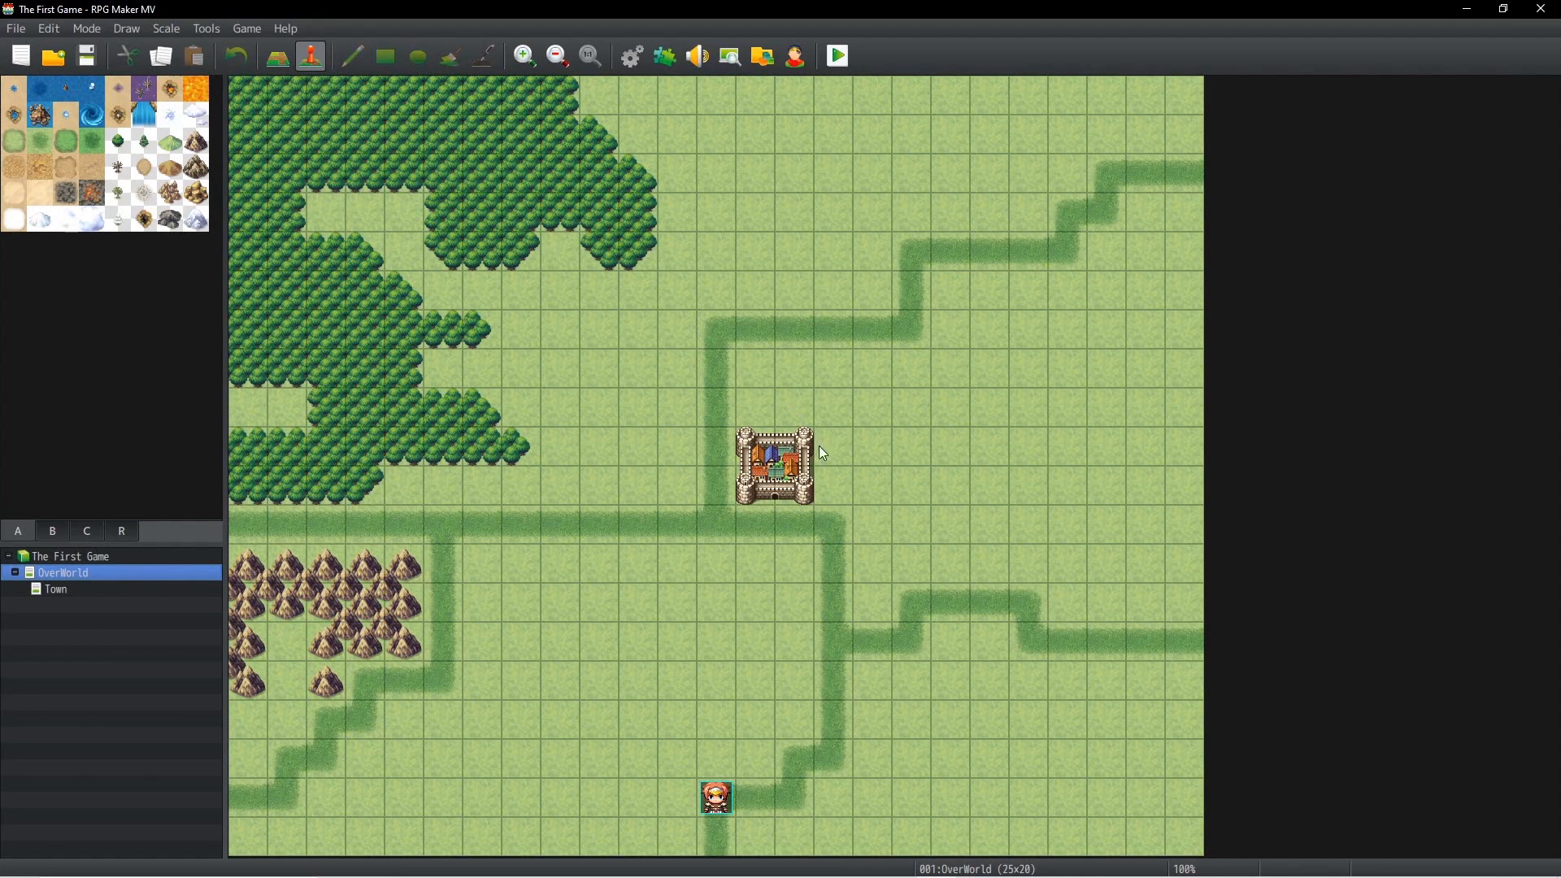
{"action": "right_click", "coordinate": [759, 486]}
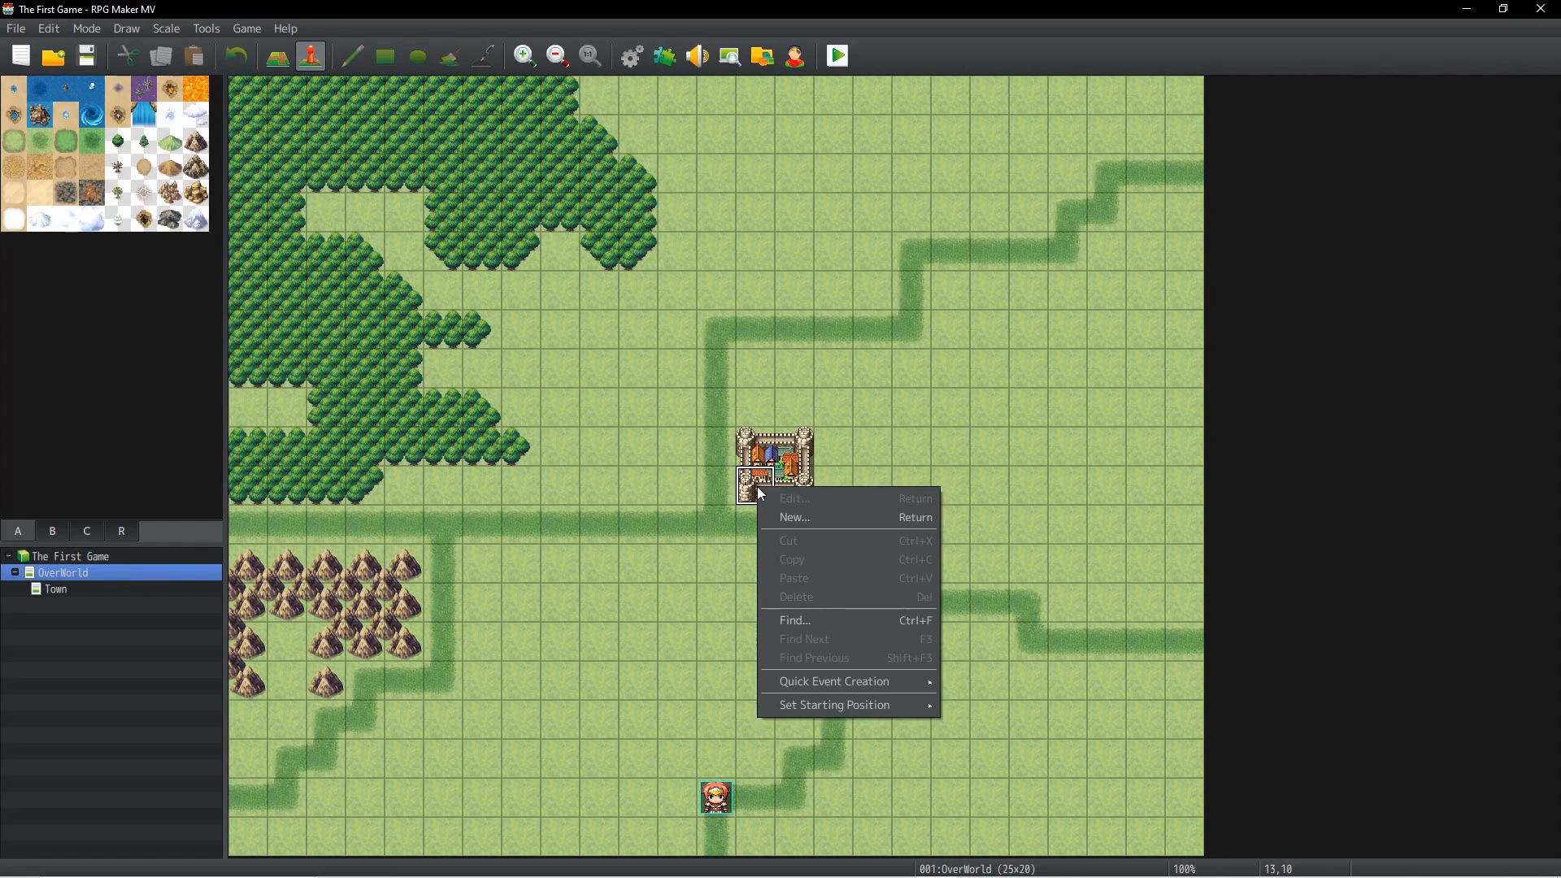
{"action": "left_click", "coordinate": [789, 518]}
Step: Add a Transfer Player command to the event and set its destination to tile 11,13 on the Town map's cobblestone path
{"action": "double_click", "coordinate": [715, 271]}
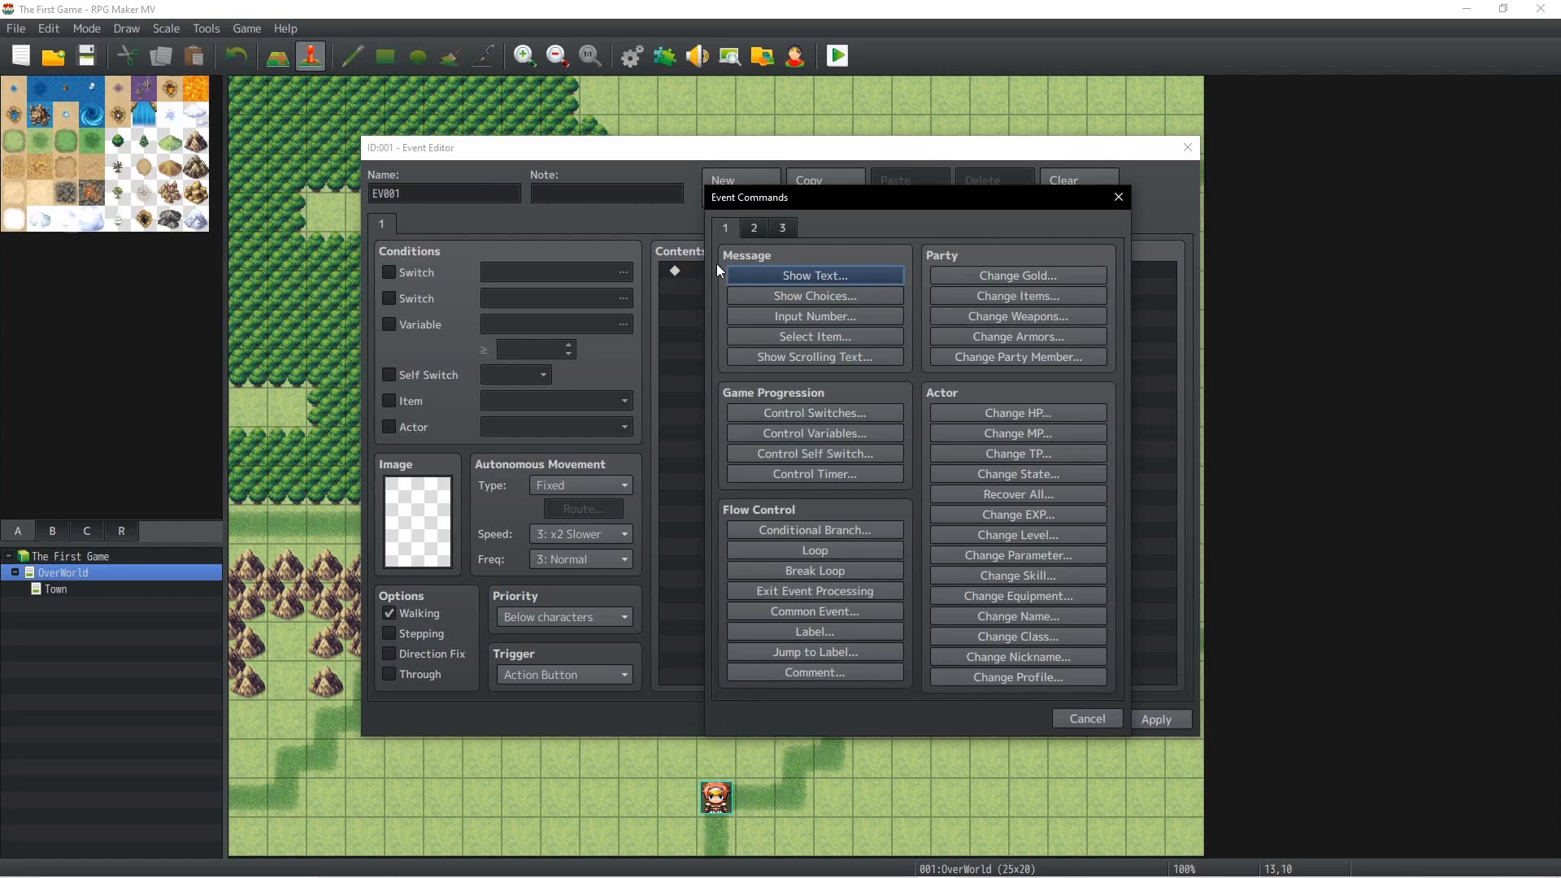
{"action": "left_click", "coordinate": [756, 228]}
{"action": "left_click", "coordinate": [805, 273]}
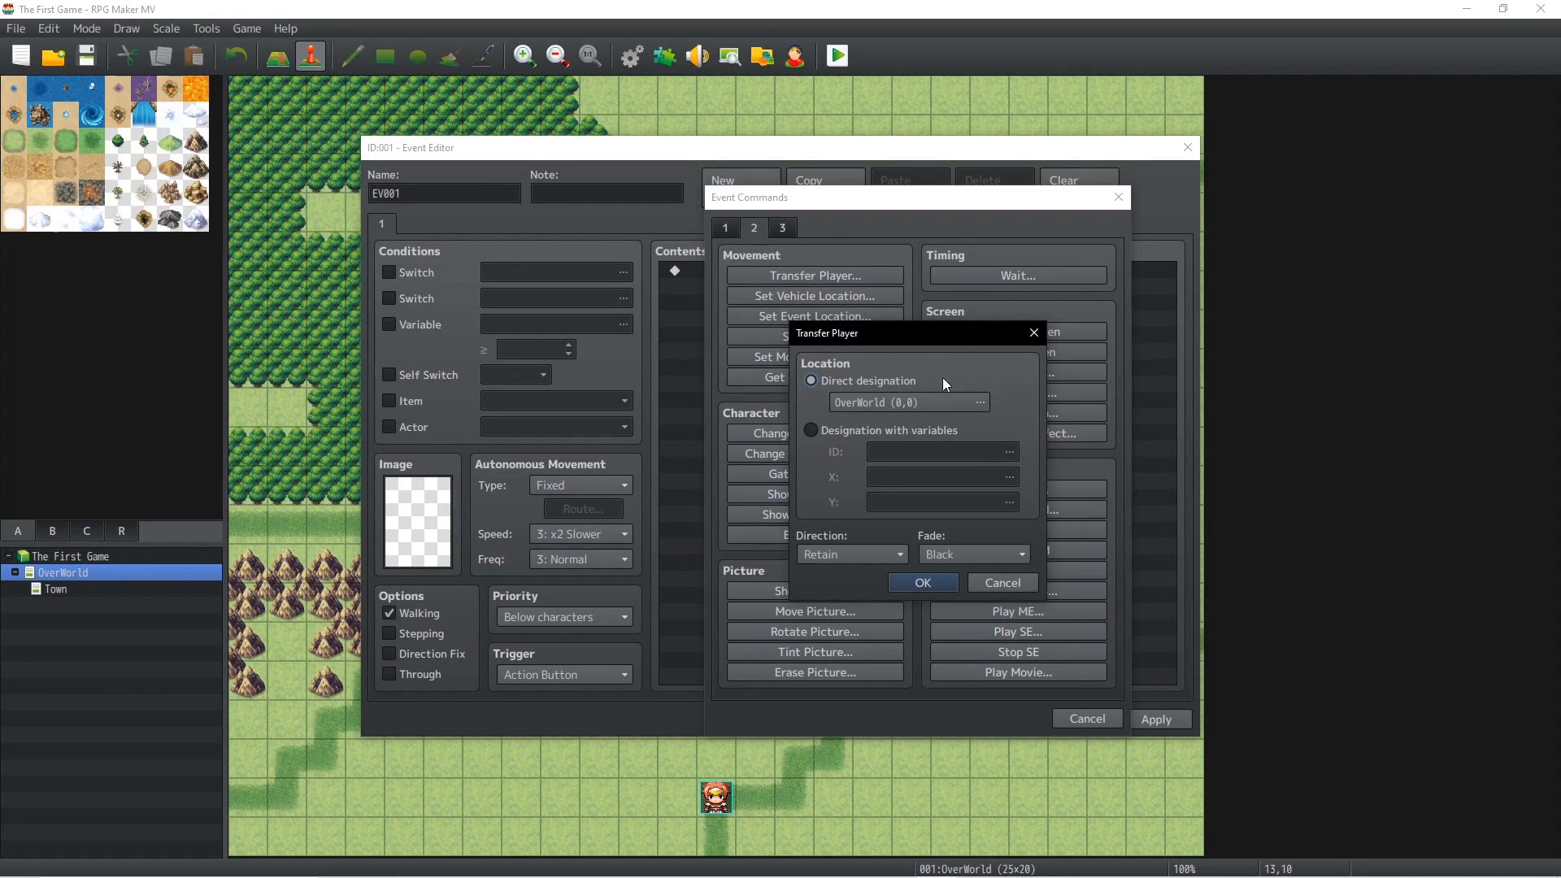
{"action": "left_click", "coordinate": [981, 403]}
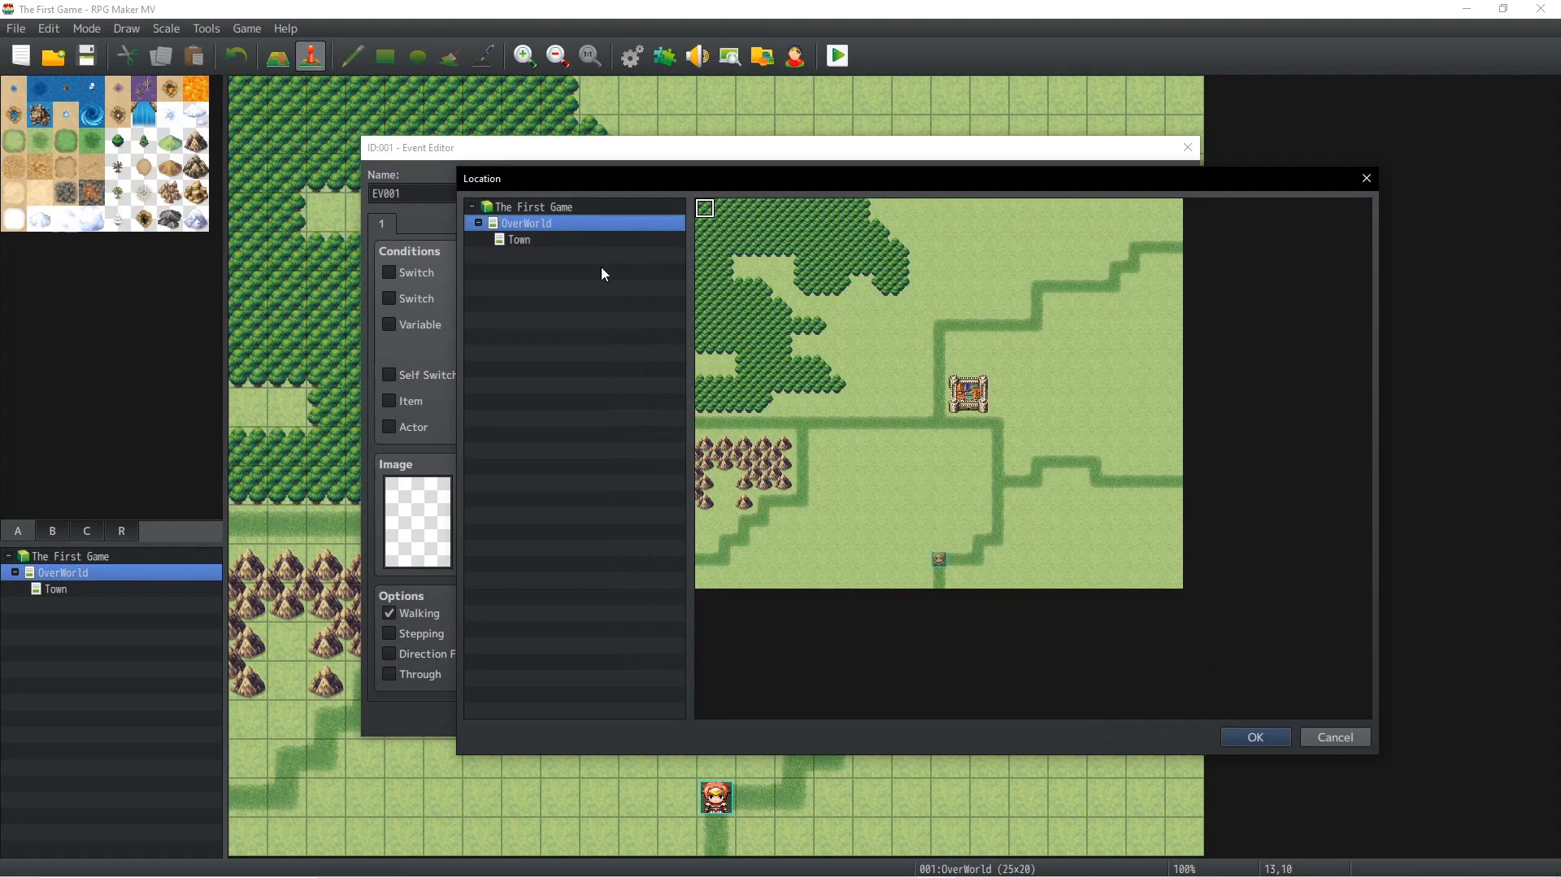
{"action": "left_click", "coordinate": [595, 242]}
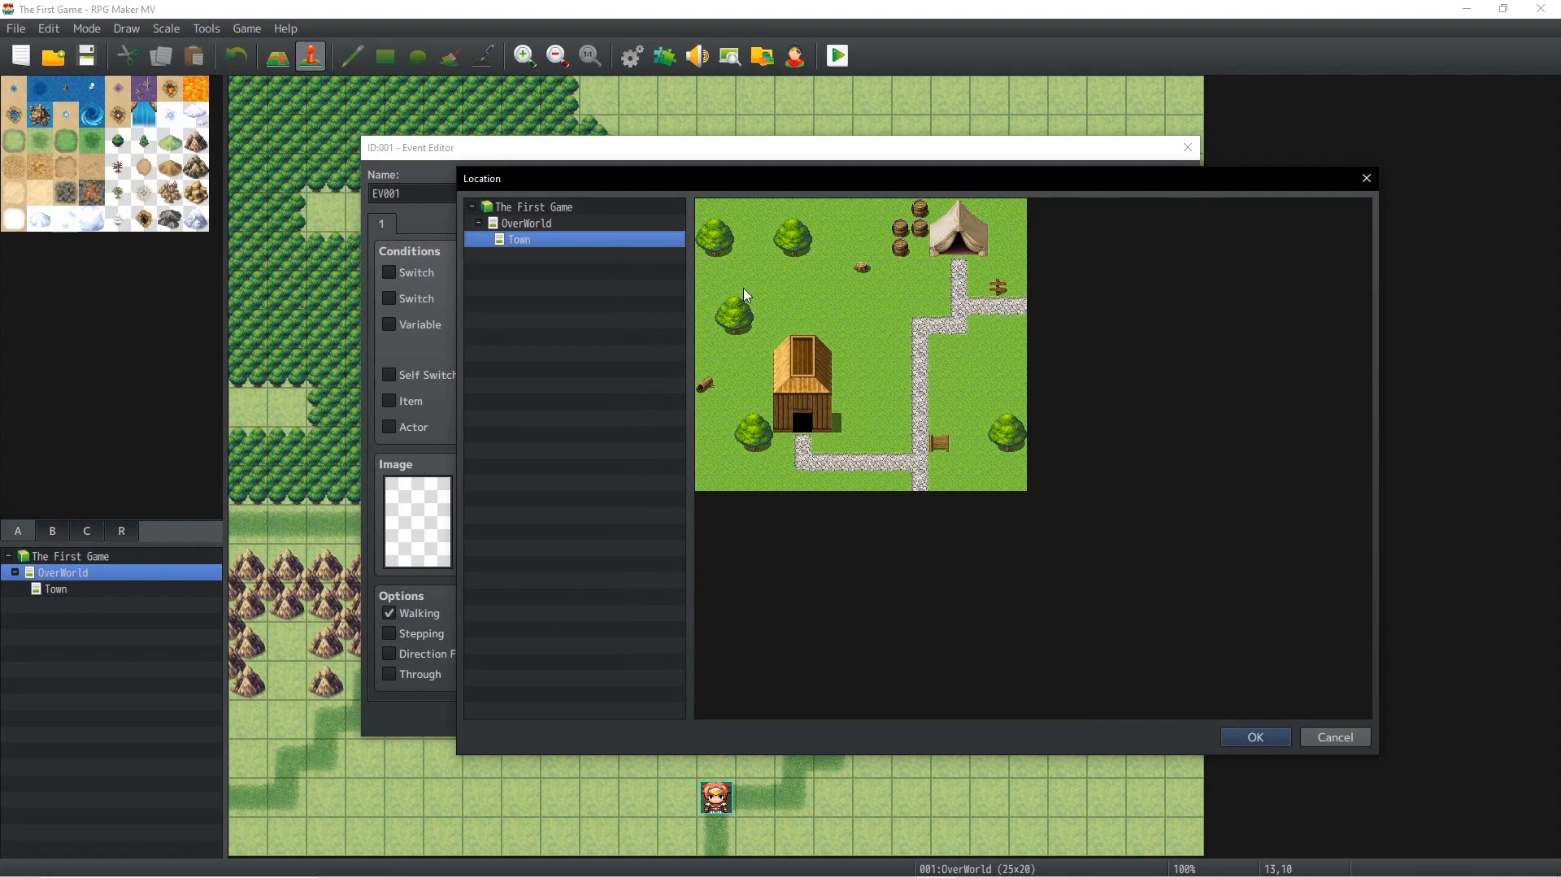
{"action": "left_click", "coordinate": [919, 462]}
{"action": "left_click", "coordinate": [1255, 736]}
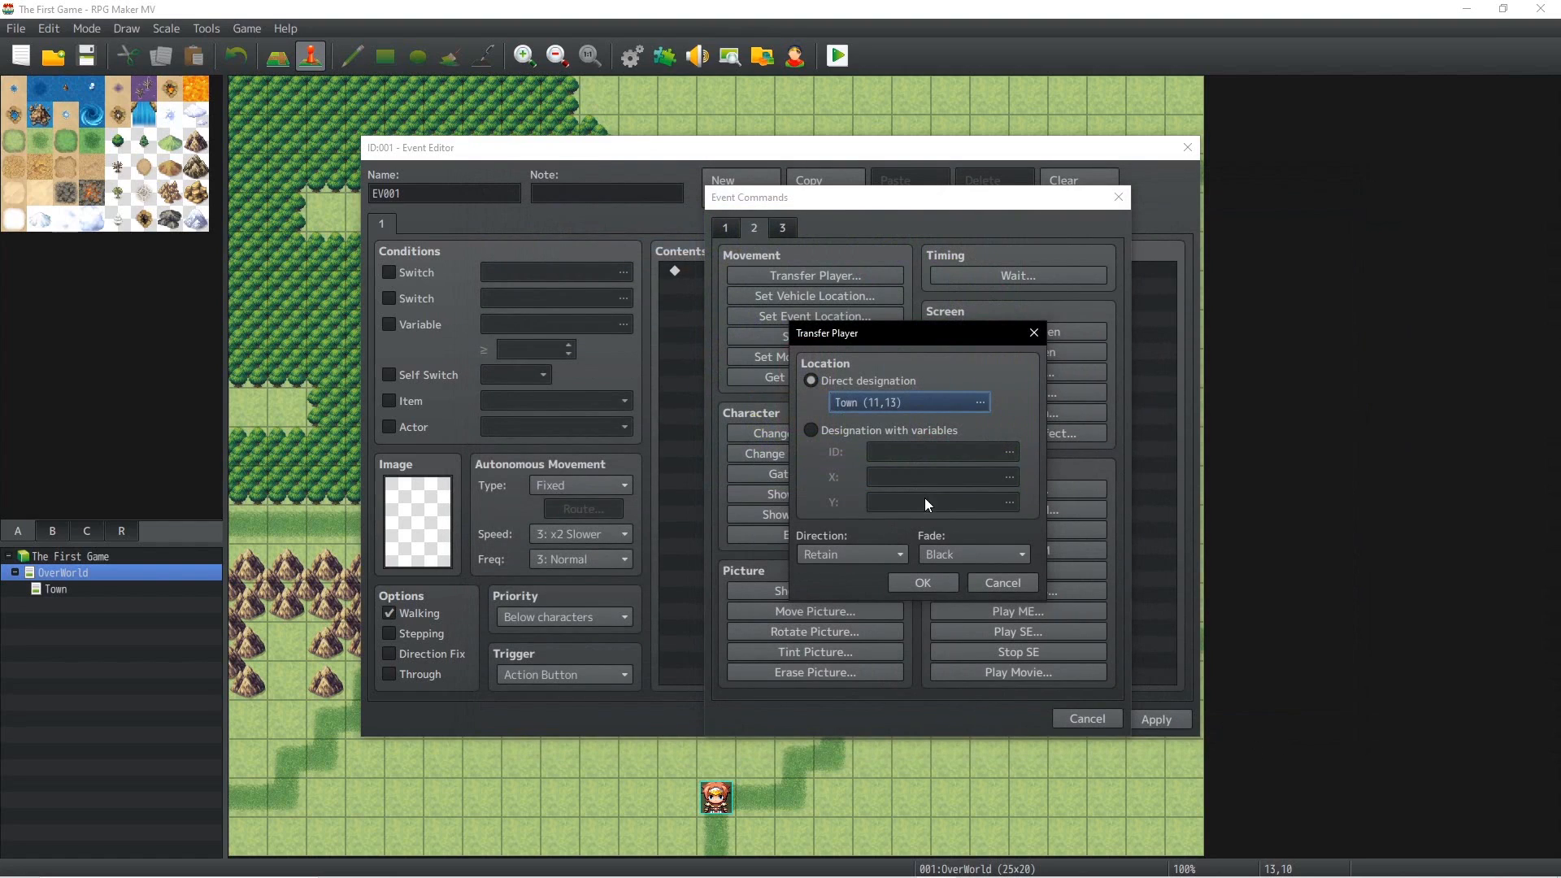
Step: Set the transfer's facing direction to Up and save the event
{"action": "left_click", "coordinate": [895, 554]}
{"action": "left_click", "coordinate": [846, 650]}
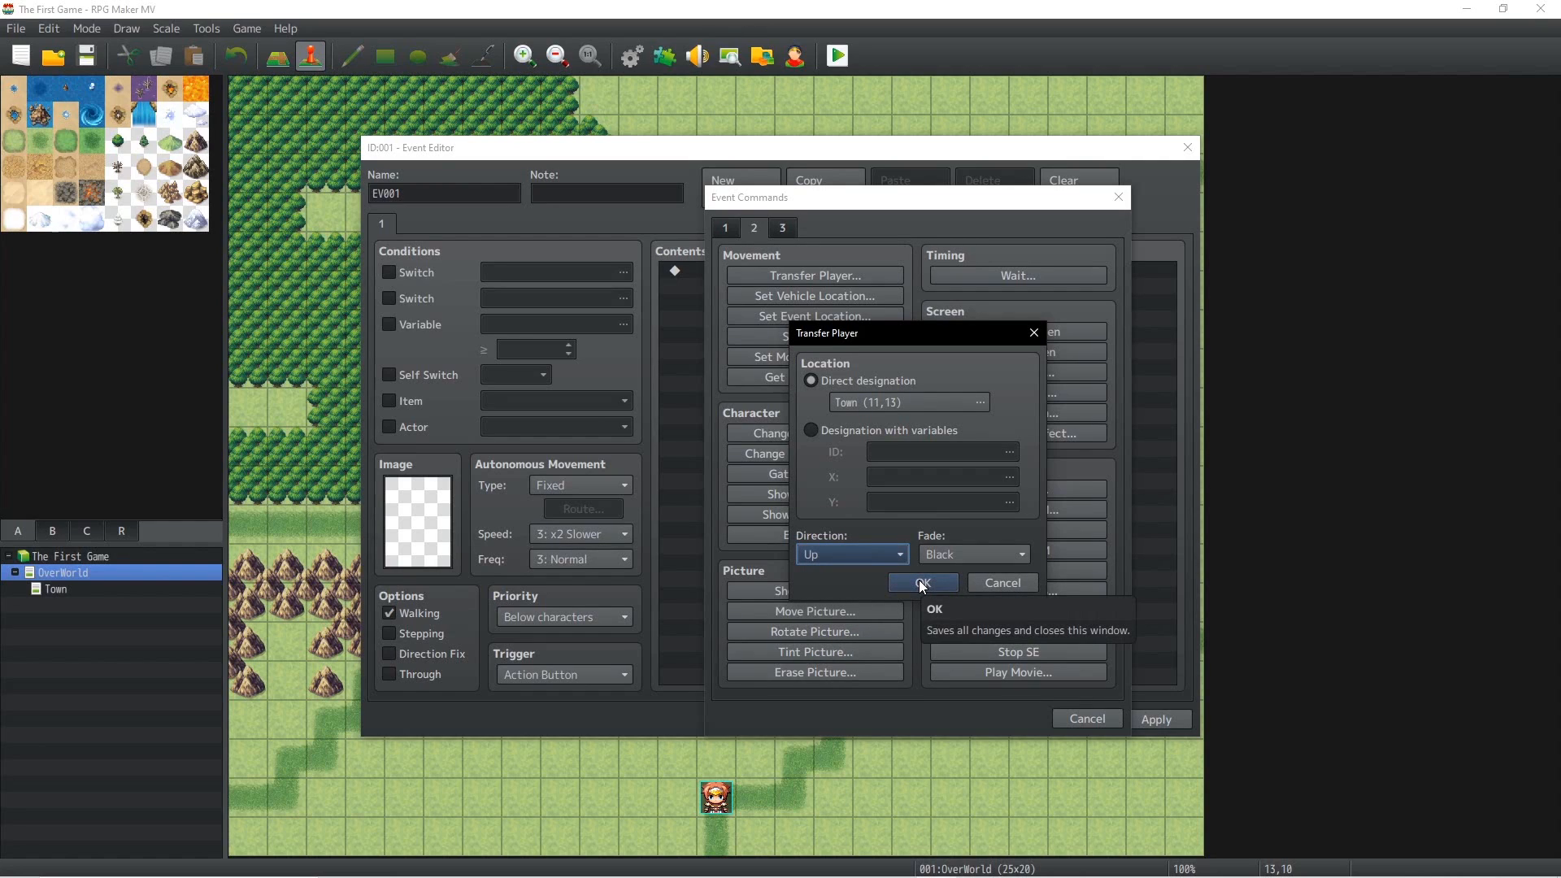
{"action": "left_click", "coordinate": [923, 584]}
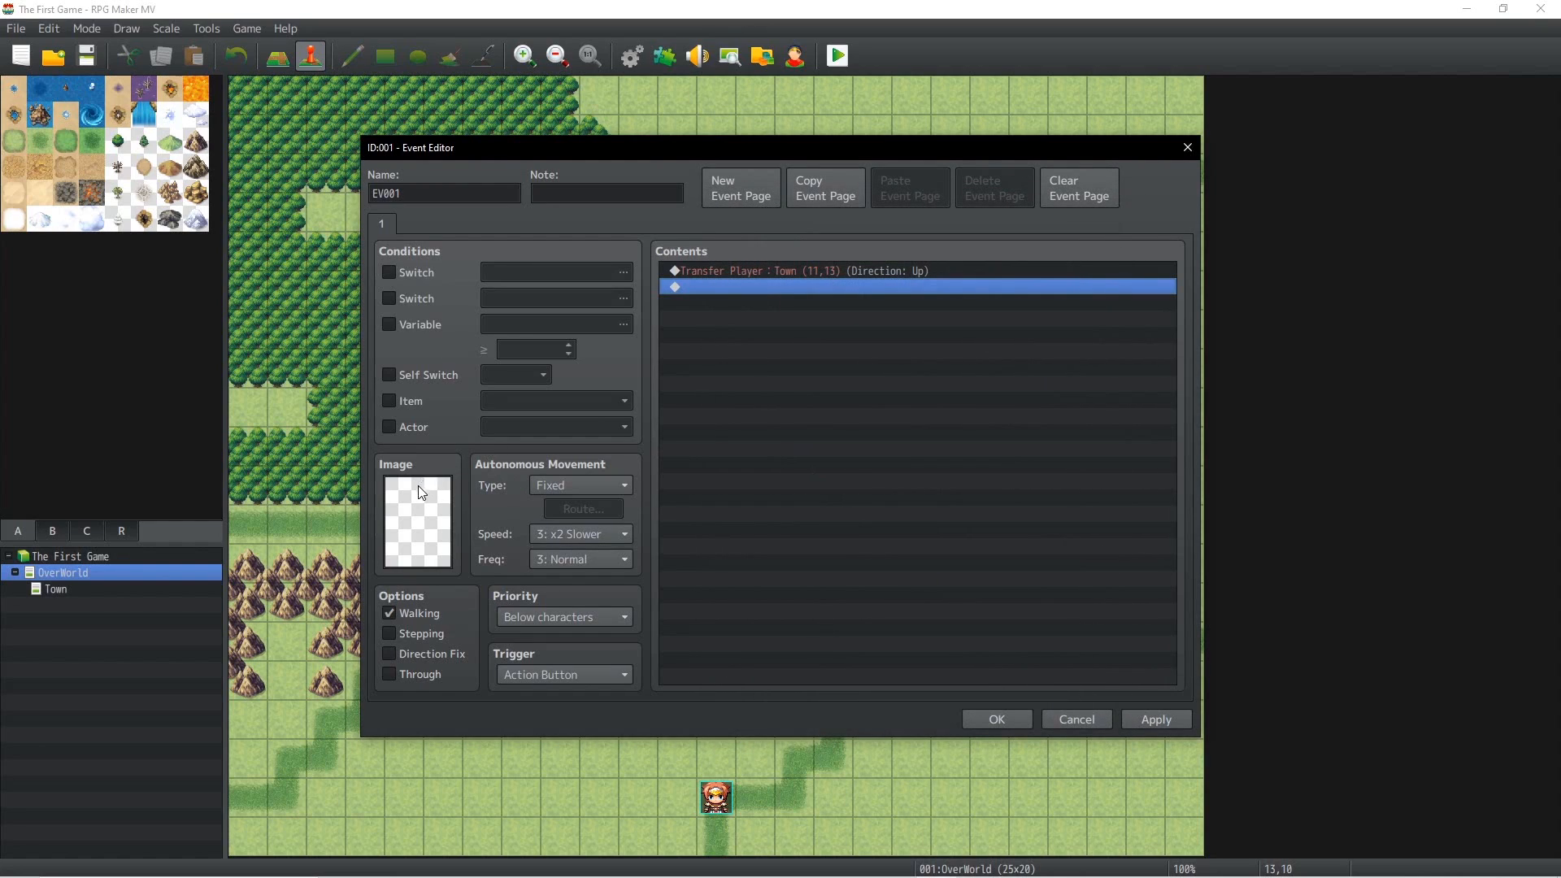
{"action": "left_click", "coordinate": [1156, 722]}
{"action": "left_click", "coordinate": [994, 724]}
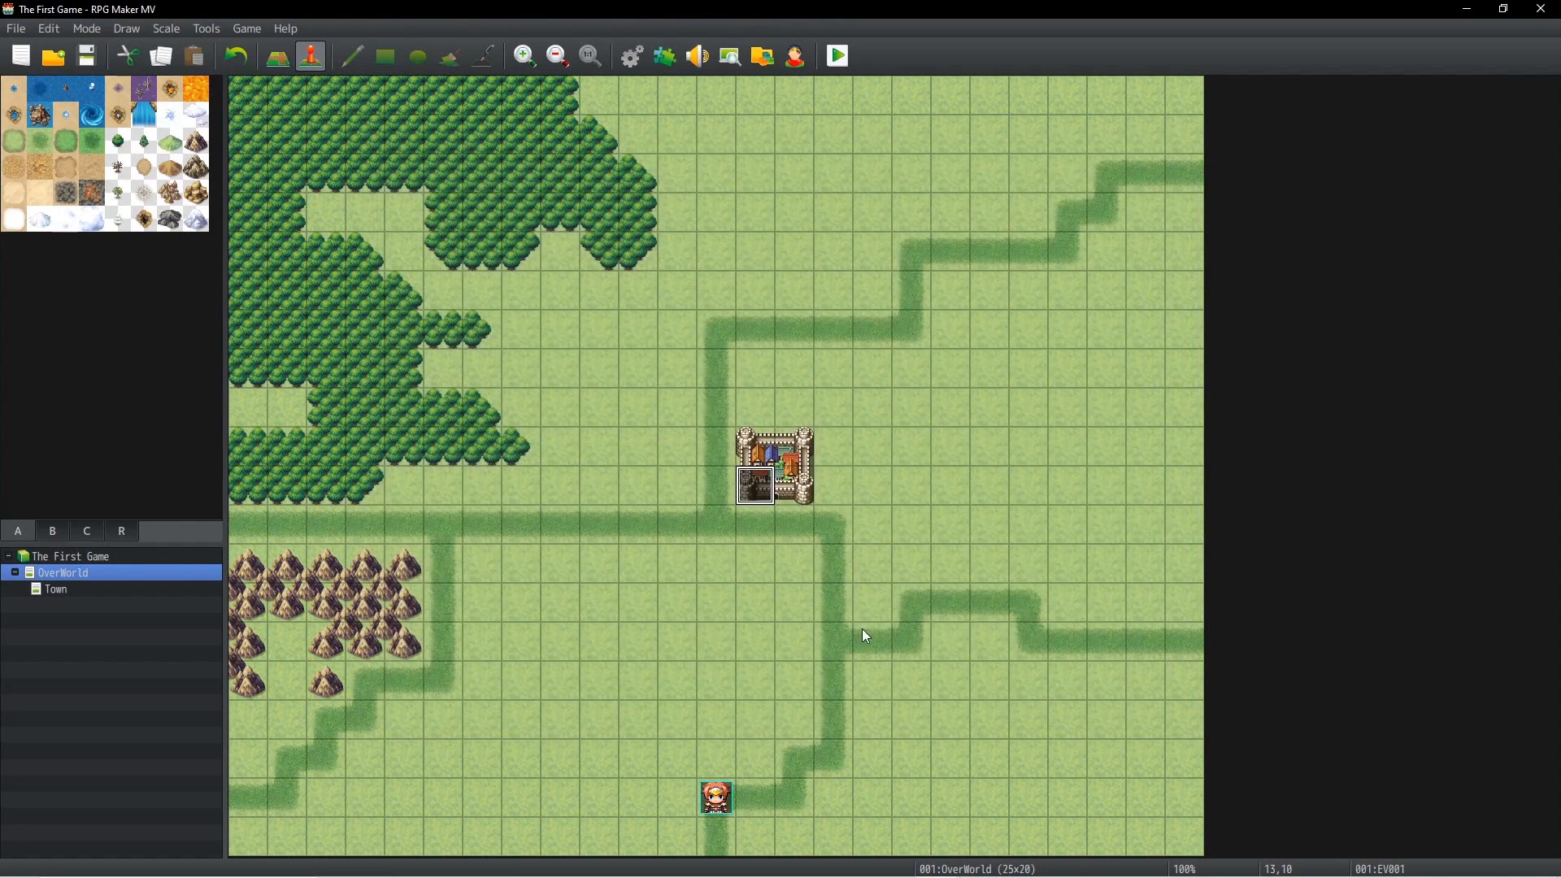
{"action": "left_click", "coordinate": [787, 486]}
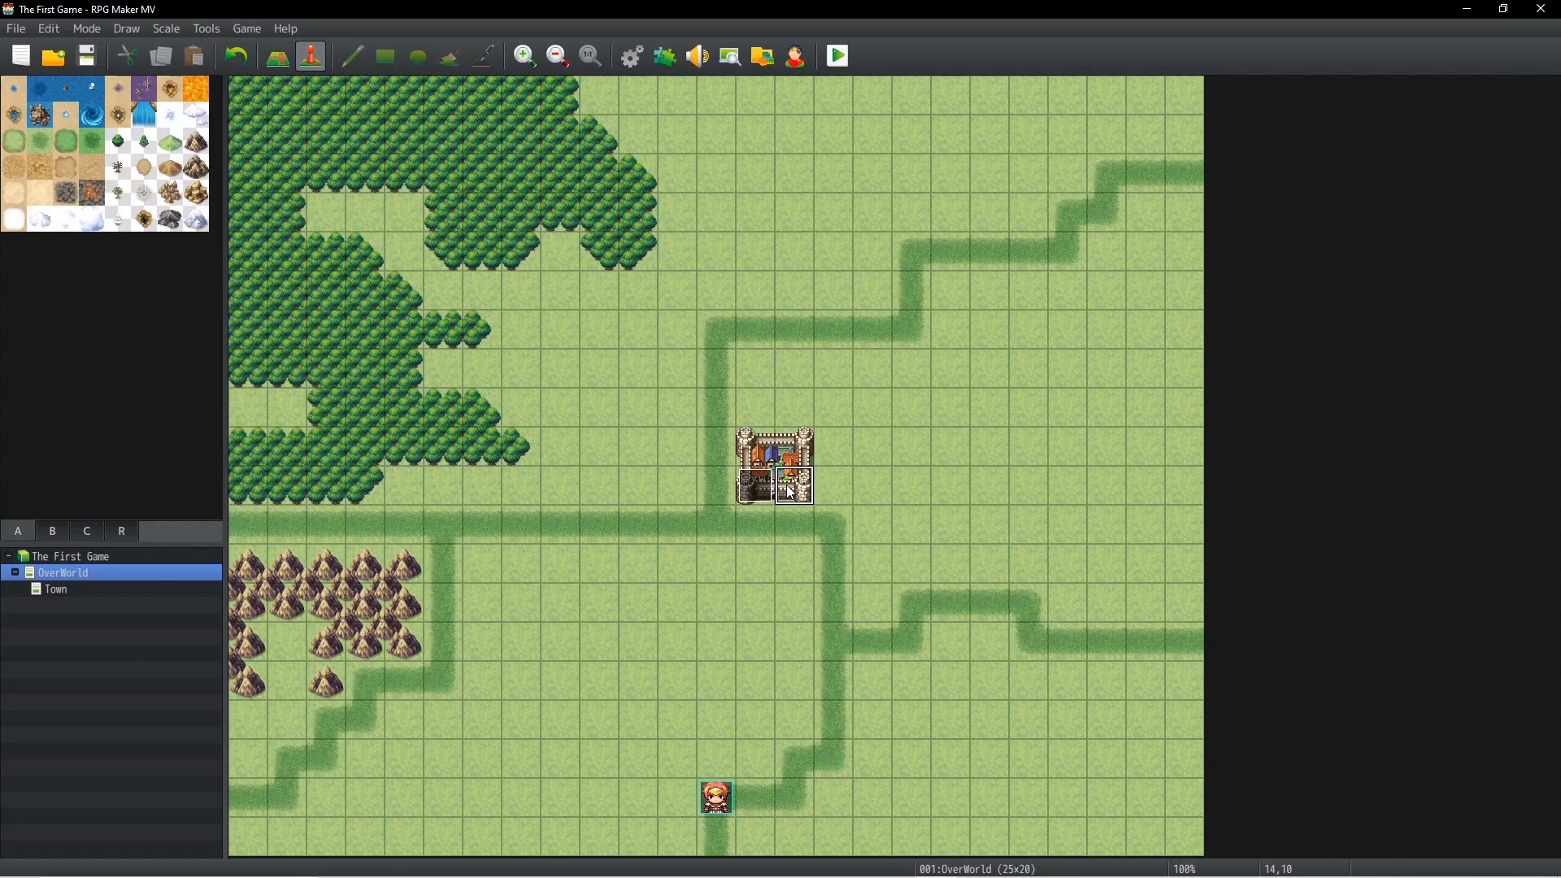
{"action": "right_click", "coordinate": [788, 487]}
{"action": "left_click", "coordinate": [813, 514]}
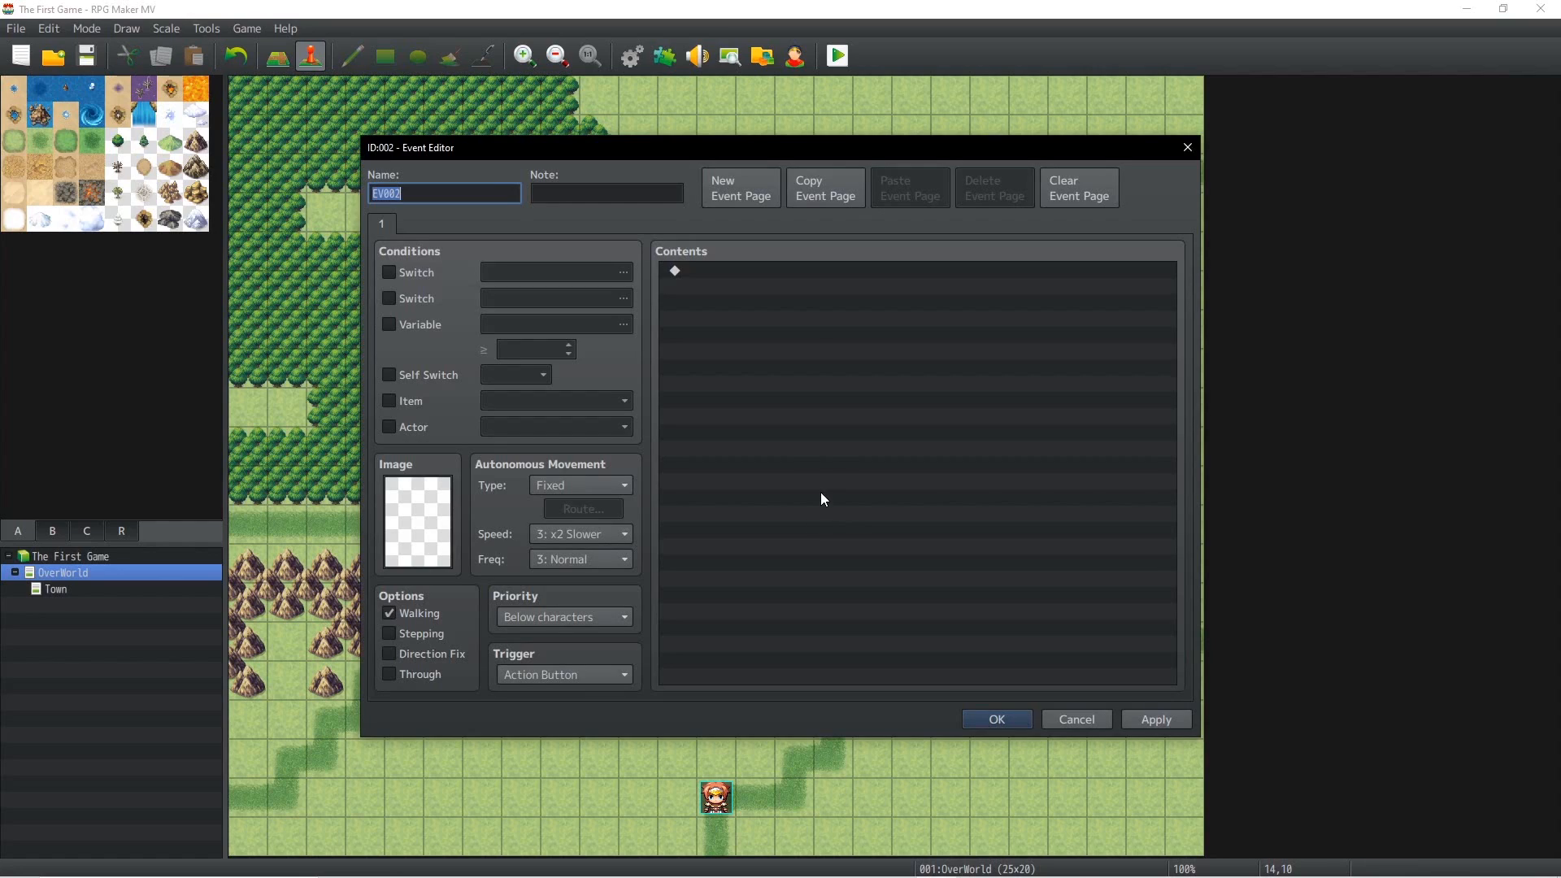
{"action": "double_click", "coordinate": [799, 268]}
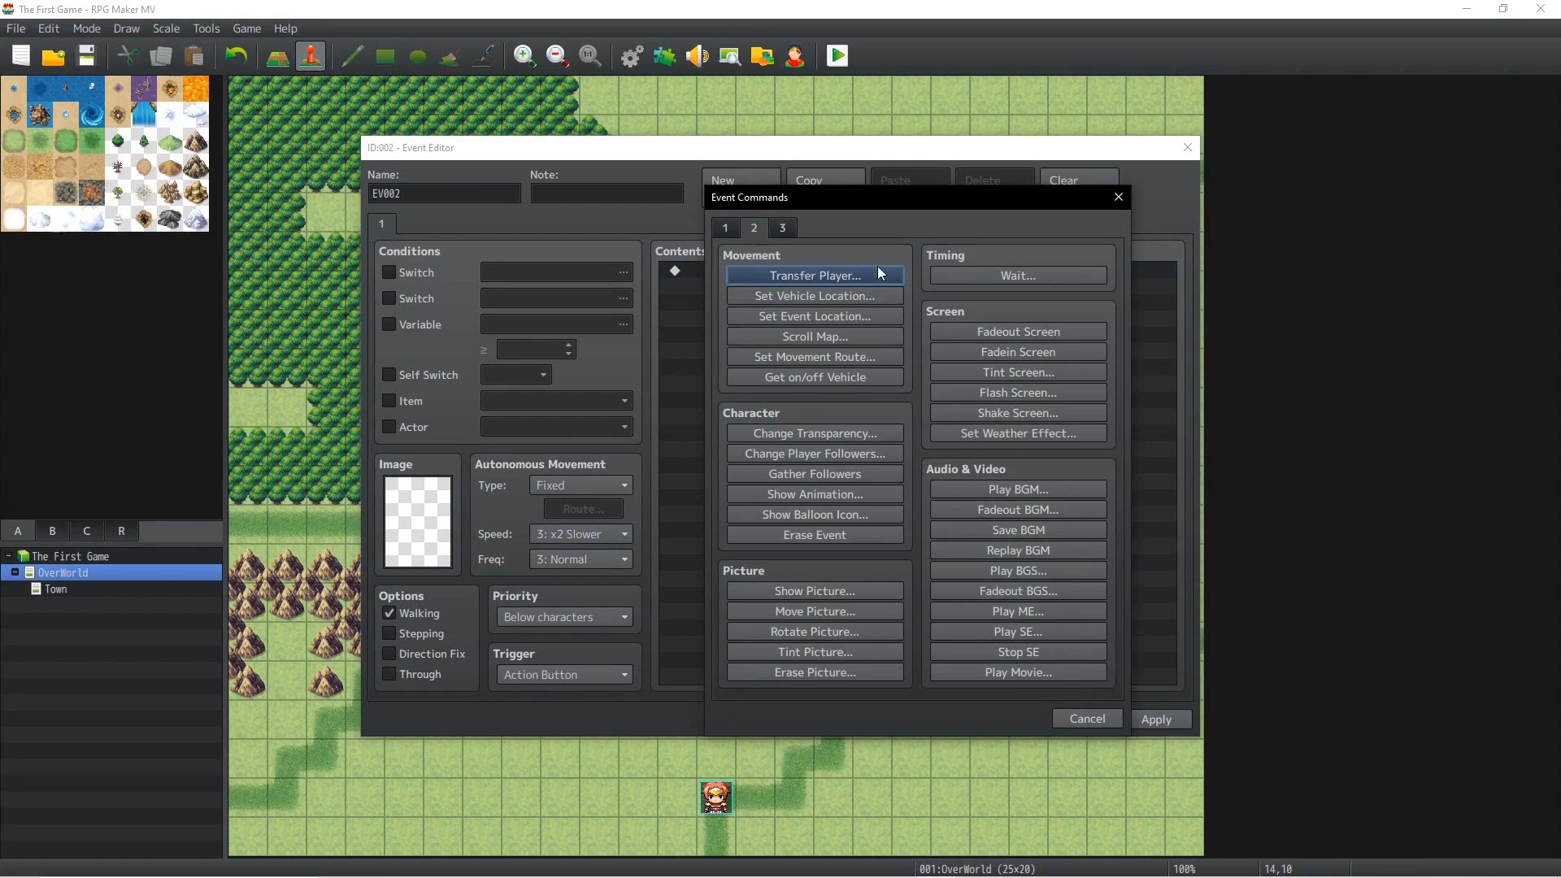
{"action": "left_click", "coordinate": [1117, 196]}
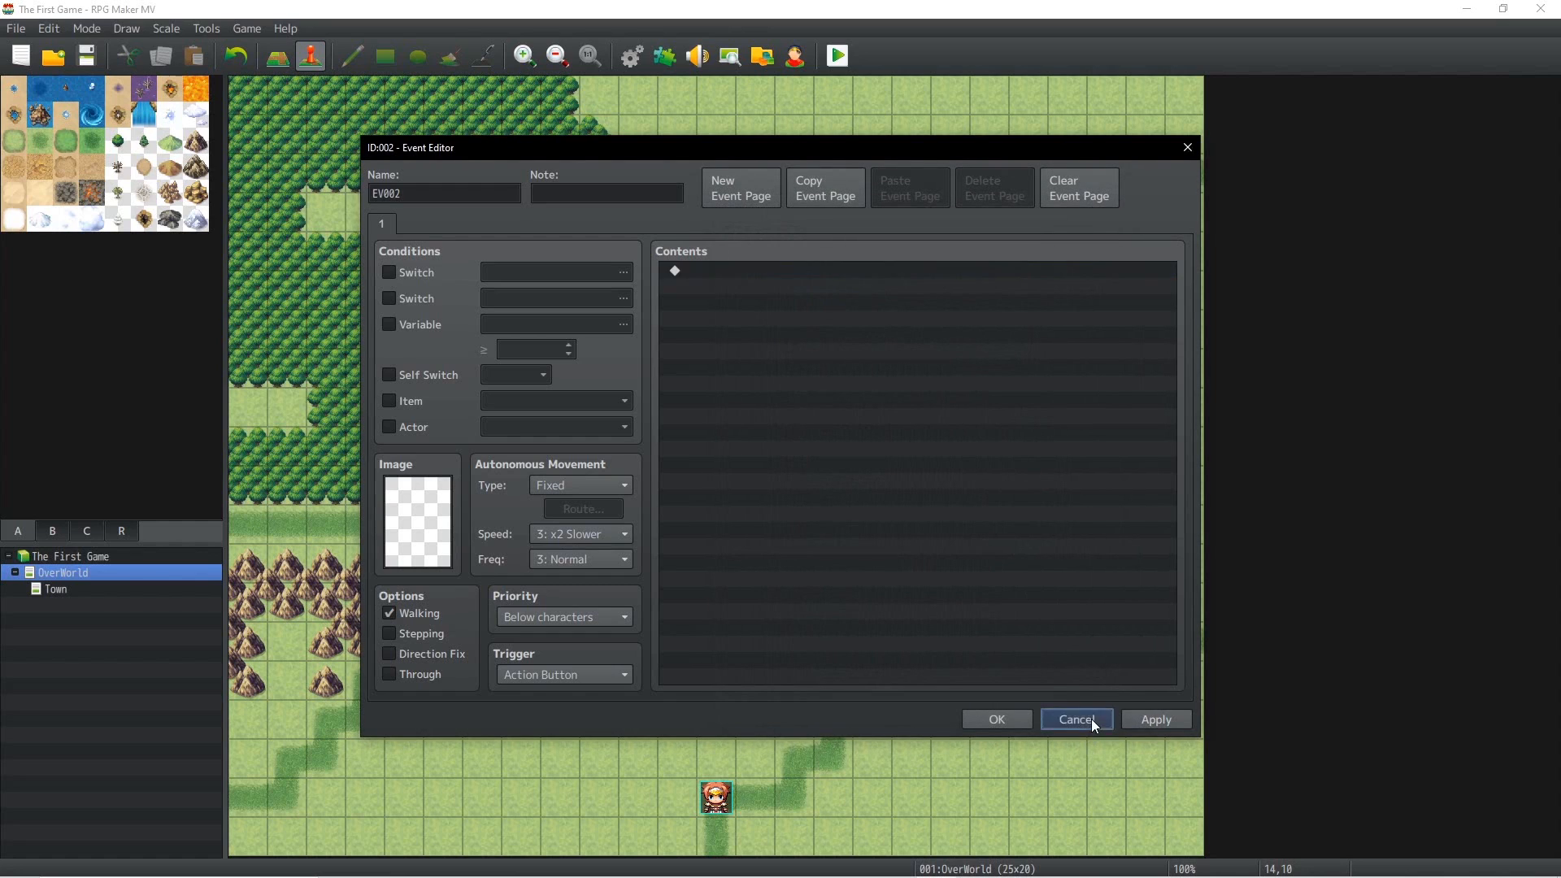
{"action": "left_click", "coordinate": [1075, 719]}
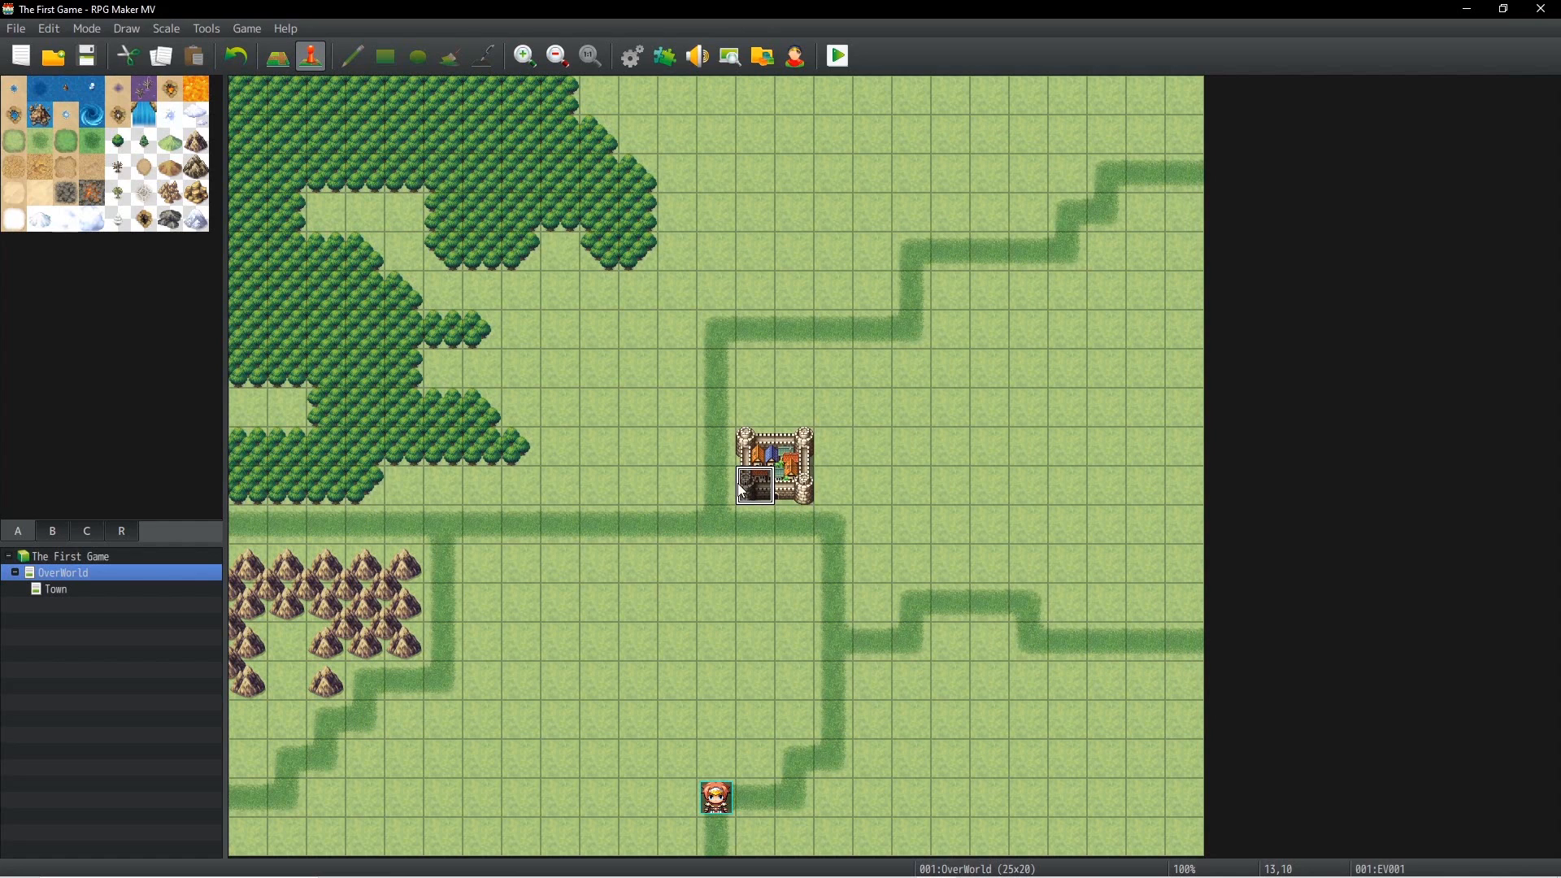
Step: Copy the town transfer event onto the walled town's other three tiles at 14,10, 13,9 and 14,9
{"action": "double_click", "coordinate": [788, 490]}
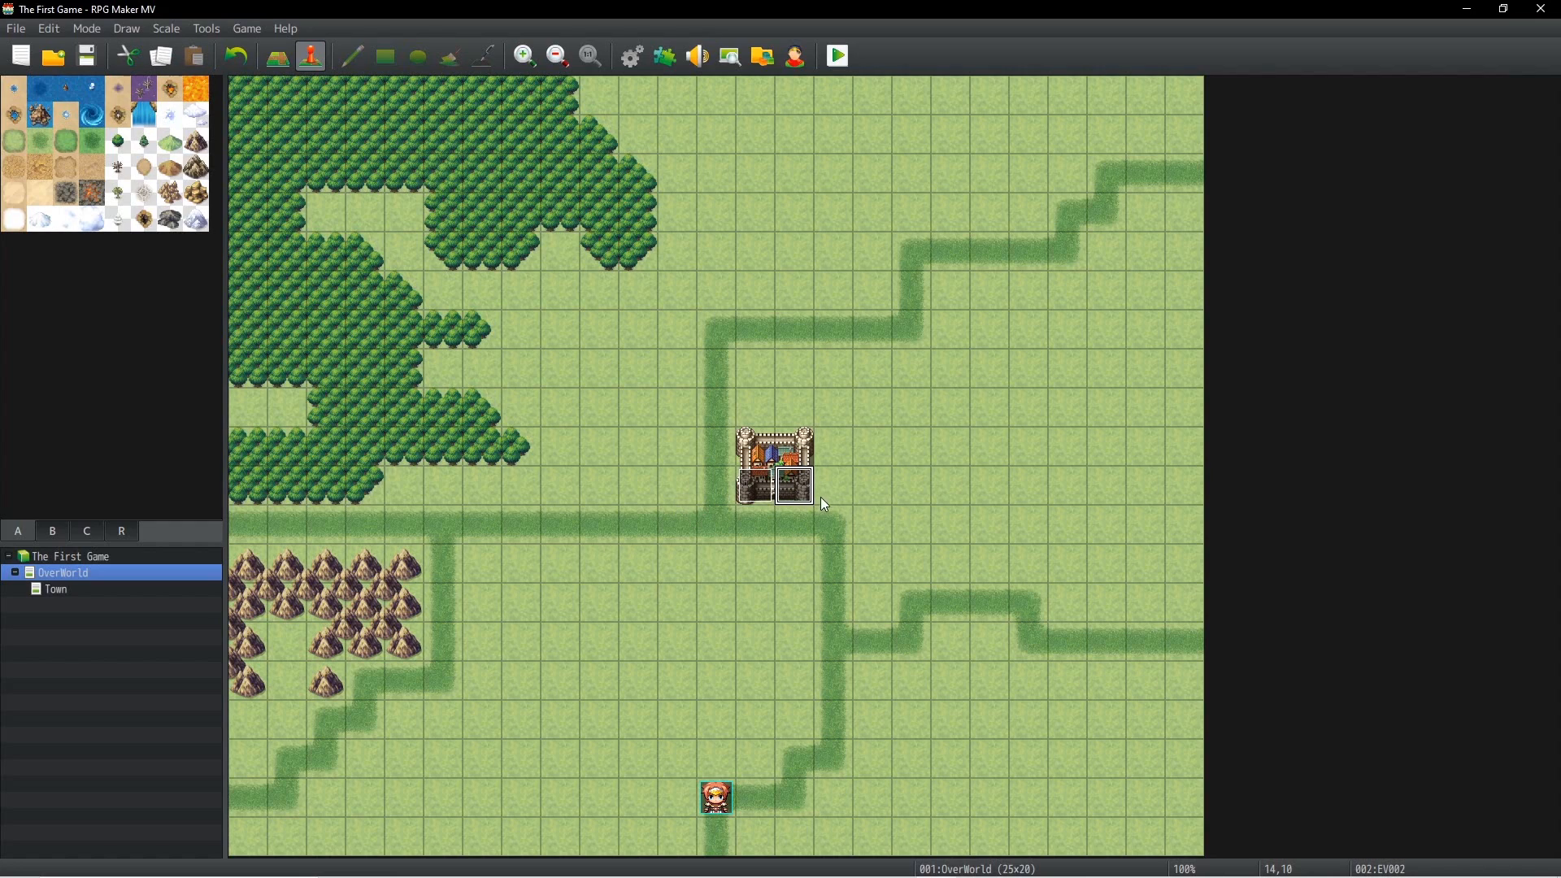
{"action": "left_click", "coordinate": [762, 447]}
{"action": "key", "text": "ctrl+v"}
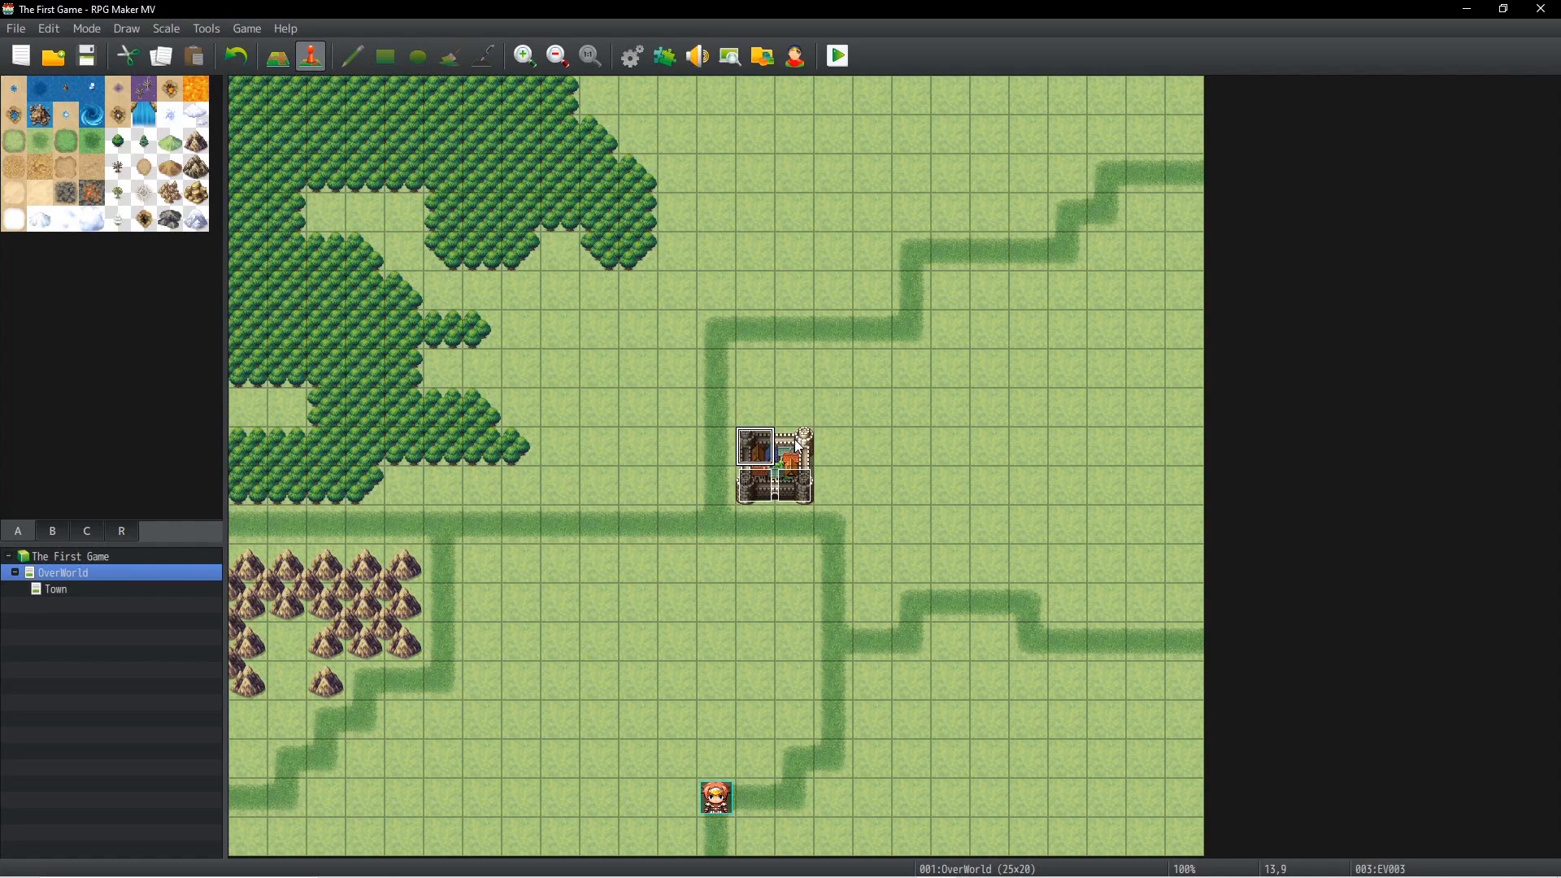
{"action": "left_click", "coordinate": [797, 457]}
{"action": "key", "text": "ctrl+v"}
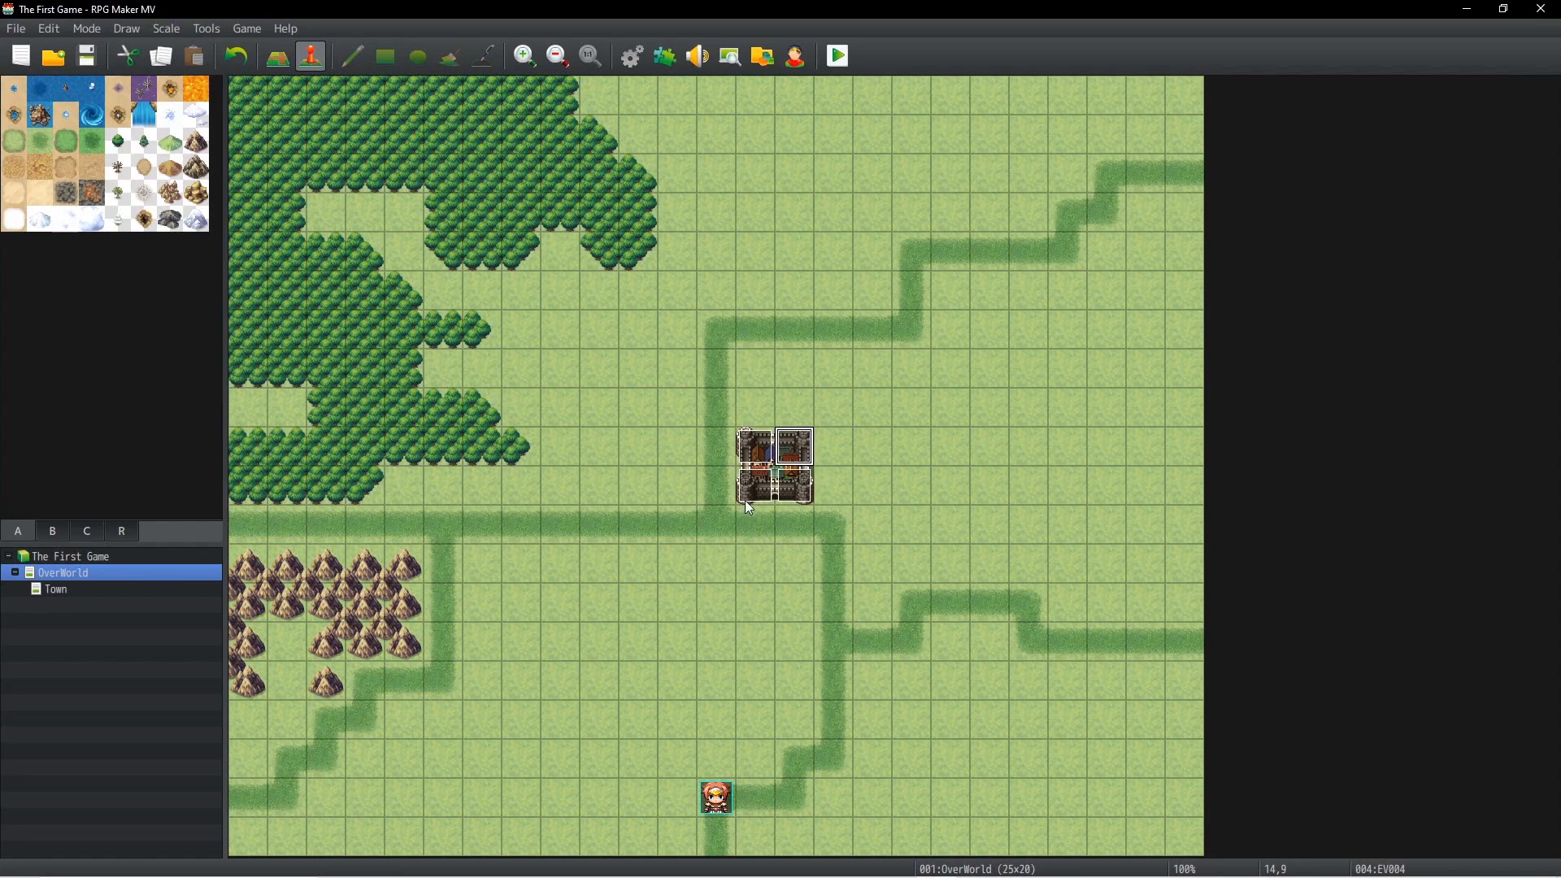
Step: Create a new event on the Town map at the path's south edge, tile 11,14
{"action": "left_click", "coordinate": [57, 590]}
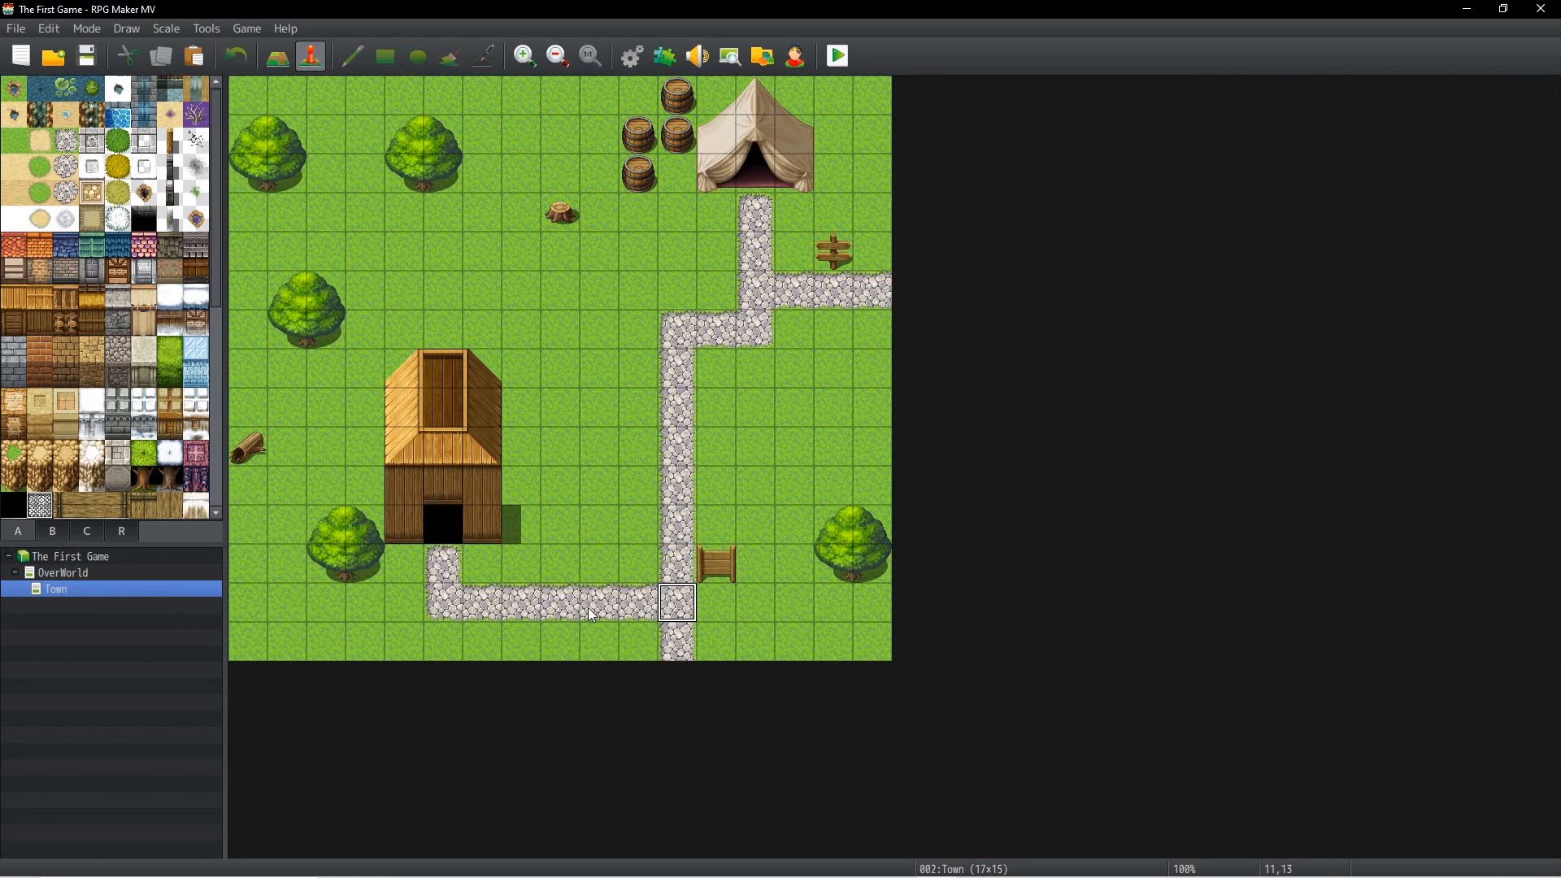
{"action": "left_click", "coordinate": [687, 645]}
{"action": "right_click", "coordinate": [687, 645]}
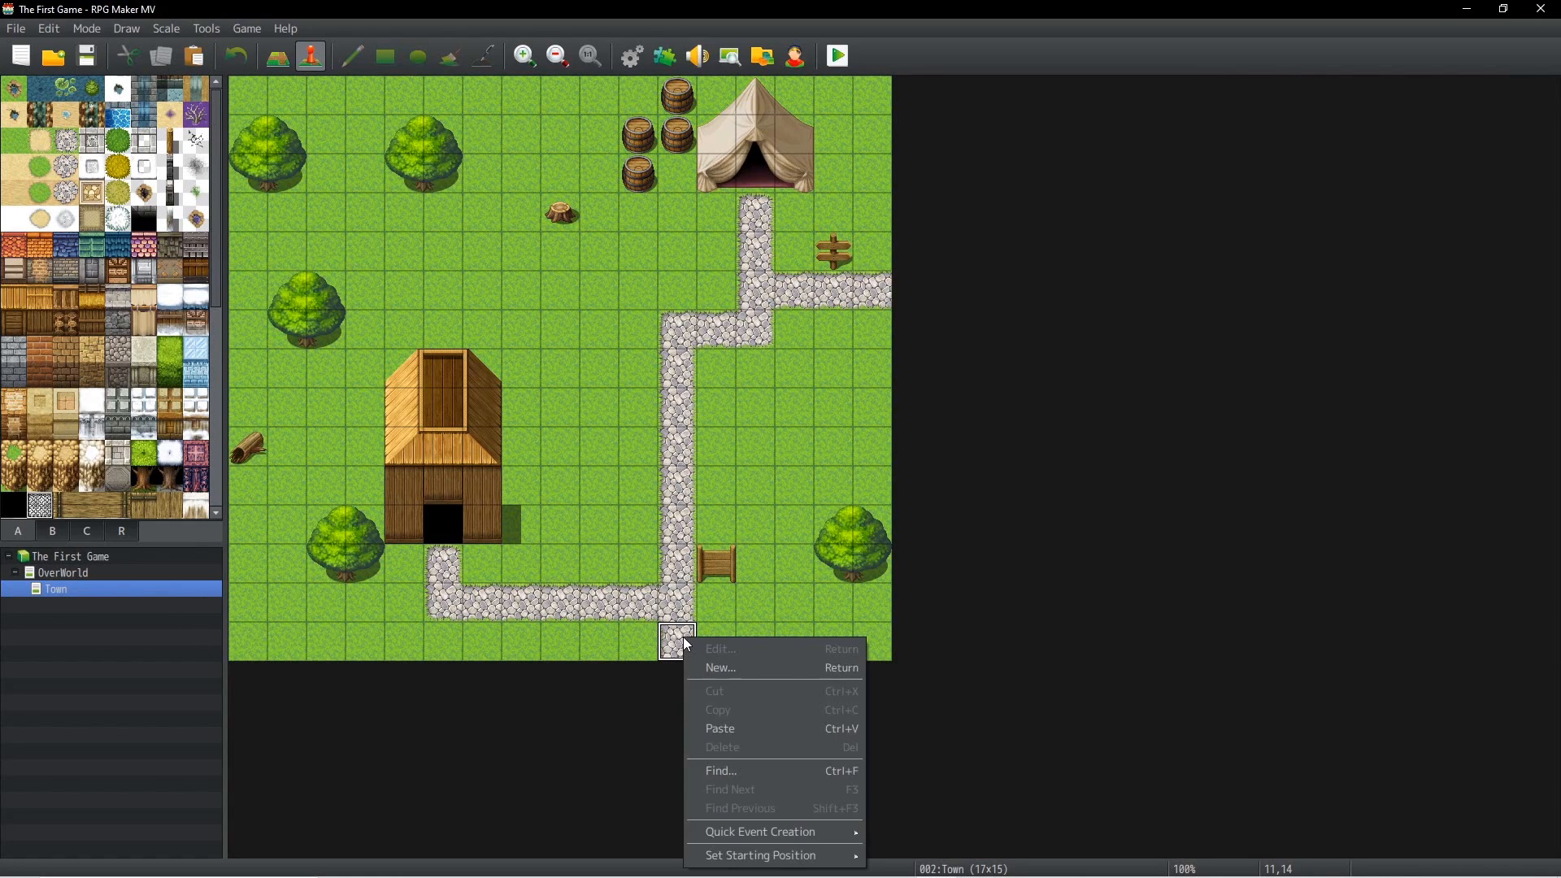
{"action": "left_click", "coordinate": [729, 670]}
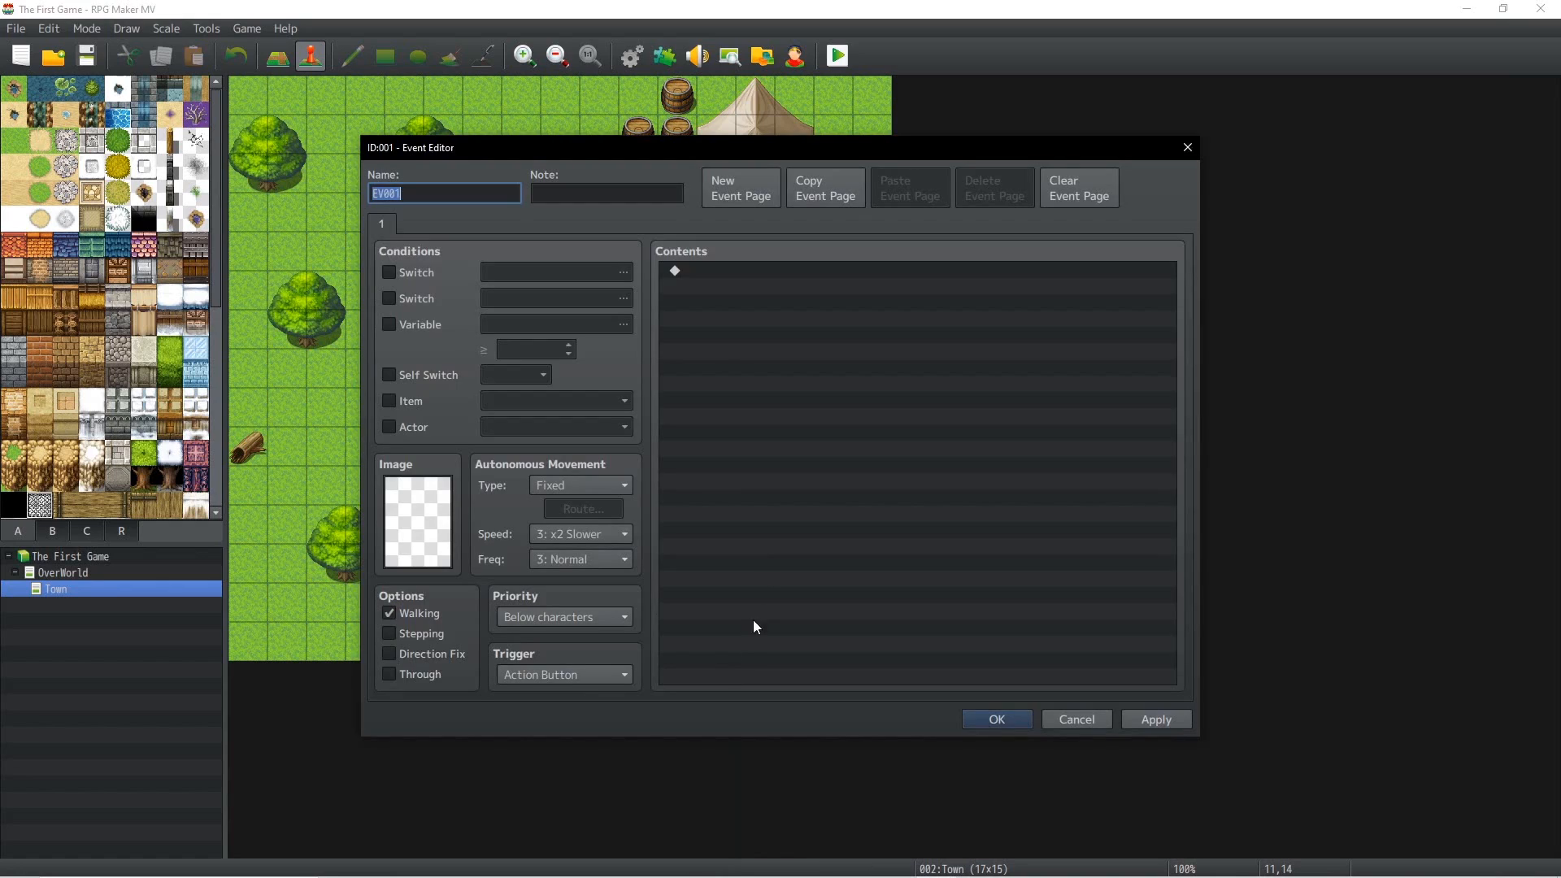
Step: Give the Town exit event a Transfer Player command to OverWorld tile 13,11, just below the walled town, and save it
{"action": "double_click", "coordinate": [739, 269]}
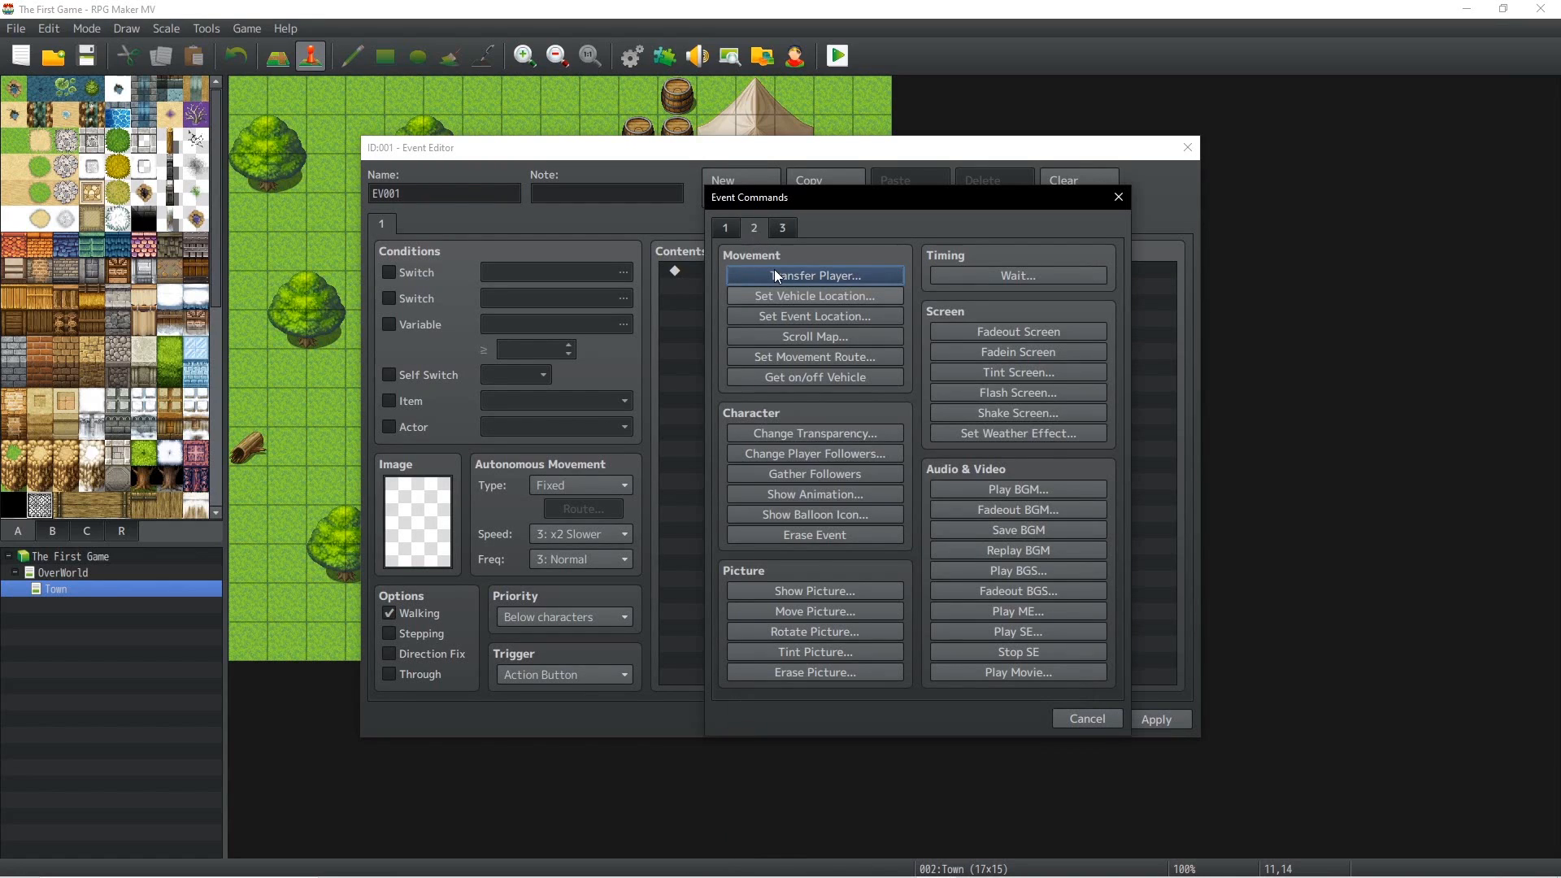
{"action": "left_click", "coordinate": [774, 273]}
{"action": "left_click", "coordinate": [940, 399]}
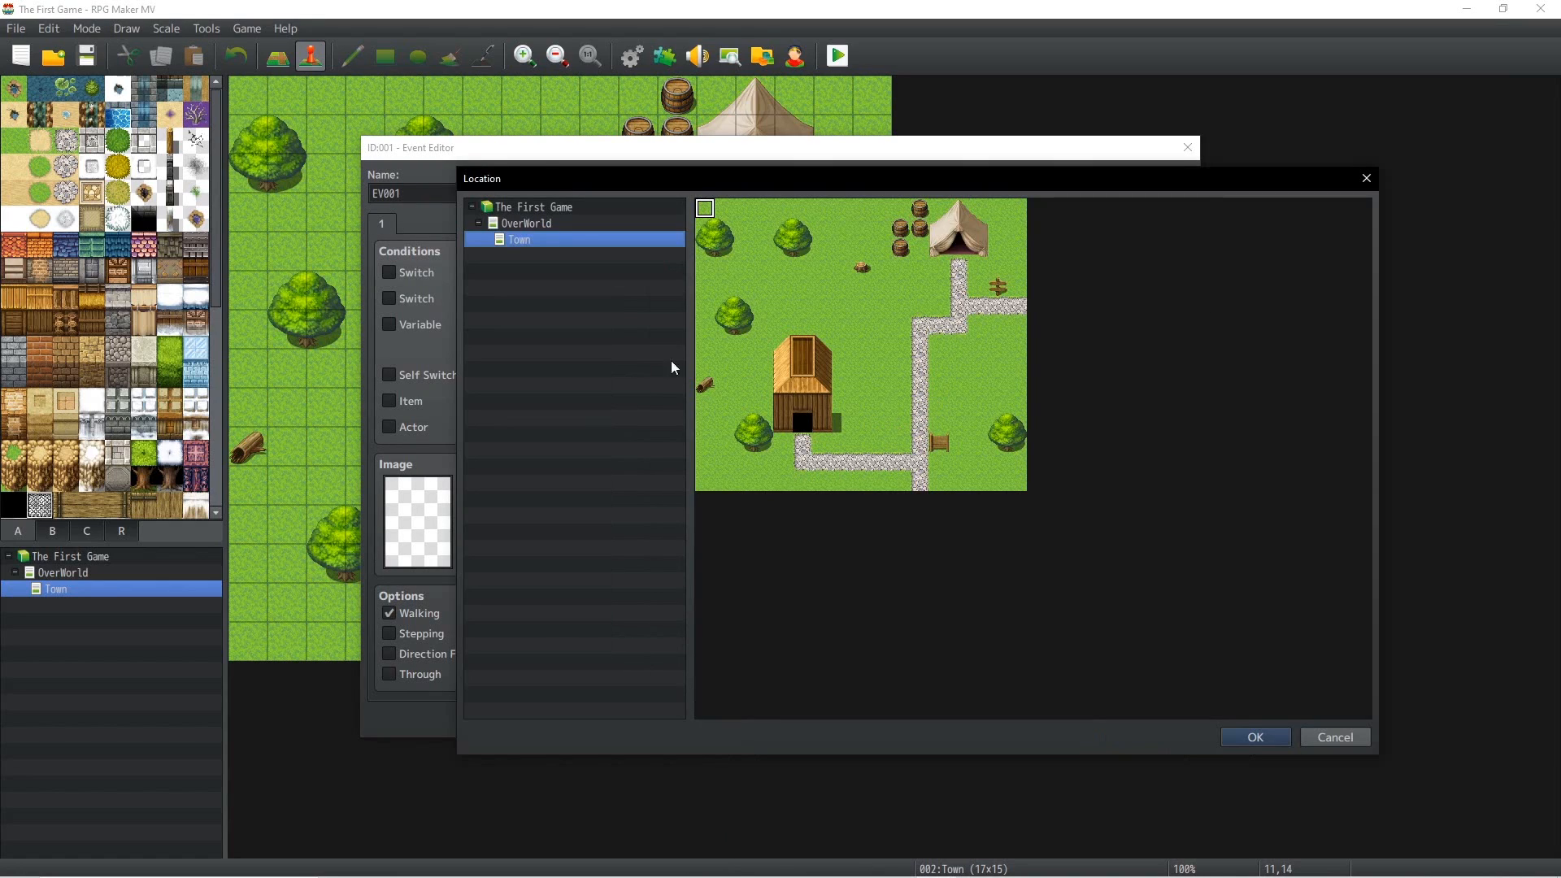
{"action": "left_click", "coordinate": [581, 226]}
{"action": "left_click", "coordinate": [959, 424]}
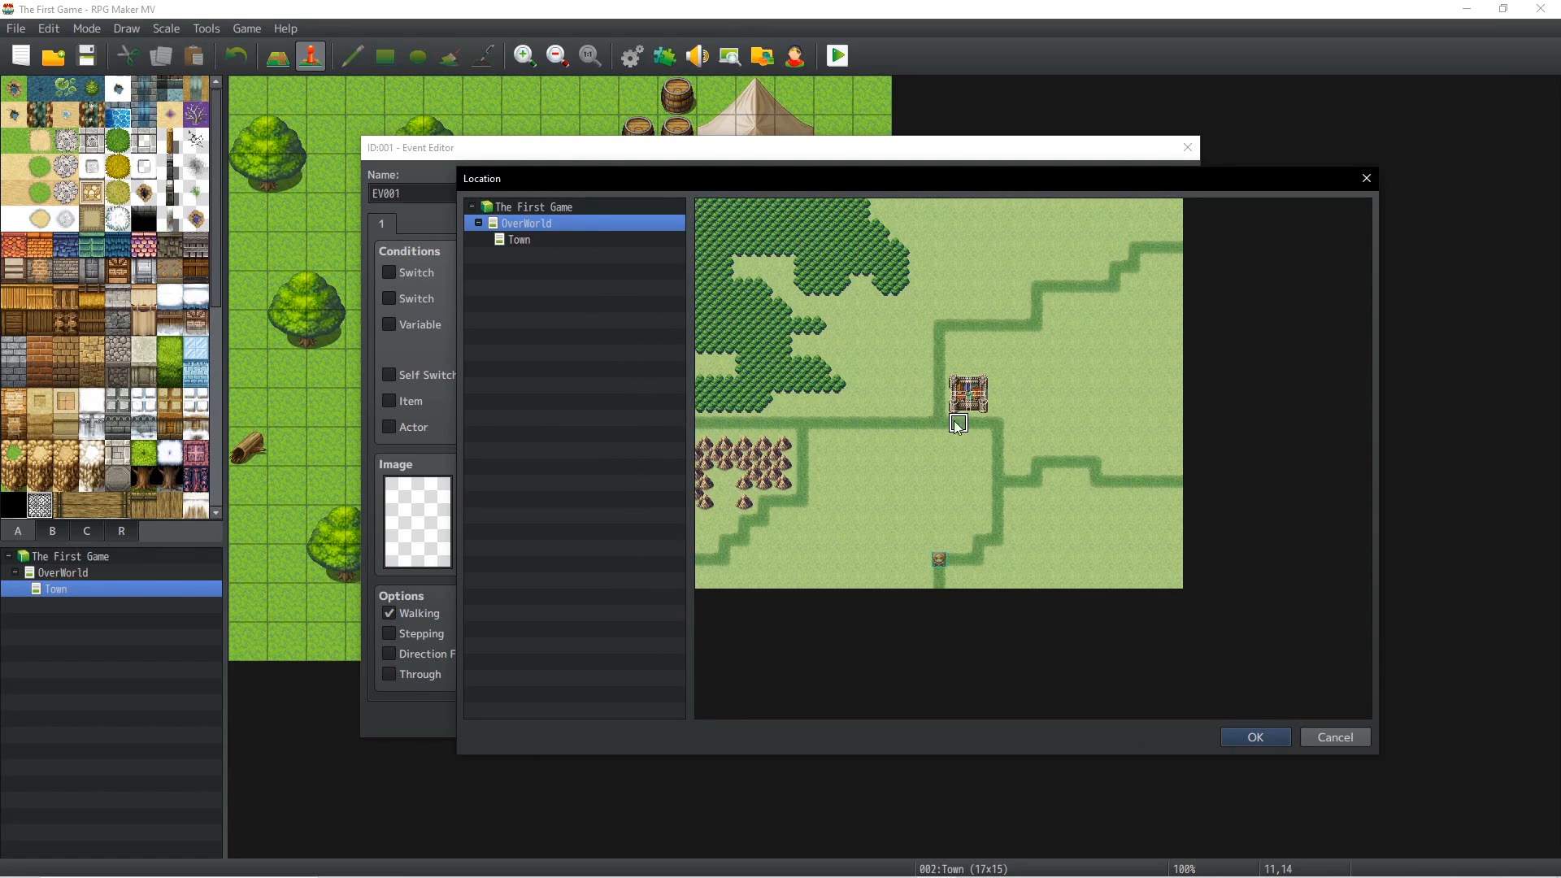
{"action": "left_click", "coordinate": [1249, 737]}
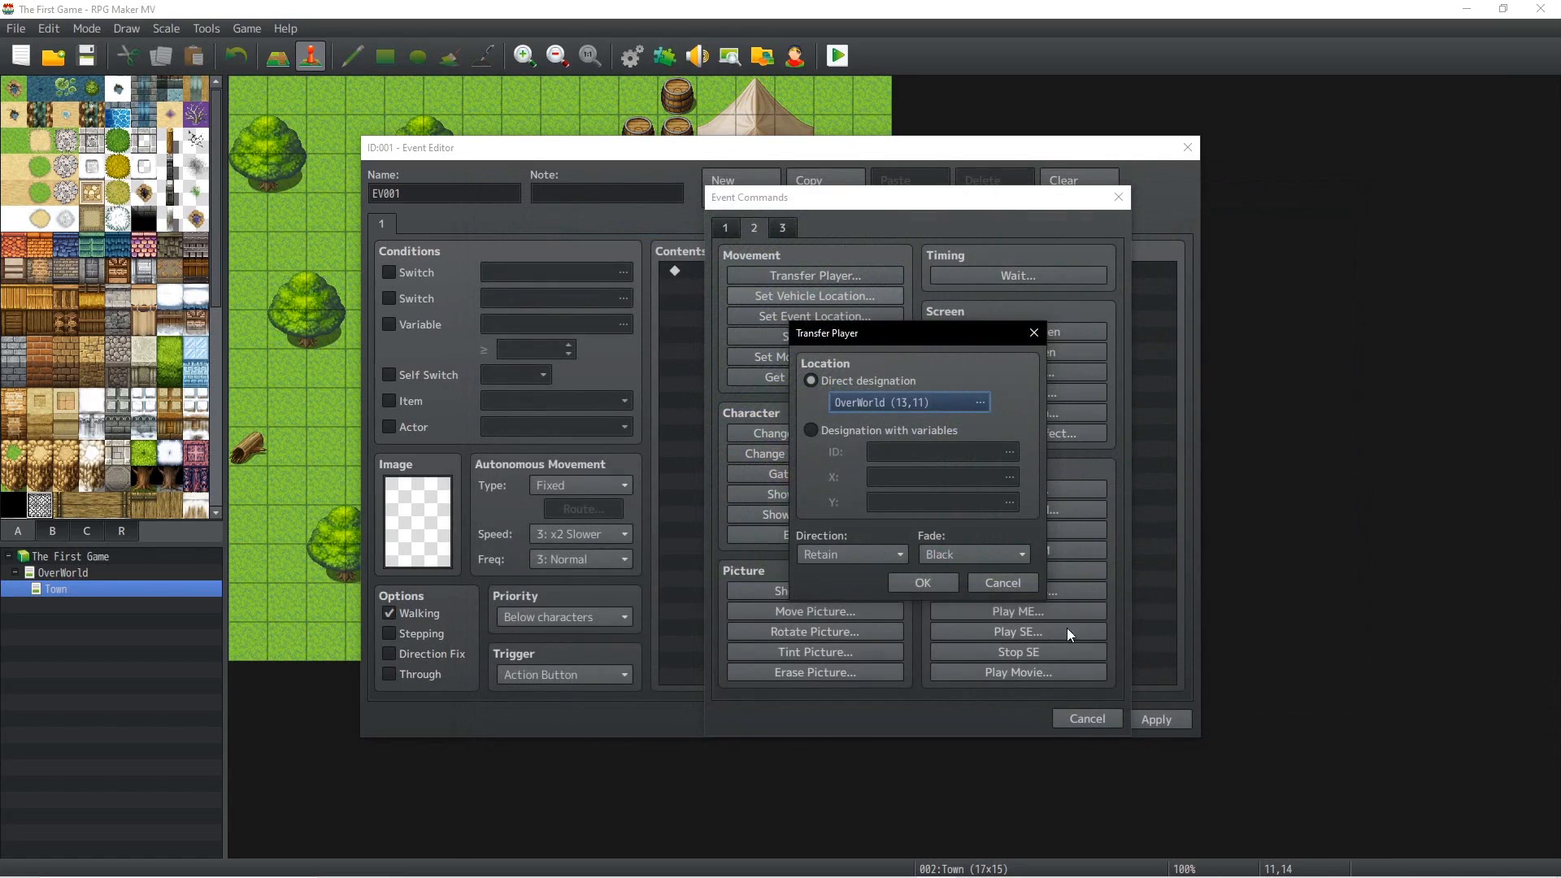
{"action": "left_click", "coordinate": [923, 582]}
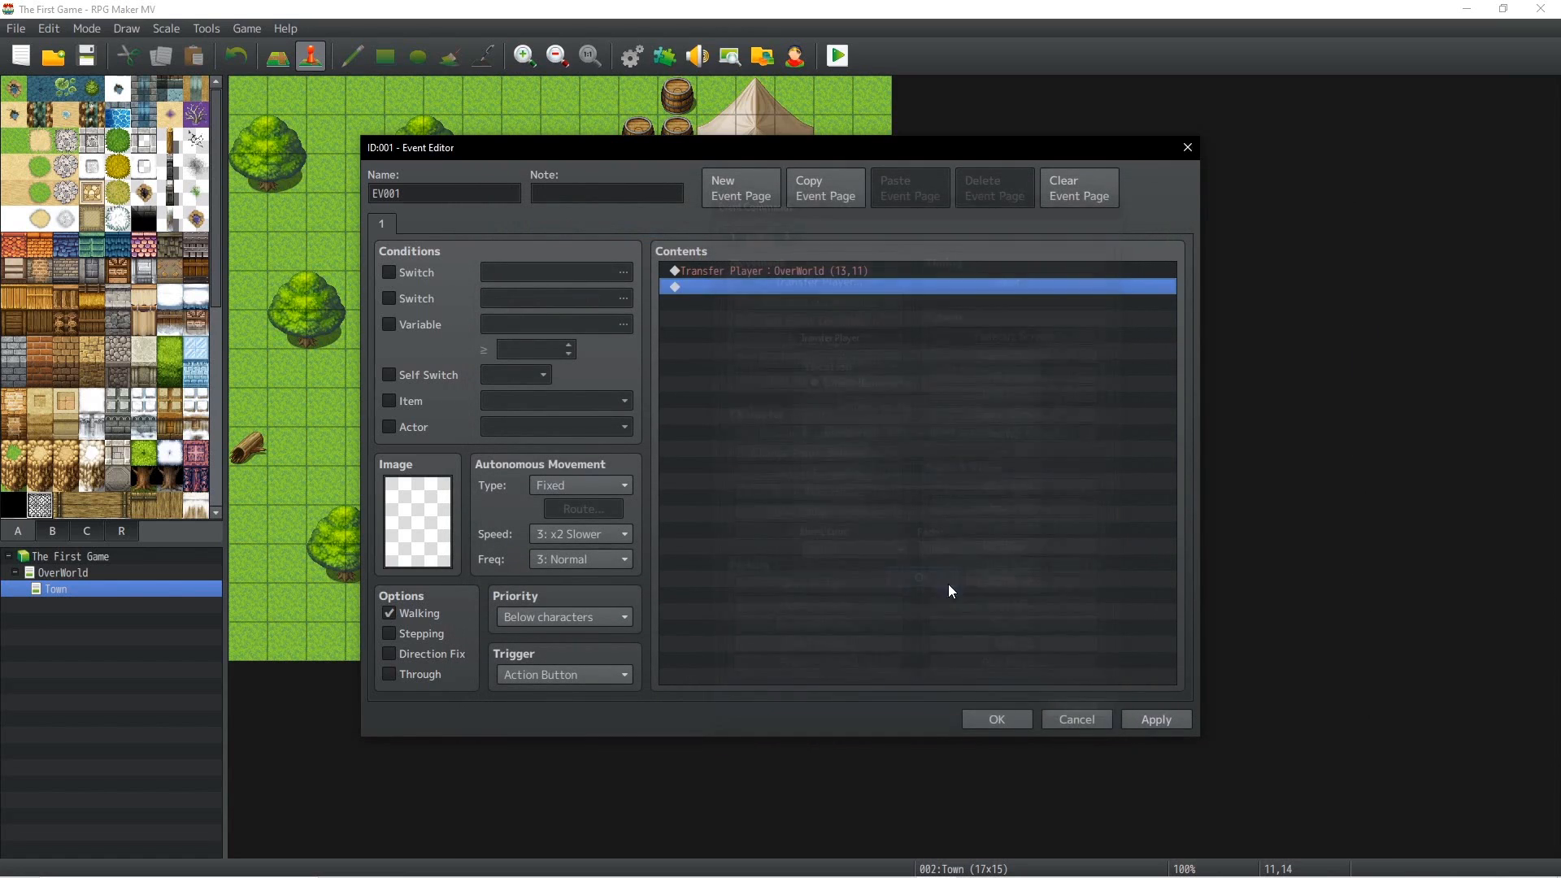
{"action": "left_click", "coordinate": [998, 720]}
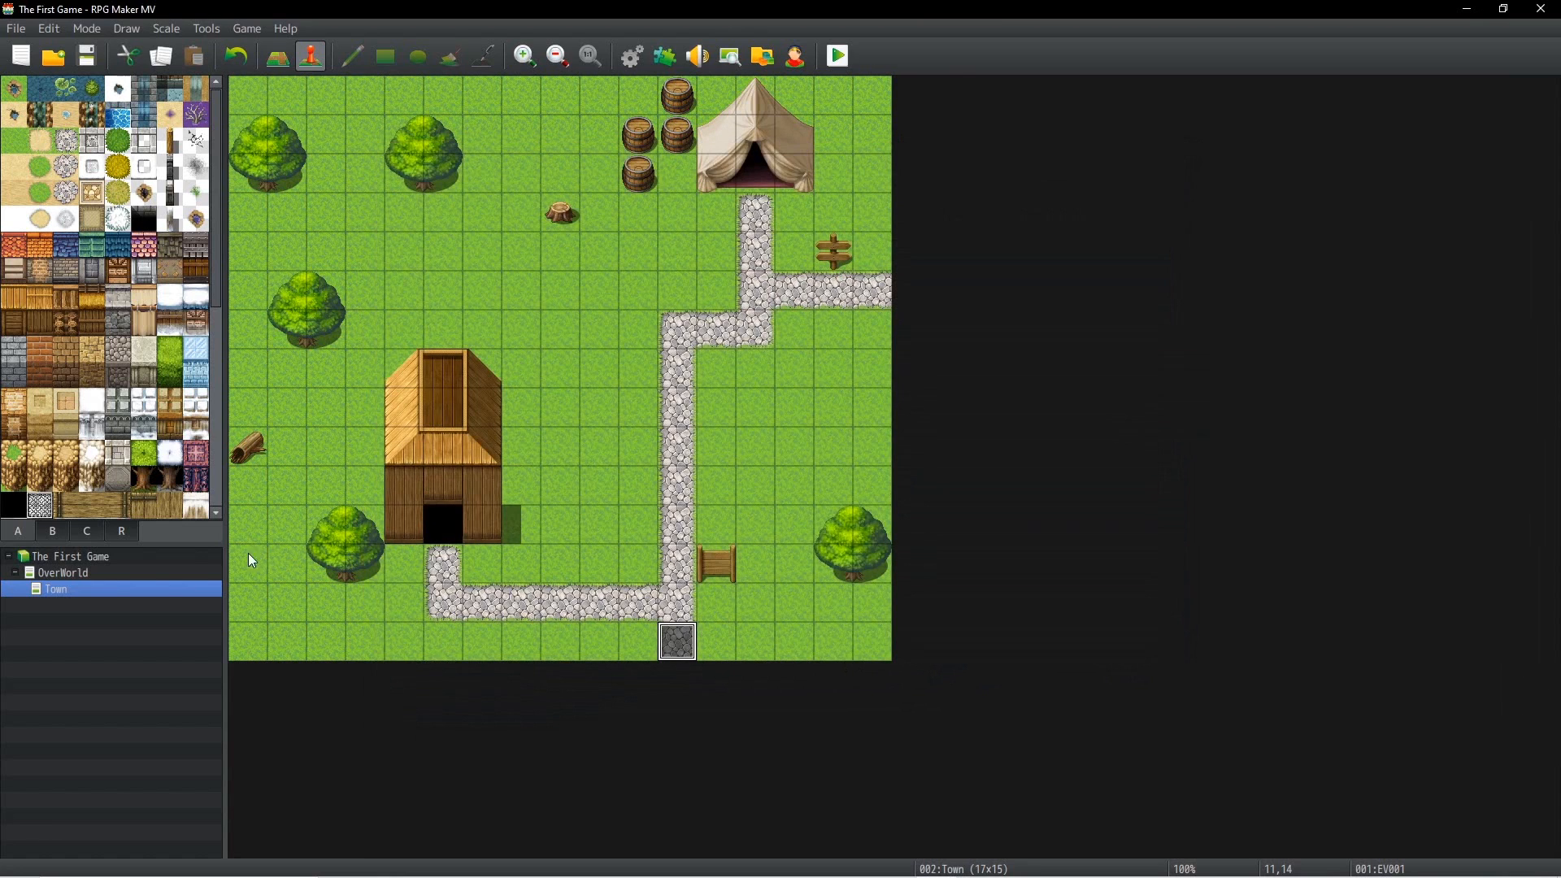
Step: Set the trigger of the OverWorld event at tile 13,10 to Player Touch and save it
{"action": "left_click", "coordinate": [104, 577]}
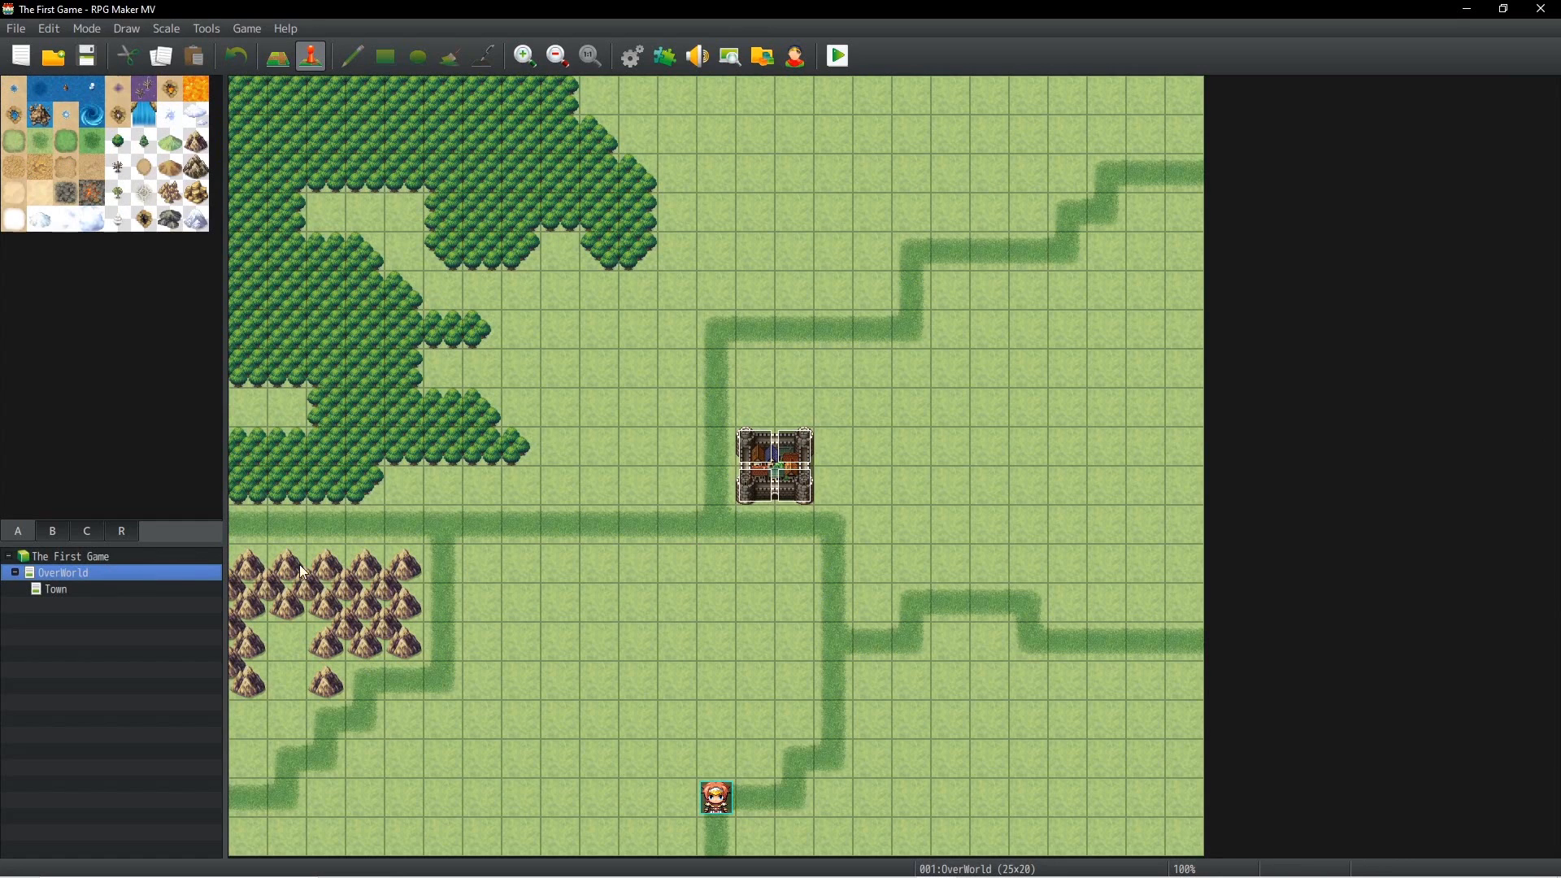
{"action": "double_click", "coordinate": [754, 481]}
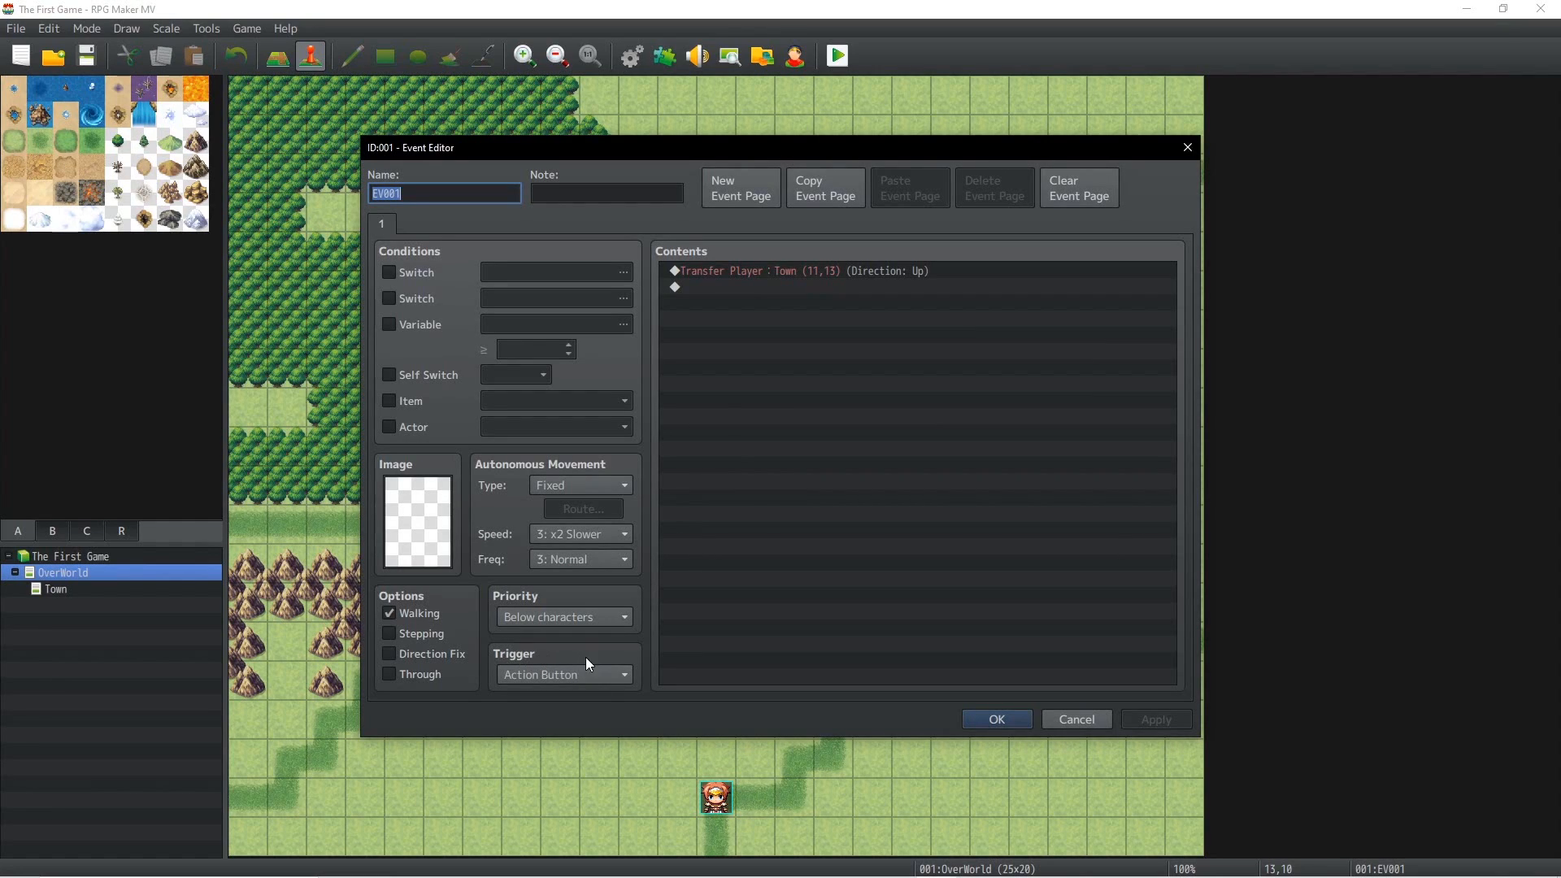
{"action": "left_click", "coordinate": [595, 675]}
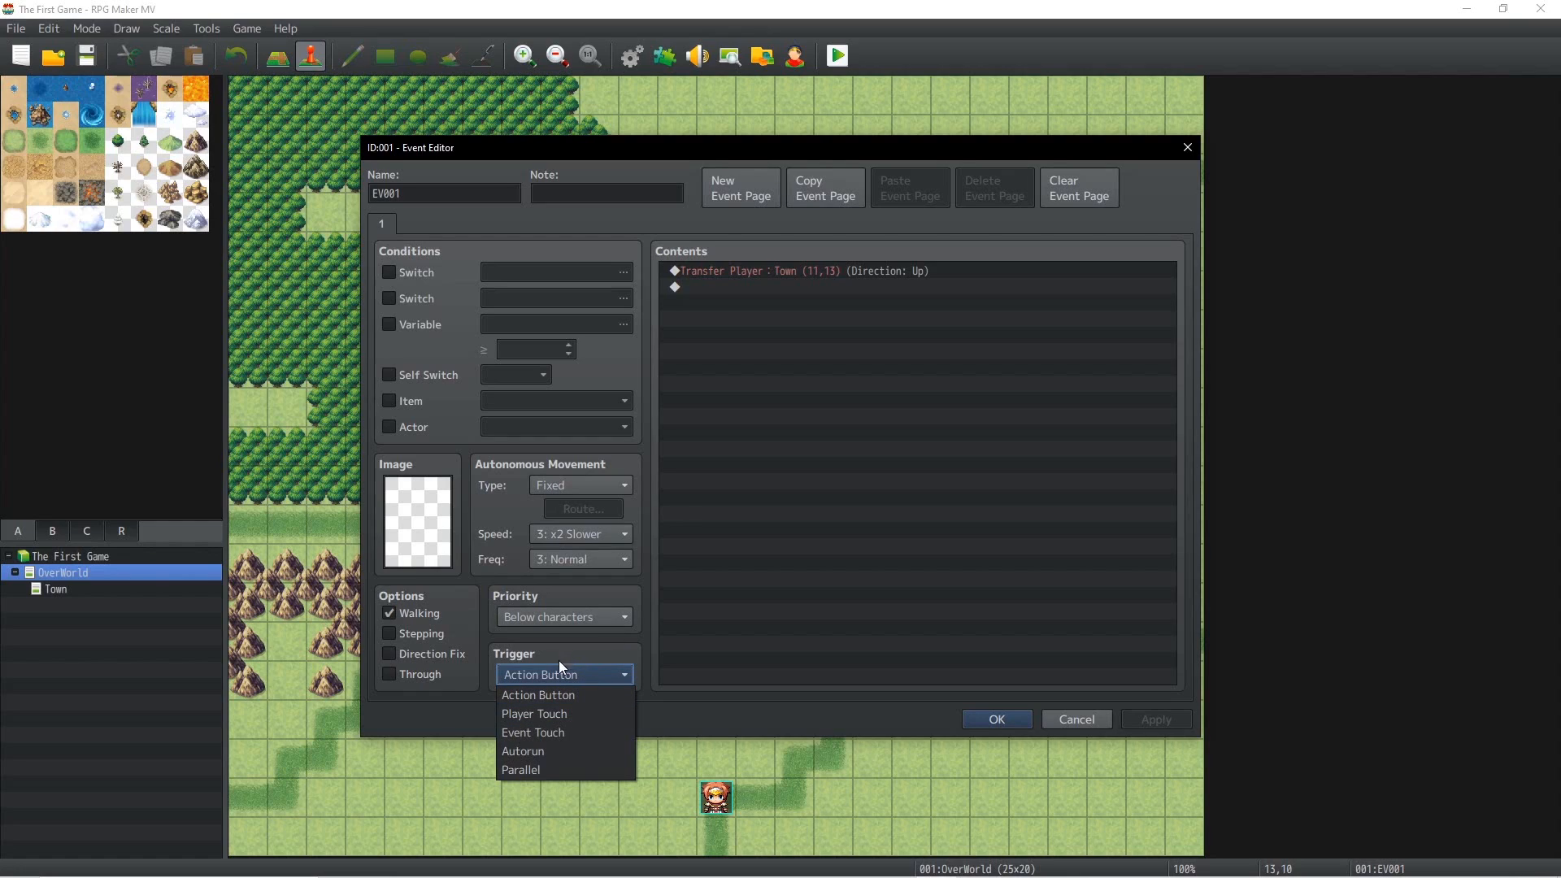
{"action": "left_click", "coordinate": [567, 715]}
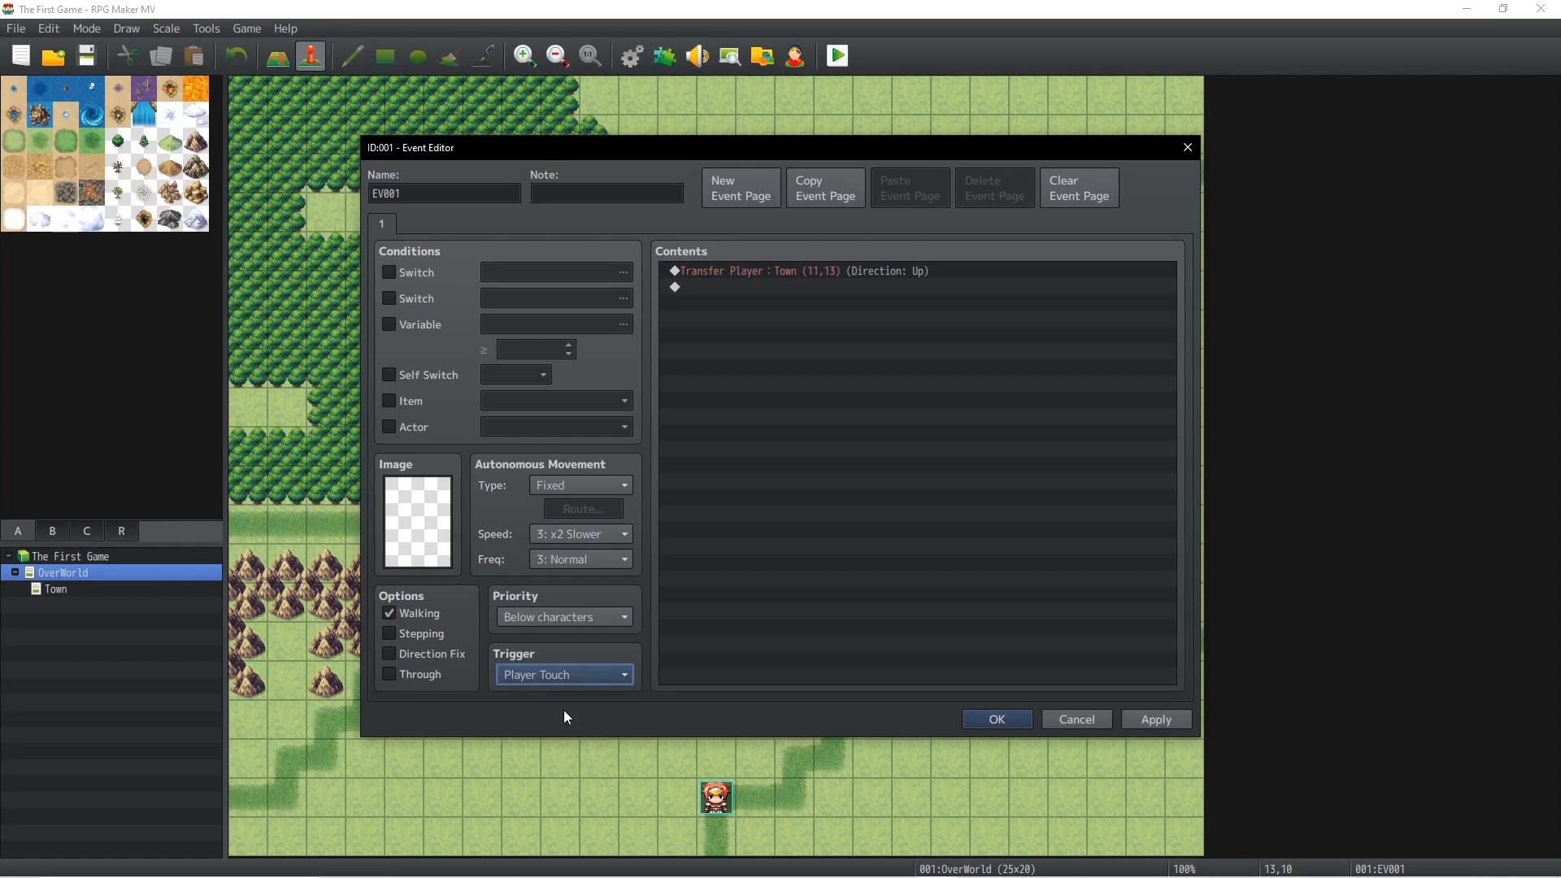
{"action": "left_click", "coordinate": [1013, 715]}
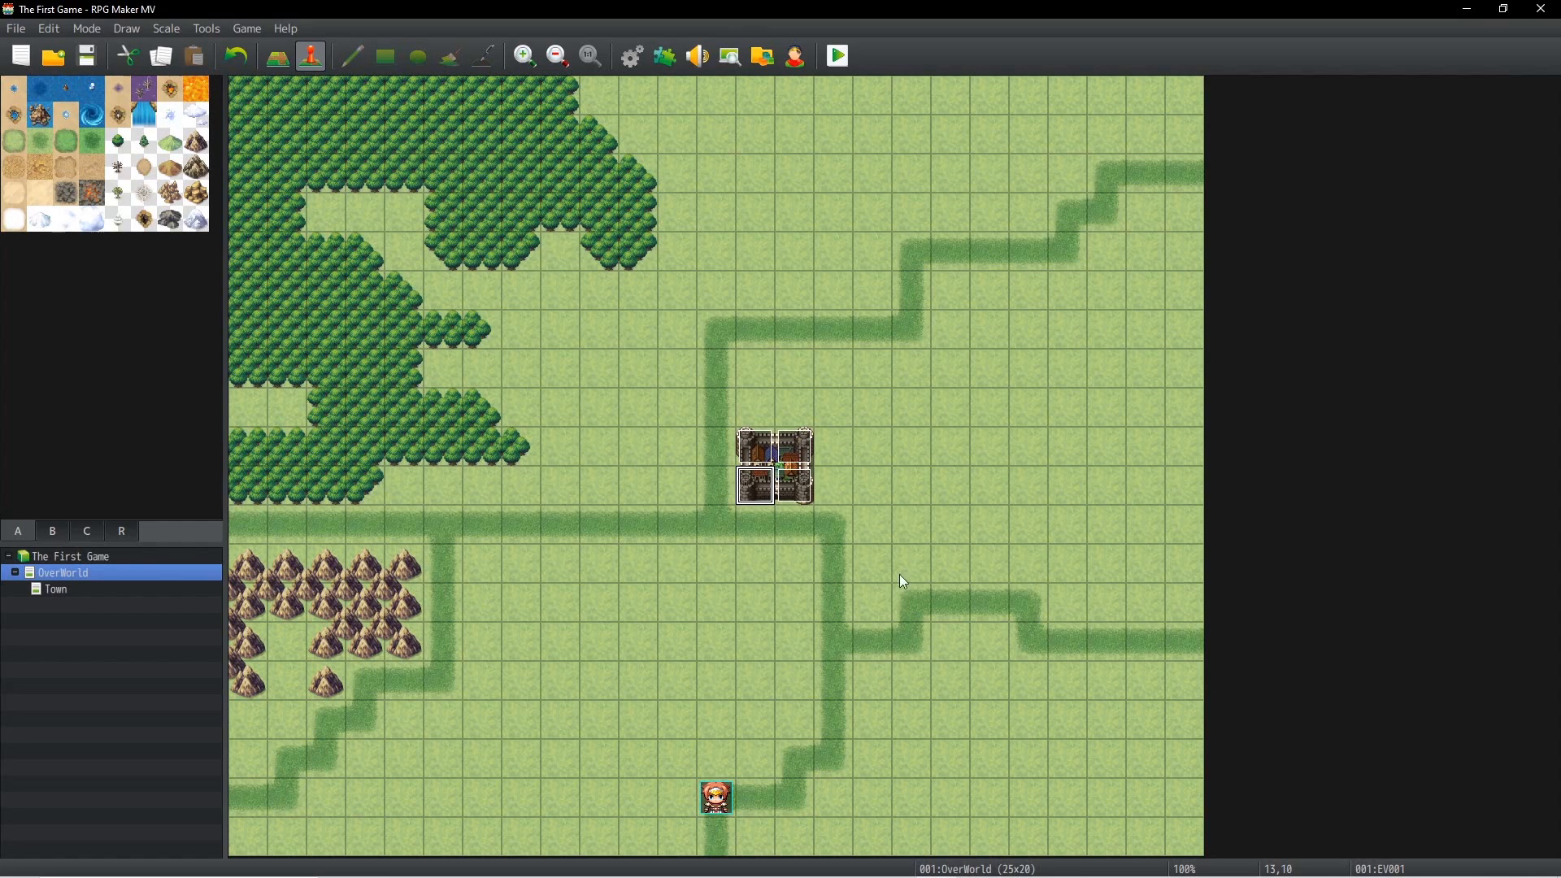
Step: Delete the three copied events on the walled town at tiles 14,10, 14,9 and 13,9
{"action": "left_click", "coordinate": [800, 499]}
{"action": "key", "text": "Delete"}
{"action": "left_click", "coordinate": [803, 451]}
{"action": "key", "text": "Delete"}
{"action": "left_click", "coordinate": [758, 447]}
{"action": "key", "text": "Delete"}
Step: Copy the Player Touch event from tile 13,10 to the town tiles 14,10, 14,9 and 13,9, and check the copy at 14,10
{"action": "left_click", "coordinate": [795, 493]}
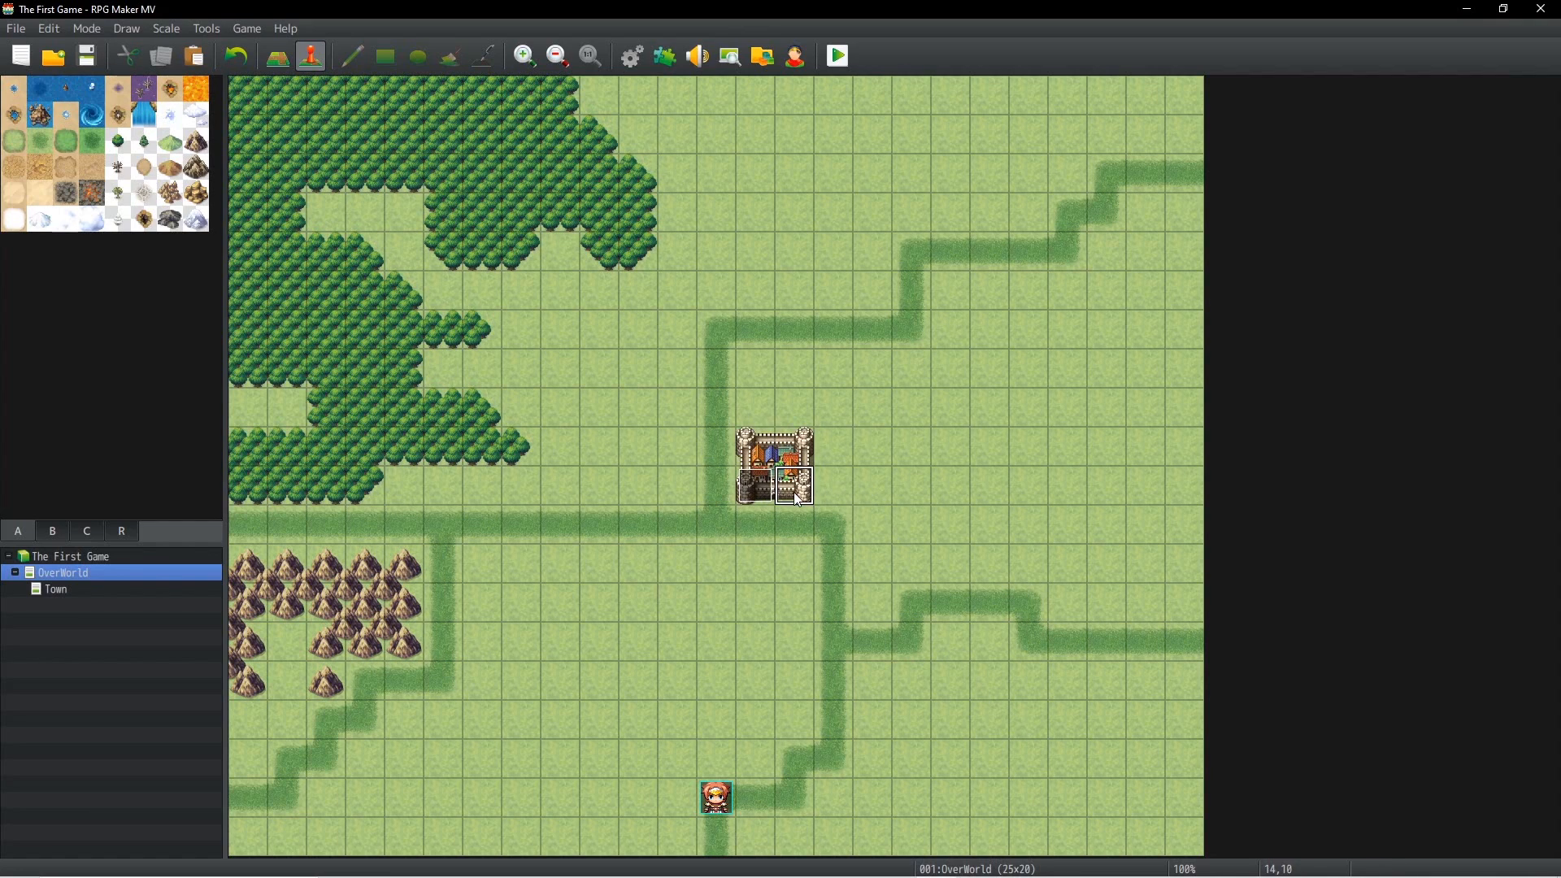
{"action": "left_click", "coordinate": [753, 486]}
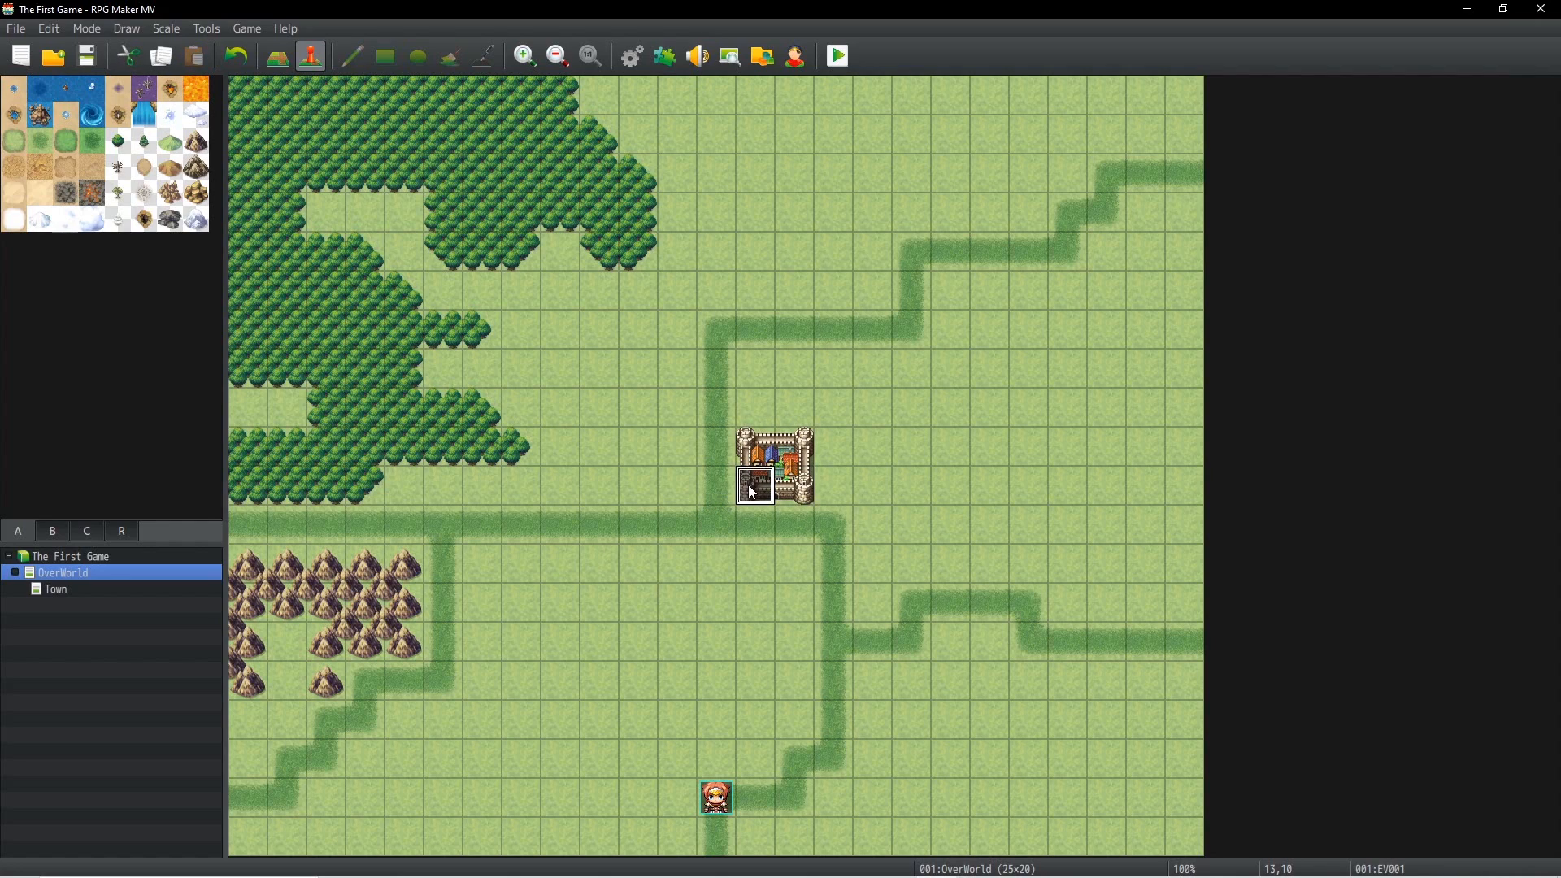
{"action": "left_click", "coordinate": [789, 491]}
{"action": "key", "text": "ctrl+v"}
{"action": "left_click", "coordinate": [796, 456]}
{"action": "key", "text": "ctrl+v"}
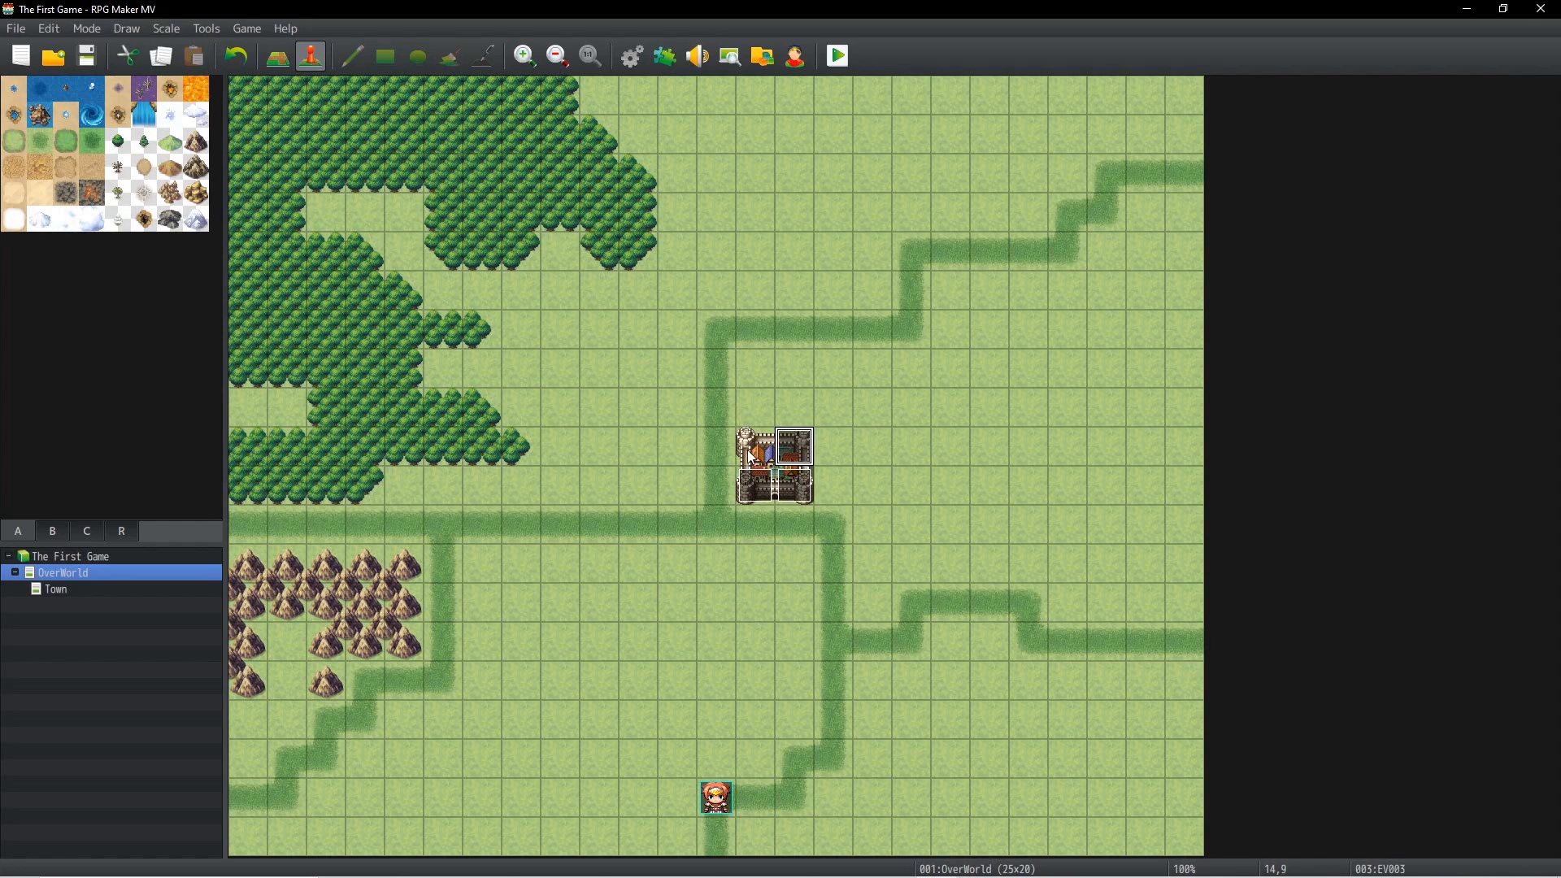
{"action": "double_click", "coordinate": [785, 476]}
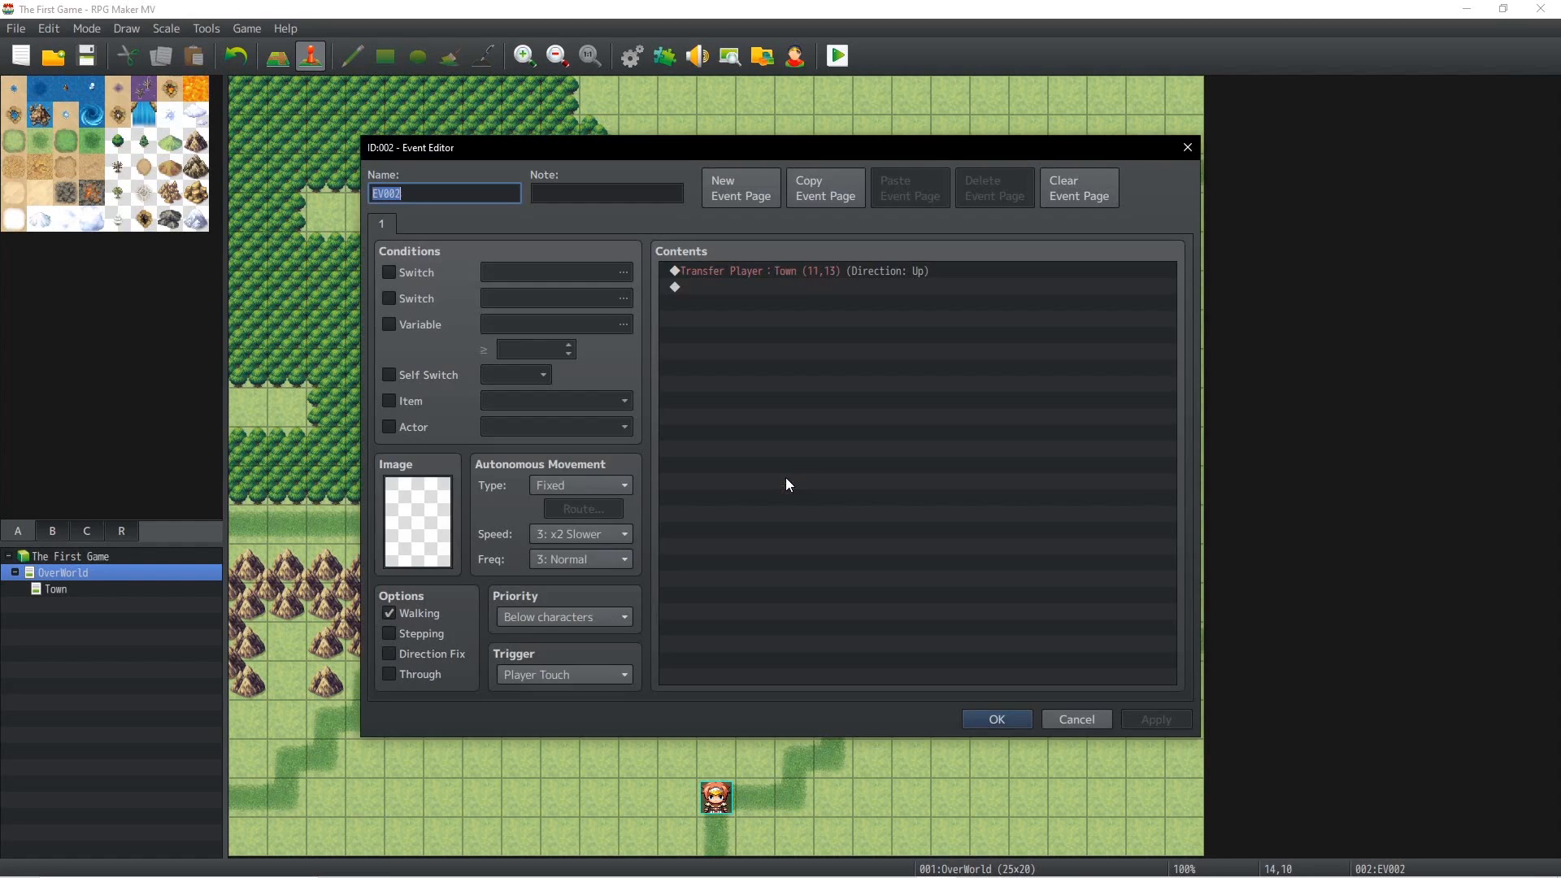
{"action": "left_click", "coordinate": [1186, 148]}
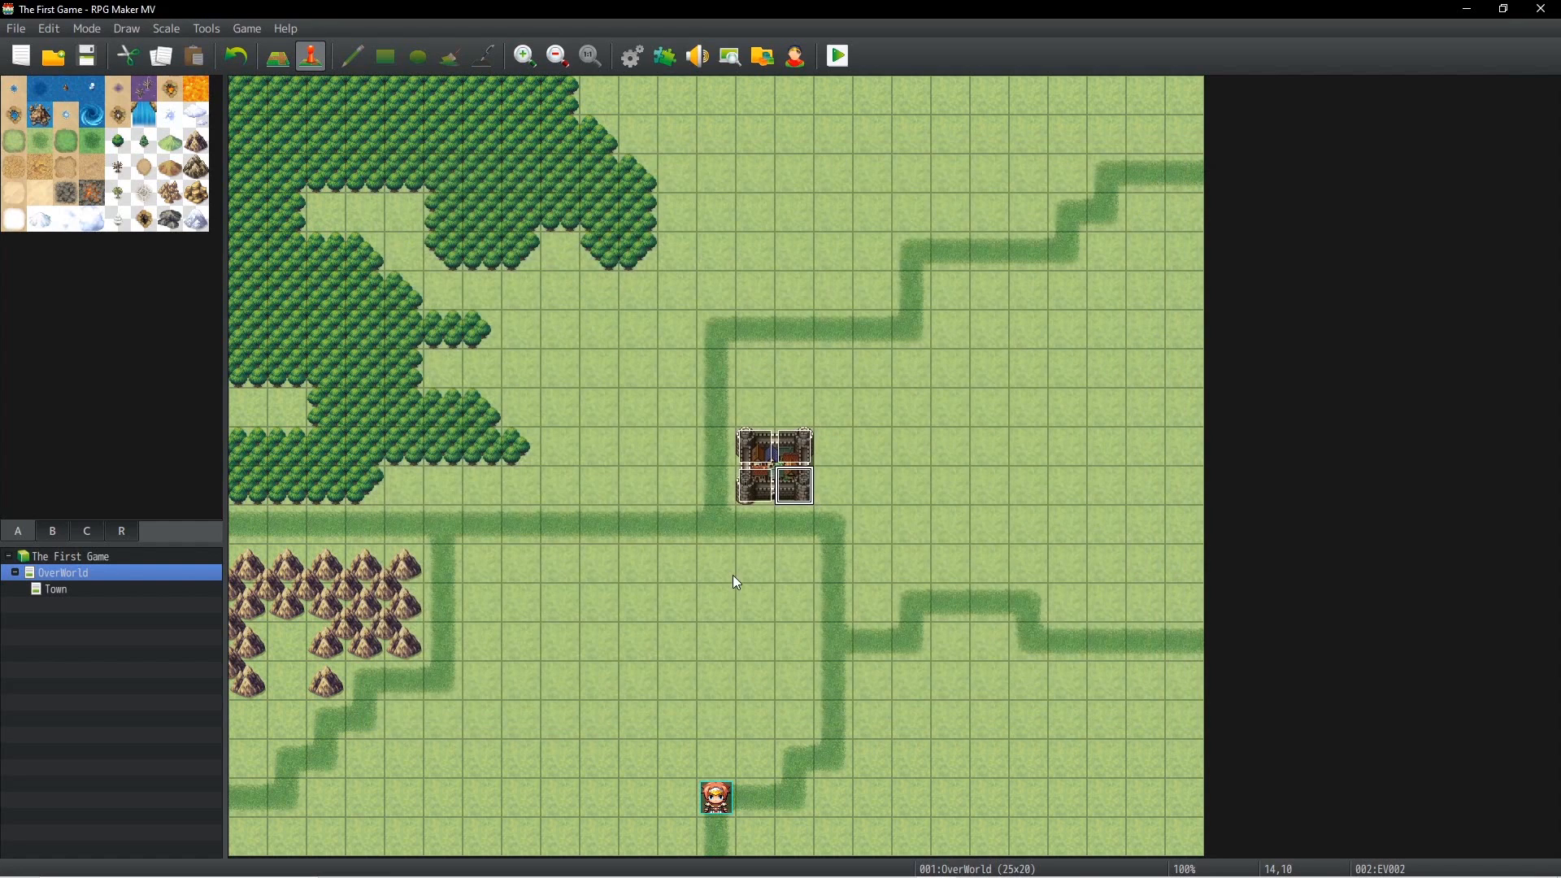
Step: Set the trigger of the Town map's exit event at tile 11,14 to Player Touch and save it
{"action": "left_click", "coordinate": [144, 587]}
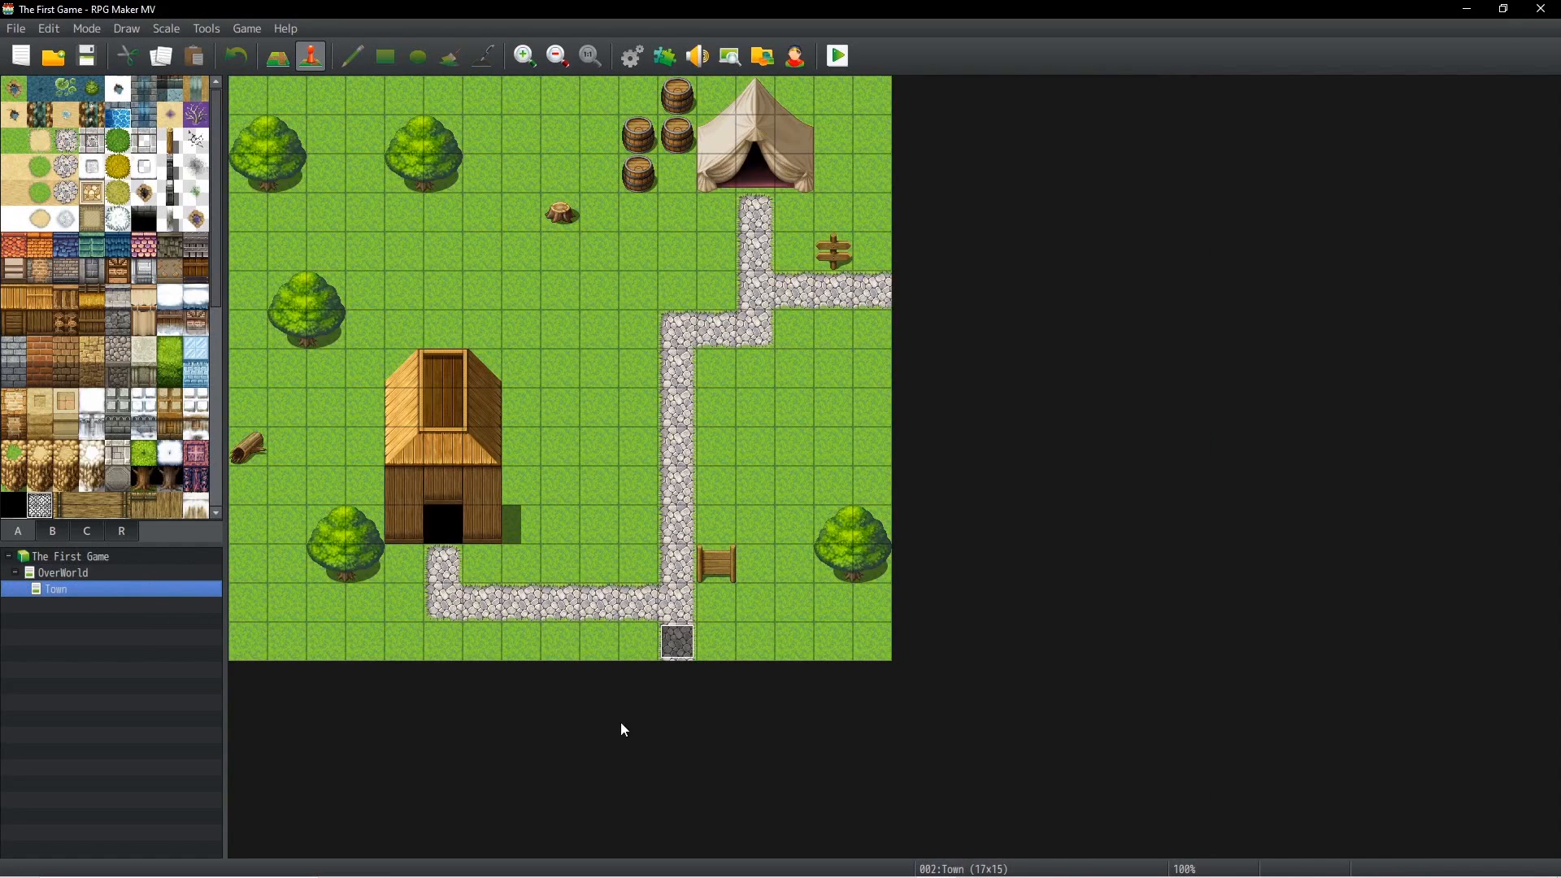
{"action": "double_click", "coordinate": [680, 644]}
{"action": "left_click", "coordinate": [540, 672]}
{"action": "left_click", "coordinate": [545, 711]}
{"action": "left_click", "coordinate": [1136, 721]}
{"action": "left_click", "coordinate": [995, 722]}
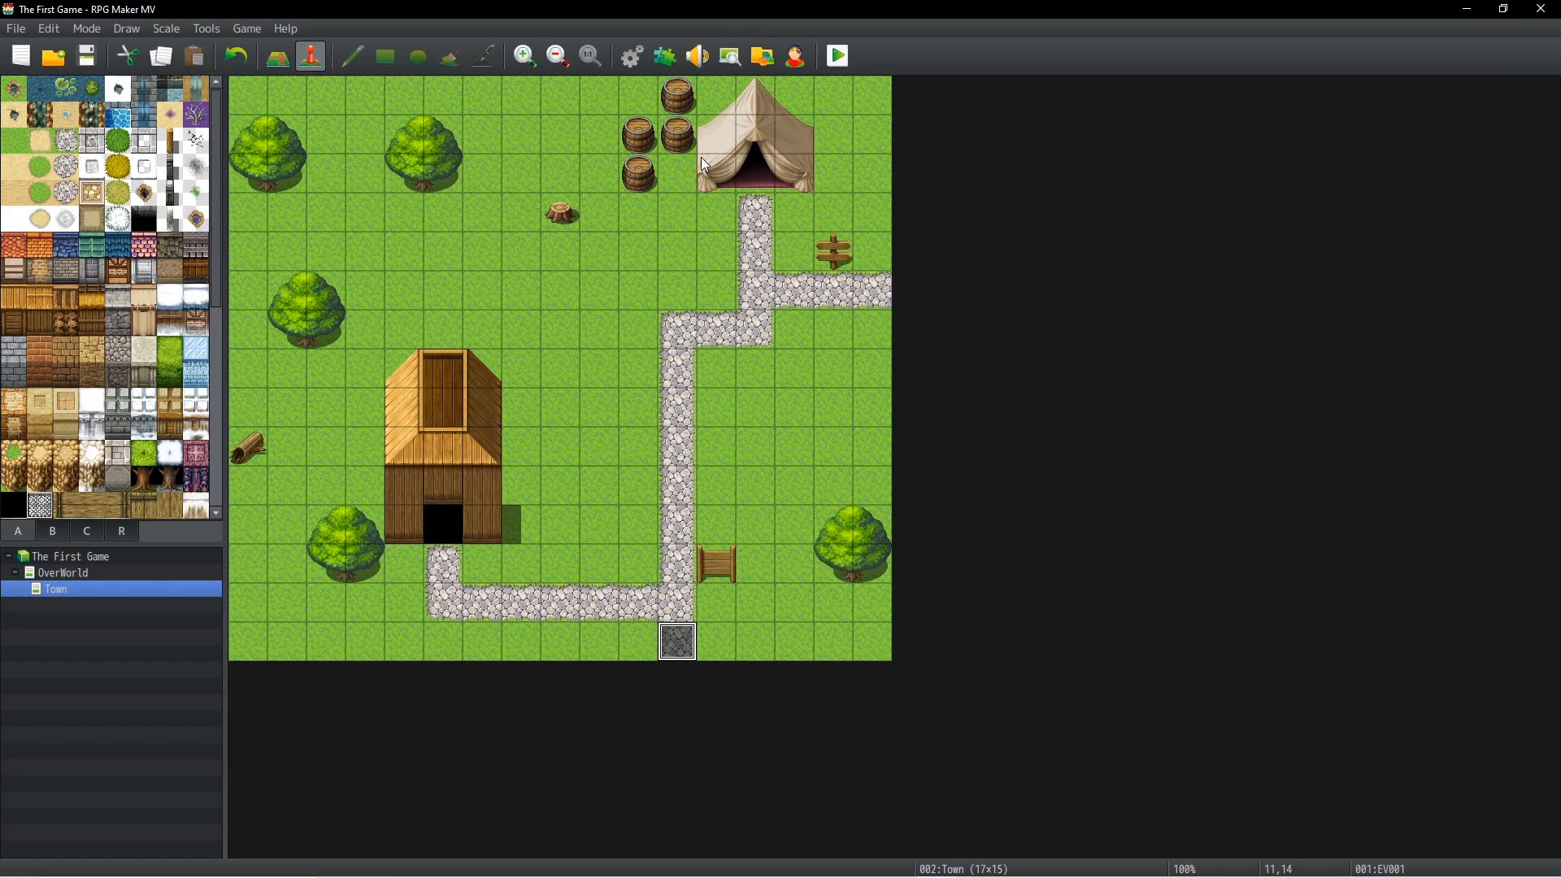
Step: Playtest the game from the OverWorld map, starting a new game and walking the party north into the walled town
{"action": "left_click", "coordinate": [60, 574]}
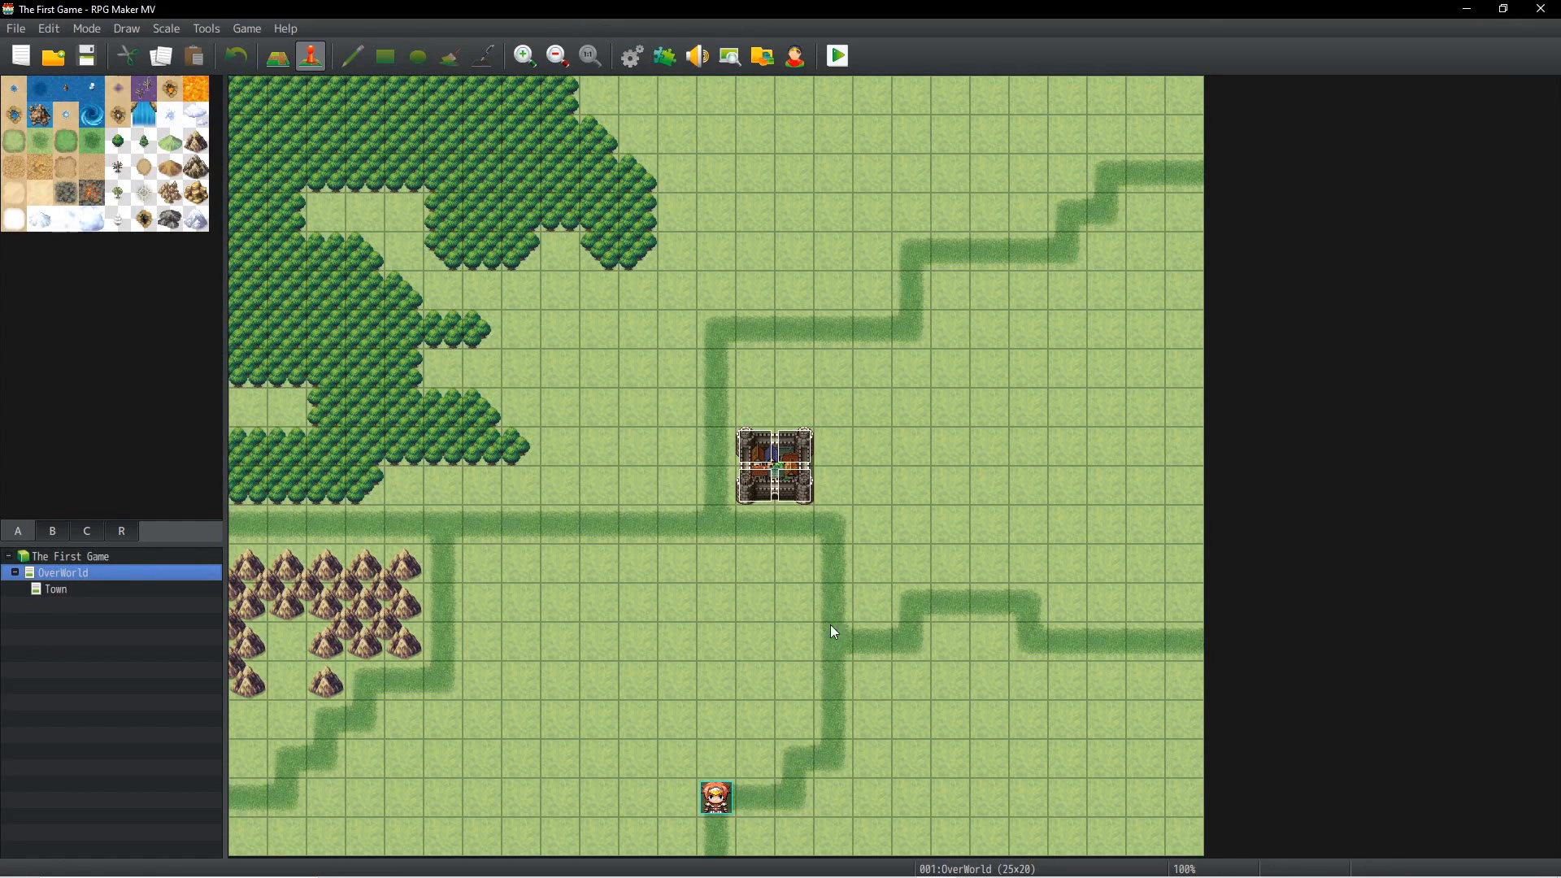
{"action": "left_click", "coordinate": [732, 399]}
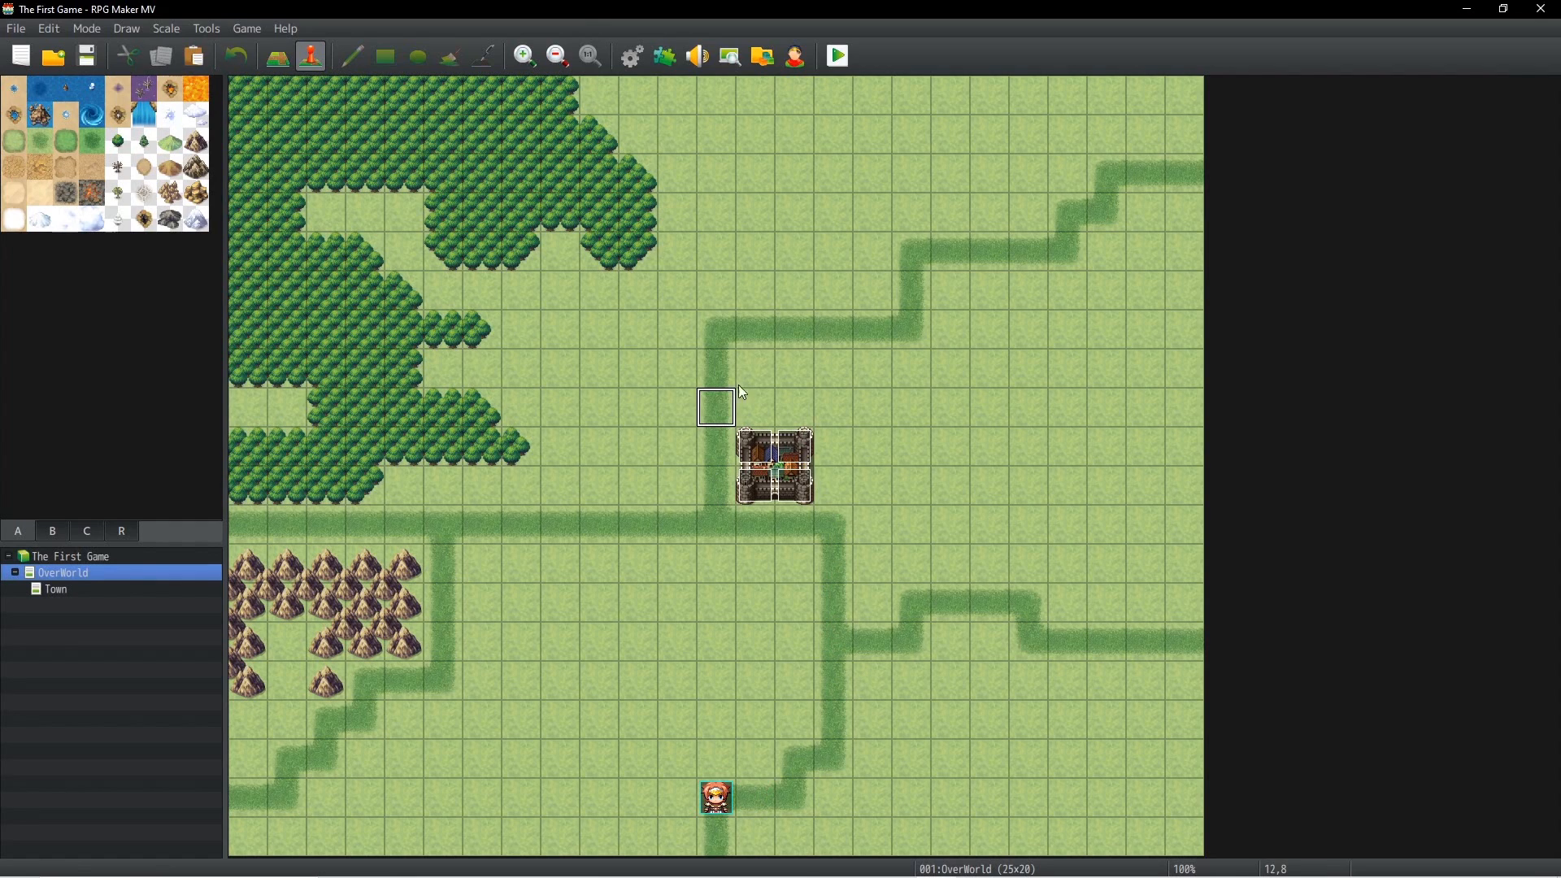
{"action": "left_click", "coordinate": [851, 57]}
{"action": "left_click", "coordinate": [713, 474]}
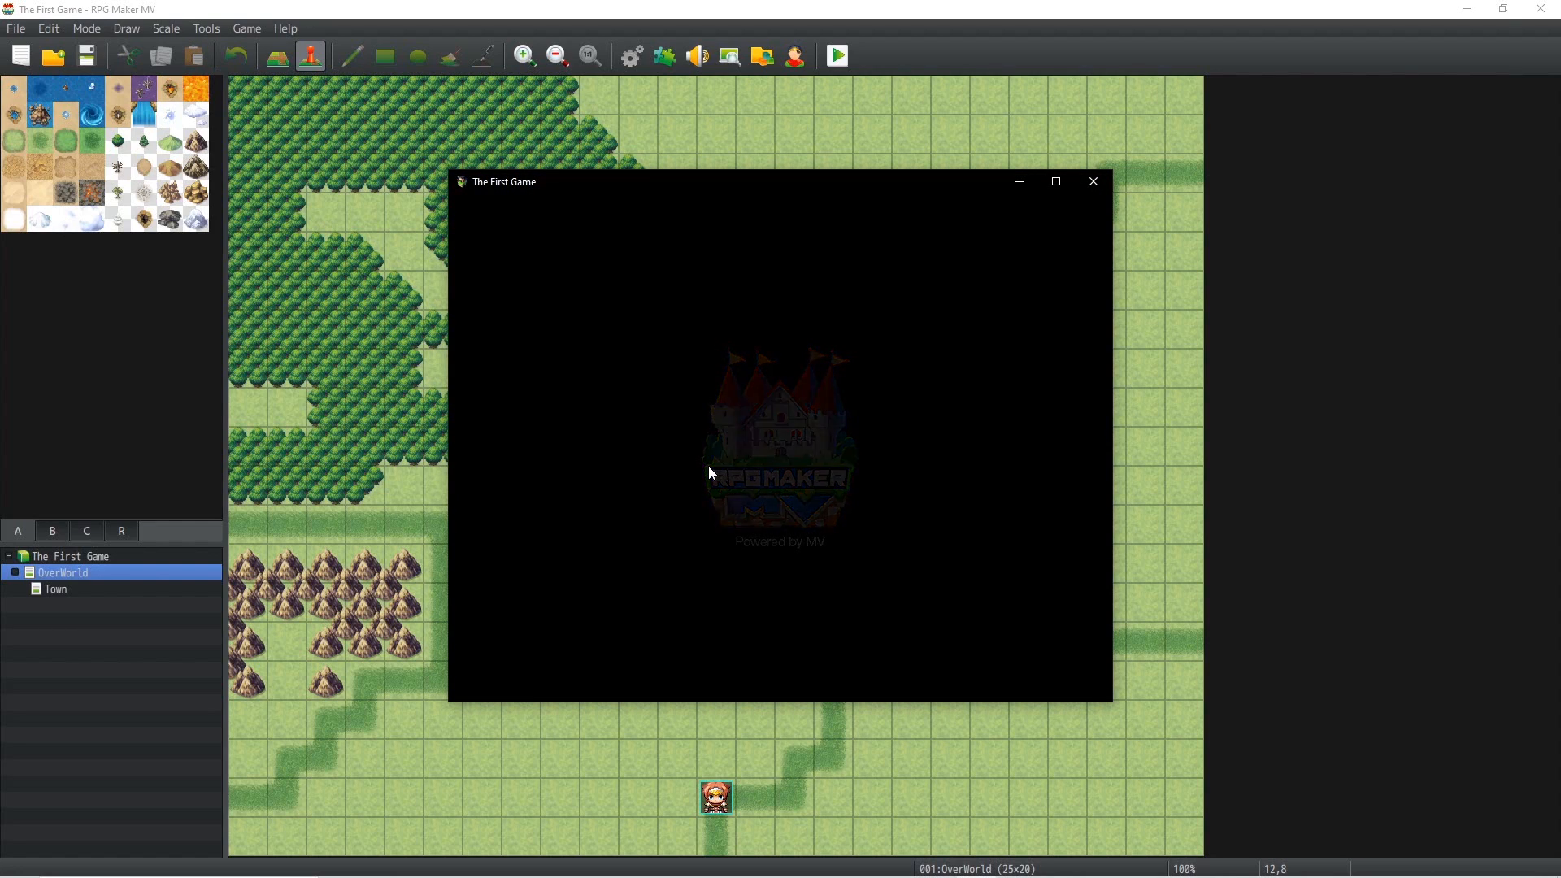
{"action": "key", "text": "Return"}
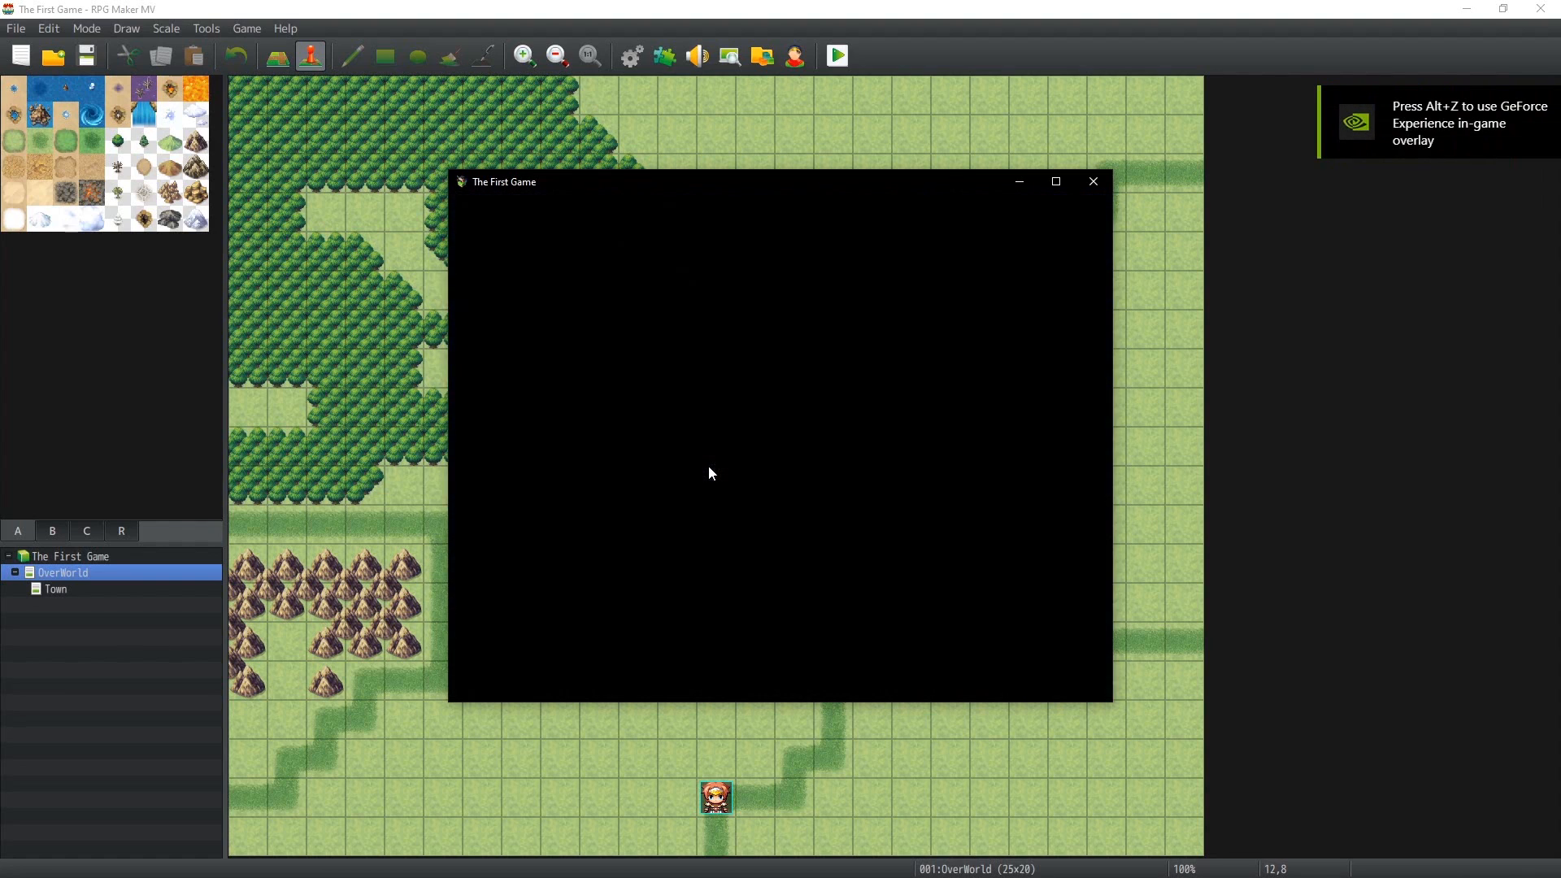
{"action": "key", "text": "Right"}
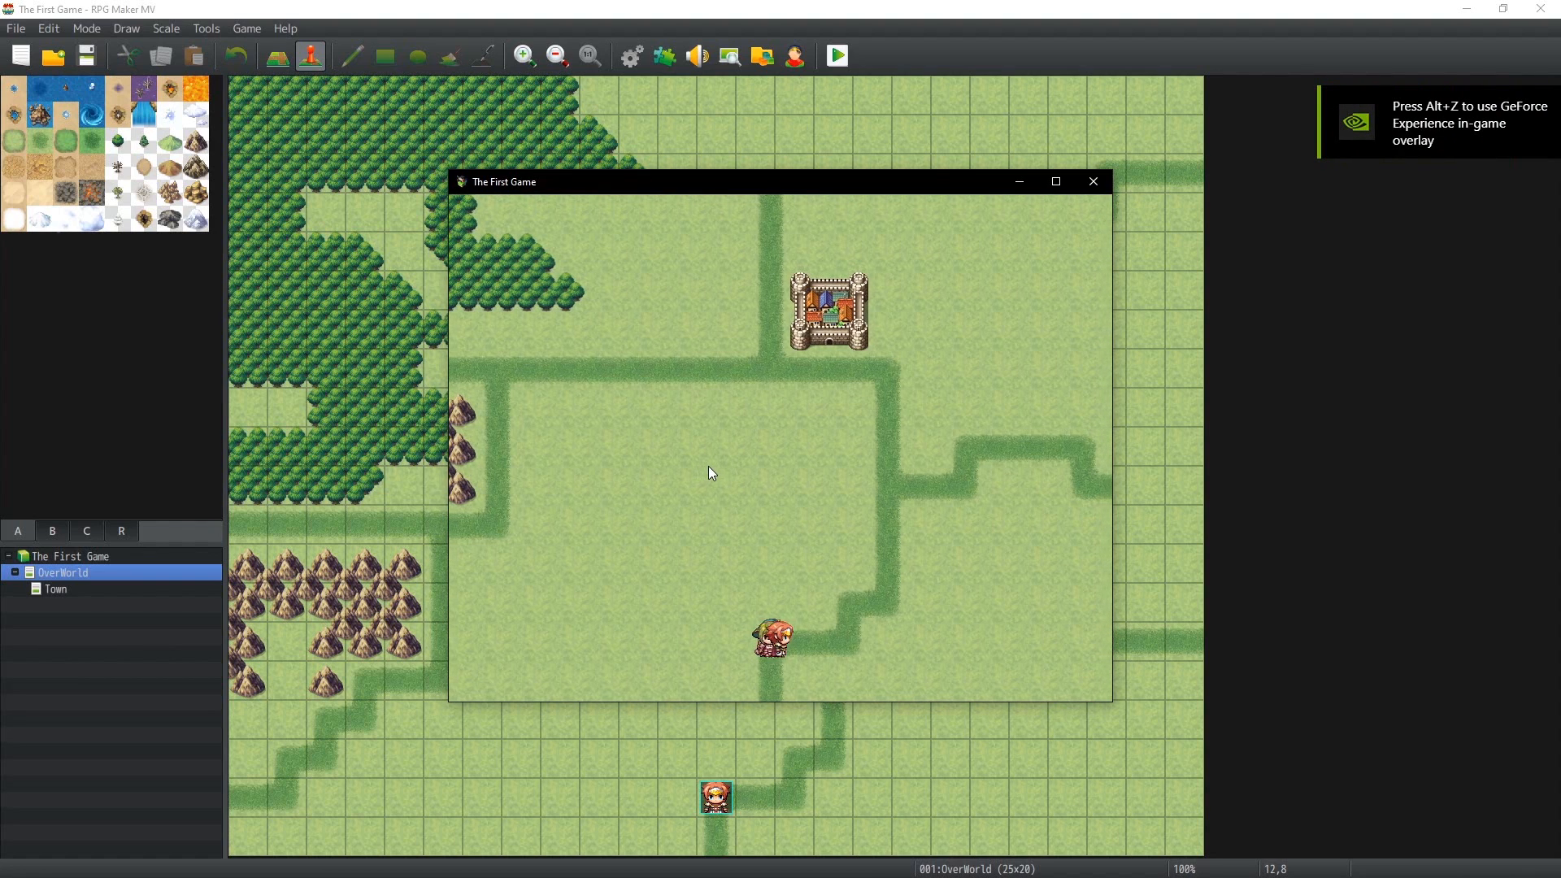
{"action": "key", "text": "Up"}
{"action": "key", "text": "Up"}
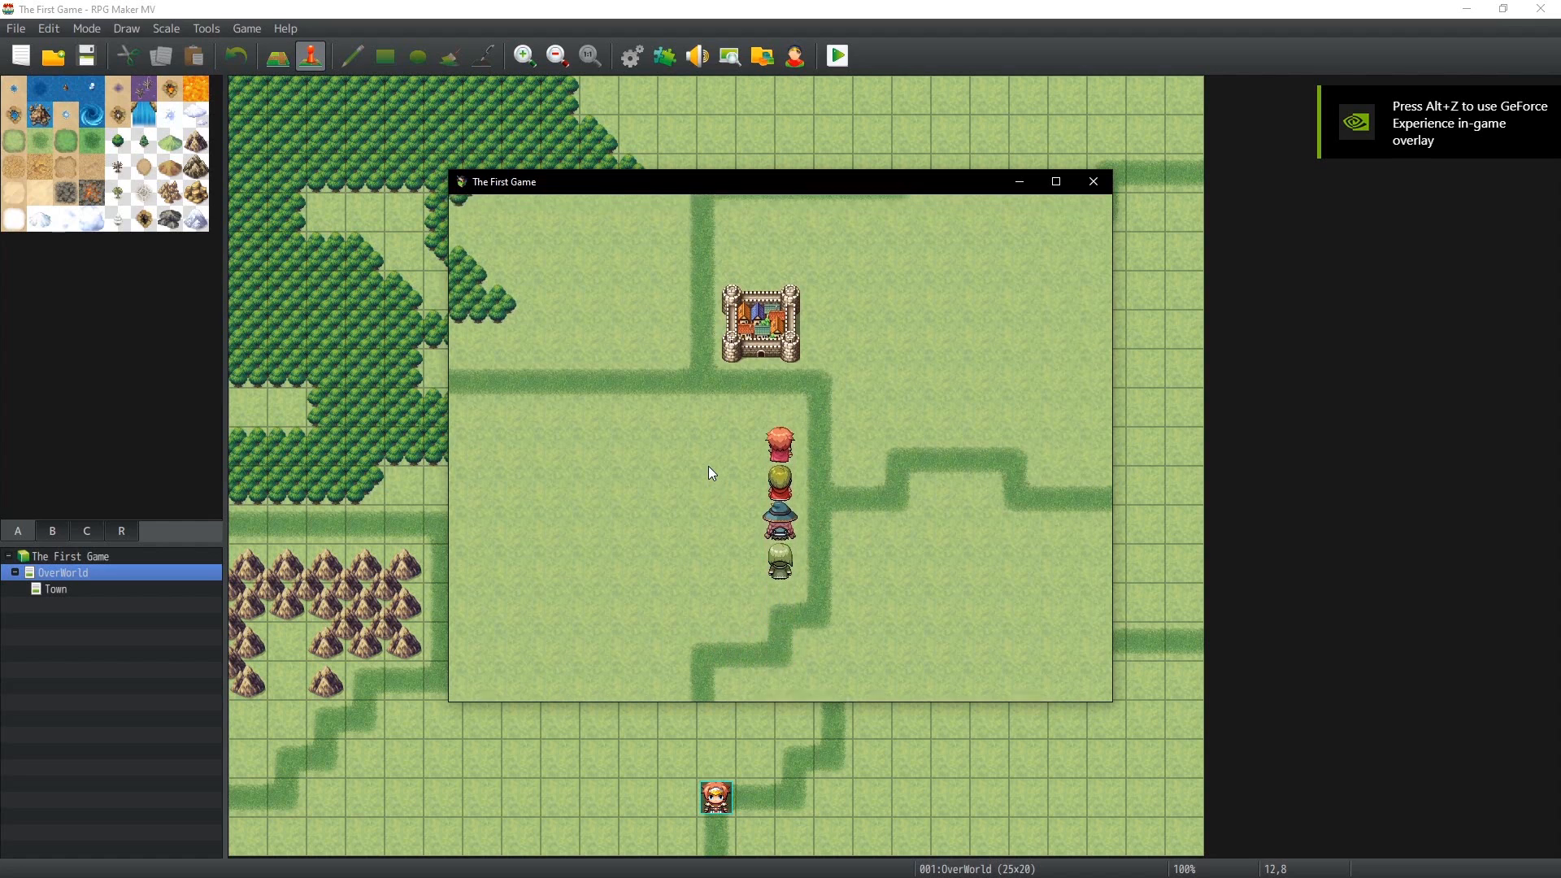
{"action": "key", "text": "Up"}
{"action": "key", "text": "Up"}
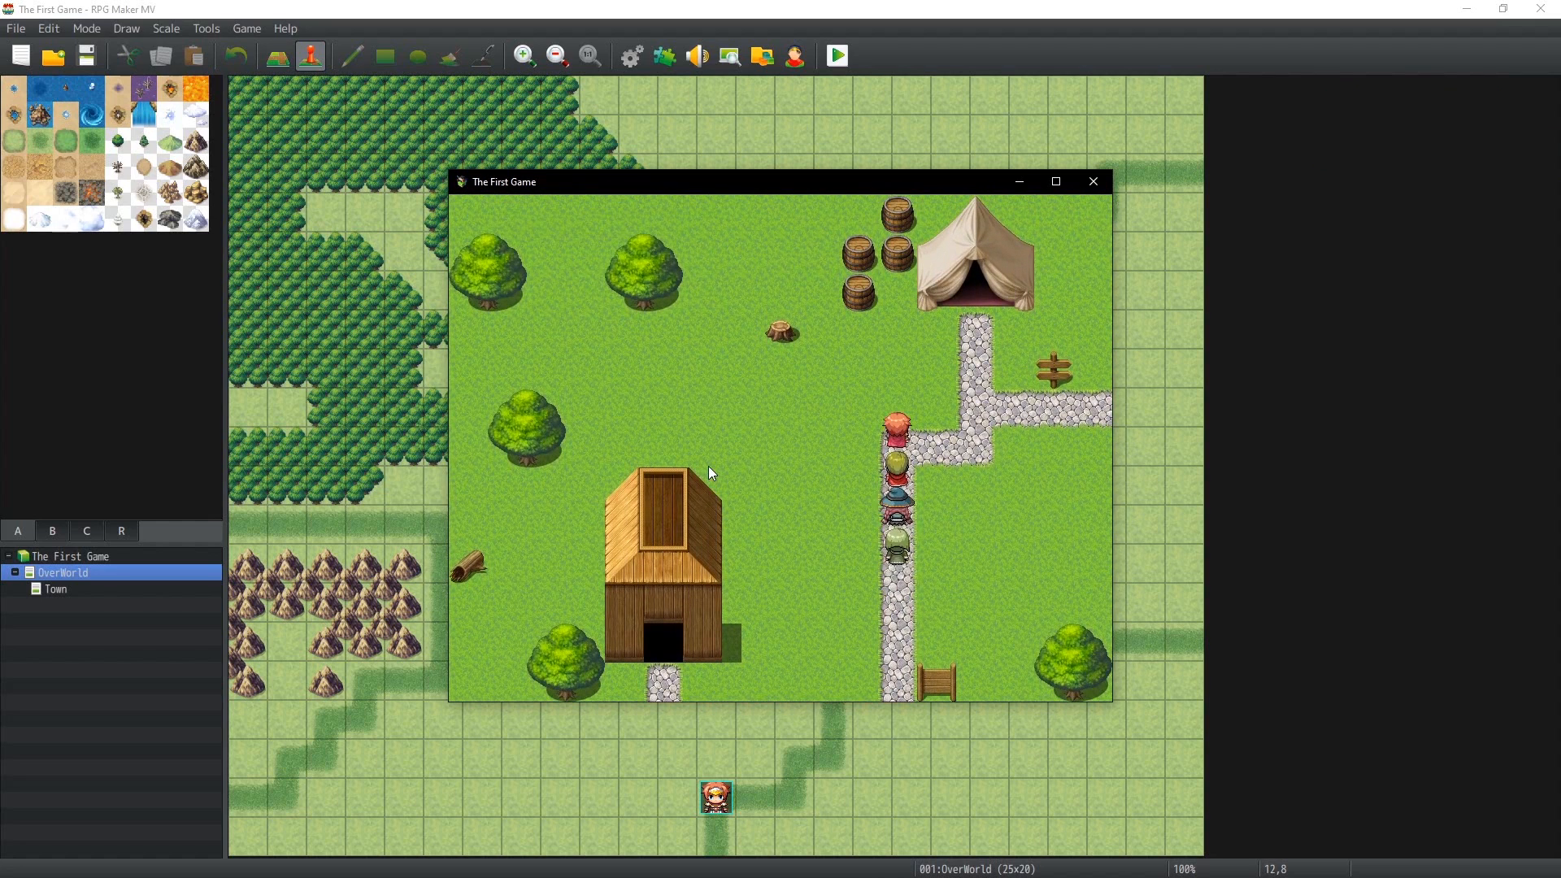
Step: Walk the party around the Town map, along the path and beside the wooden house, and end the playtest
{"action": "key", "text": "Right"}
{"action": "key", "text": "Up"}
{"action": "key", "text": "Down"}
{"action": "key", "text": "Left"}
{"action": "key", "text": "Down"}
{"action": "key", "text": "Left"}
{"action": "key", "text": "Down"}
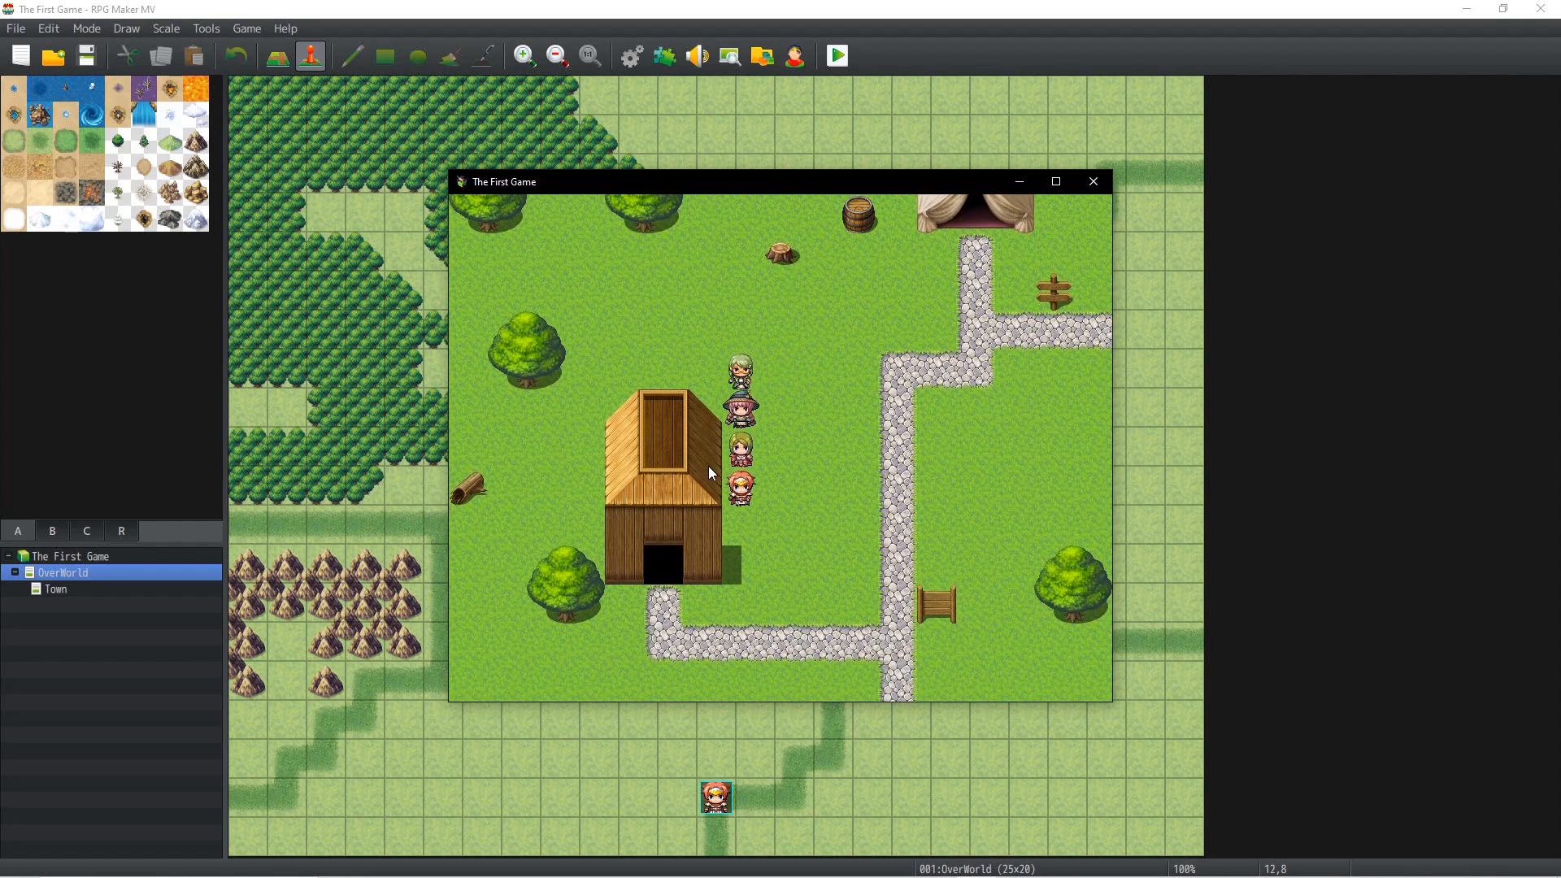
{"action": "left_click", "coordinate": [1093, 181]}
Step: Create an event on the Town sign at tile 12,12 that shows the text "The Great Almighty Town of People"
{"action": "left_click", "coordinate": [52, 591]}
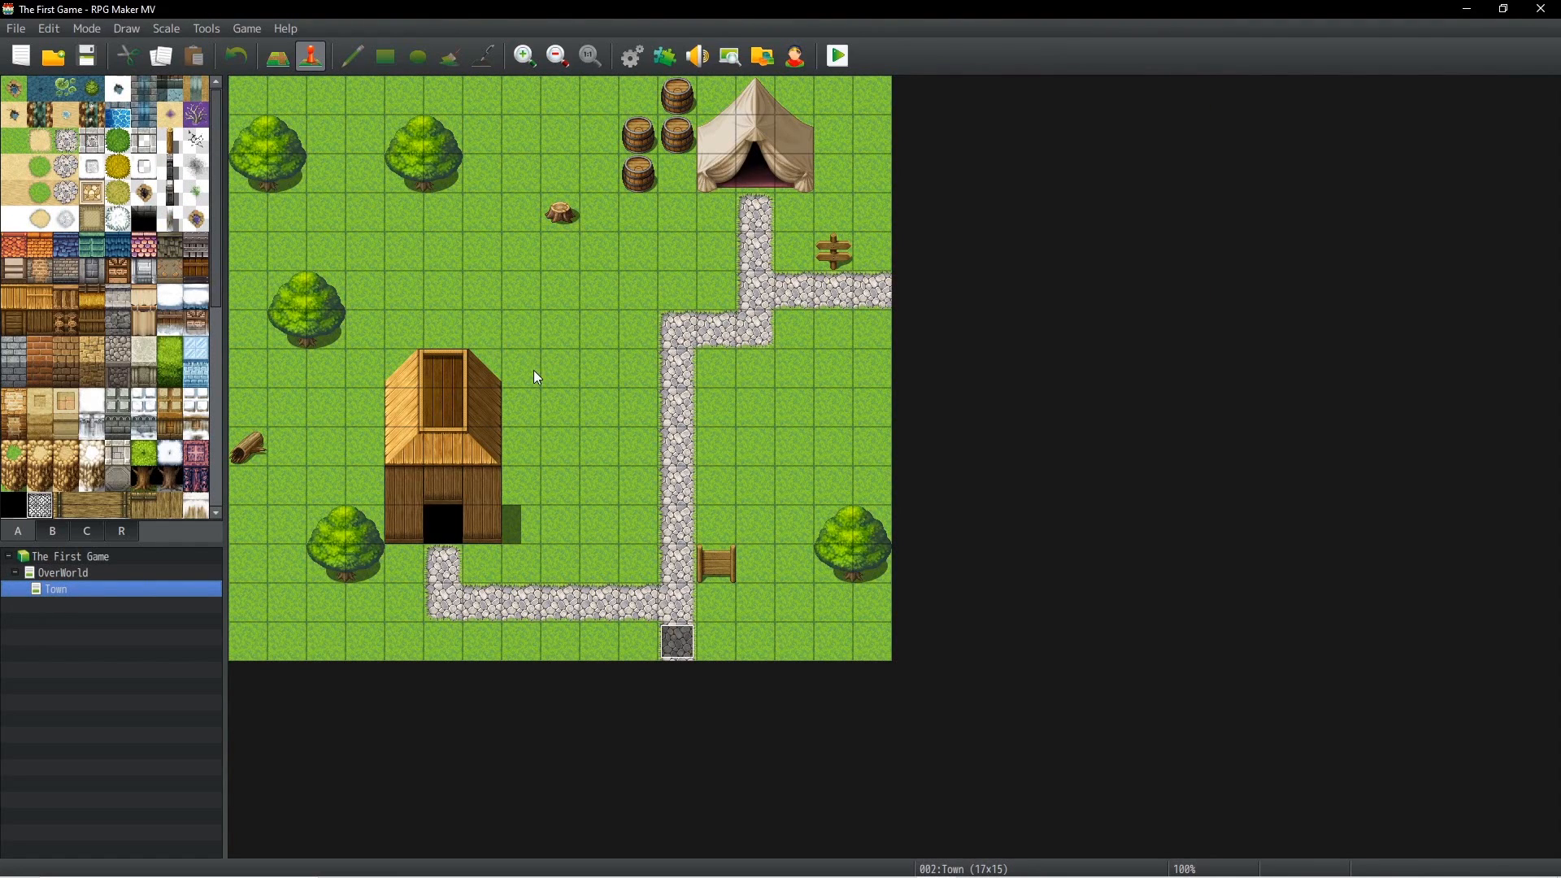
{"action": "left_click", "coordinate": [716, 574]}
{"action": "double_click", "coordinate": [729, 561]}
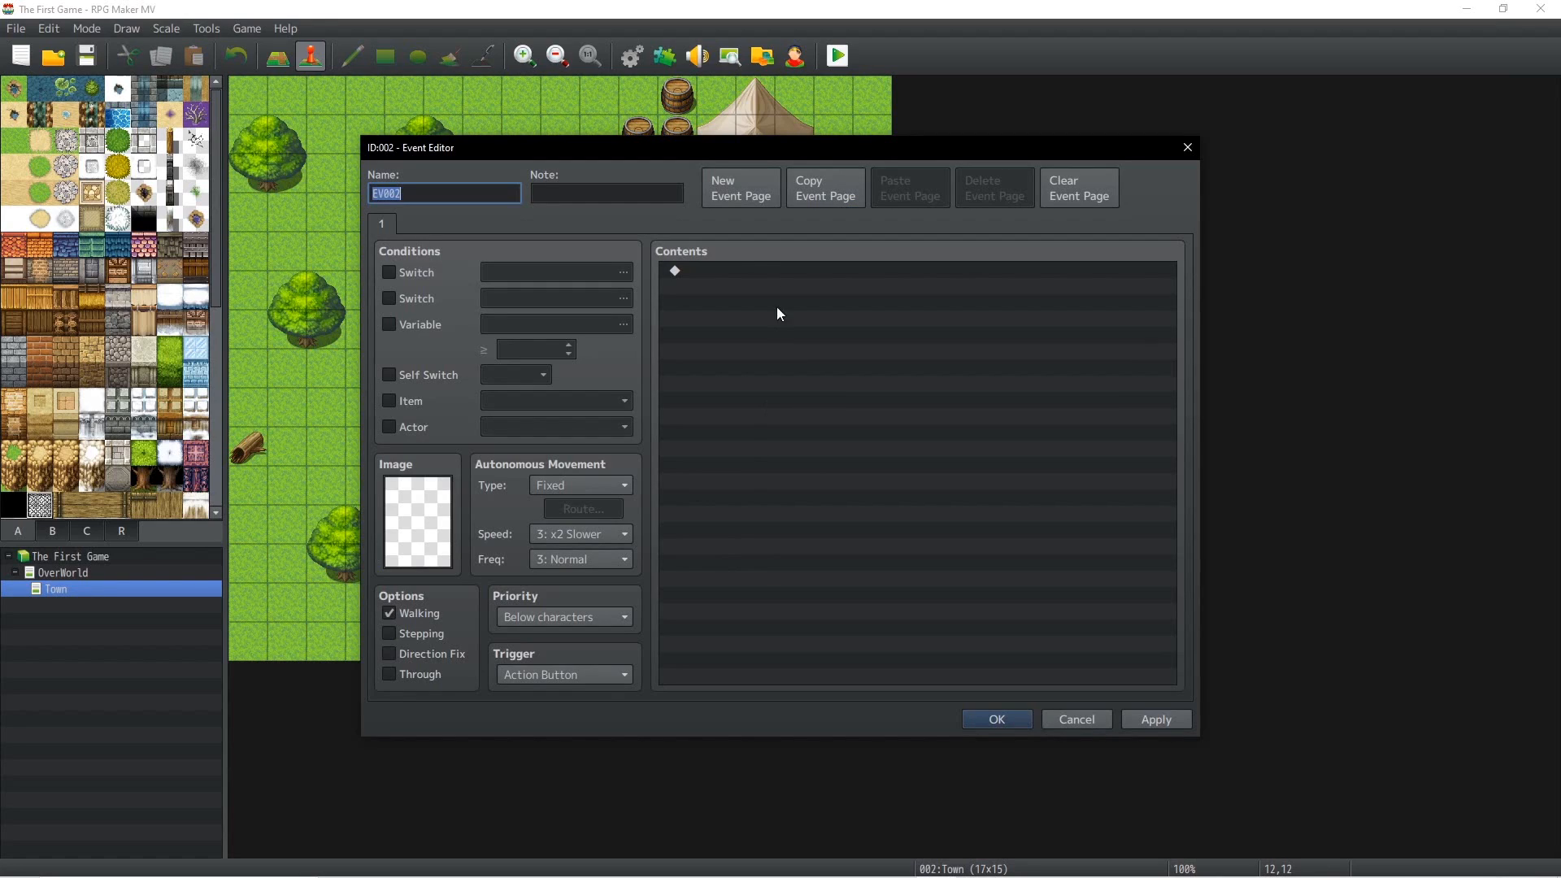
{"action": "double_click", "coordinate": [753, 271]}
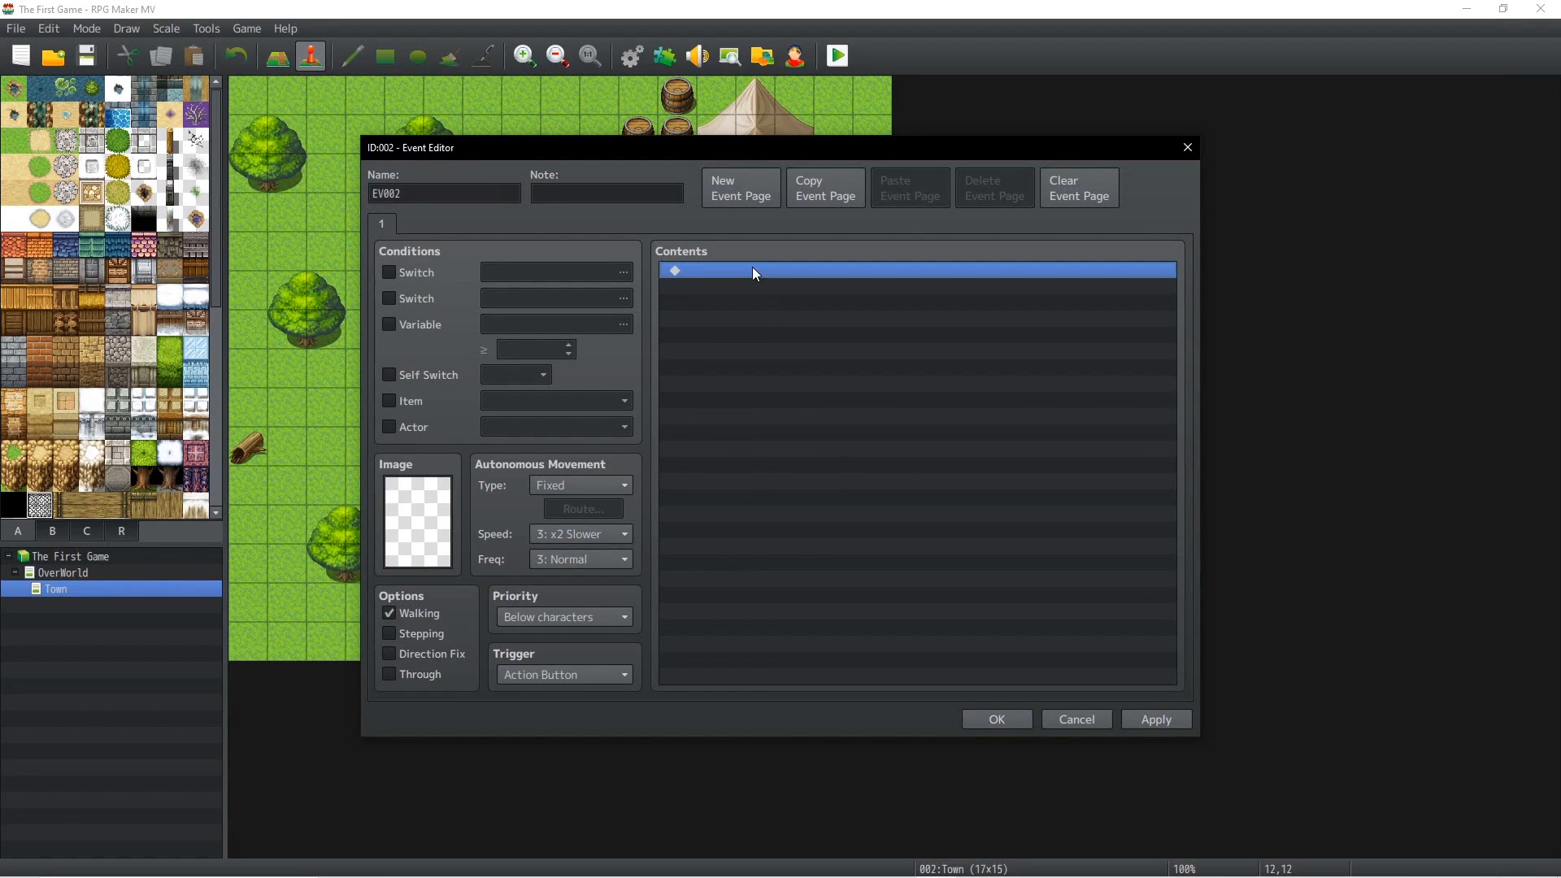
{"action": "left_click", "coordinate": [832, 274]}
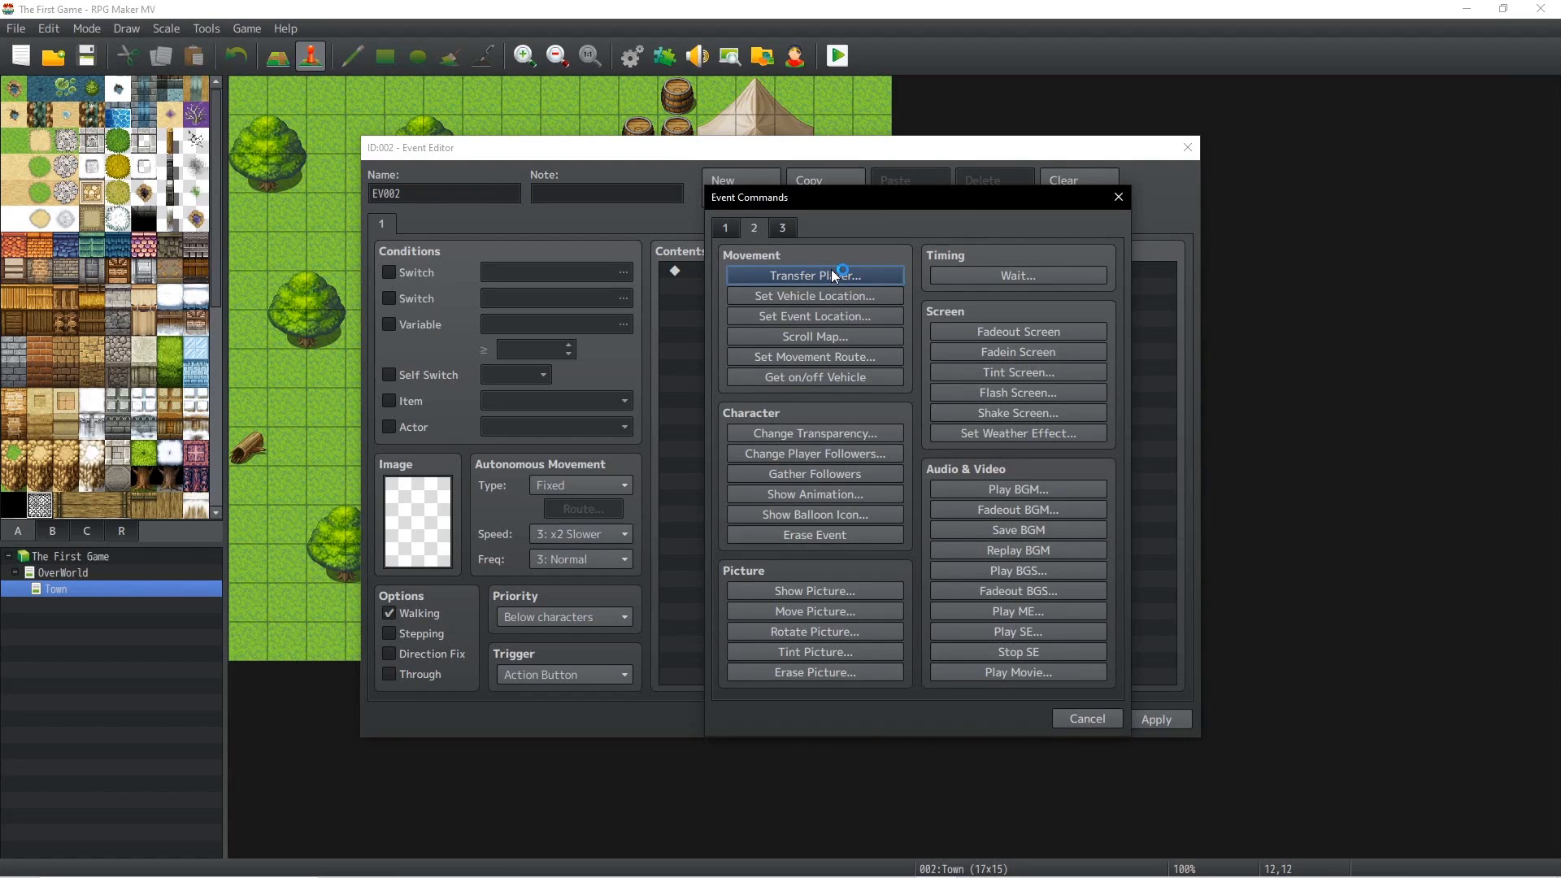
{"action": "left_click", "coordinate": [728, 229]}
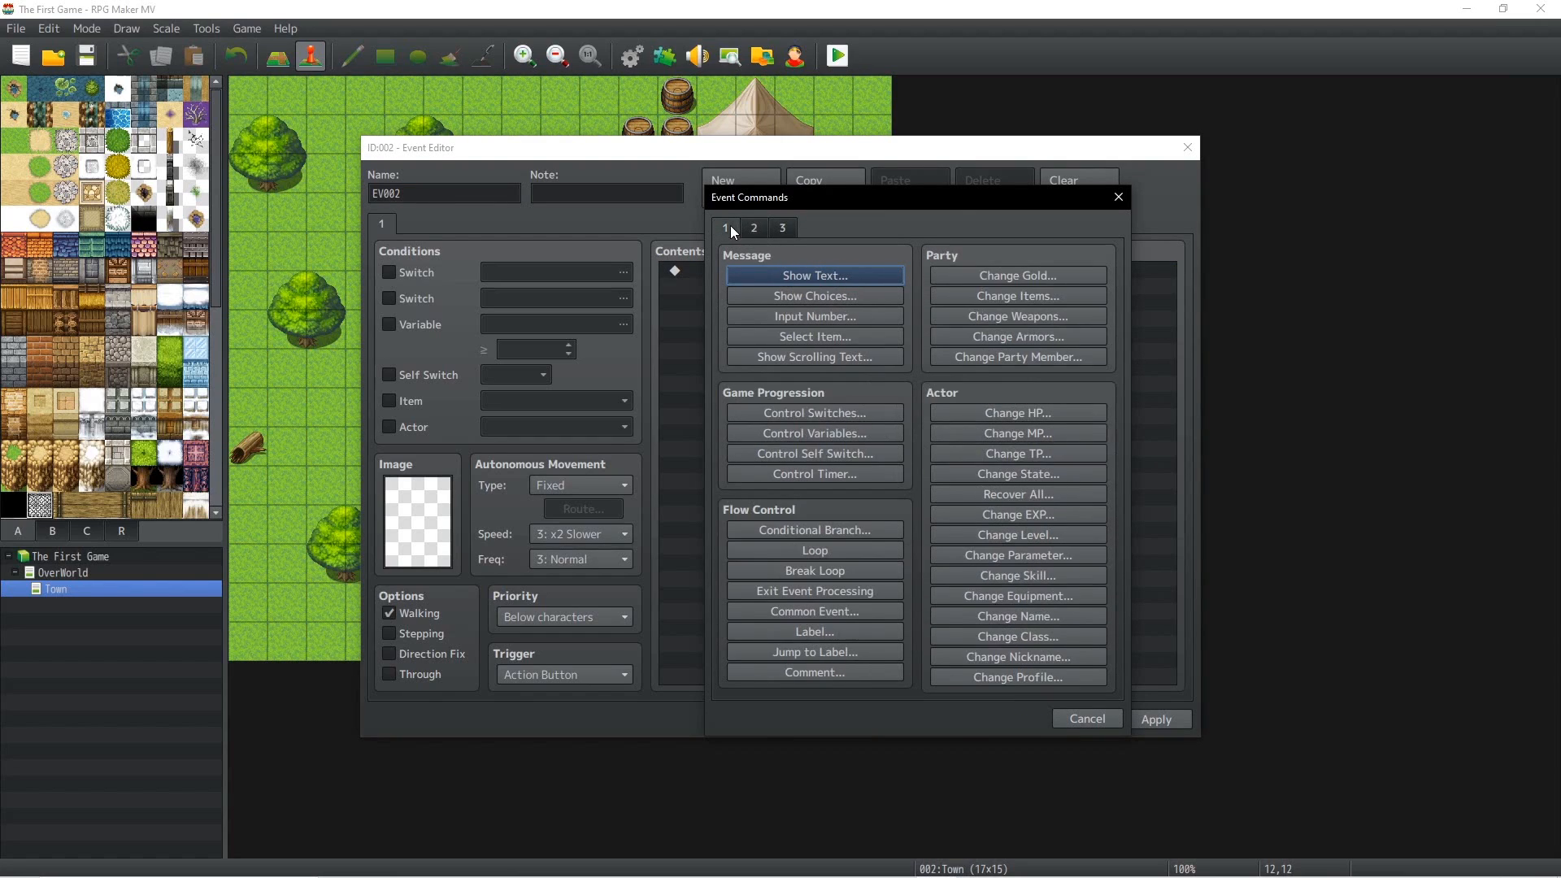
{"action": "left_click", "coordinate": [796, 276]}
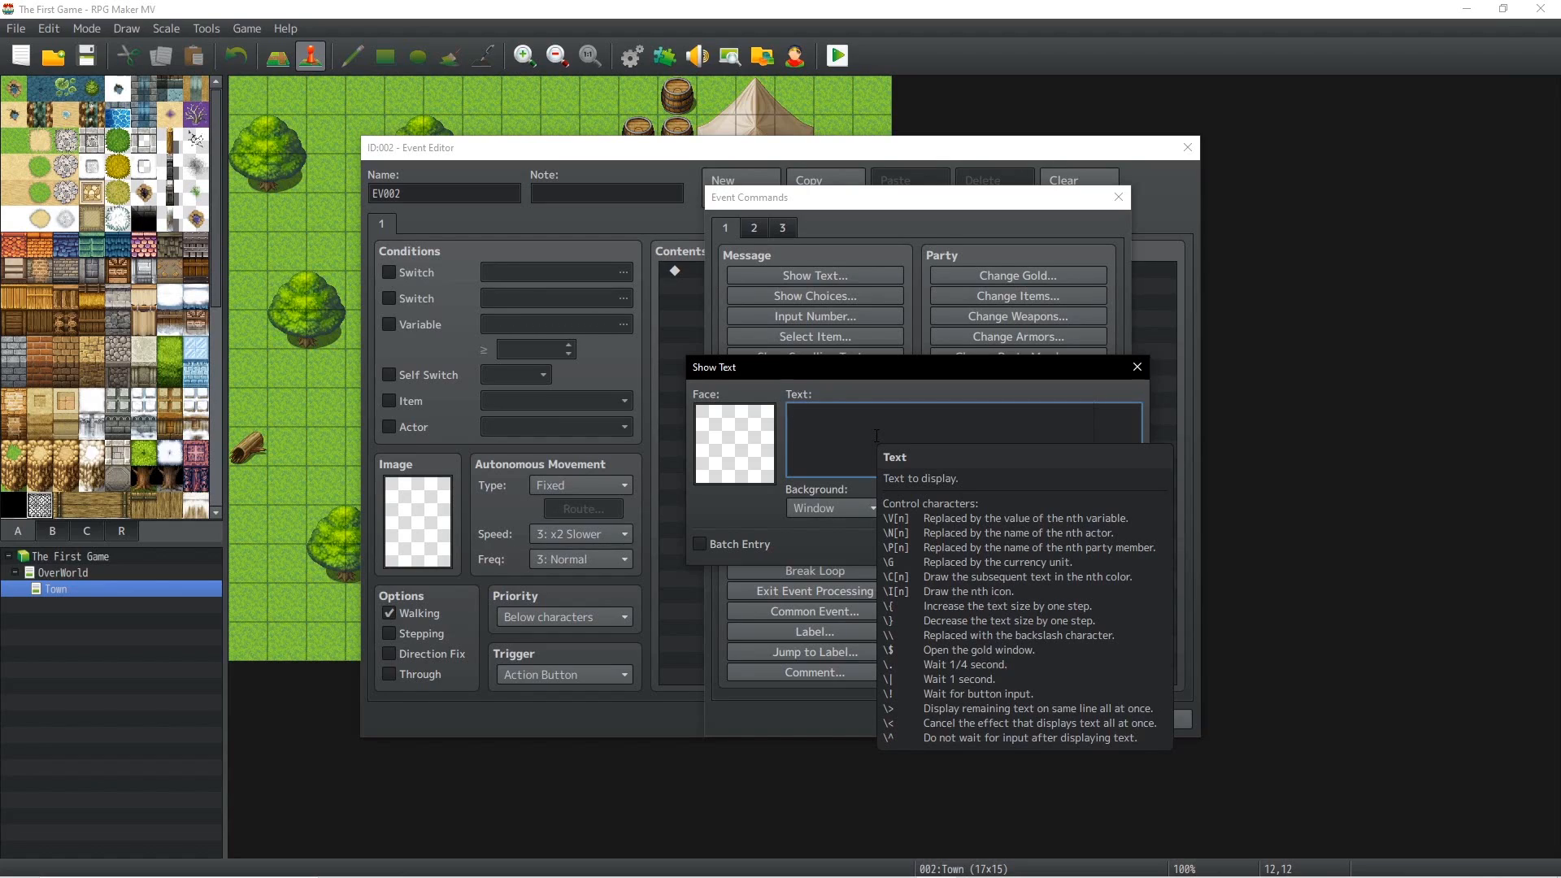
{"action": "type", "text": "The Gr"}
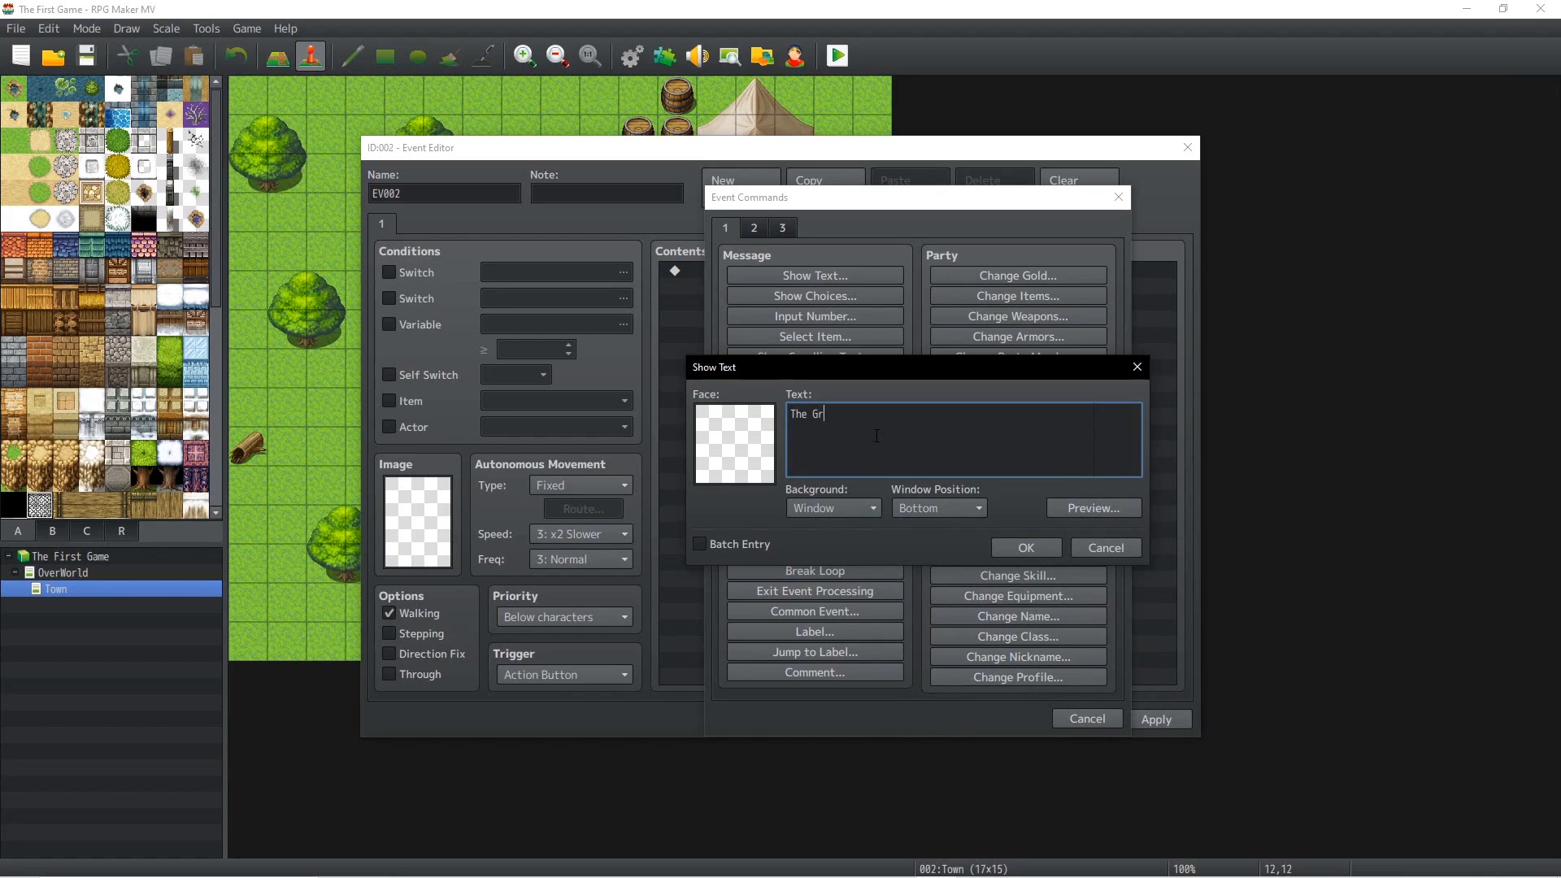
{"action": "type", "text": "eat Almighty Town of People"}
{"action": "left_click", "coordinate": [1013, 547]}
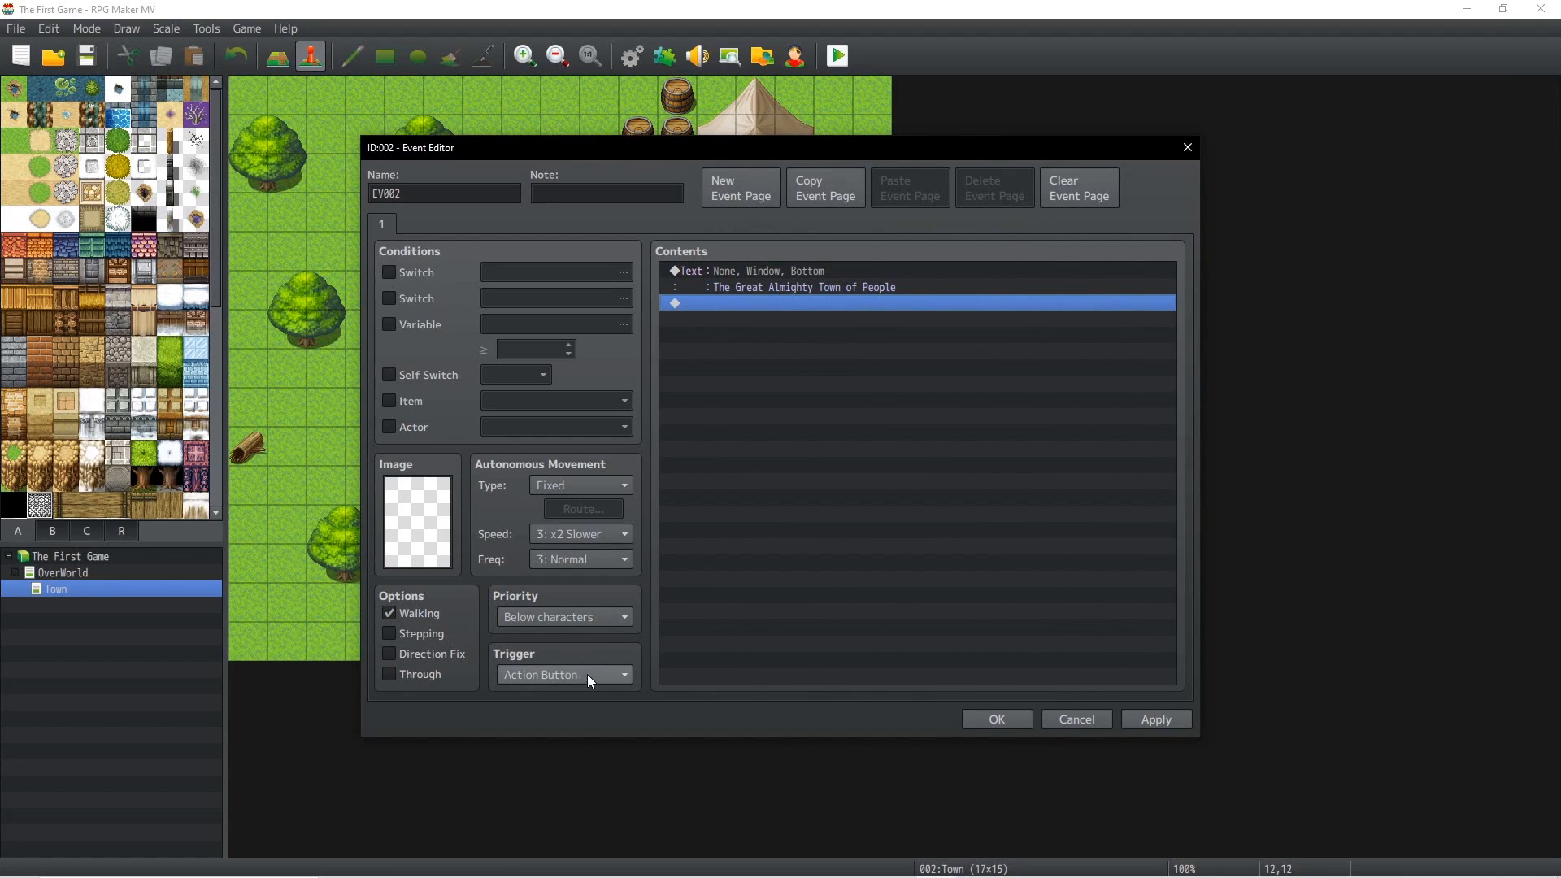
Step: Set the sign event's priority to Same as characters and save the event
{"action": "left_click", "coordinate": [594, 619]}
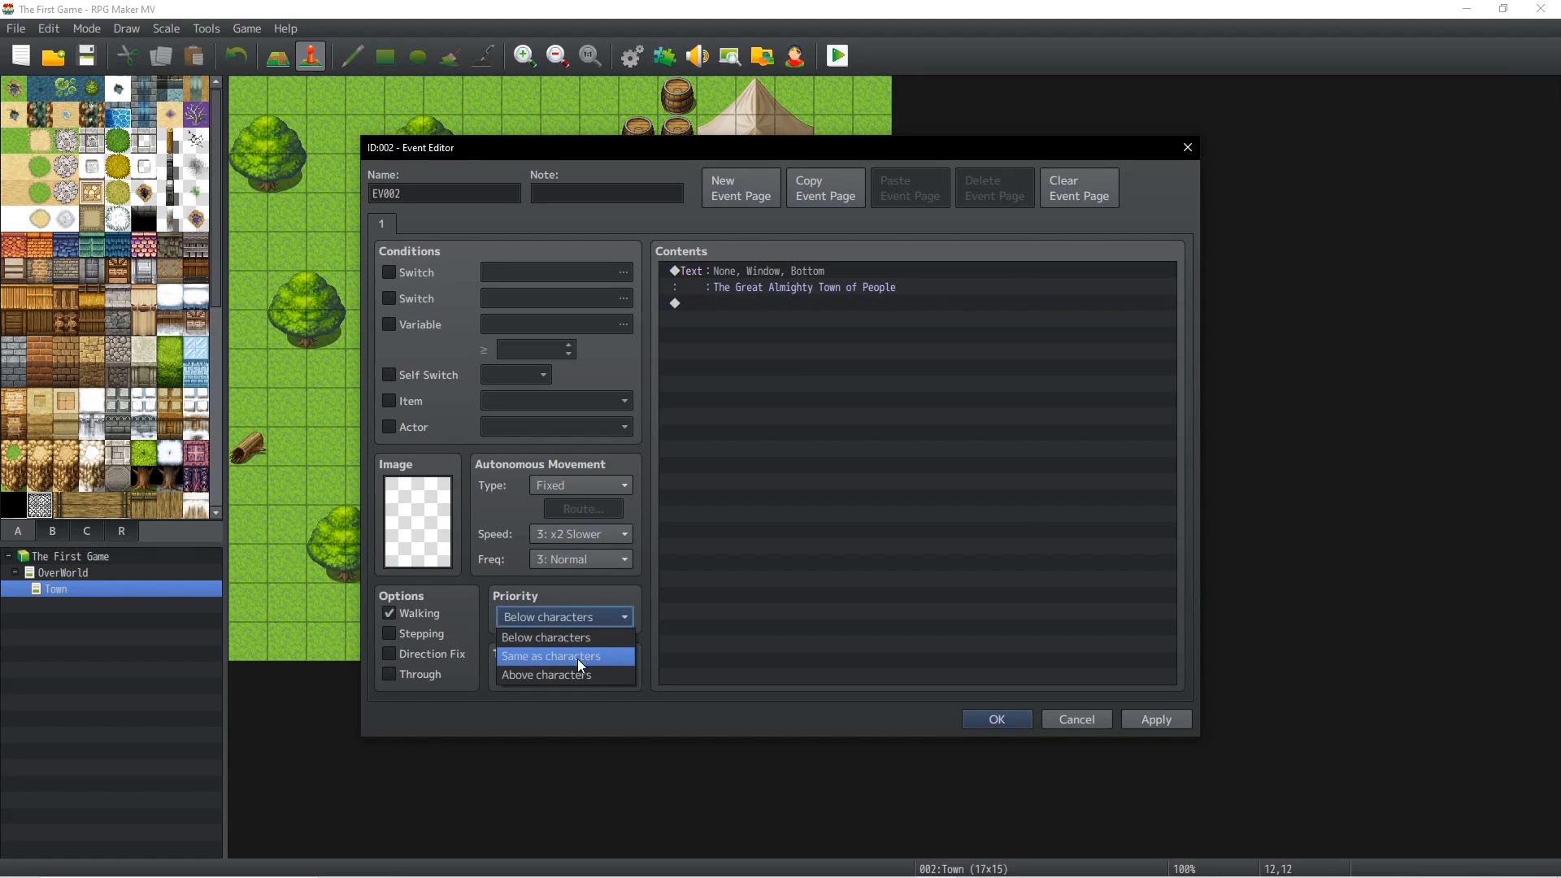
{"action": "left_click", "coordinate": [577, 659]}
{"action": "left_click", "coordinate": [1157, 719]}
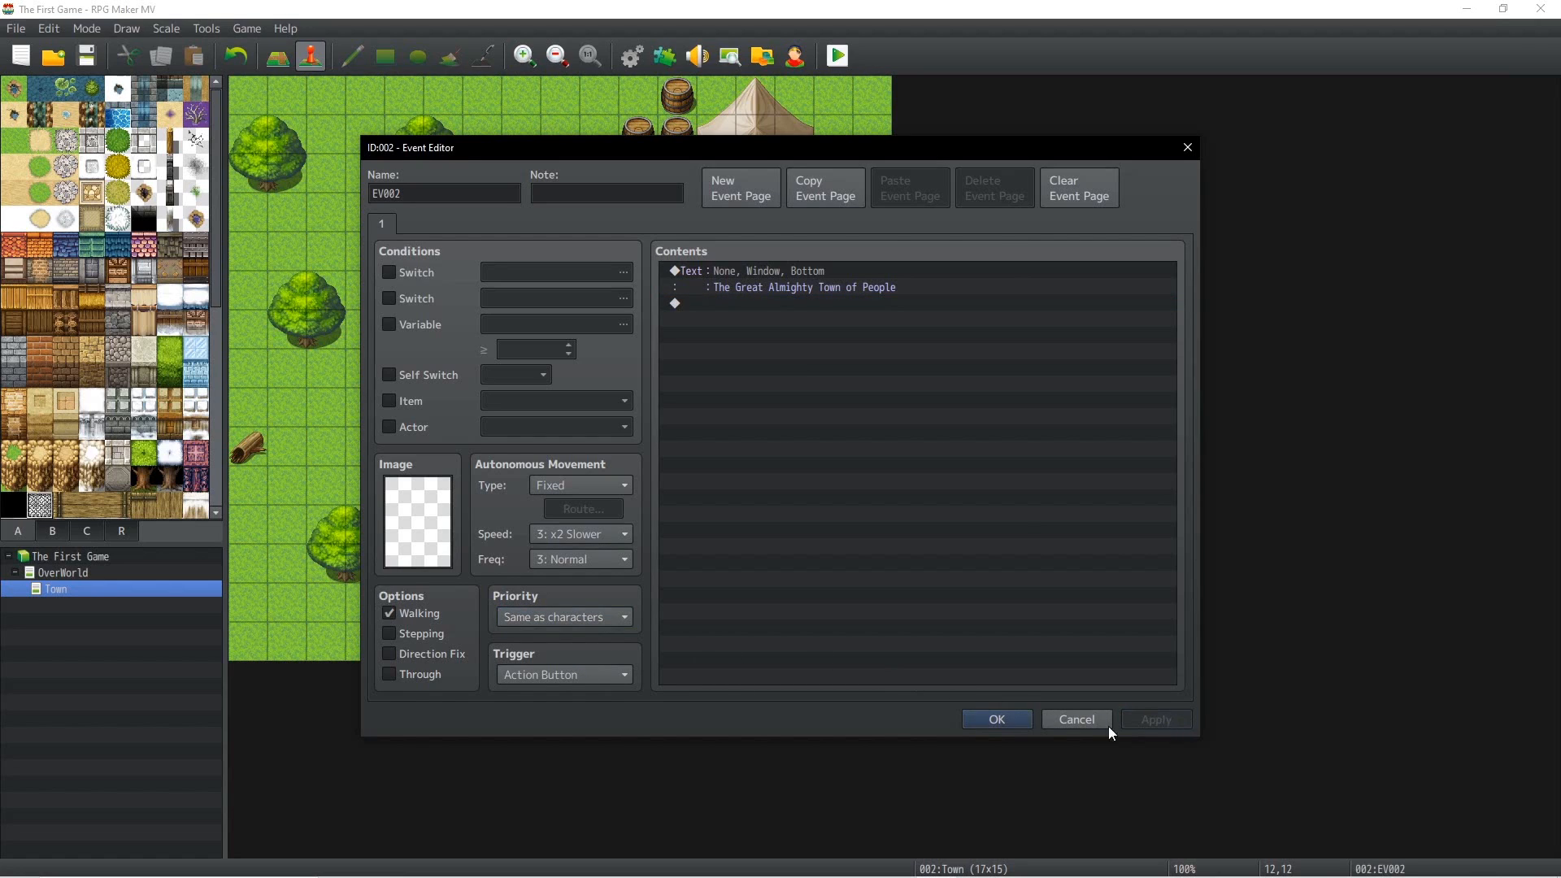
{"action": "left_click", "coordinate": [987, 721]}
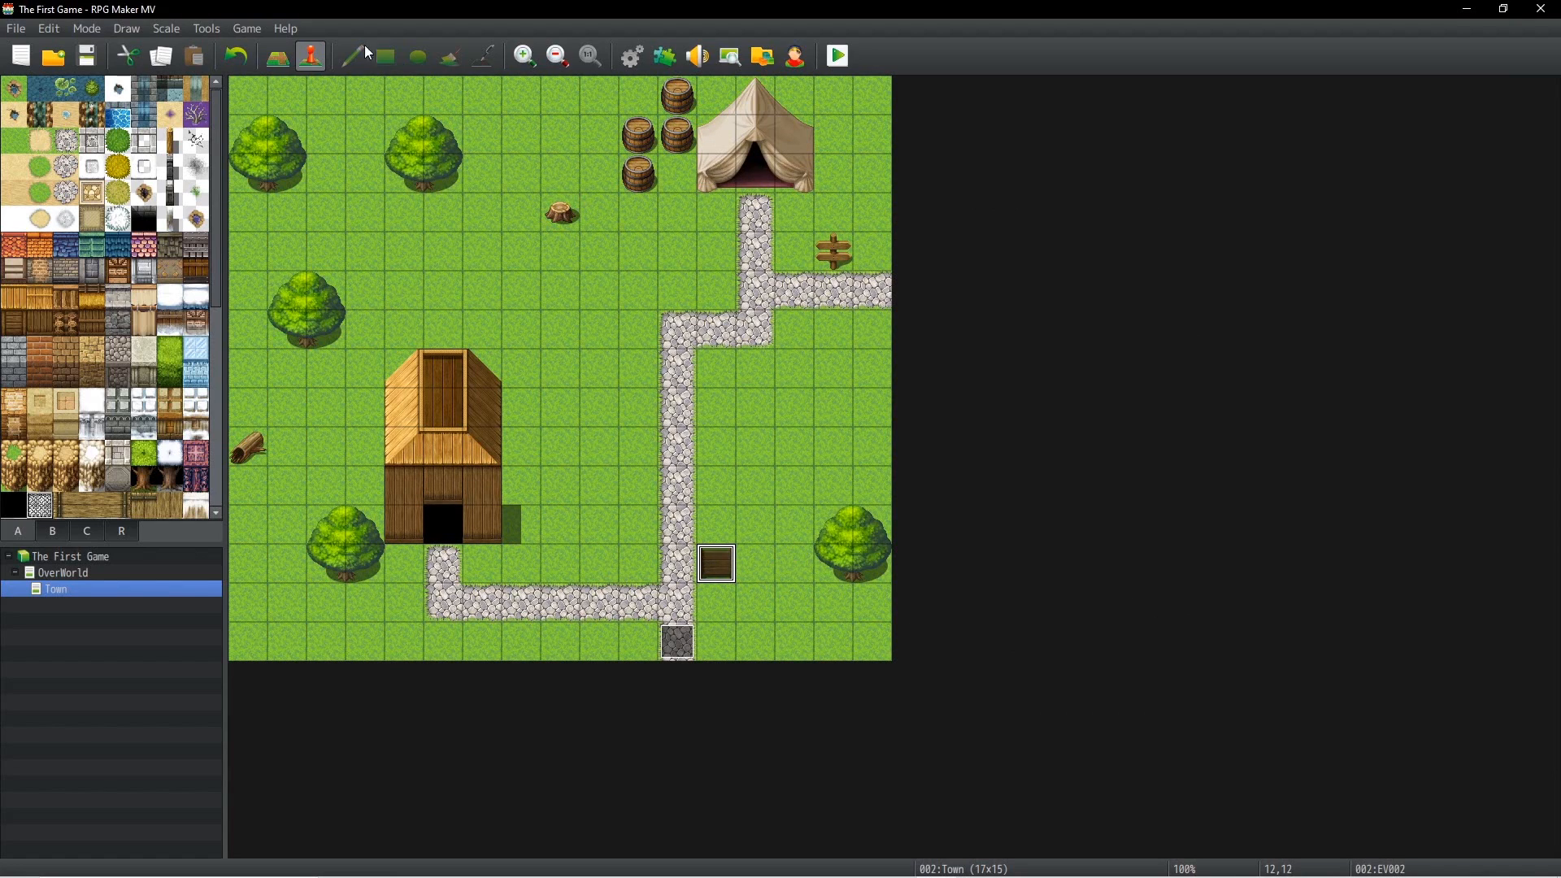
Step: Review the saved sign event at tile 12,12 and its text, priority and trigger settings
{"action": "left_click", "coordinate": [277, 56]}
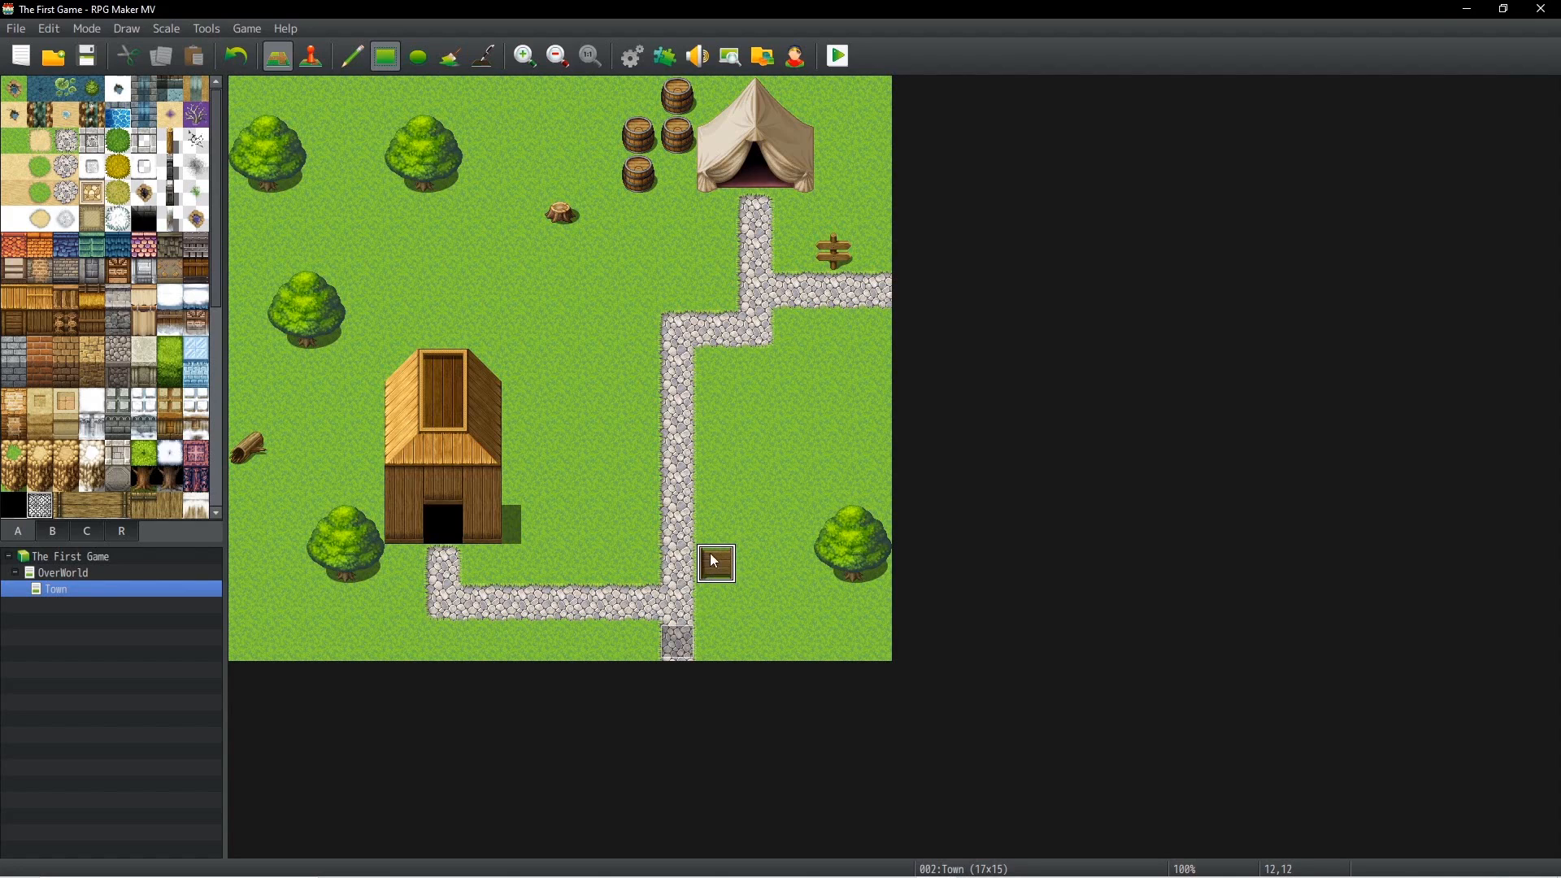
{"action": "left_click", "coordinate": [310, 57]}
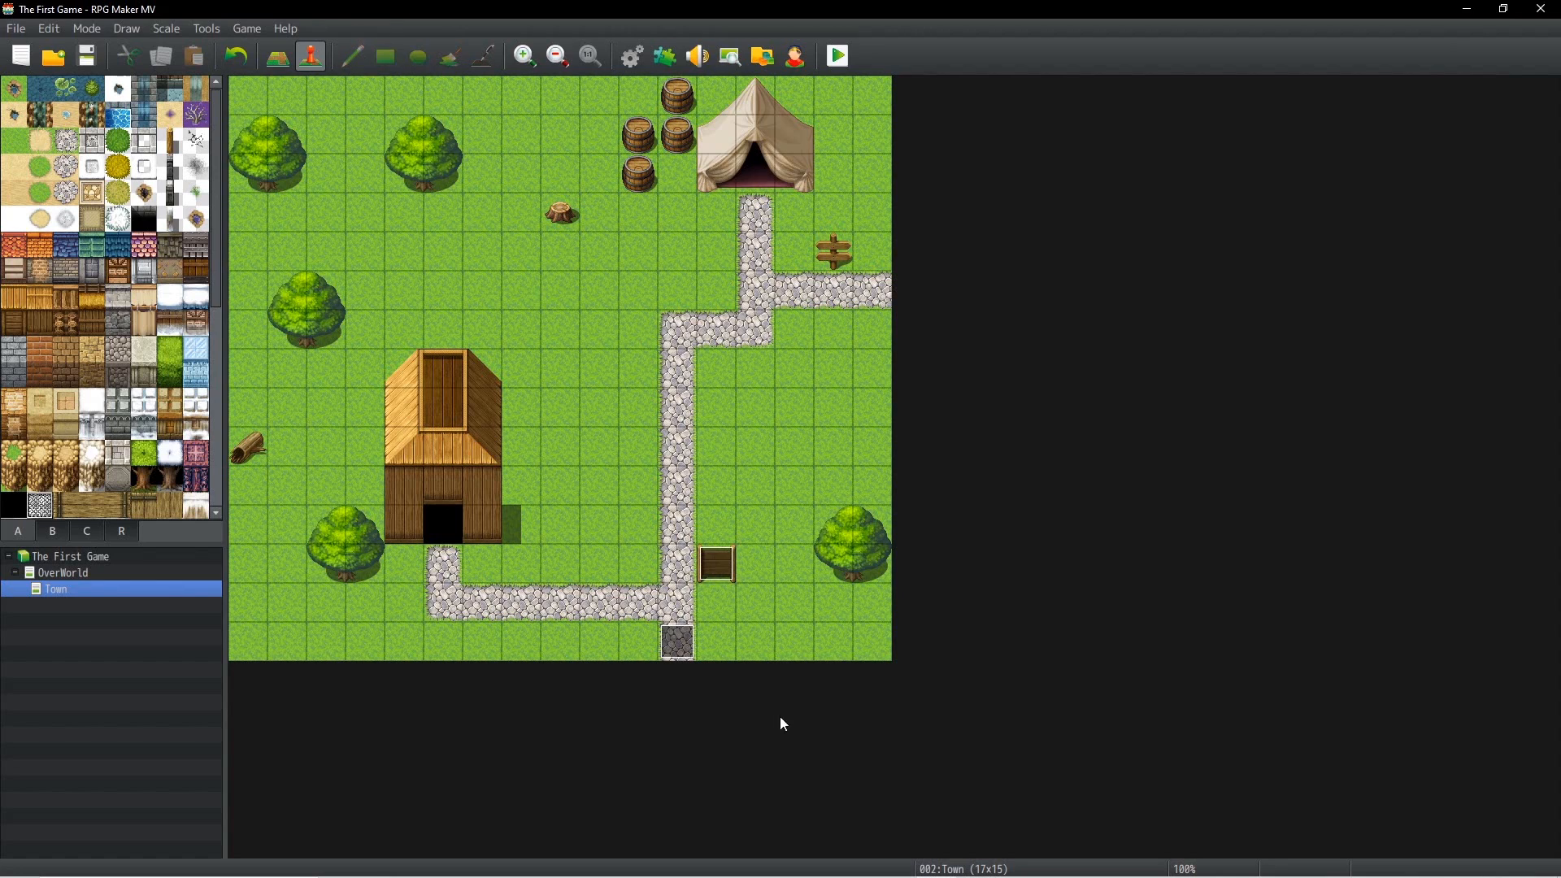
{"action": "double_click", "coordinate": [707, 574]}
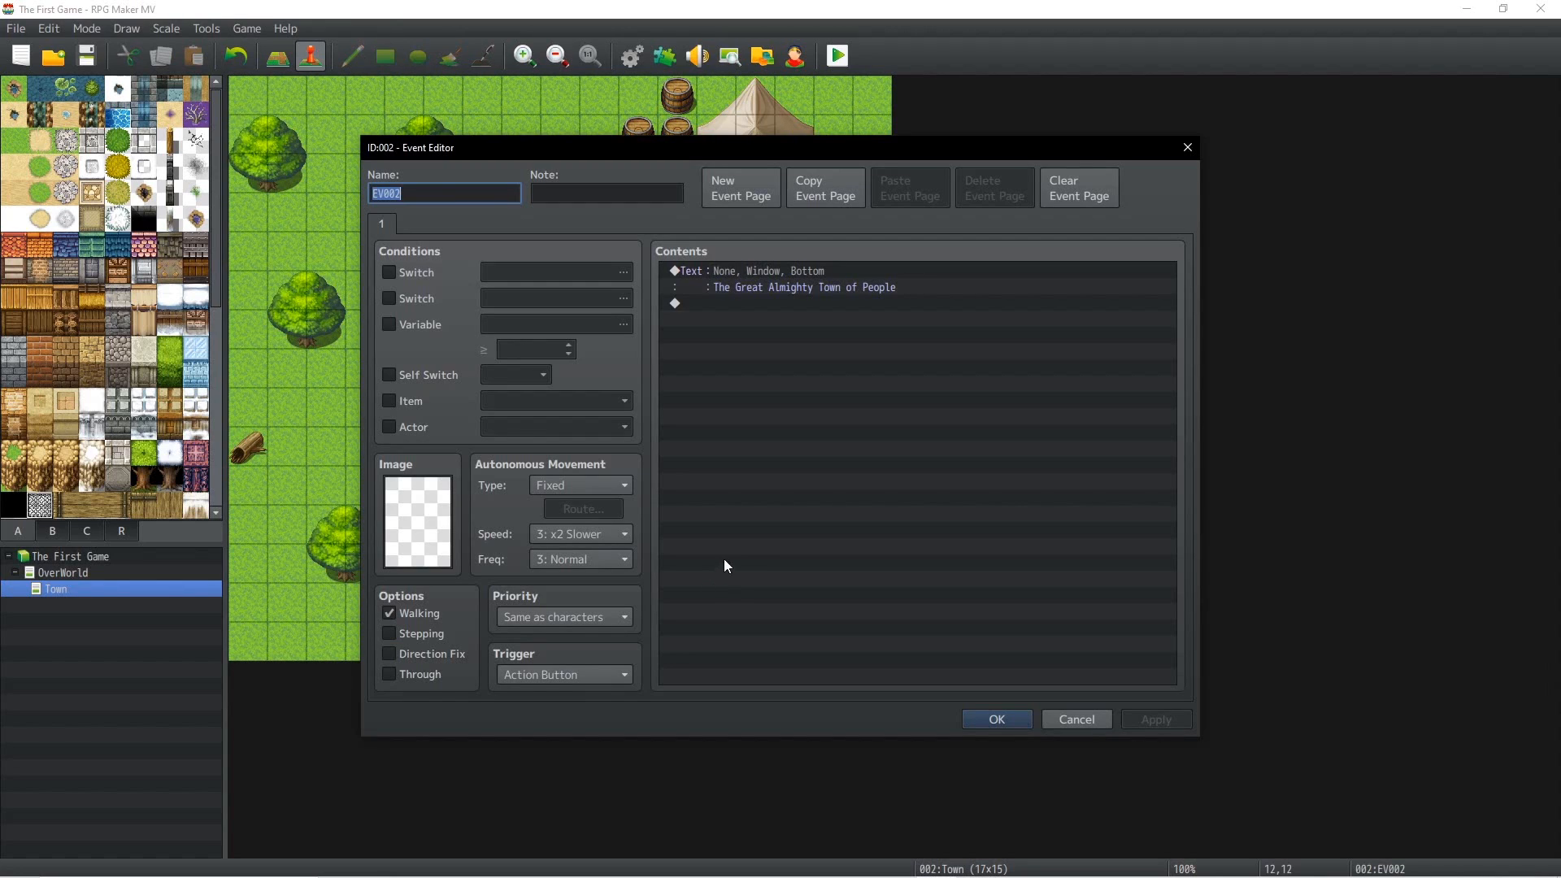
{"action": "left_click", "coordinate": [997, 720]}
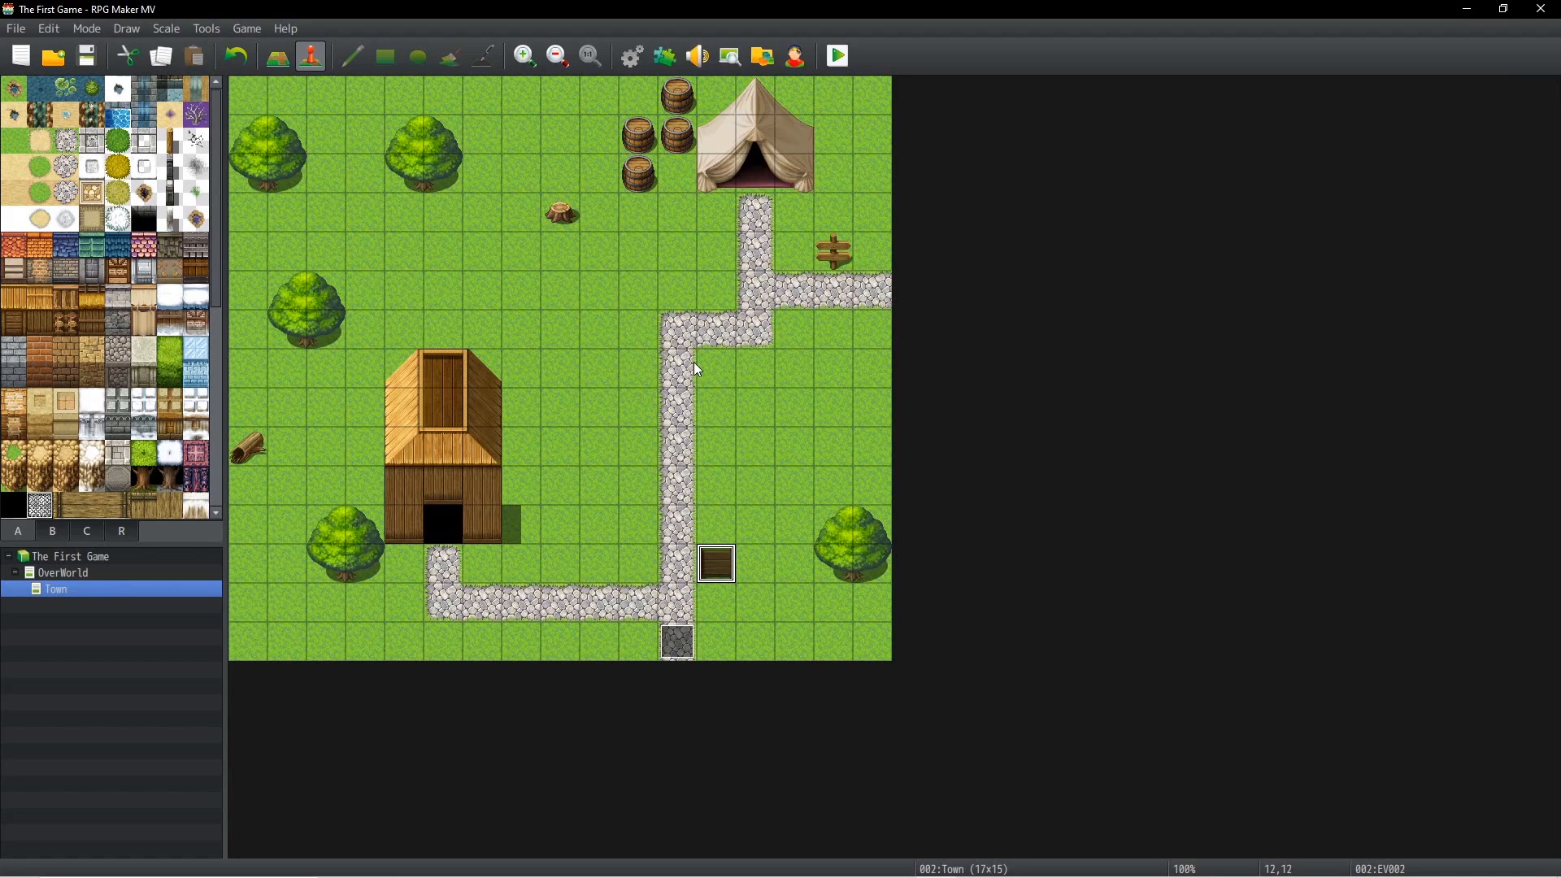
Step: Create a new map named Tent under Town, using the 0003 Inside tileset
{"action": "left_click", "coordinate": [753, 173]}
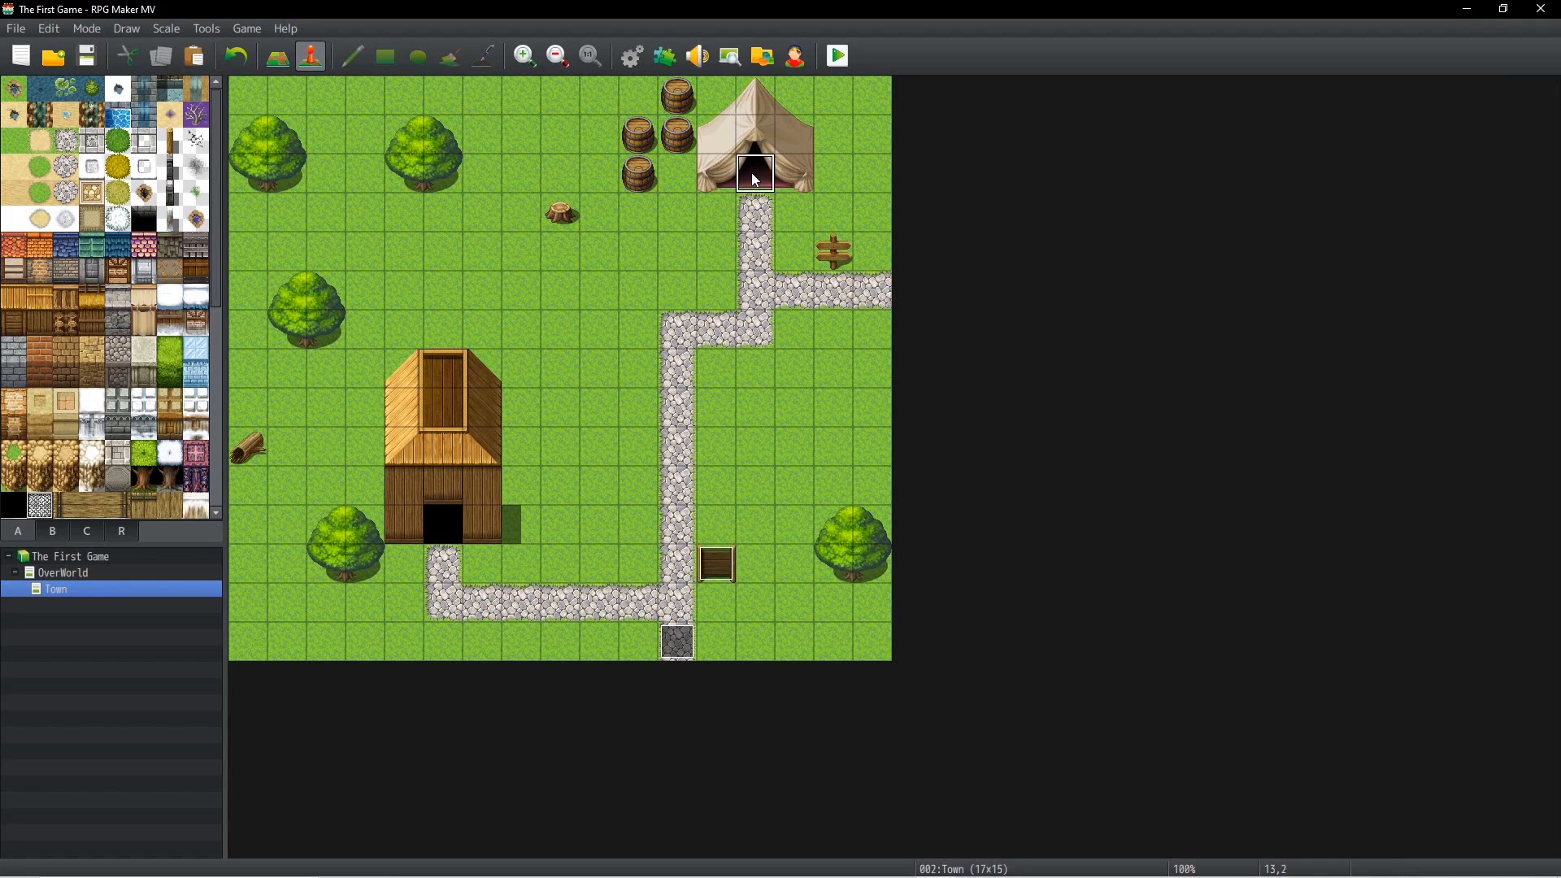
{"action": "right_click", "coordinate": [73, 590]}
{"action": "left_click", "coordinate": [133, 621]}
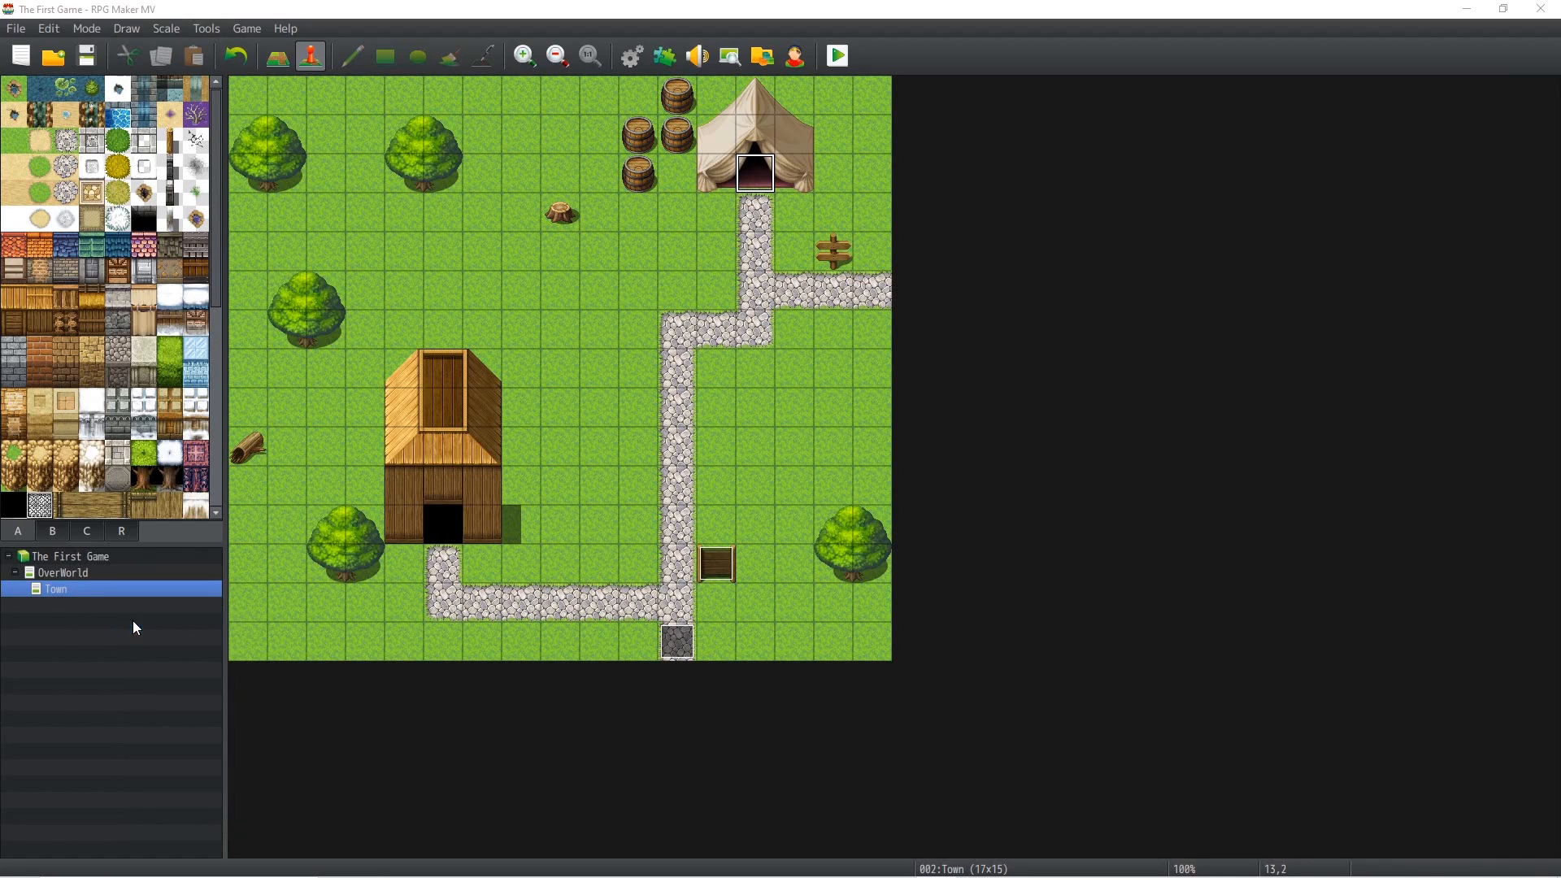
{"action": "type", "text": "Tent"}
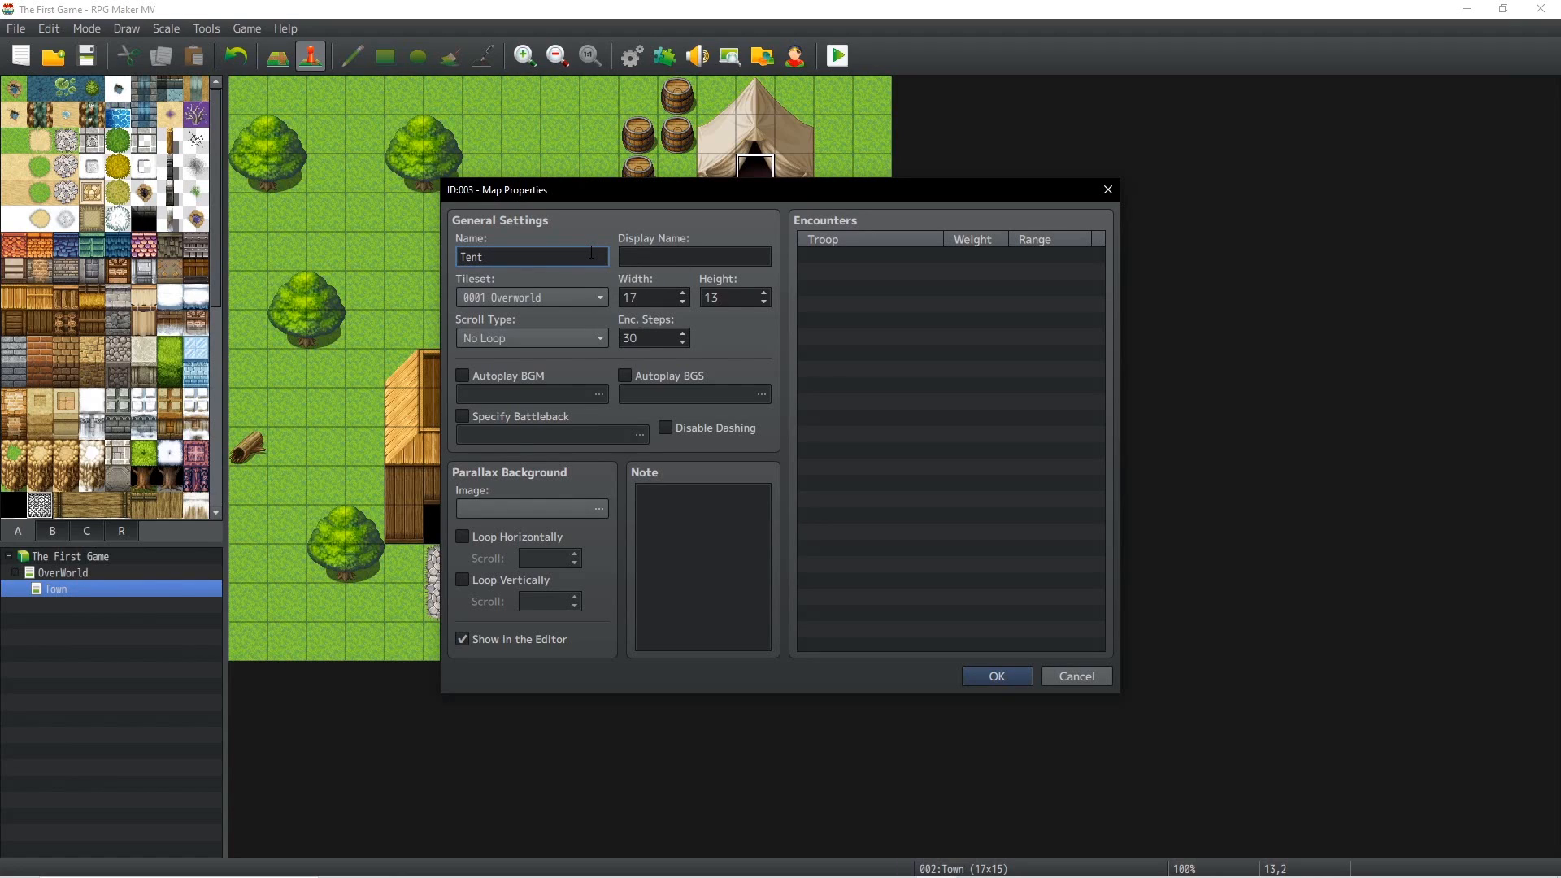
{"action": "left_click", "coordinate": [602, 297]}
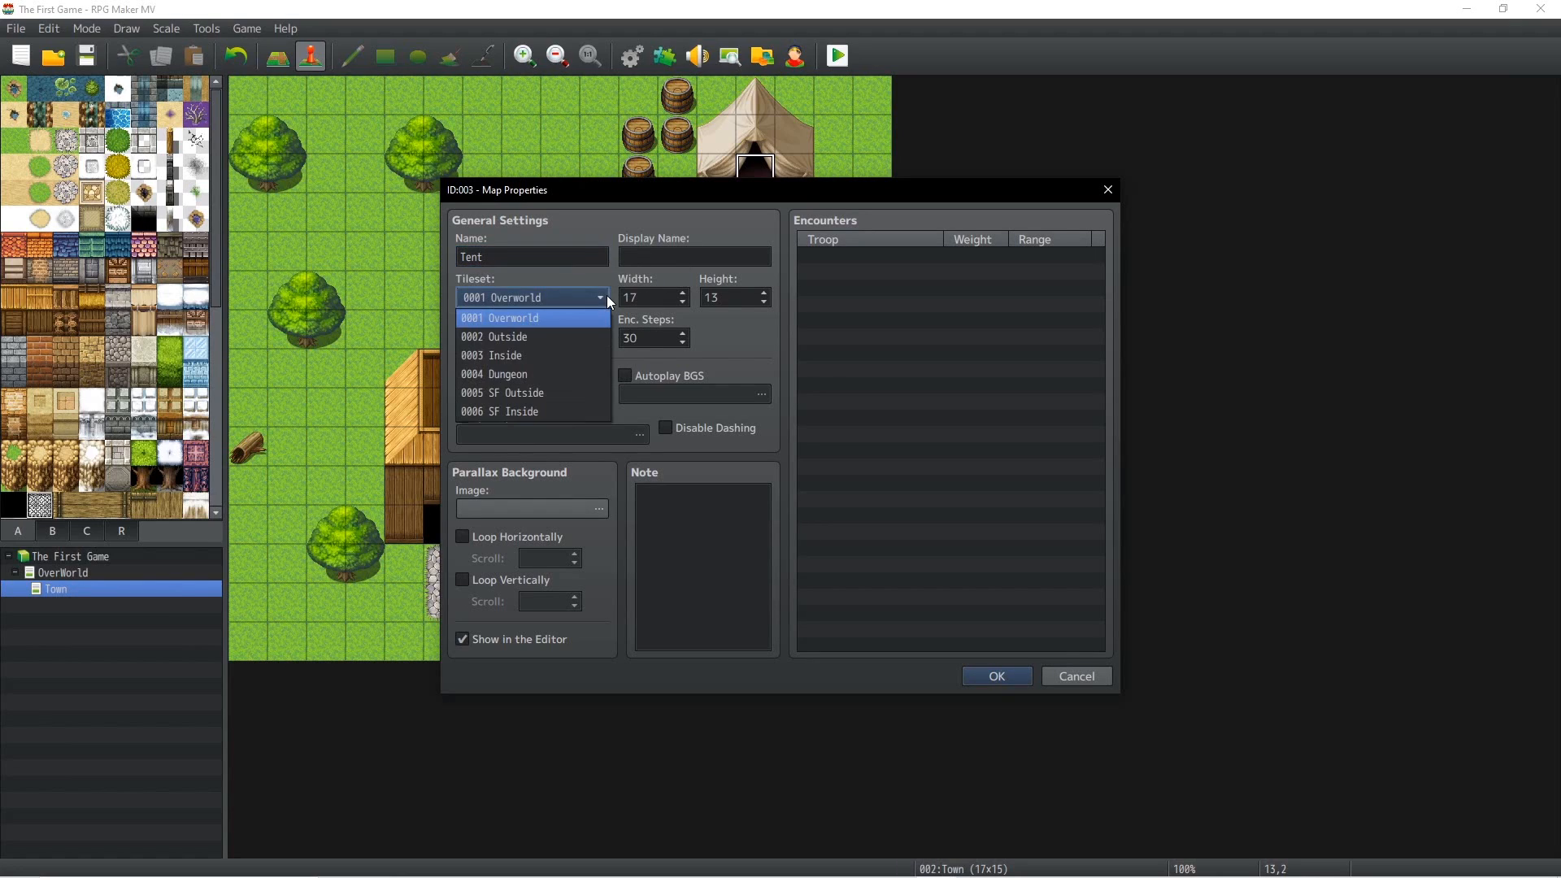
{"action": "left_click", "coordinate": [541, 362]}
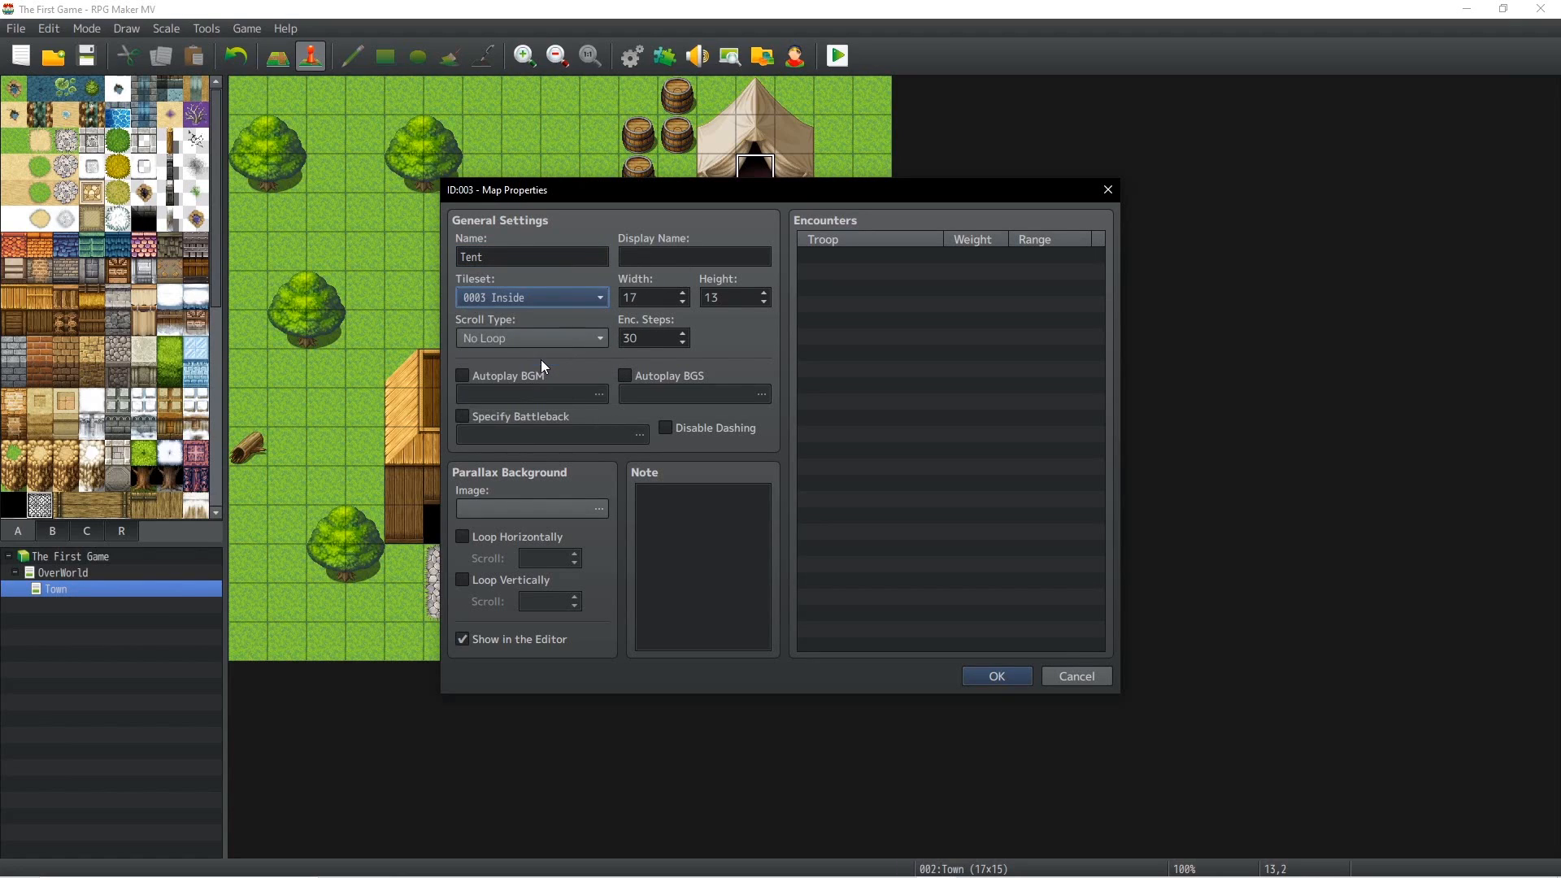
{"action": "left_click", "coordinate": [998, 677]}
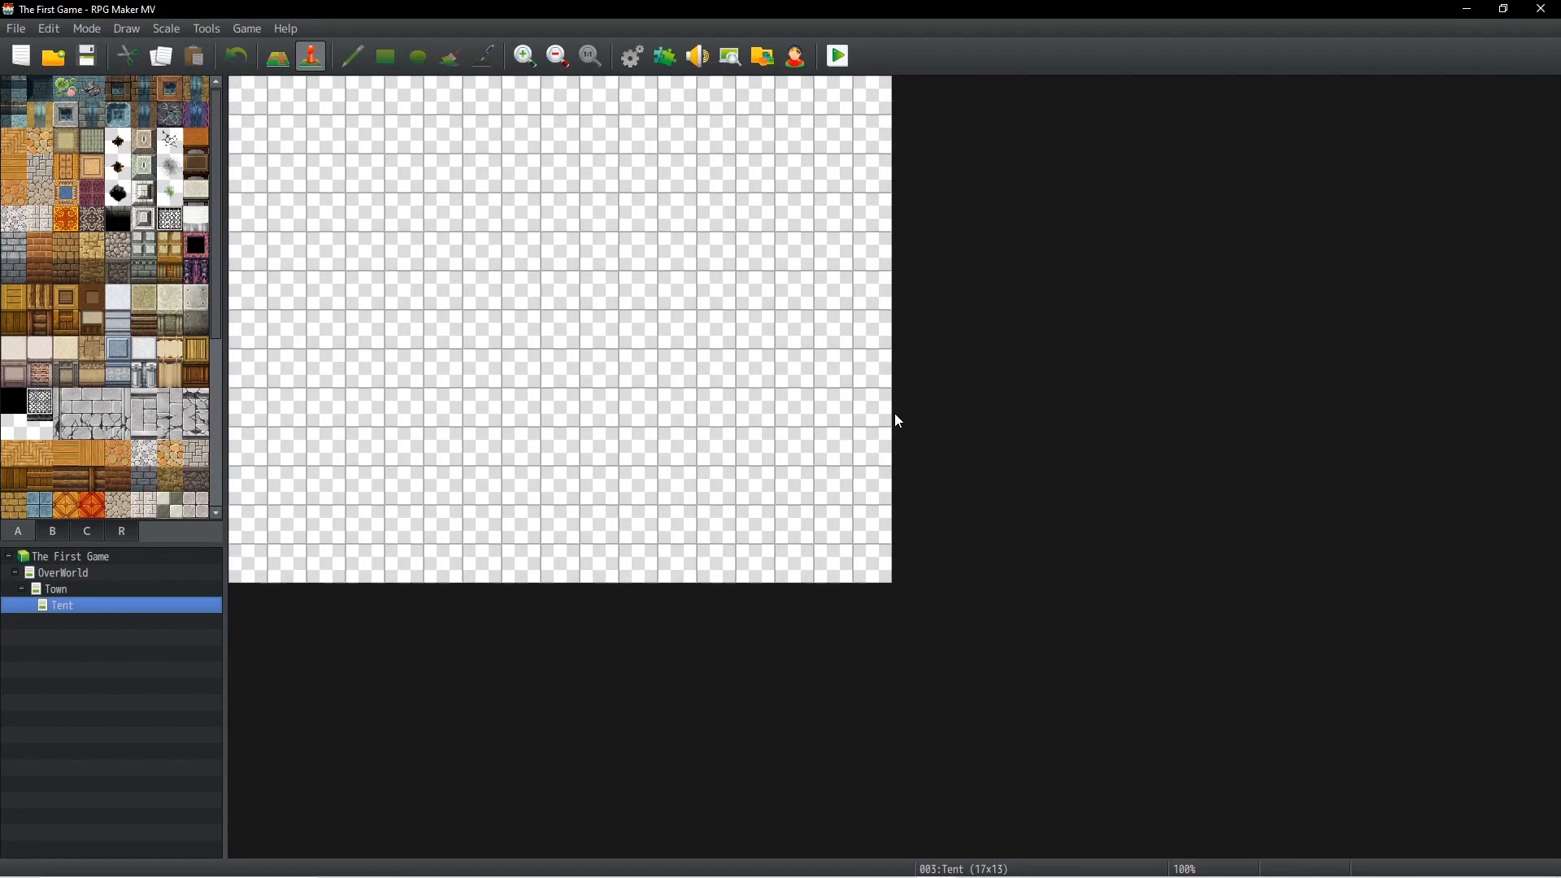
Step: Browse the Inside tileset's tile sheets for tiles suited to the tent interior
{"action": "left_click", "coordinate": [52, 533]}
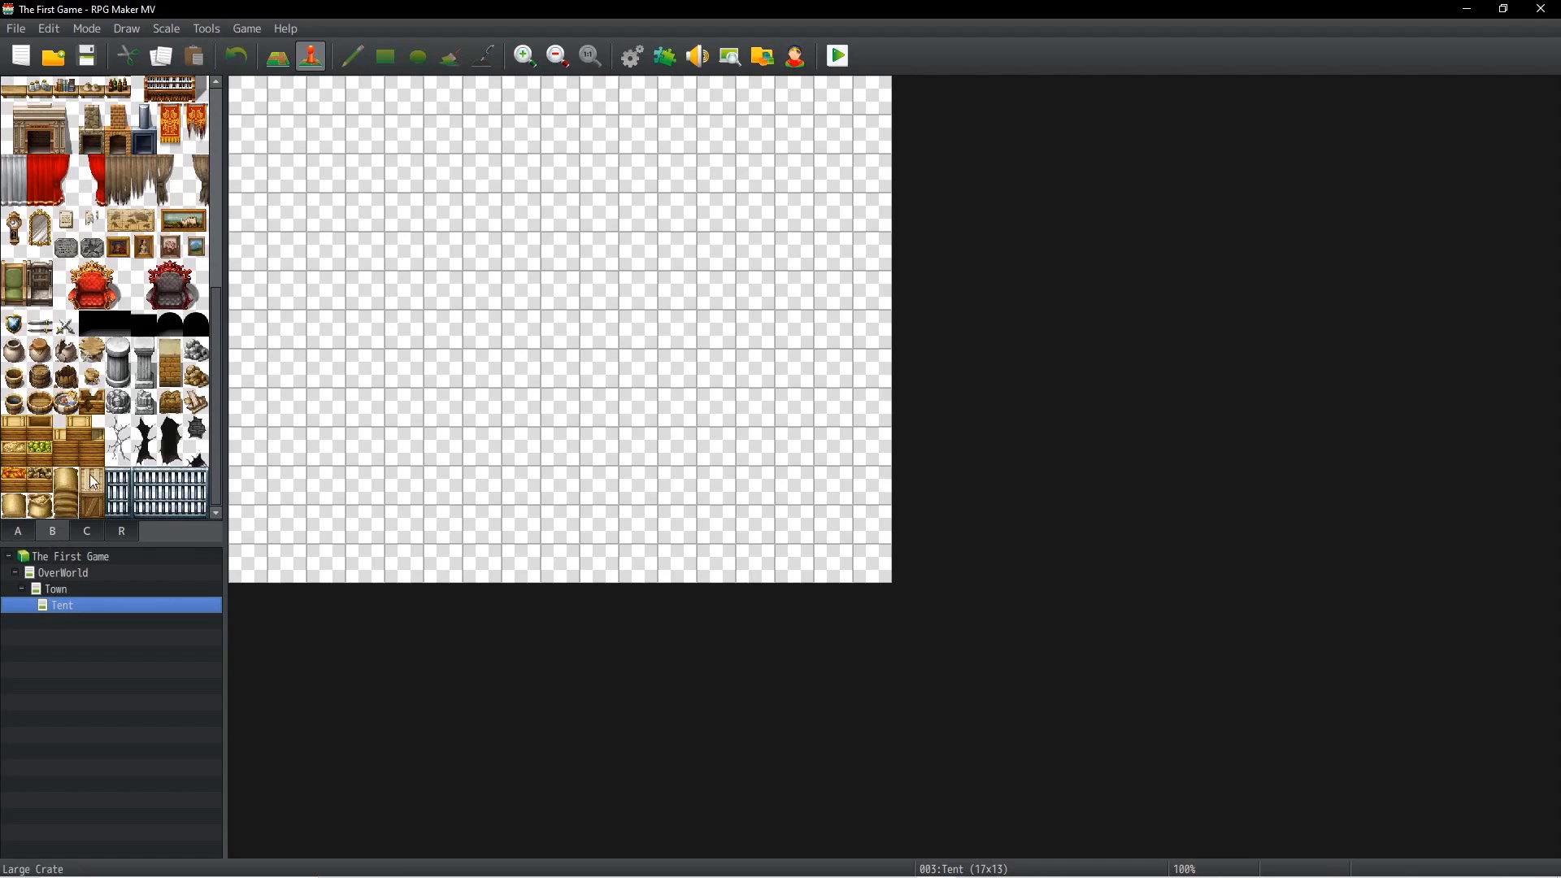
{"action": "left_click", "coordinate": [85, 534]}
{"action": "left_click", "coordinate": [30, 533]}
{"action": "scroll", "coordinate": [89, 392], "scroll_direction": "up", "scroll_amount": 5}
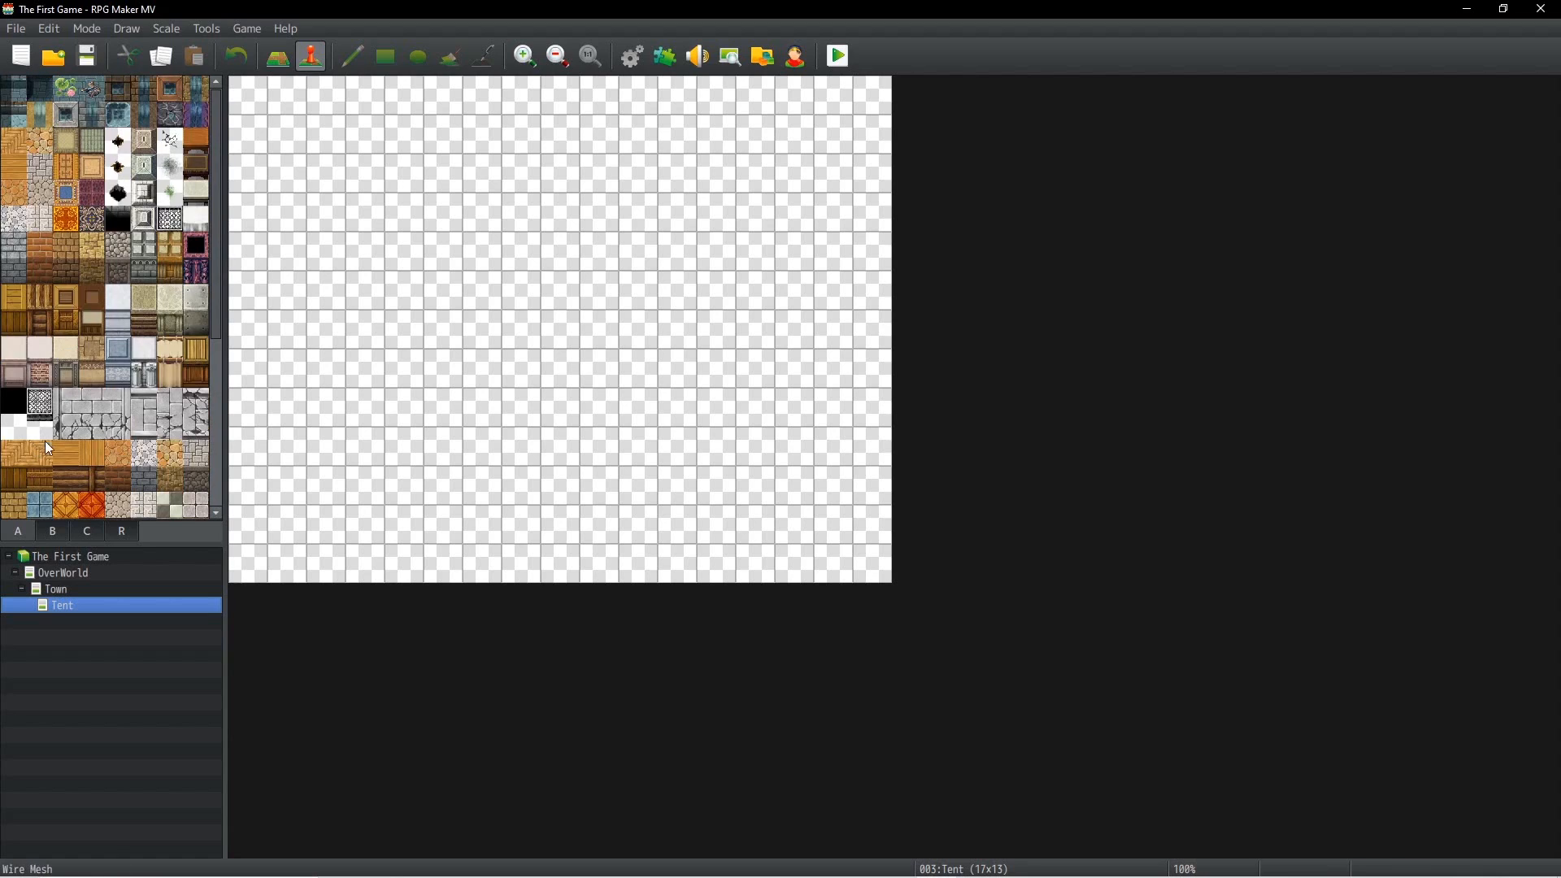
{"action": "left_click", "coordinate": [54, 532]}
{"action": "scroll", "coordinate": [128, 438], "scroll_direction": "down", "scroll_amount": 5}
{"action": "scroll", "coordinate": [129, 438], "scroll_direction": "up", "scroll_amount": 3}
{"action": "scroll", "coordinate": [129, 437], "scroll_direction": "down", "scroll_amount": 5}
Step: Try to paint Wall O (Tent) tiles with the rectangle tool across the lower rows of the Tent map
{"action": "left_click", "coordinate": [17, 533]}
{"action": "left_click", "coordinate": [170, 375]}
{"action": "key", "text": "F5"}
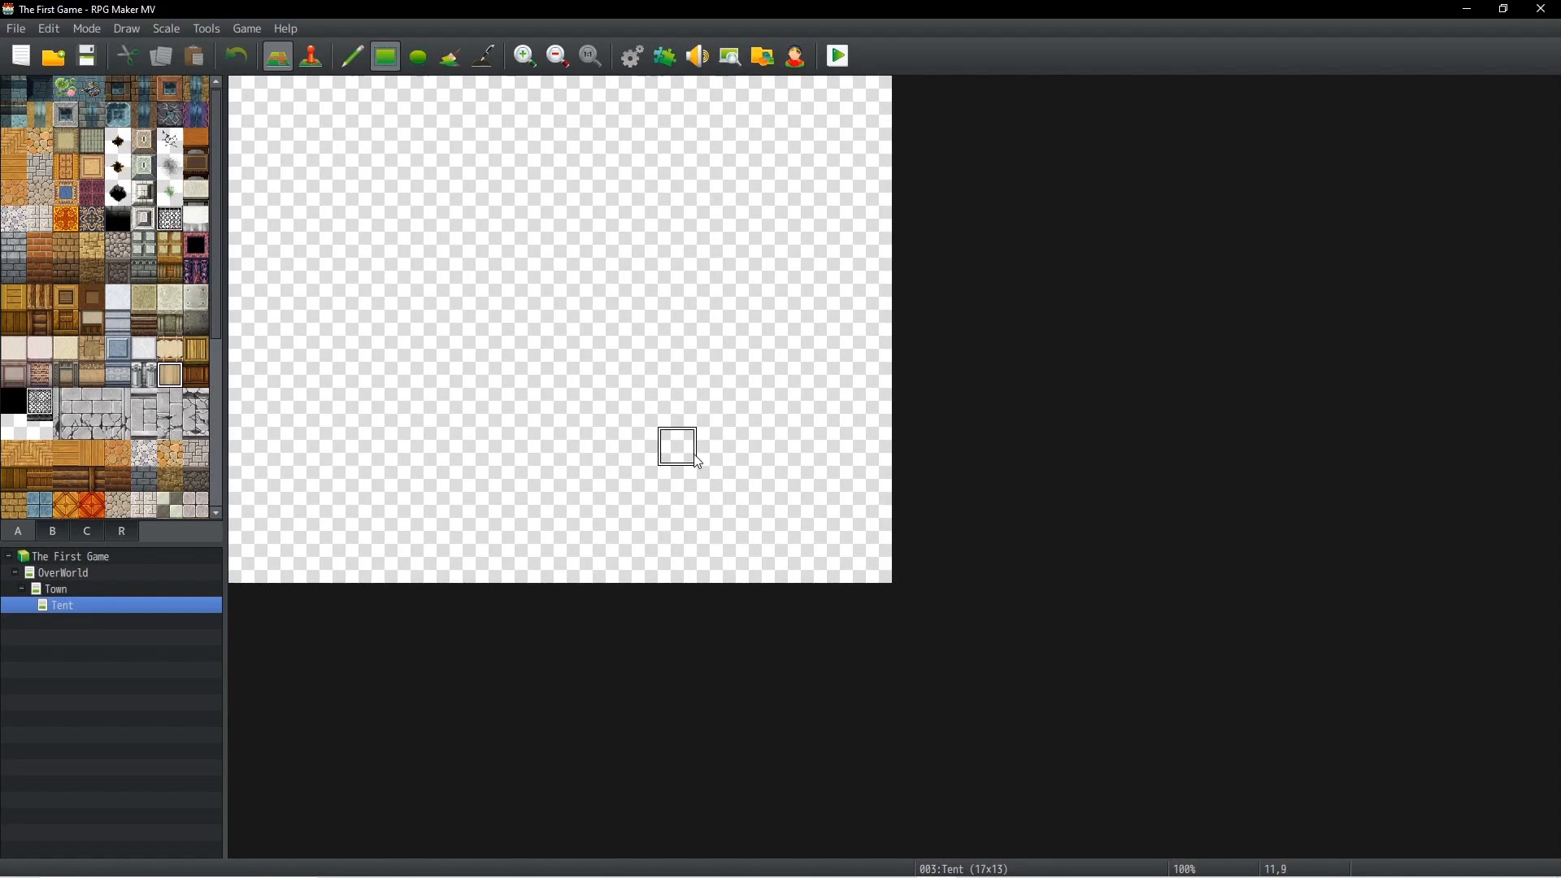
{"action": "left_click_drag", "start_coordinate": [681, 521], "coordinate": [784, 511]}
{"action": "left_click_drag", "start_coordinate": [683, 488], "coordinate": [779, 483]}
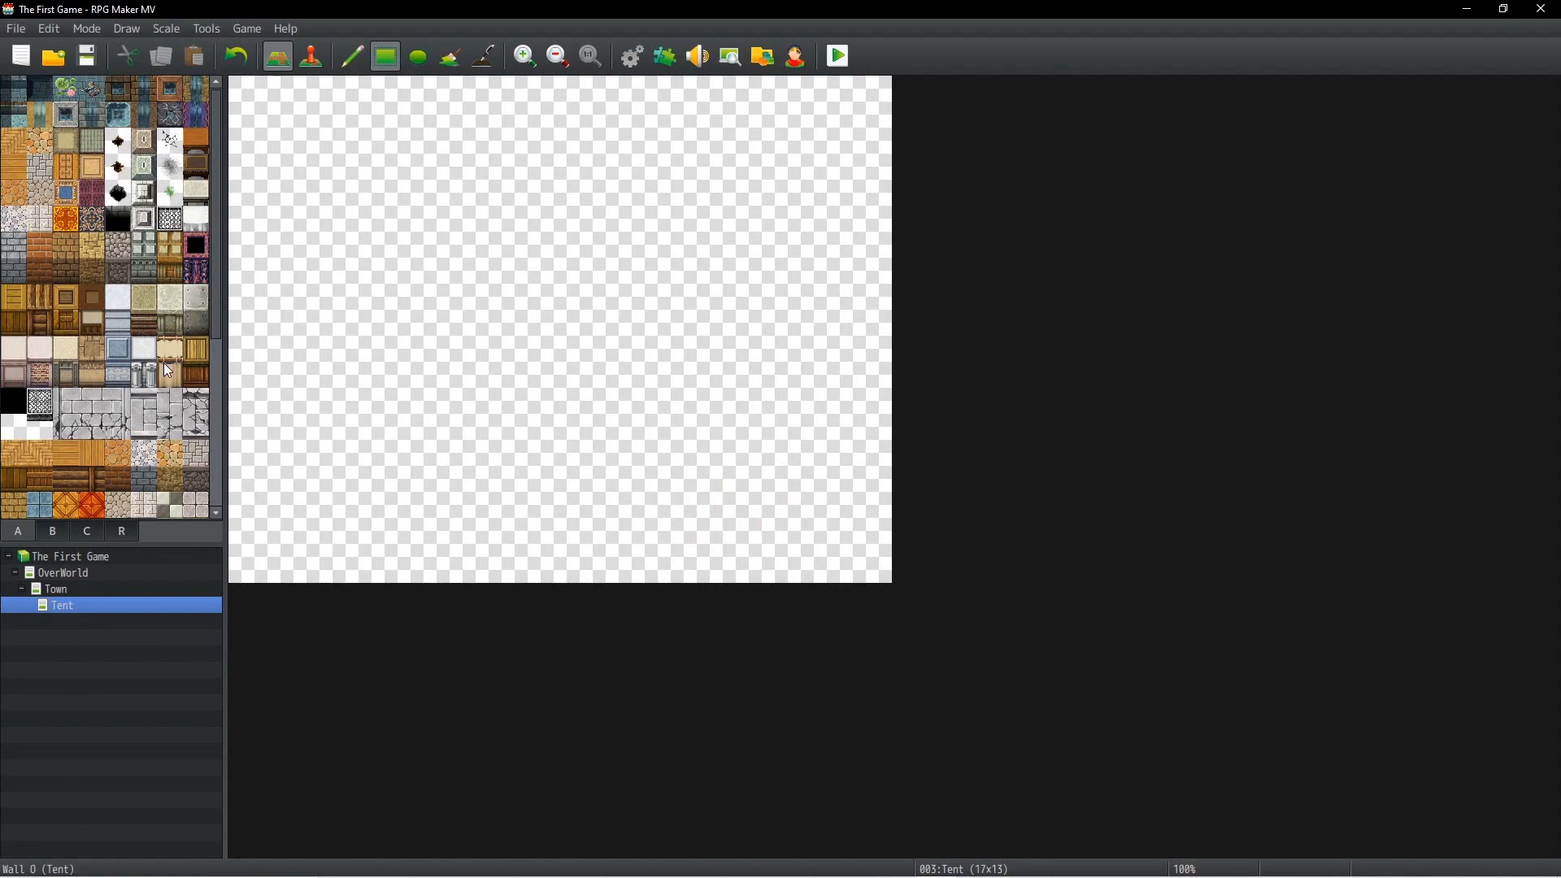
Step: Paint the tent's back wall across rows 1–2 and a tent ceiling border around the room with a gap at tile 8,10
{"action": "mouse_move", "coordinate": [404, 136]}
{"action": "left_mouse_down"}
{"action": "mouse_move", "coordinate": [729, 176]}
{"action": "mouse_move", "coordinate": [716, 174]}
{"action": "left_mouse_up"}
{"action": "left_click", "coordinate": [170, 351]}
{"action": "mouse_move", "coordinate": [405, 95]}
{"action": "left_mouse_down"}
{"action": "mouse_move", "coordinate": [756, 95]}
{"action": "mouse_move", "coordinate": [756, 447]}
{"action": "mouse_move", "coordinate": [365, 446]}
{"action": "mouse_move", "coordinate": [436, 452]}
{"action": "mouse_move", "coordinate": [482, 485]}
{"action": "left_mouse_up"}
{"action": "left_click_drag", "start_coordinate": [717, 446], "coordinate": [678, 447]}
{"action": "left_click_drag", "start_coordinate": [677, 486], "coordinate": [638, 485]}
{"action": "left_click", "coordinate": [521, 486]}
{"action": "left_click", "coordinate": [599, 486]}
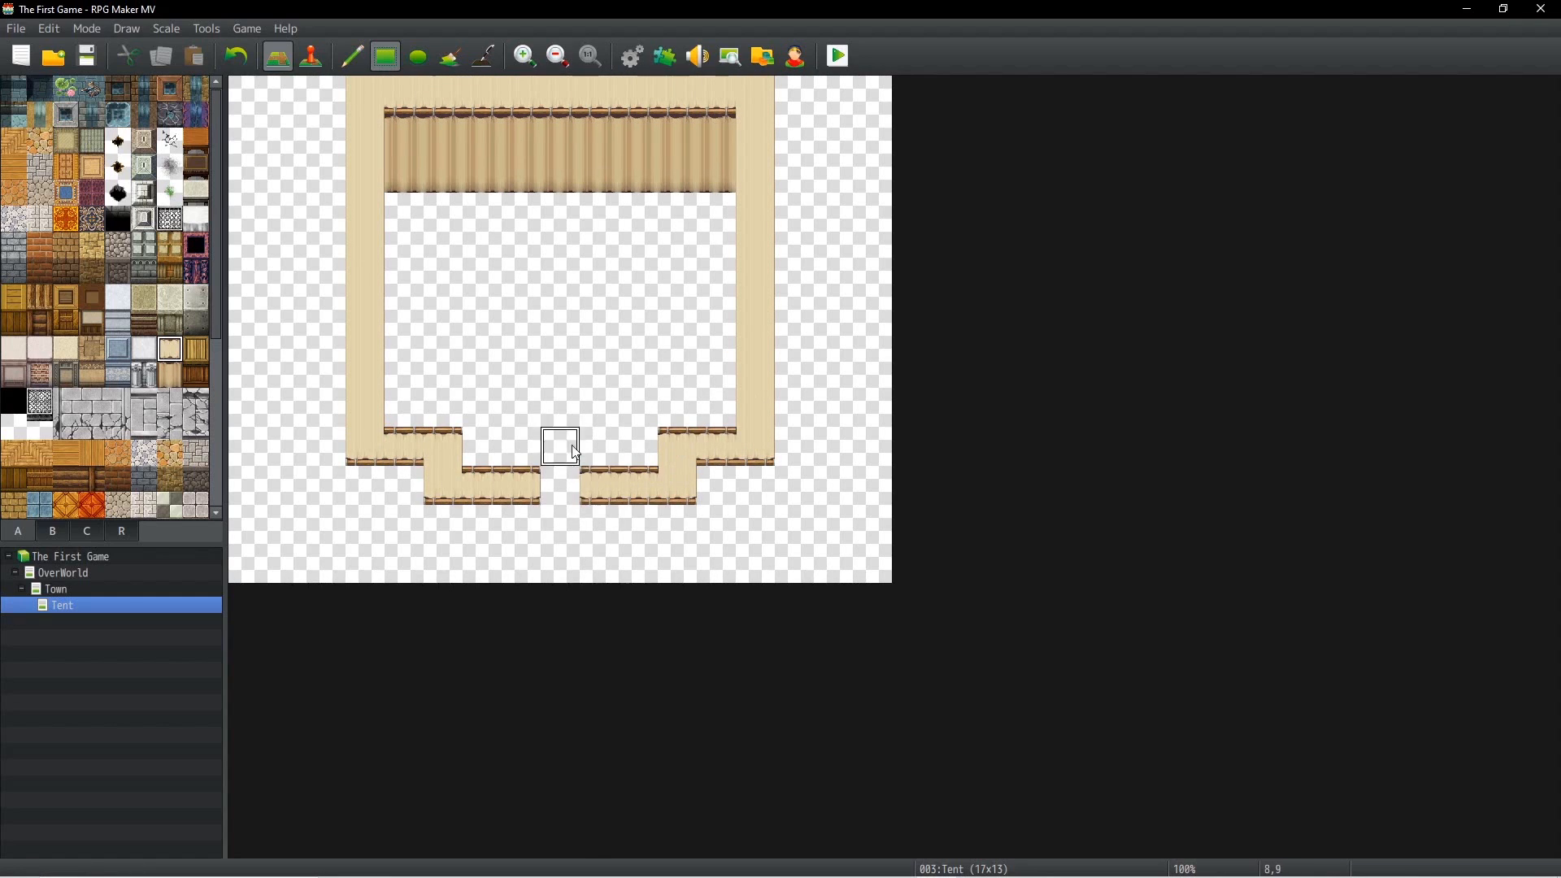
Step: Fill the tent's interior and entrance with the wooden plank floor tile
{"action": "left_click", "coordinate": [14, 167]}
{"action": "left_click_drag", "start_coordinate": [402, 212], "coordinate": [717, 408]}
{"action": "left_click_drag", "start_coordinate": [479, 447], "coordinate": [614, 463]}
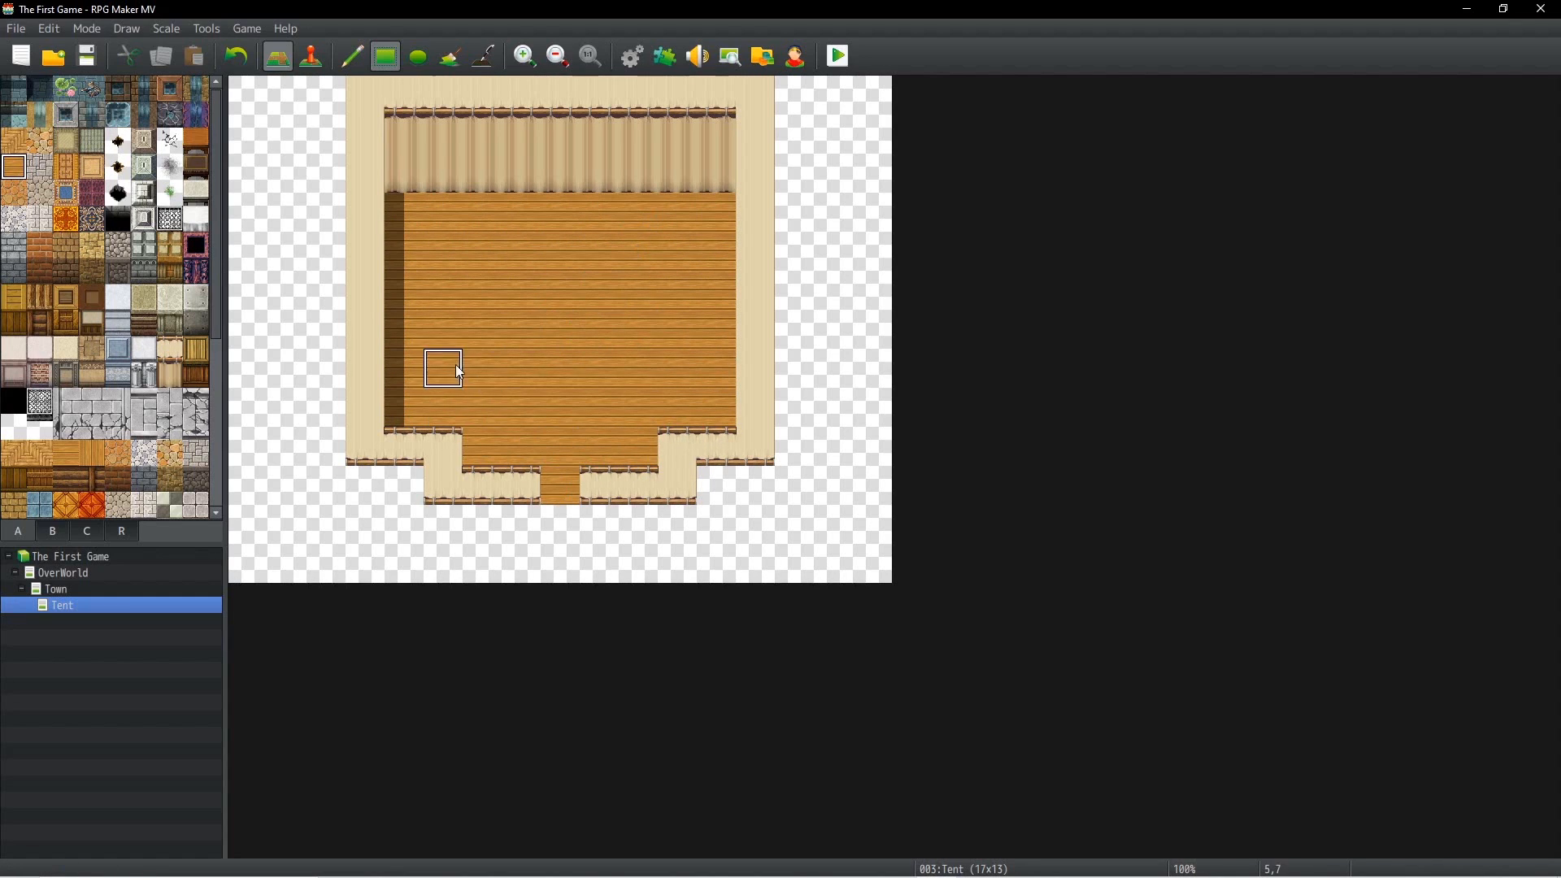
Step: Place the bed with the dark green blanket near the tent's right wall at tiles 11,4 to 11,5
{"action": "left_click", "coordinate": [61, 531]}
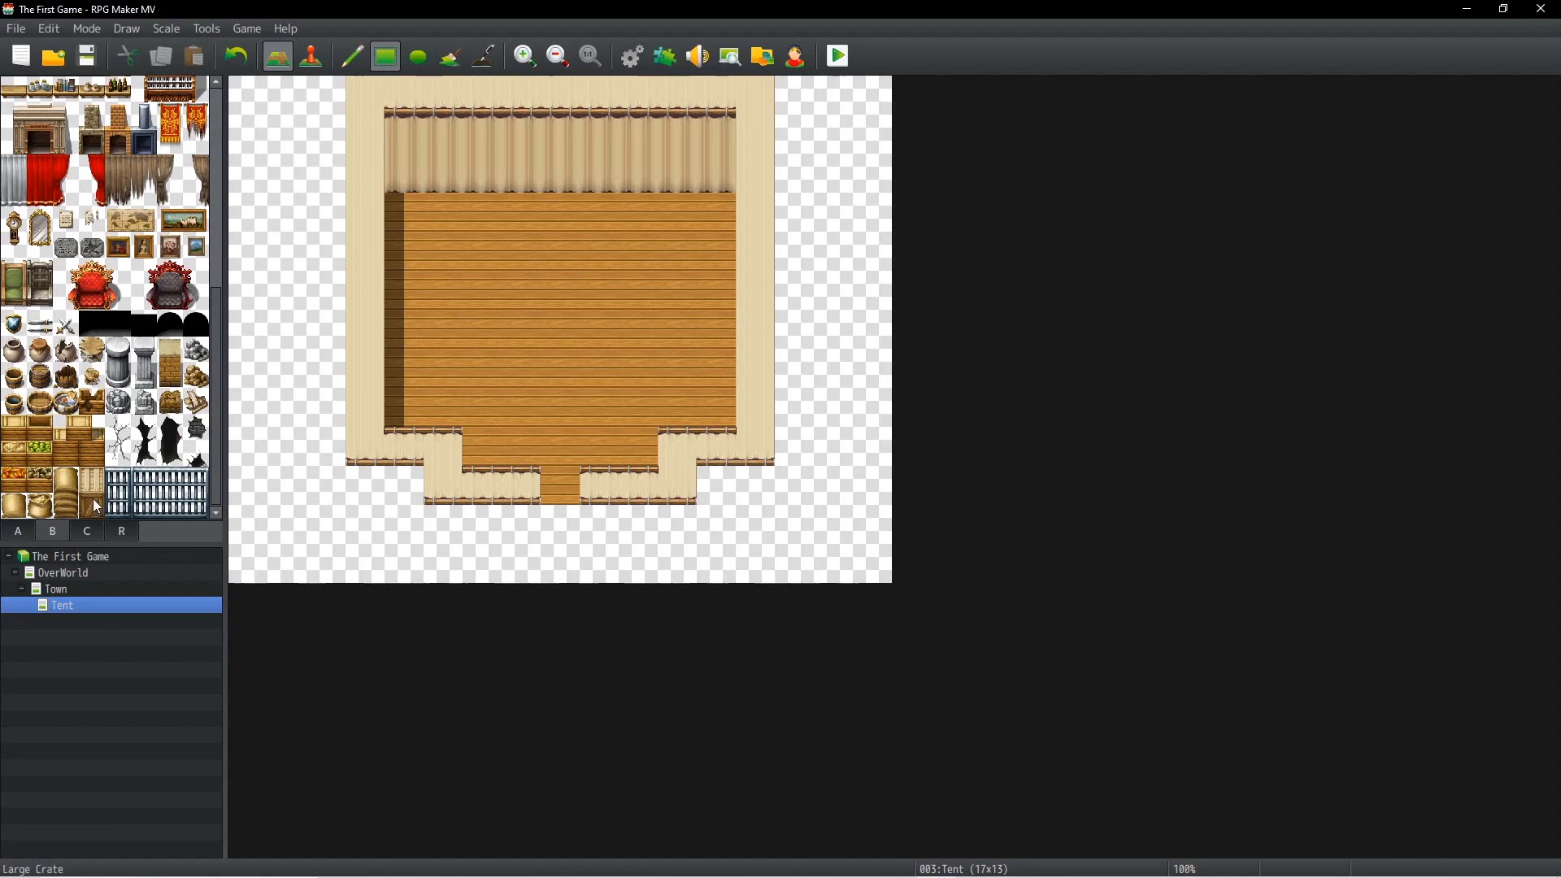
{"action": "scroll", "coordinate": [99, 488], "scroll_direction": "up", "scroll_amount": 5}
{"action": "left_click", "coordinate": [144, 298]}
{"action": "left_click", "coordinate": [674, 268]}
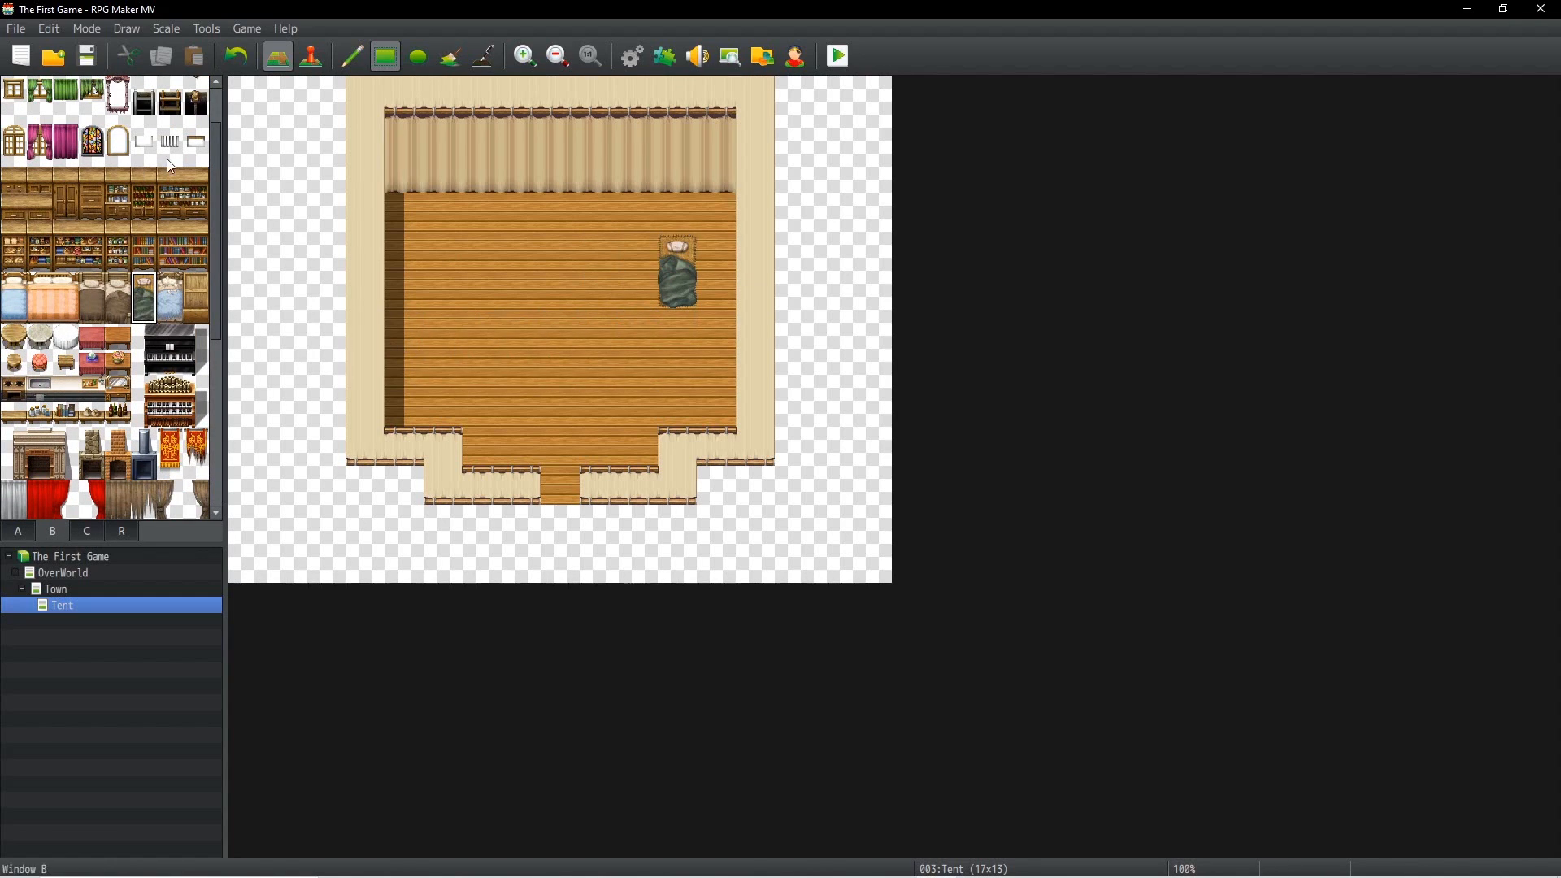
Step: Place two small wooden chests at tiles 4,3 and 5,3 and the rope-like item at tile 12,3
{"action": "left_click", "coordinate": [87, 531]}
{"action": "left_click", "coordinate": [73, 382]}
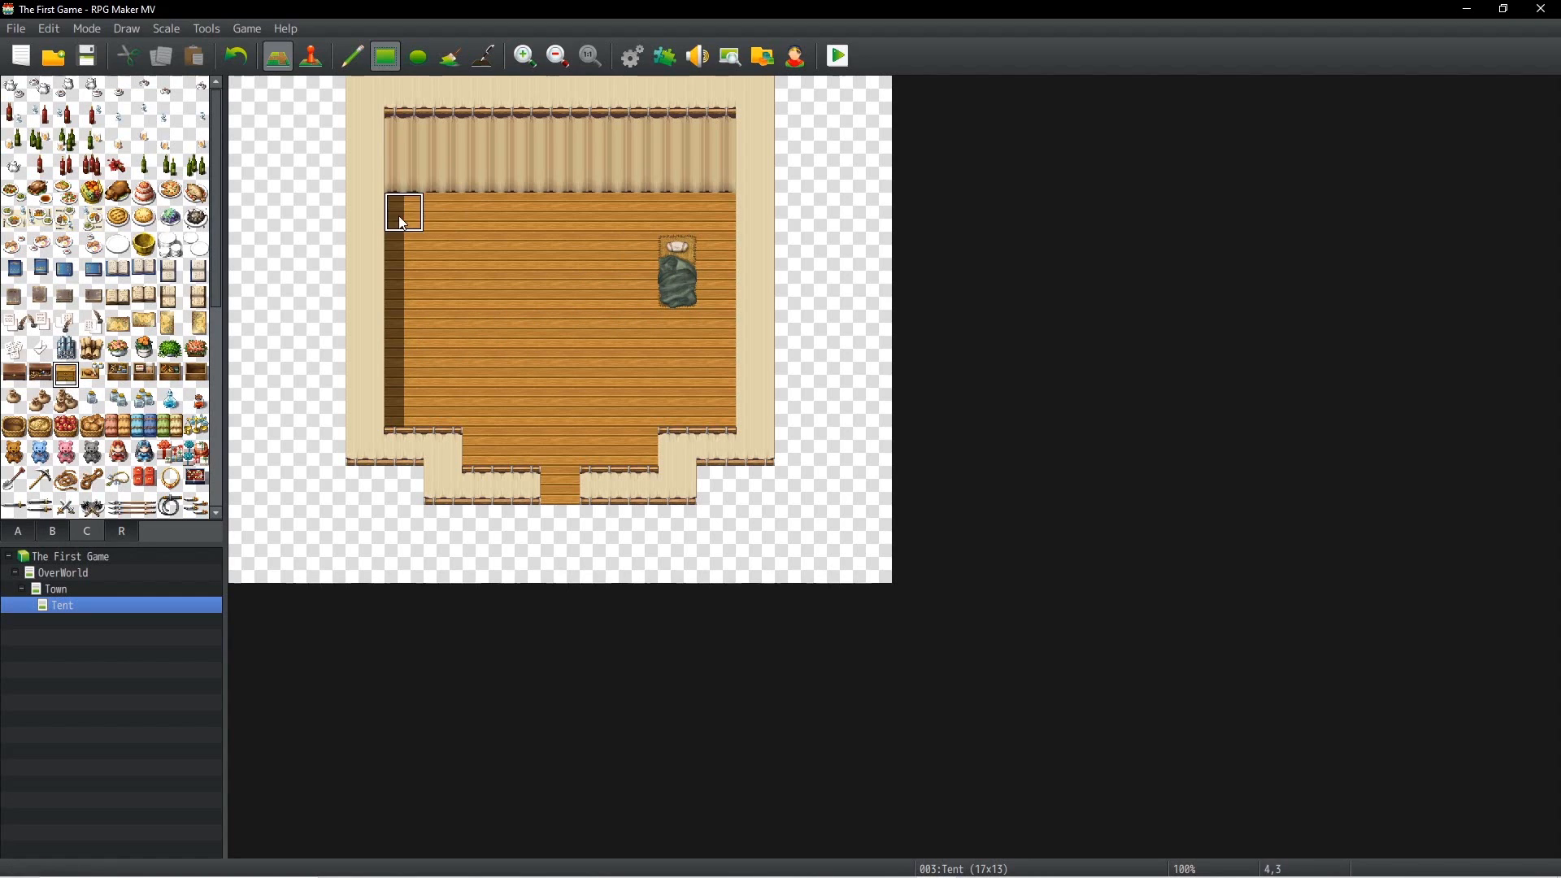
{"action": "left_click_drag", "start_coordinate": [399, 217], "coordinate": [446, 214]}
{"action": "scroll", "coordinate": [41, 390], "scroll_direction": "down", "scroll_amount": 2}
{"action": "left_click", "coordinate": [91, 381]}
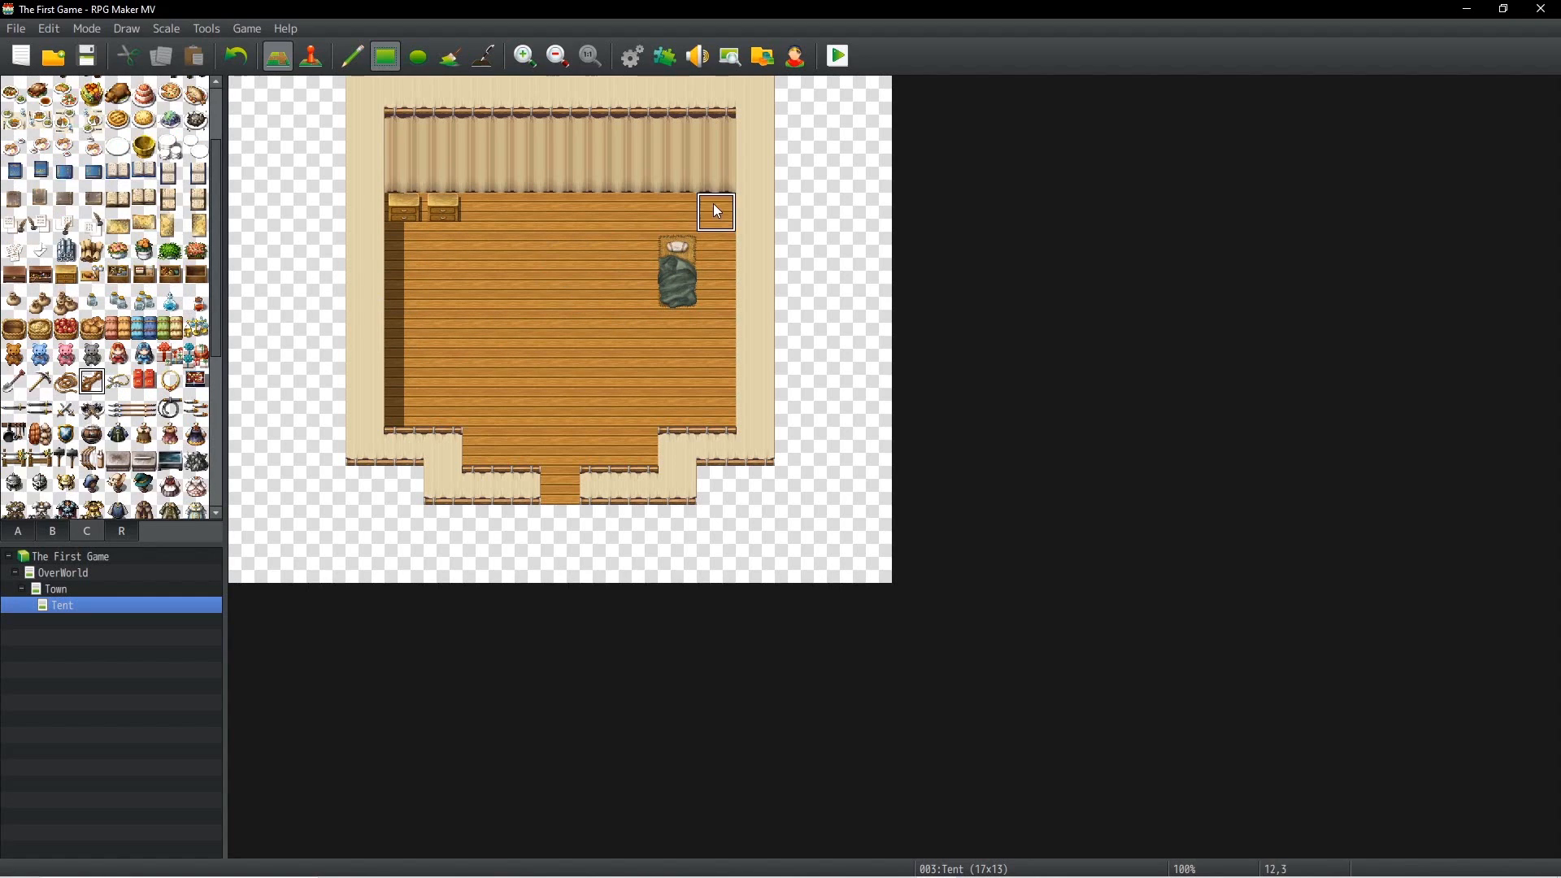
{"action": "left_click", "coordinate": [714, 207]}
Step: Place a black hole tile on the tent floor at tile 5,7
{"action": "scroll", "coordinate": [104, 452], "scroll_direction": "down", "scroll_amount": 4}
{"action": "left_click", "coordinate": [52, 531]}
{"action": "left_click", "coordinate": [18, 531]}
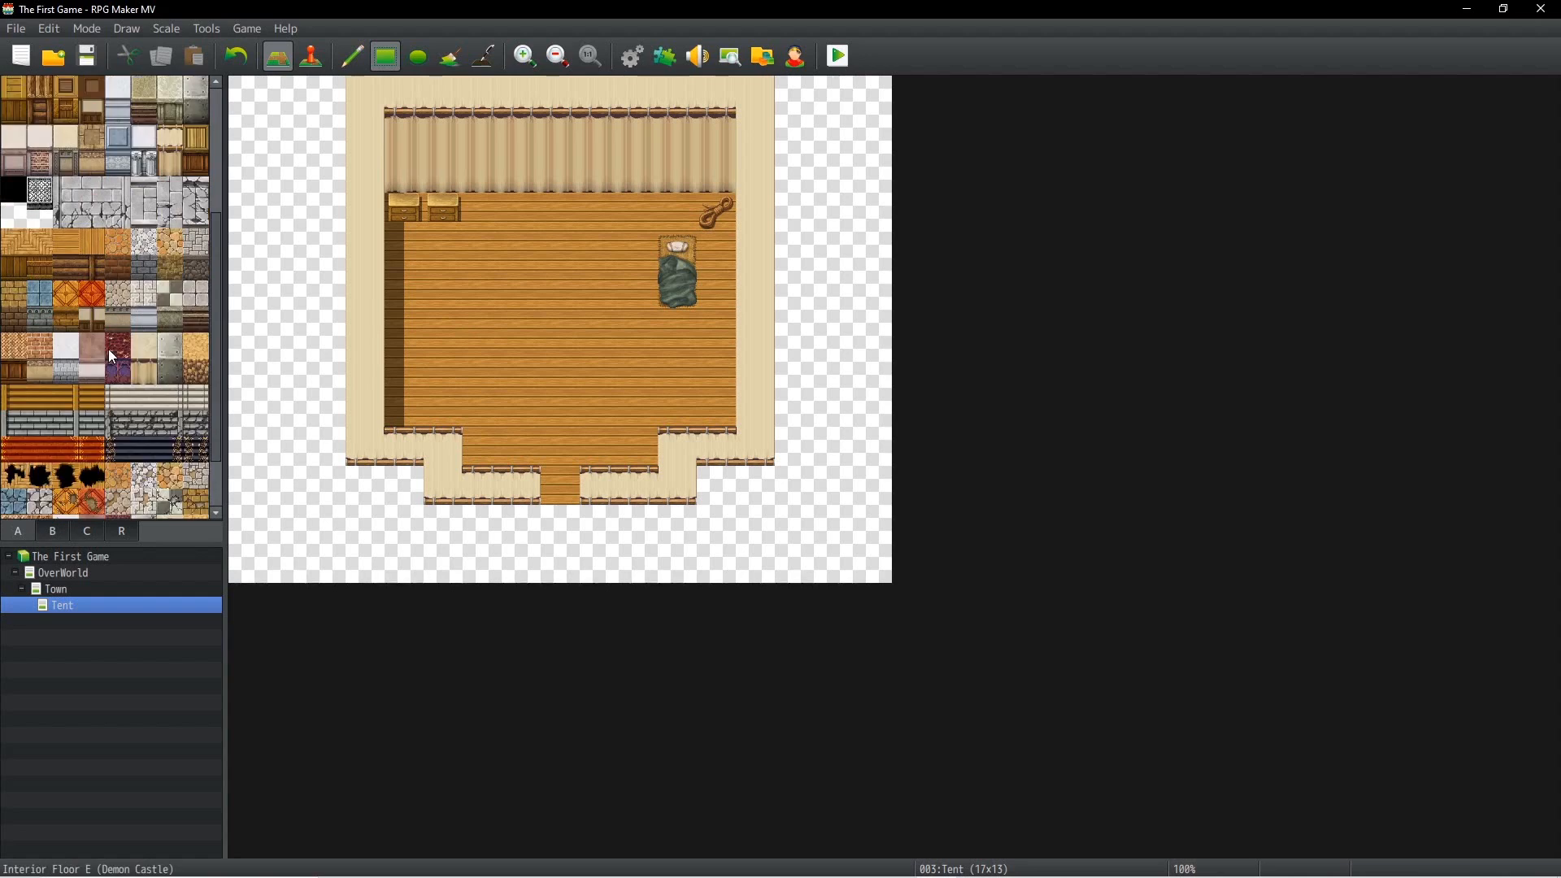
{"action": "scroll", "coordinate": [109, 349], "scroll_direction": "down", "scroll_amount": 3}
{"action": "left_click", "coordinate": [66, 402]}
{"action": "left_click", "coordinate": [443, 368]}
Step: Look through the Inside tileset's A, B and C tile sheets for more tent decorations
{"action": "scroll", "coordinate": [84, 356], "scroll_direction": "up", "scroll_amount": 5}
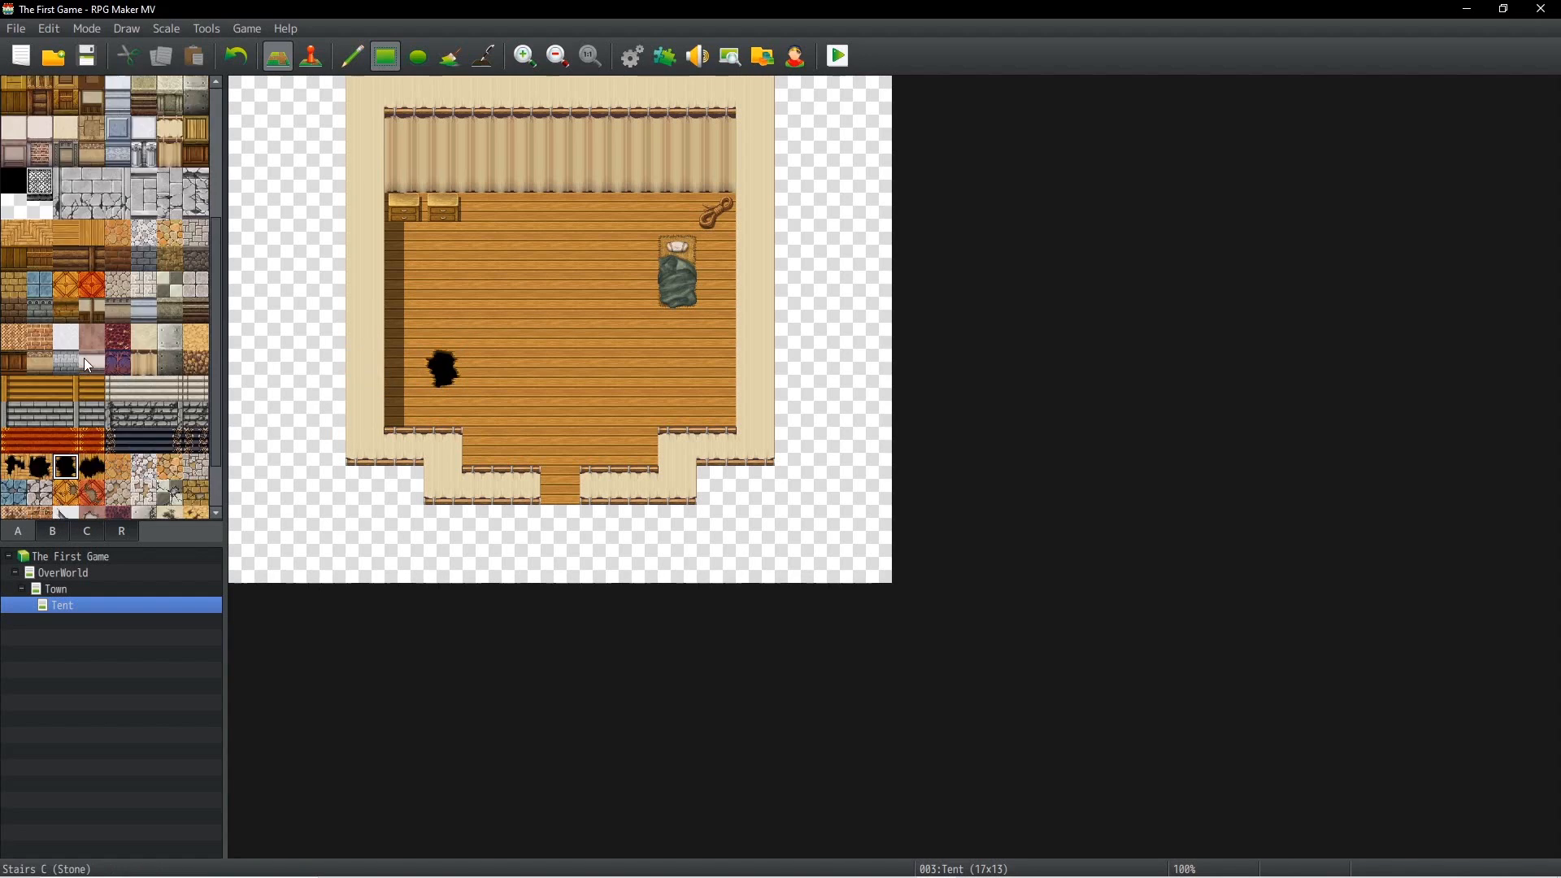
{"action": "scroll", "coordinate": [208, 272], "scroll_direction": "down", "scroll_amount": 5}
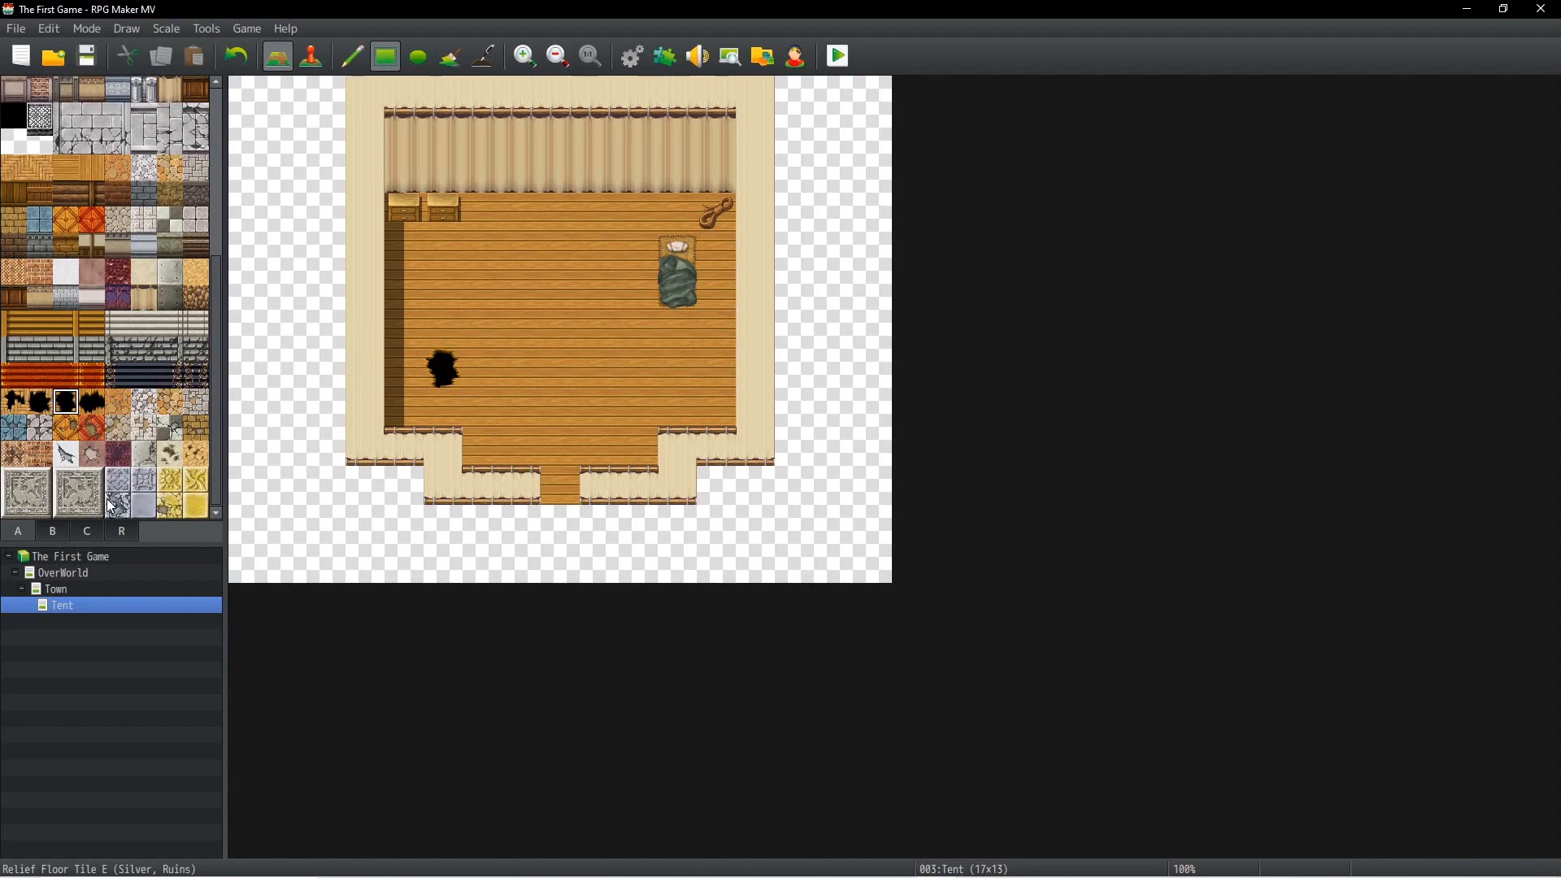
{"action": "left_click", "coordinate": [52, 531]}
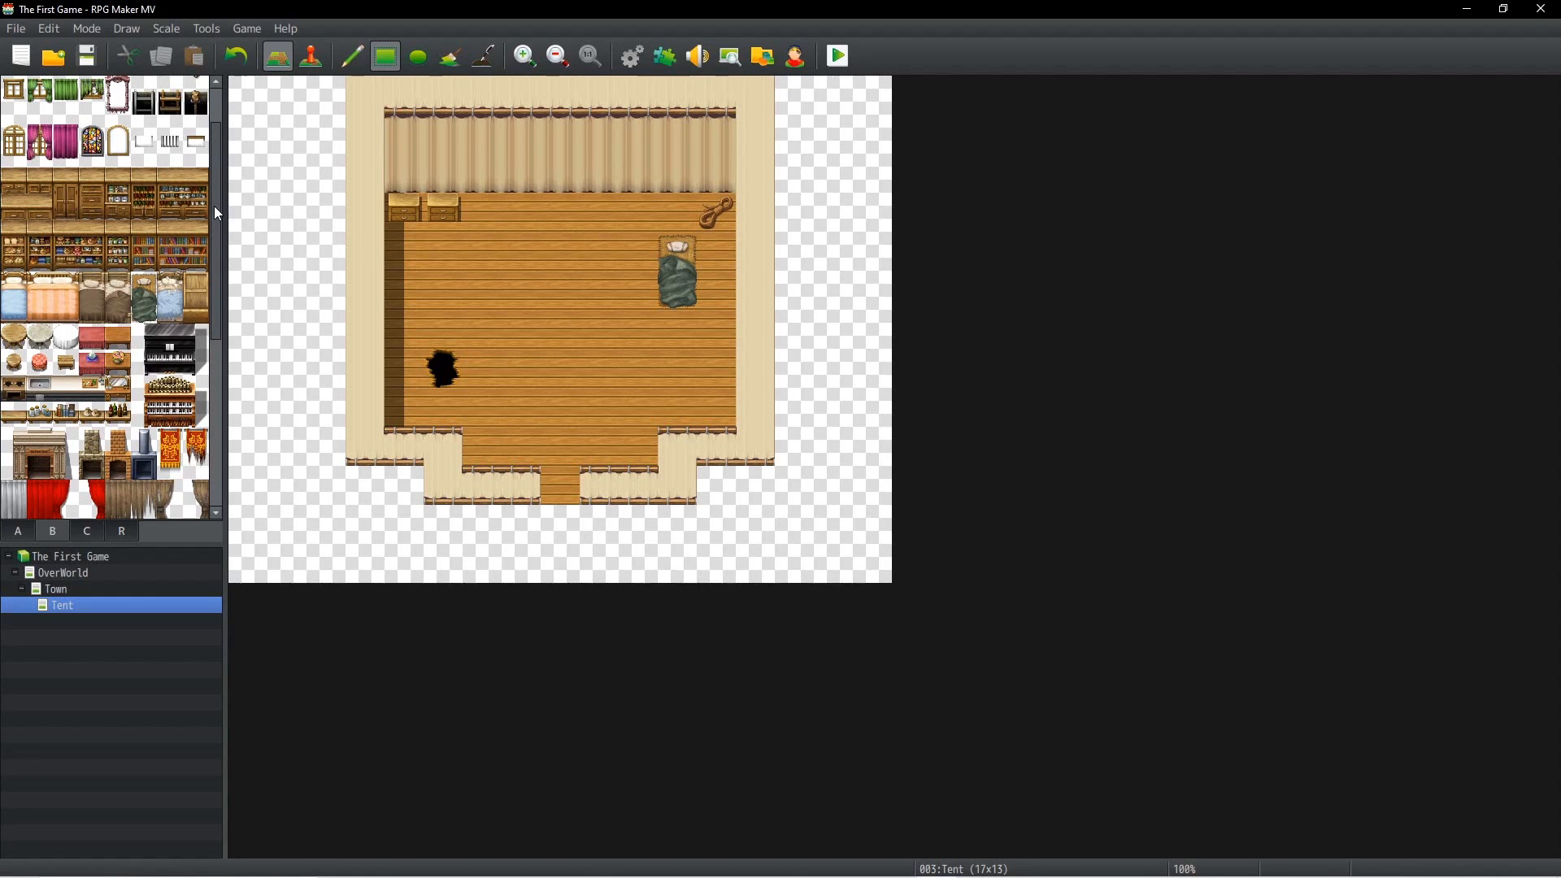
{"action": "left_click_drag", "start_coordinate": [214, 207], "coordinate": [210, 410]}
{"action": "left_click", "coordinate": [86, 531]}
{"action": "left_click_drag", "start_coordinate": [215, 312], "coordinate": [4, 533]}
{"action": "left_click", "coordinate": [5, 534]}
{"action": "scroll", "coordinate": [161, 432], "scroll_direction": "up", "scroll_amount": 5}
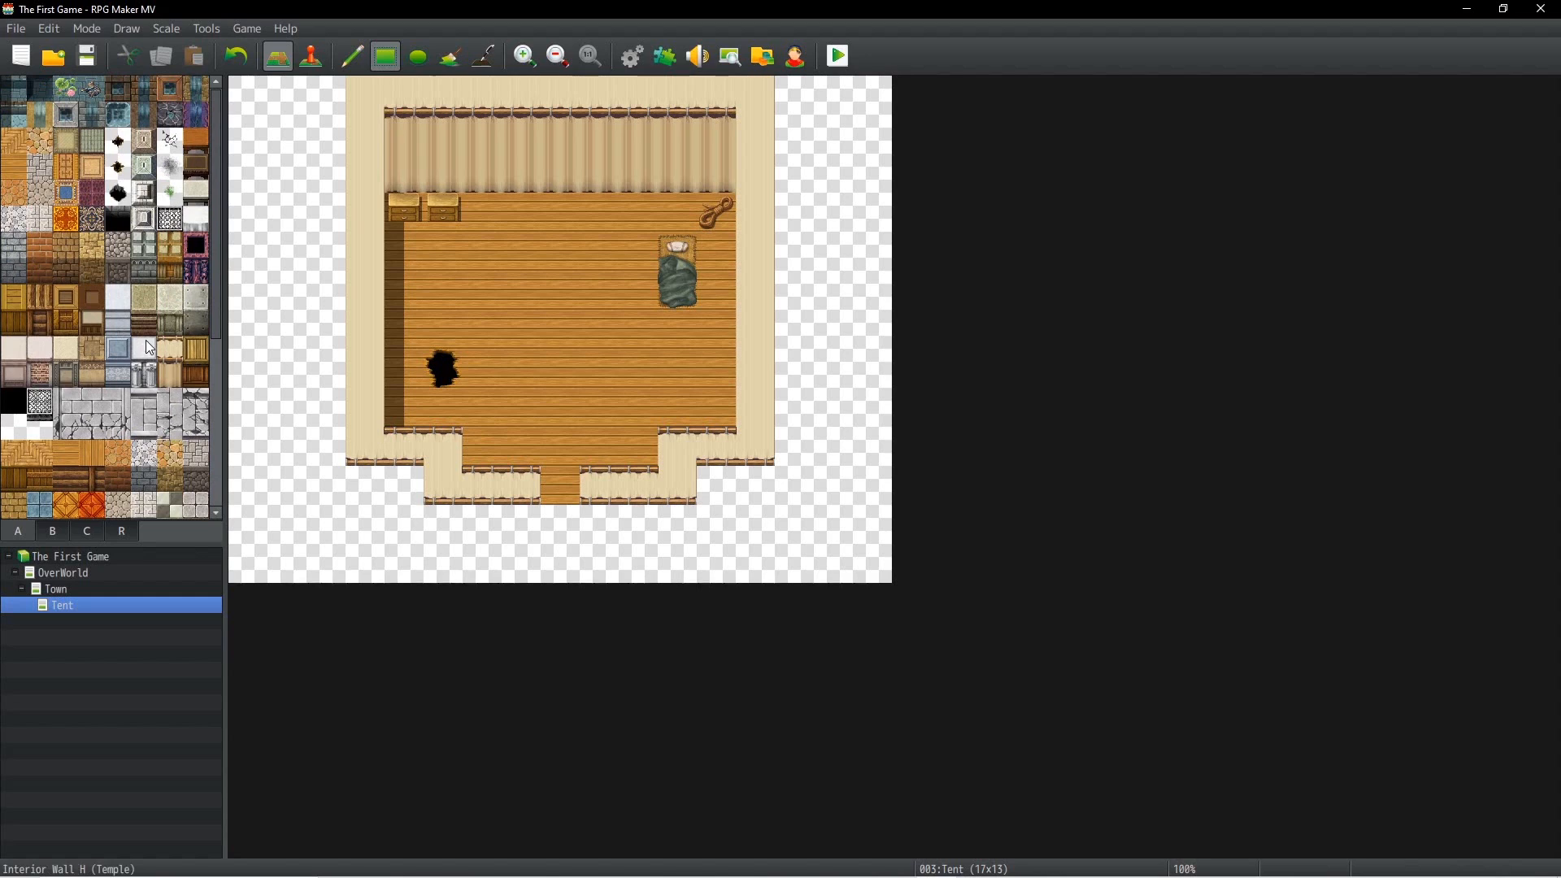
{"action": "scroll", "coordinate": [151, 348], "scroll_direction": "down", "scroll_amount": 5}
{"action": "left_click", "coordinate": [65, 534]}
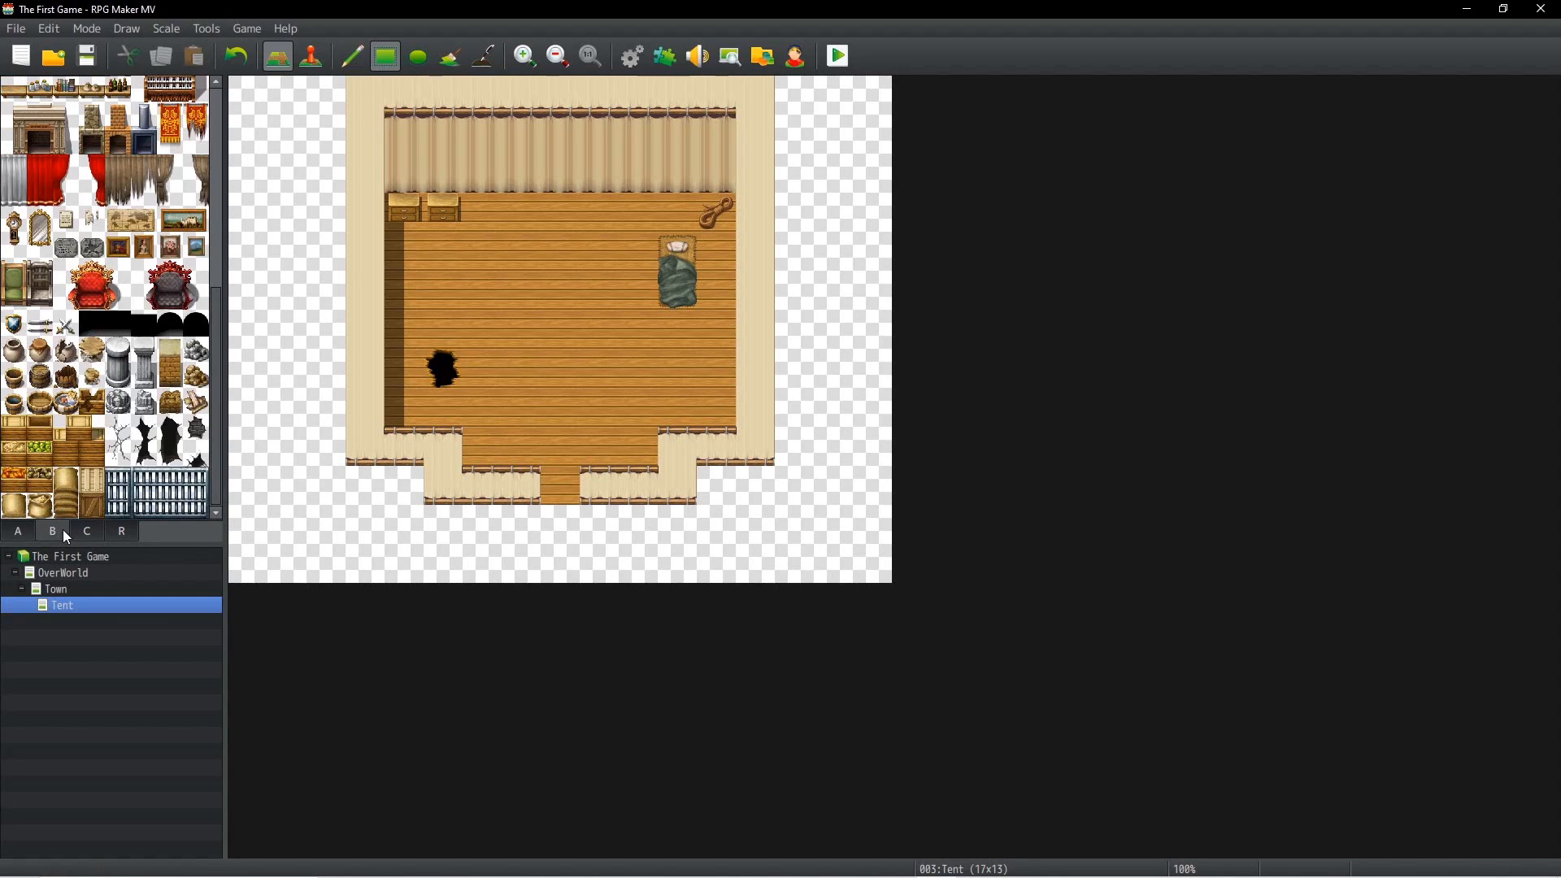
Step: Place a broken crate at tile 12,7 and barrels at tiles 4,5 and 4,6
{"action": "left_click", "coordinate": [92, 403]}
{"action": "left_click", "coordinate": [715, 374]}
{"action": "left_click", "coordinate": [42, 404]}
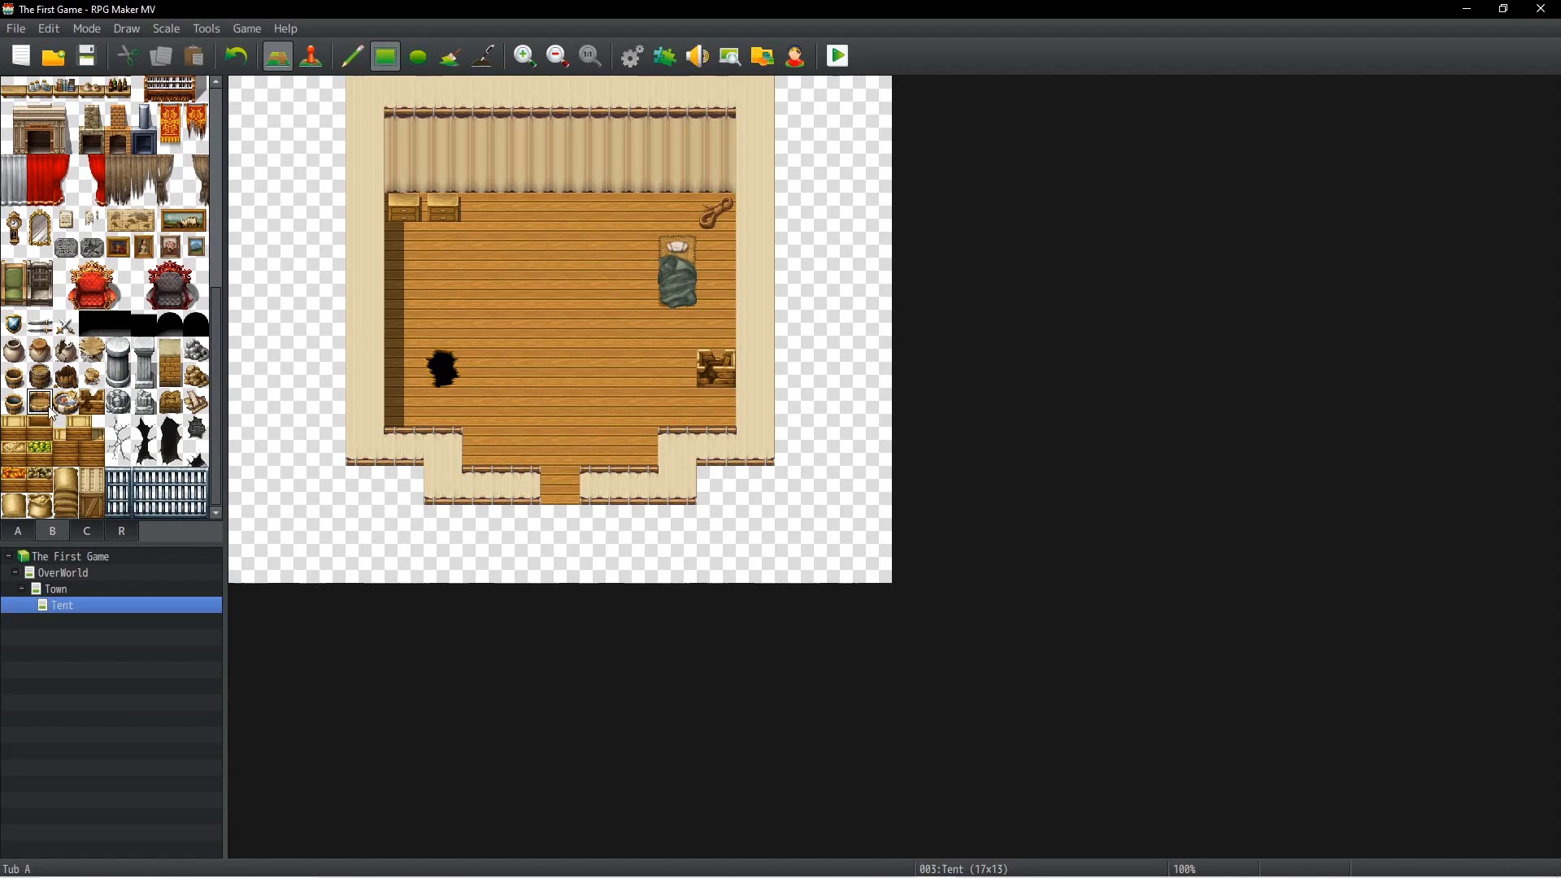
{"action": "left_click", "coordinate": [48, 373]}
{"action": "left_click", "coordinate": [404, 293]}
{"action": "left_click", "coordinate": [404, 331]}
Step: Place a wooden tub at tile 8,3 and a bucket at tile 10,8
{"action": "left_click", "coordinate": [43, 401]}
{"action": "left_click", "coordinate": [559, 214]}
{"action": "left_click", "coordinate": [14, 401]}
{"action": "left_click", "coordinate": [639, 410]}
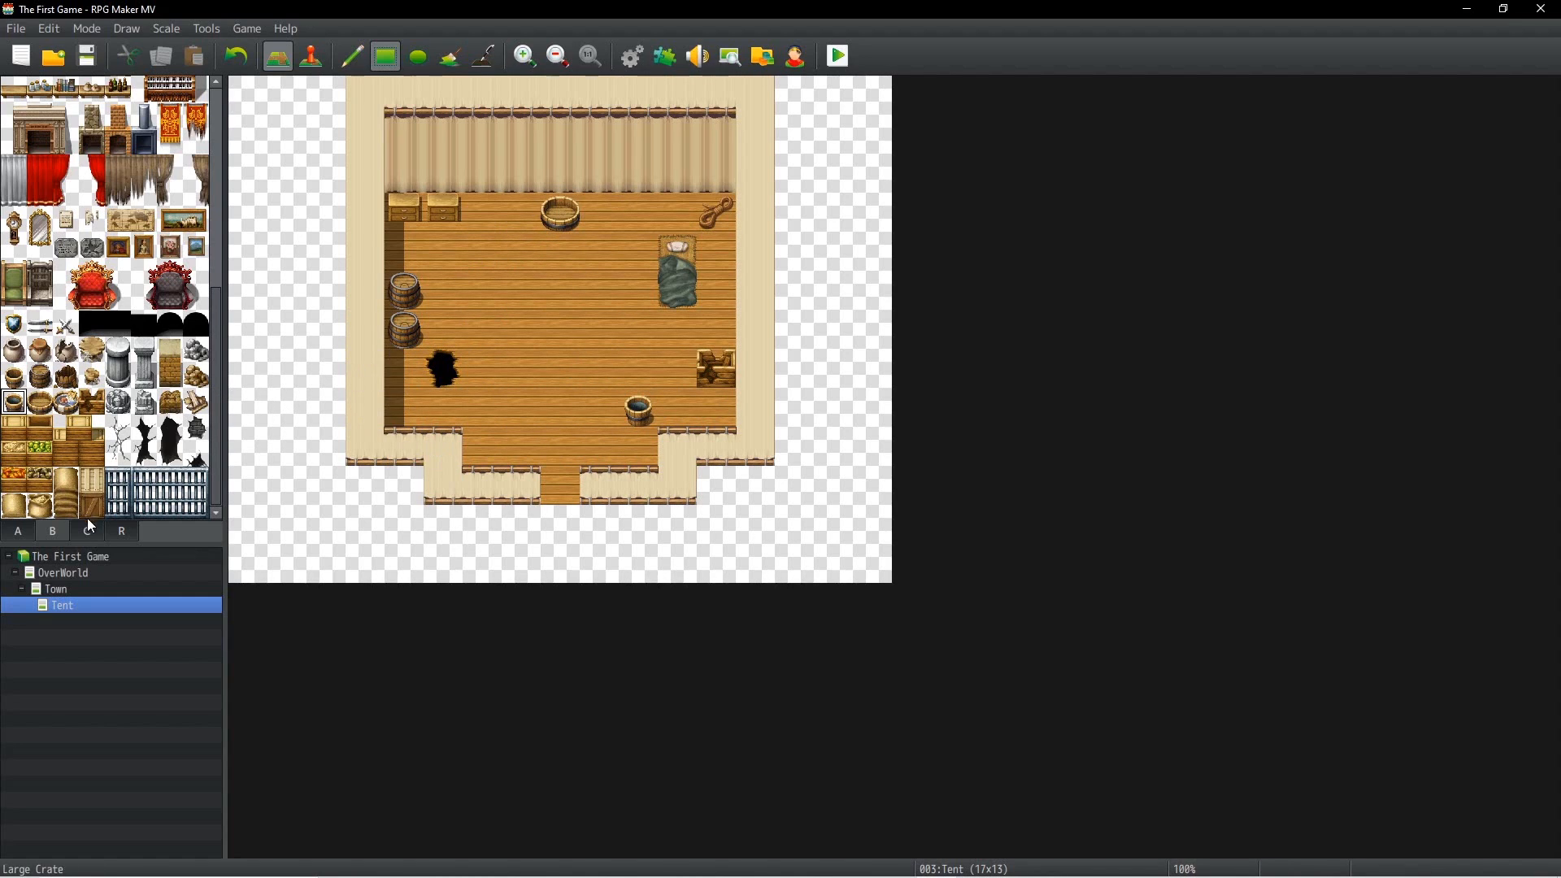
Step: Place the wooden-framed black opening tile beside the tub at tile 9,3
{"action": "left_click", "coordinate": [87, 531]}
{"action": "left_click", "coordinate": [144, 167]}
{"action": "left_click", "coordinate": [598, 221]}
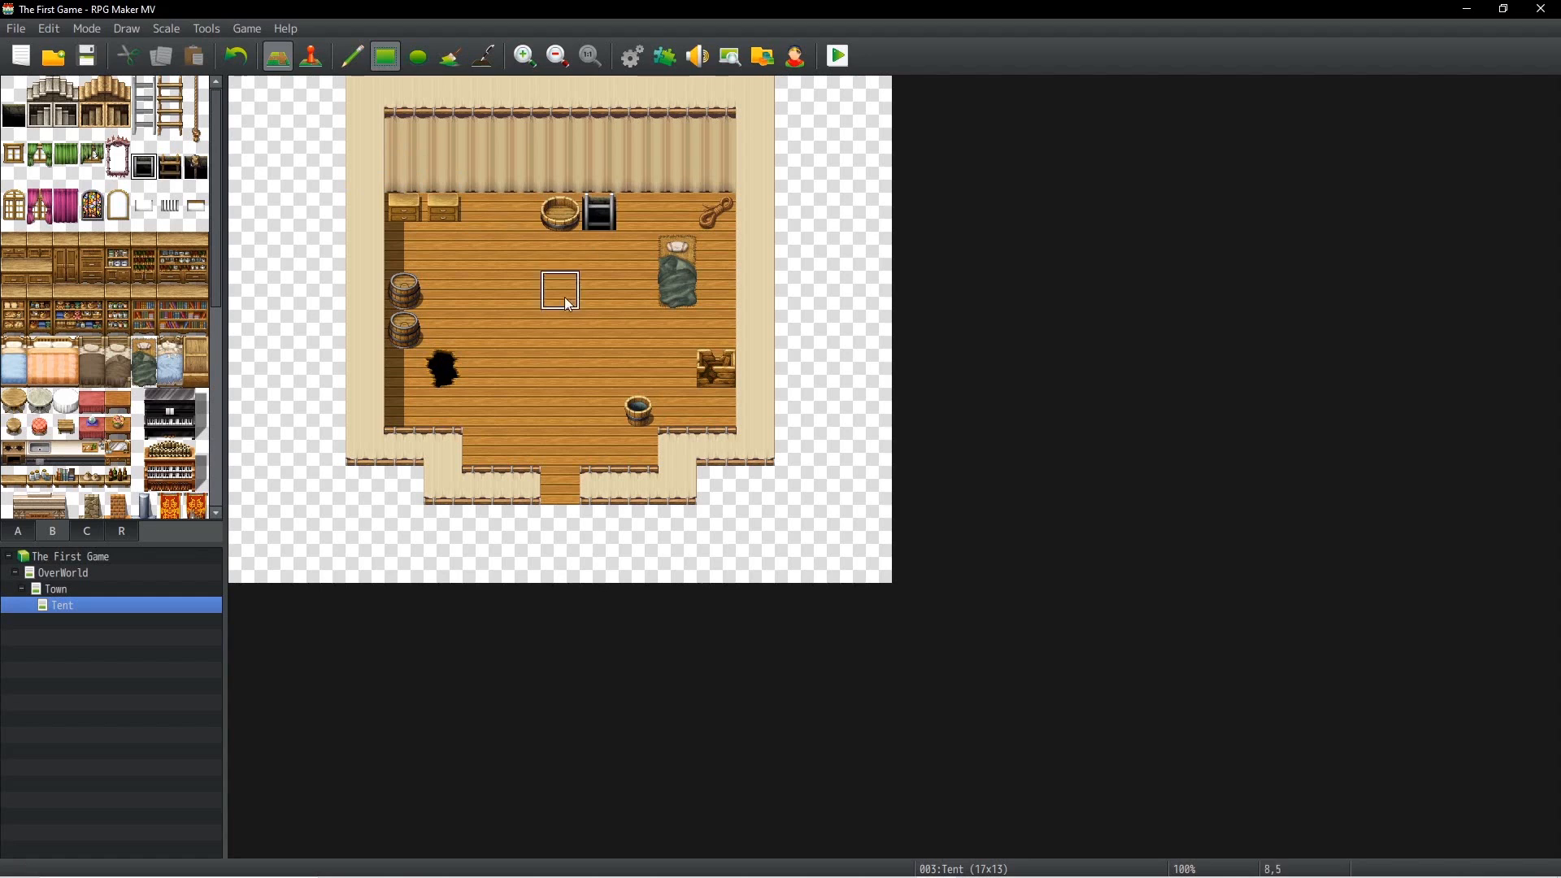
{"action": "left_click", "coordinate": [170, 167]}
{"action": "left_click", "coordinate": [592, 214]}
Step: Place another barrel against the tent's back wall at tile 10,3
{"action": "scroll", "coordinate": [114, 310], "scroll_direction": "down", "scroll_amount": 1}
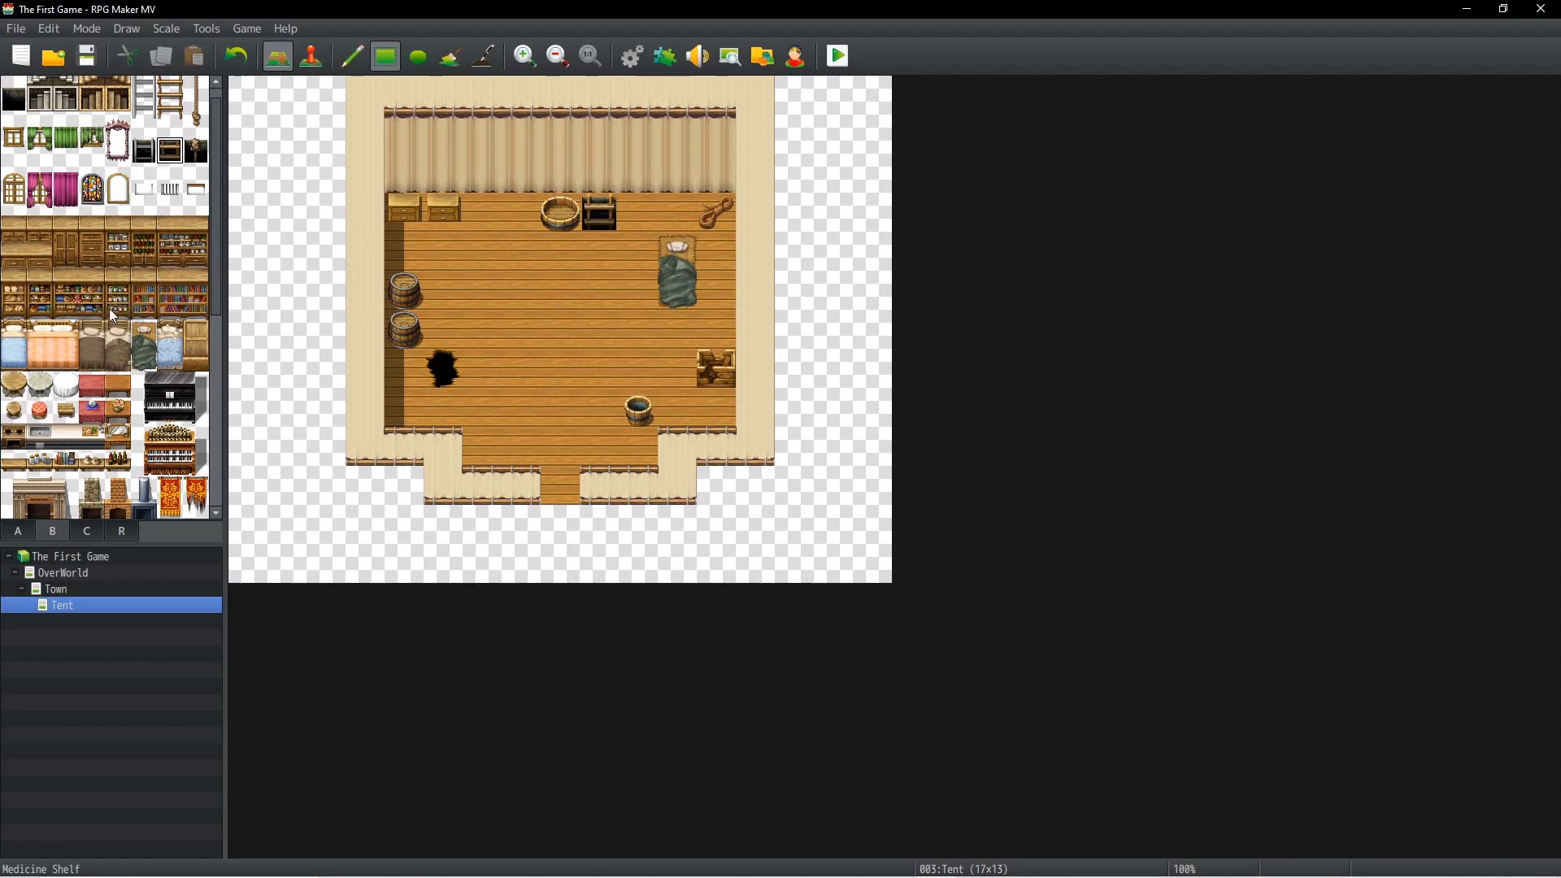
{"action": "scroll", "coordinate": [114, 310], "scroll_direction": "down", "scroll_amount": 2}
{"action": "left_click", "coordinate": [18, 531]}
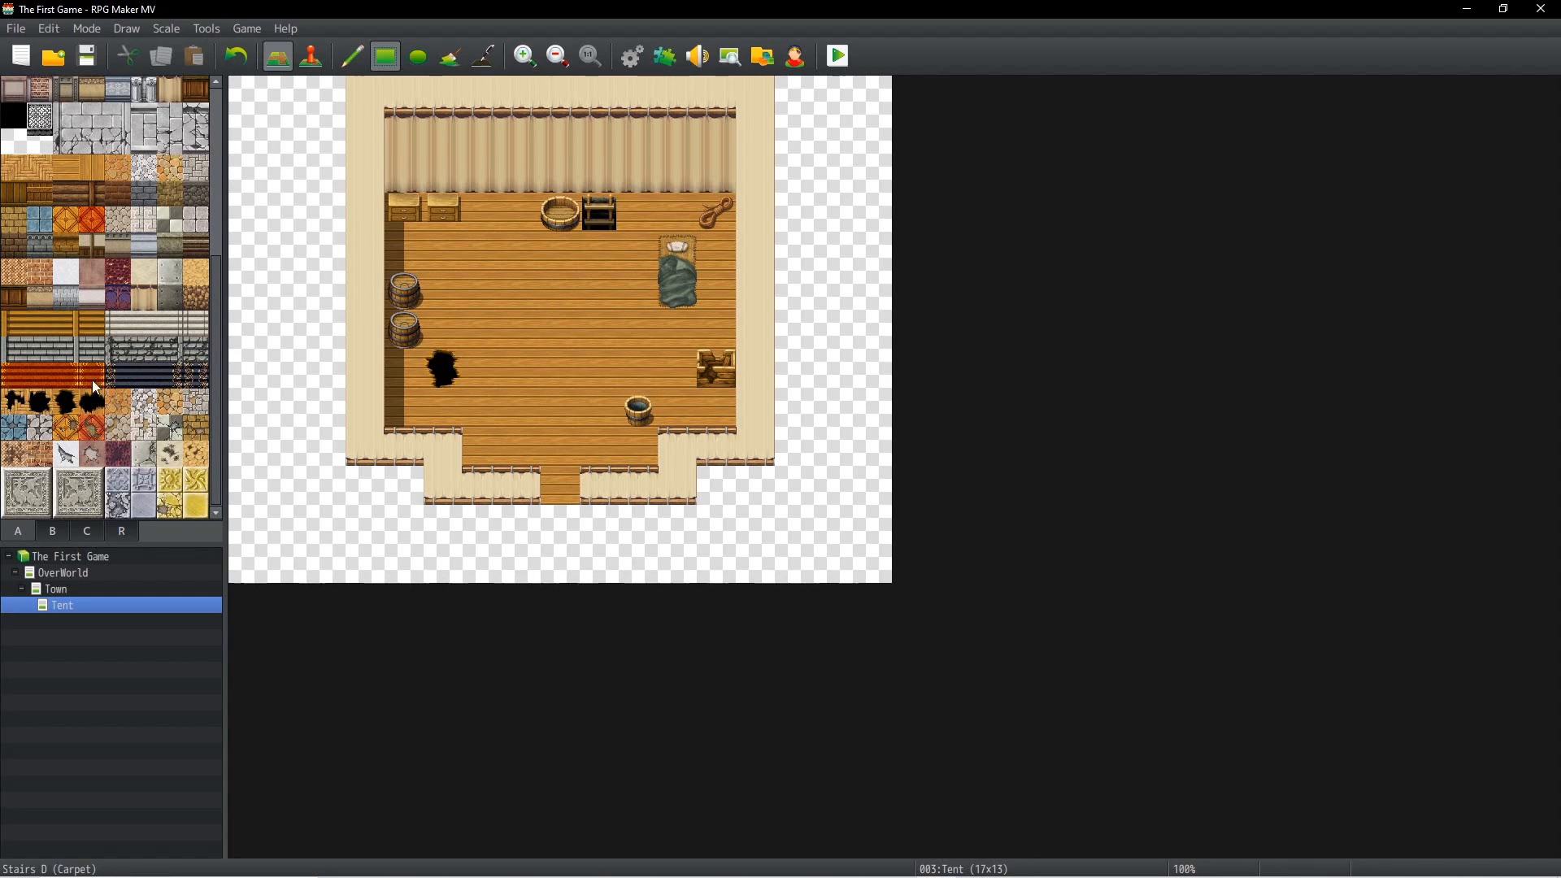
{"action": "scroll", "coordinate": [78, 373], "scroll_direction": "up", "scroll_amount": 3}
{"action": "left_click", "coordinate": [52, 531]}
{"action": "scroll", "coordinate": [47, 399], "scroll_direction": "down", "scroll_amount": 1}
{"action": "left_click", "coordinate": [40, 408]}
{"action": "left_click", "coordinate": [640, 213]}
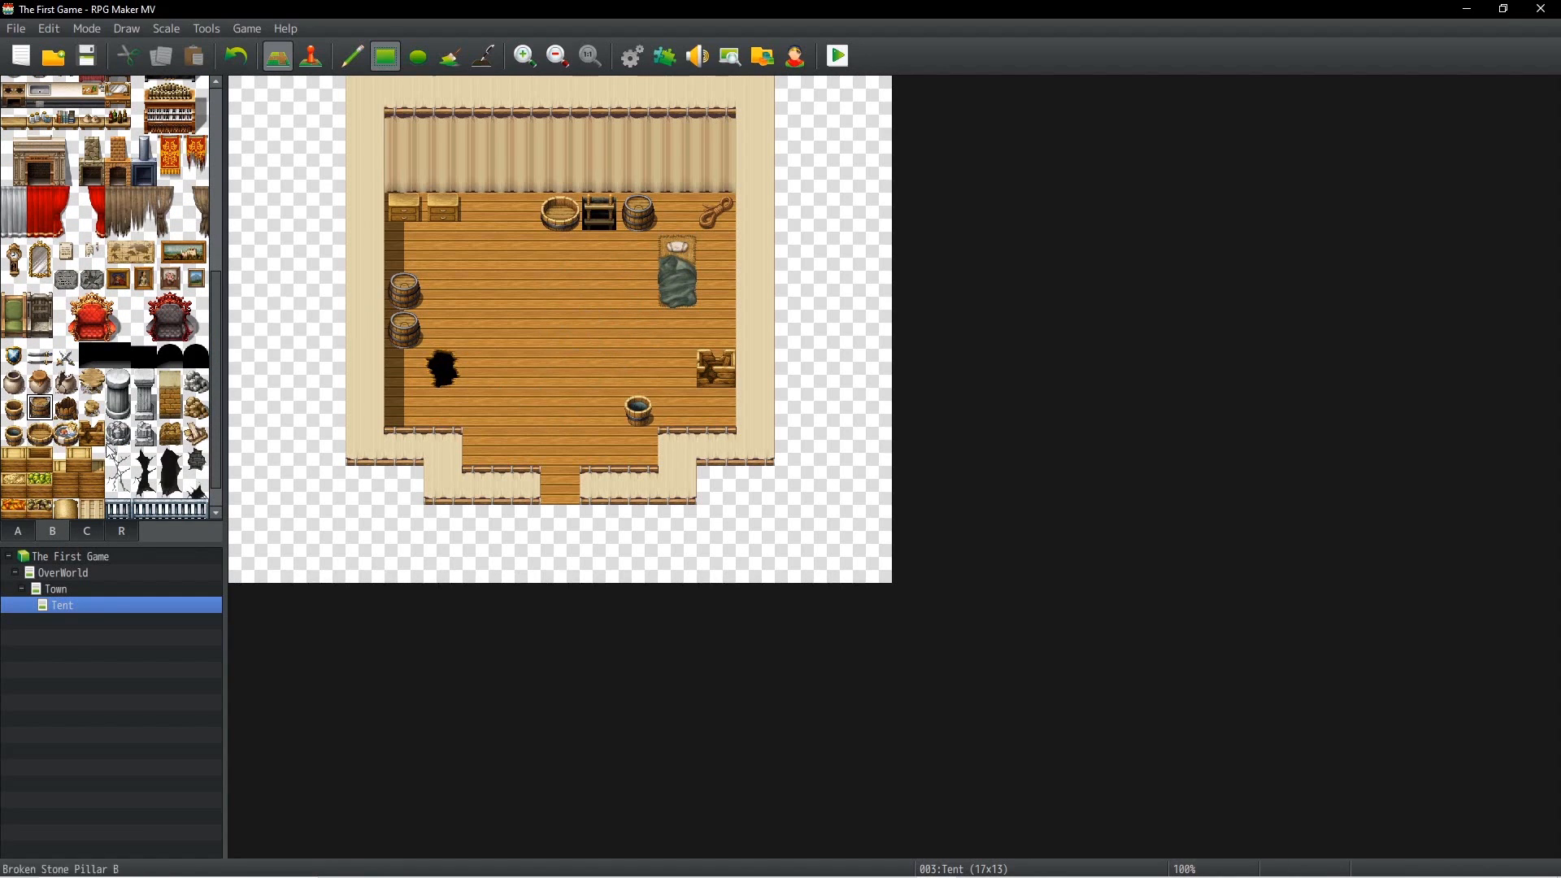
Step: In the Town map, create an event at the tent with a Transfer Player command leading to the Tent map's entrance
{"action": "key", "text": "F6"}
{"action": "left_click", "coordinate": [55, 589]}
{"action": "double_click", "coordinate": [757, 175]}
{"action": "double_click", "coordinate": [805, 271]}
{"action": "left_click", "coordinate": [815, 275]}
{"action": "left_click", "coordinate": [1137, 367]}
{"action": "left_click", "coordinate": [754, 228]}
{"action": "left_click", "coordinate": [812, 274]}
{"action": "left_click", "coordinate": [909, 402]}
{"action": "left_click", "coordinate": [562, 254]}
{"action": "left_click", "coordinate": [863, 383]}
{"action": "left_click", "coordinate": [1254, 736]}
{"action": "left_click", "coordinate": [943, 588]}
Step: Change the trigger of the Town's tent event, save the event, and reopen the Tent map
{"action": "left_click", "coordinate": [564, 675]}
{"action": "left_click", "coordinate": [543, 714]}
{"action": "left_click", "coordinate": [983, 719]}
{"action": "left_click", "coordinate": [62, 605]}
{"action": "double_click", "coordinate": [560, 446]}
{"action": "double_click", "coordinate": [820, 269]}
{"action": "left_click", "coordinate": [815, 274]}
{"action": "left_click", "coordinate": [909, 402]}
{"action": "left_click", "coordinate": [1334, 737]}
{"action": "left_click", "coordinate": [1008, 583]}
{"action": "left_click", "coordinate": [740, 275]}
{"action": "left_click", "coordinate": [909, 402]}
{"action": "left_click", "coordinate": [1335, 736]}
{"action": "left_click", "coordinate": [1008, 589]}
{"action": "left_click", "coordinate": [1094, 720]}
{"action": "left_click", "coordinate": [1072, 720]}
Step: Create an exit event at tile 8,10 that transfers the player back to the Town map, and change its trigger
{"action": "double_click", "coordinate": [566, 481]}
{"action": "double_click", "coordinate": [797, 268]}
{"action": "left_click", "coordinate": [808, 276]}
{"action": "left_click", "coordinate": [907, 403]}
{"action": "left_click", "coordinate": [569, 240]}
{"action": "left_click", "coordinate": [958, 271]}
{"action": "left_click", "coordinate": [1234, 730]}
{"action": "left_click", "coordinate": [938, 587]}
{"action": "left_click", "coordinate": [564, 674]}
{"action": "left_click", "coordinate": [565, 706]}
{"action": "left_click", "coordinate": [996, 719]}
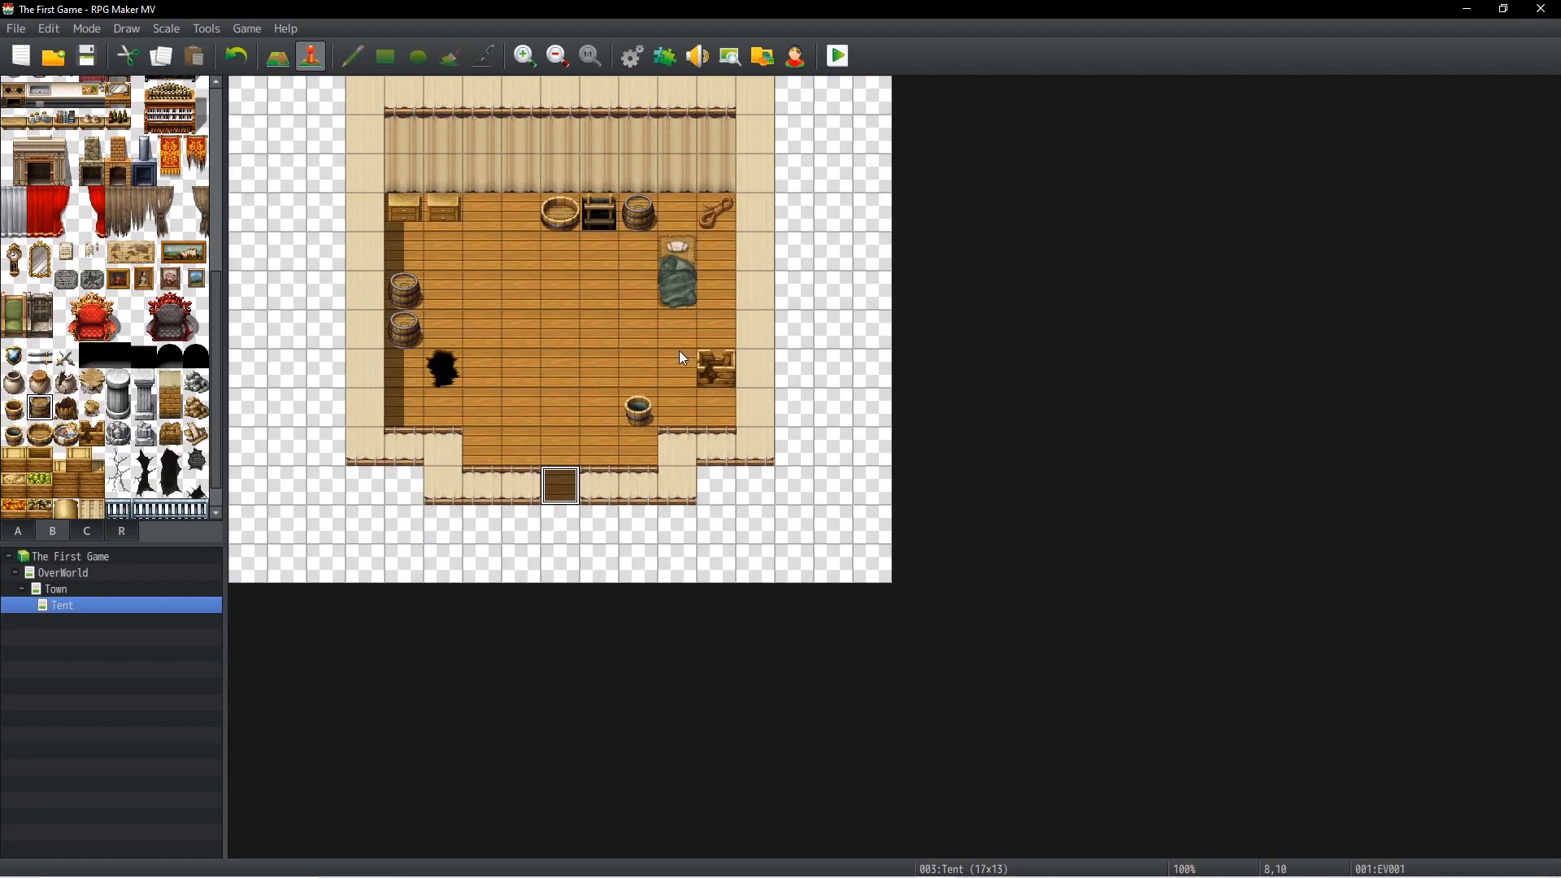
Step: Create a new event at tile 8,6 and assign it the front-facing purple-haired character from the Actor2 image set
{"action": "left_click", "coordinate": [274, 60]}
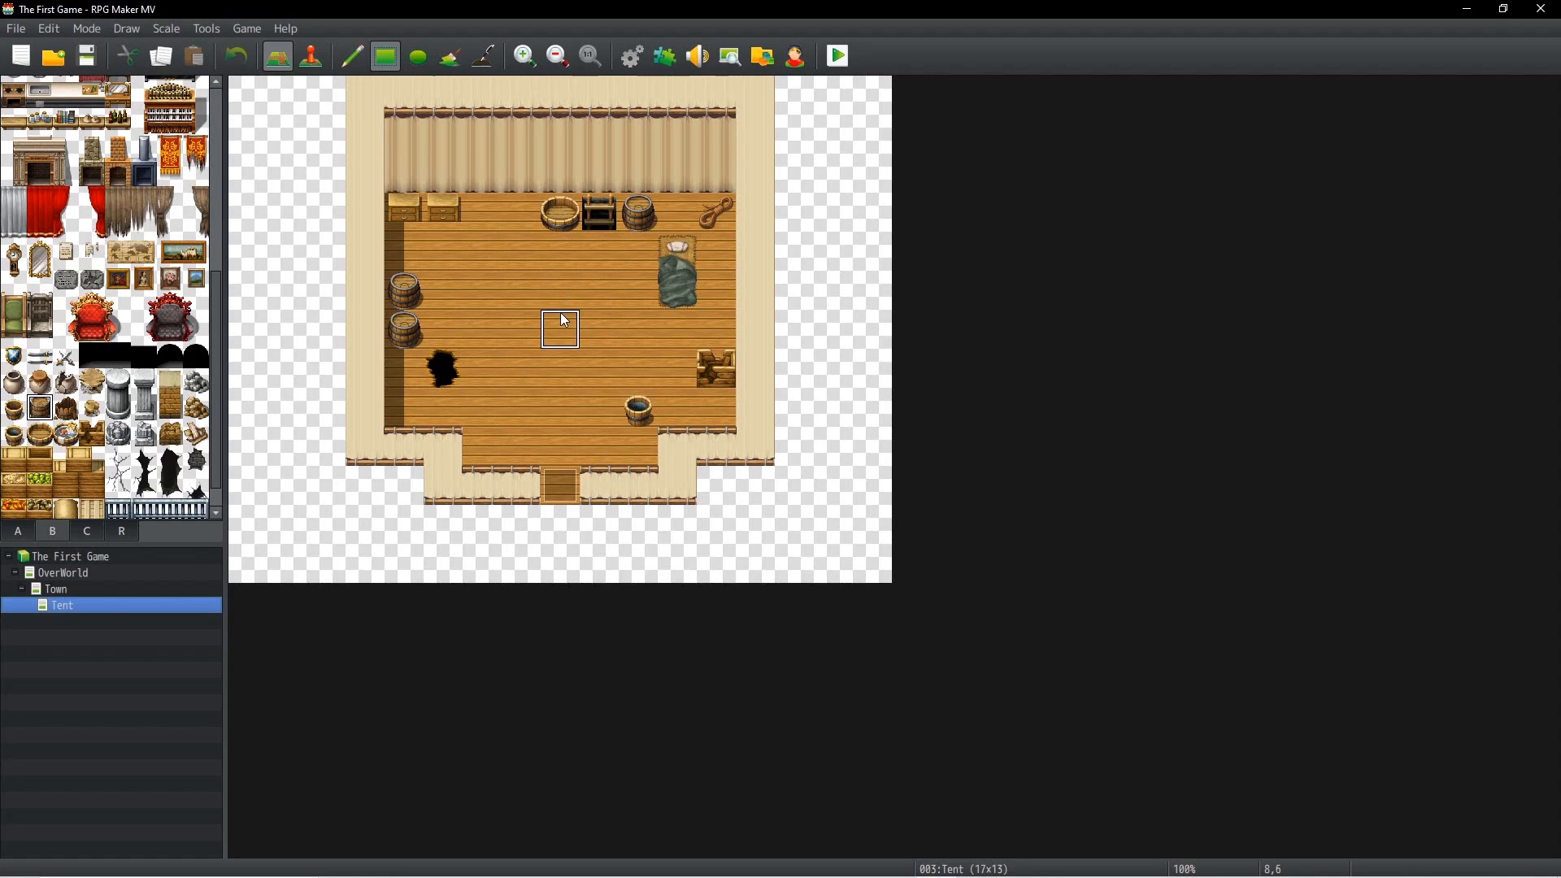
{"action": "left_click", "coordinate": [311, 56]}
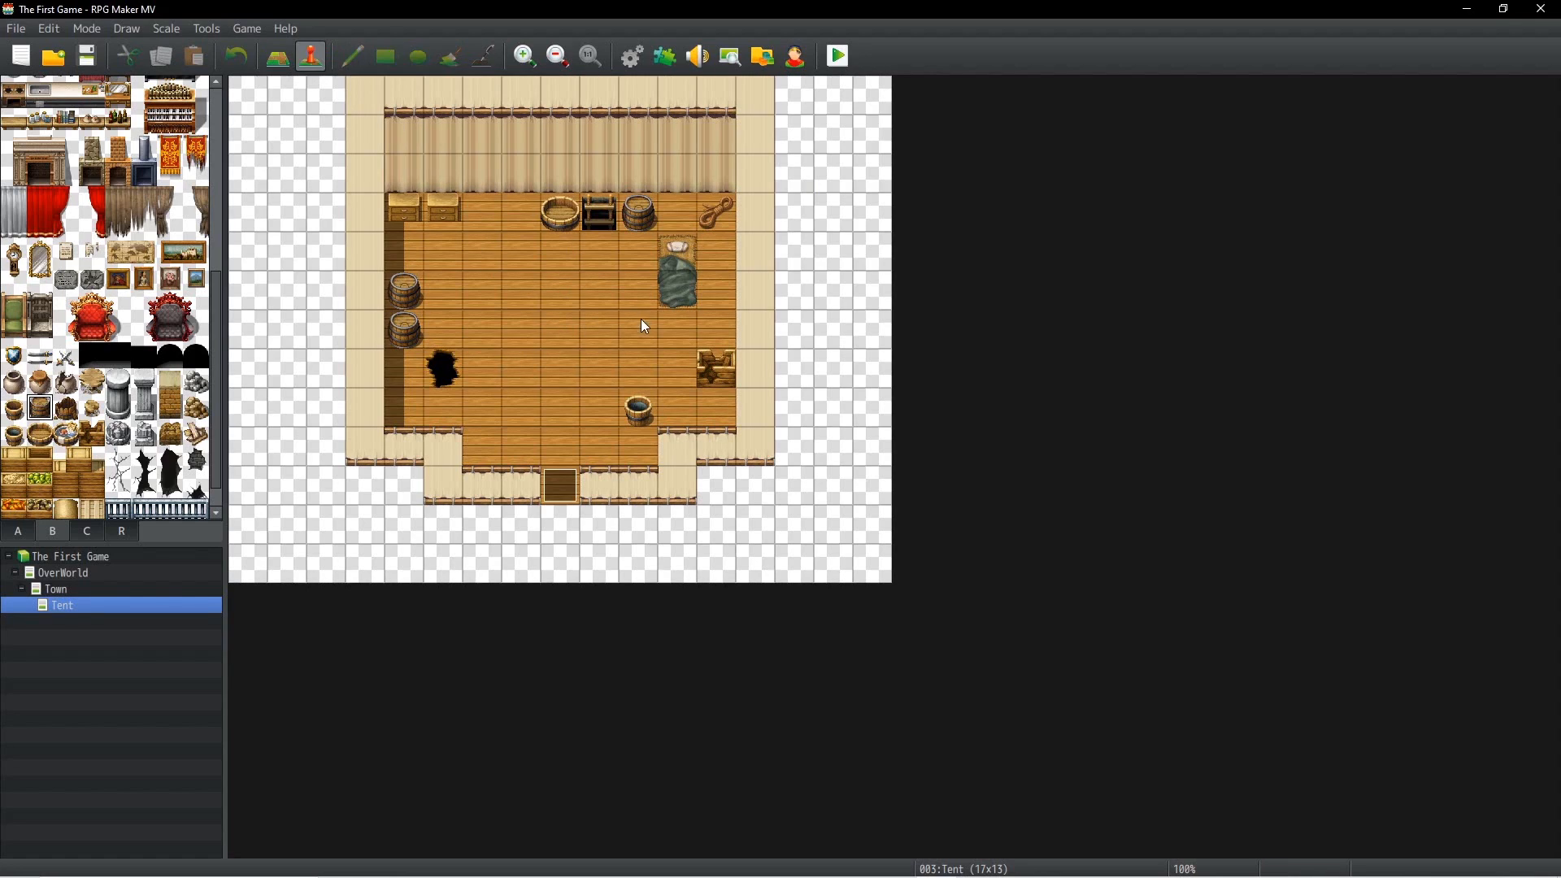
{"action": "right_click", "coordinate": [554, 334]}
{"action": "key", "text": "Escape"}
{"action": "key", "text": "Return"}
{"action": "double_click", "coordinate": [705, 268]}
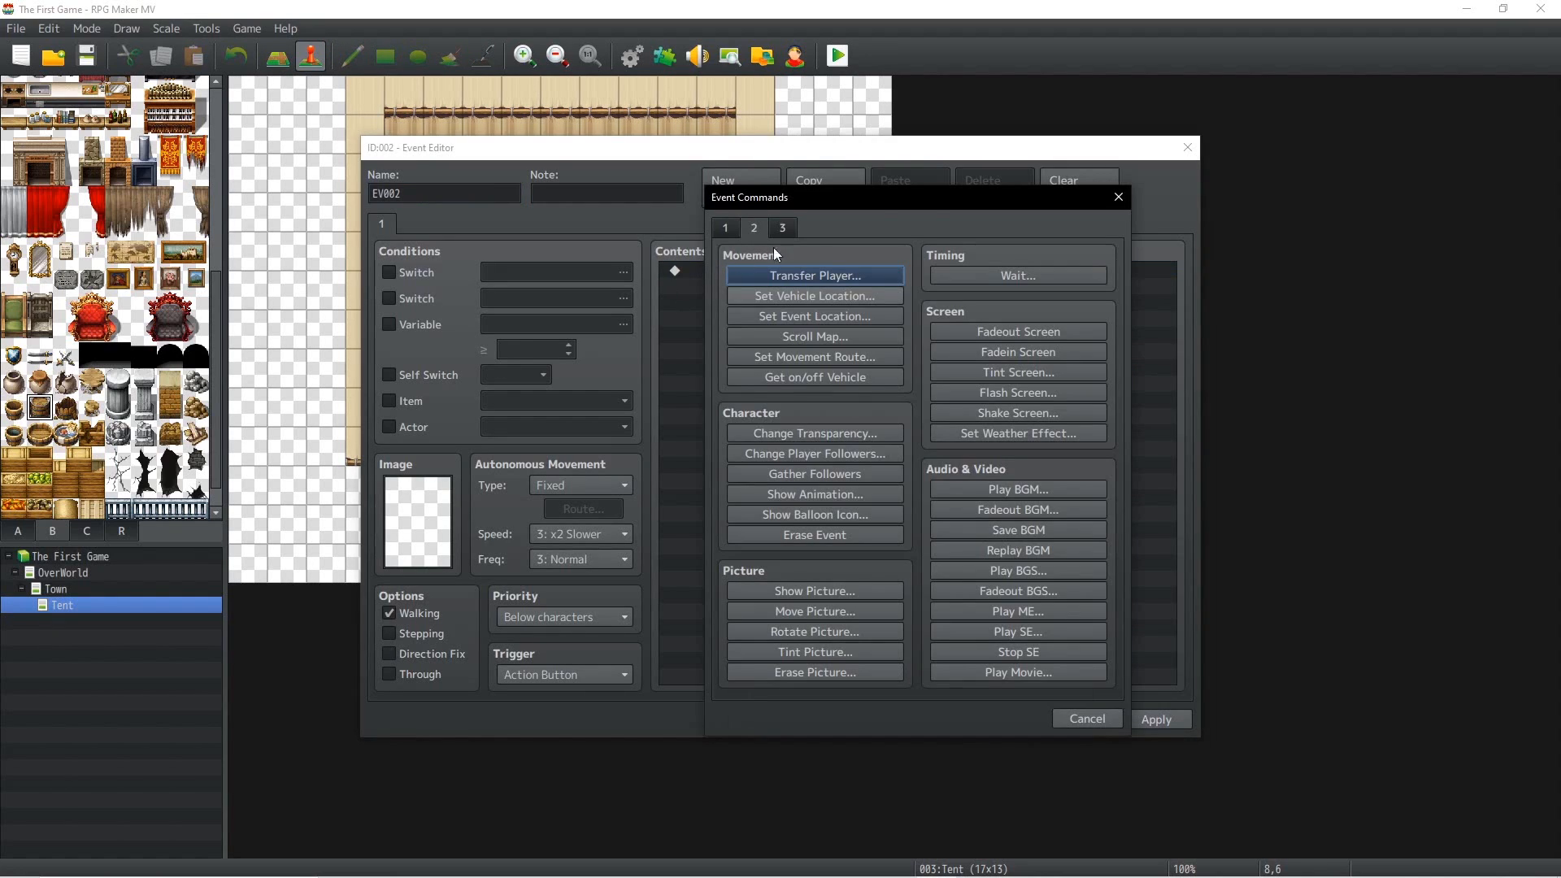
{"action": "left_click", "coordinate": [1119, 196]}
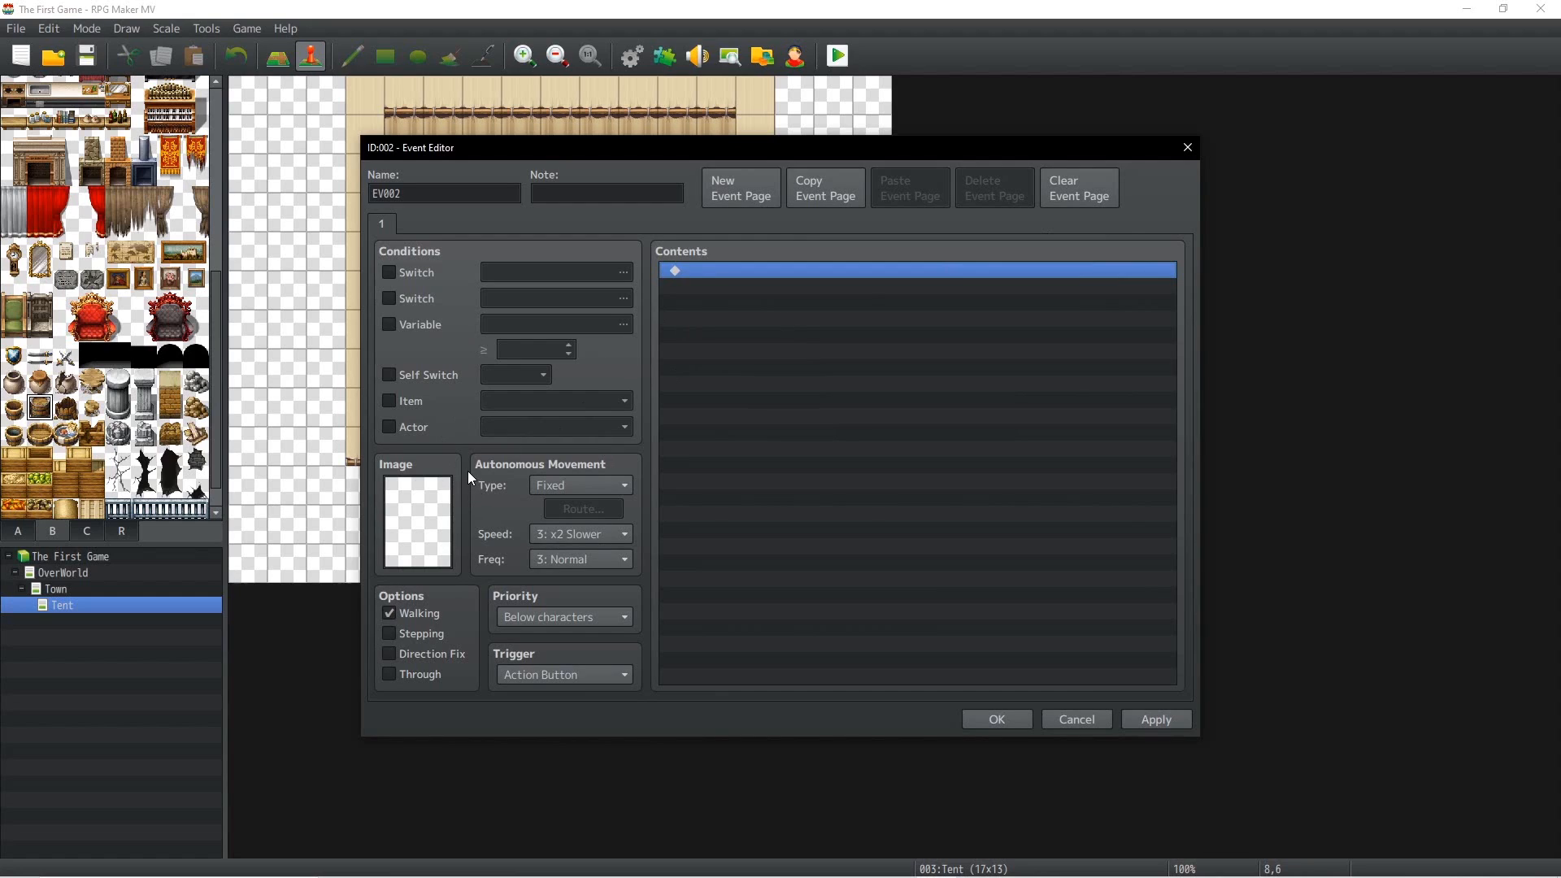
{"action": "double_click", "coordinate": [423, 509]}
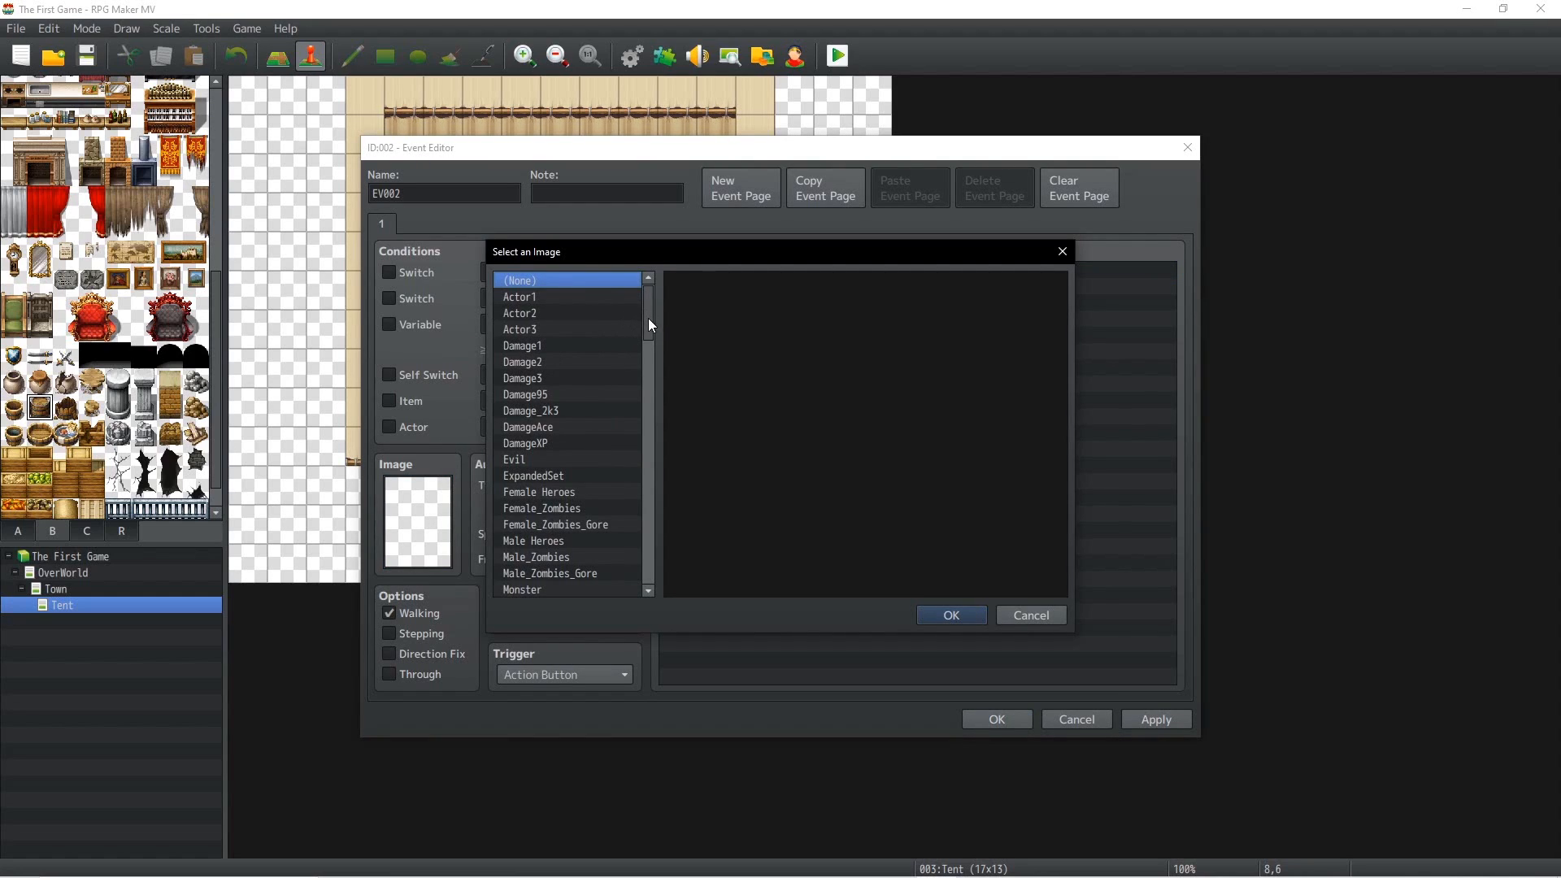
{"action": "left_click", "coordinate": [607, 320]}
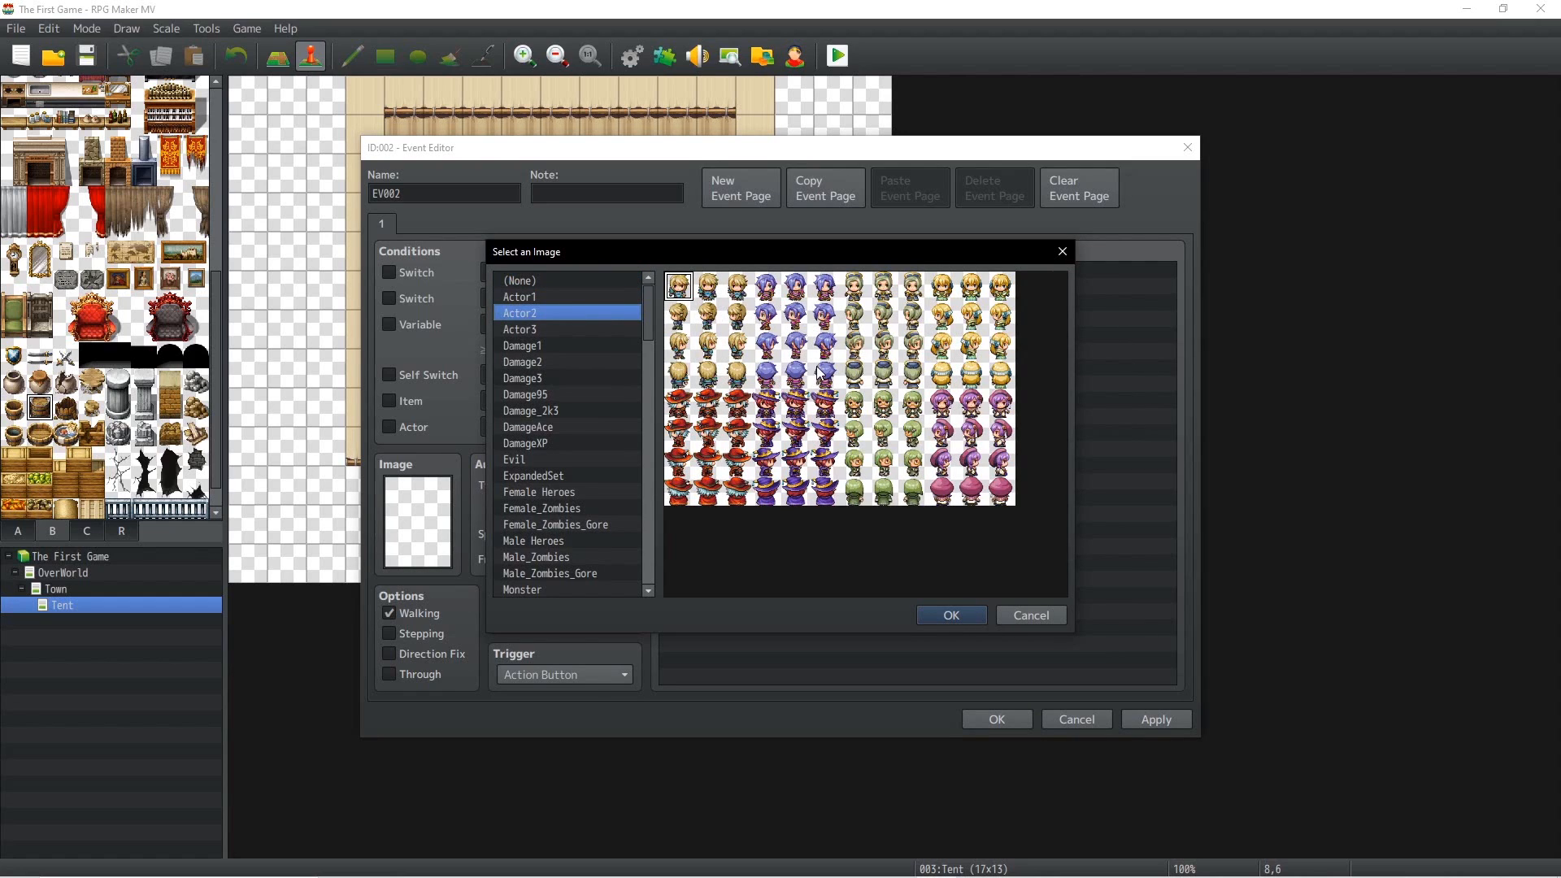
{"action": "left_click", "coordinate": [795, 297]}
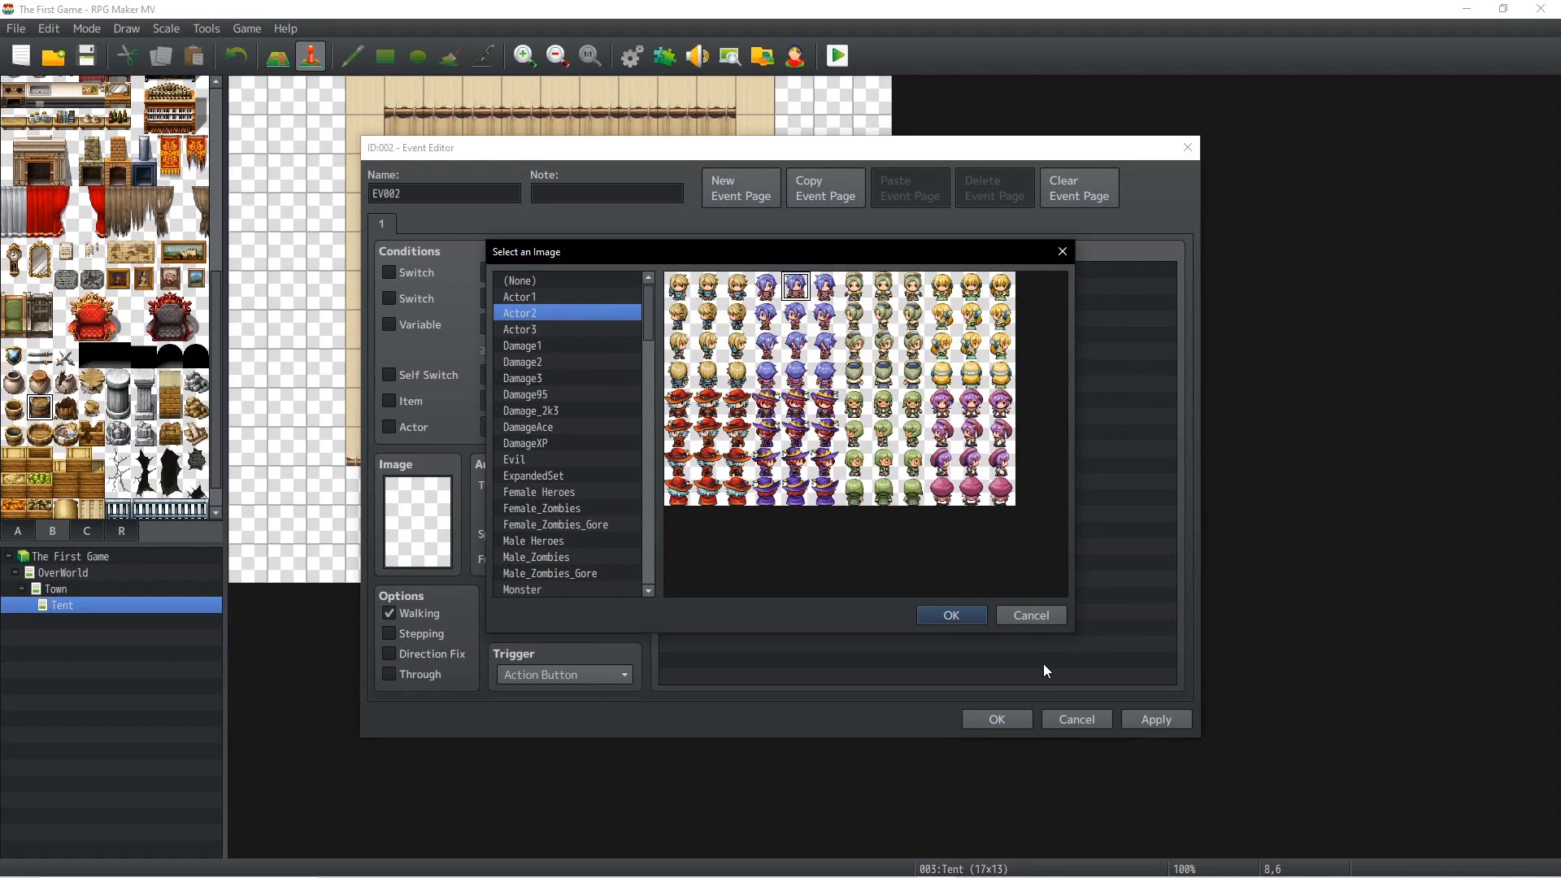
{"action": "left_click", "coordinate": [951, 614]}
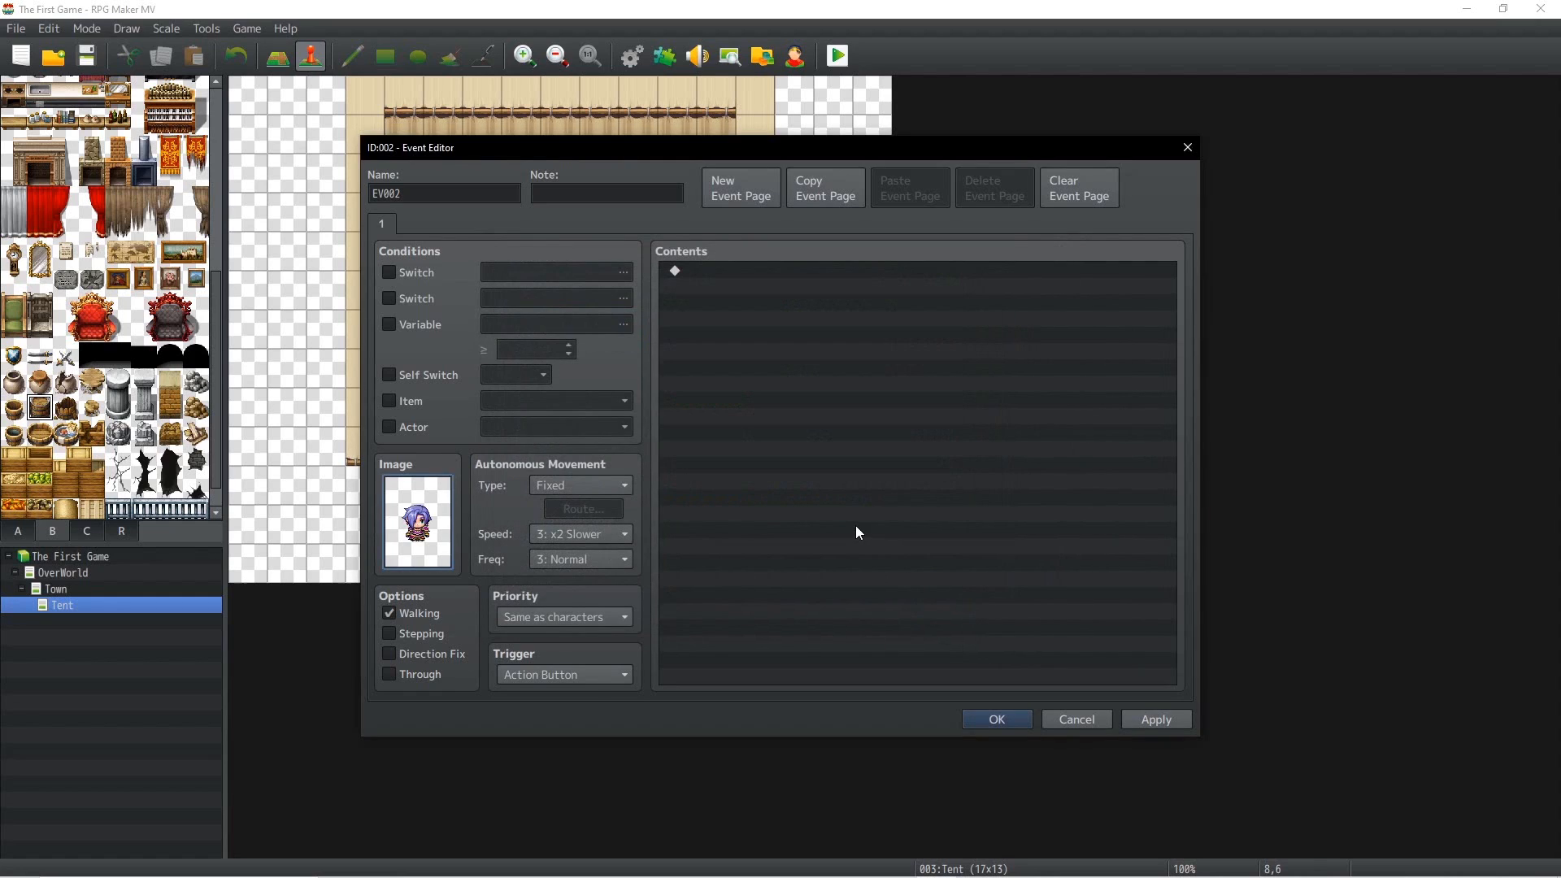
Step: Start a Show Text command in the character event and open its face image selection
{"action": "double_click", "coordinate": [740, 274]}
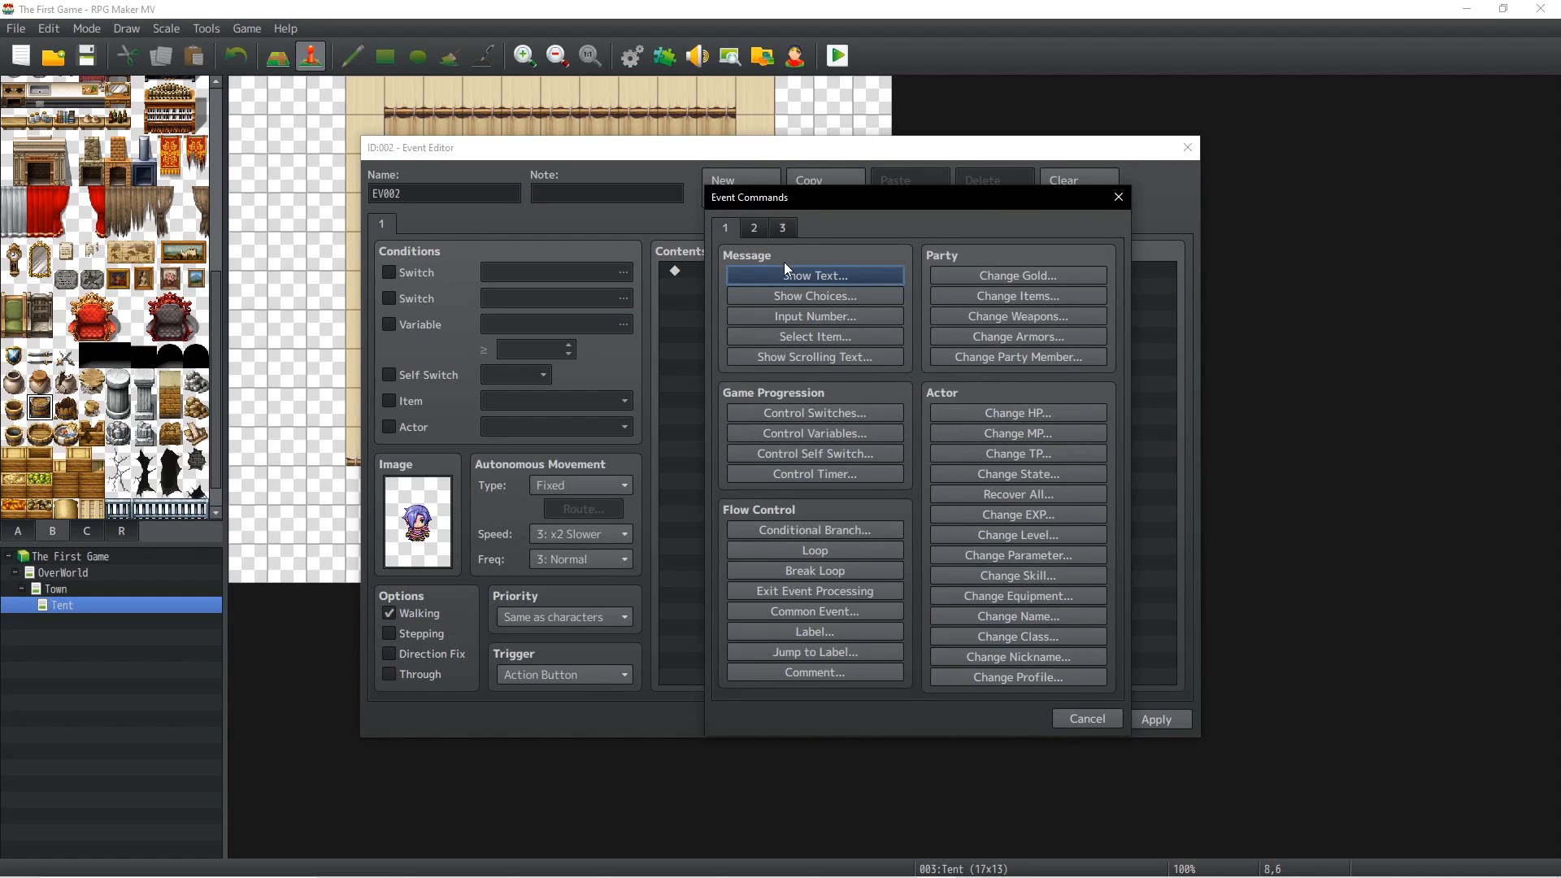
{"action": "left_click", "coordinate": [787, 274]}
{"action": "double_click", "coordinate": [726, 450]}
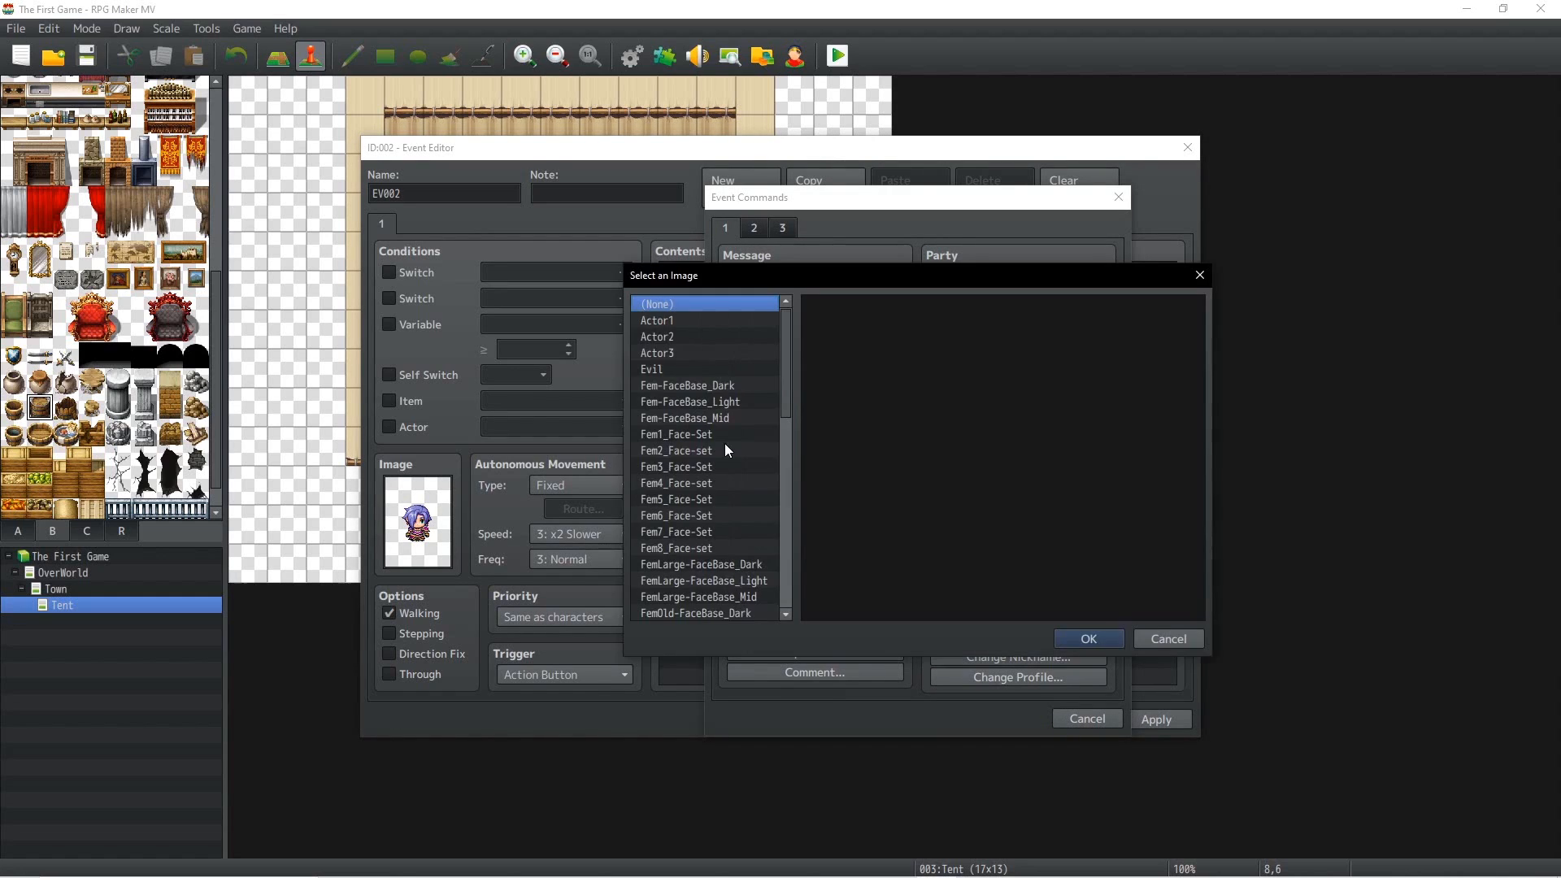
Step: Browse the Actor1, Actor2 and Actor3 face sets and assign the purple-haired Actor2 face to the message
{"action": "left_click", "coordinate": [728, 336]}
{"action": "left_click", "coordinate": [714, 324]}
{"action": "left_click", "coordinate": [704, 338]}
{"action": "left_click", "coordinate": [708, 369]}
{"action": "left_click", "coordinate": [710, 352]}
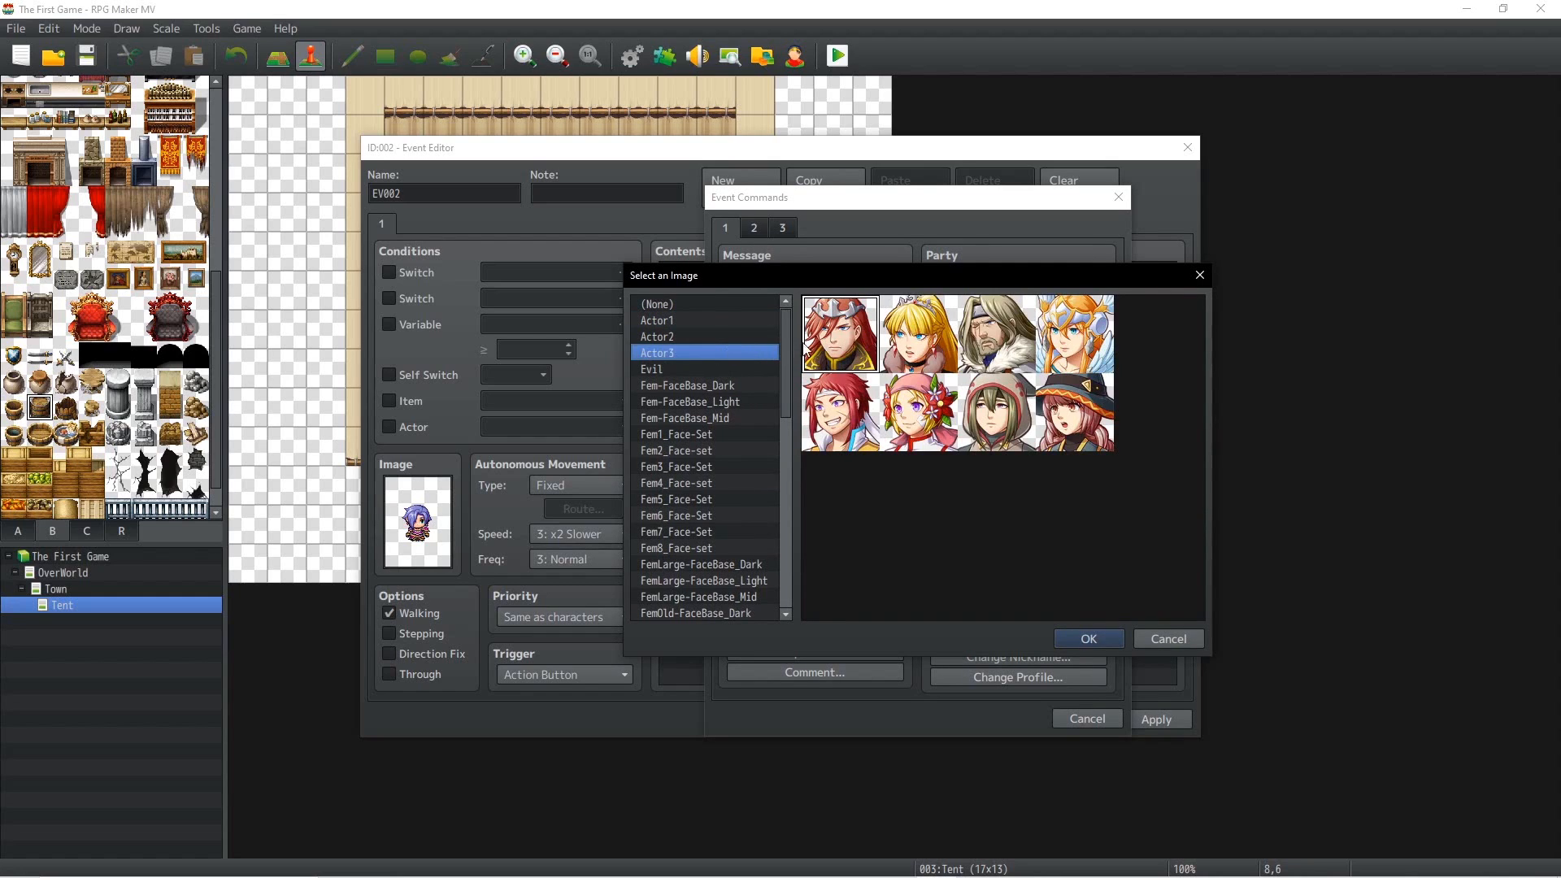
{"action": "left_click", "coordinate": [700, 334]}
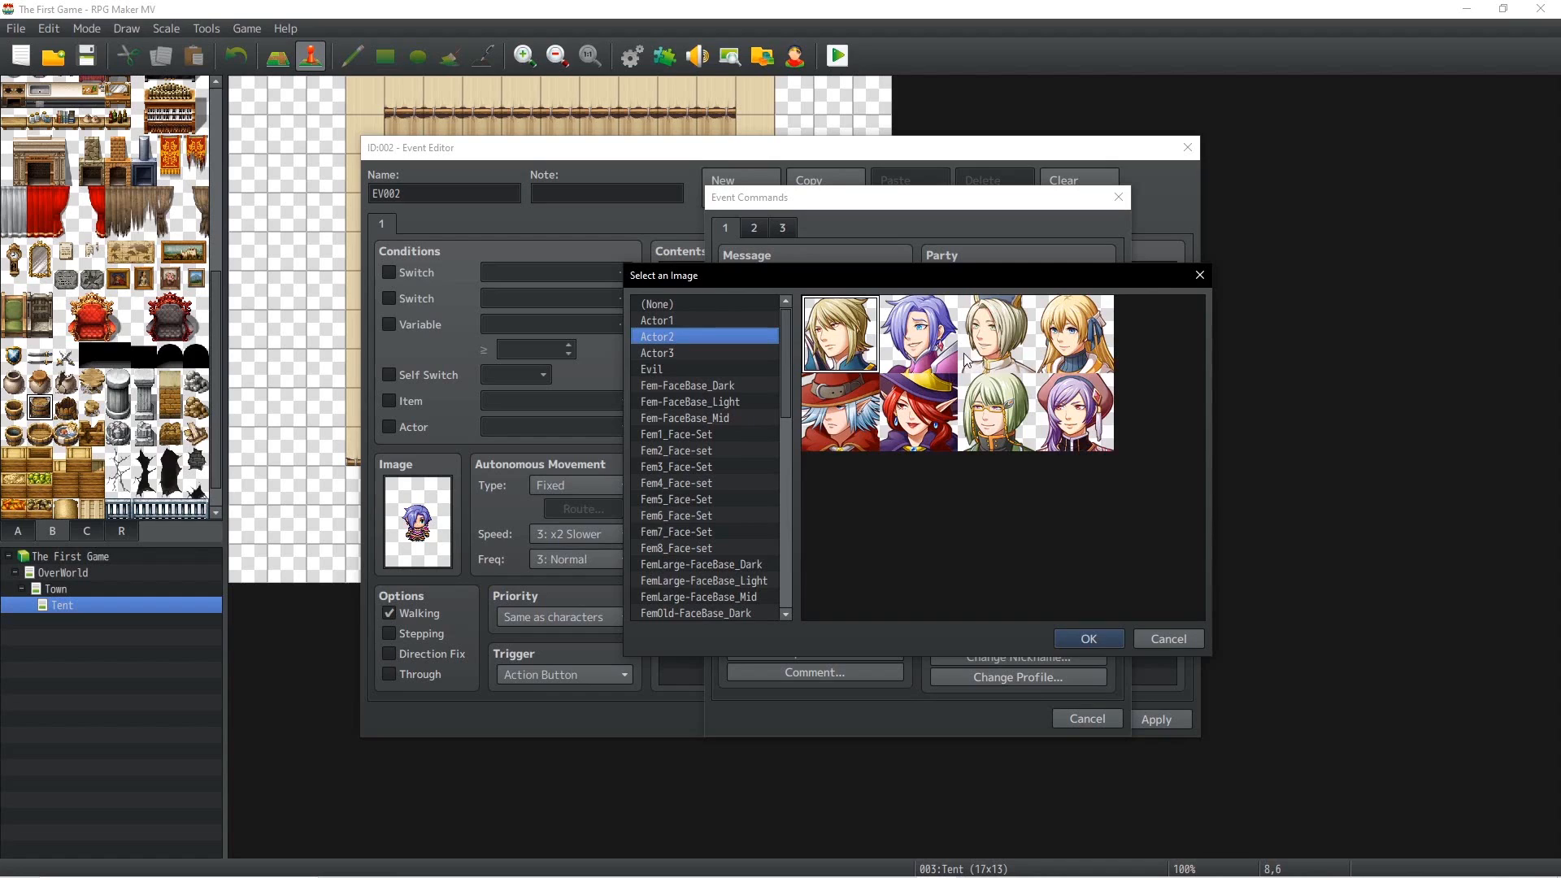
{"action": "left_click", "coordinate": [705, 324]}
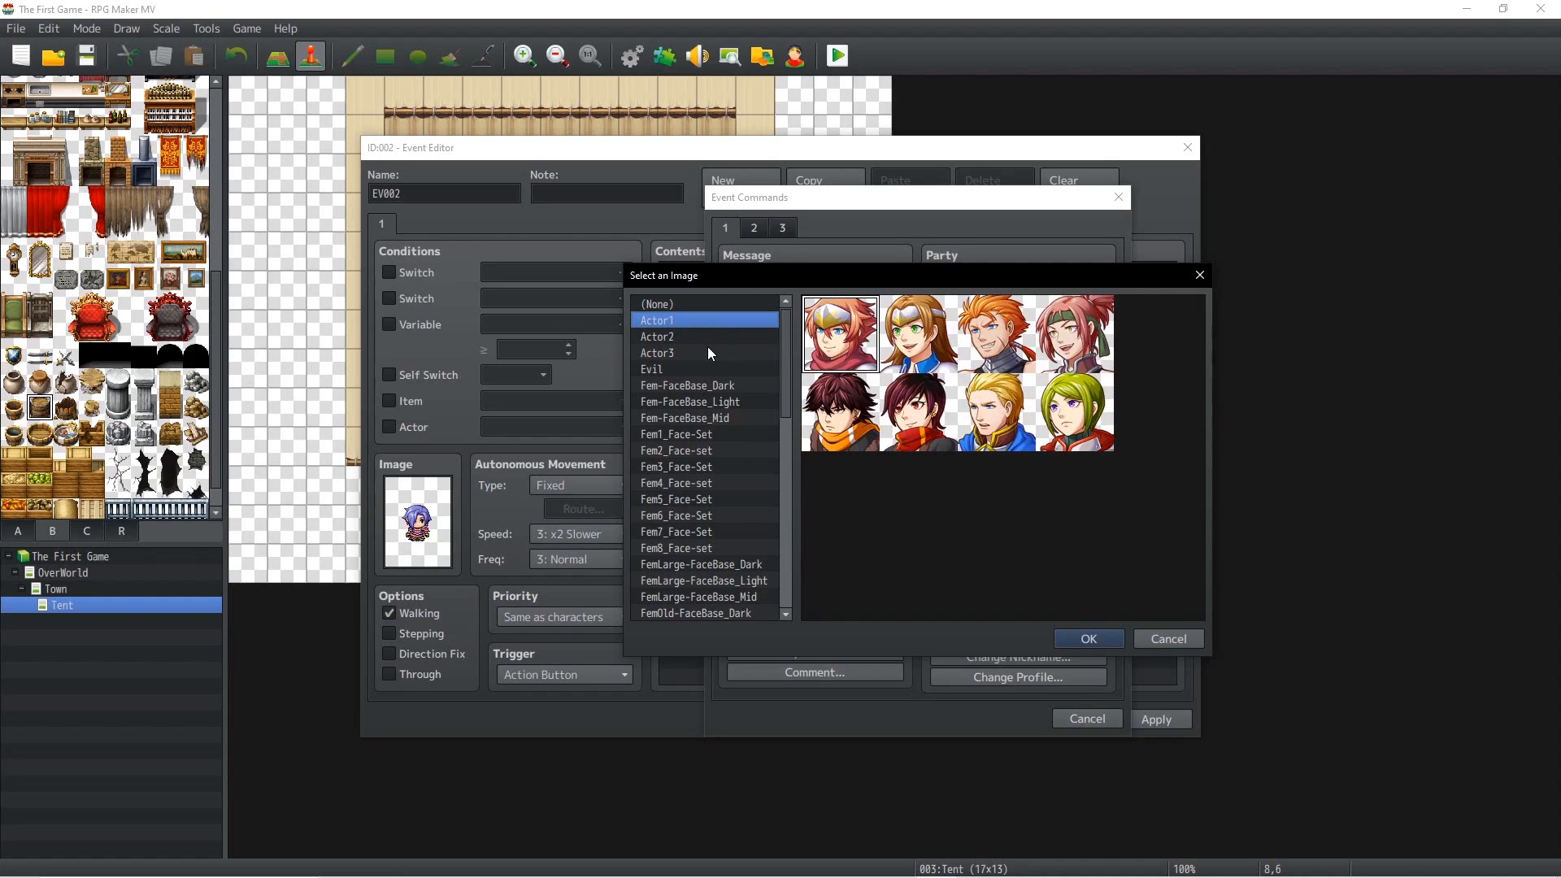
{"action": "left_click", "coordinate": [686, 351]}
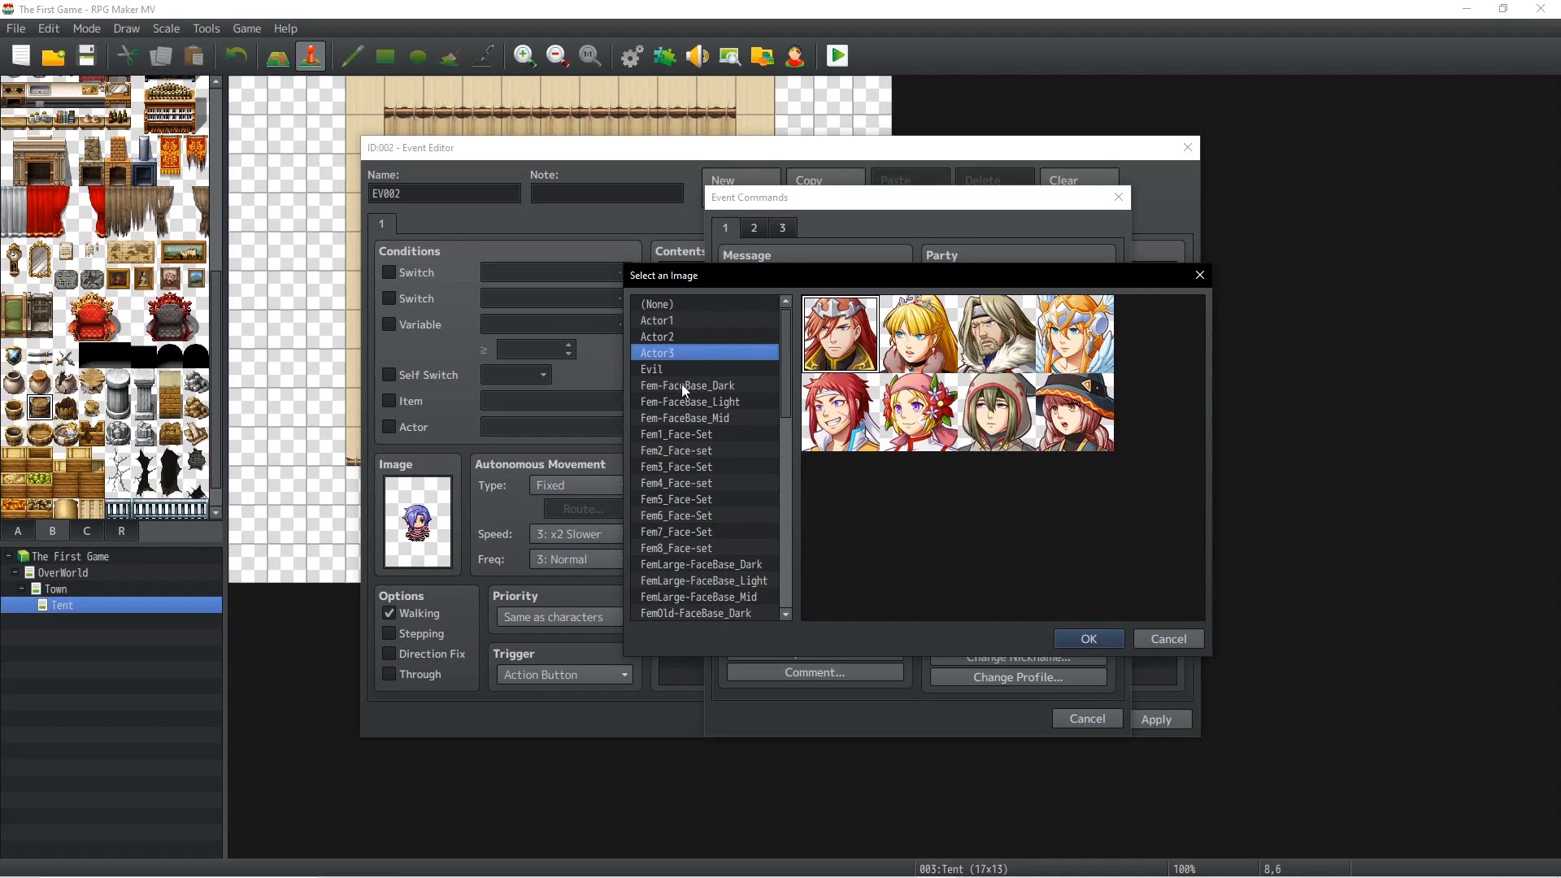
{"action": "left_click", "coordinate": [696, 328]}
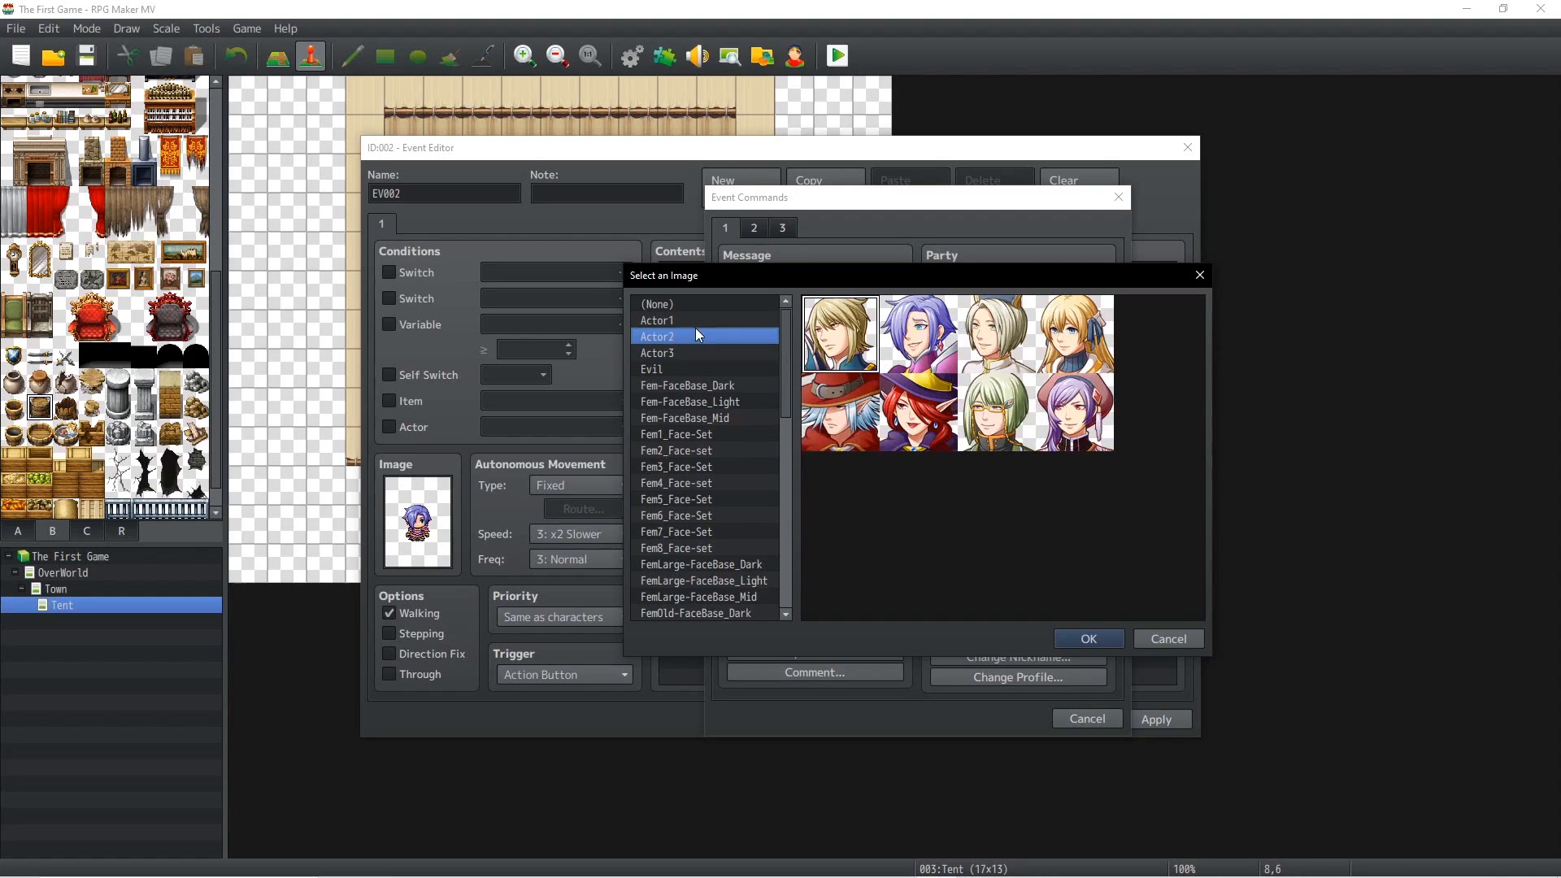
{"action": "left_click", "coordinate": [683, 368]}
{"action": "left_click", "coordinate": [691, 324]}
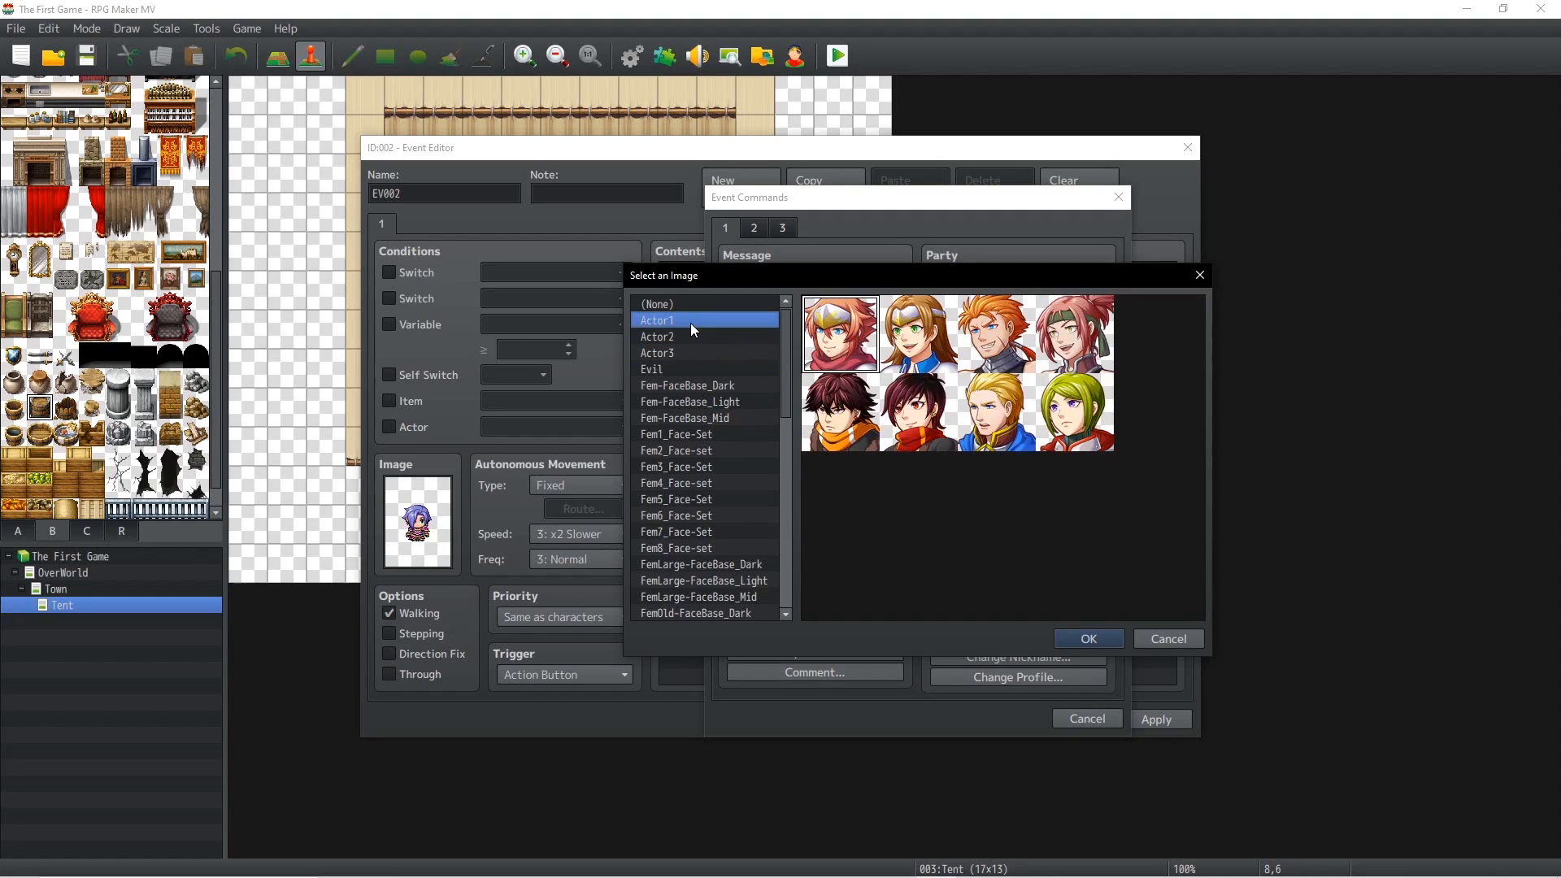
{"action": "left_click", "coordinate": [664, 335]}
{"action": "left_click", "coordinate": [949, 348]}
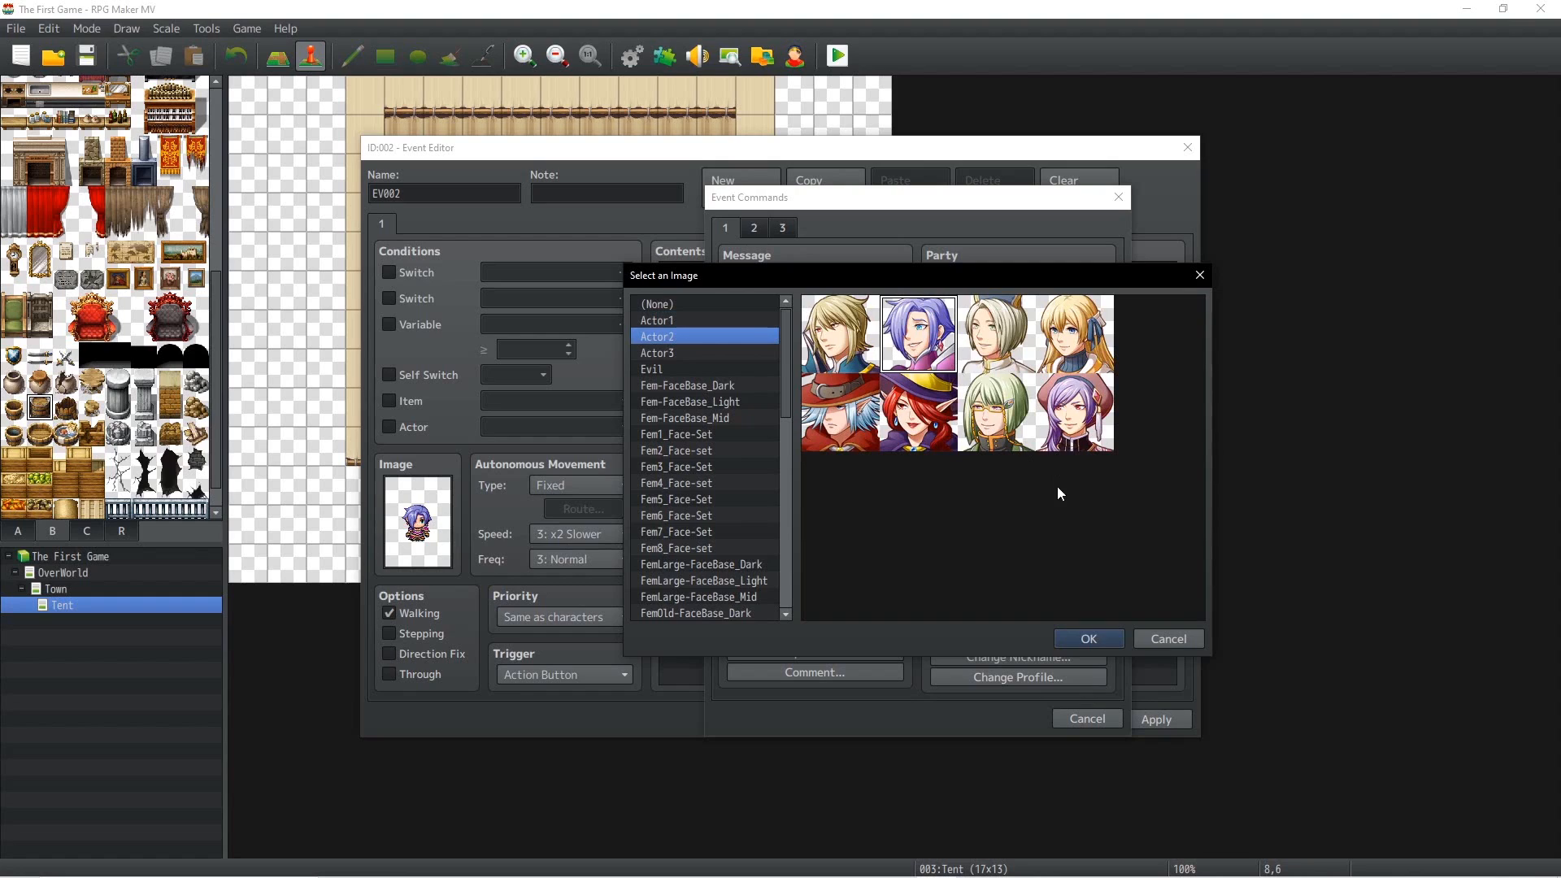
{"action": "left_click", "coordinate": [1088, 637]}
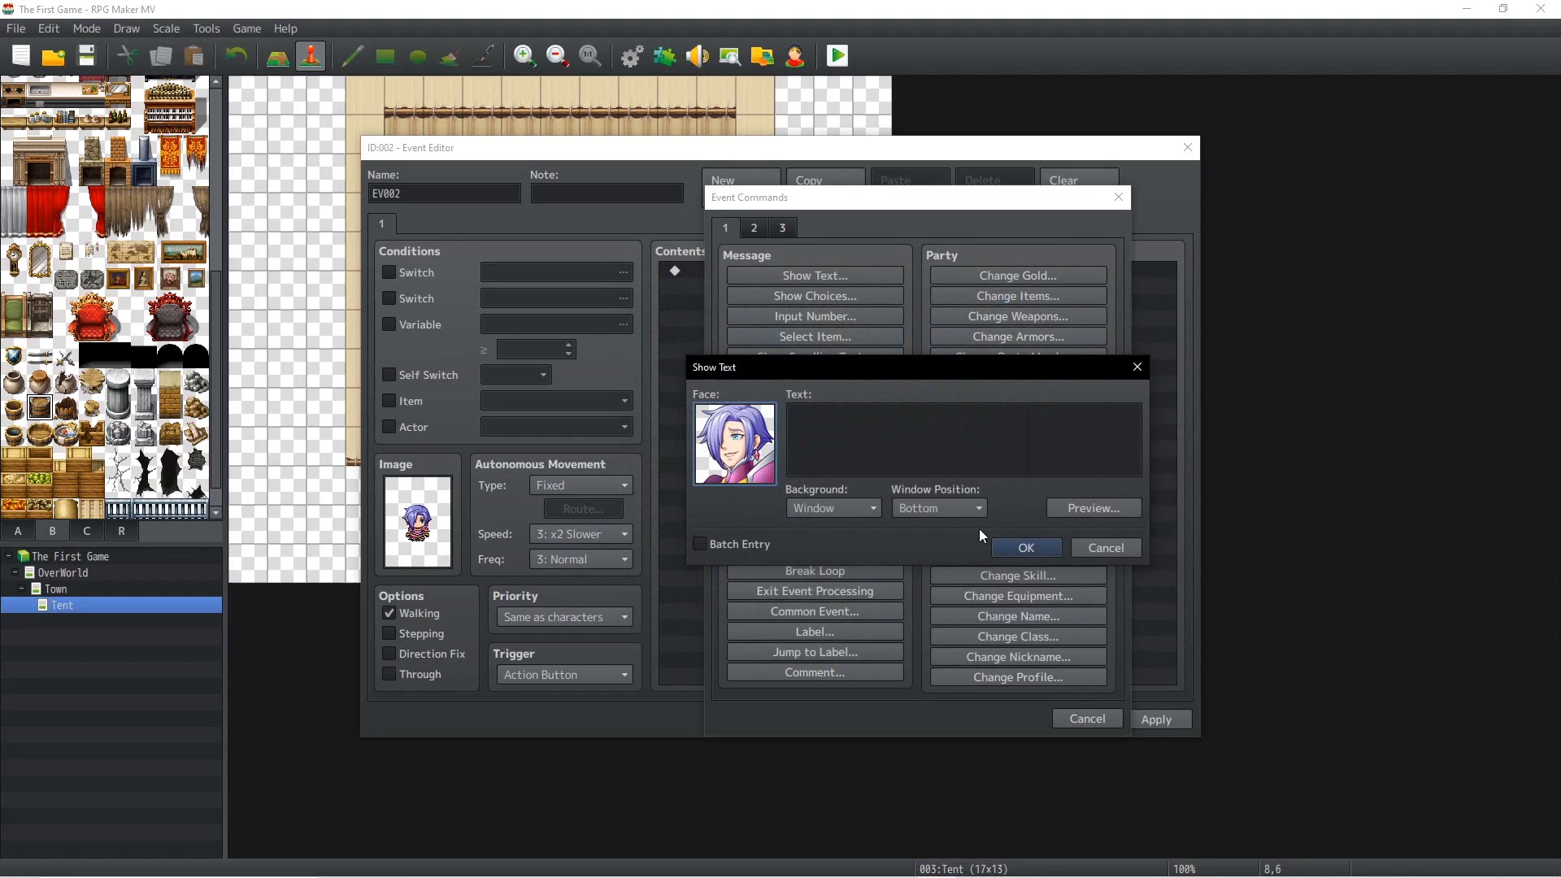
Step: Enter the message "Hey There is a secret underground passage behind me..." over two lines and add it to the character event
{"action": "left_click", "coordinate": [938, 447]}
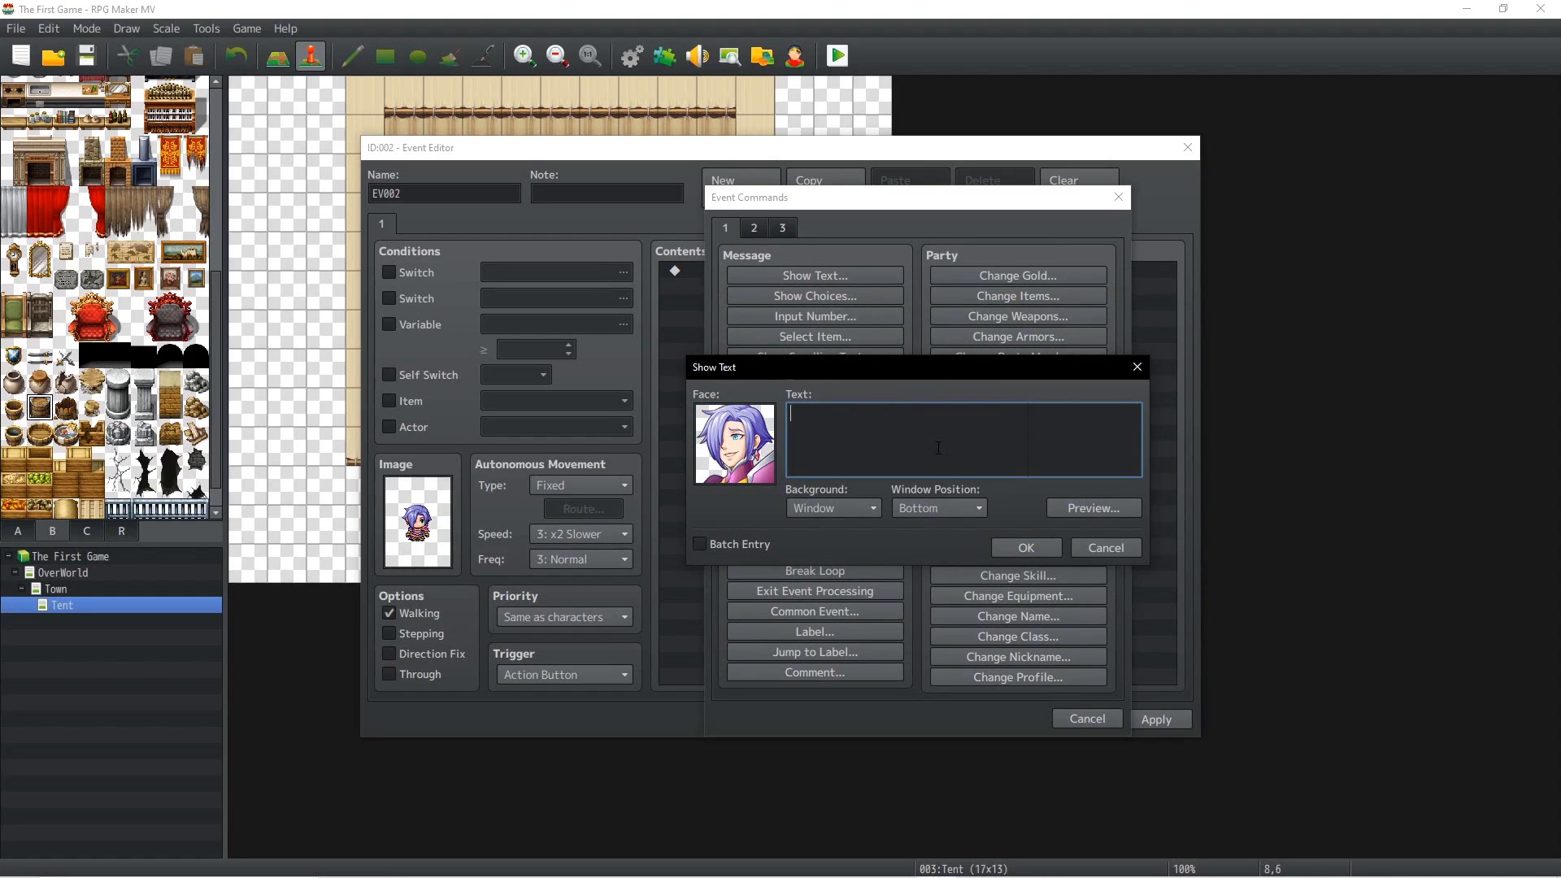
{"action": "type", "text": "Hey There is a sectret"}
{"action": "key", "text": "BackSpace"}
{"action": "key", "text": "BackSpace"}
{"action": "key", "text": "BackSpace"}
{"action": "type", "text": "ret undergrounf"}
{"action": "key", "text": "BackSpace"}
{"action": "type", "text": "d passage"}
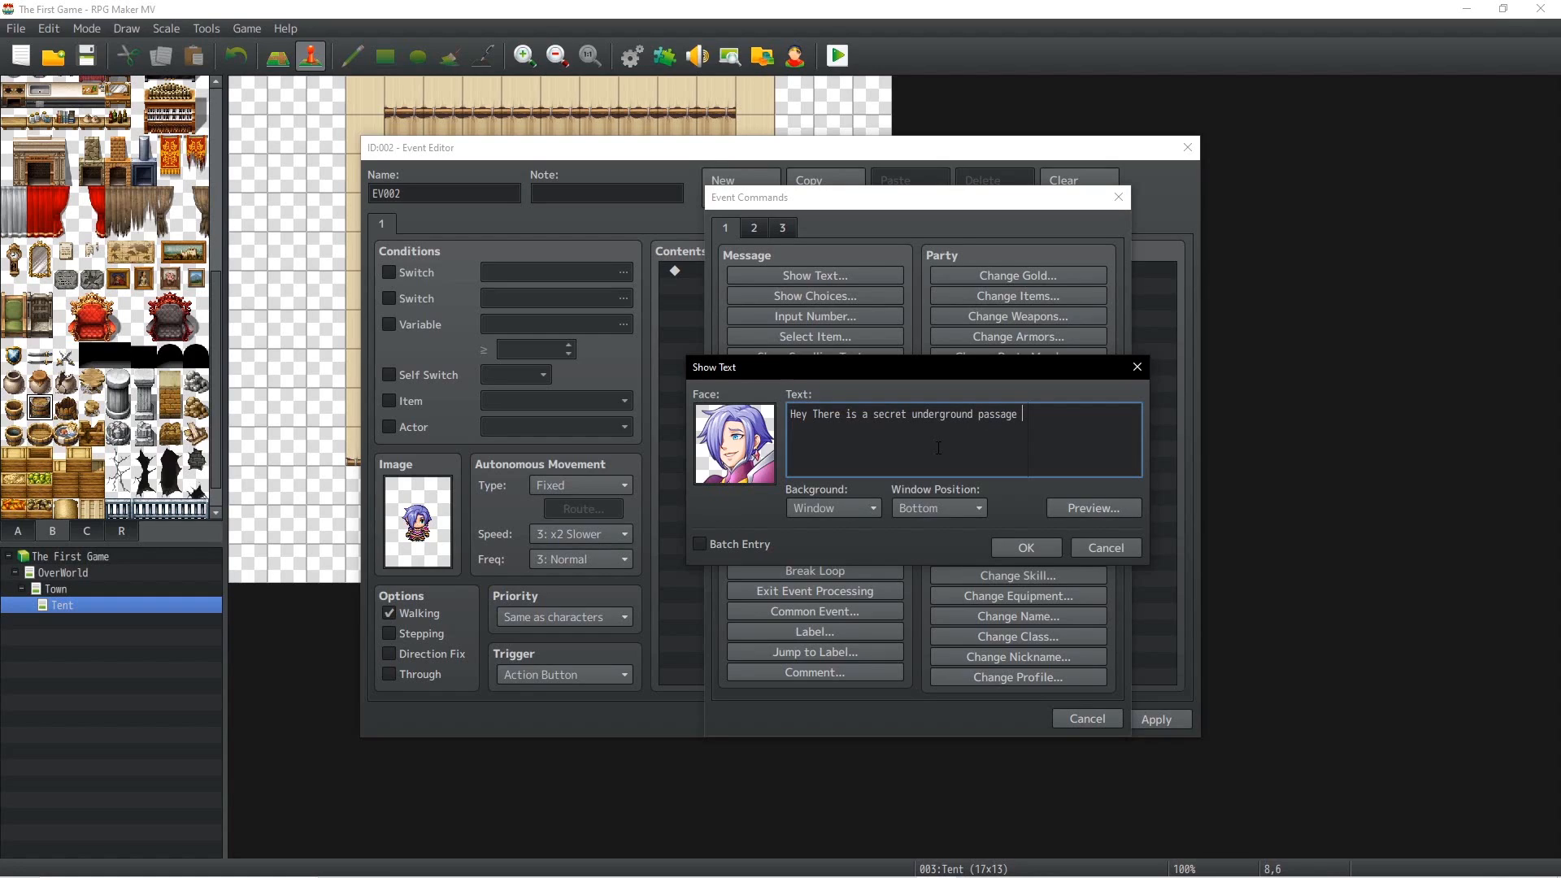
{"action": "type", "text": " behind me"}
{"action": "key", "text": "Return"}
{"action": "left_click", "coordinate": [1009, 546]}
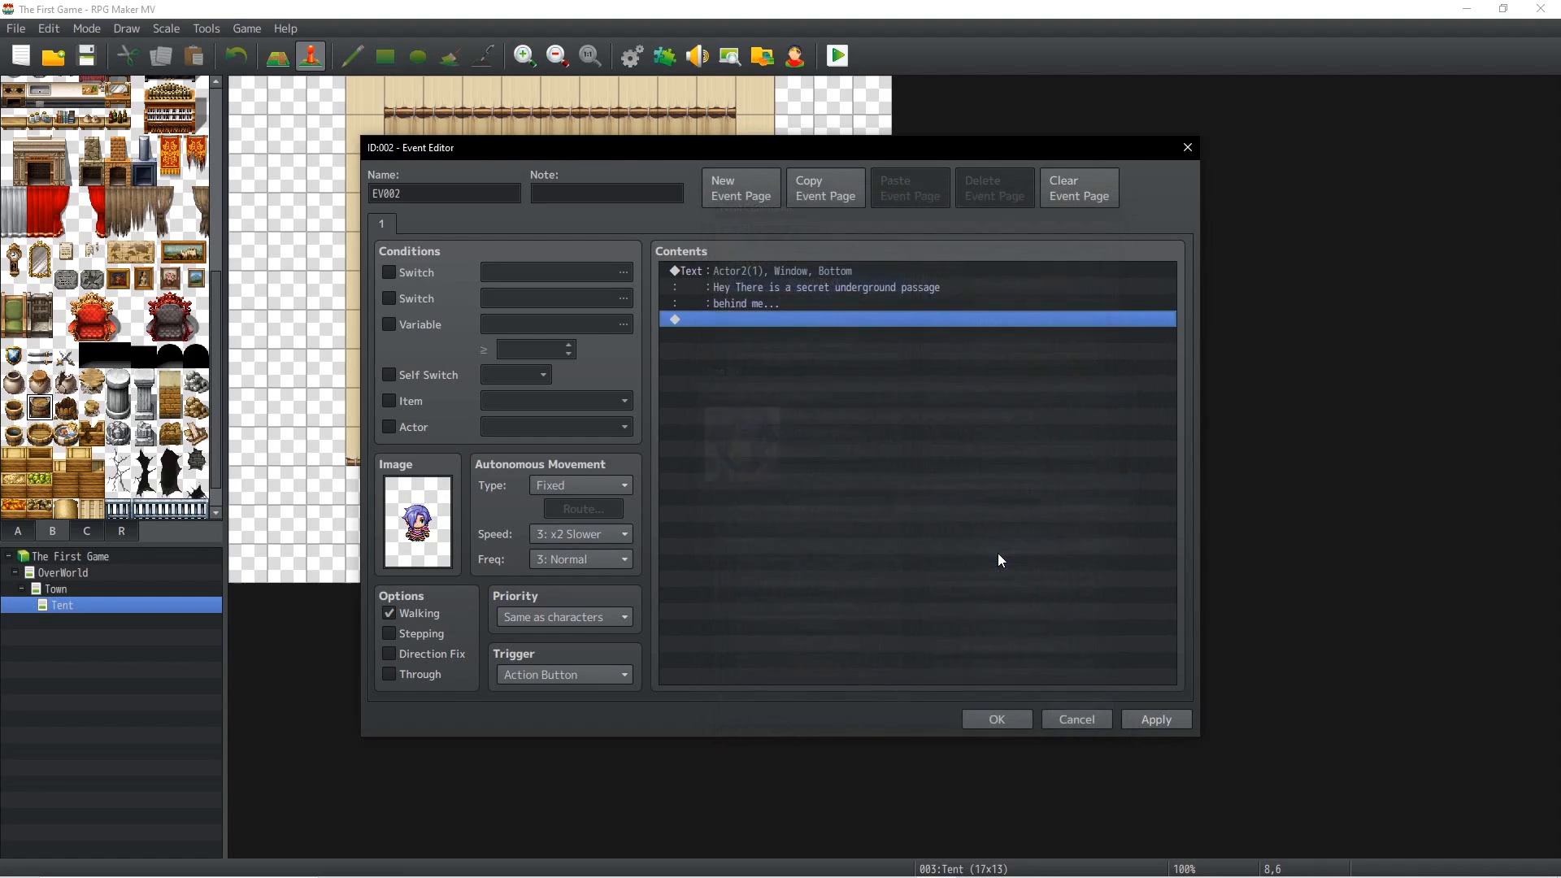
Step: Keep the character event's priority at Same as characters and save the event
{"action": "left_click", "coordinate": [603, 623]}
{"action": "left_click", "coordinate": [600, 620]}
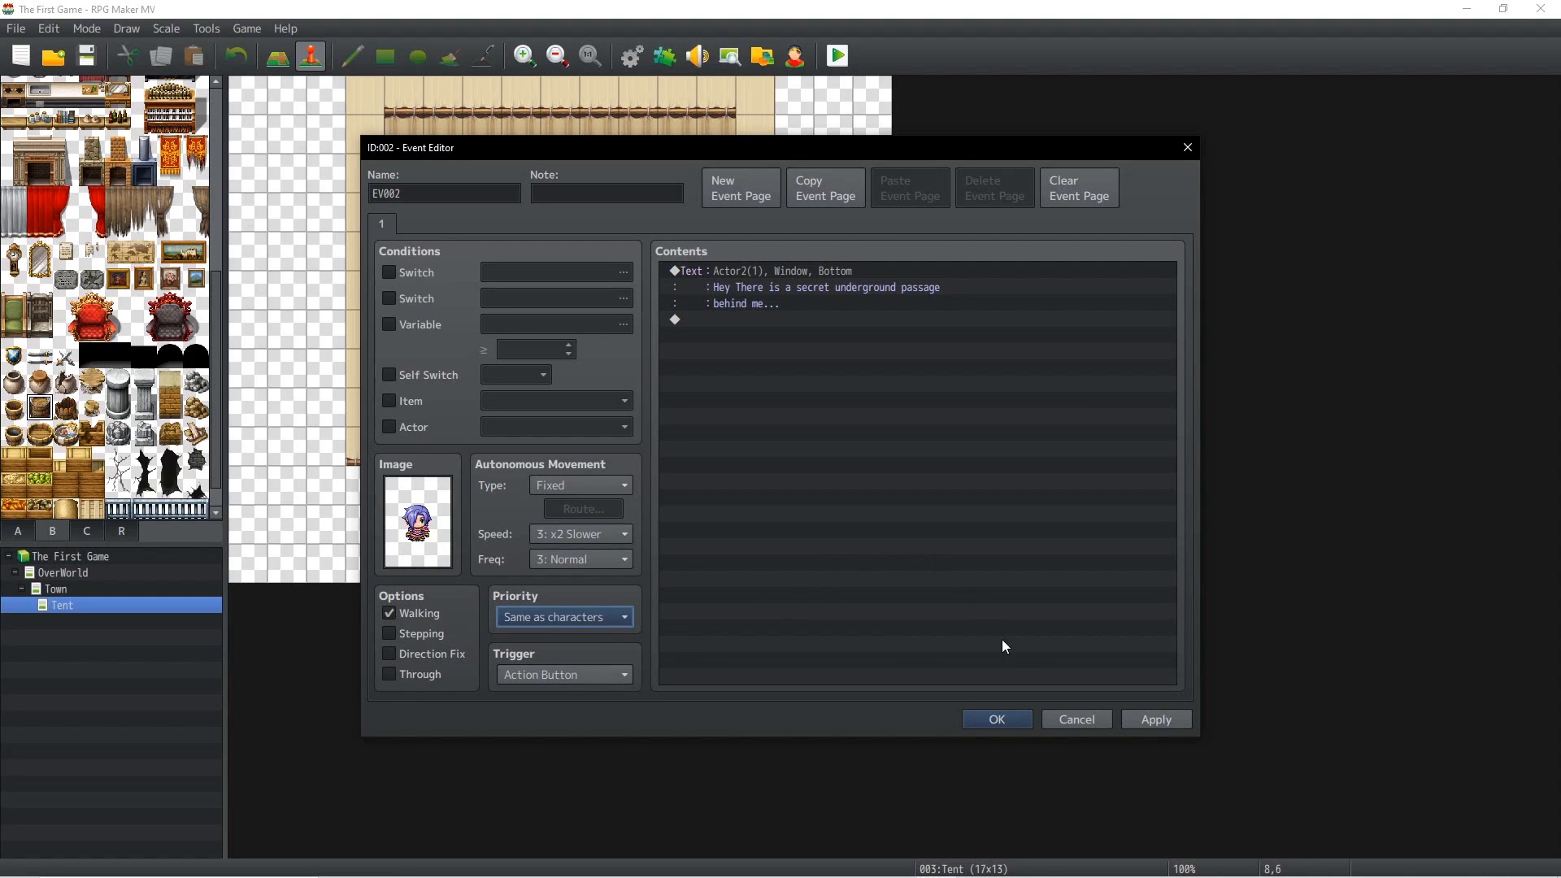
{"action": "left_click", "coordinate": [1017, 717]}
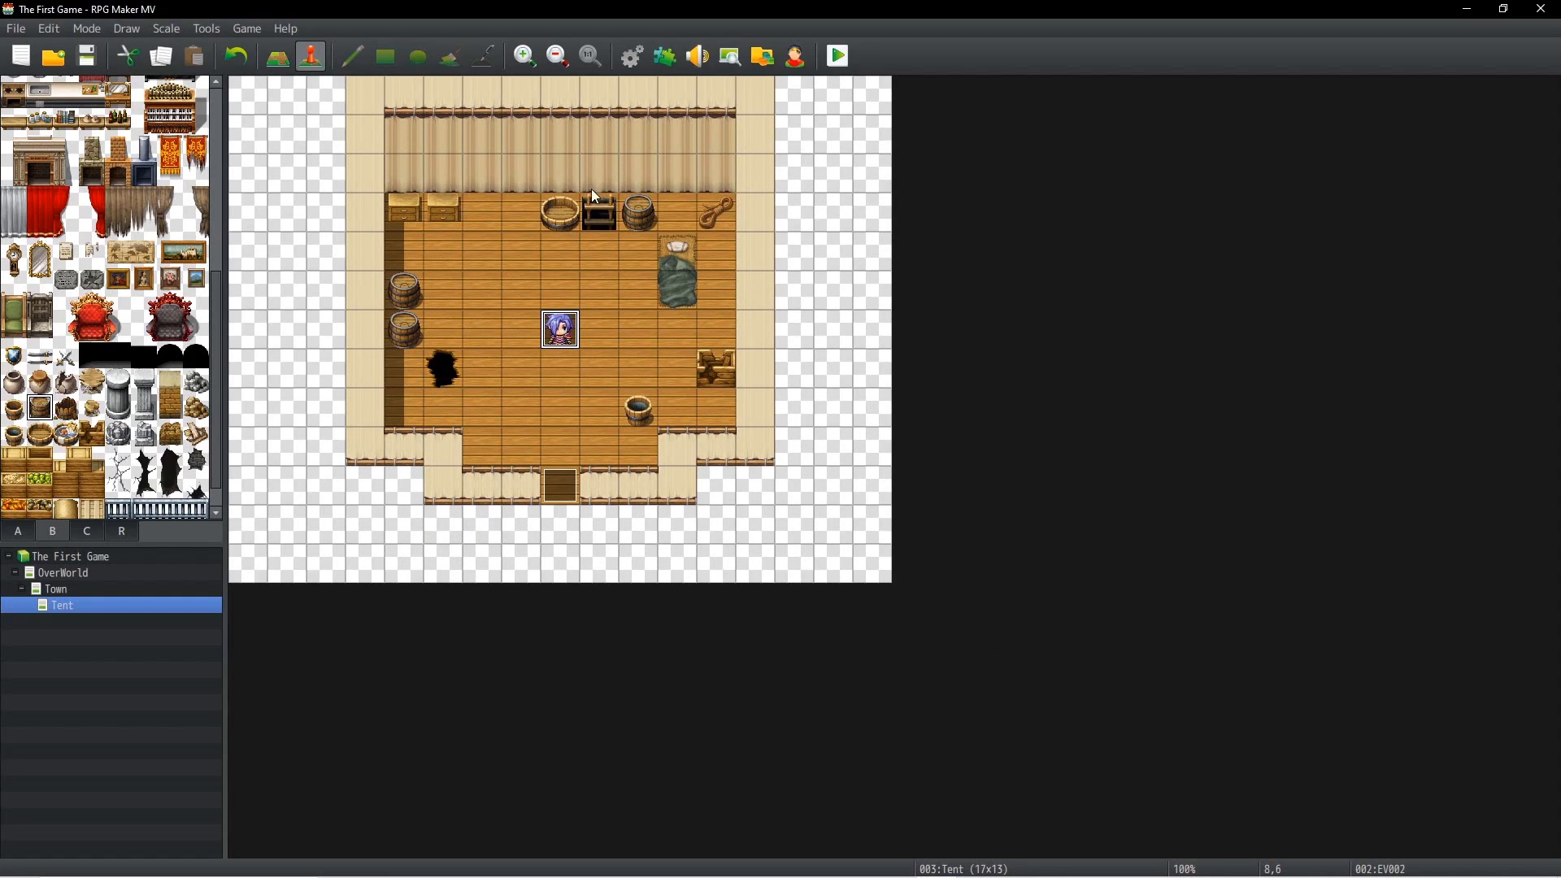
Step: Create a new event at tile 9,4, below the black-fronted furniture by the back wall, and open its image selection
{"action": "left_click", "coordinate": [602, 214]}
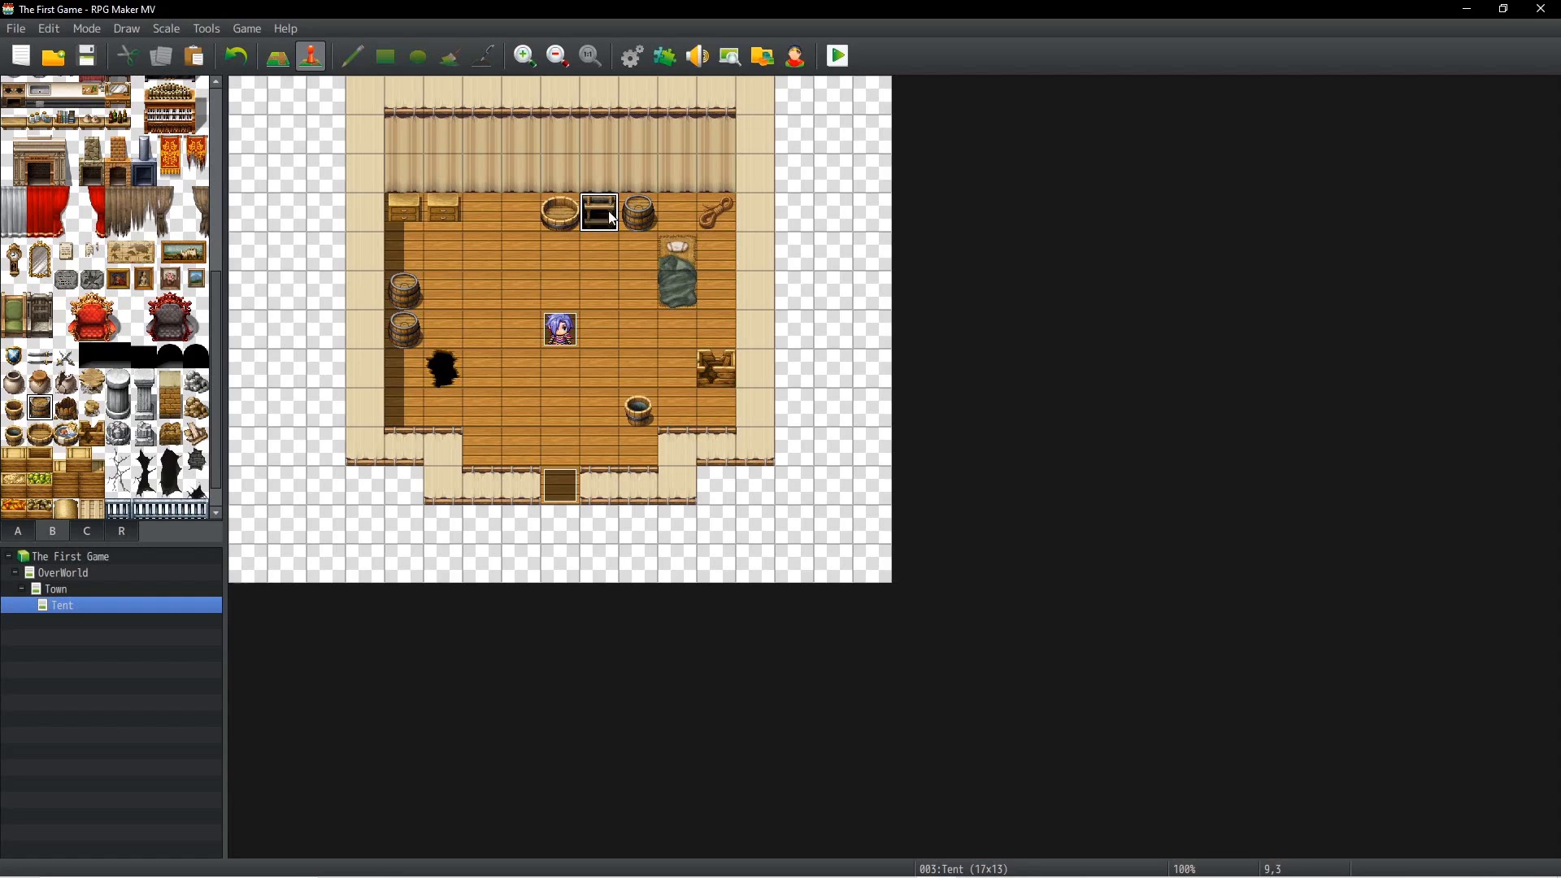
{"action": "left_click", "coordinate": [607, 254]}
{"action": "double_click", "coordinate": [601, 259]}
{"action": "left_click", "coordinate": [438, 509]}
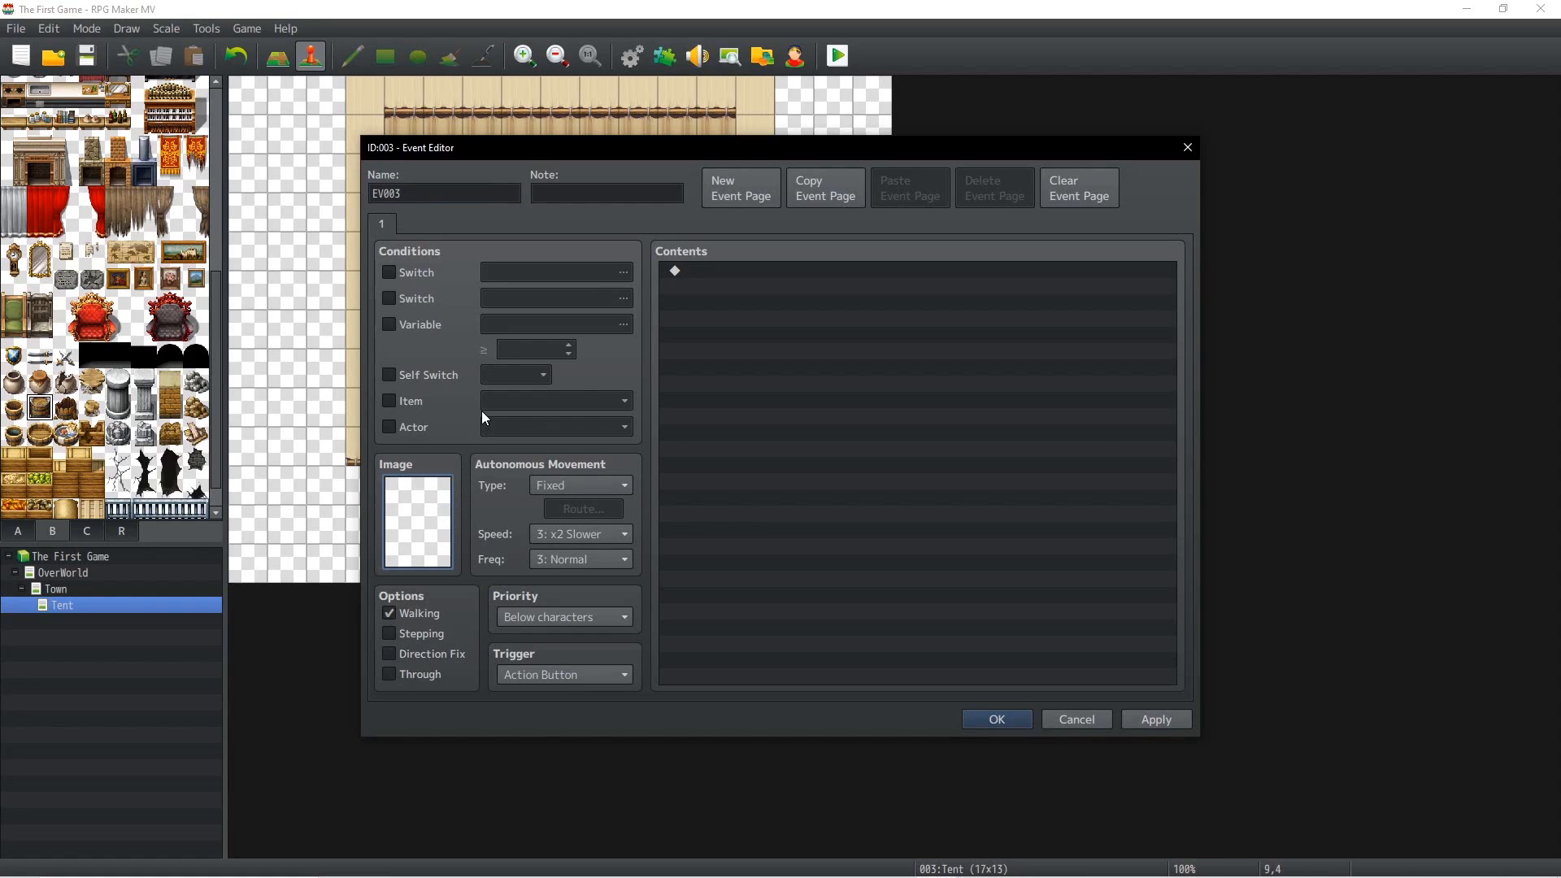
{"action": "double_click", "coordinate": [414, 499]}
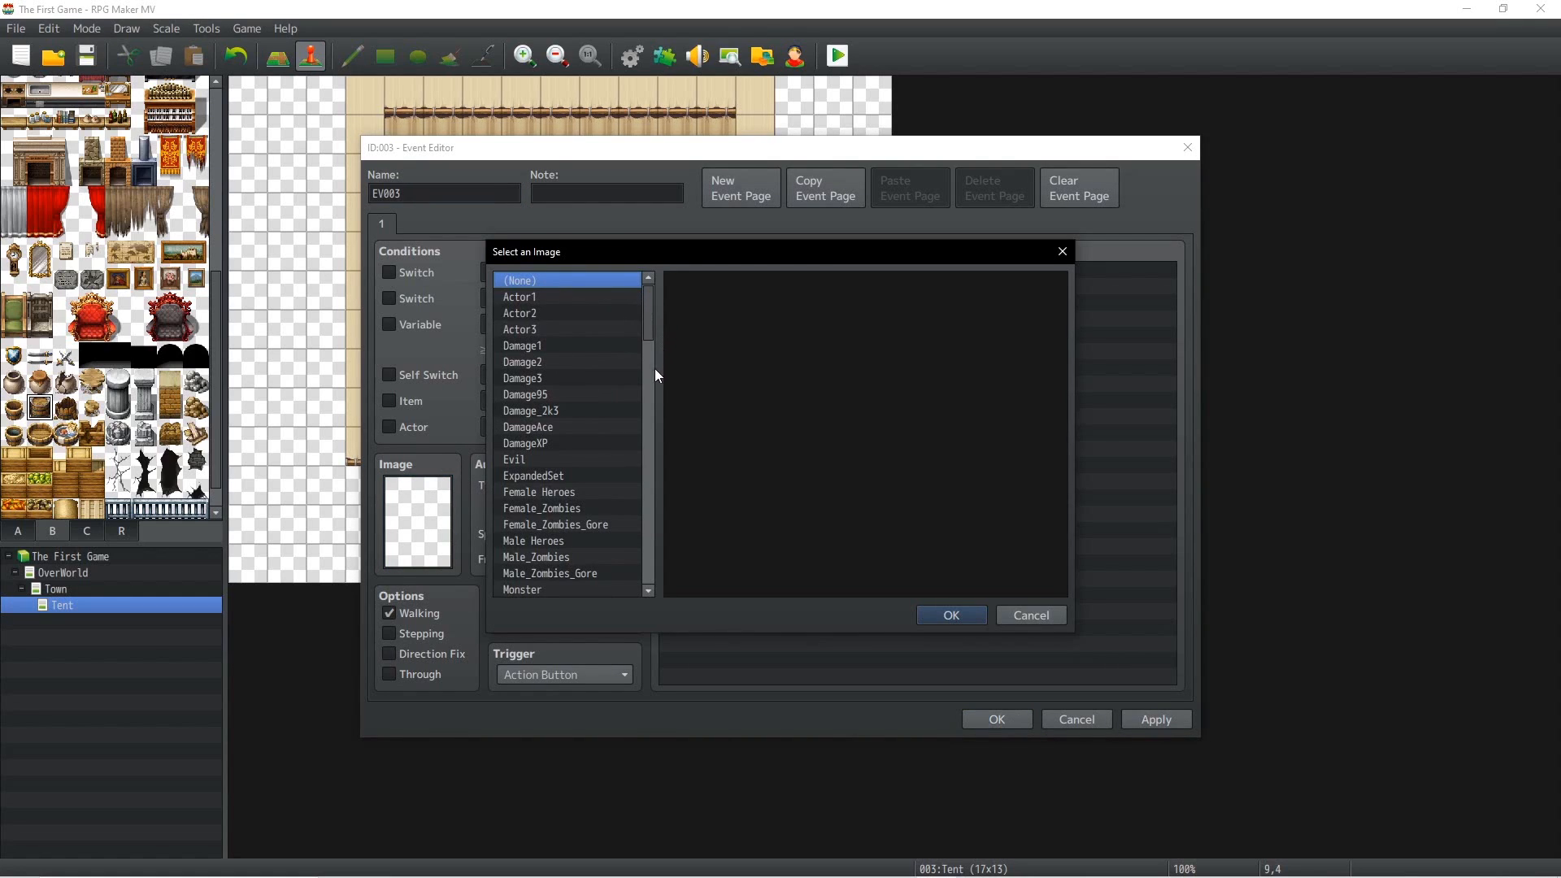
Step: Assign the barrel tile from [Tileset B] as the new event's image and save the event
{"action": "left_click_drag", "start_coordinate": [649, 336], "coordinate": [631, 441]}
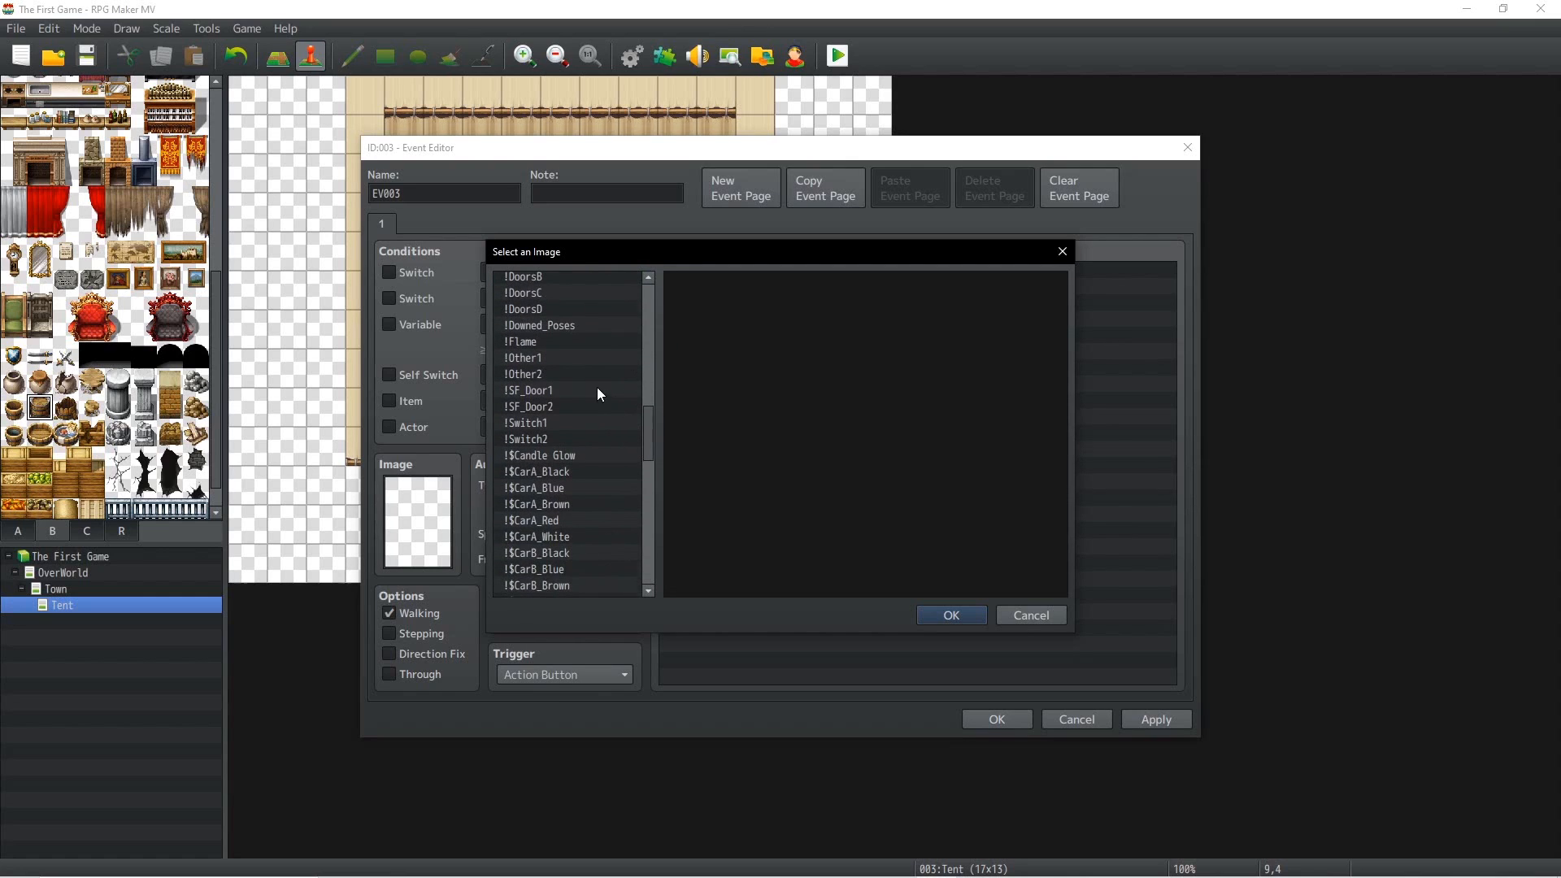
{"action": "scroll", "coordinate": [597, 387], "scroll_direction": "up", "scroll_amount": 2}
{"action": "left_click", "coordinate": [551, 343]}
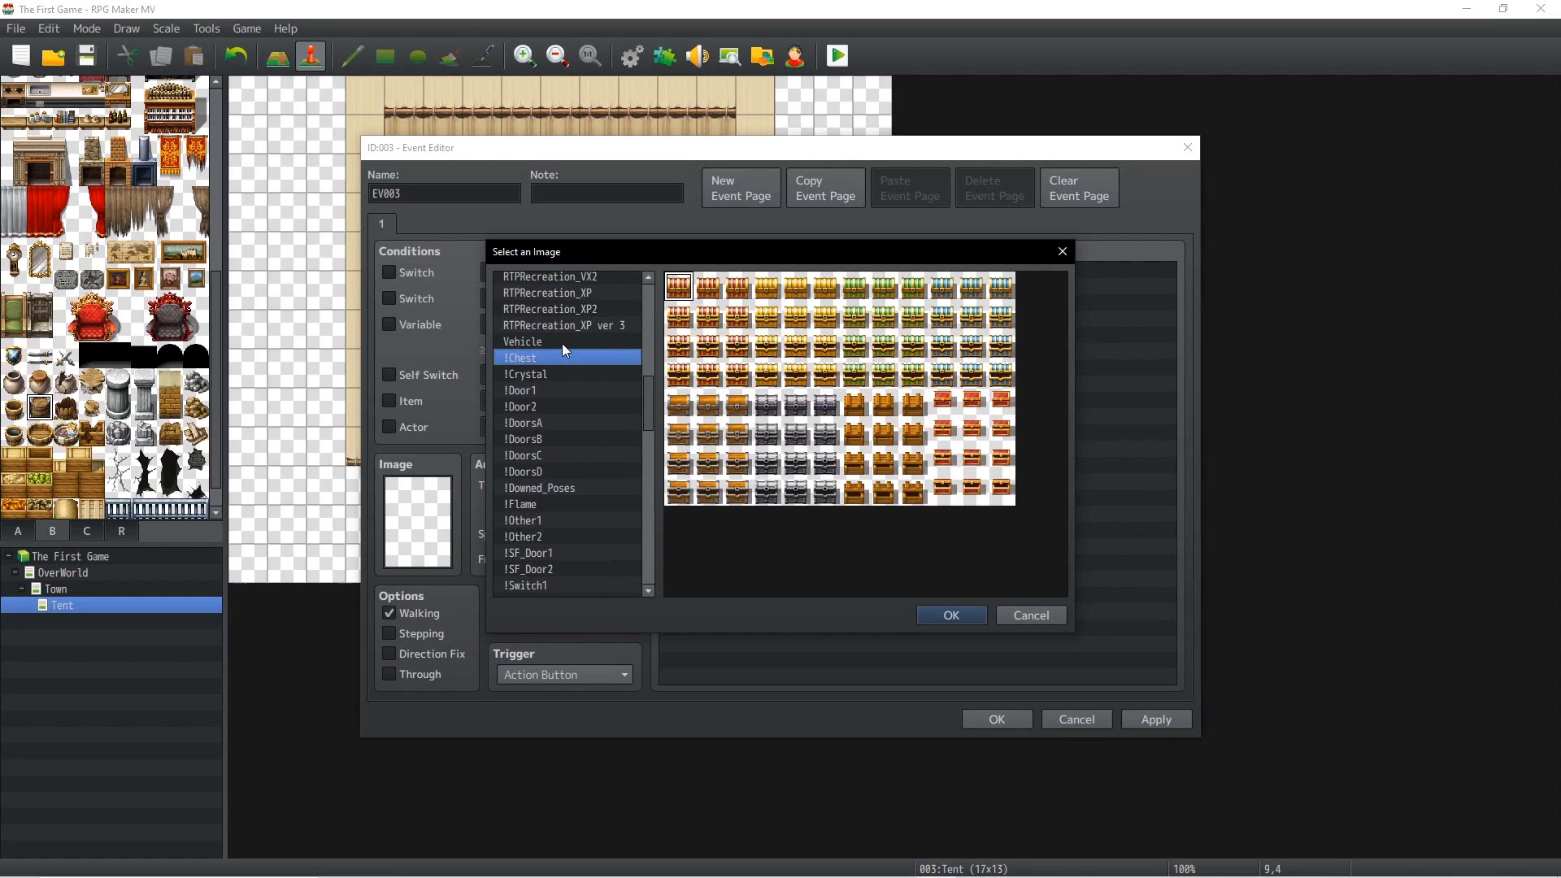
{"action": "left_click_drag", "start_coordinate": [653, 398], "coordinate": [647, 561]}
{"action": "left_click", "coordinate": [578, 446]}
{"action": "left_click", "coordinate": [608, 575]}
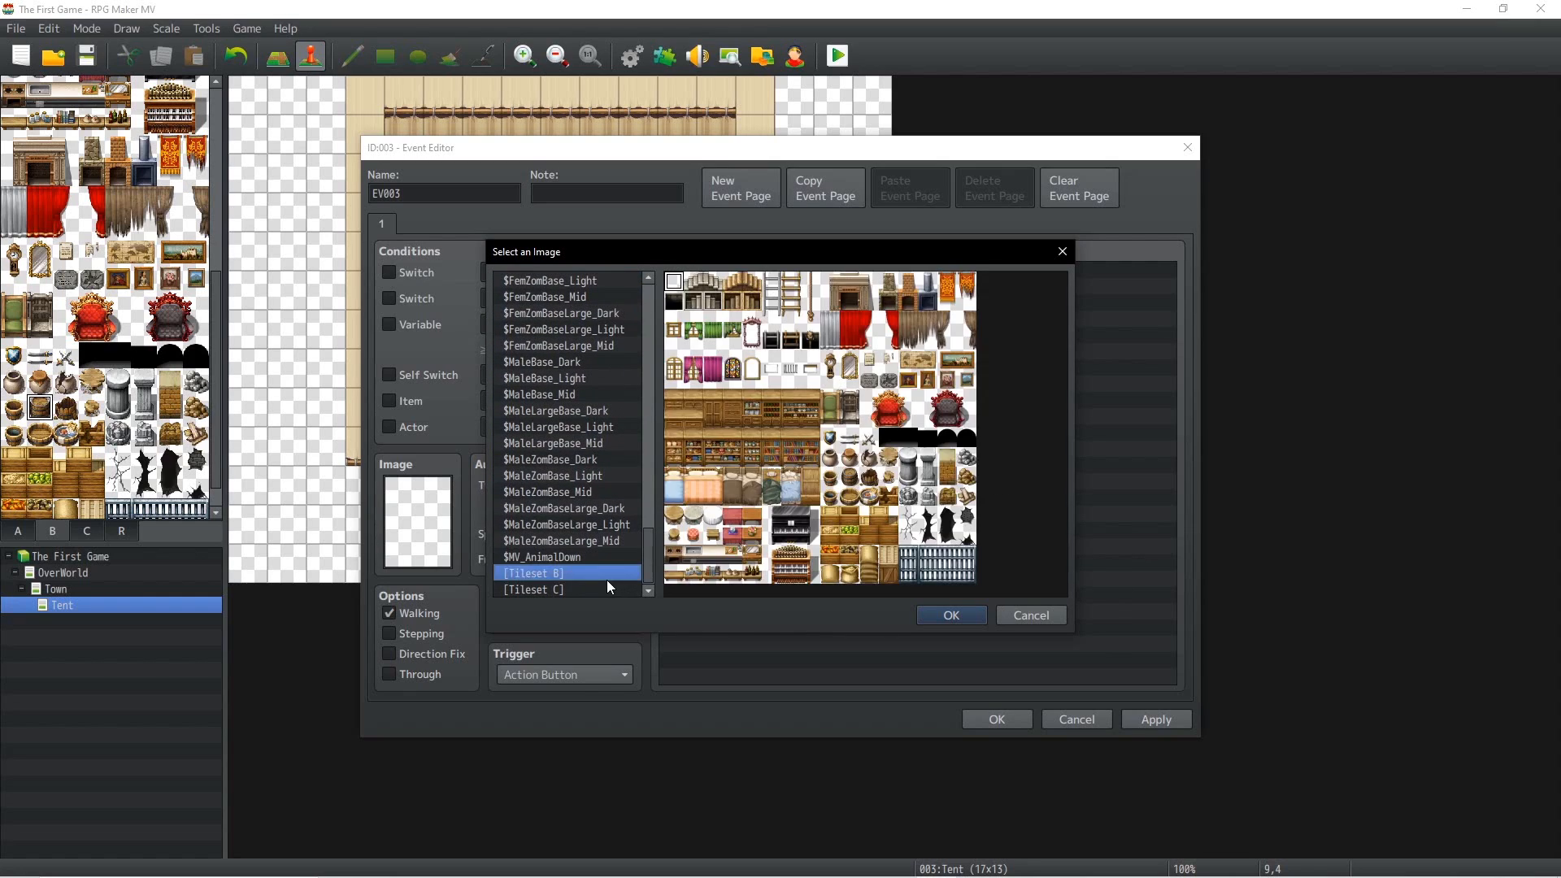
{"action": "left_click", "coordinate": [850, 466]}
{"action": "left_click", "coordinate": [851, 478]}
{"action": "left_click", "coordinate": [950, 617]}
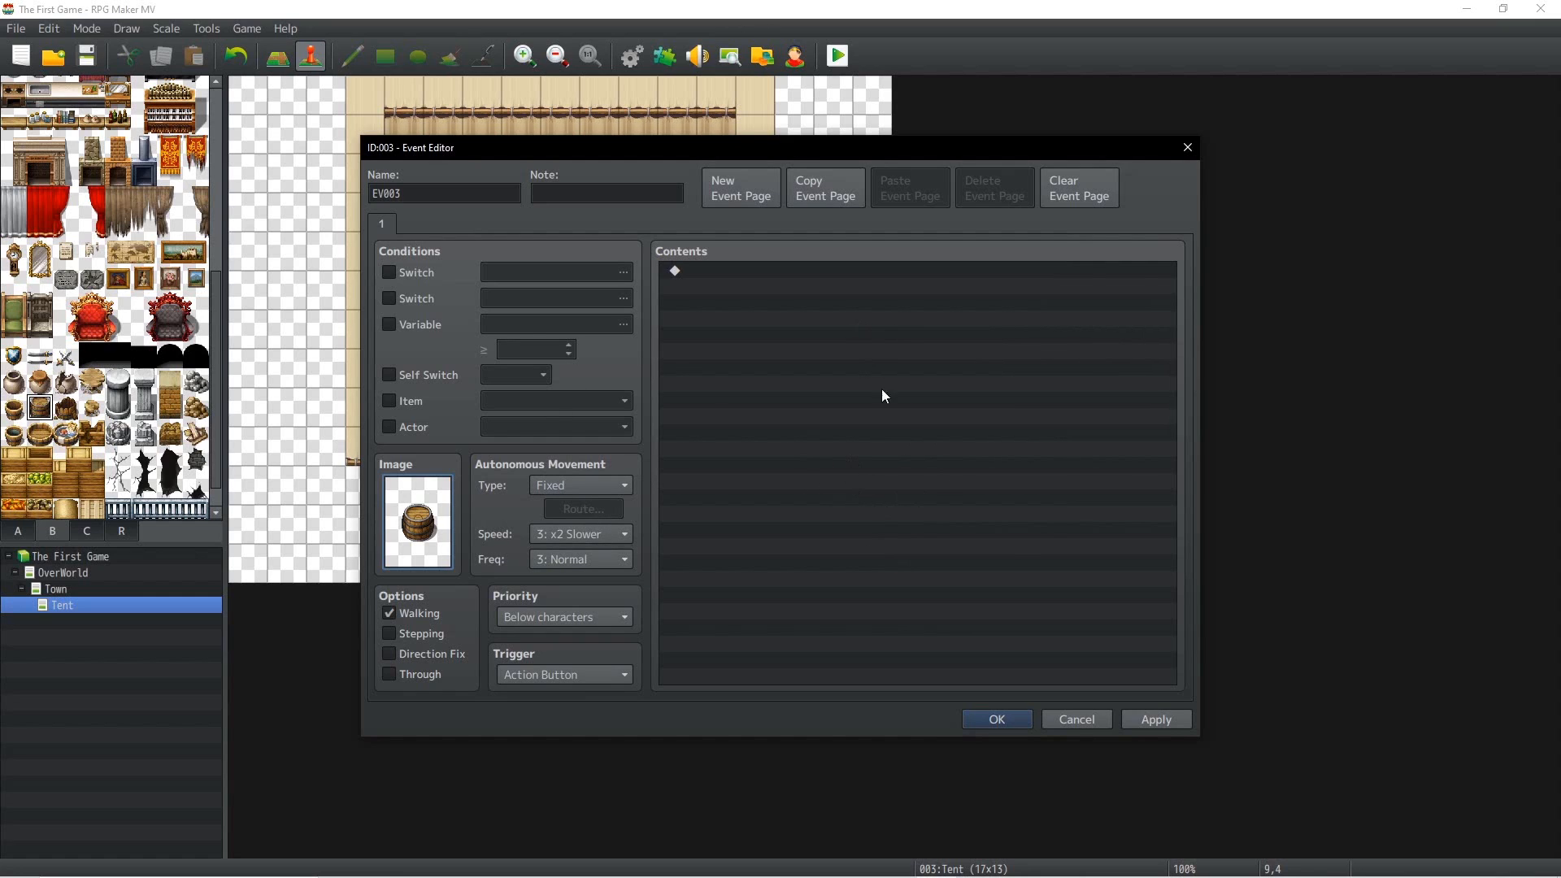
{"action": "left_click", "coordinate": [1154, 719]}
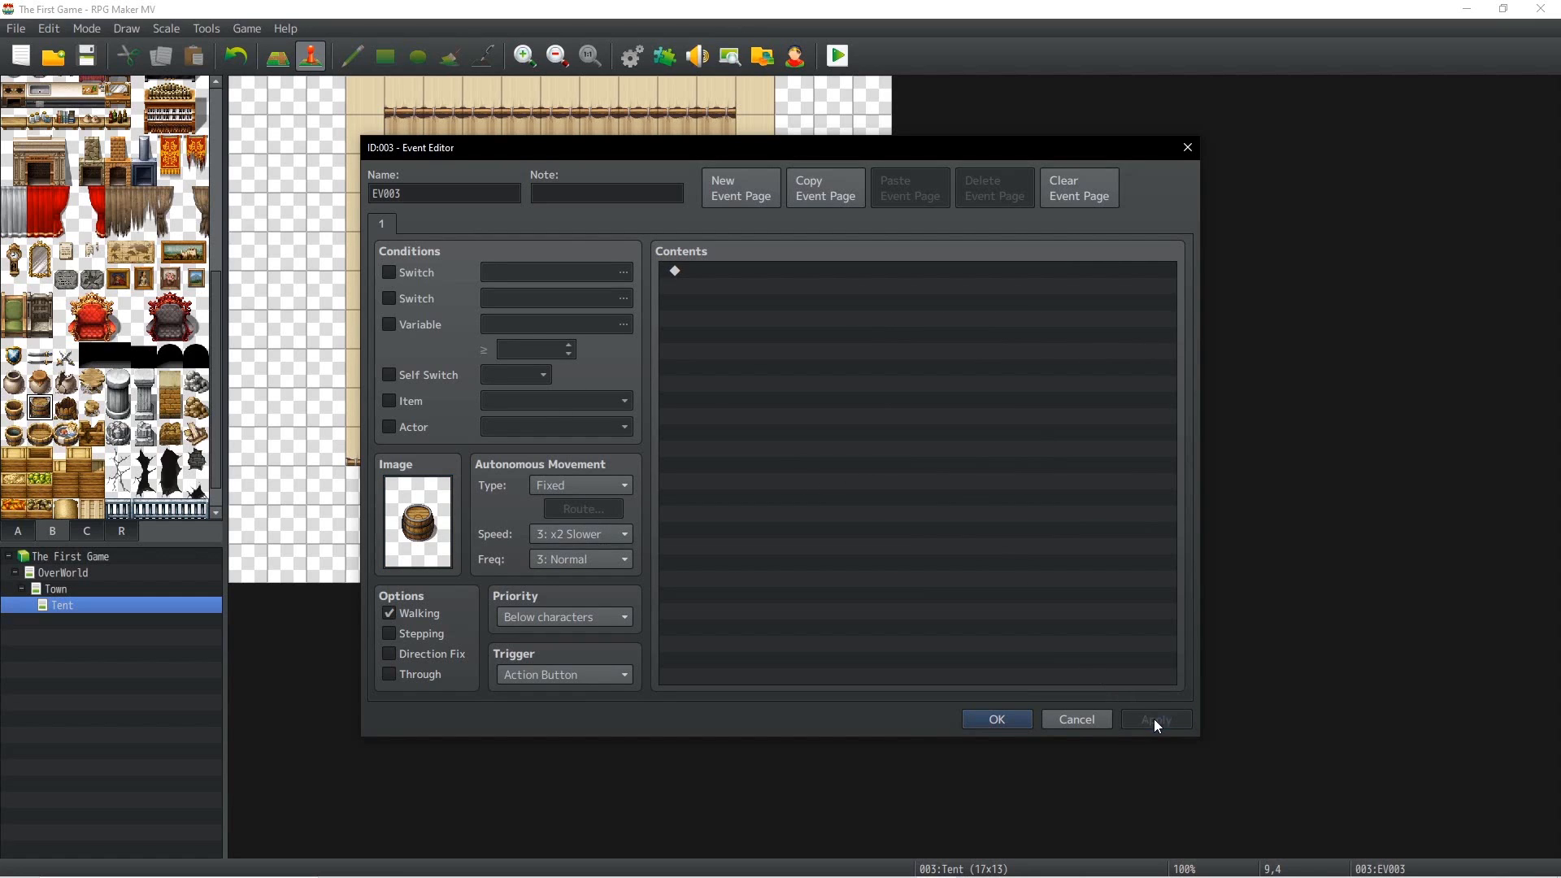
{"action": "left_click", "coordinate": [1014, 715]}
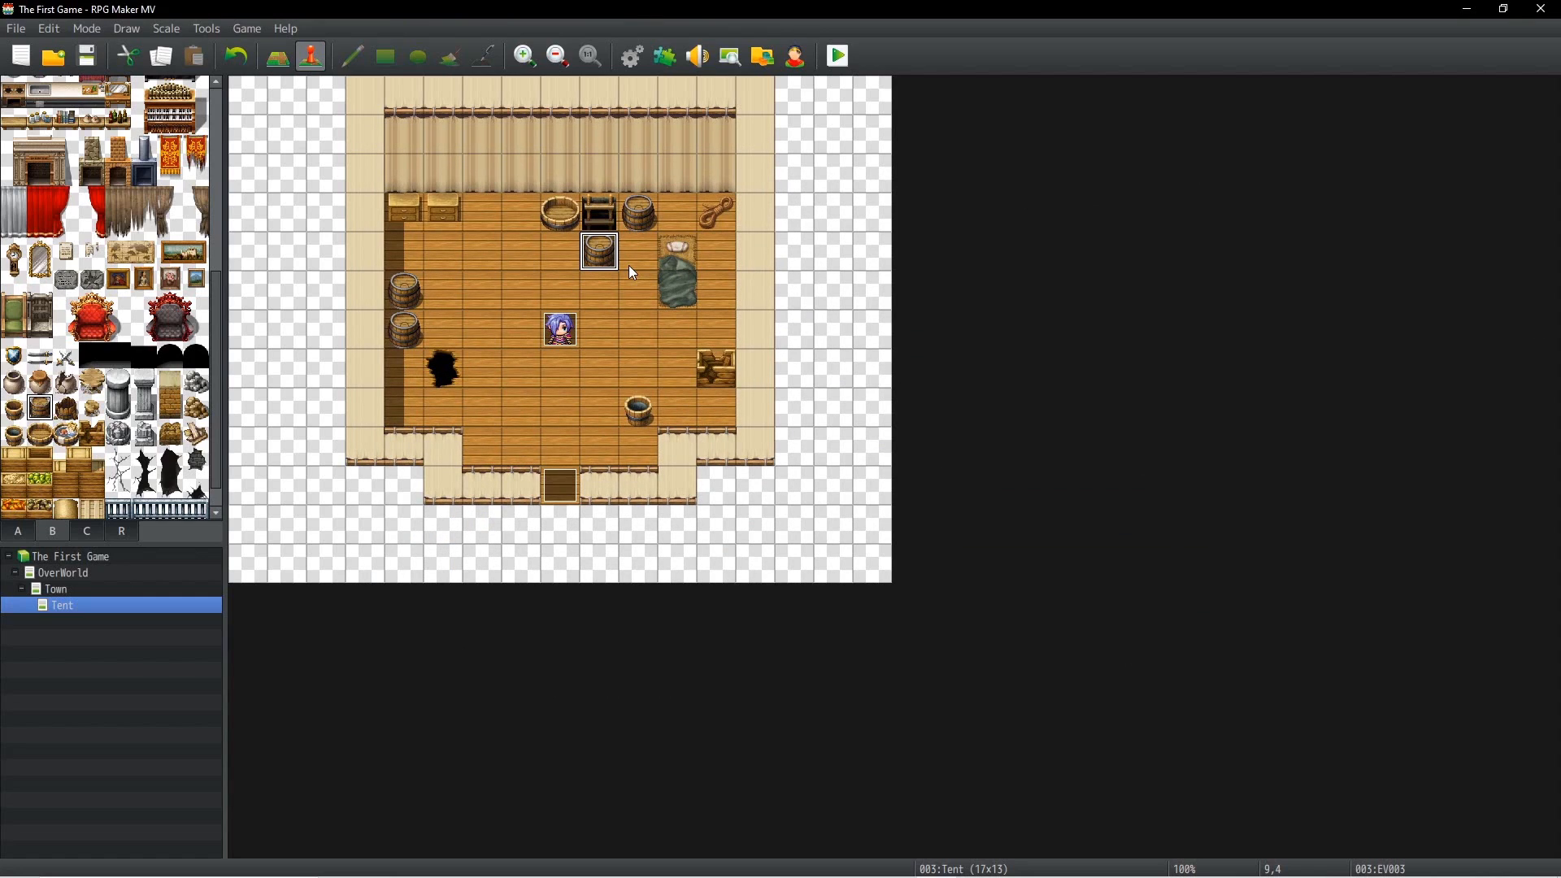
Step: Create a new map named "Tent Barrel Remove" under the Tent map
{"action": "left_click", "coordinate": [567, 256]}
{"action": "left_click", "coordinate": [601, 253]}
{"action": "right_click", "coordinate": [69, 603]}
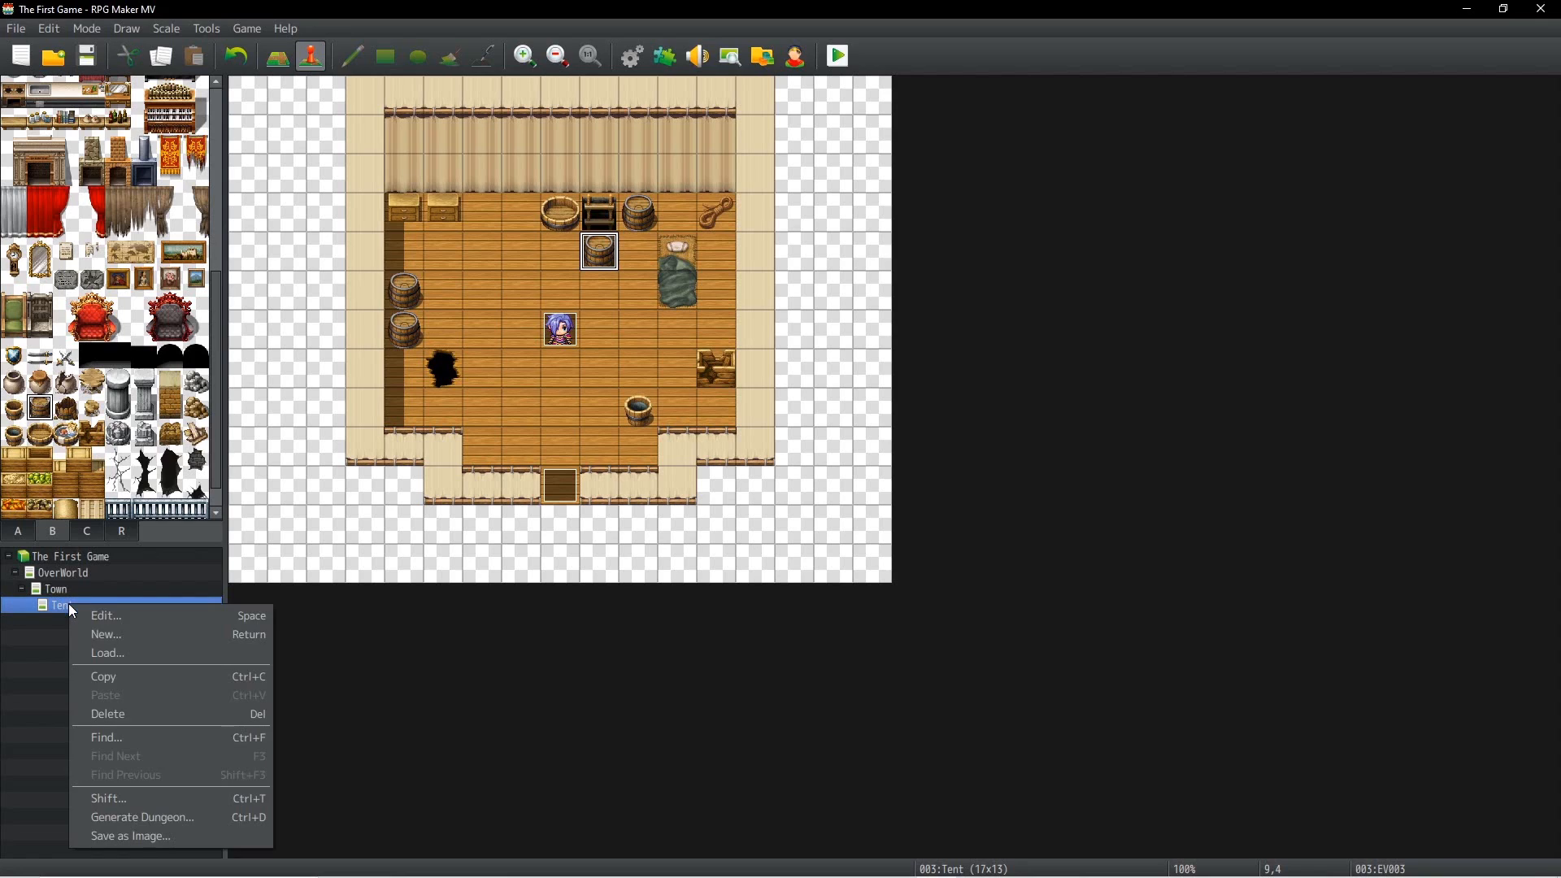
{"action": "left_click", "coordinate": [110, 633]}
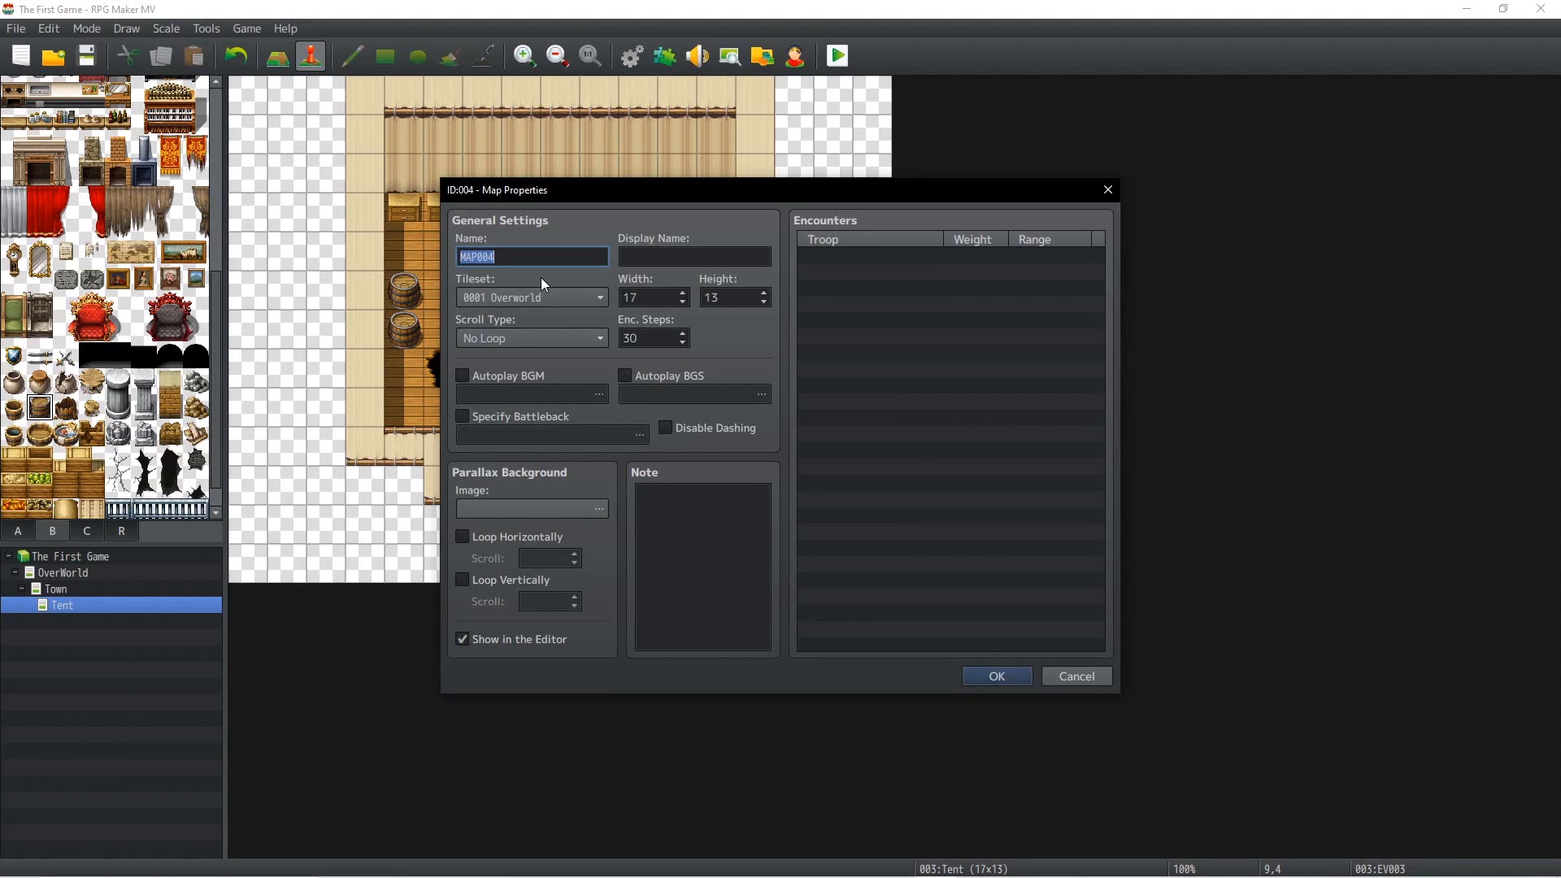
{"action": "type", "text": "Tent Barrel Remove"}
{"action": "key", "text": "Return"}
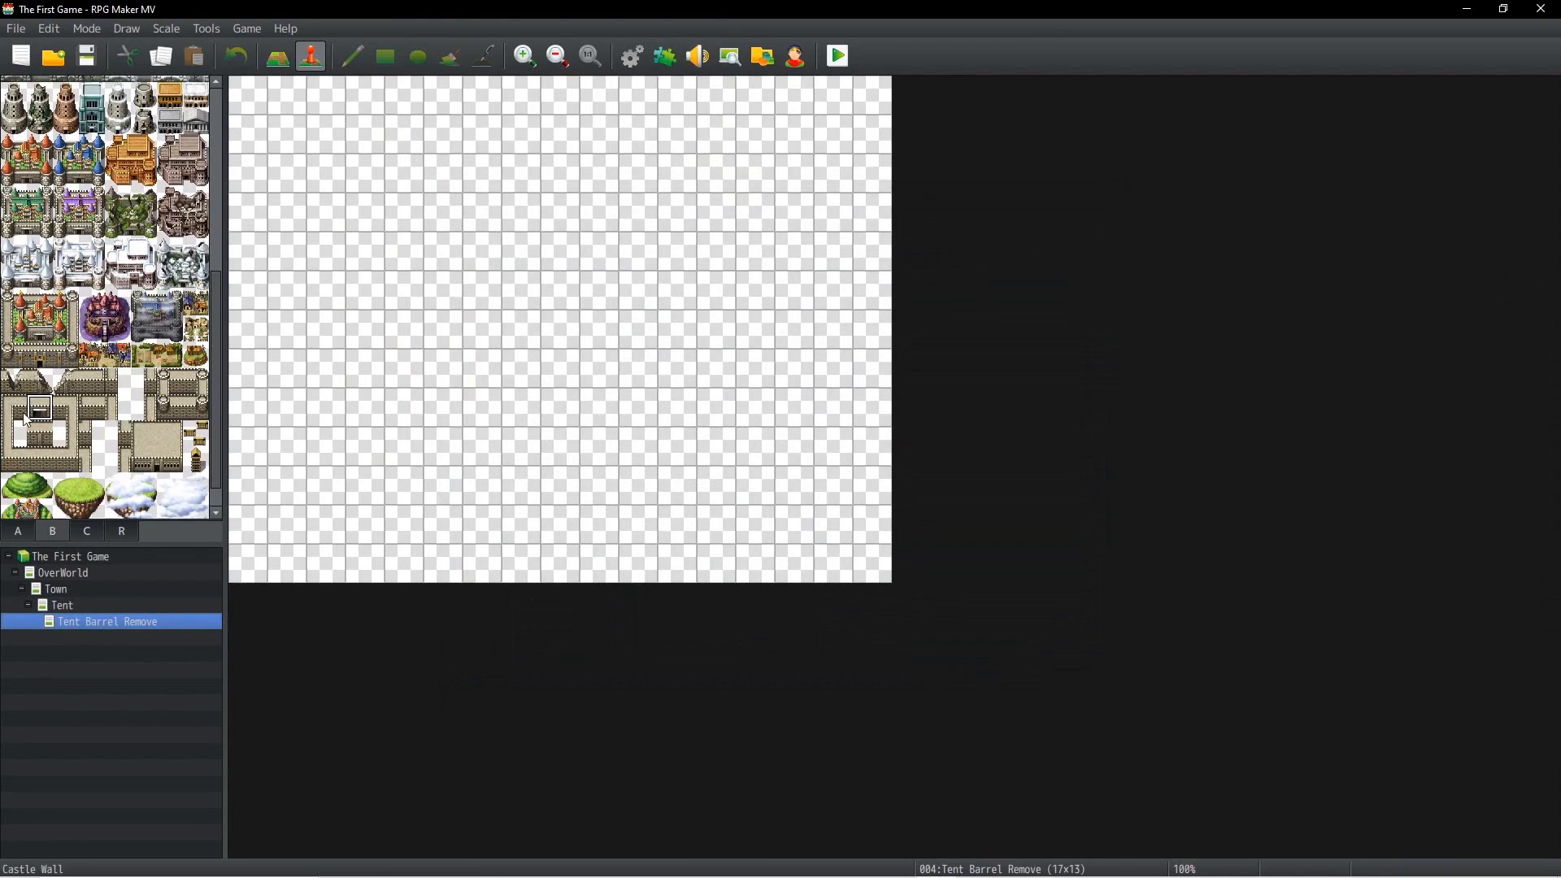
Step: Copy the whole tent interior from the Tent map in map editing mode and place it on the Tent Barrel Remove map
{"action": "left_click", "coordinate": [73, 604]}
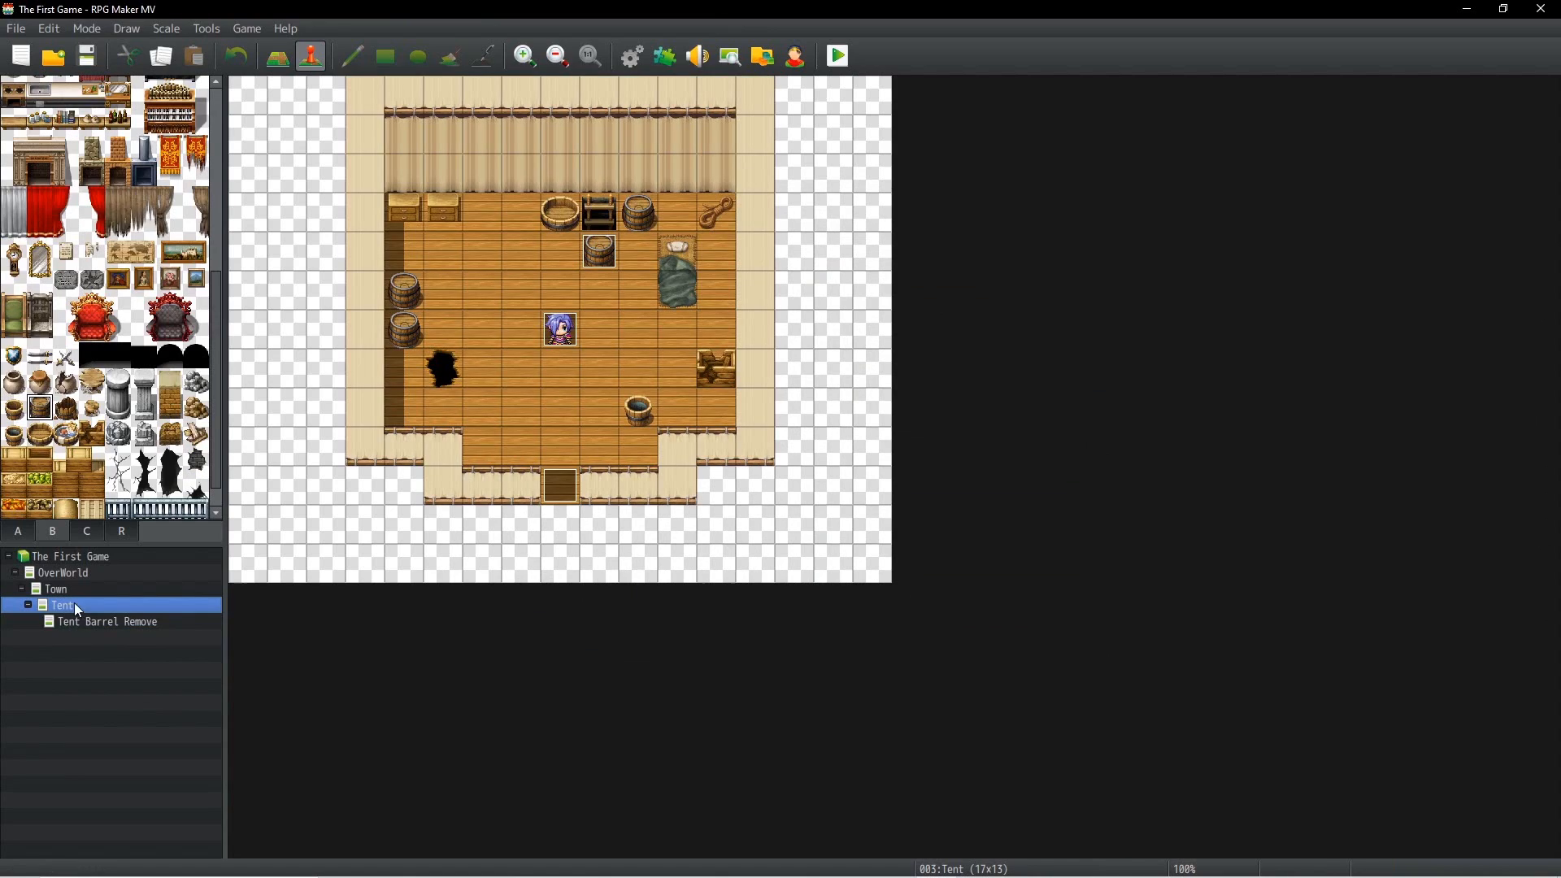
{"action": "left_click", "coordinate": [279, 59]}
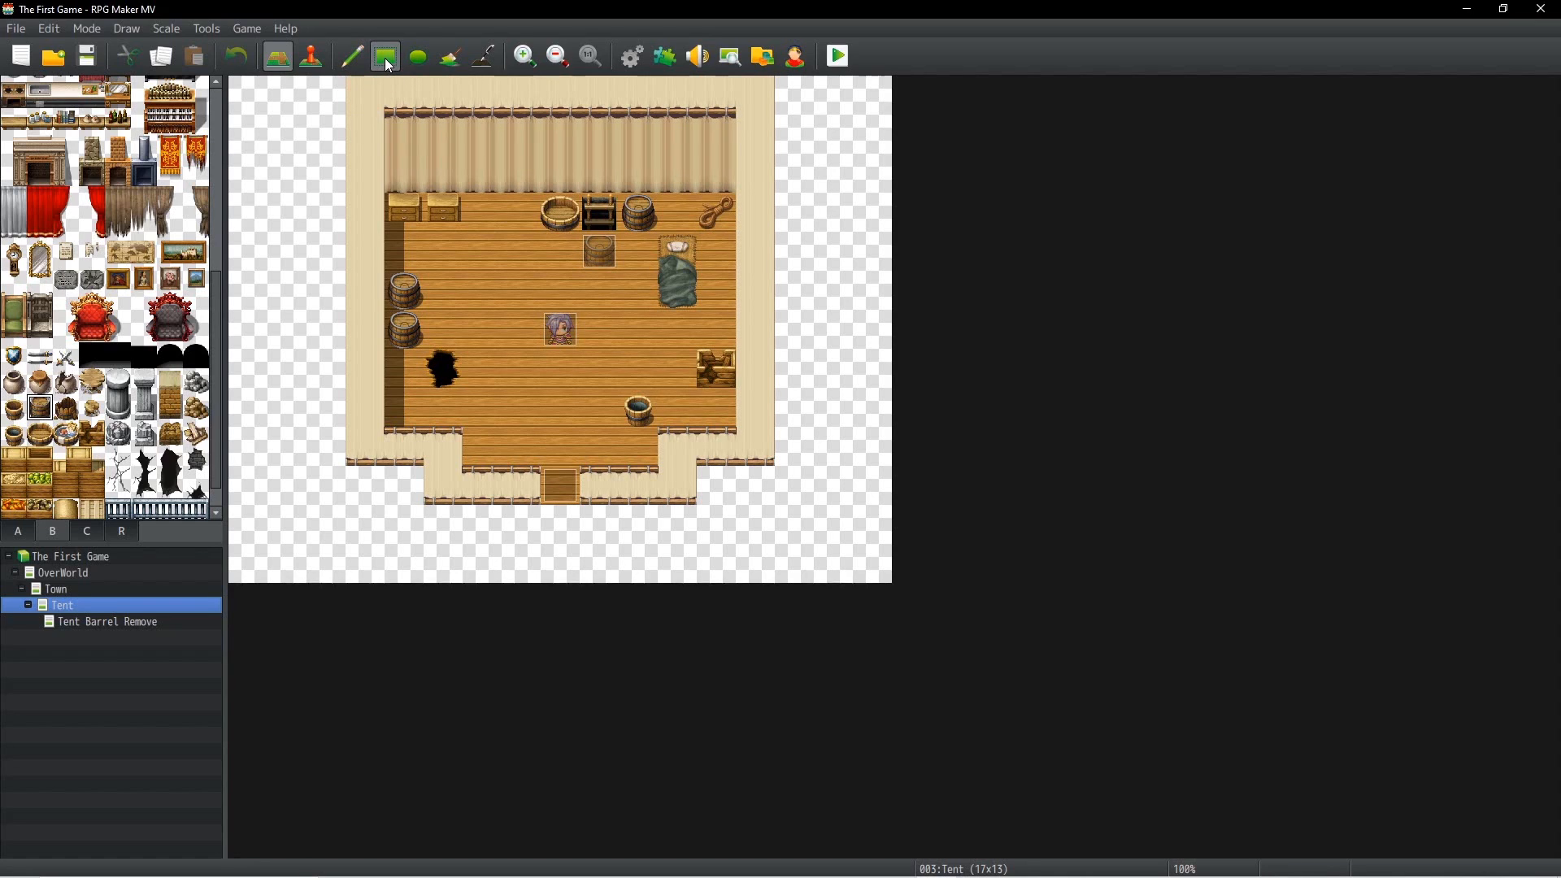
{"action": "right_click_drag", "start_coordinate": [359, 96], "coordinate": [755, 470]}
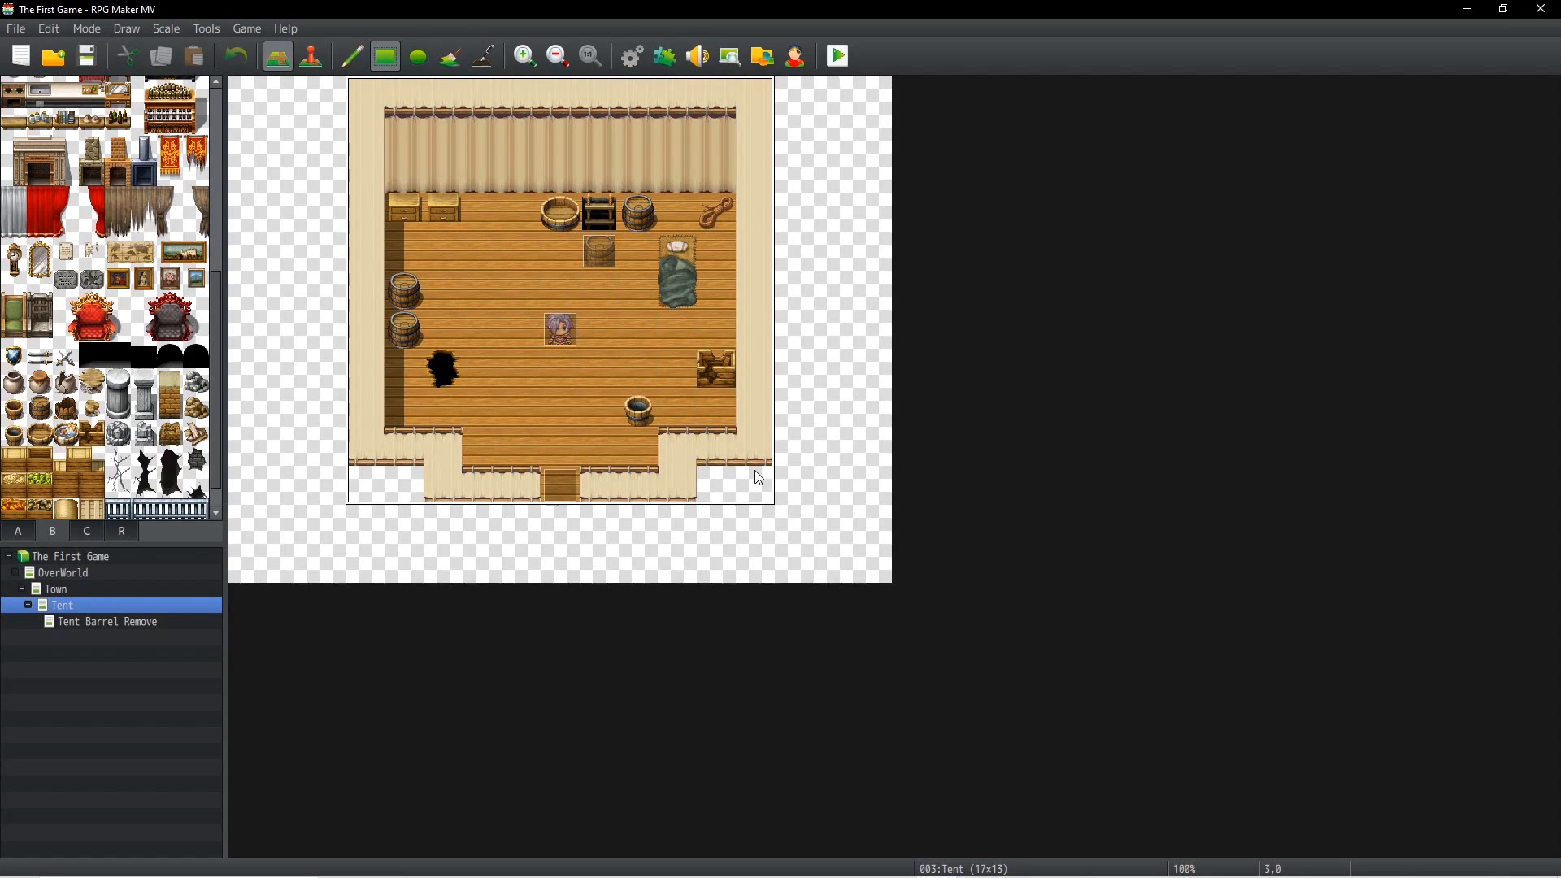
{"action": "left_click", "coordinate": [130, 623]}
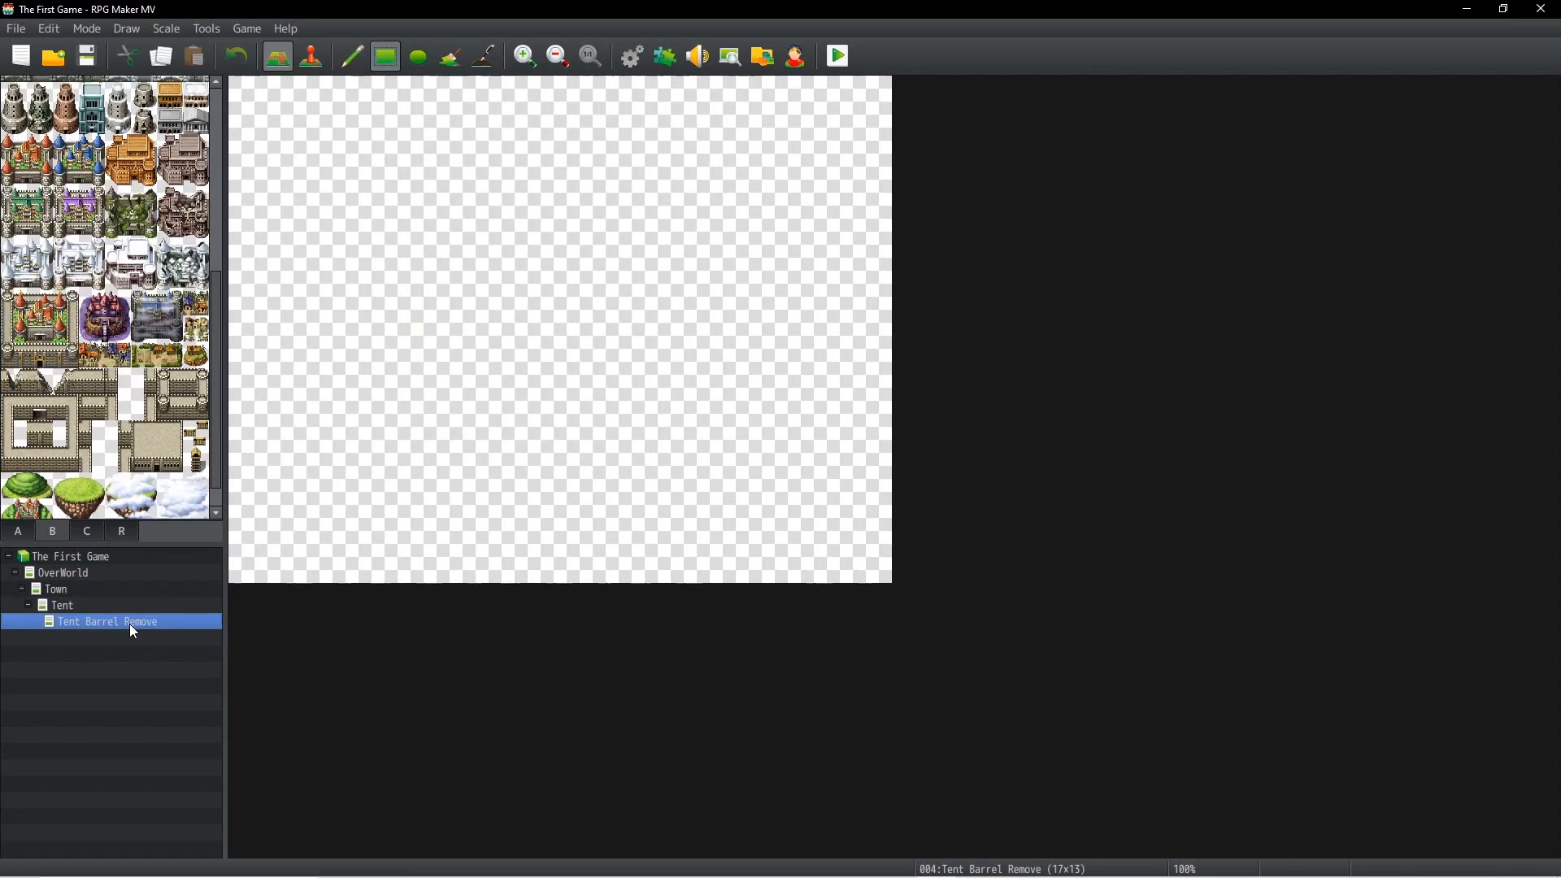
{"action": "left_click", "coordinate": [746, 473]}
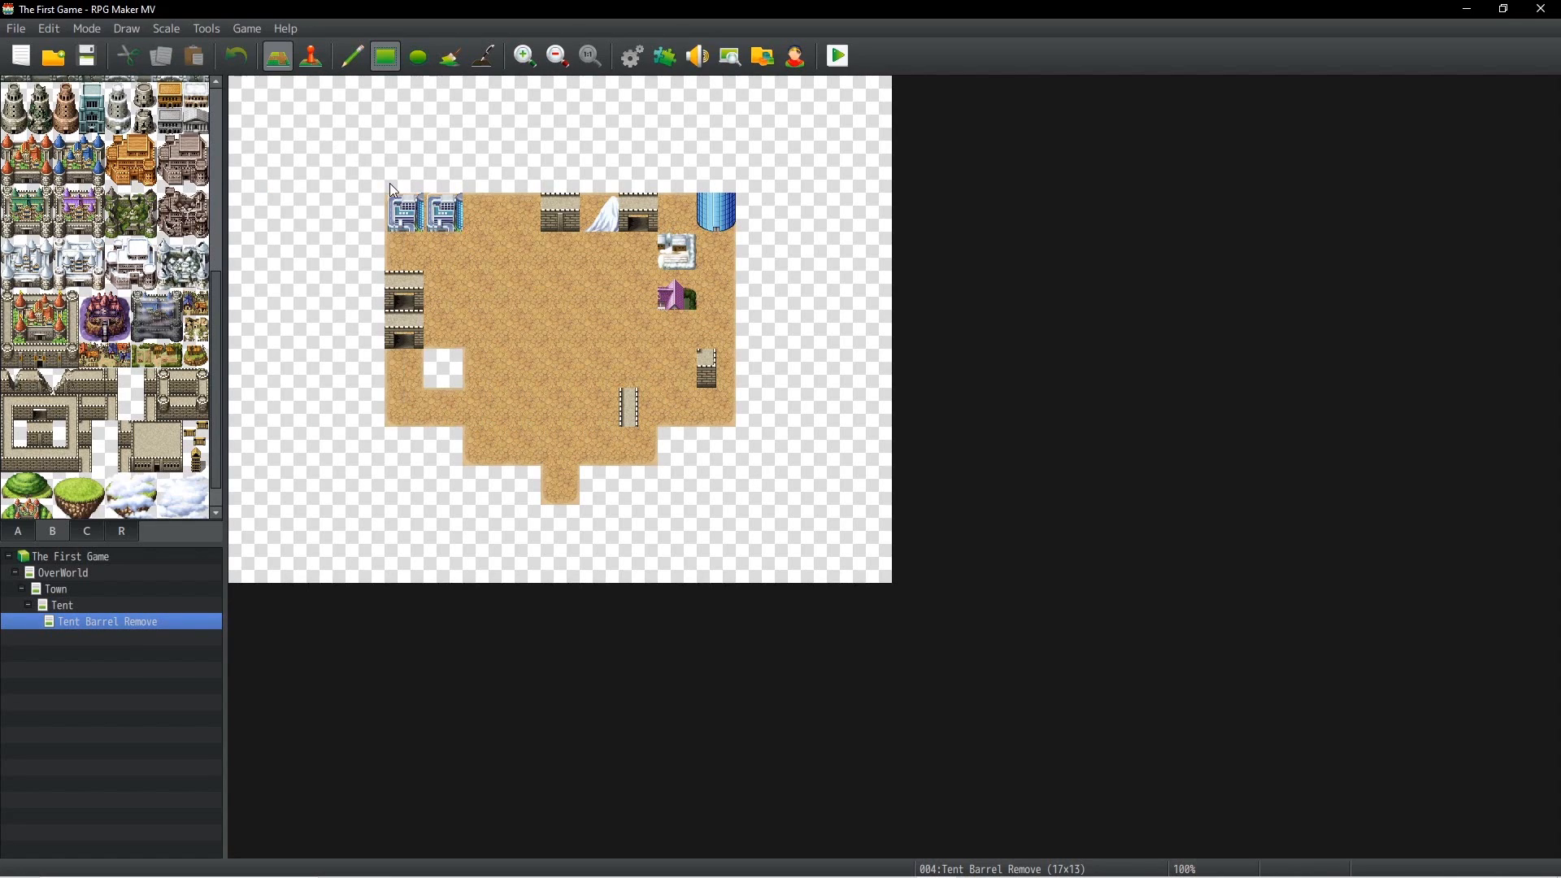
Step: Change the tileset of the Tent Barrel Remove map to 0003 Inside
{"action": "right_click", "coordinate": [86, 617]}
{"action": "left_click", "coordinate": [56, 668]}
{"action": "right_click", "coordinate": [88, 627]}
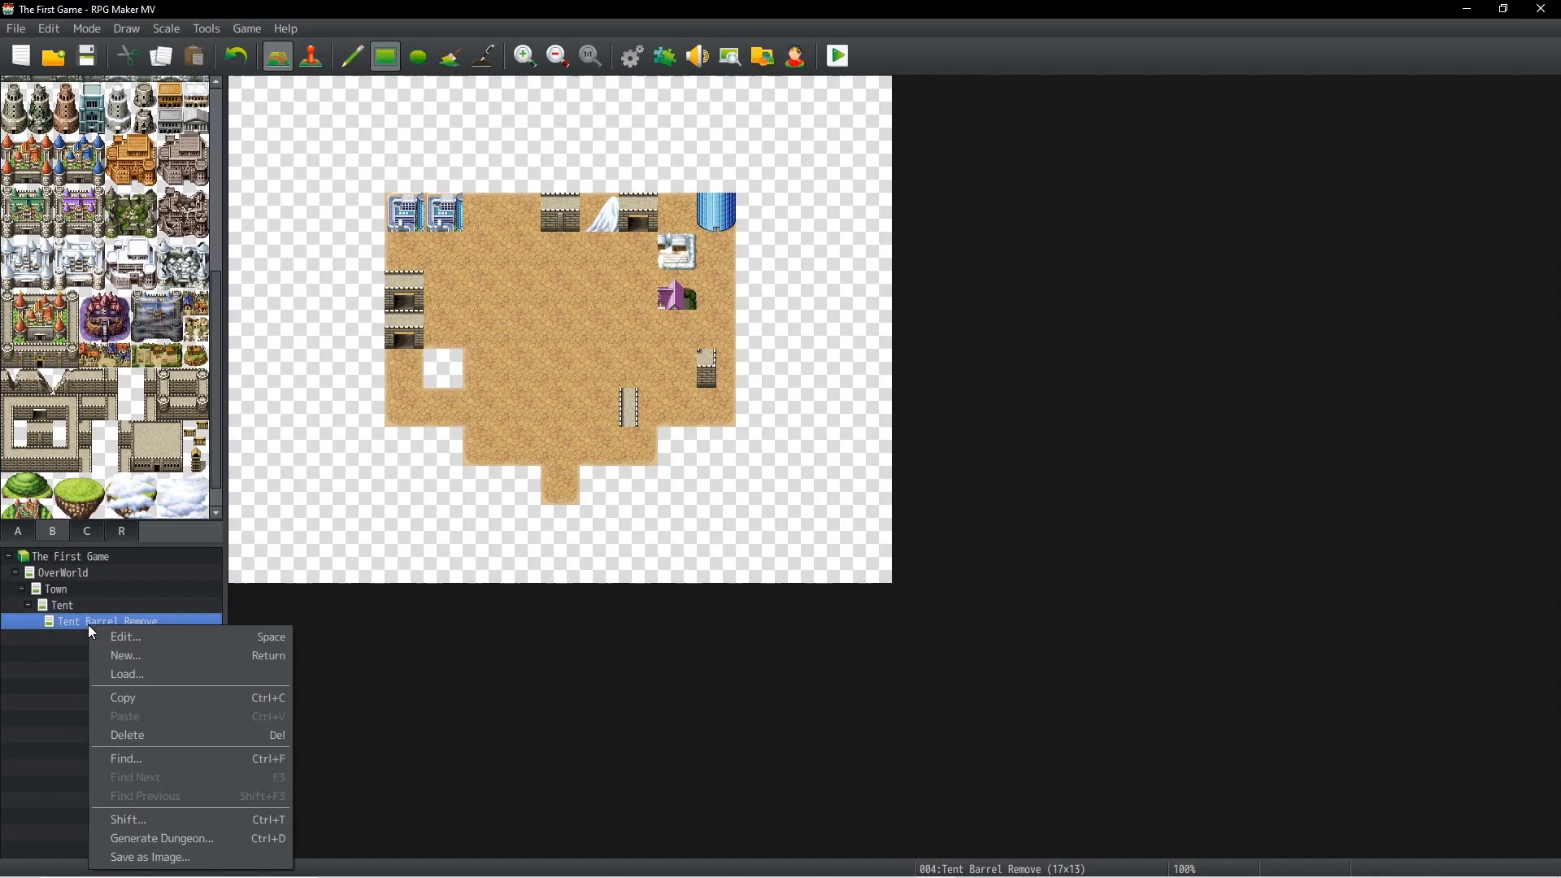
{"action": "left_click", "coordinate": [134, 637]}
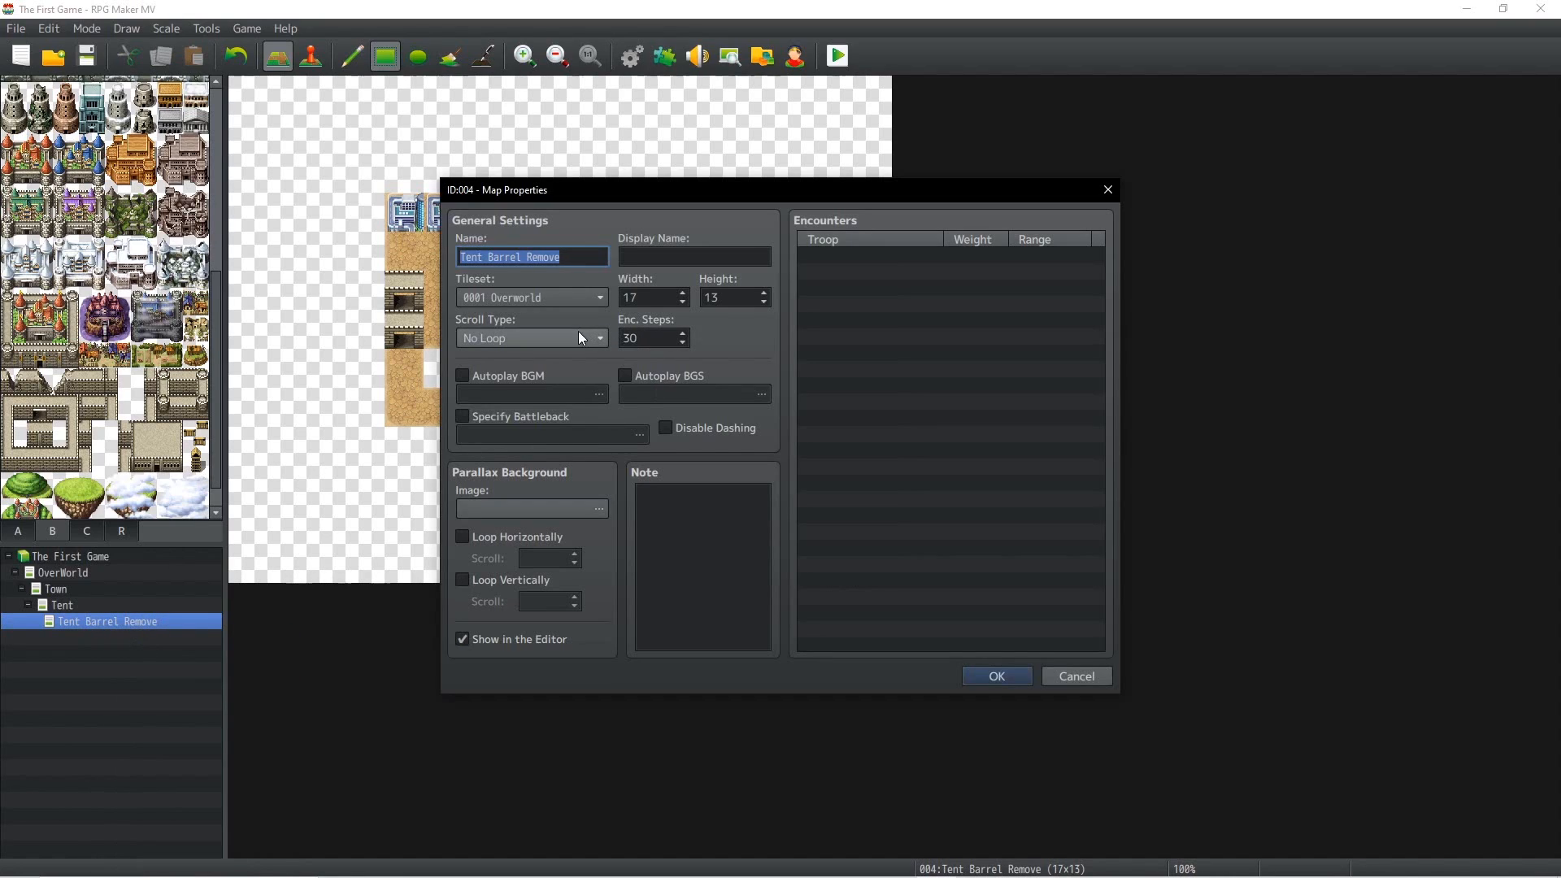
{"action": "left_click", "coordinate": [596, 302]}
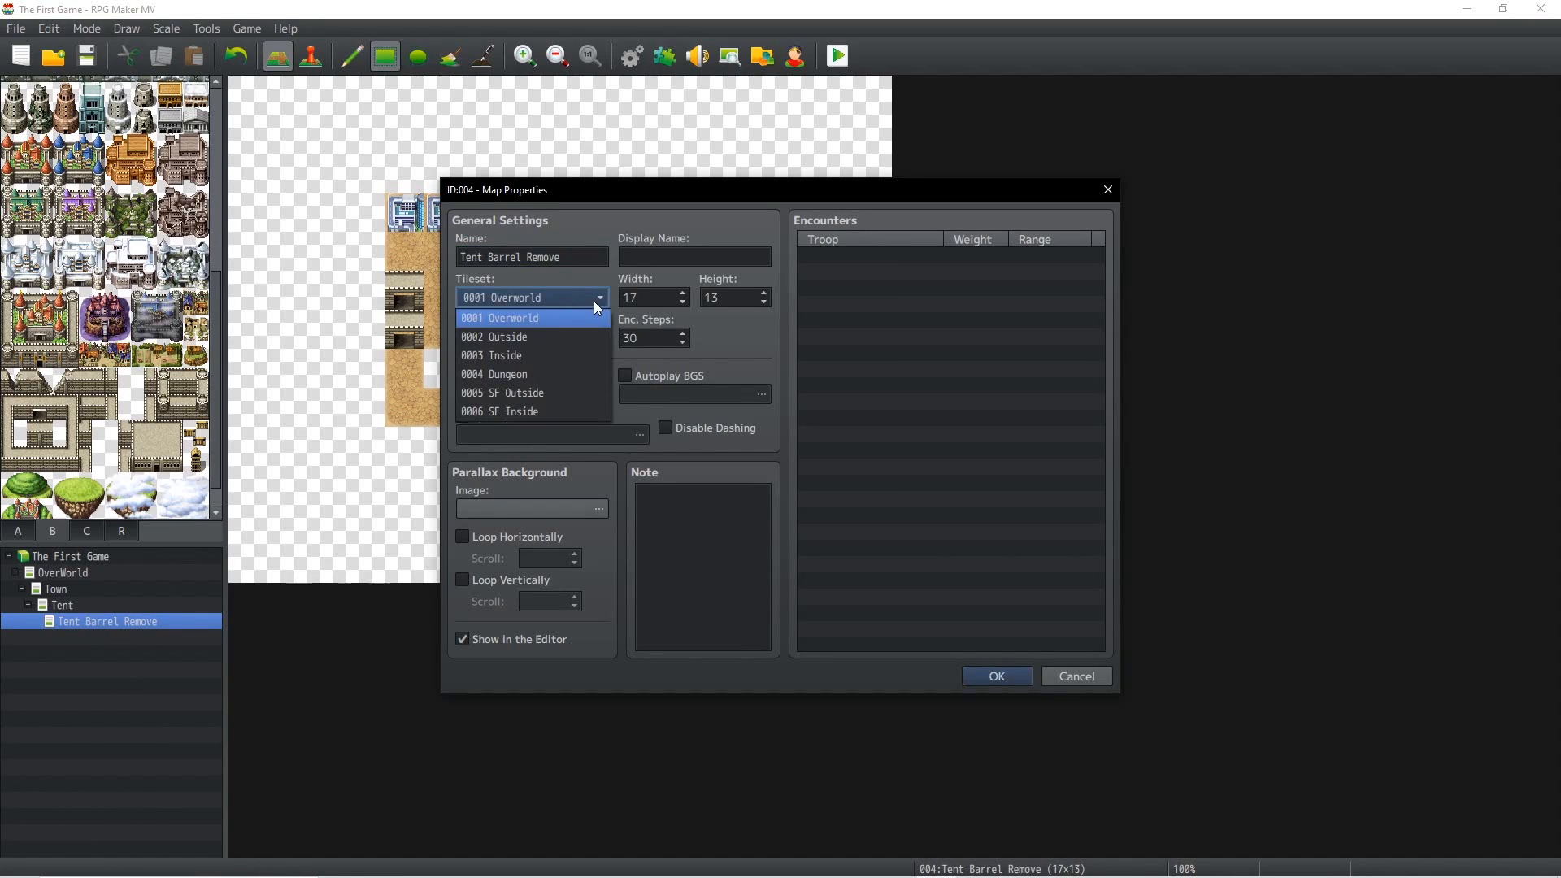
{"action": "left_click", "coordinate": [574, 355]}
{"action": "left_click", "coordinate": [999, 679]}
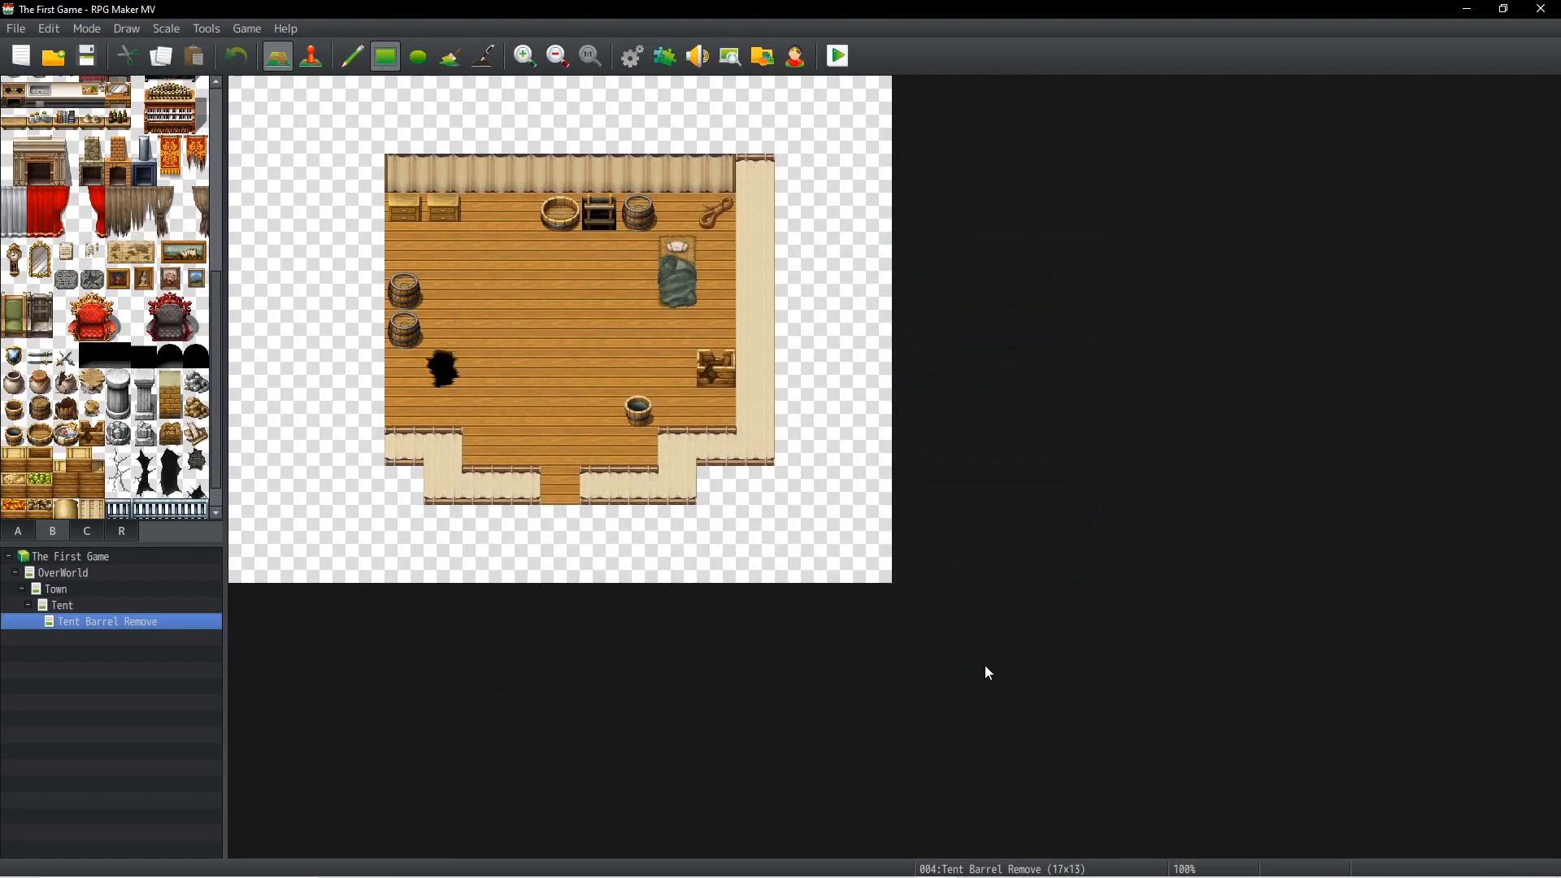
Step: Place the copied tent interior again on the Tent Barrel Remove map to restore its walls and shadows
{"action": "left_click_drag", "start_coordinate": [489, 272], "coordinate": [383, 96]}
{"action": "right_click_drag", "start_coordinate": [383, 96], "coordinate": [746, 414]}
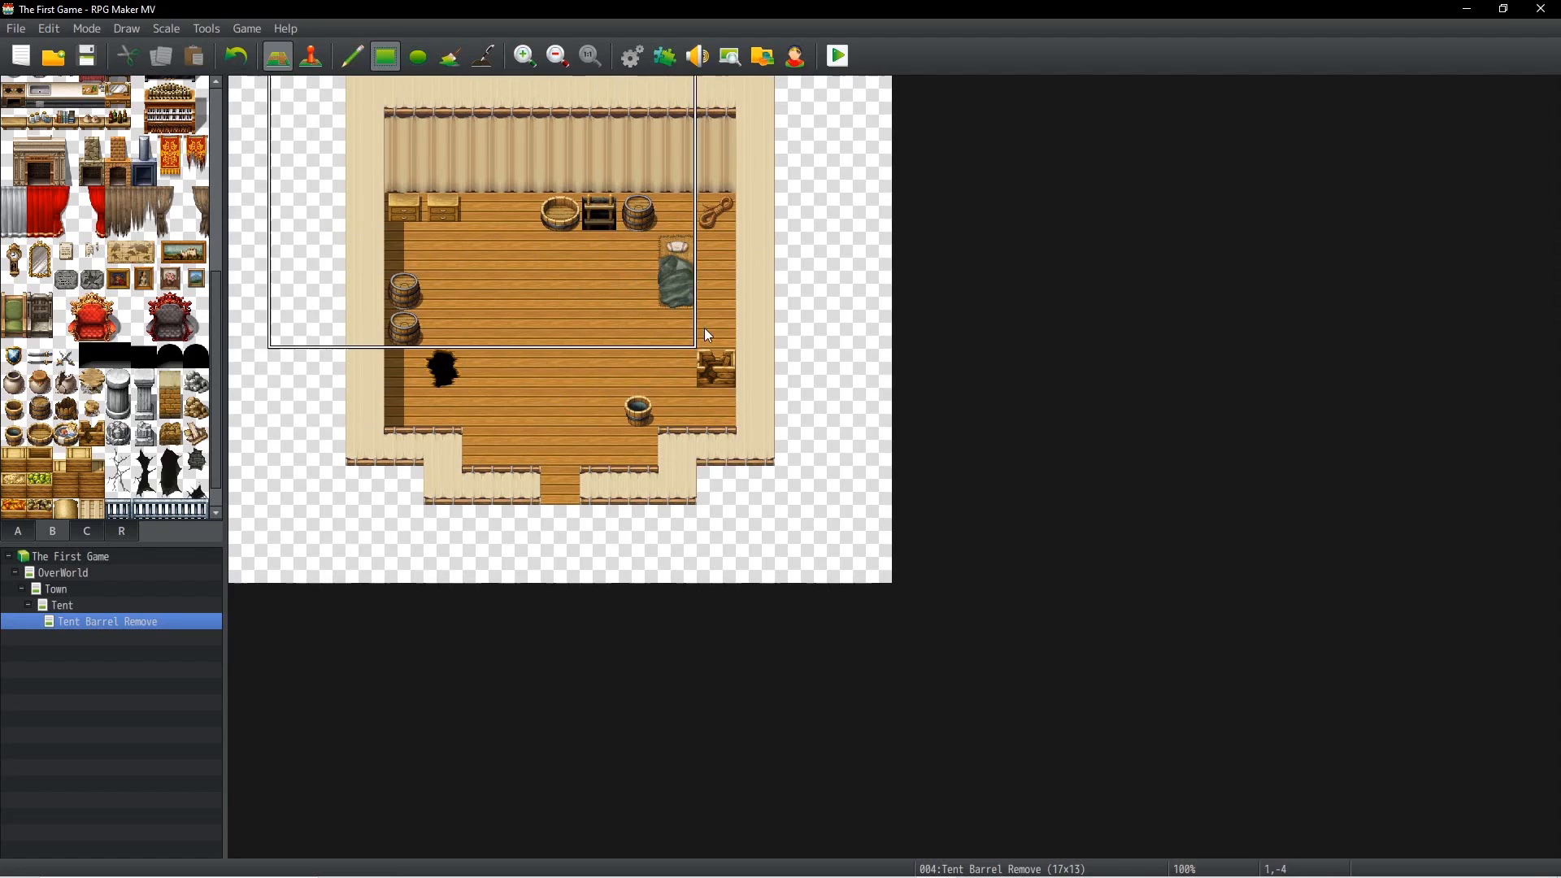
Step: Compare the Tent map with the Tent Barrel Remove map to check that their interiors line up
{"action": "key", "text": "Up"}
{"action": "left_click", "coordinate": [153, 622]}
{"action": "left_click", "coordinate": [143, 605]}
{"action": "left_click", "coordinate": [146, 618]}
{"action": "left_click", "coordinate": [149, 609]}
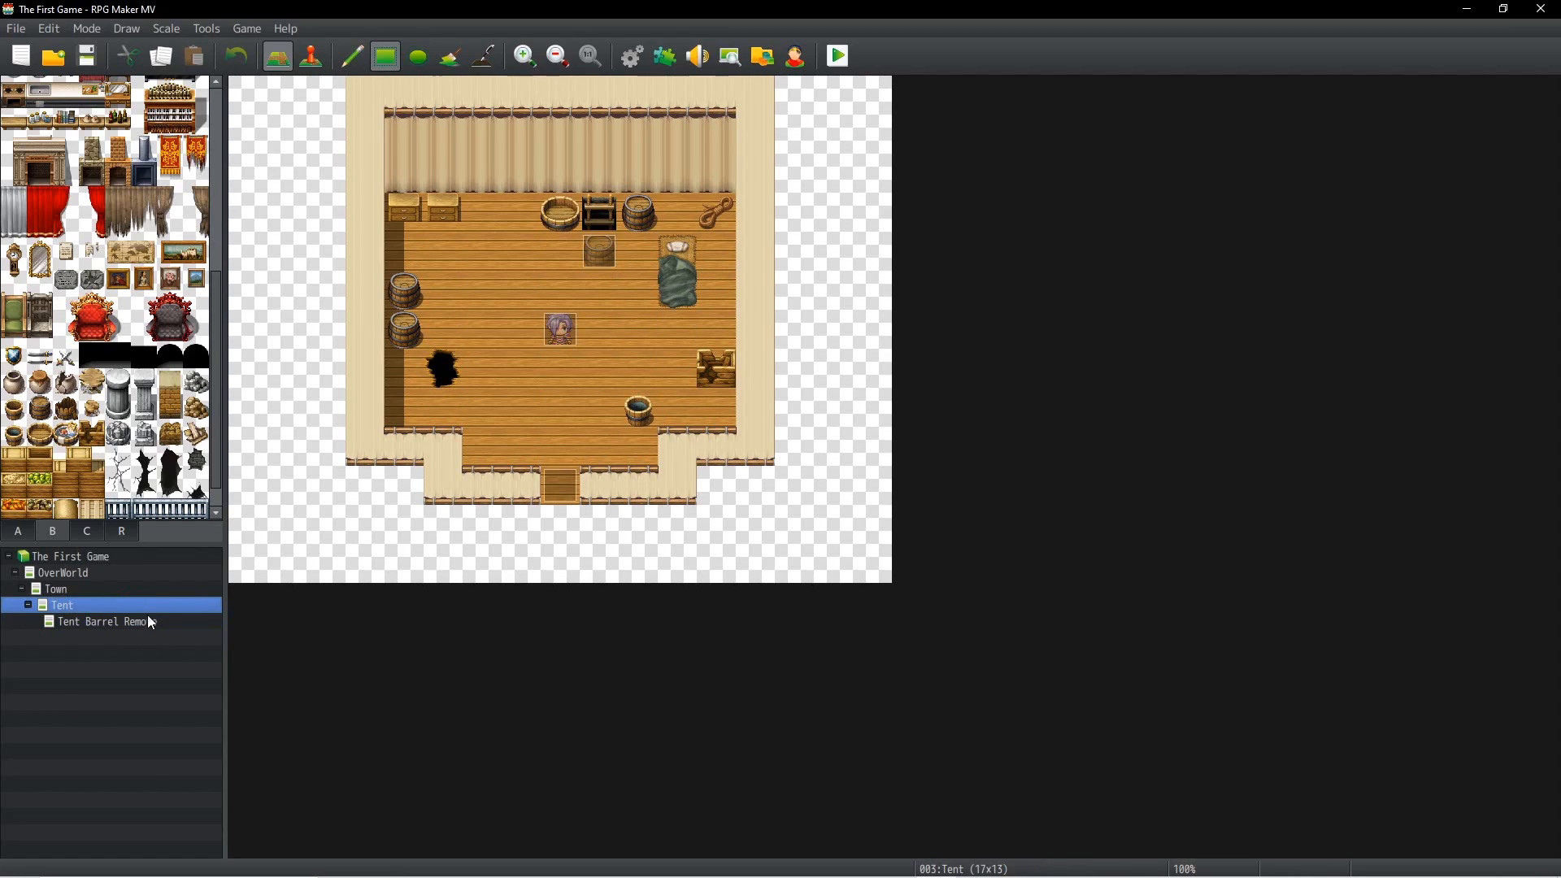
{"action": "left_click", "coordinate": [142, 620]}
{"action": "left_click", "coordinate": [139, 602]}
Step: Add a Show Text command reading "Hey do you want to get rid of this barrel?" to the Tent map's barrel event
{"action": "left_click", "coordinate": [312, 57]}
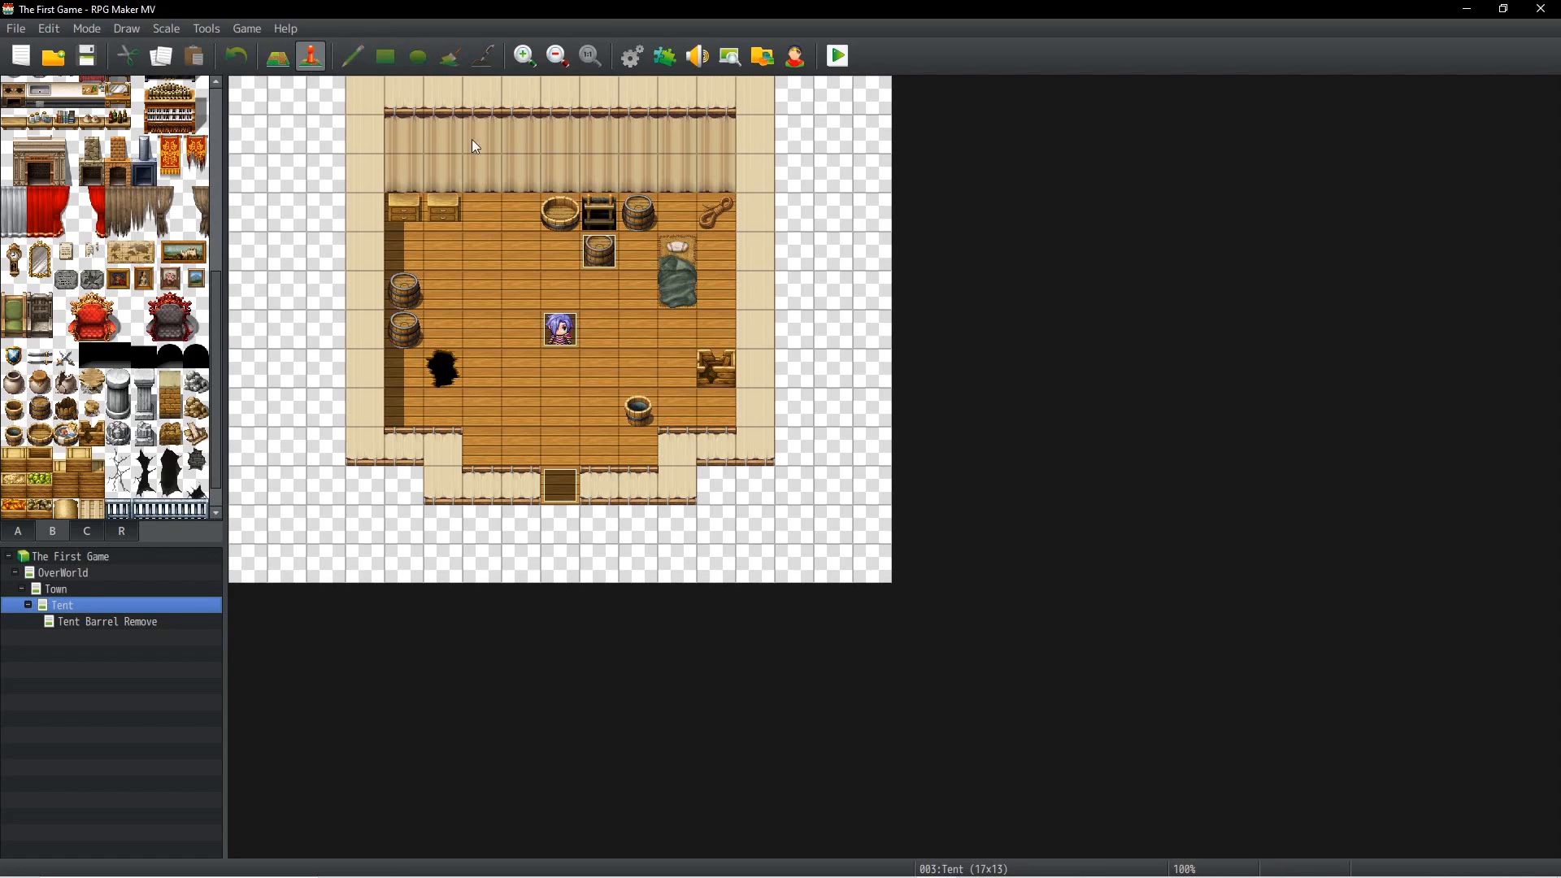
{"action": "double_click", "coordinate": [601, 248]}
{"action": "double_click", "coordinate": [732, 272]}
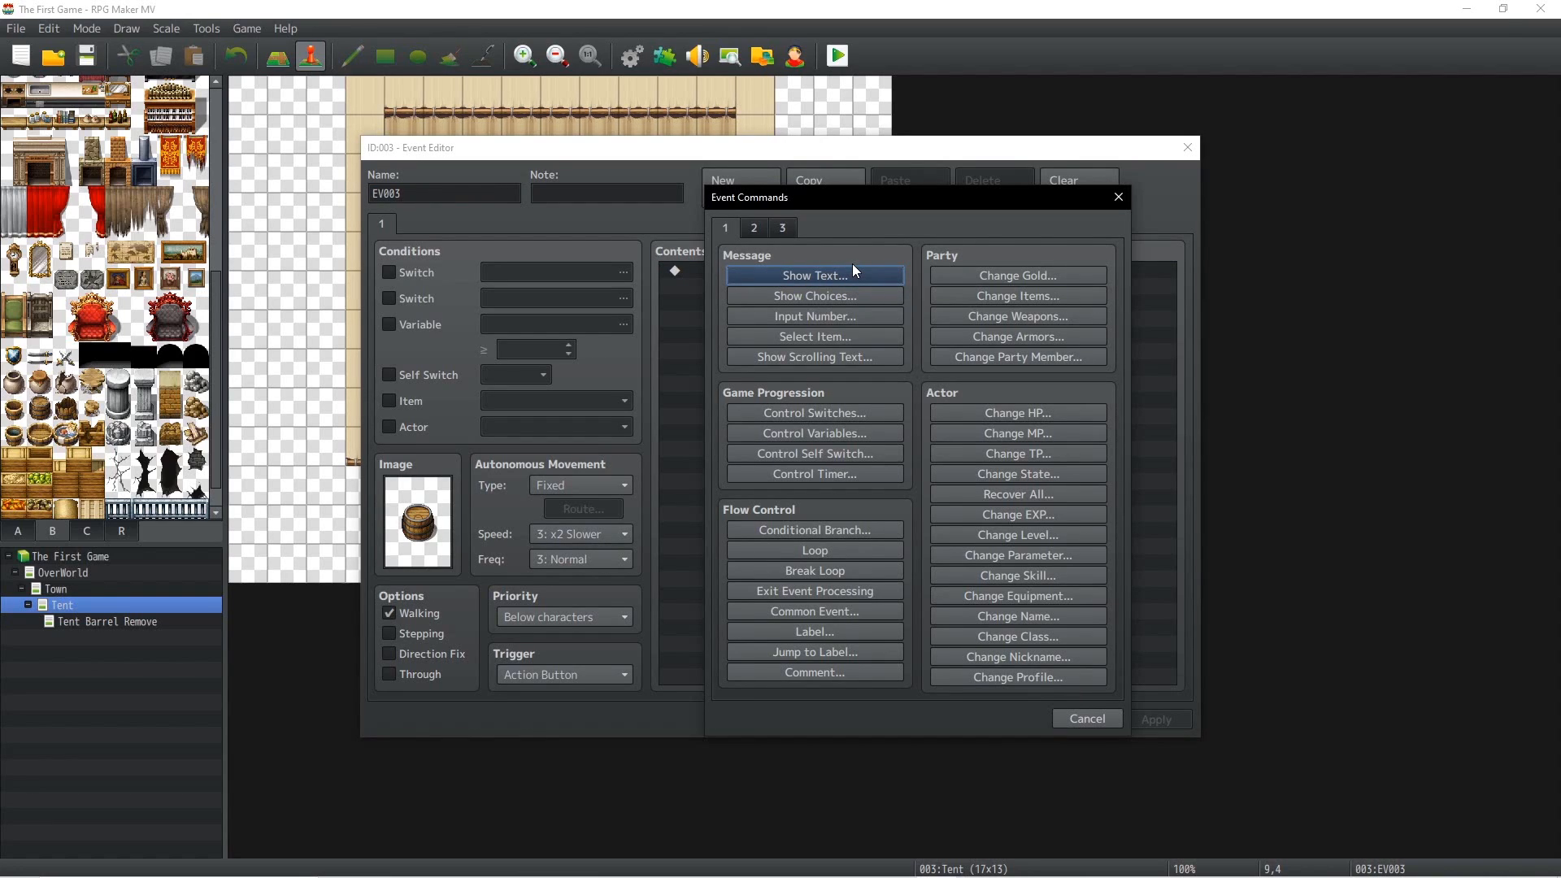
{"action": "left_click", "coordinate": [875, 273]}
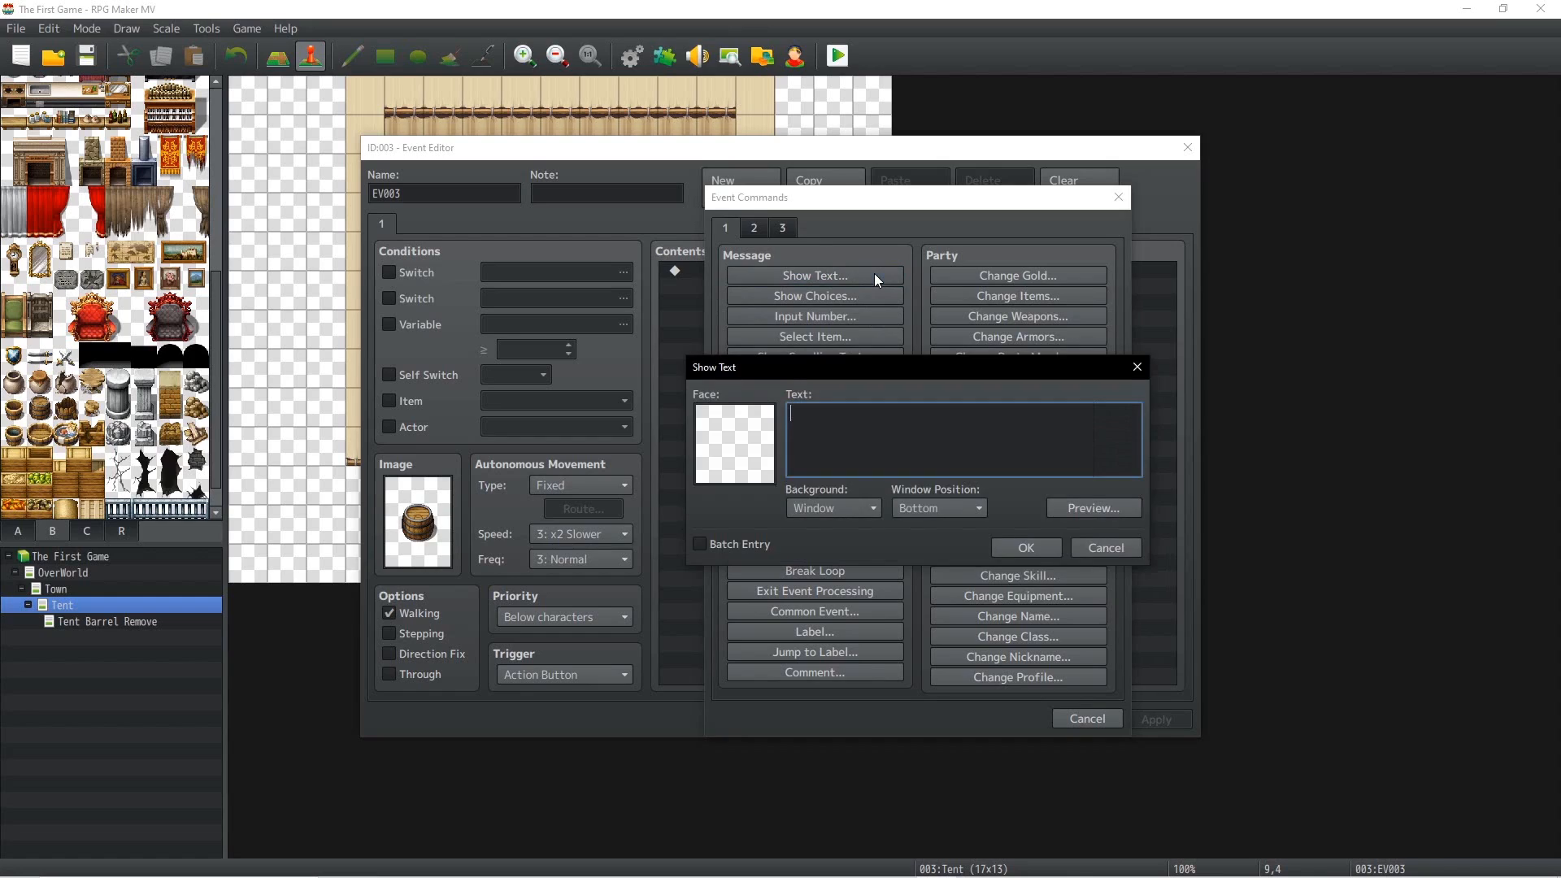
{"action": "type", "text": "Hey do you want to get rid of this barrel>"}
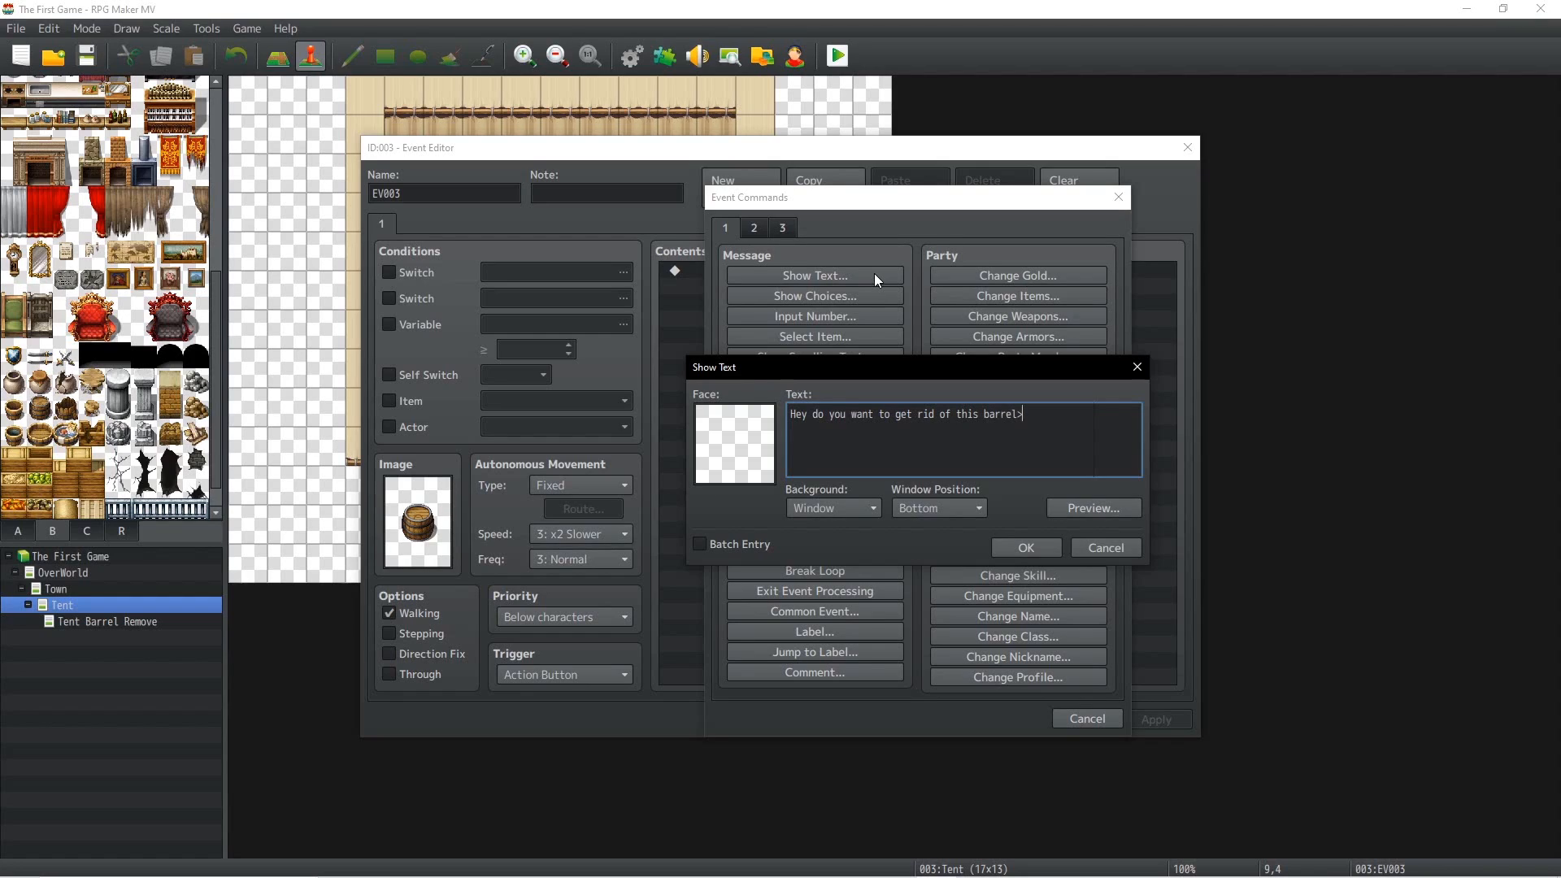
{"action": "key", "text": "BackSpace"}
{"action": "type", "text": "?"}
{"action": "left_click", "coordinate": [1017, 553]}
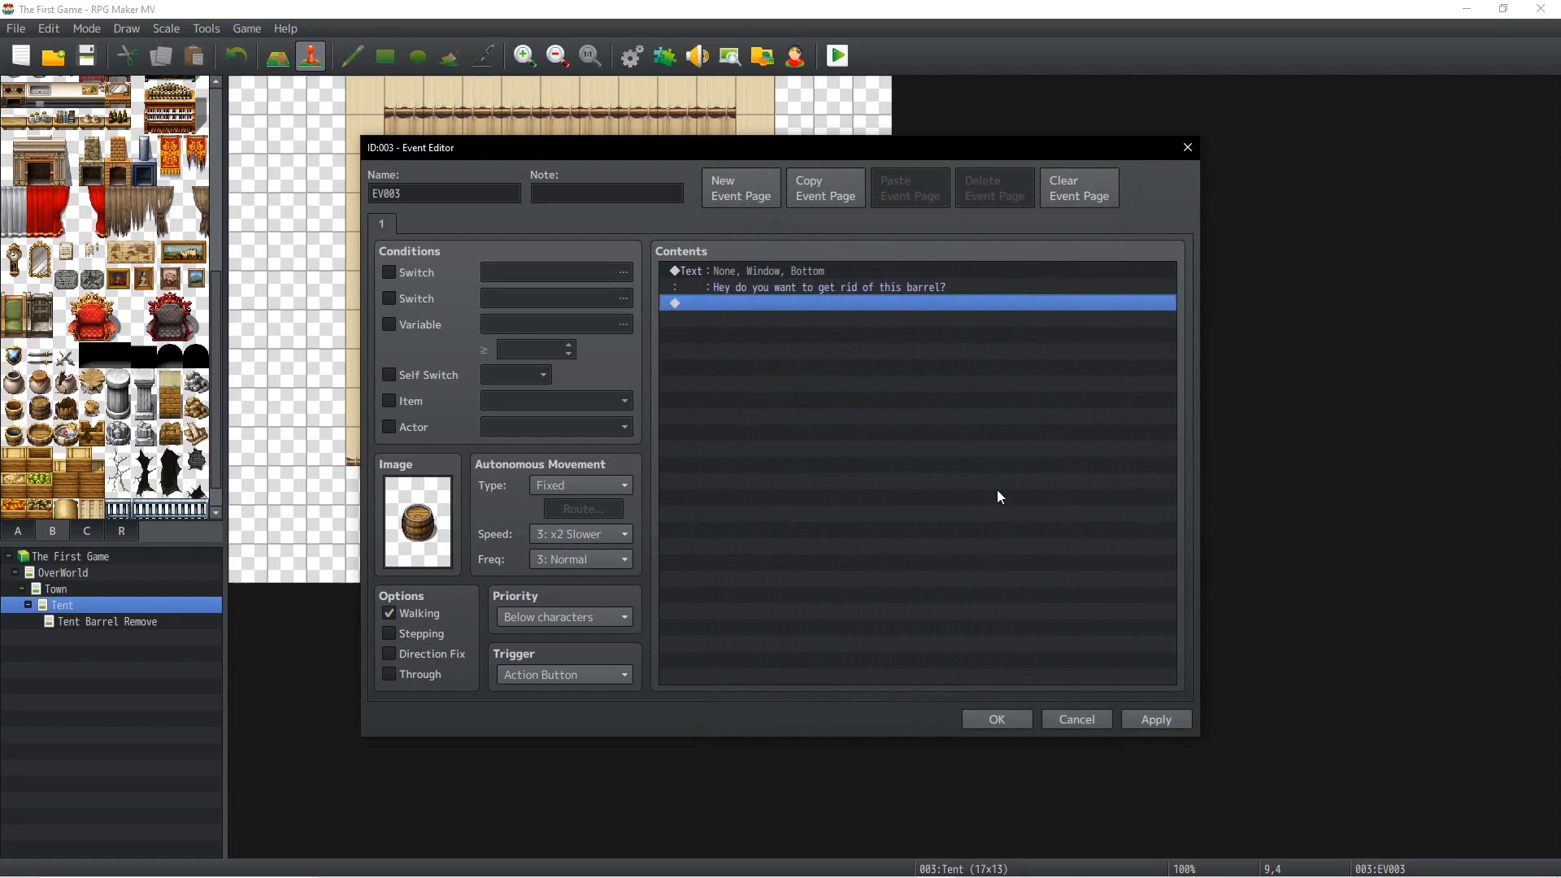
Step: Add a Show Choices command with Yes and No after the barrel event's question
{"action": "double_click", "coordinate": [836, 307]}
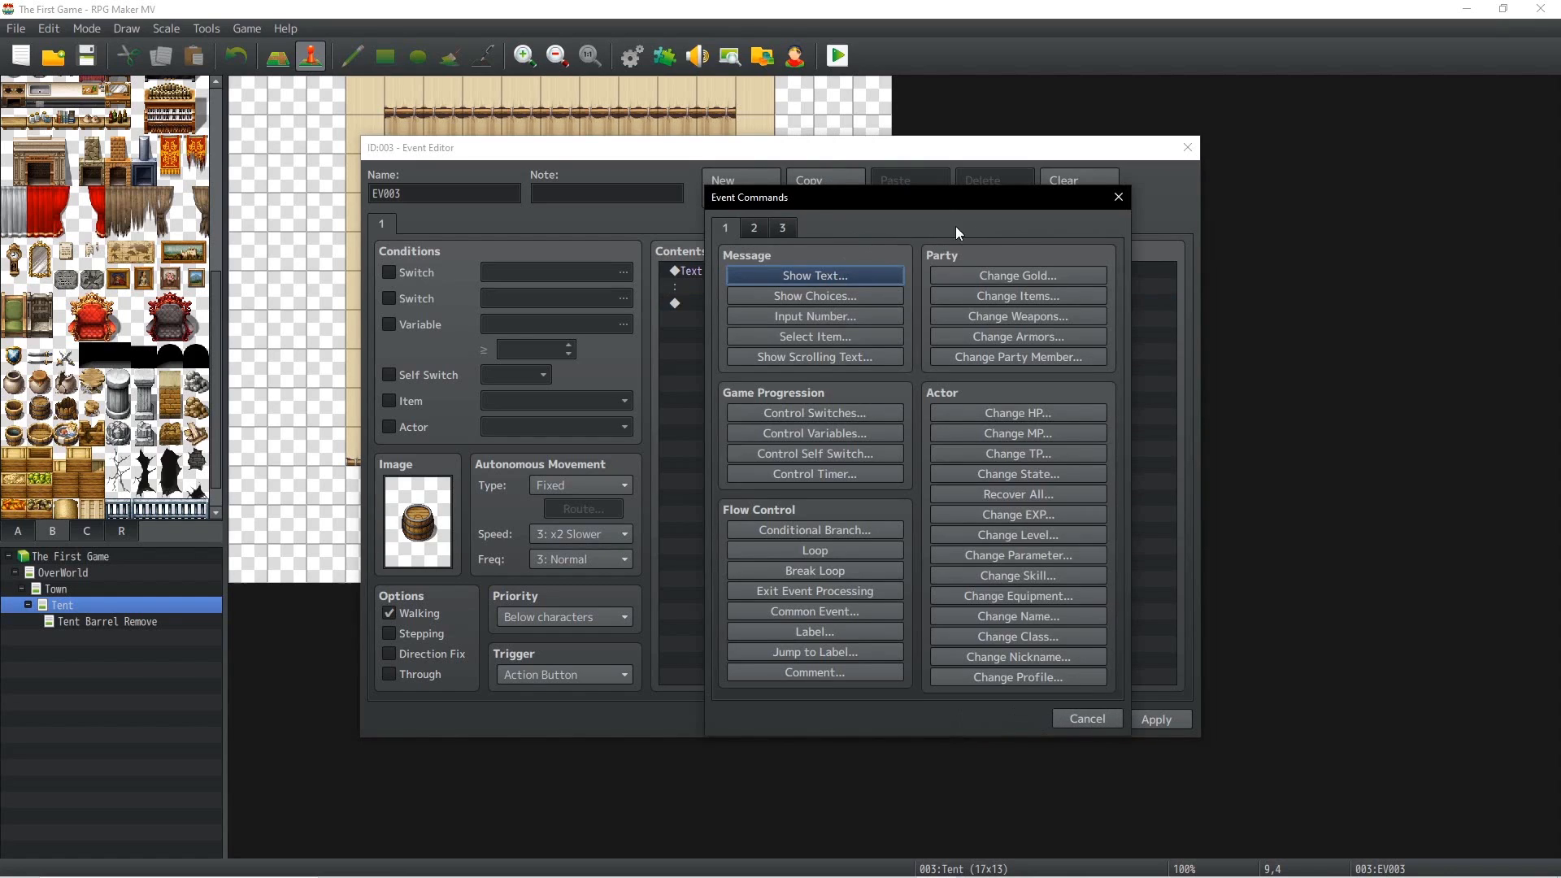
{"action": "left_click", "coordinate": [880, 296]}
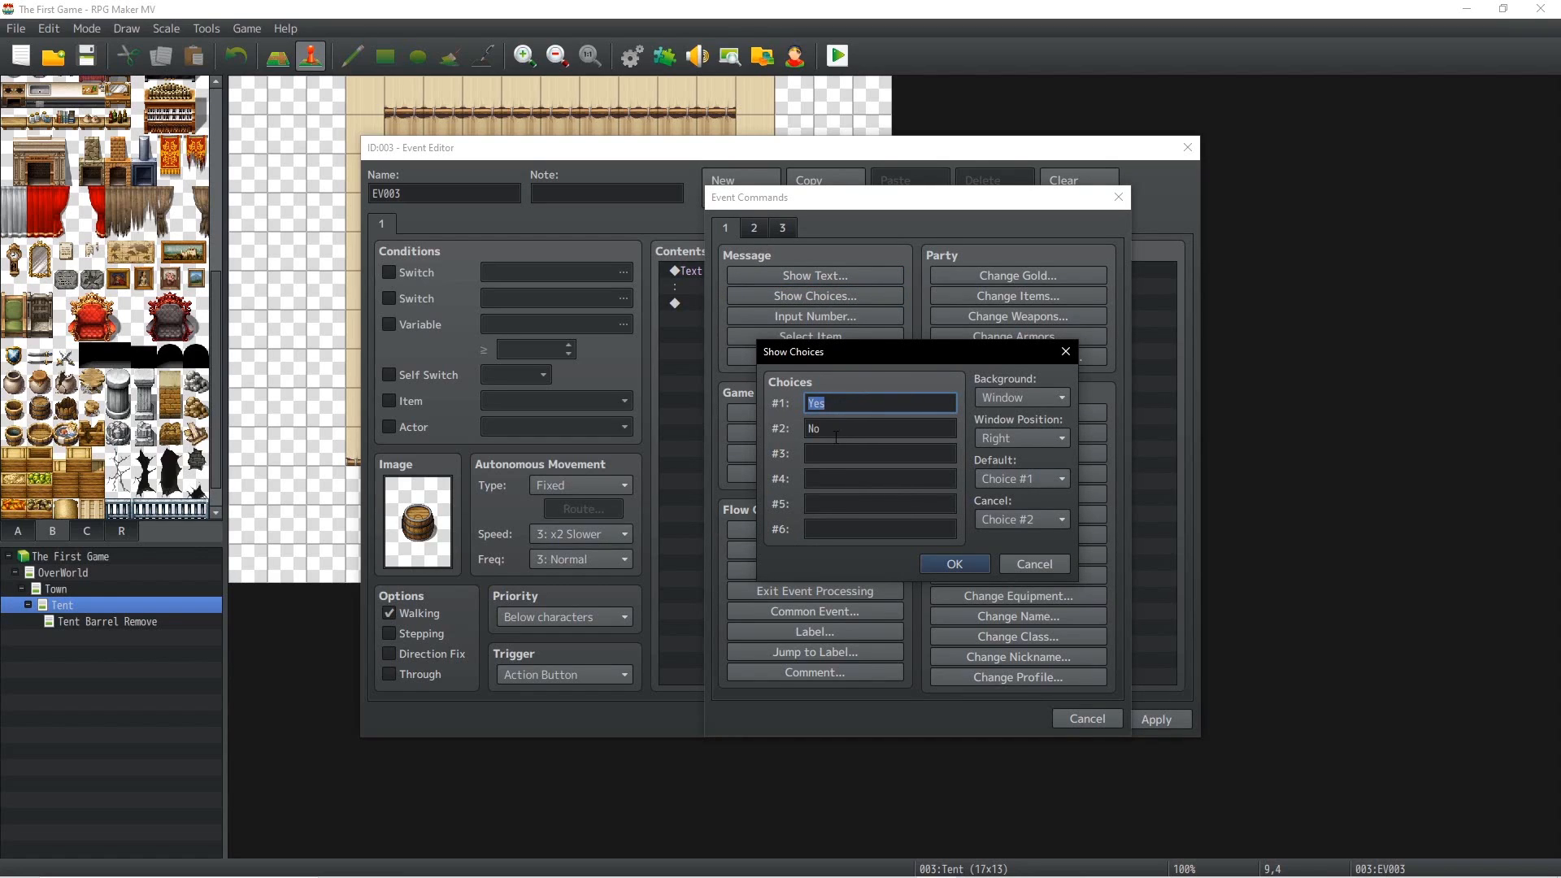
{"action": "left_click", "coordinate": [940, 570]}
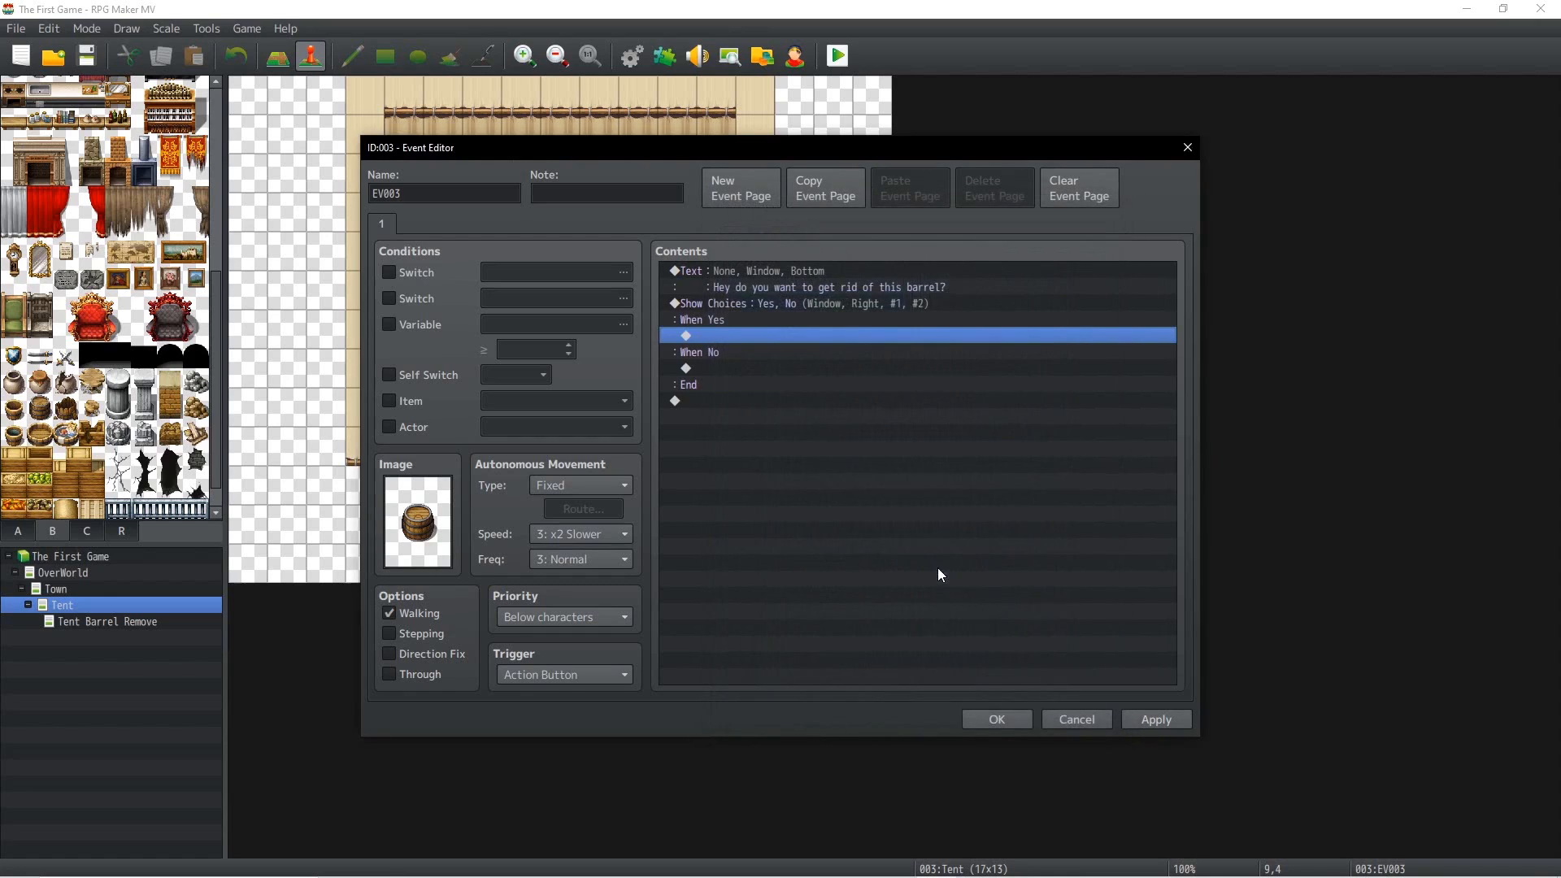
Step: Add a Transfer Player command to the Yes branch, targeting Tent Barrel Remove at (9,5)
{"action": "double_click", "coordinate": [722, 335]}
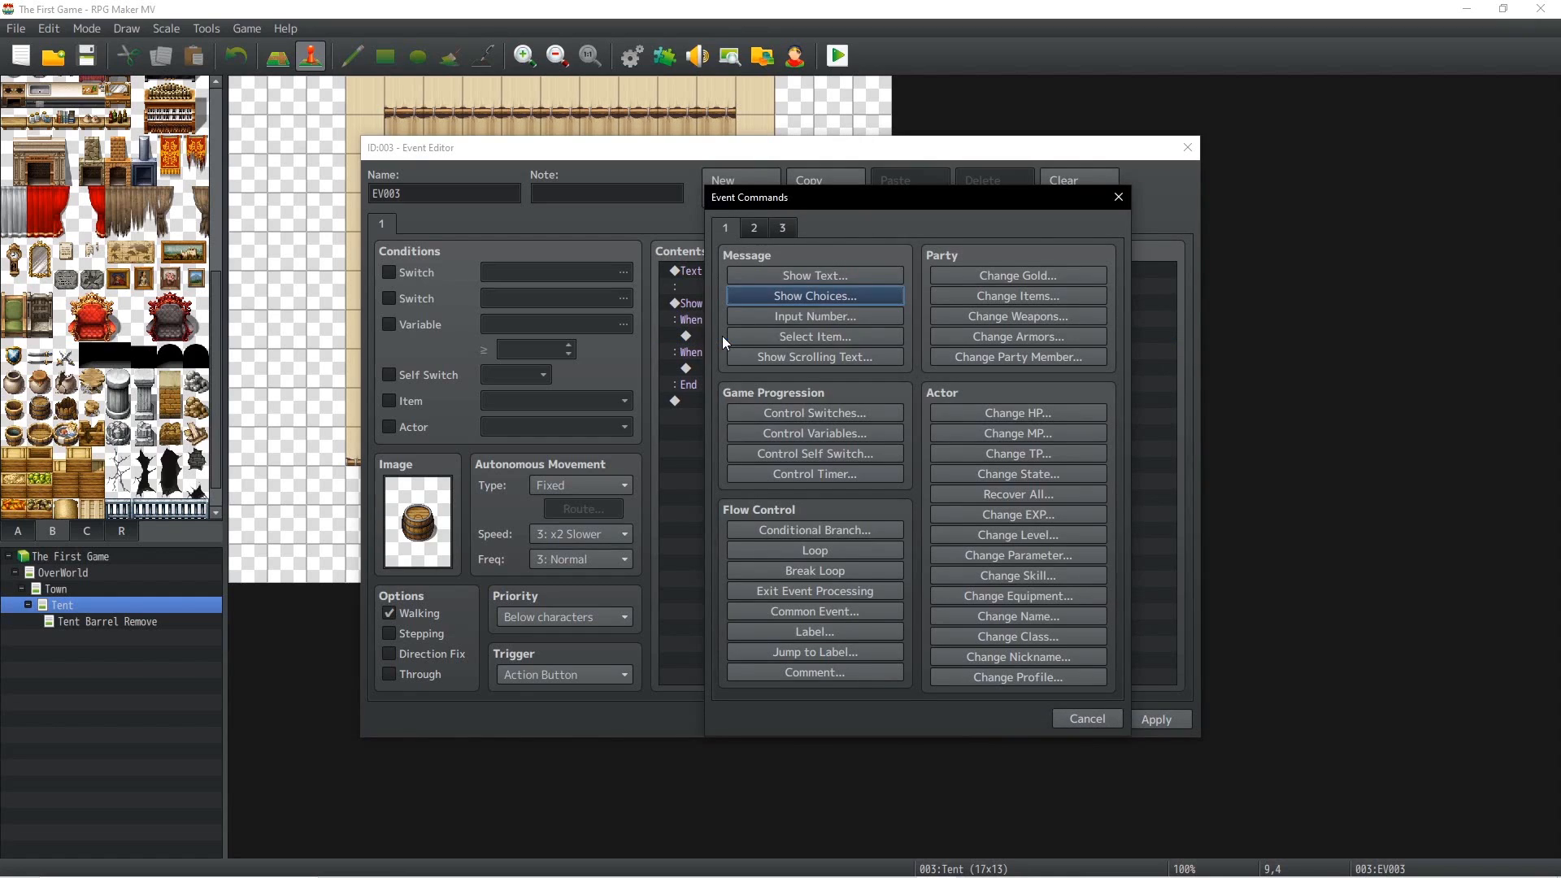
{"action": "left_click", "coordinate": [753, 229]}
{"action": "left_click", "coordinate": [777, 273]}
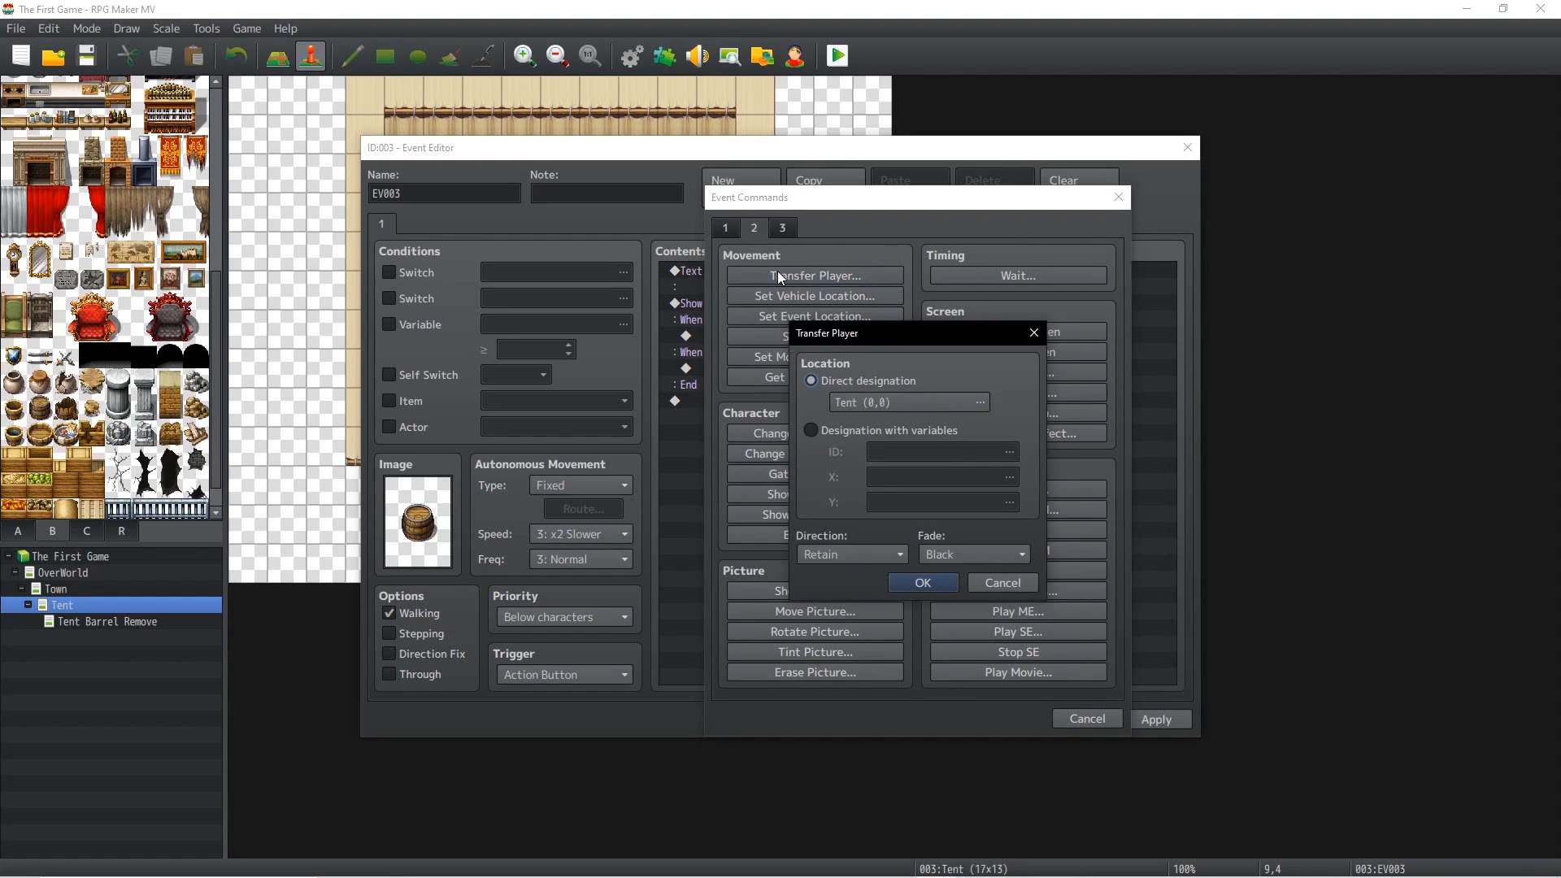
{"action": "left_click", "coordinate": [956, 403]}
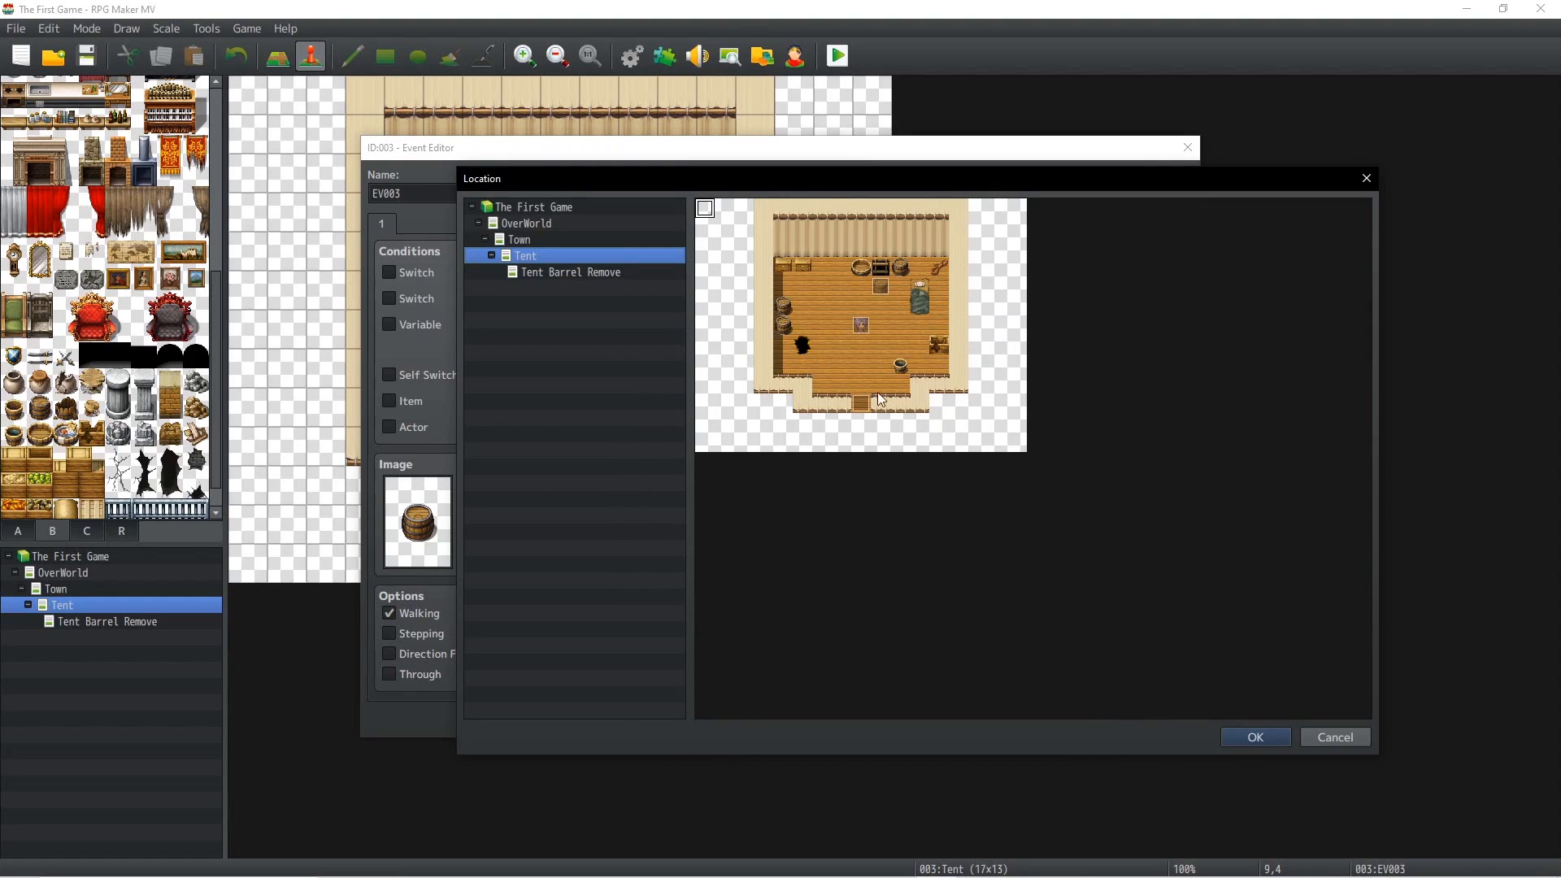
{"action": "left_click", "coordinate": [602, 274]}
{"action": "left_click", "coordinate": [881, 293]}
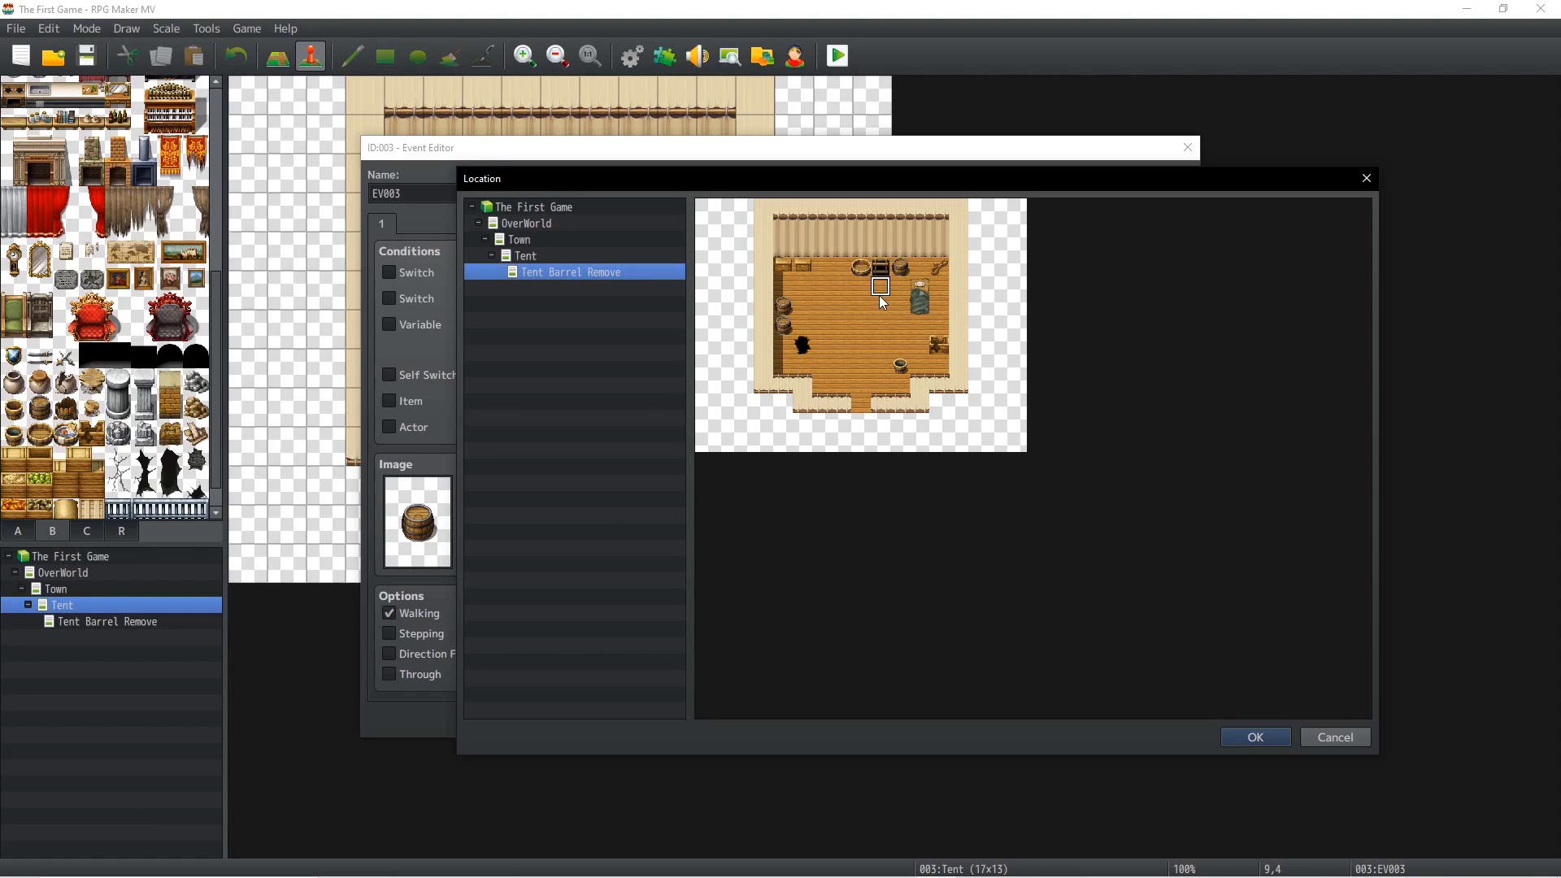
{"action": "left_click", "coordinate": [881, 305]}
{"action": "left_click", "coordinate": [1273, 737]}
{"action": "left_click", "coordinate": [939, 579]}
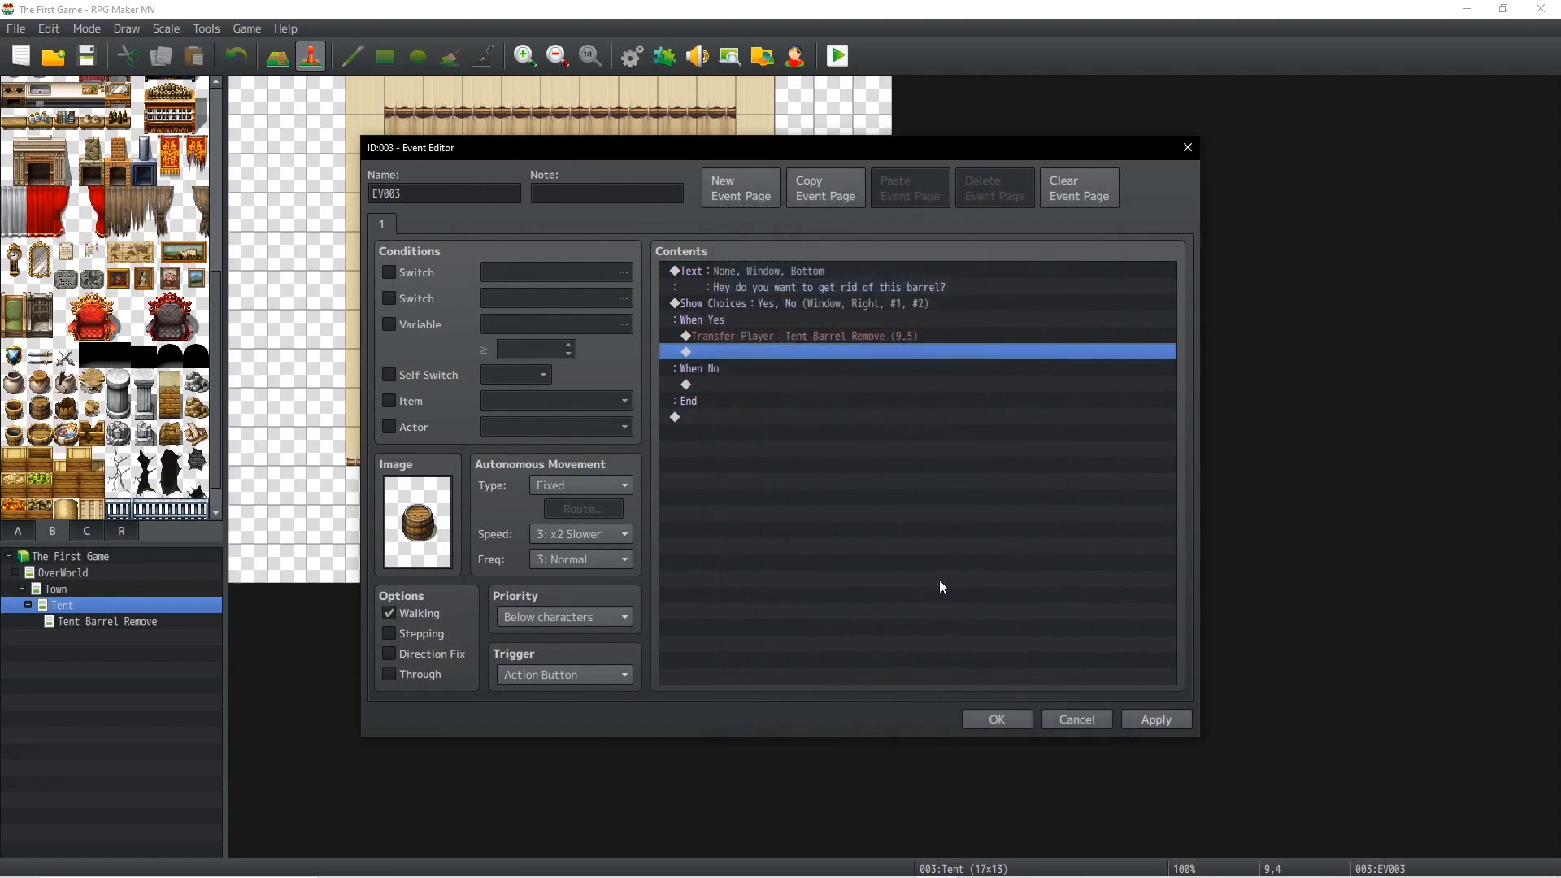
Step: Add the text "Ok then" to the No branch and save the barrel event
{"action": "double_click", "coordinate": [762, 384]}
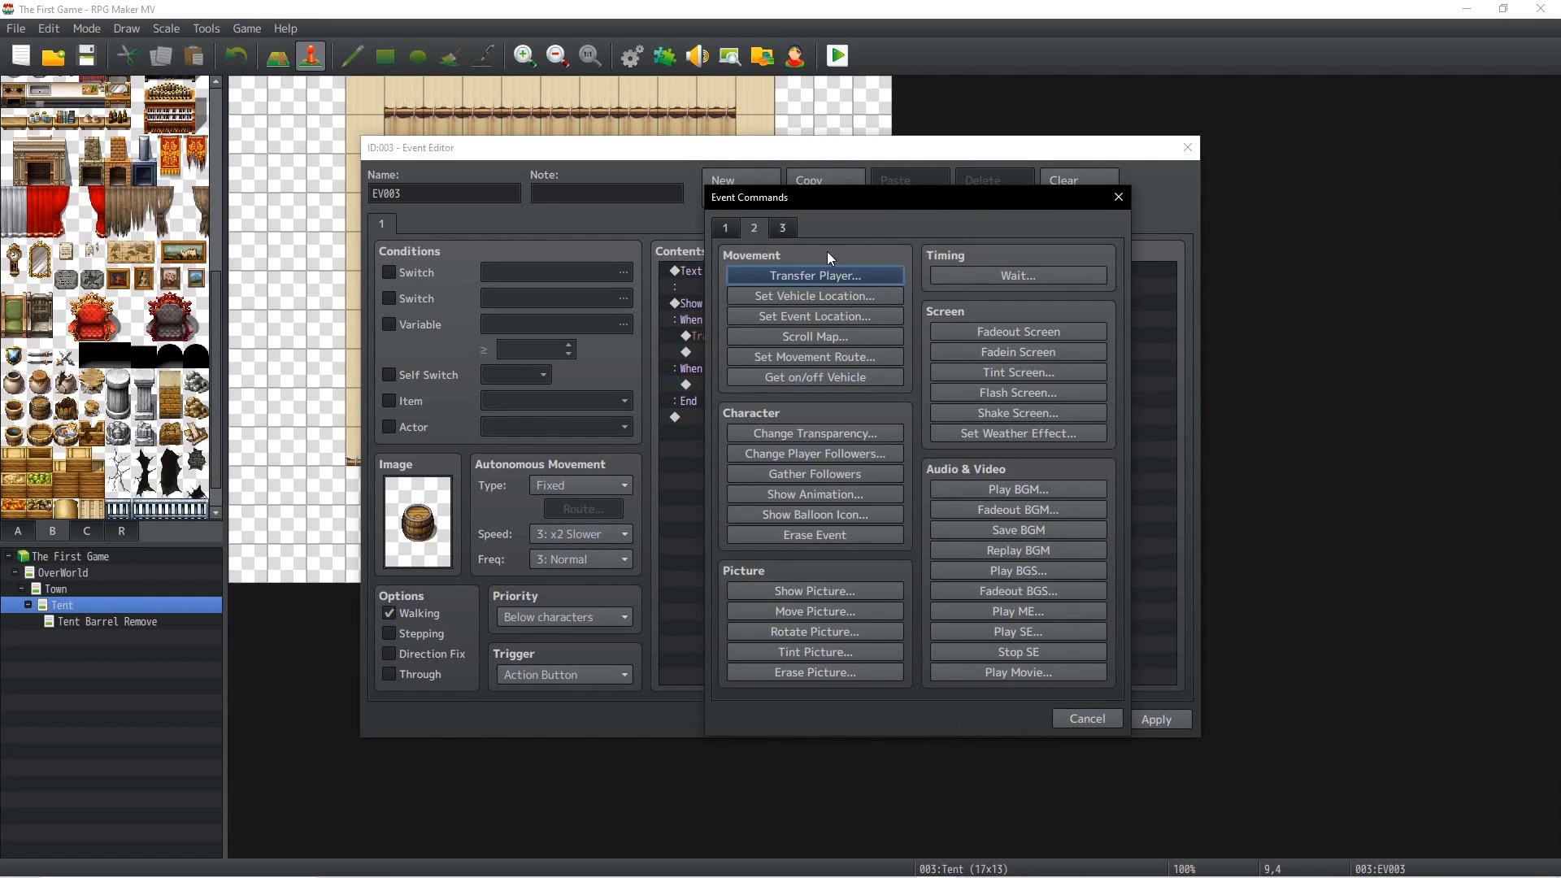
{"action": "left_click", "coordinate": [720, 228]}
{"action": "left_click", "coordinate": [821, 276]}
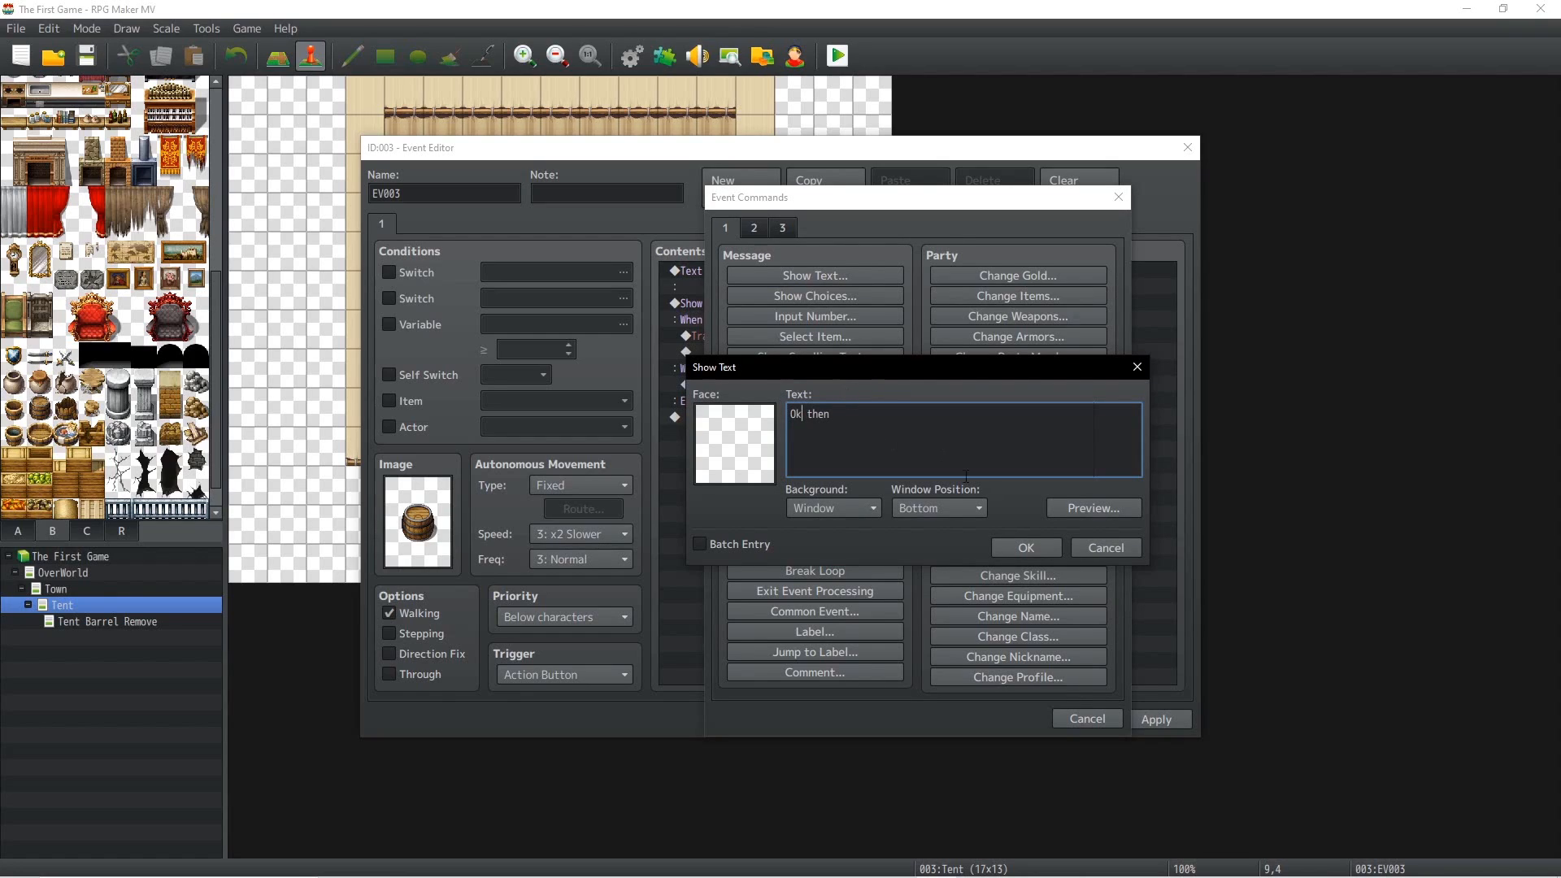
{"action": "left_click", "coordinate": [1022, 548]}
{"action": "left_click", "coordinate": [1140, 720]}
{"action": "left_click", "coordinate": [992, 722]}
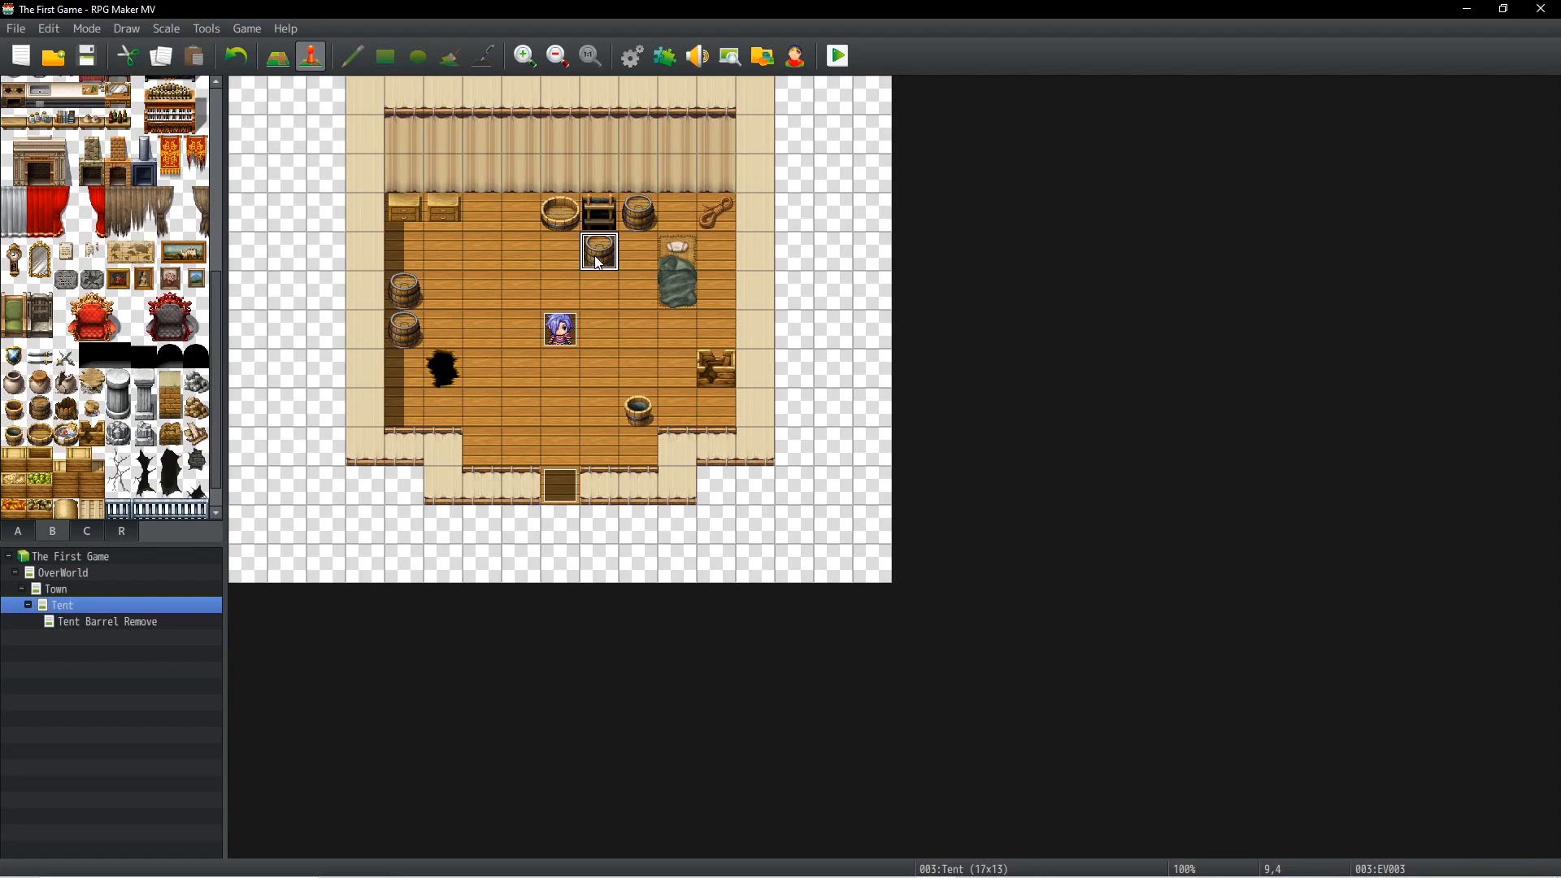
Step: Copy the purple-haired character event from the Tent map to tile (8,6) of the Tent Barrel Remove map
{"action": "left_click", "coordinate": [126, 624]}
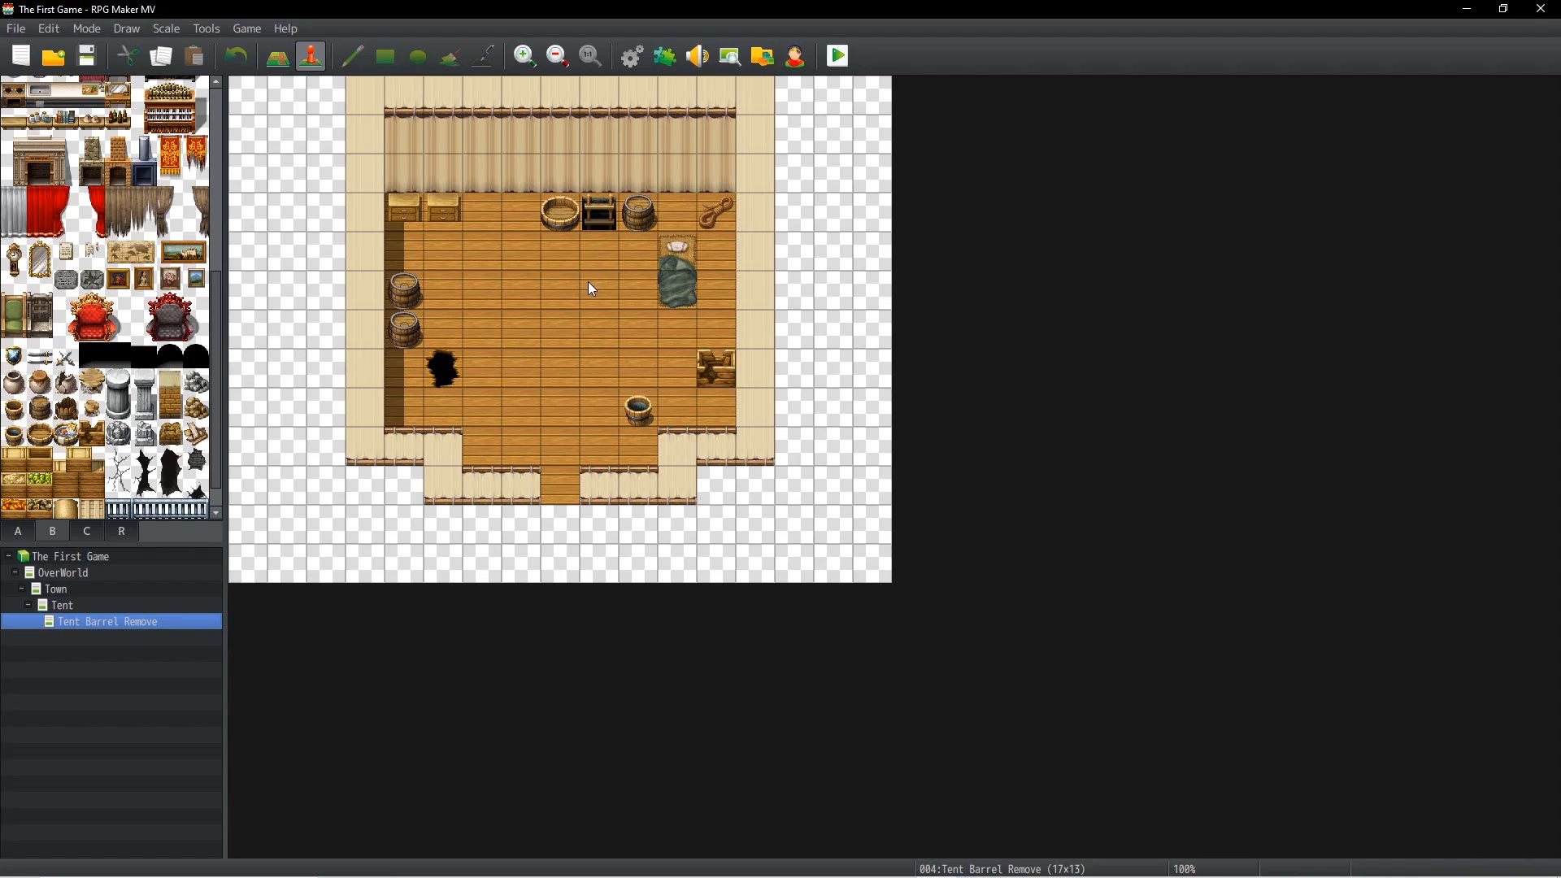
{"action": "left_click", "coordinate": [101, 606]}
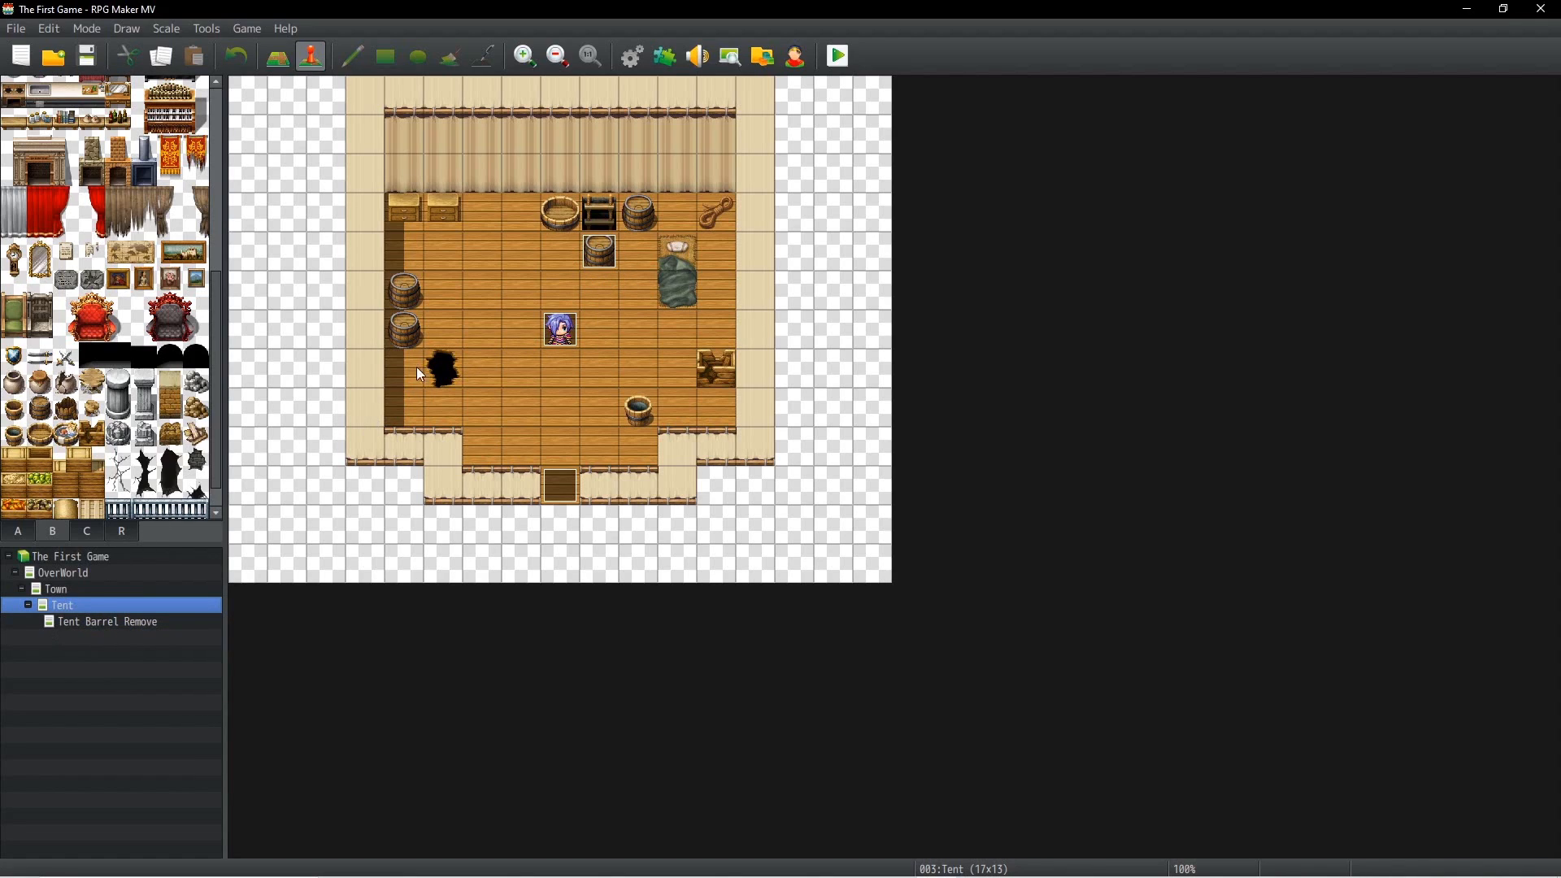
{"action": "left_click", "coordinate": [565, 339]}
{"action": "left_click", "coordinate": [177, 621]}
{"action": "left_click", "coordinate": [565, 340]}
{"action": "key", "text": "ctrl+v"}
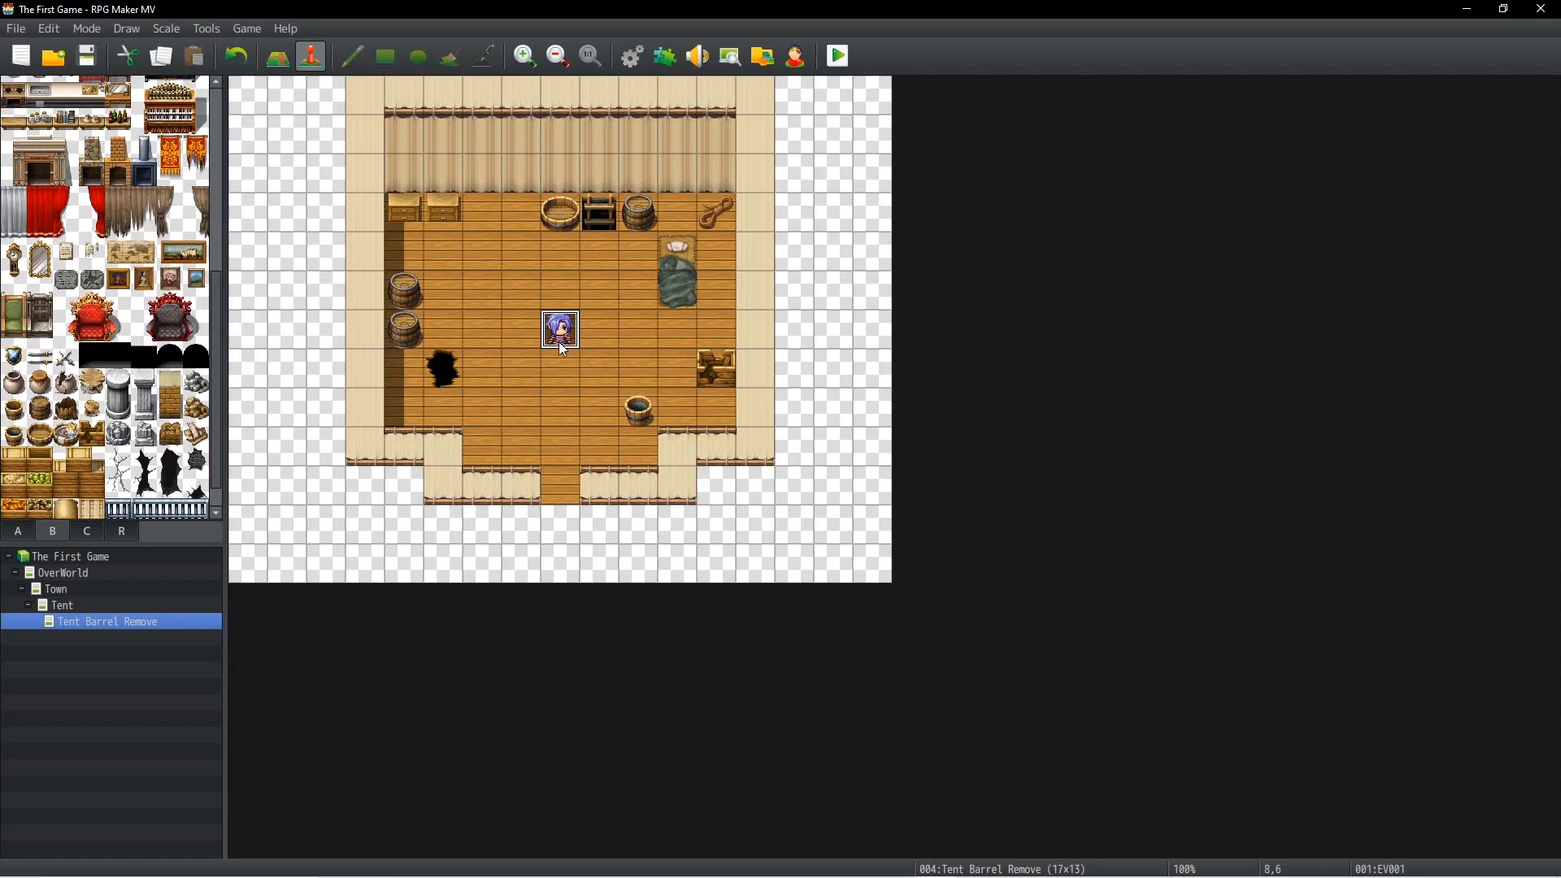
Step: Copy the doorway event at (8,10) of the Tent map to the same doorway on Tent Barrel Remove and compare both maps
{"action": "left_click", "coordinate": [126, 602]}
{"action": "left_click", "coordinate": [129, 621]}
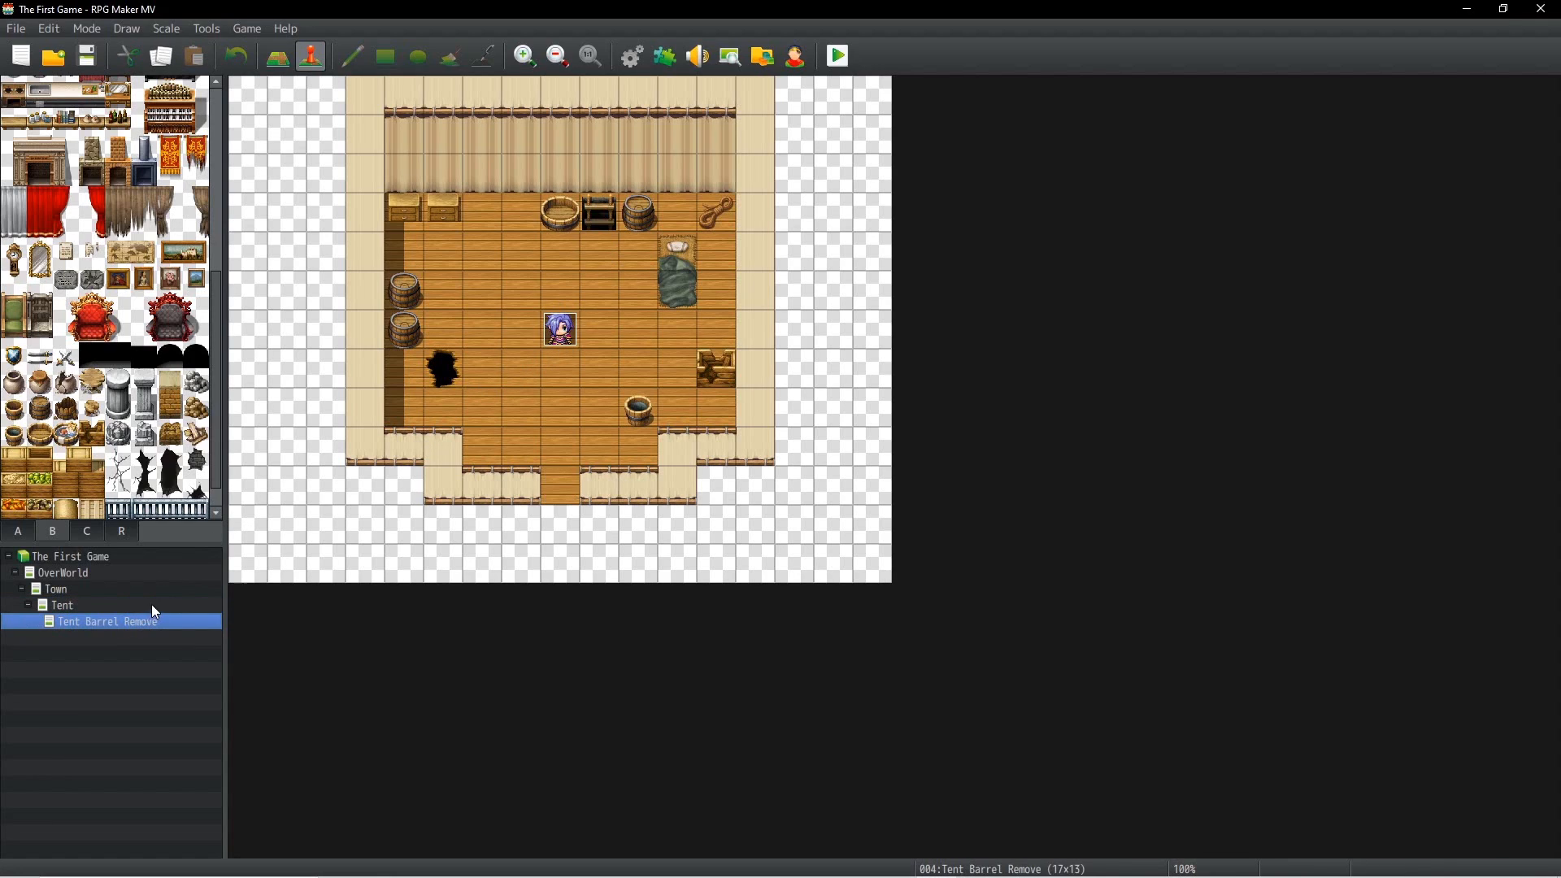
{"action": "left_click", "coordinate": [143, 606]}
{"action": "left_click", "coordinate": [561, 485]}
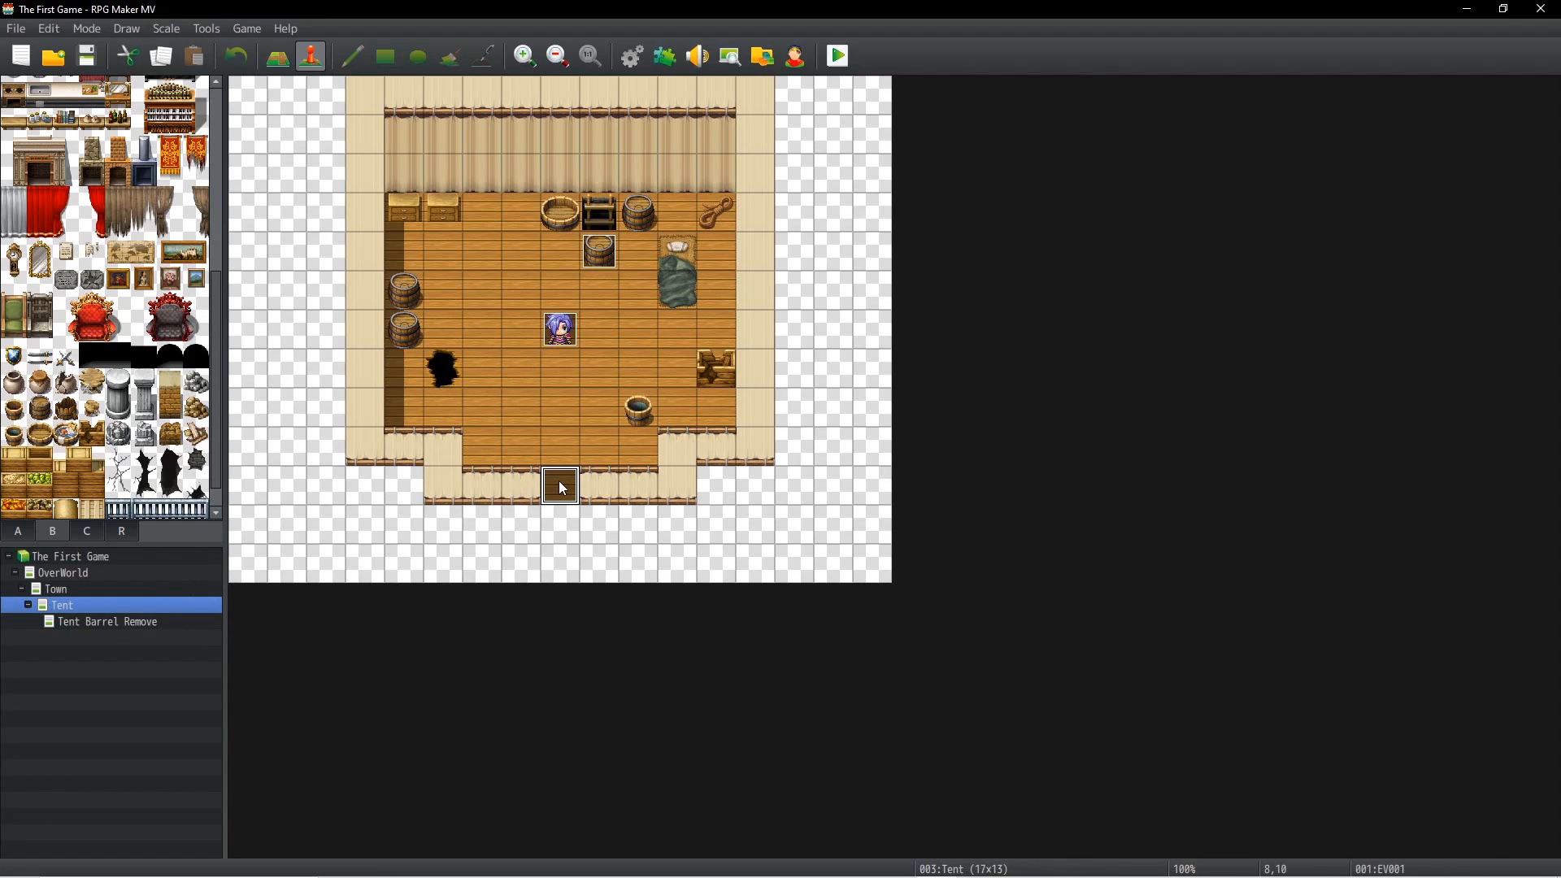
{"action": "left_click", "coordinate": [163, 624]}
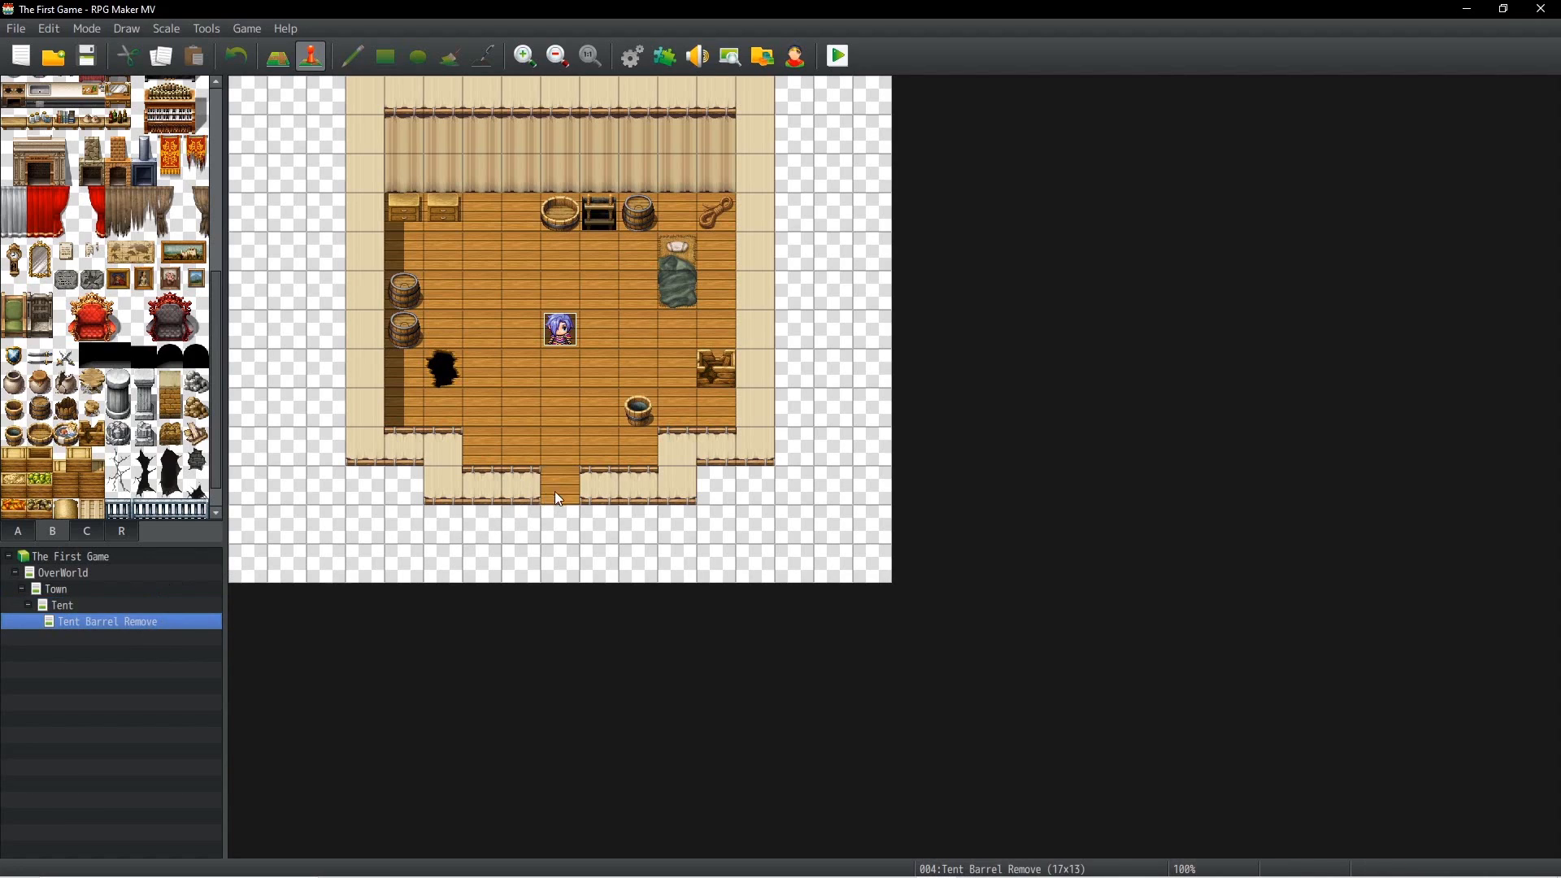
{"action": "left_click", "coordinate": [555, 501]}
{"action": "key", "text": "ctrl+v"}
{"action": "left_click", "coordinate": [130, 604]}
{"action": "left_click", "coordinate": [132, 620]}
{"action": "left_click", "coordinate": [141, 605]}
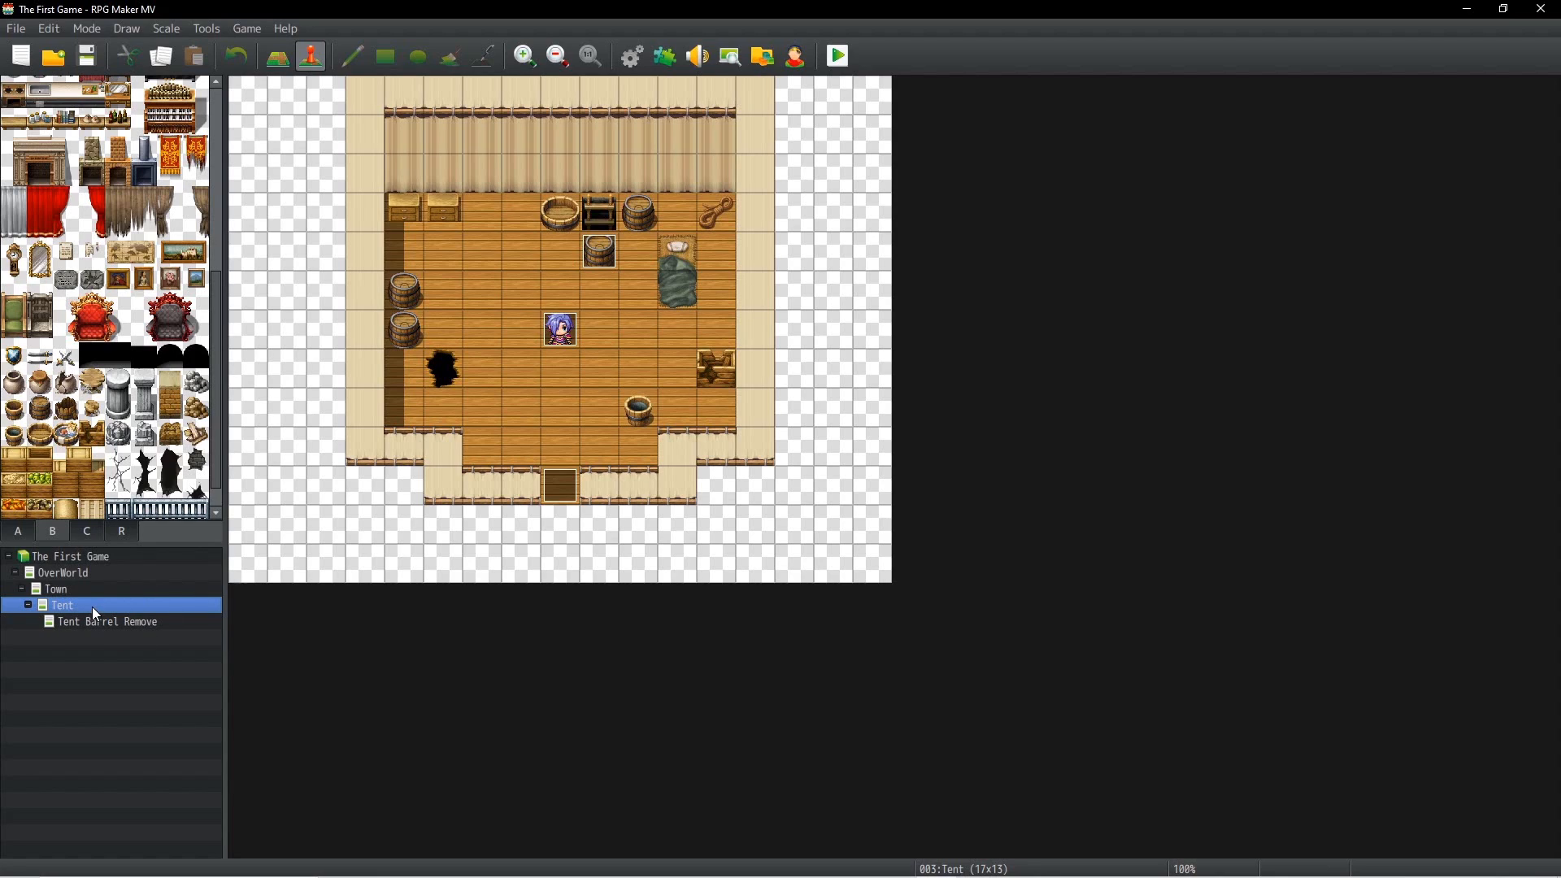
Step: Change the character's message on the Tent Barrel Remove map to "Hey cool you found the secret. Good Job!"
{"action": "left_click", "coordinate": [122, 627]}
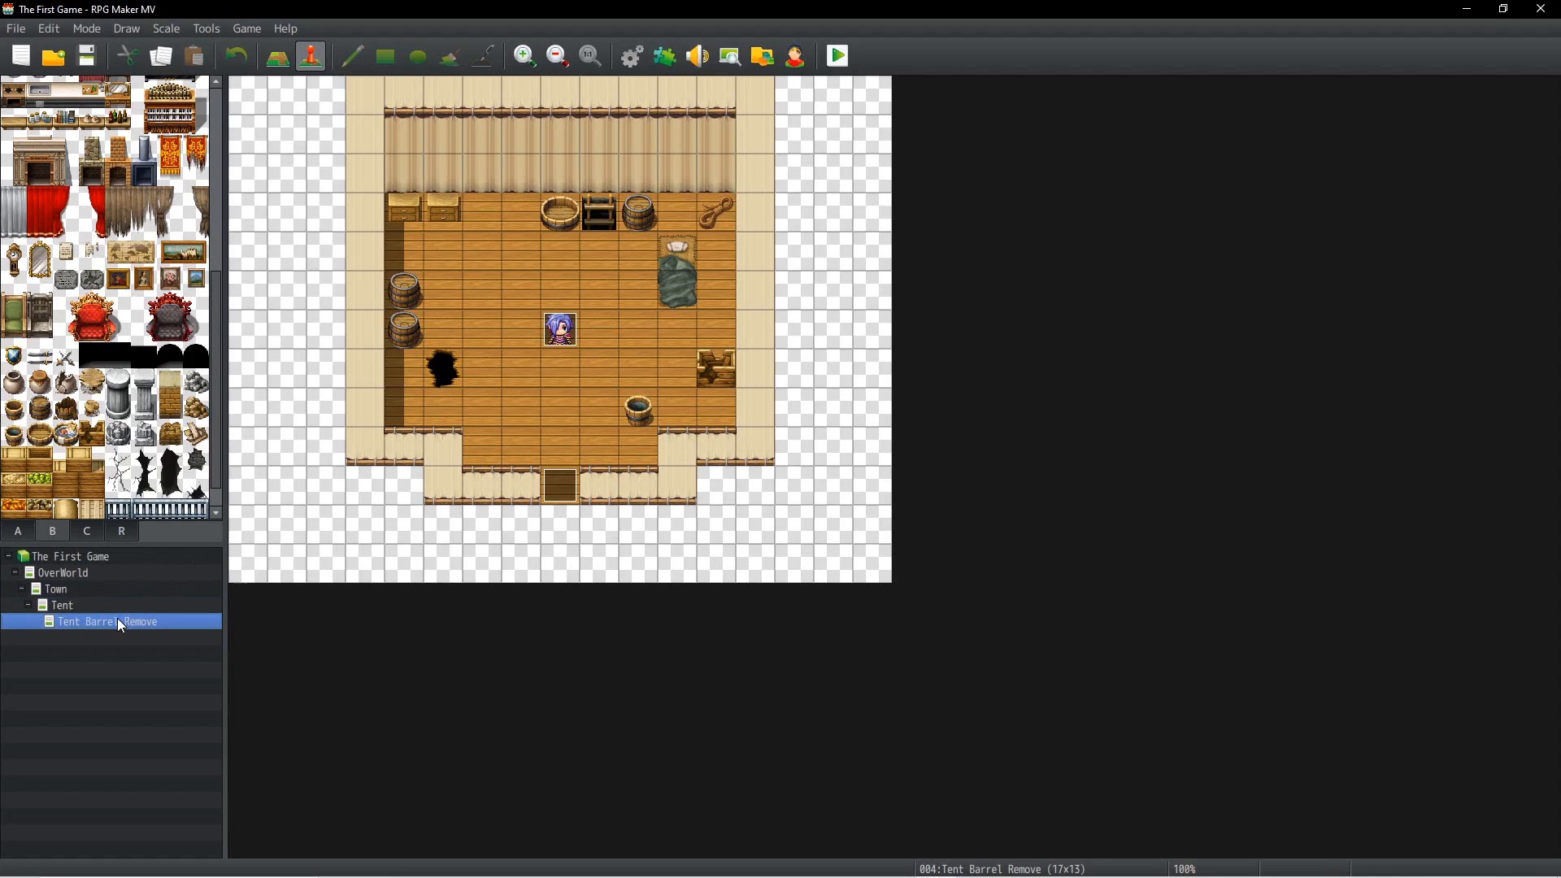
{"action": "double_click", "coordinate": [562, 330]}
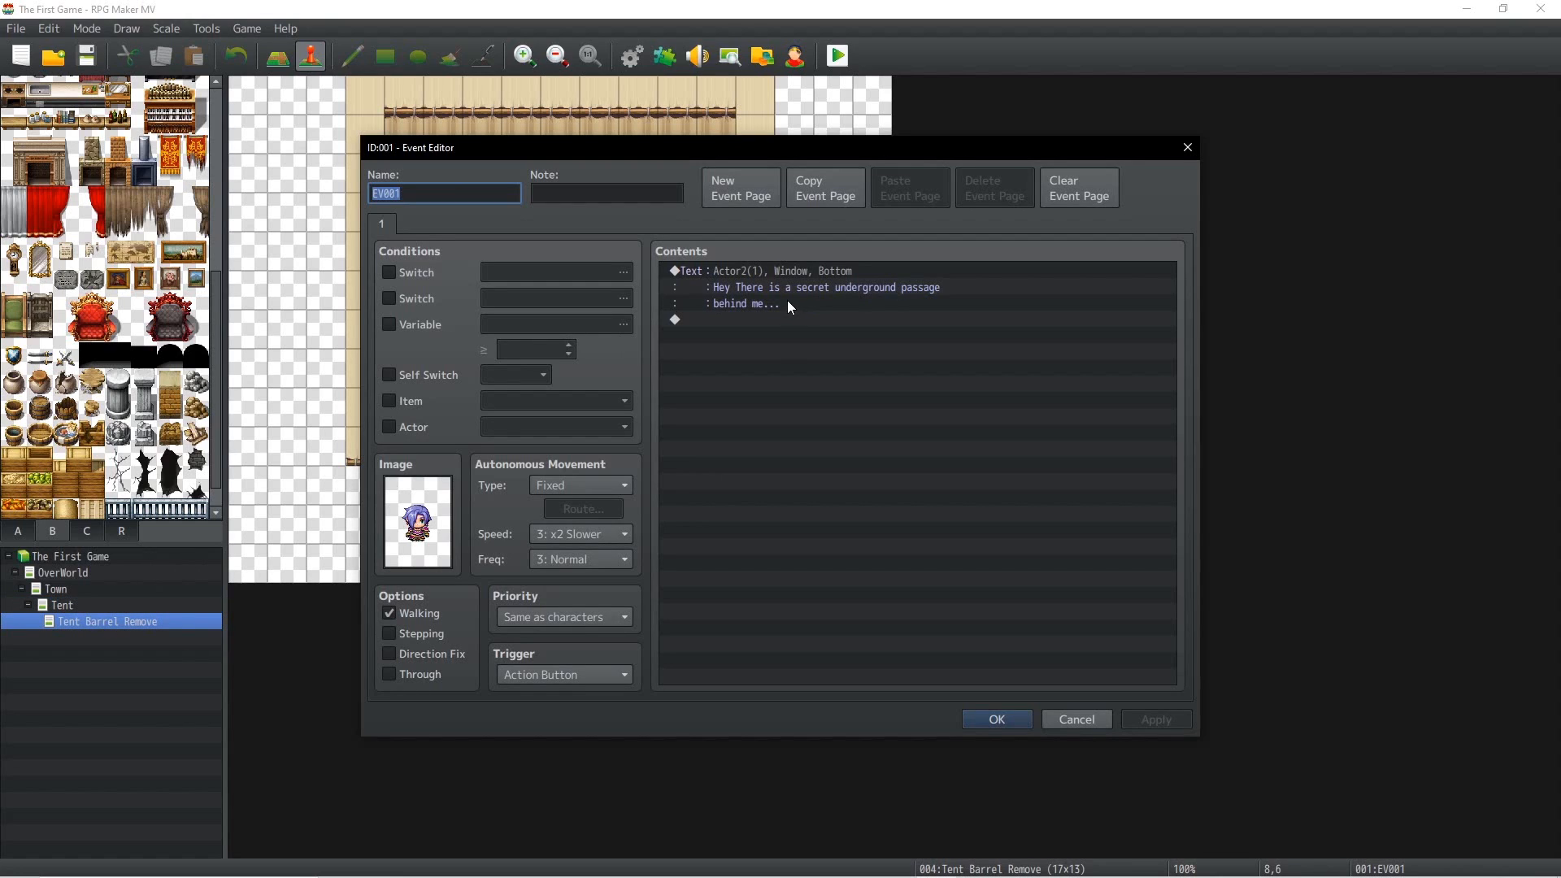
{"action": "double_click", "coordinate": [776, 286]}
{"action": "left_click", "coordinate": [1119, 198]}
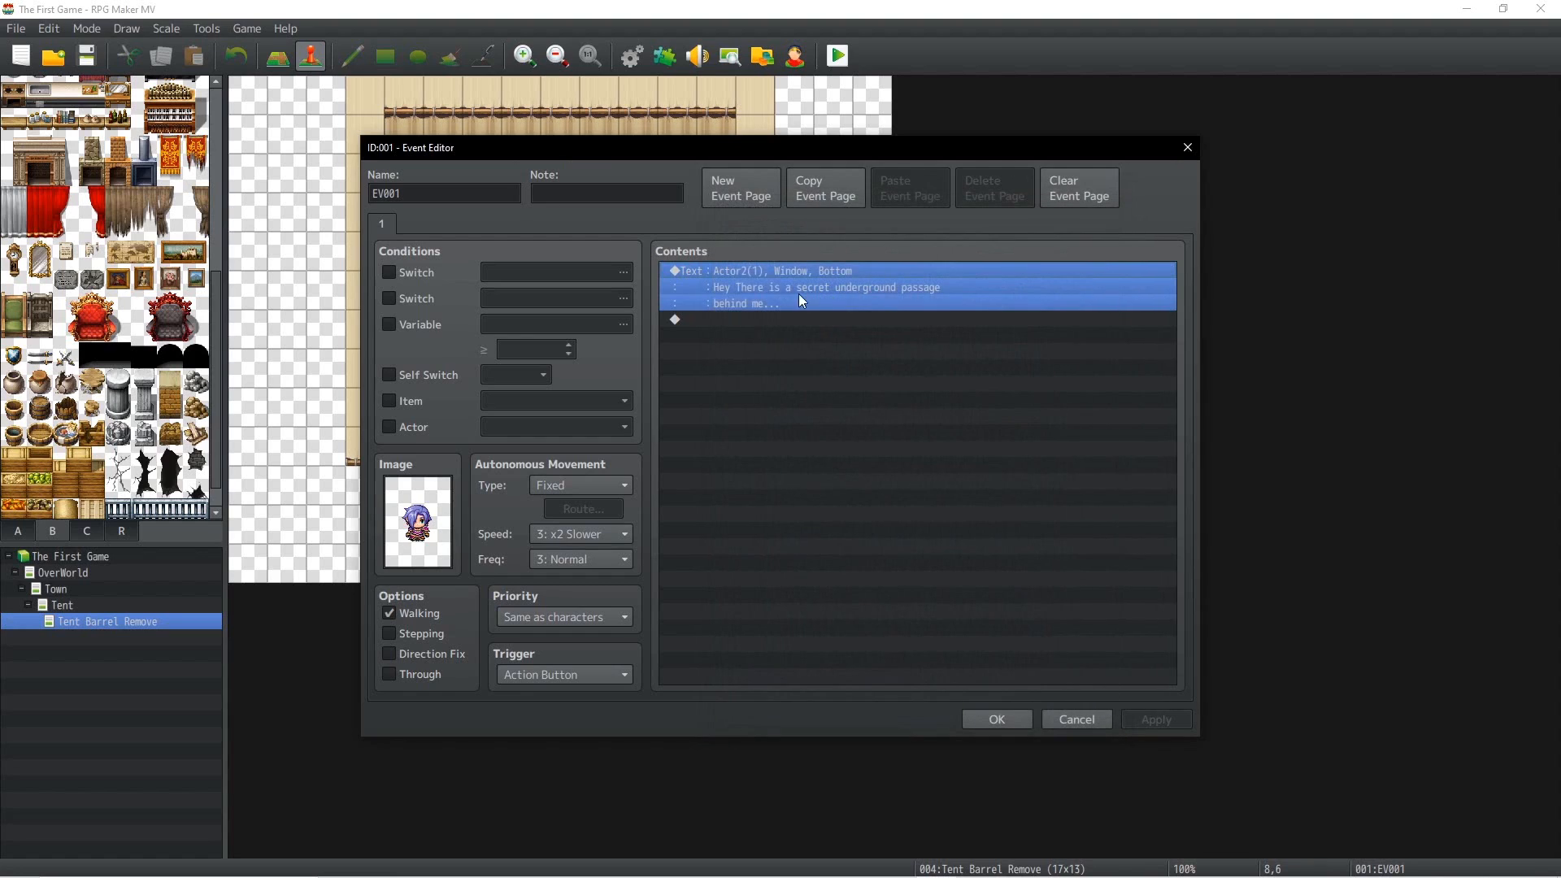
{"action": "right_click", "coordinate": [740, 273]}
{"action": "left_click", "coordinate": [784, 304]}
{"action": "left_click_drag", "start_coordinate": [934, 460], "coordinate": [753, 418]}
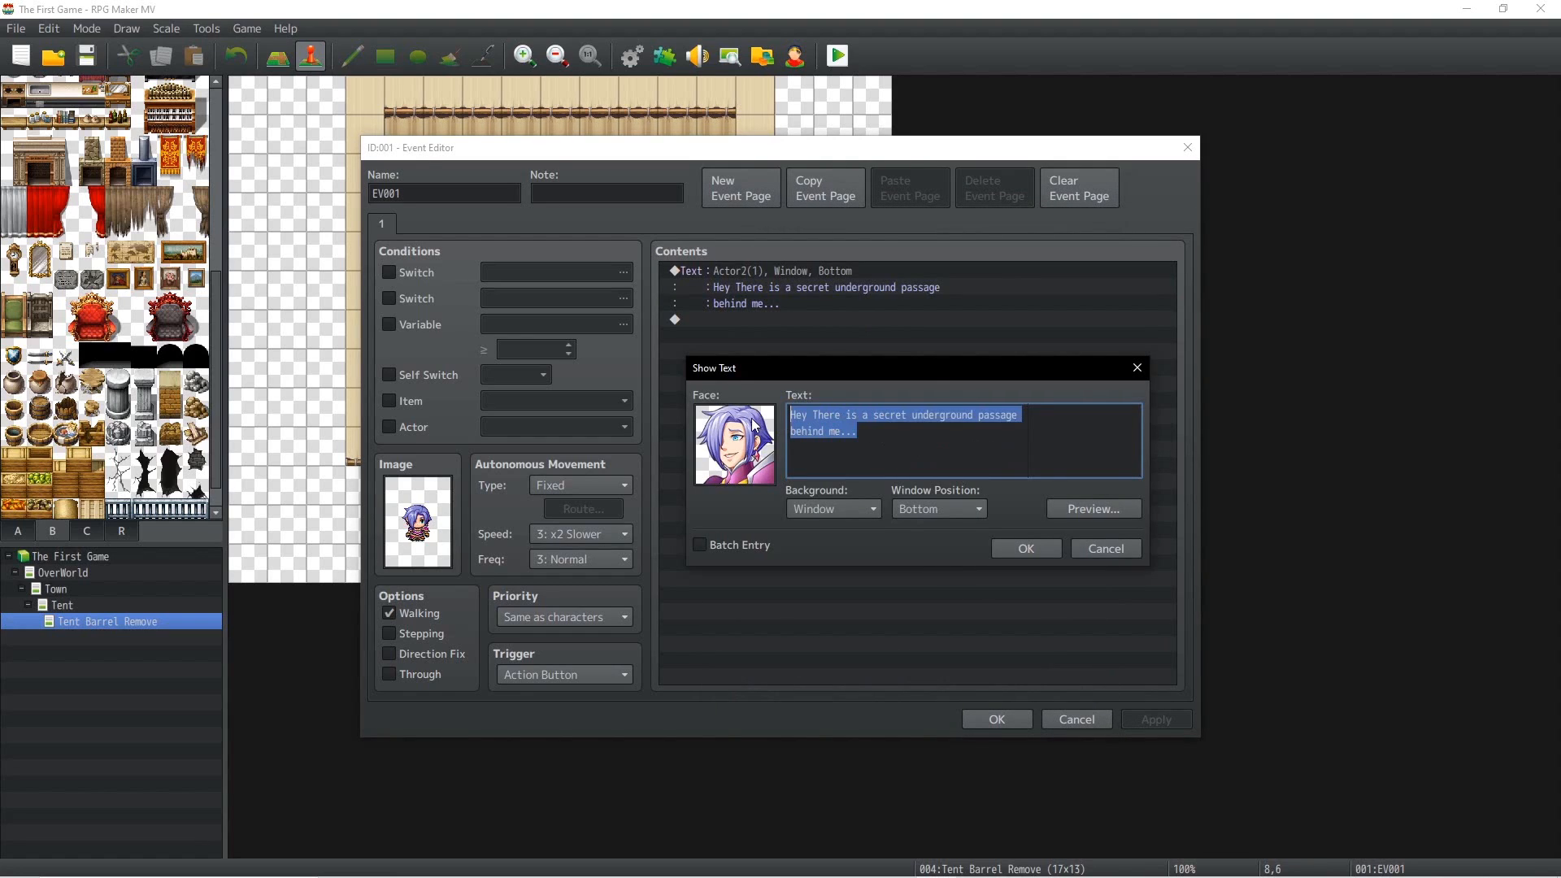
{"action": "type", "text": "He"}
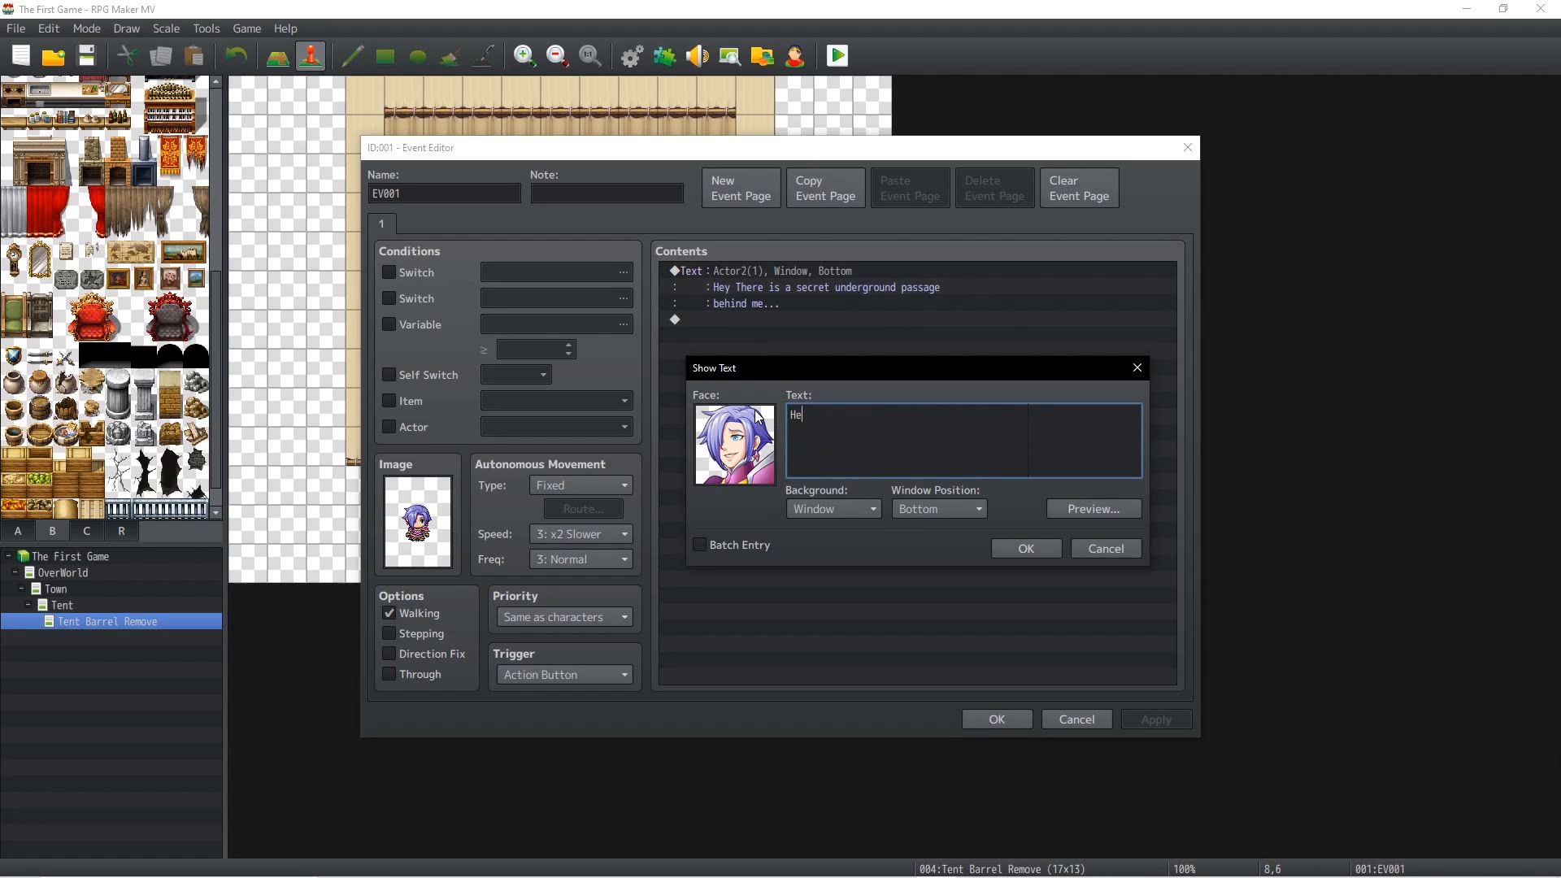
{"action": "type", "text": "y cool you found the secret. Good Job!"}
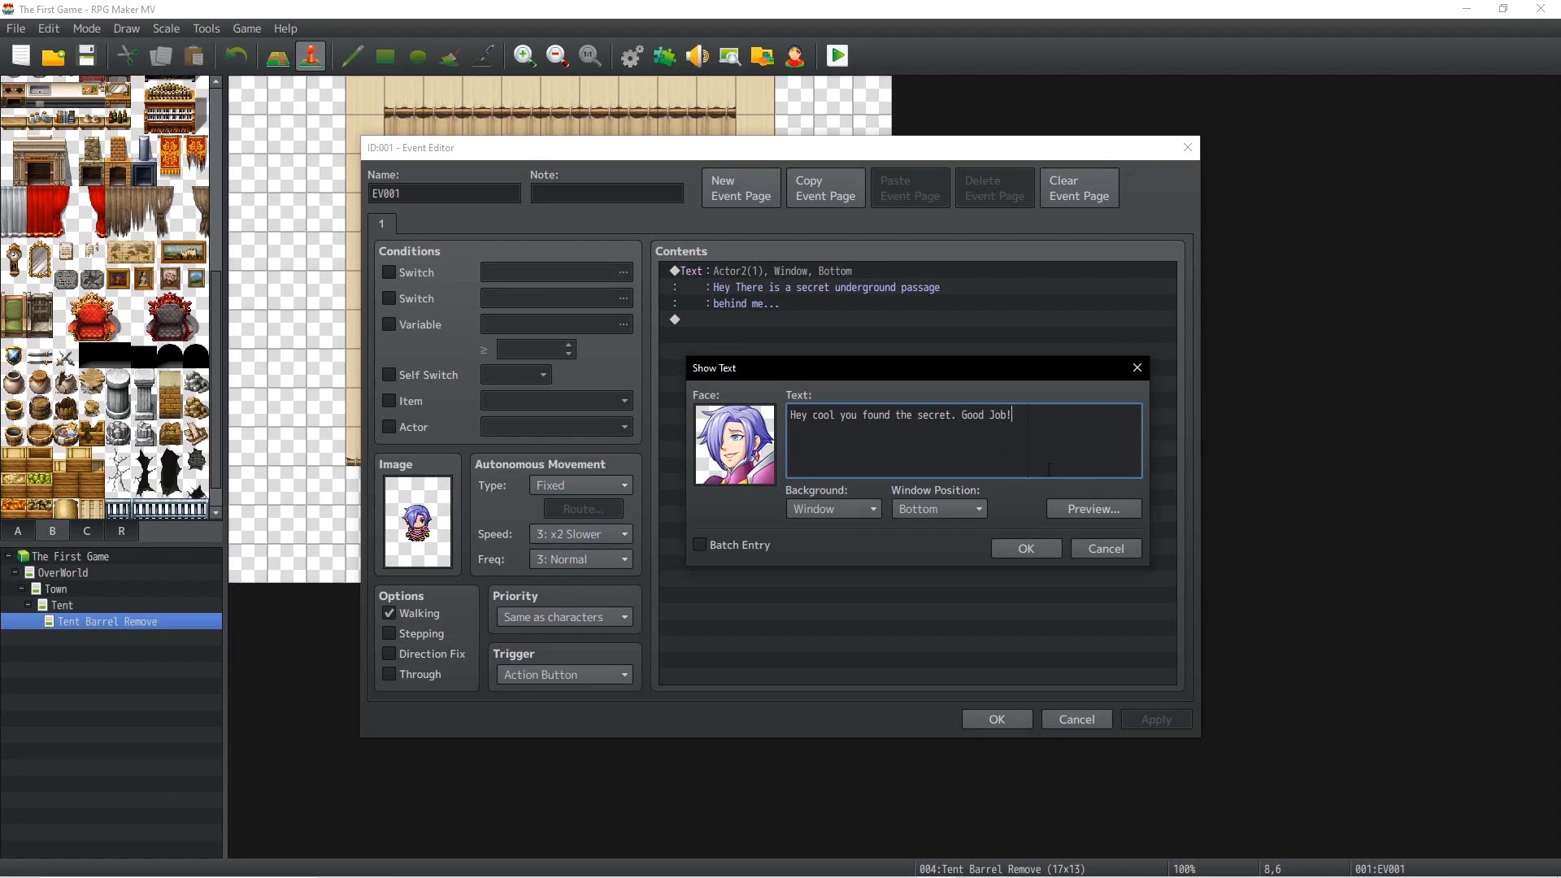
{"action": "left_click", "coordinate": [1044, 548]}
{"action": "left_click", "coordinate": [987, 721]}
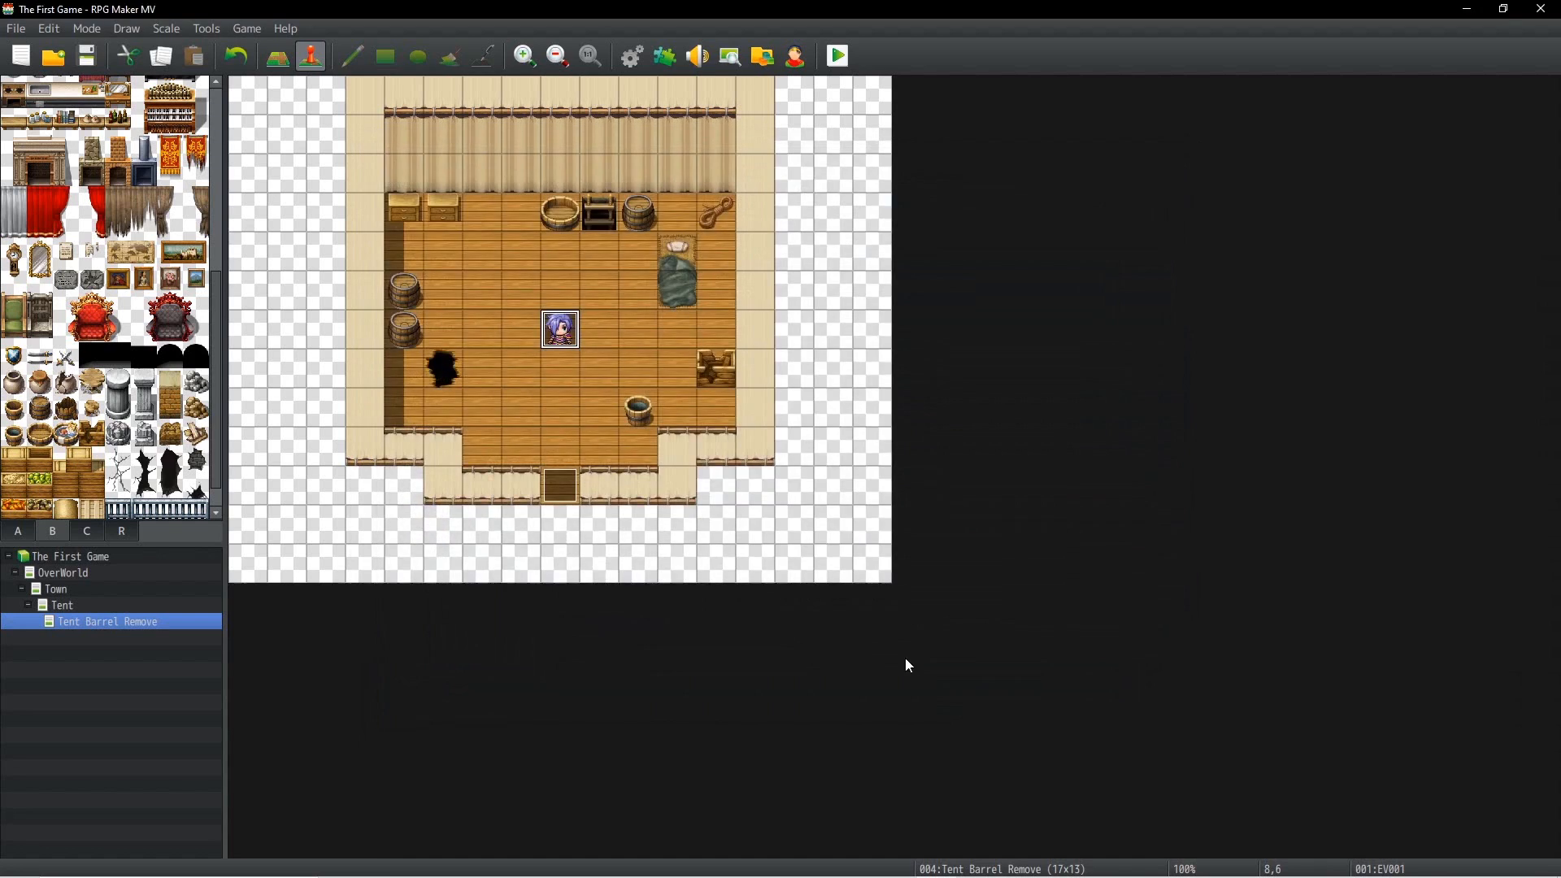
Step: Create a 10 by 10 map named "Secret" under the Tent Barrel Remove map
{"action": "right_click", "coordinate": [124, 632]}
{"action": "left_click", "coordinate": [174, 660]}
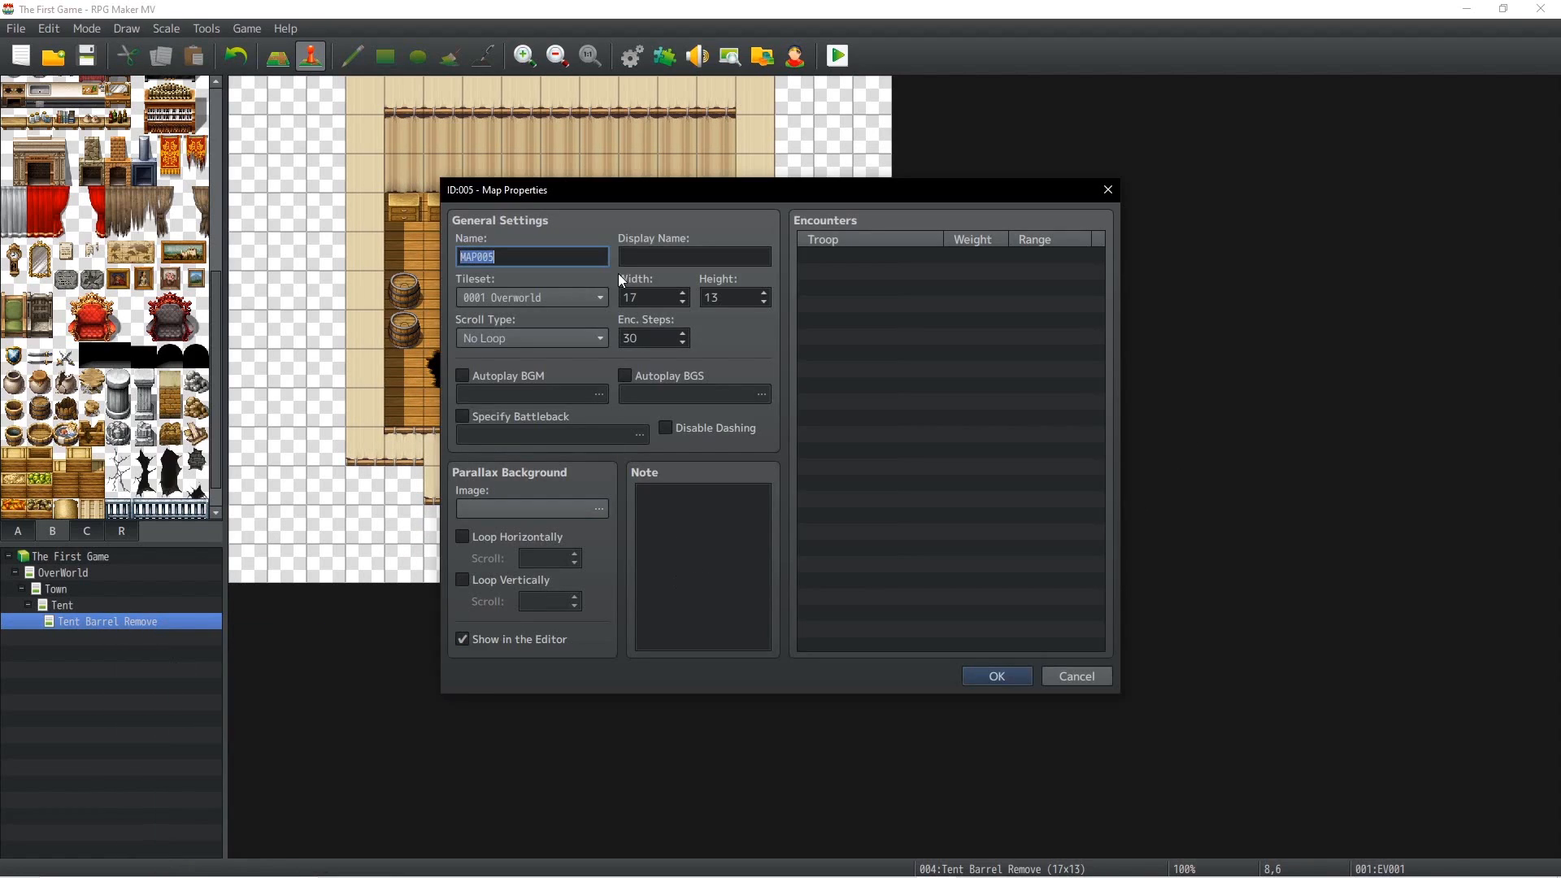
{"action": "type", "text": "Secret"}
{"action": "left_click", "coordinate": [636, 290]}
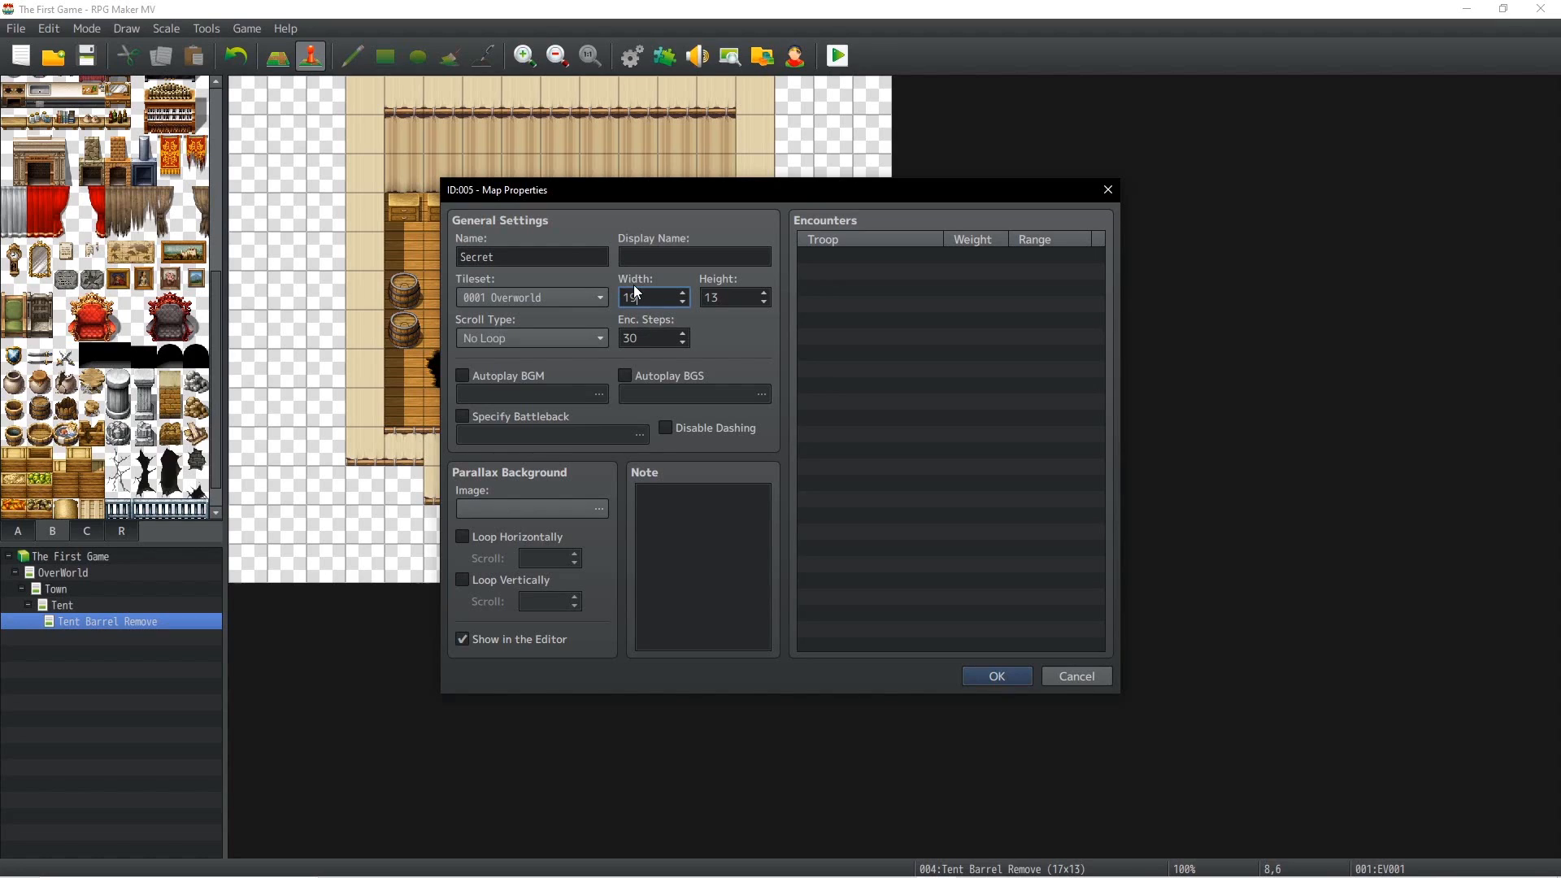
{"action": "key", "text": "Tab"}
{"action": "type", "text": "10"}
{"action": "key", "text": "Return"}
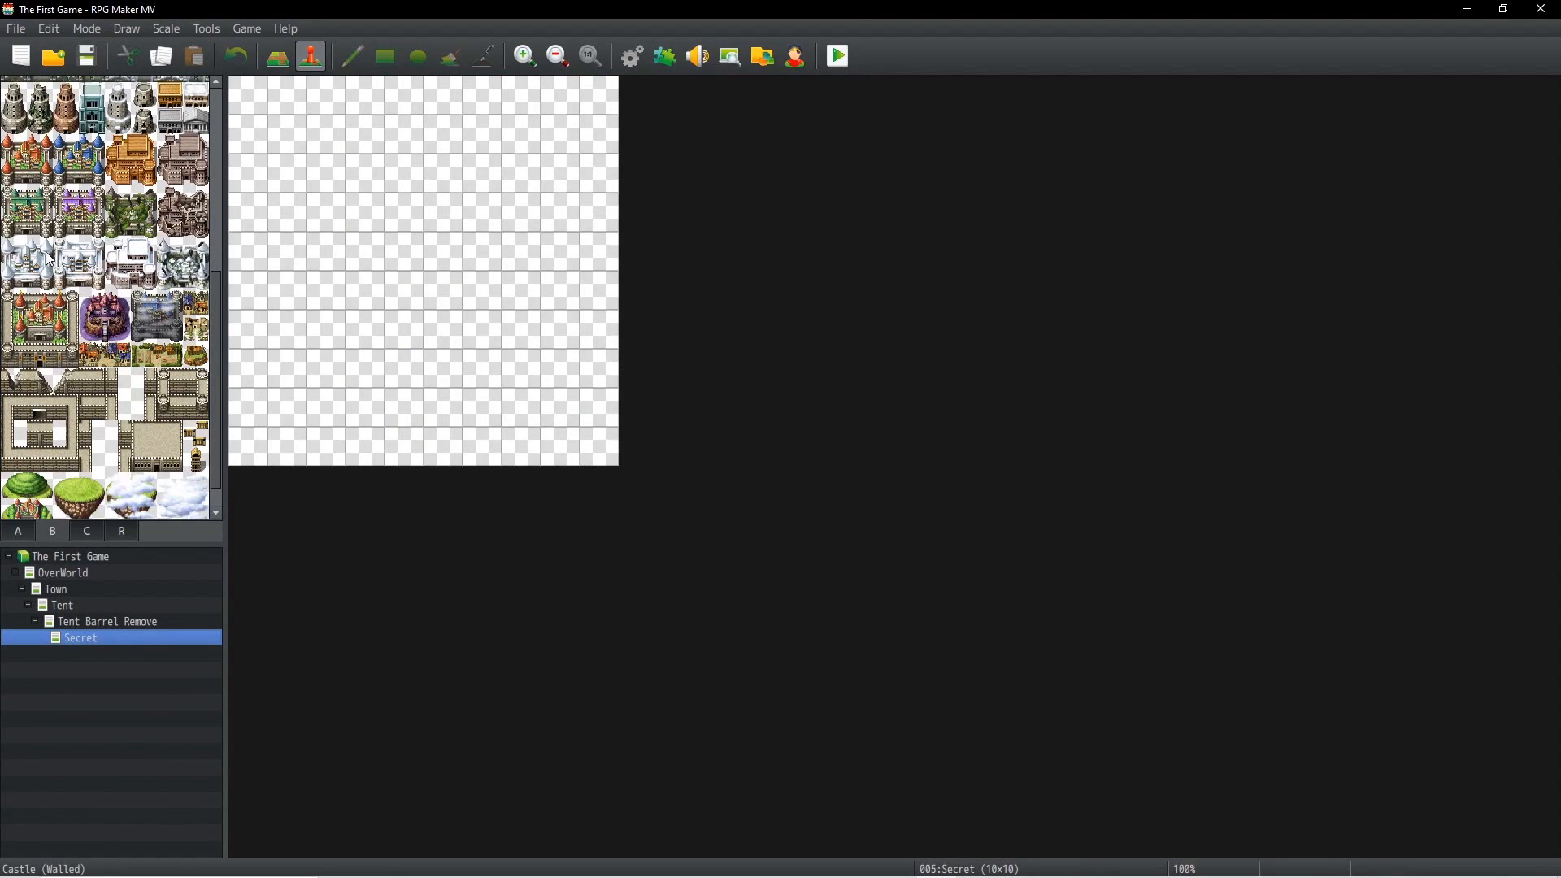
Step: Set the Secret map's tileset to 0004 Dungeon
{"action": "right_click", "coordinate": [68, 634]}
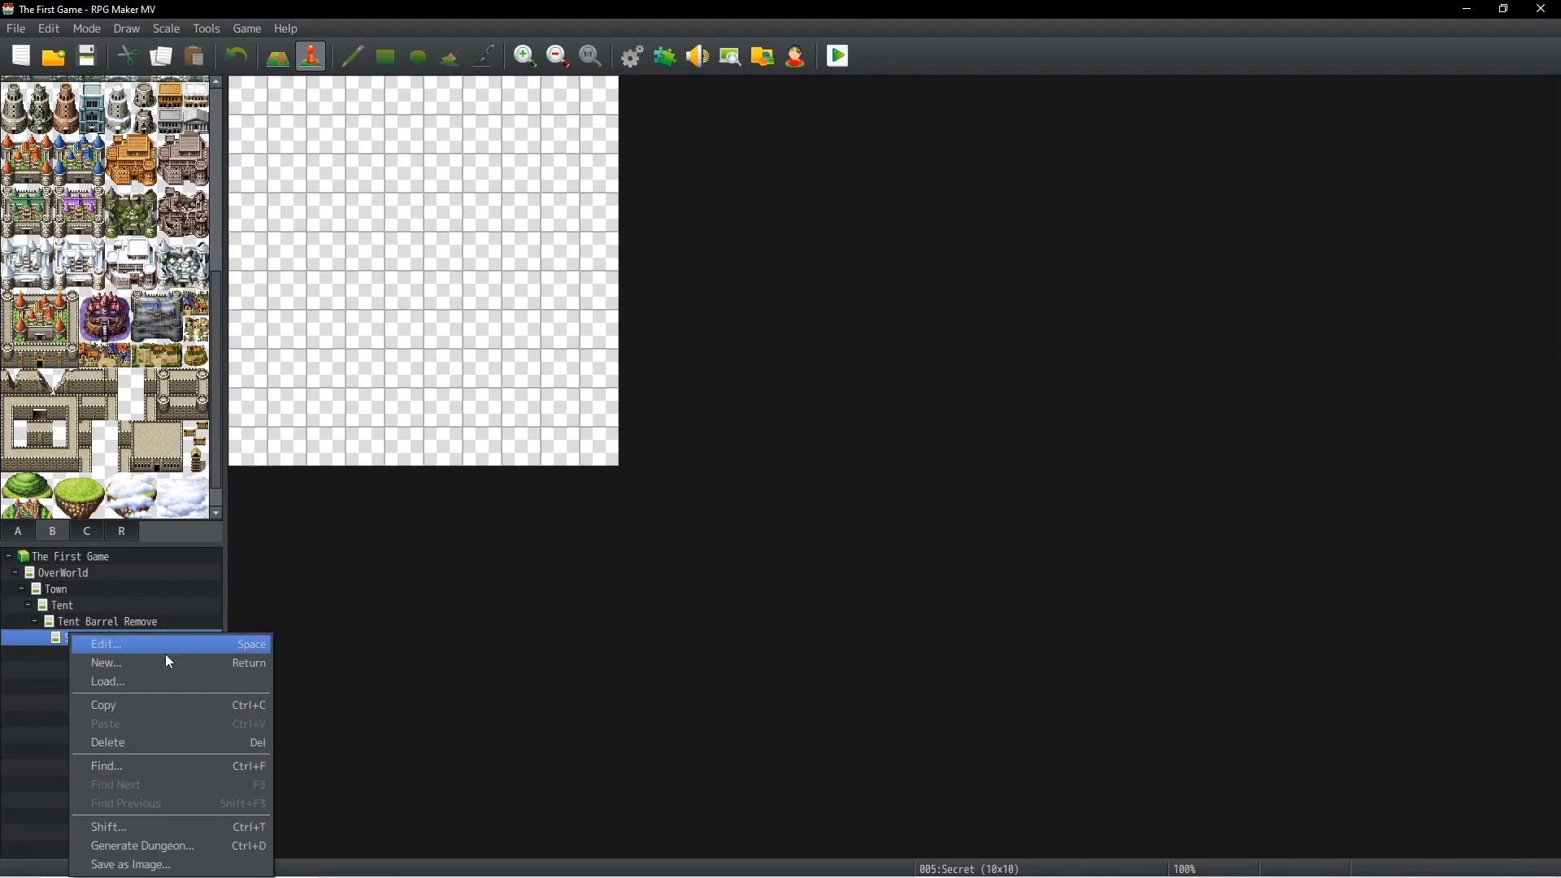
{"action": "left_click", "coordinate": [169, 651]}
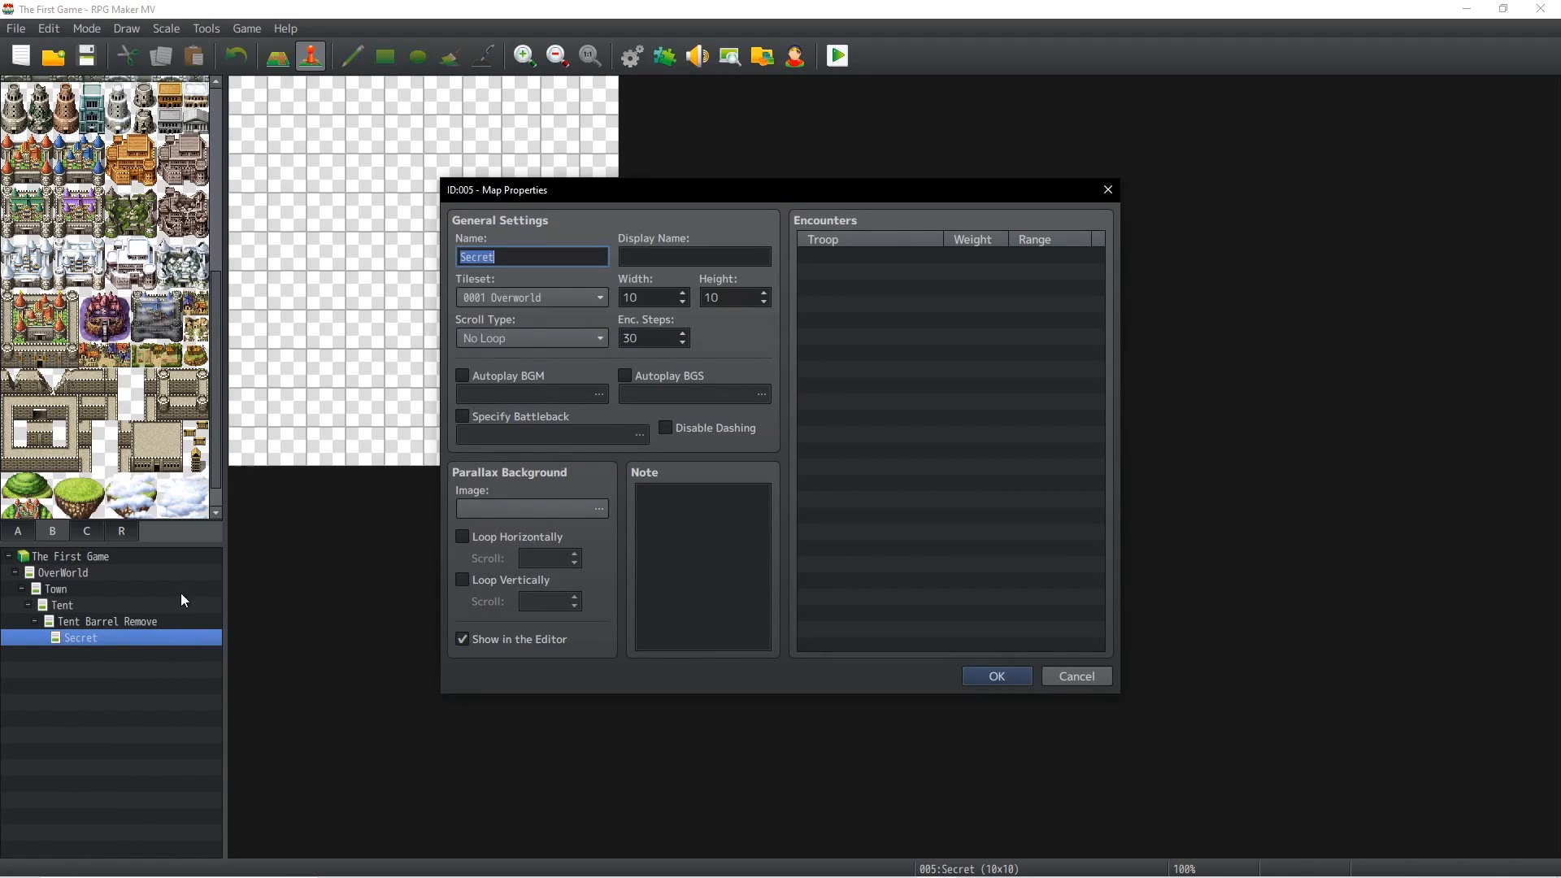
{"action": "left_click", "coordinate": [574, 299]}
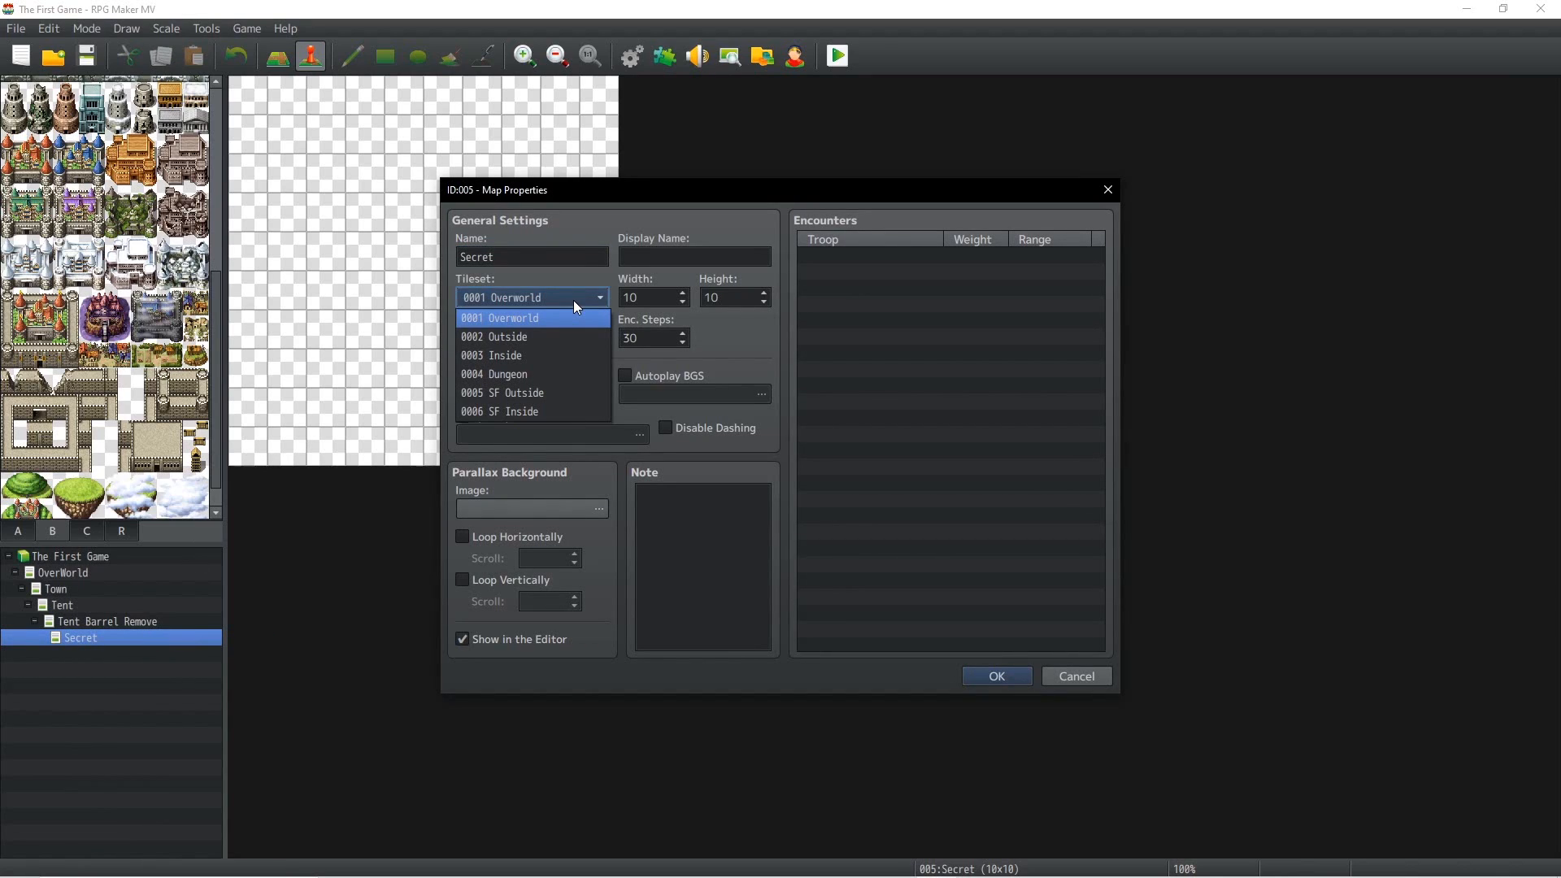
{"action": "left_click", "coordinate": [533, 372]}
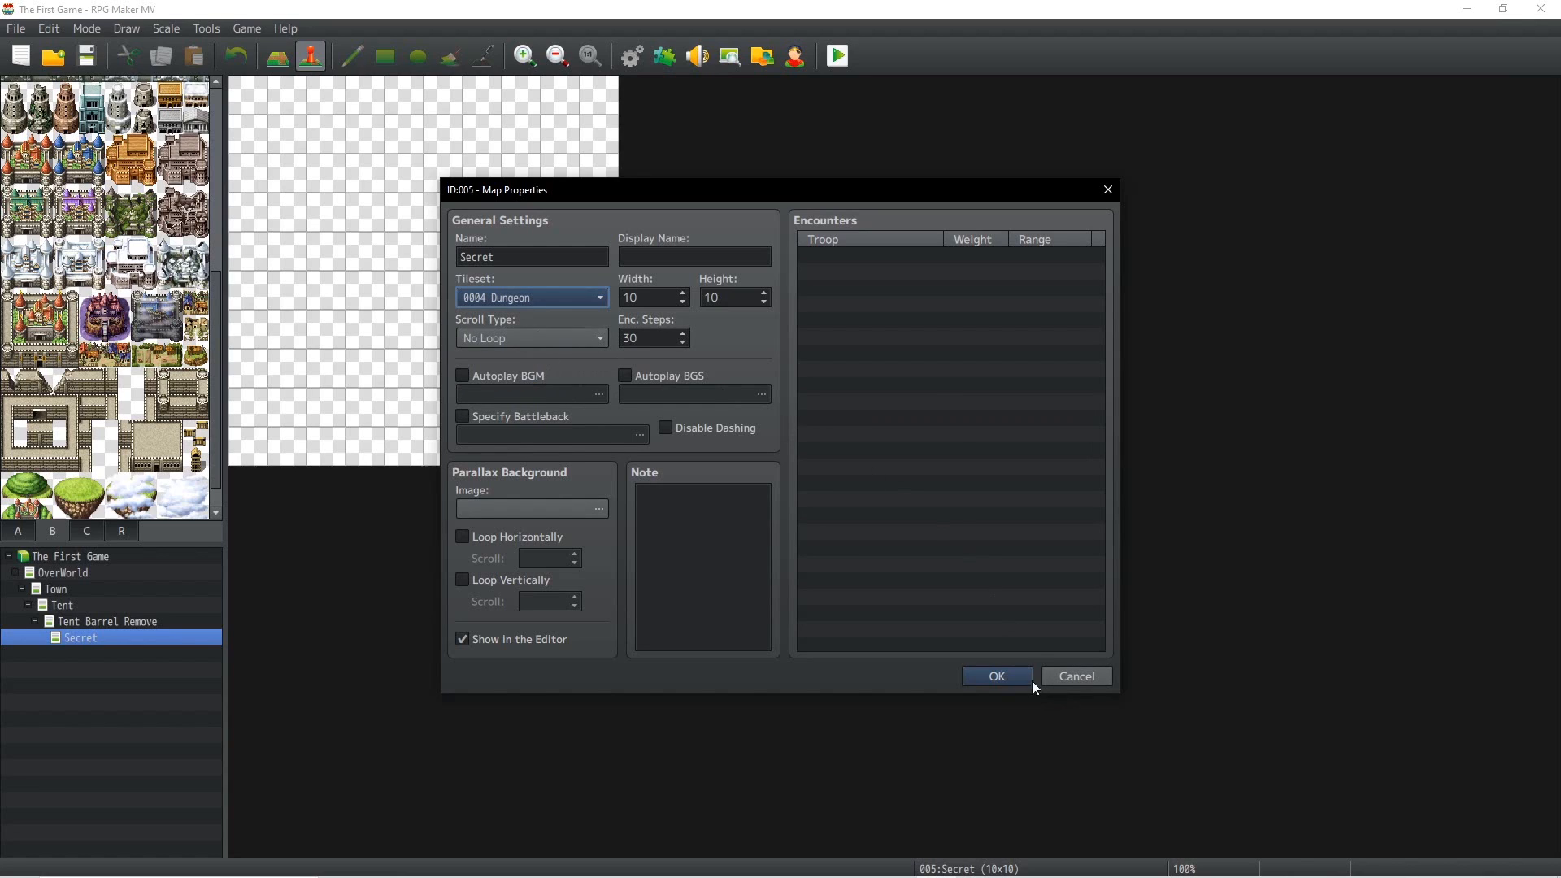
{"action": "left_click", "coordinate": [998, 677]}
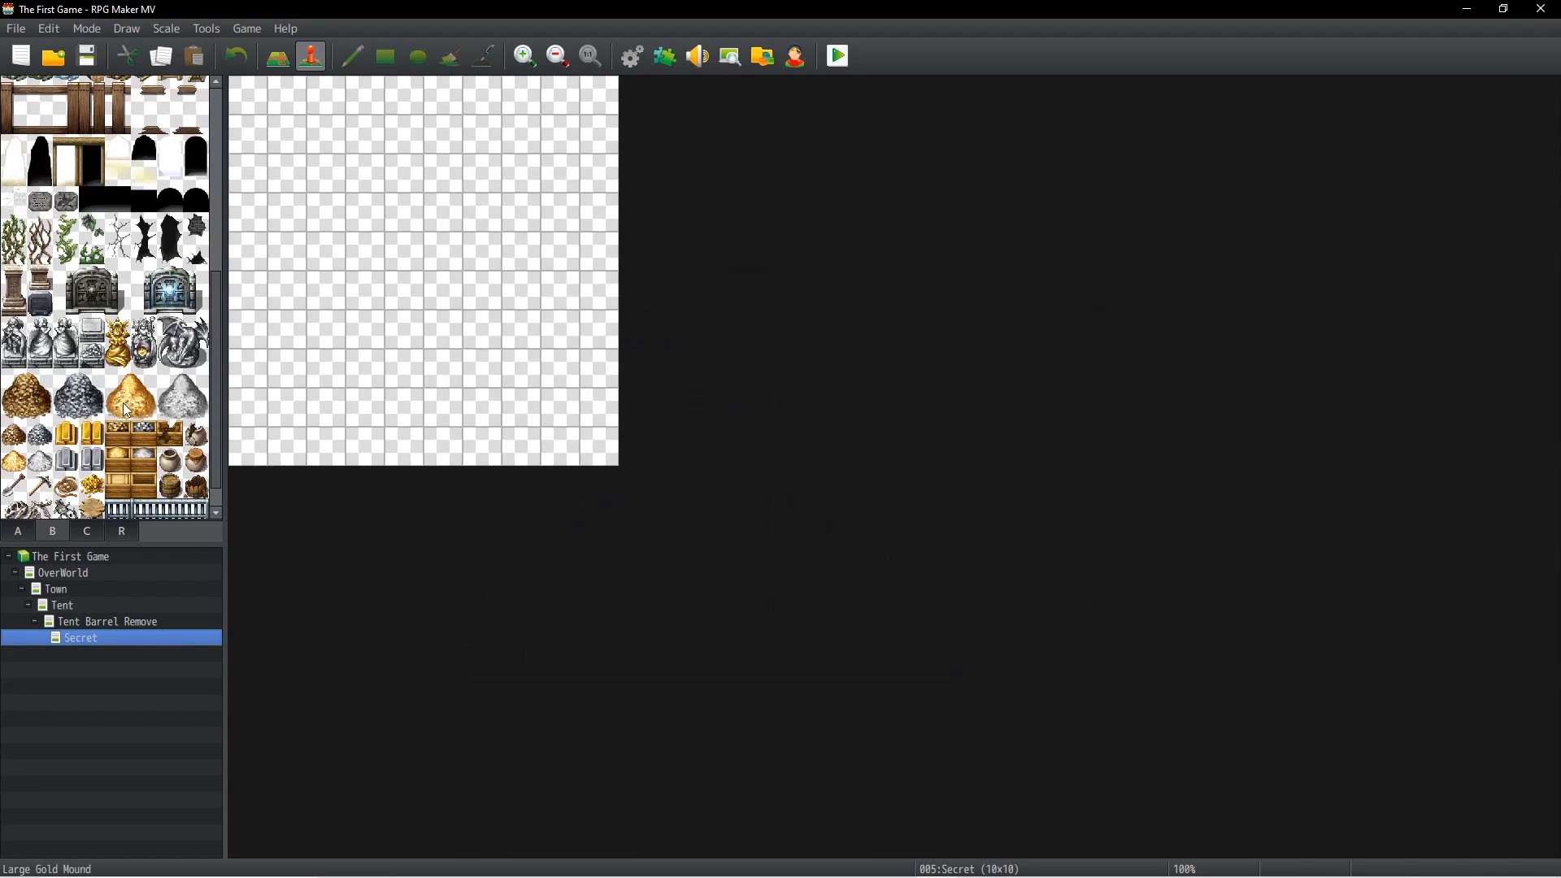
Step: Draw the upper edge and both sides of a six-tile-wide room frame on the Secret map with the light Wall M (Stone) tile
{"action": "left_click", "coordinate": [18, 531]}
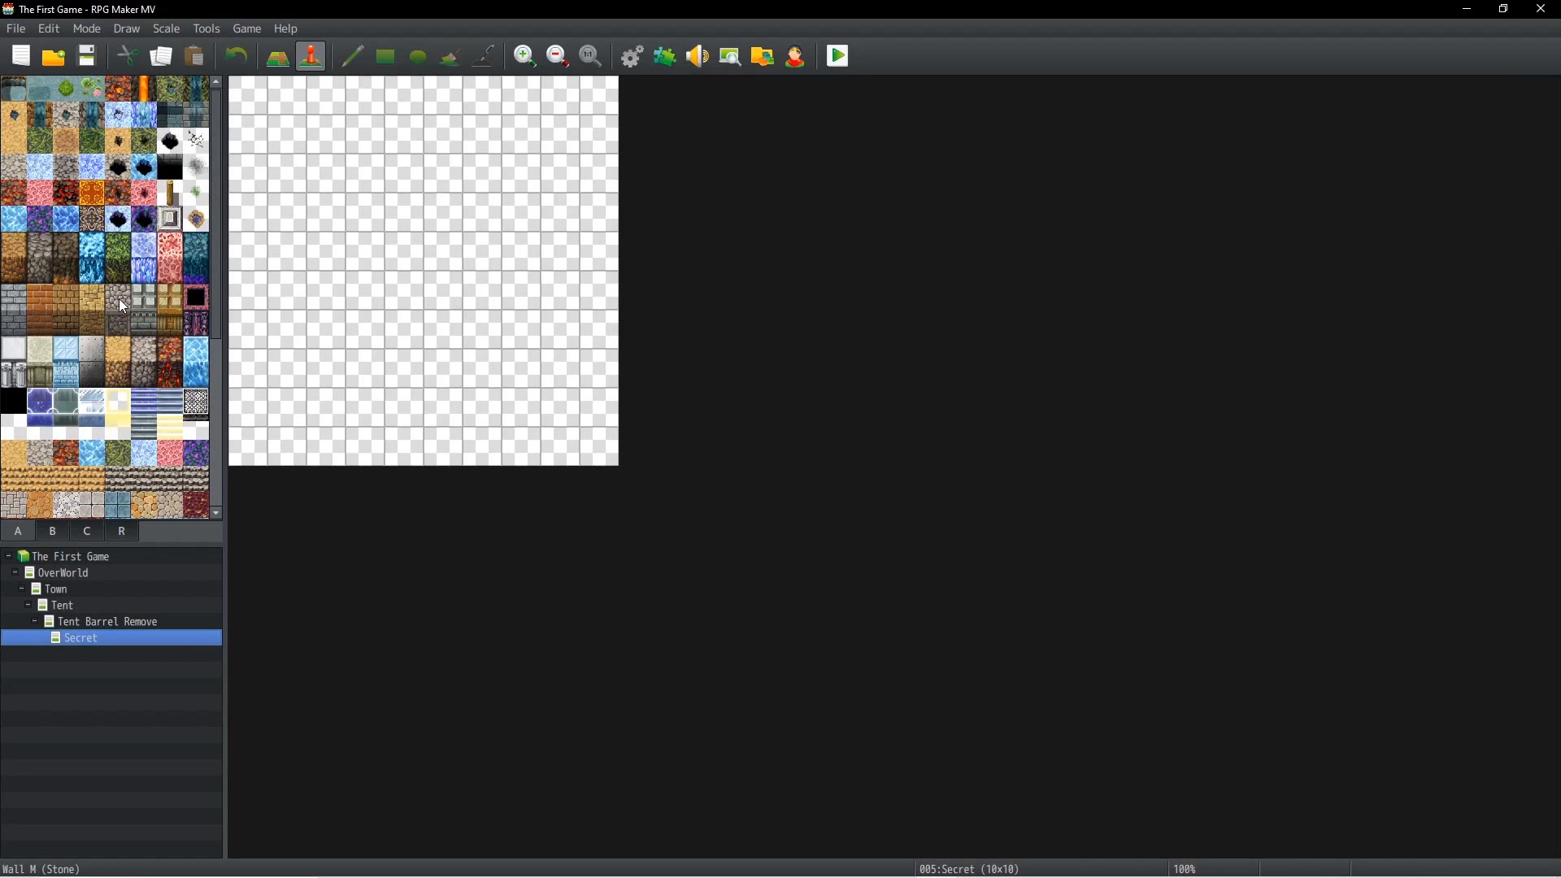
{"action": "left_click", "coordinate": [112, 323]}
{"action": "left_click", "coordinate": [285, 56]}
{"action": "mouse_move", "coordinate": [326, 368]}
{"action": "left_mouse_down"}
{"action": "mouse_move", "coordinate": [342, 223]}
{"action": "mouse_move", "coordinate": [329, 185]}
{"action": "mouse_move", "coordinate": [367, 175]}
{"action": "mouse_move", "coordinate": [475, 184]}
{"action": "mouse_move", "coordinate": [479, 198]}
{"action": "left_mouse_up"}
{"action": "left_click", "coordinate": [118, 303]}
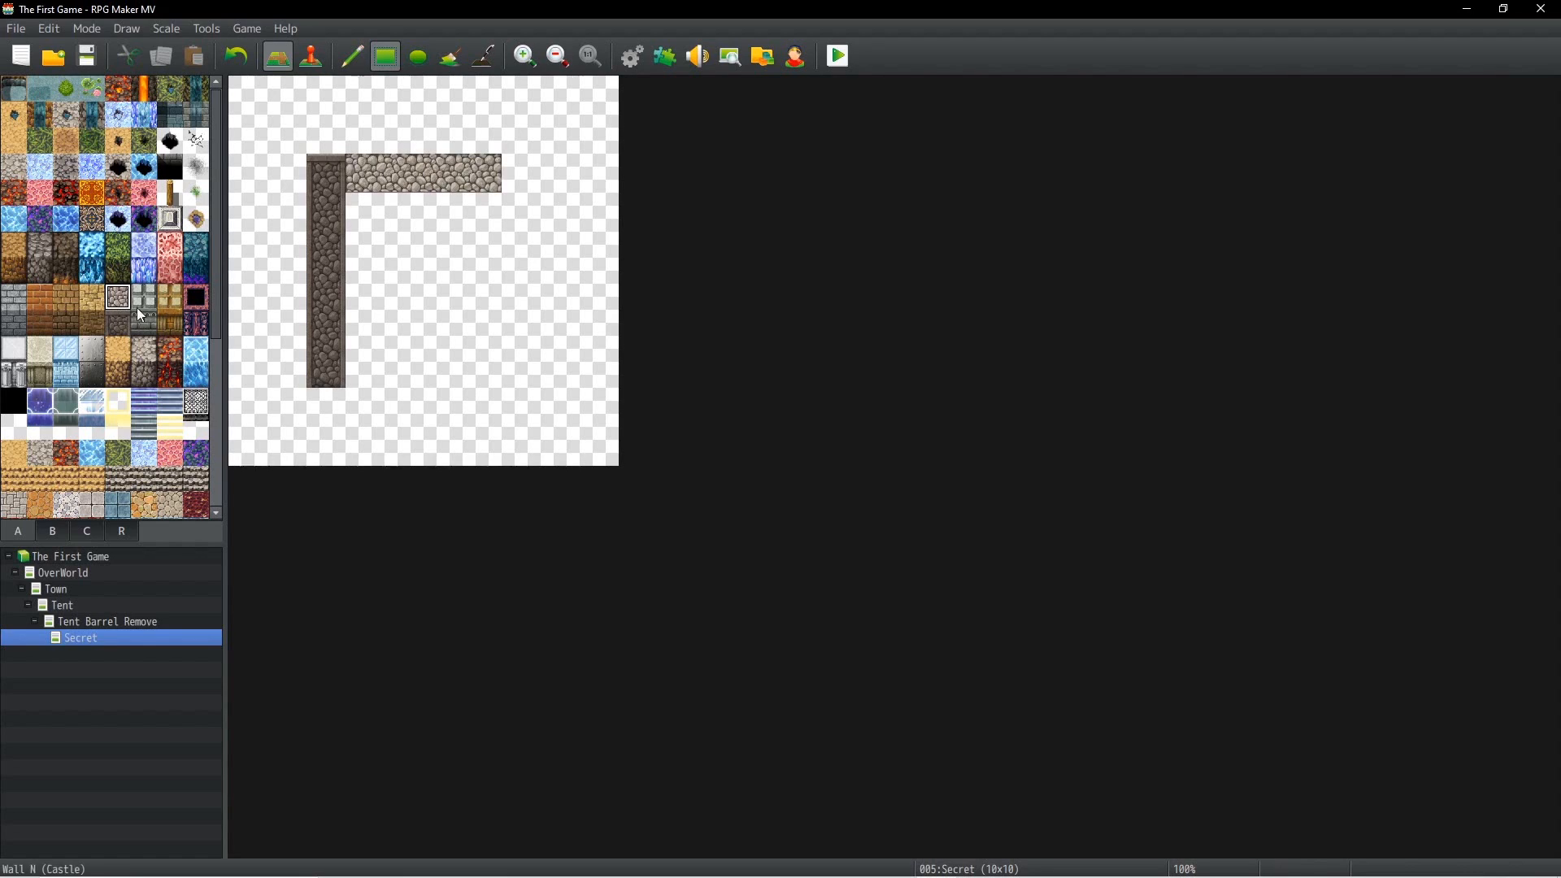
{"action": "left_click", "coordinate": [325, 172]}
{"action": "left_click_drag", "start_coordinate": [325, 171], "coordinate": [334, 222]}
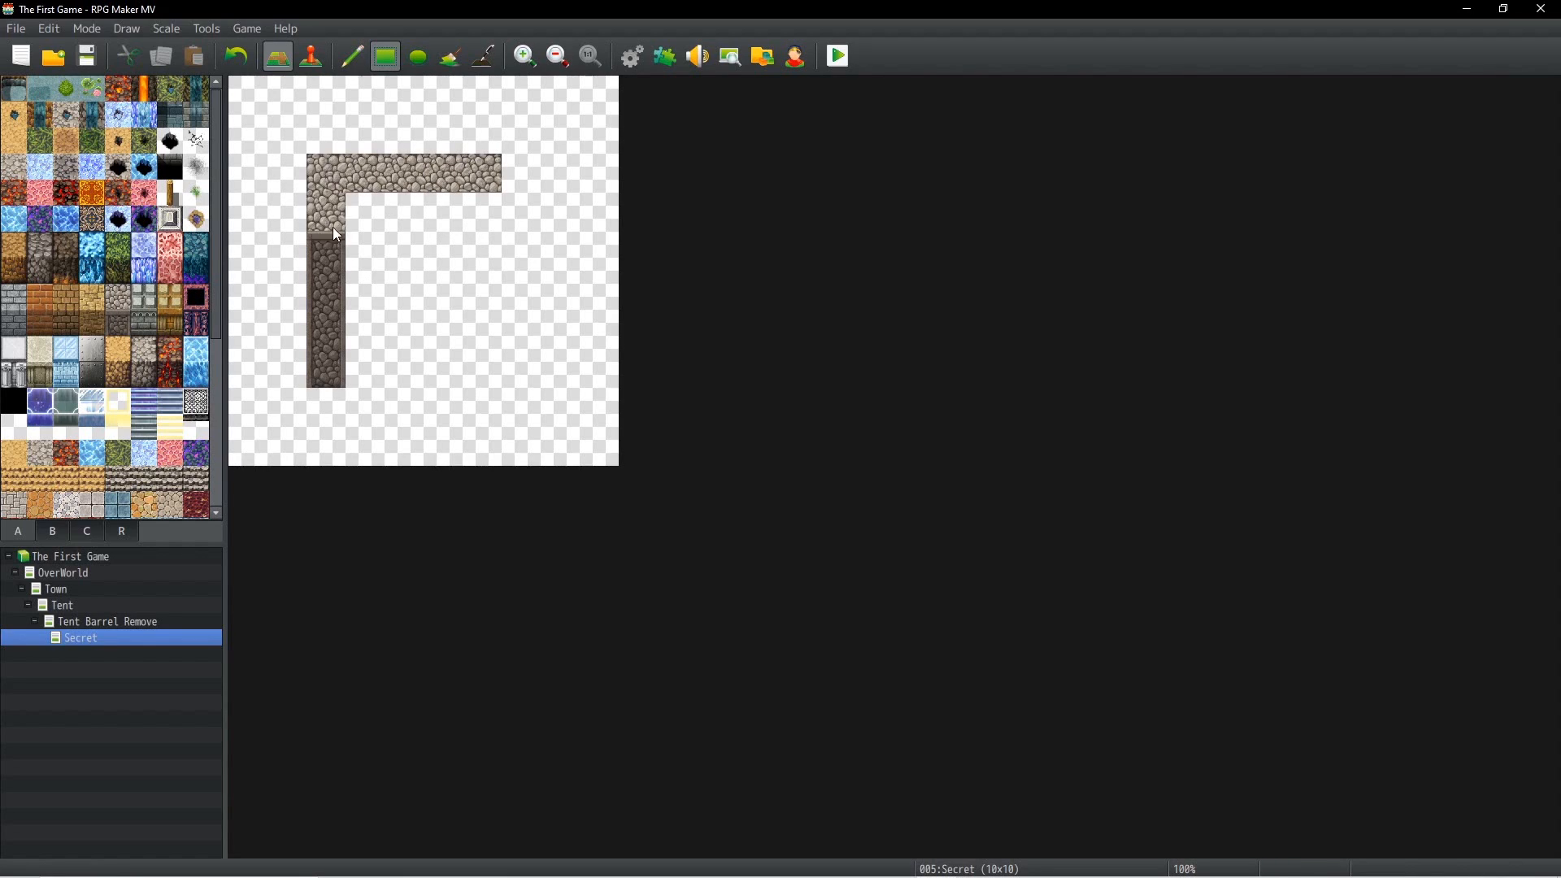
{"action": "left_click", "coordinate": [329, 355]}
{"action": "left_click_drag", "start_coordinate": [515, 191], "coordinate": [519, 370]}
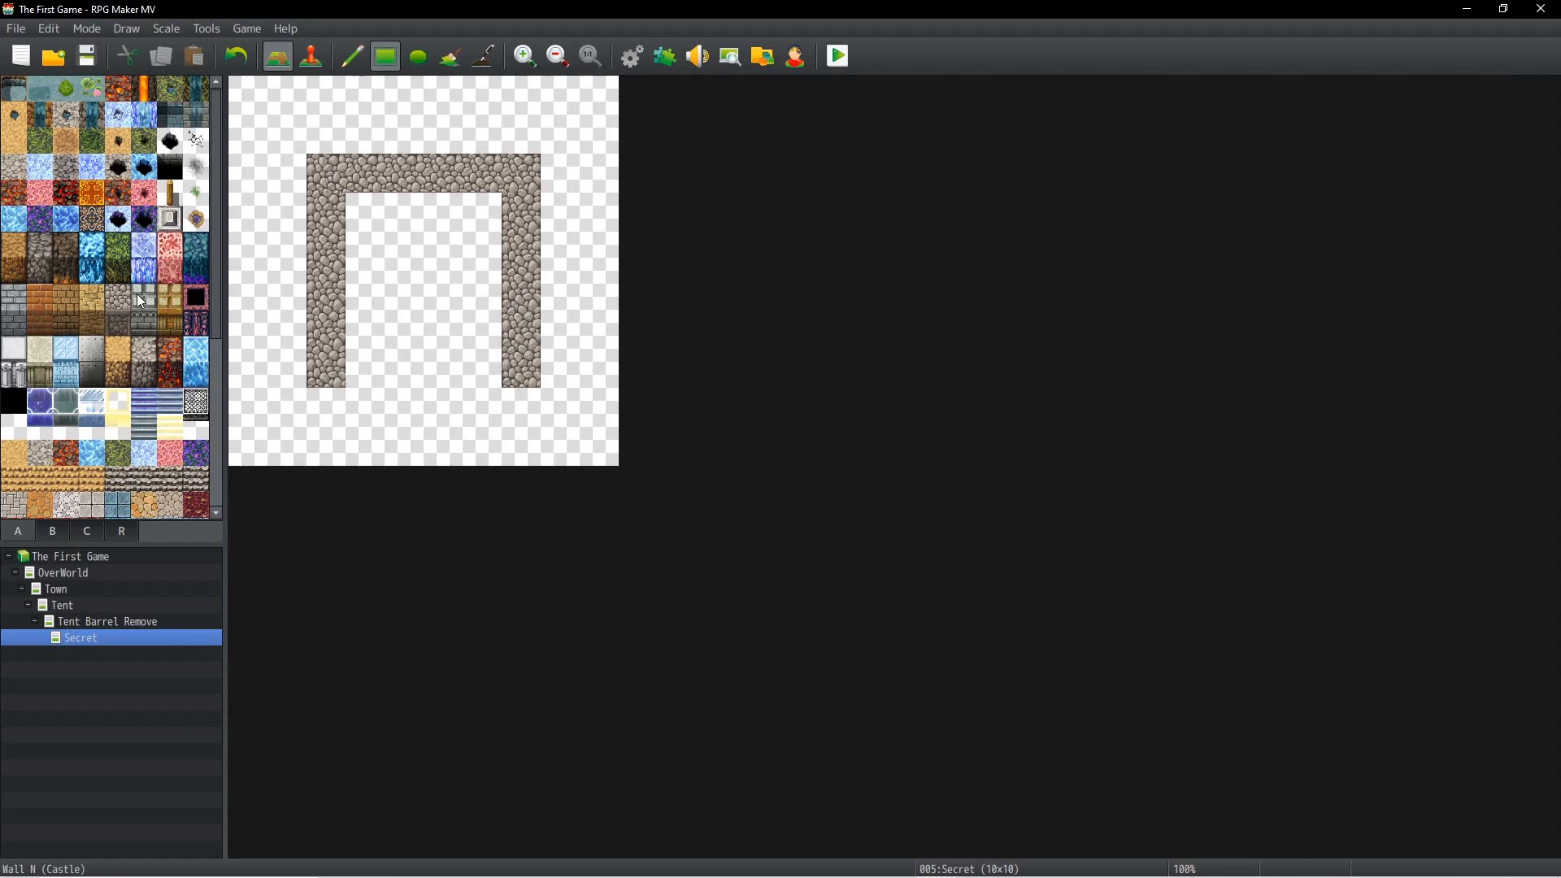
Step: Fill the frame with a 4 by 2 dark stone wall above a 4 by 3 rocky floor, closing its lower edge with Wall M (Stone)
{"action": "left_click", "coordinate": [118, 323]}
{"action": "mouse_move", "coordinate": [361, 205]}
{"action": "left_mouse_down"}
{"action": "mouse_move", "coordinate": [446, 246]}
{"action": "mouse_move", "coordinate": [476, 239]}
{"action": "left_mouse_up"}
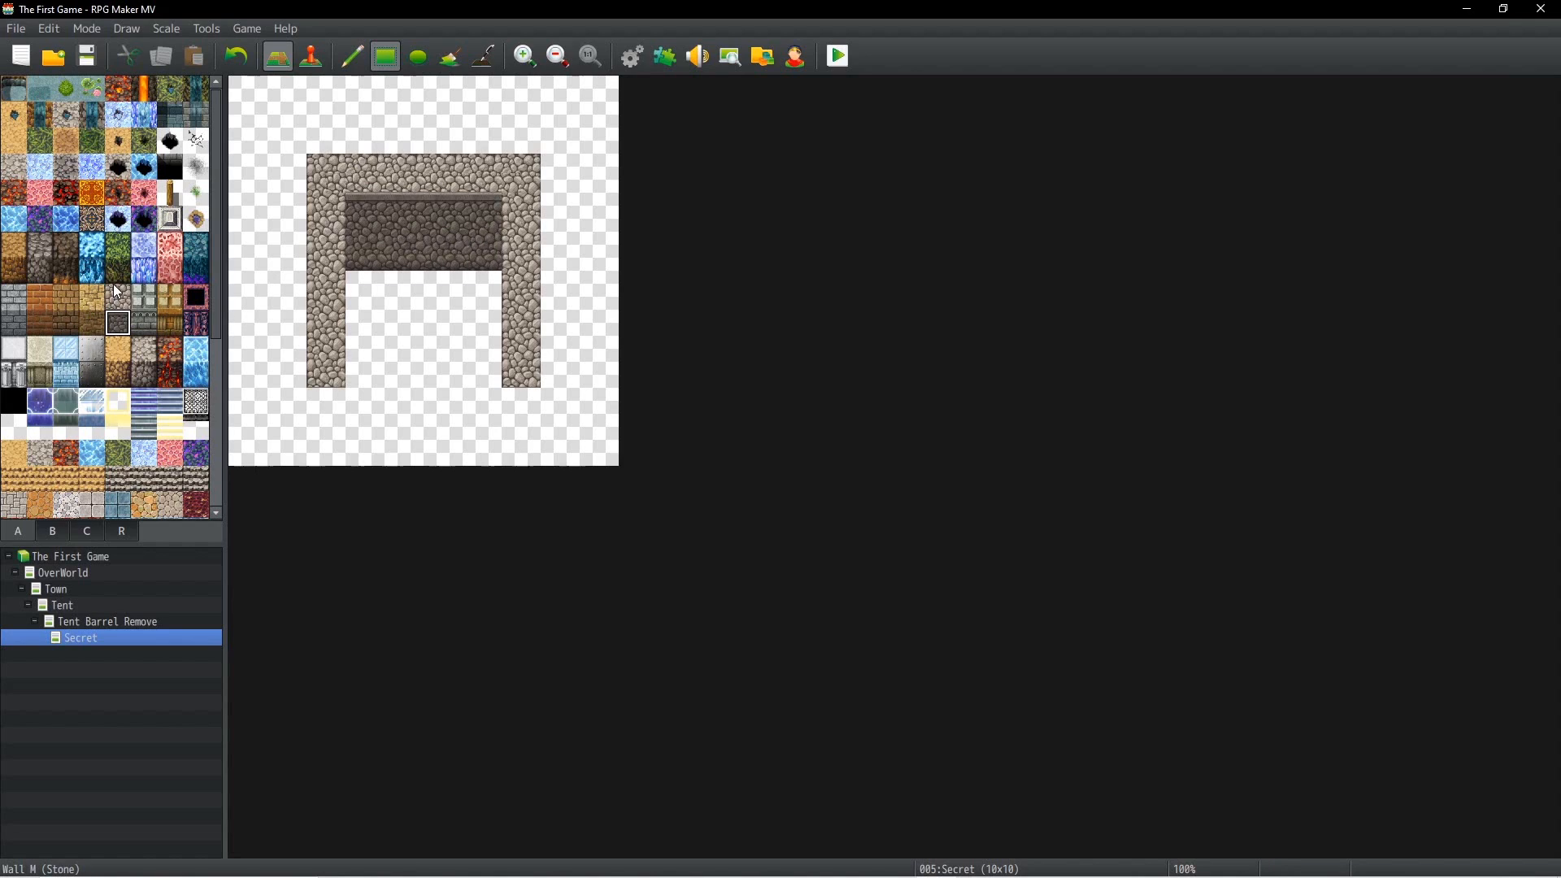
{"action": "left_click", "coordinate": [65, 167]}
{"action": "mouse_move", "coordinate": [362, 286]}
{"action": "left_mouse_down"}
{"action": "mouse_move", "coordinate": [443, 294]}
{"action": "mouse_move", "coordinate": [488, 342]}
{"action": "mouse_move", "coordinate": [488, 378]}
{"action": "left_mouse_up"}
{"action": "left_click", "coordinate": [119, 305]}
{"action": "left_click_drag", "start_coordinate": [325, 406], "coordinate": [521, 407]}
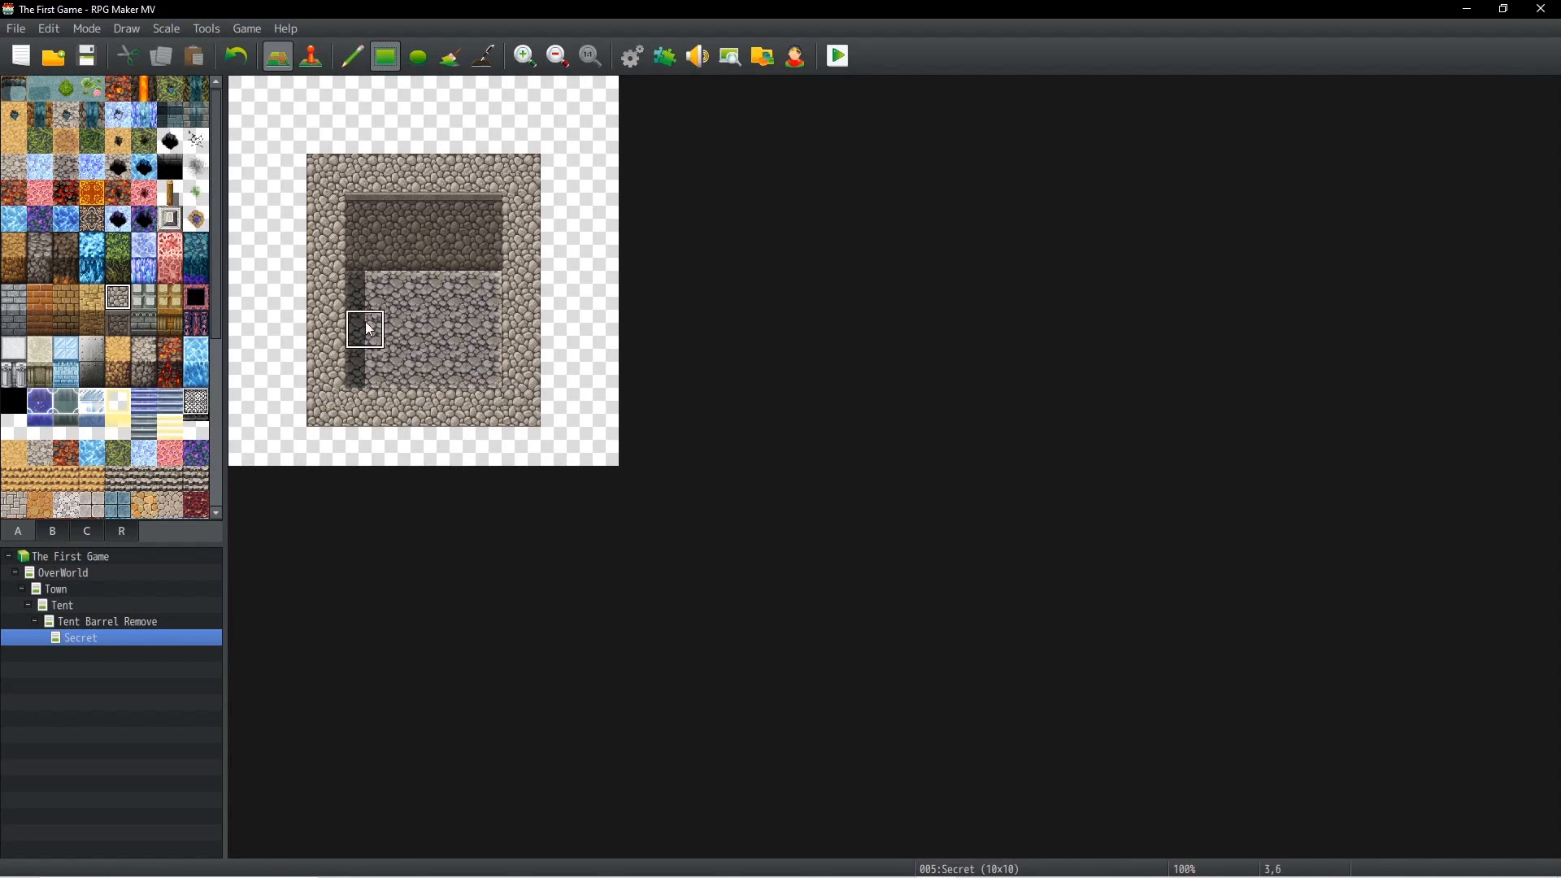
Step: Place a wooden ladder on the right end of the room's back wall, reaching down to the floor
{"action": "scroll", "coordinate": [146, 436], "scroll_direction": "down", "scroll_amount": 5}
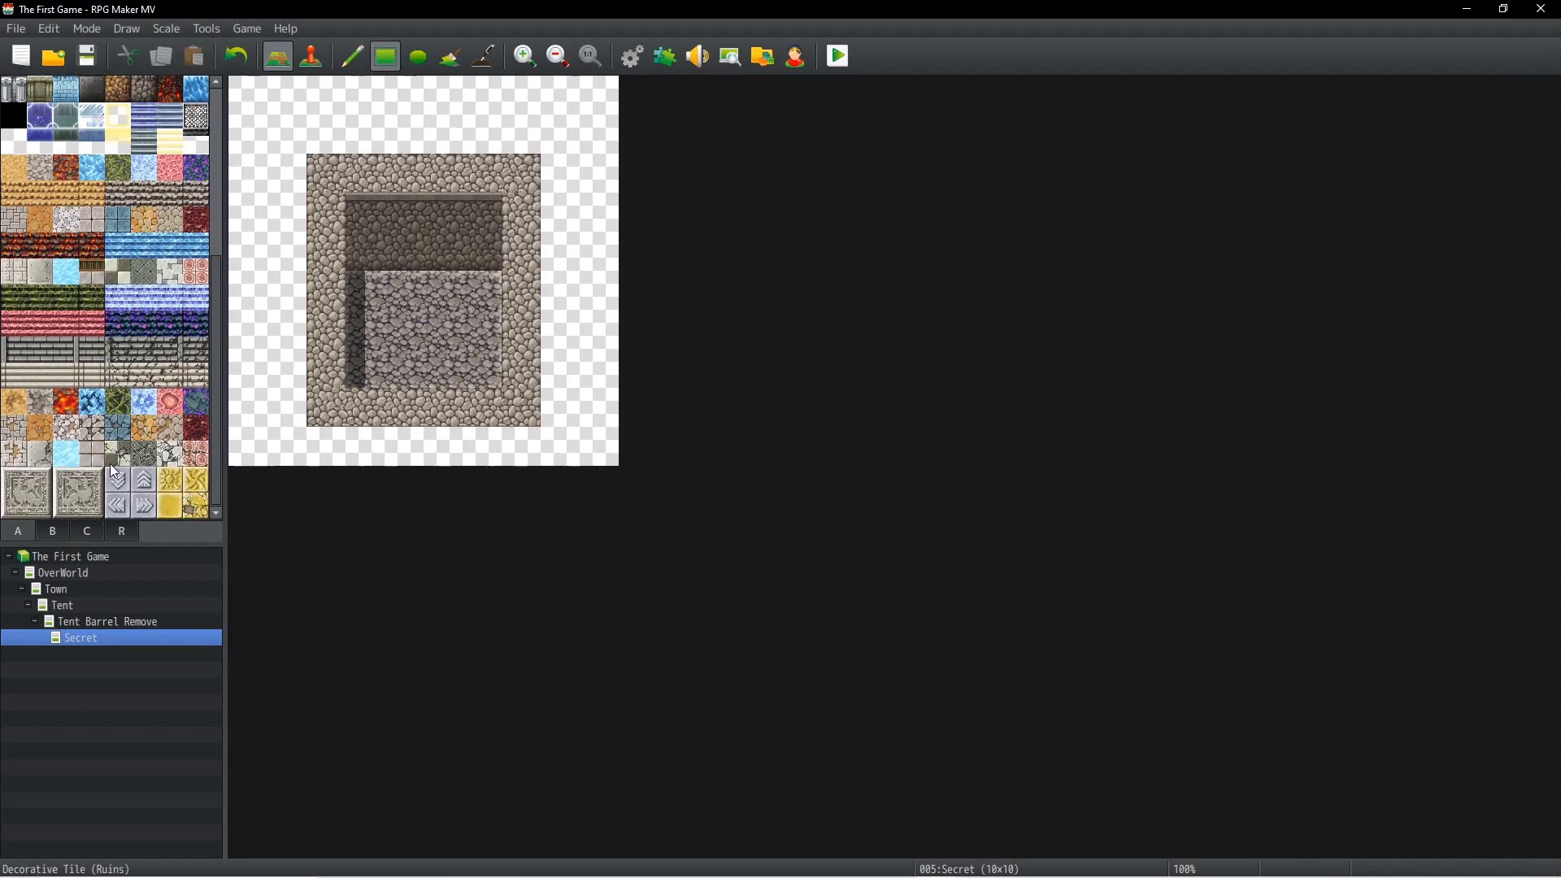
{"action": "left_click", "coordinate": [53, 531]}
{"action": "scroll", "coordinate": [173, 373], "scroll_direction": "up", "scroll_amount": 4}
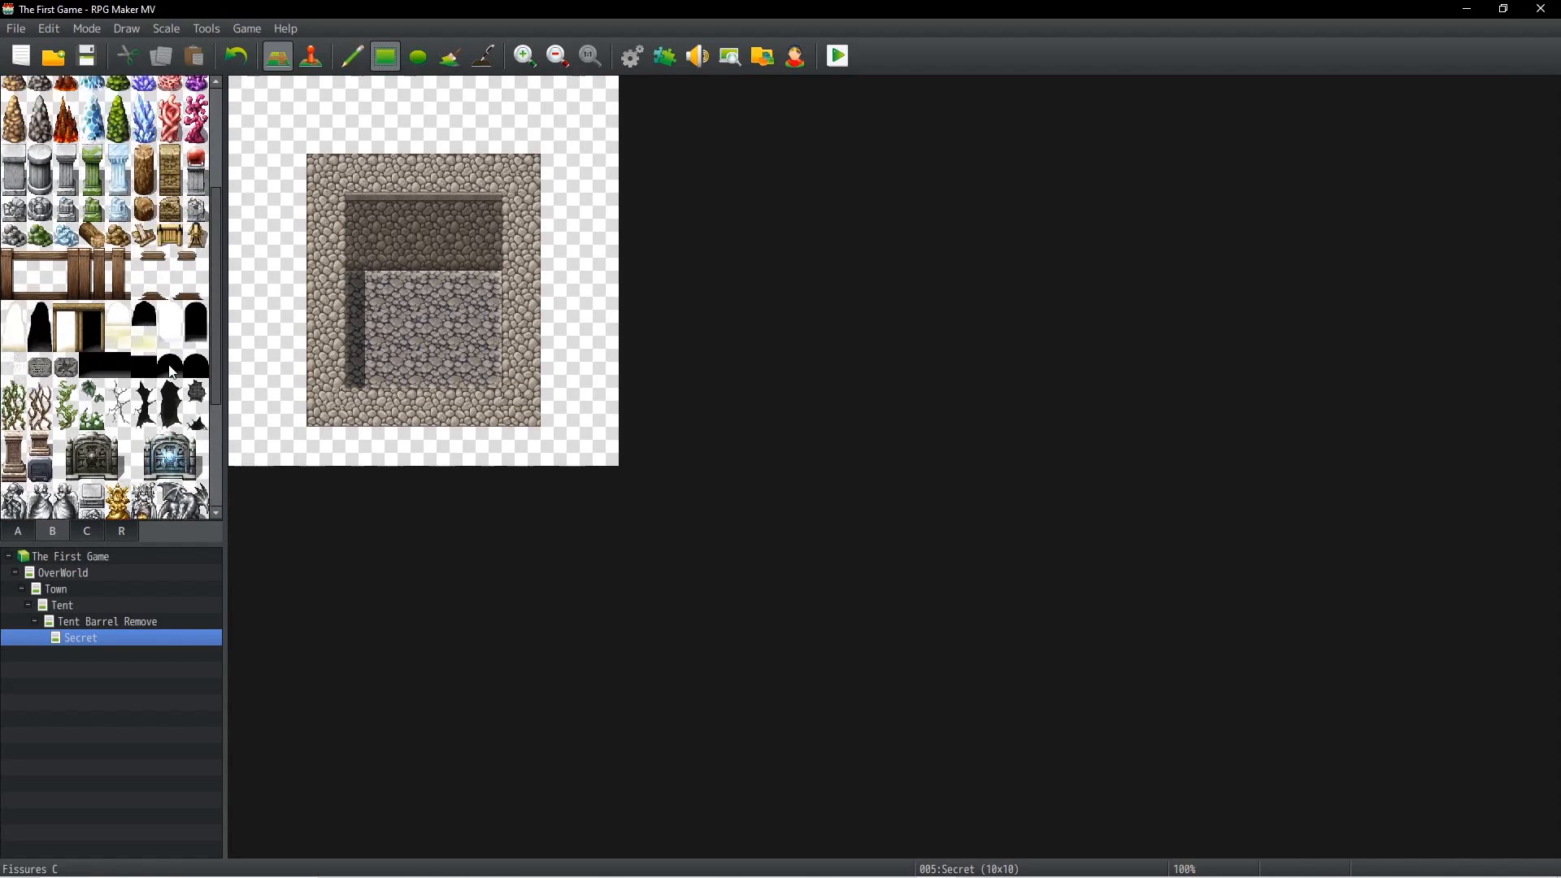
{"action": "scroll", "coordinate": [173, 373], "scroll_direction": "up", "scroll_amount": 5}
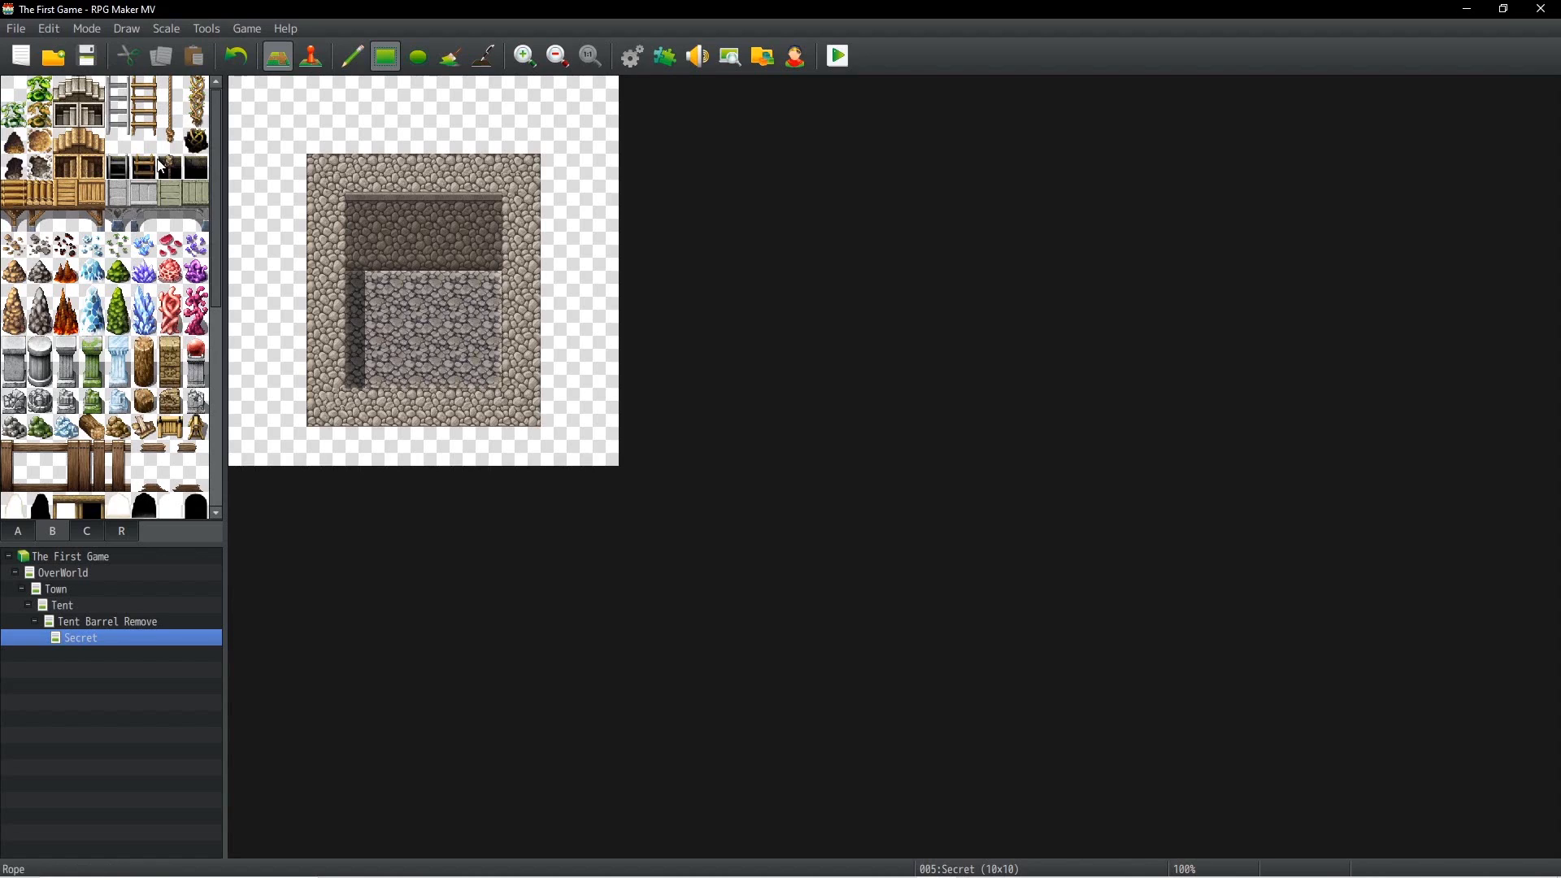
{"action": "left_click_drag", "start_coordinate": [150, 96], "coordinate": [149, 143]}
{"action": "left_click", "coordinate": [481, 236]}
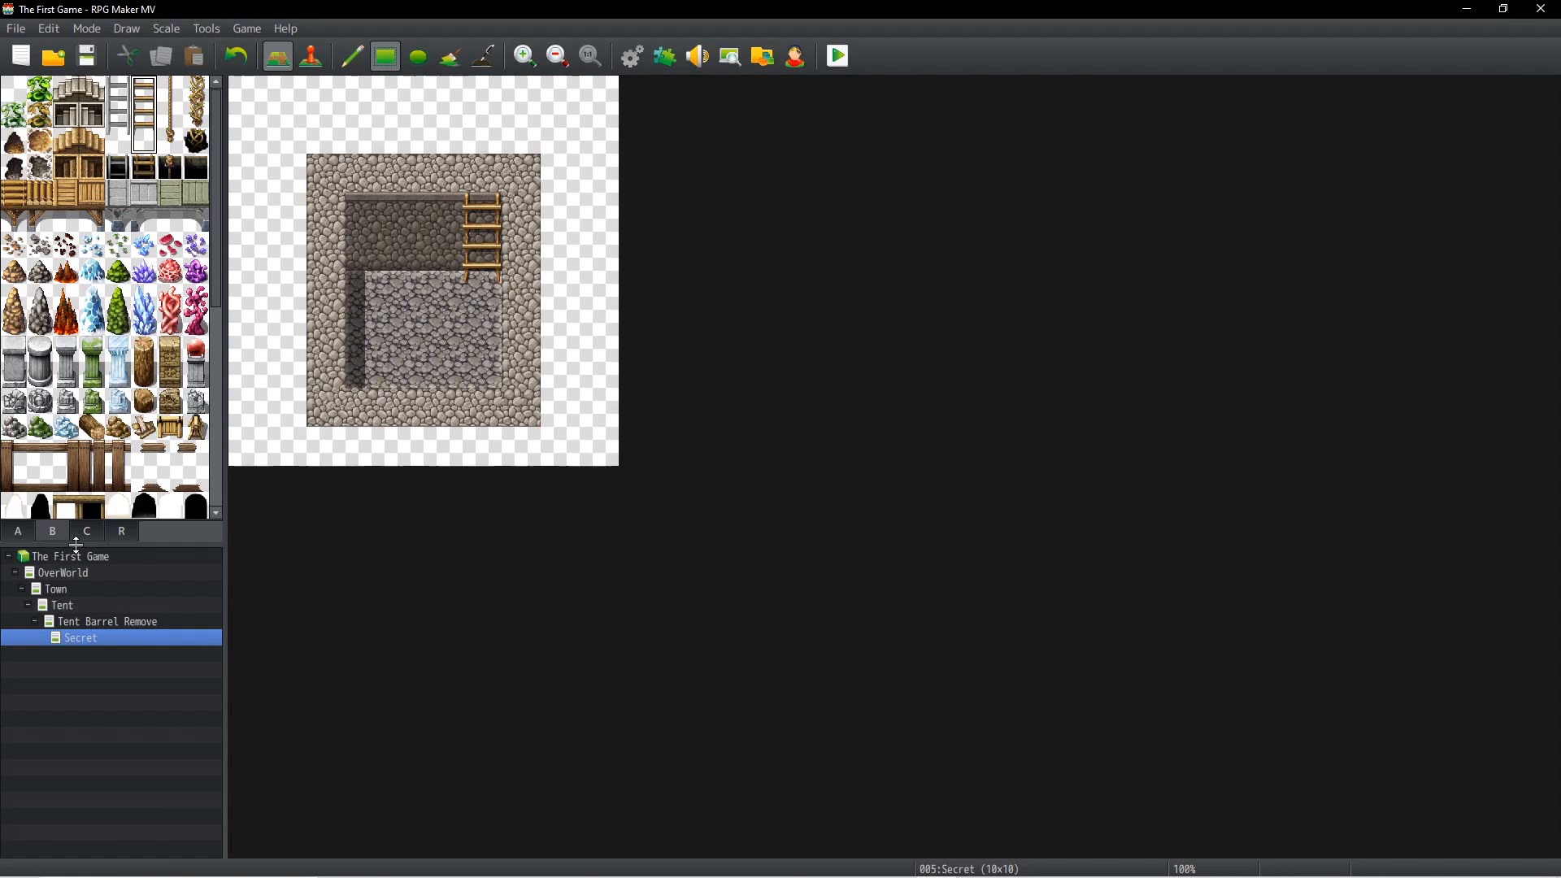
{"action": "left_click", "coordinate": [17, 533]}
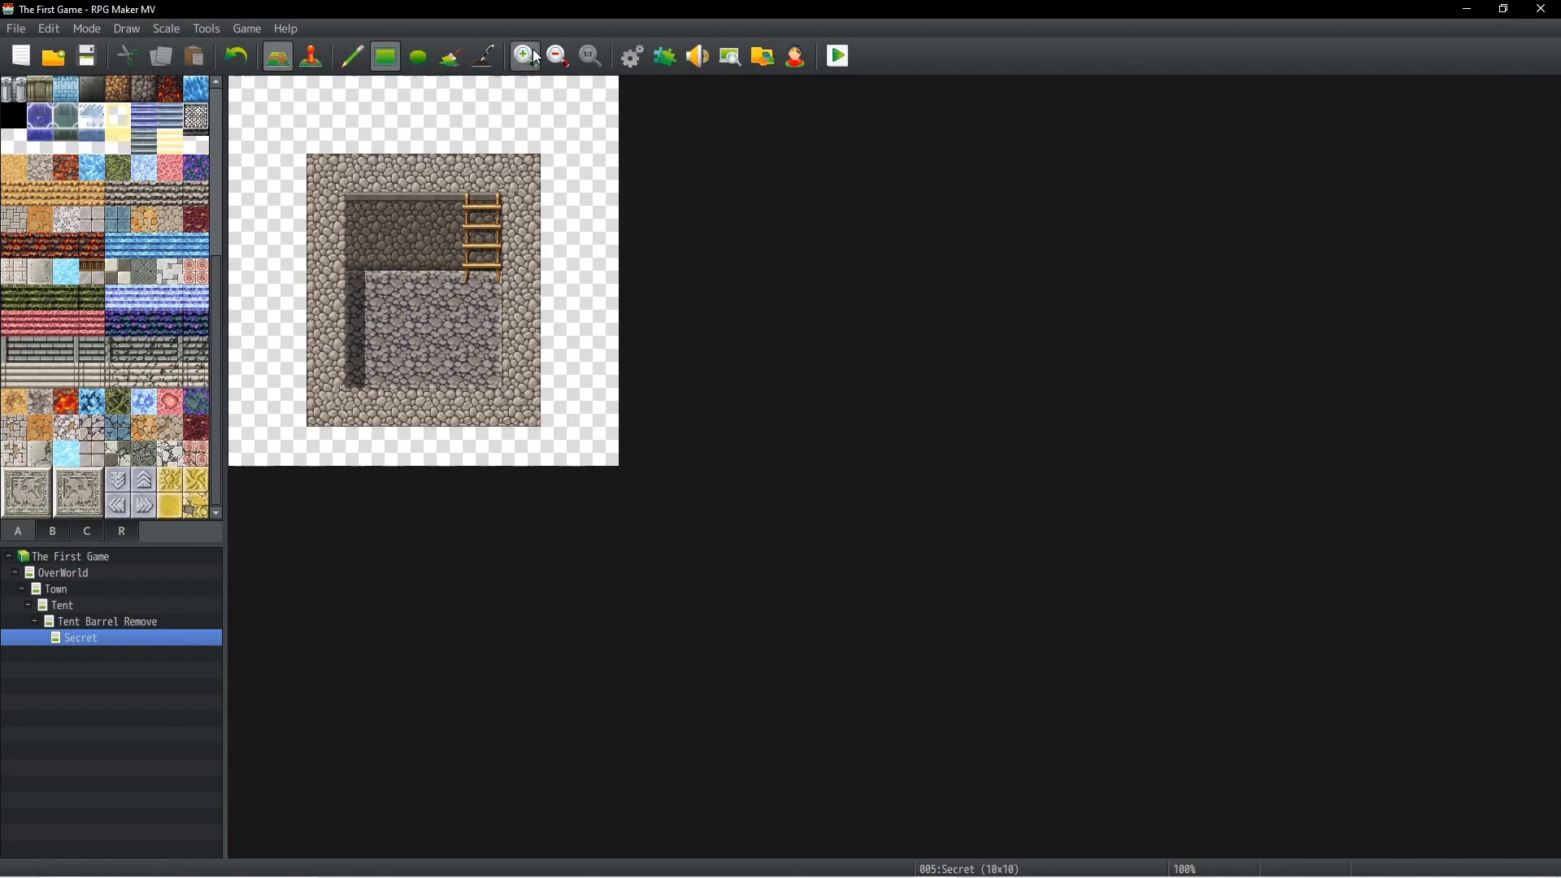
Step: Create an event at tile (4,5) of the Secret map and give it a red chest image from !Chest
{"action": "left_click", "coordinate": [312, 56]}
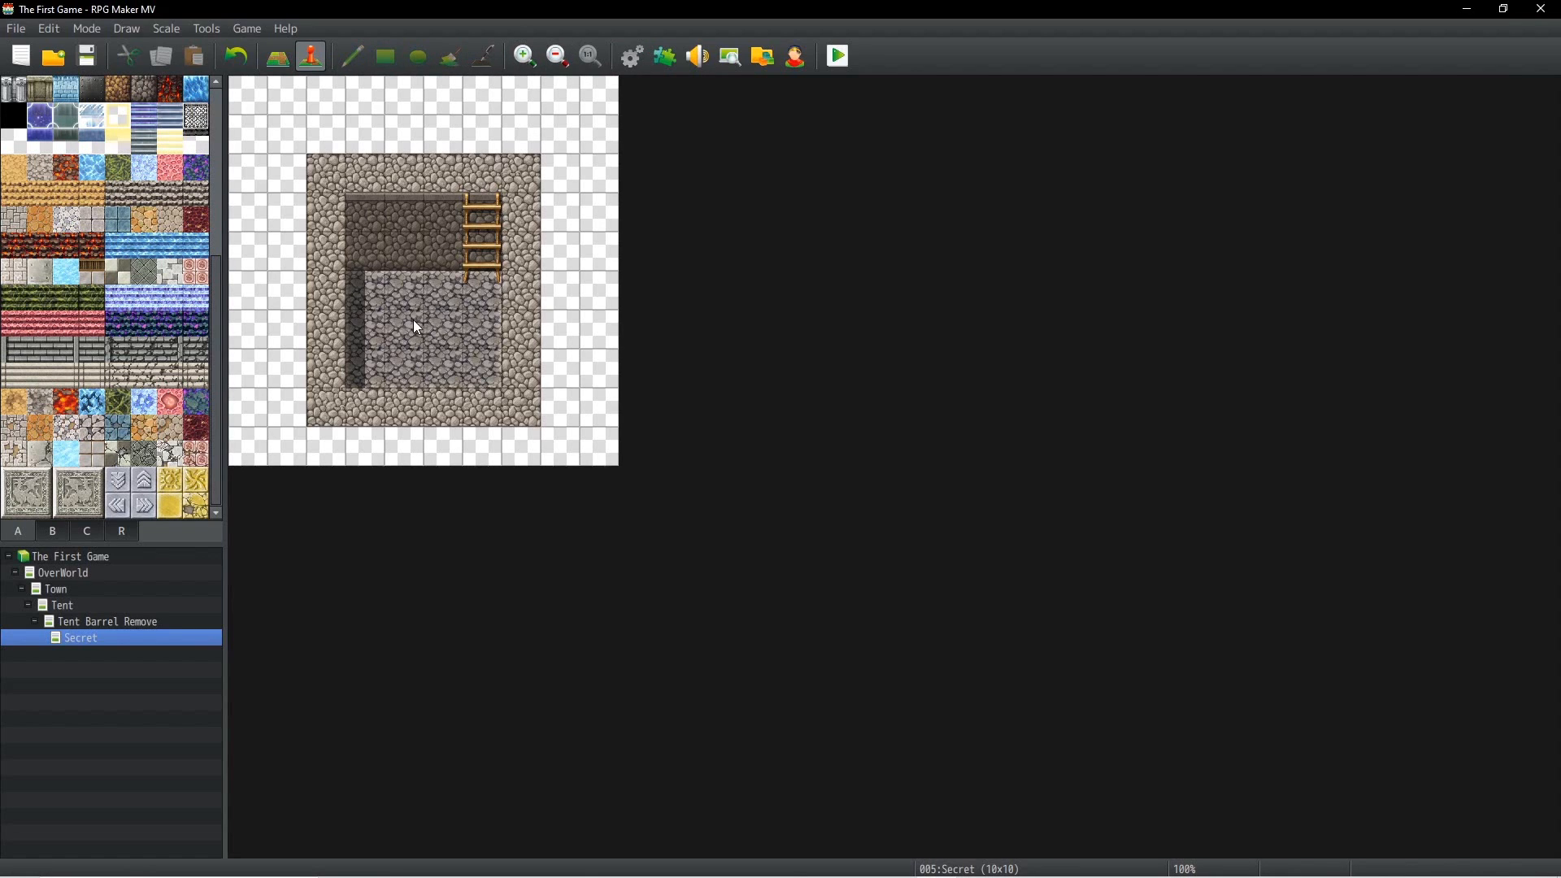
{"action": "right_click", "coordinate": [400, 290]}
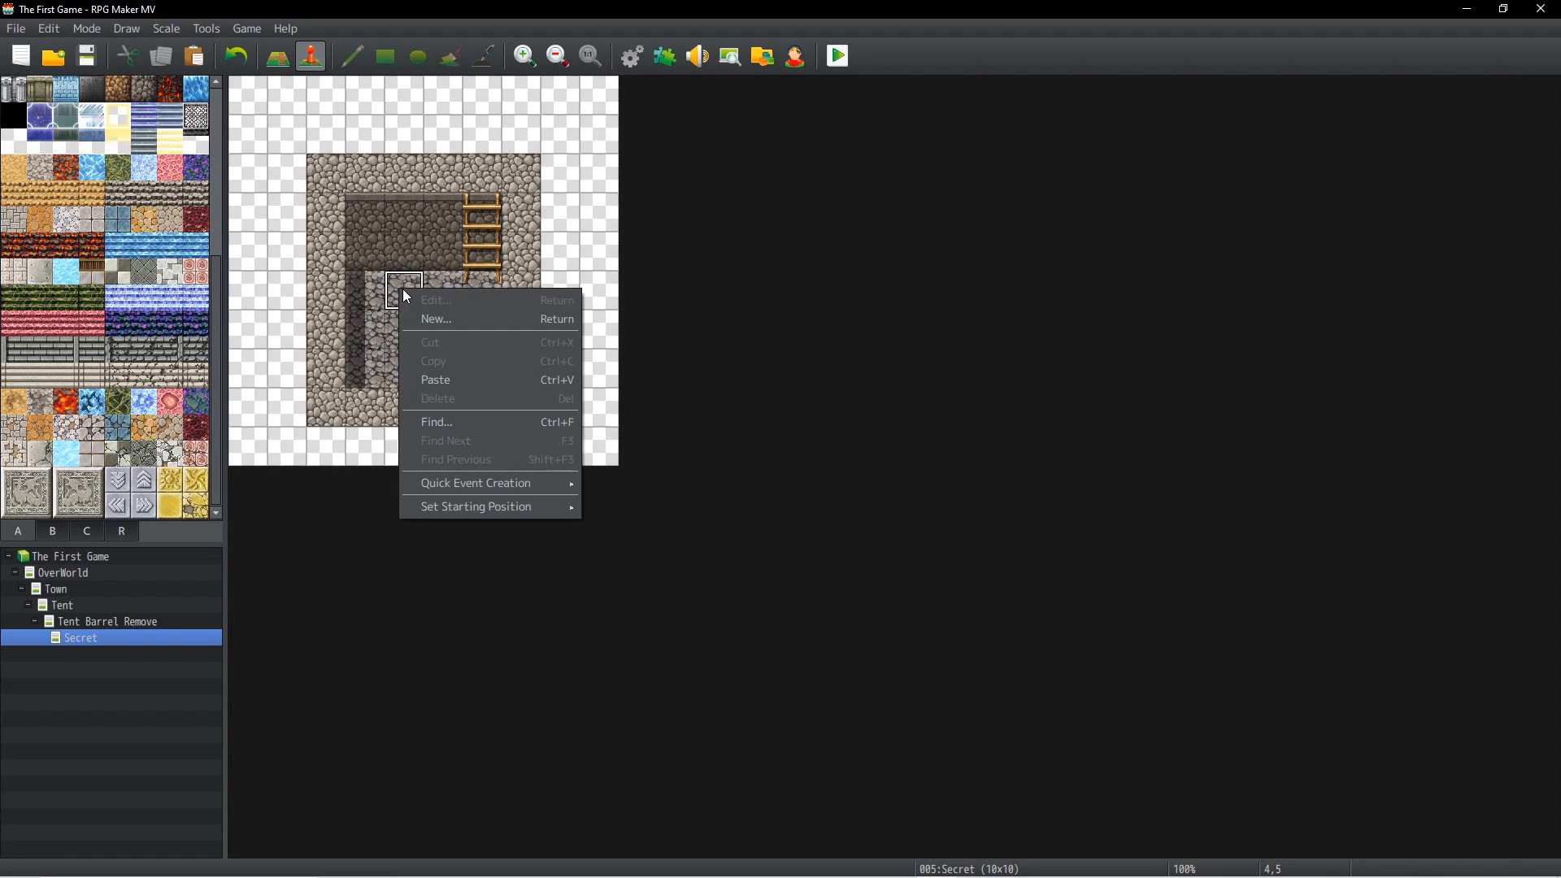
{"action": "left_click", "coordinate": [445, 320]}
{"action": "double_click", "coordinate": [436, 522]}
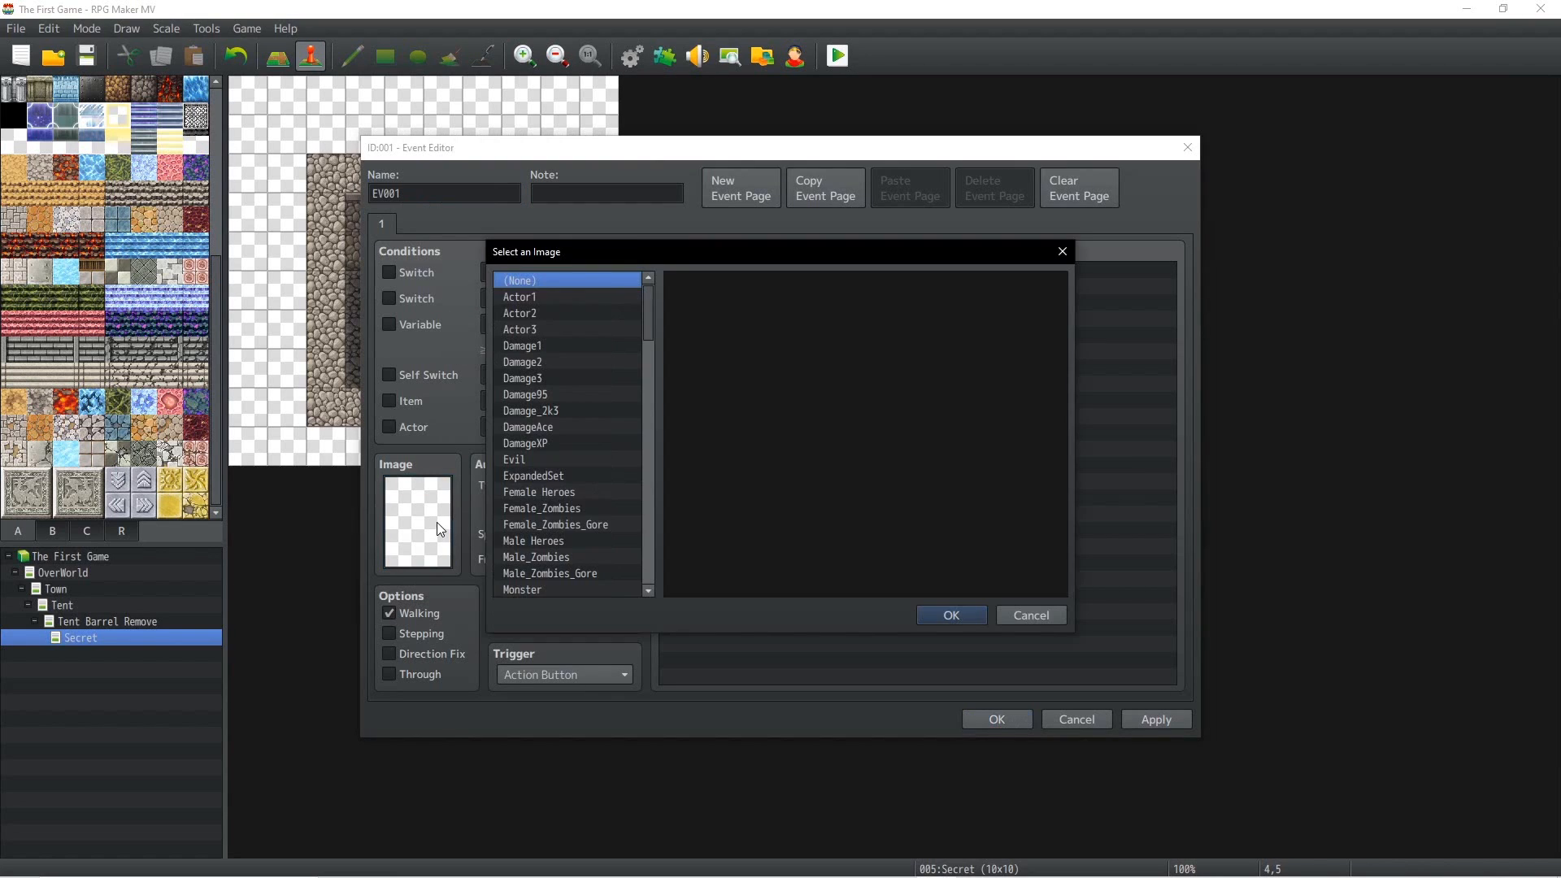
{"action": "left_click_drag", "start_coordinate": [651, 317], "coordinate": [652, 423]}
{"action": "scroll", "coordinate": [559, 309], "scroll_direction": "up", "scroll_amount": 1}
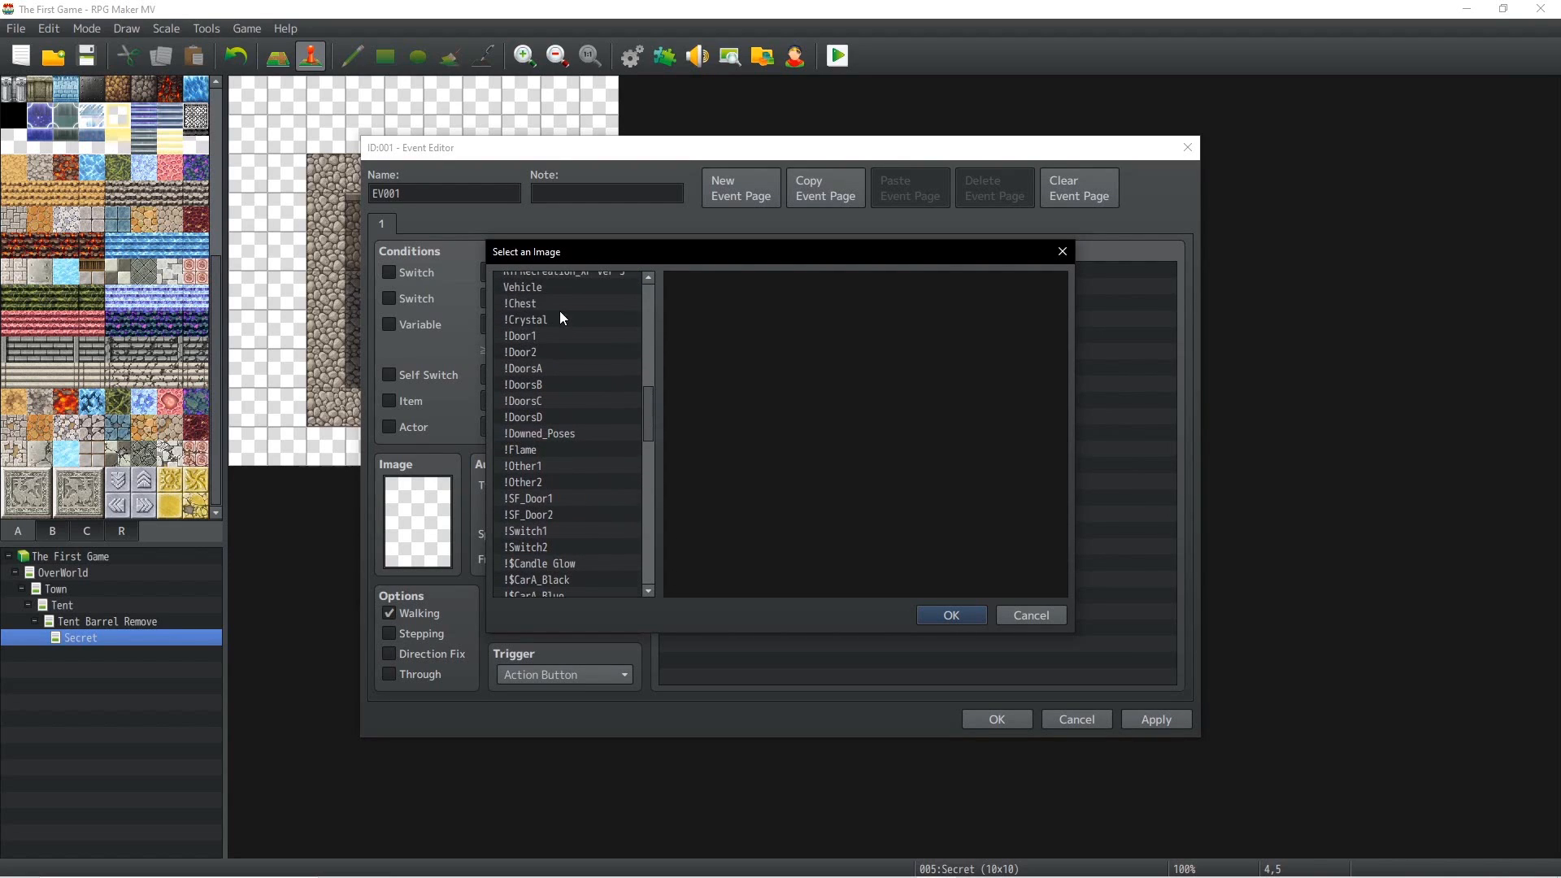
{"action": "left_click", "coordinate": [548, 302]}
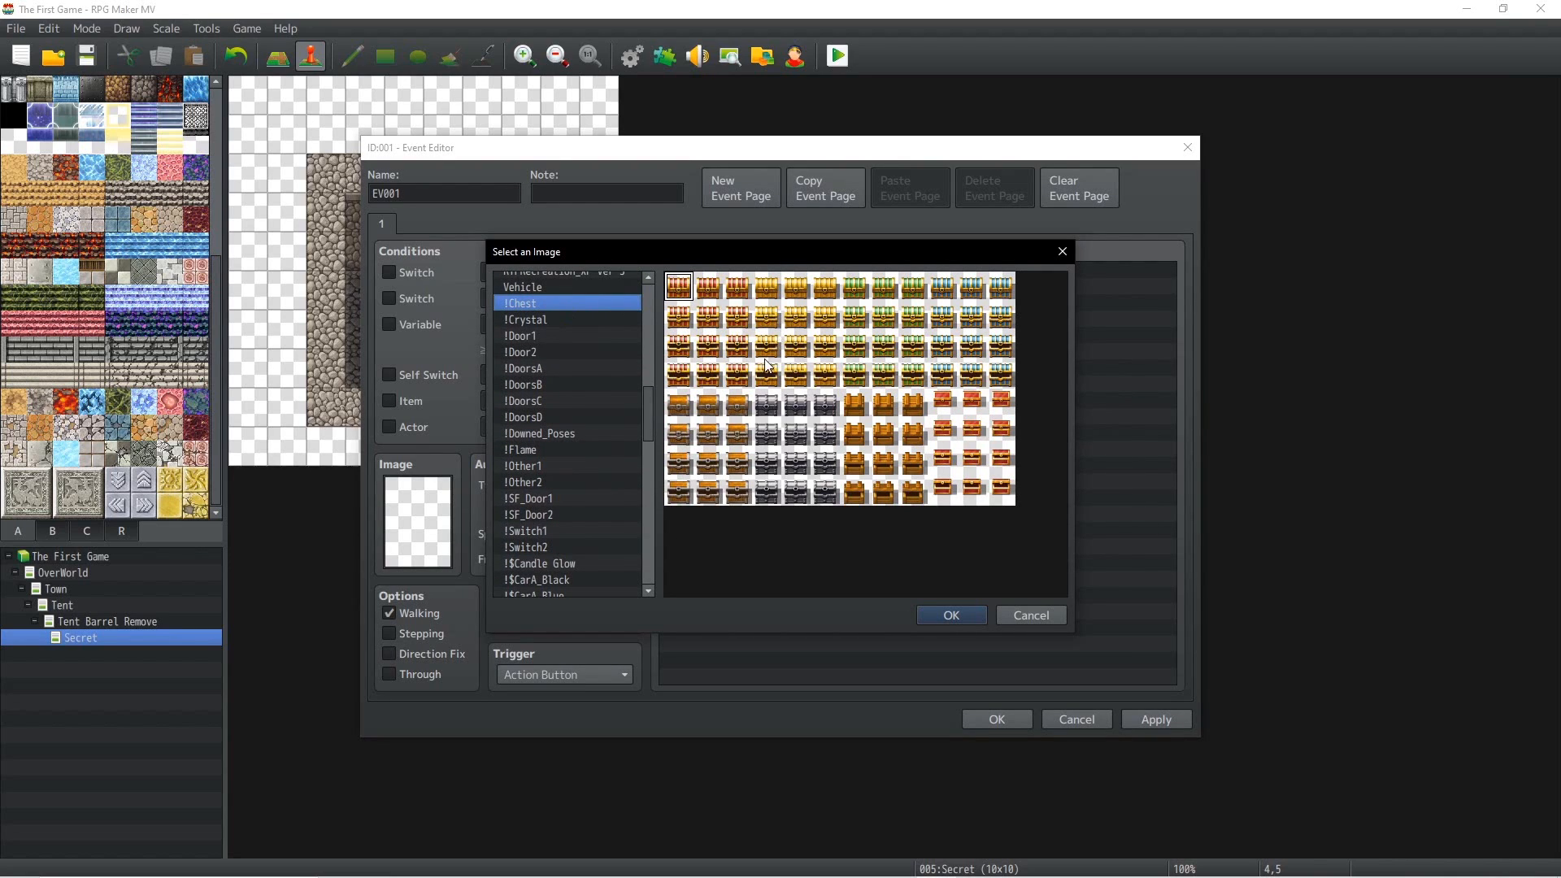
{"action": "left_click", "coordinate": [717, 287]}
{"action": "left_click", "coordinate": [975, 617]}
Step: Add a Change Gold command to the chest event that increases the party's gold by 9000
{"action": "double_click", "coordinate": [723, 271]}
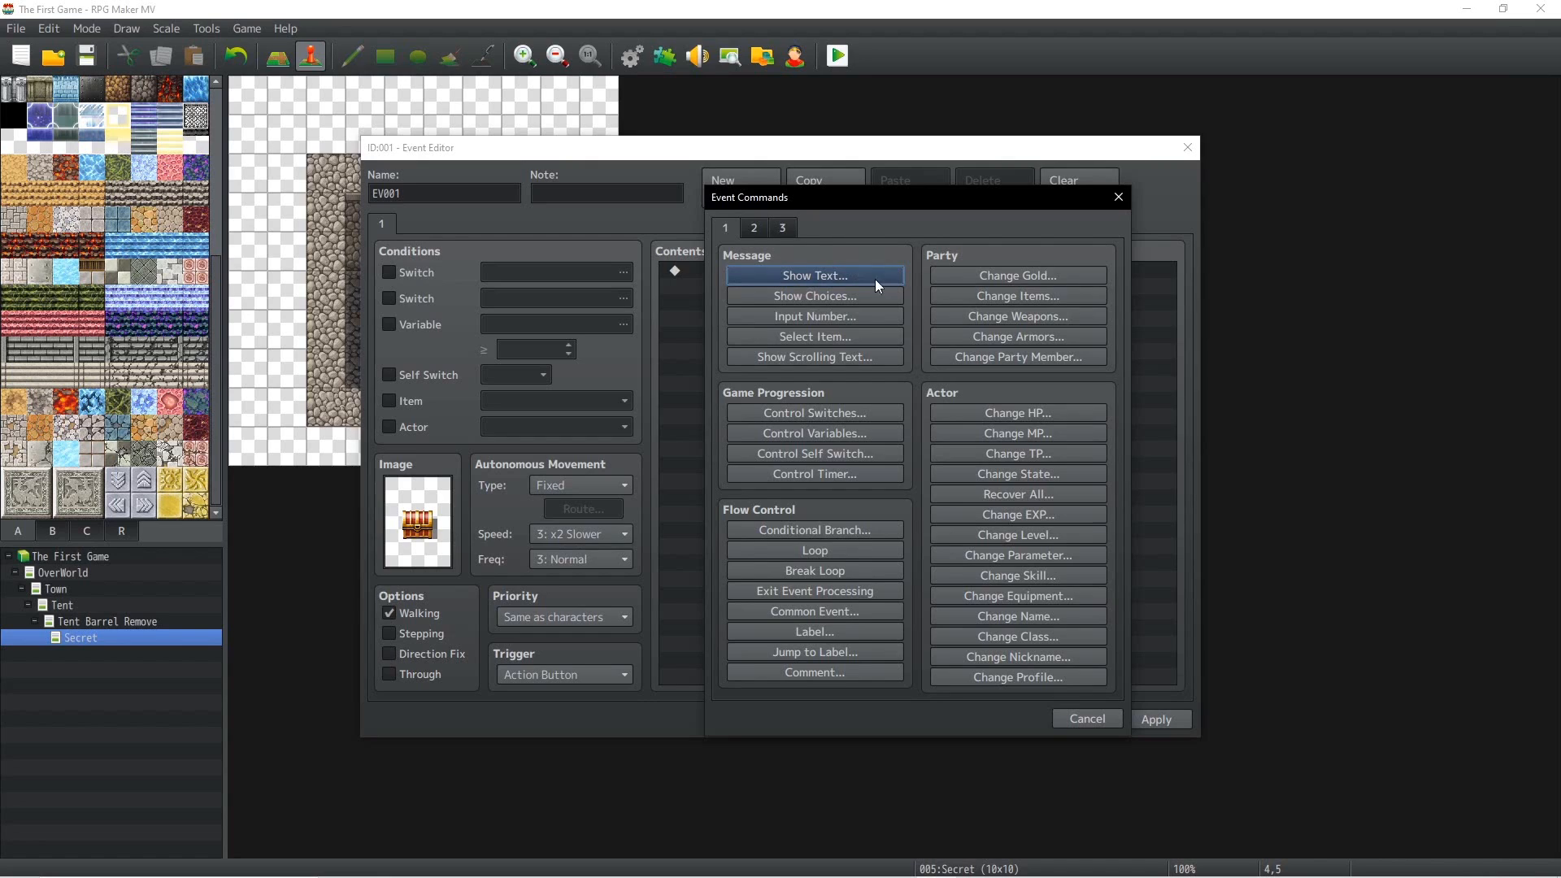
{"action": "left_click", "coordinate": [1014, 278]}
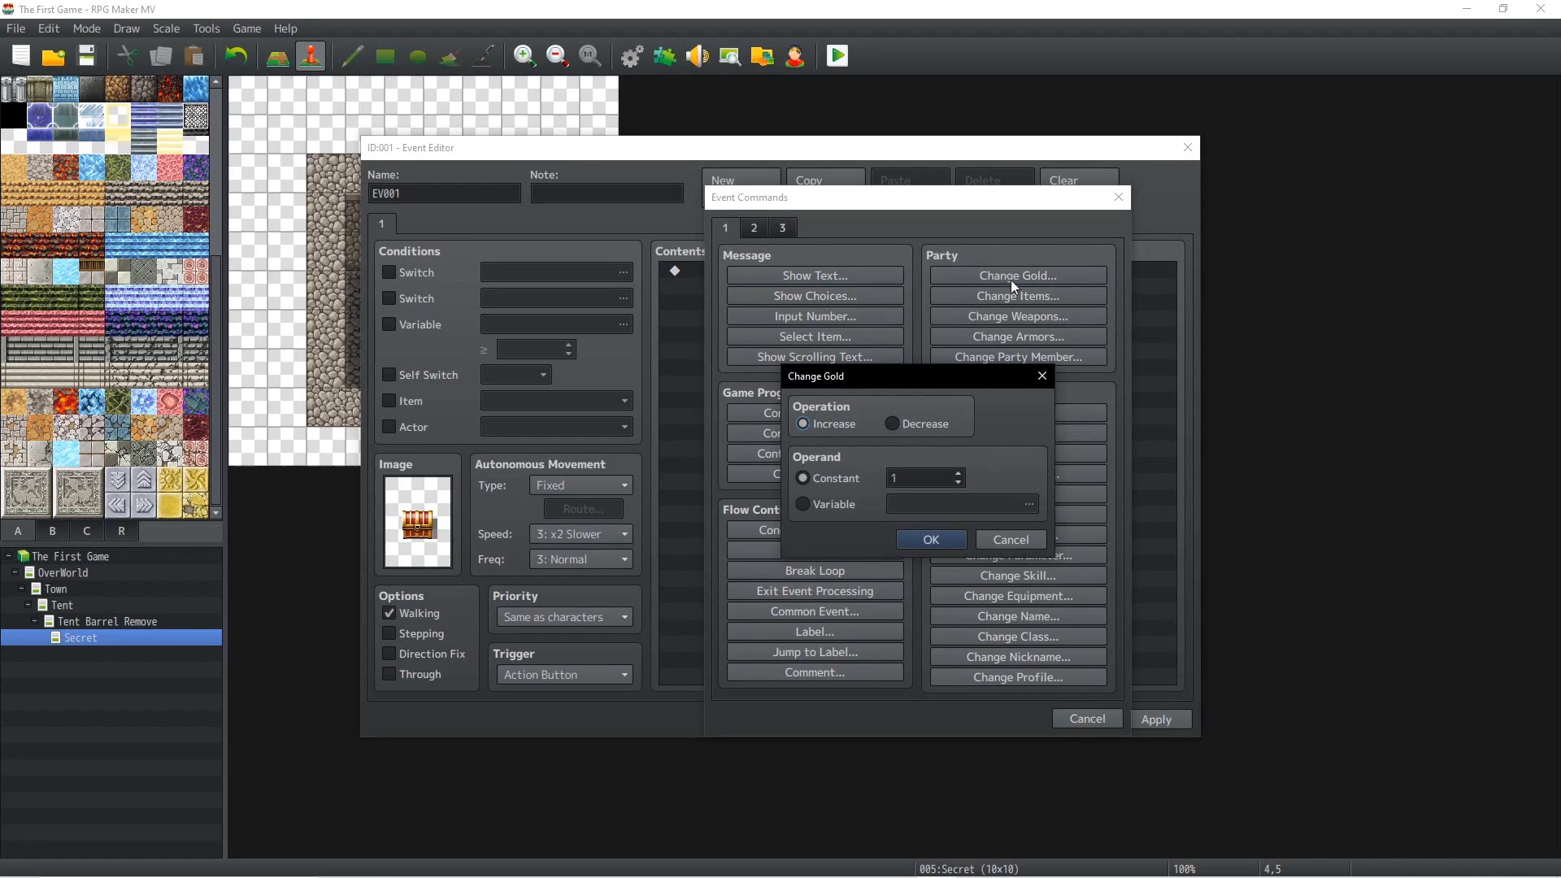
{"action": "double_click", "coordinate": [925, 479]}
{"action": "type", "text": "9000"}
{"action": "left_click", "coordinate": [947, 541]}
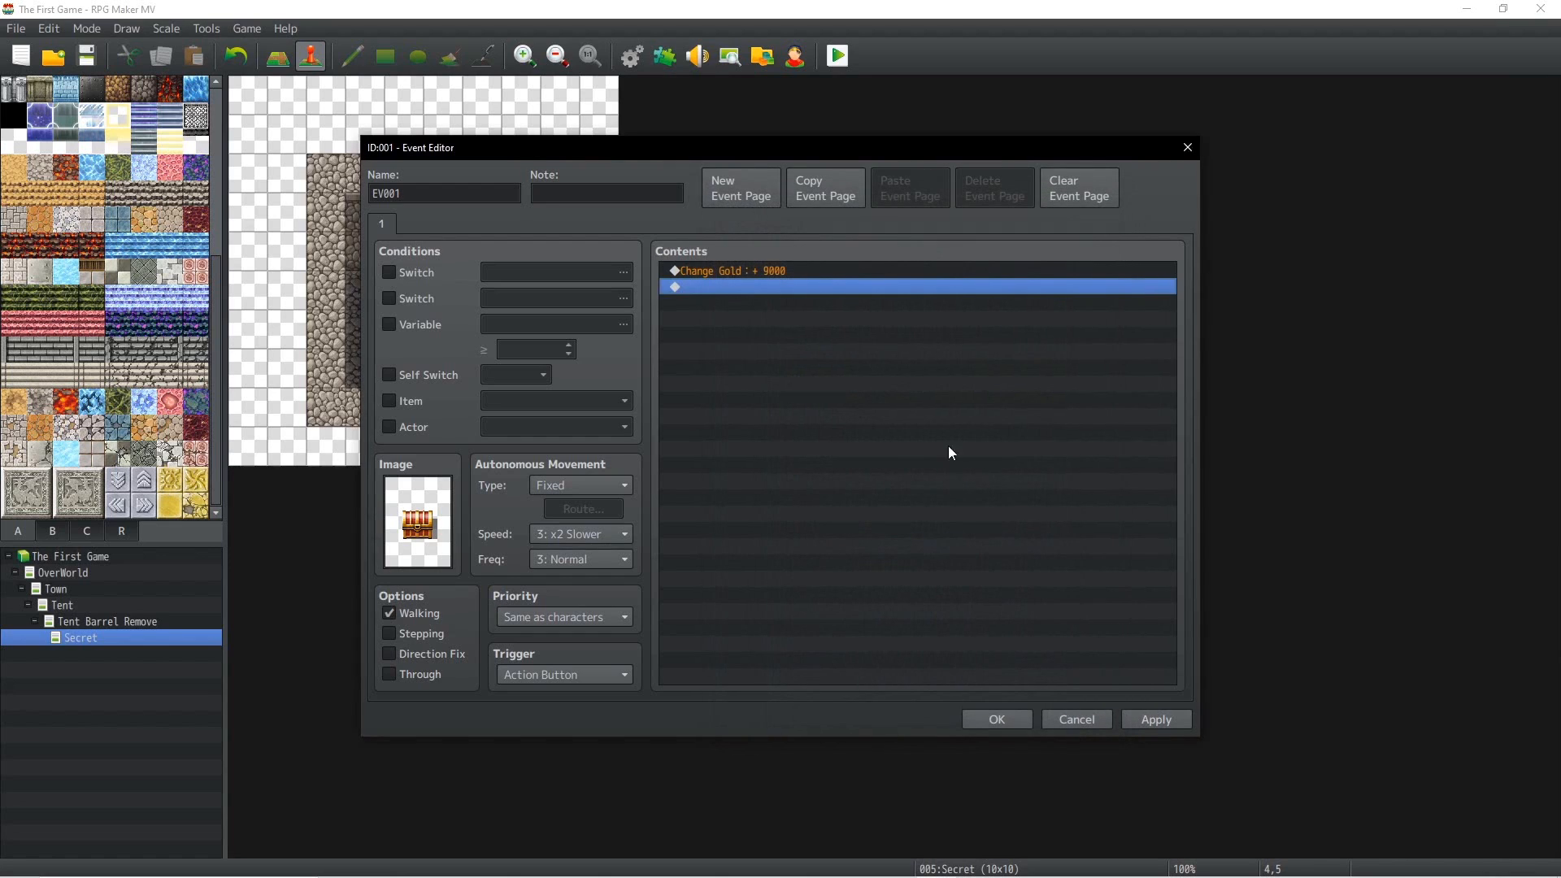
Step: Add a Play SE command with the Chest1 sound to the chest event and save the event
{"action": "double_click", "coordinate": [801, 284]}
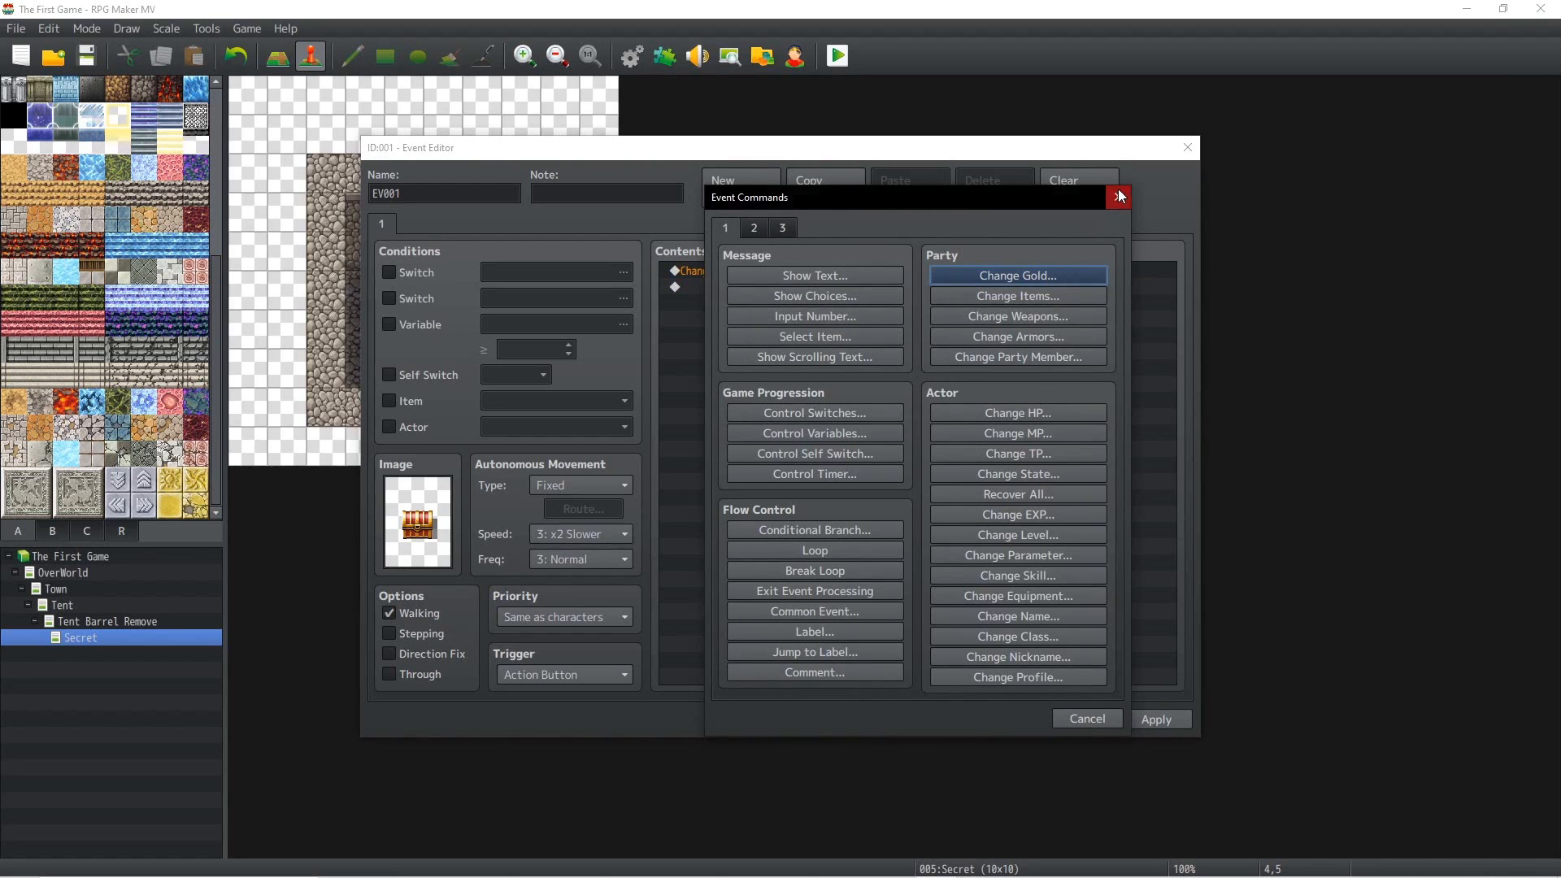
{"action": "left_click", "coordinate": [1119, 196]}
{"action": "double_click", "coordinate": [783, 285]}
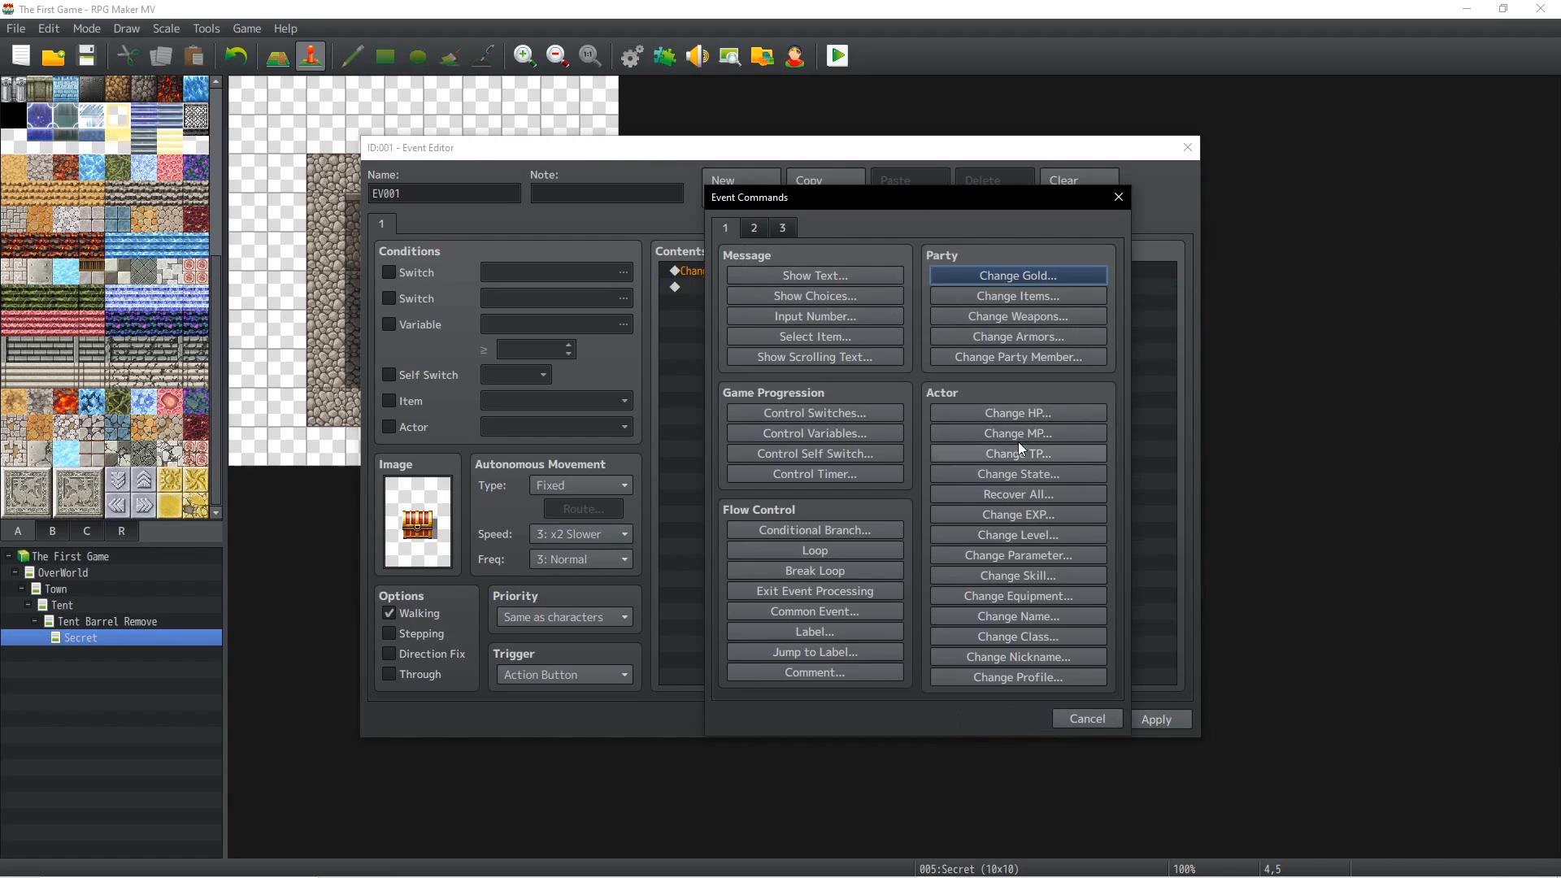
{"action": "left_click", "coordinate": [754, 227]}
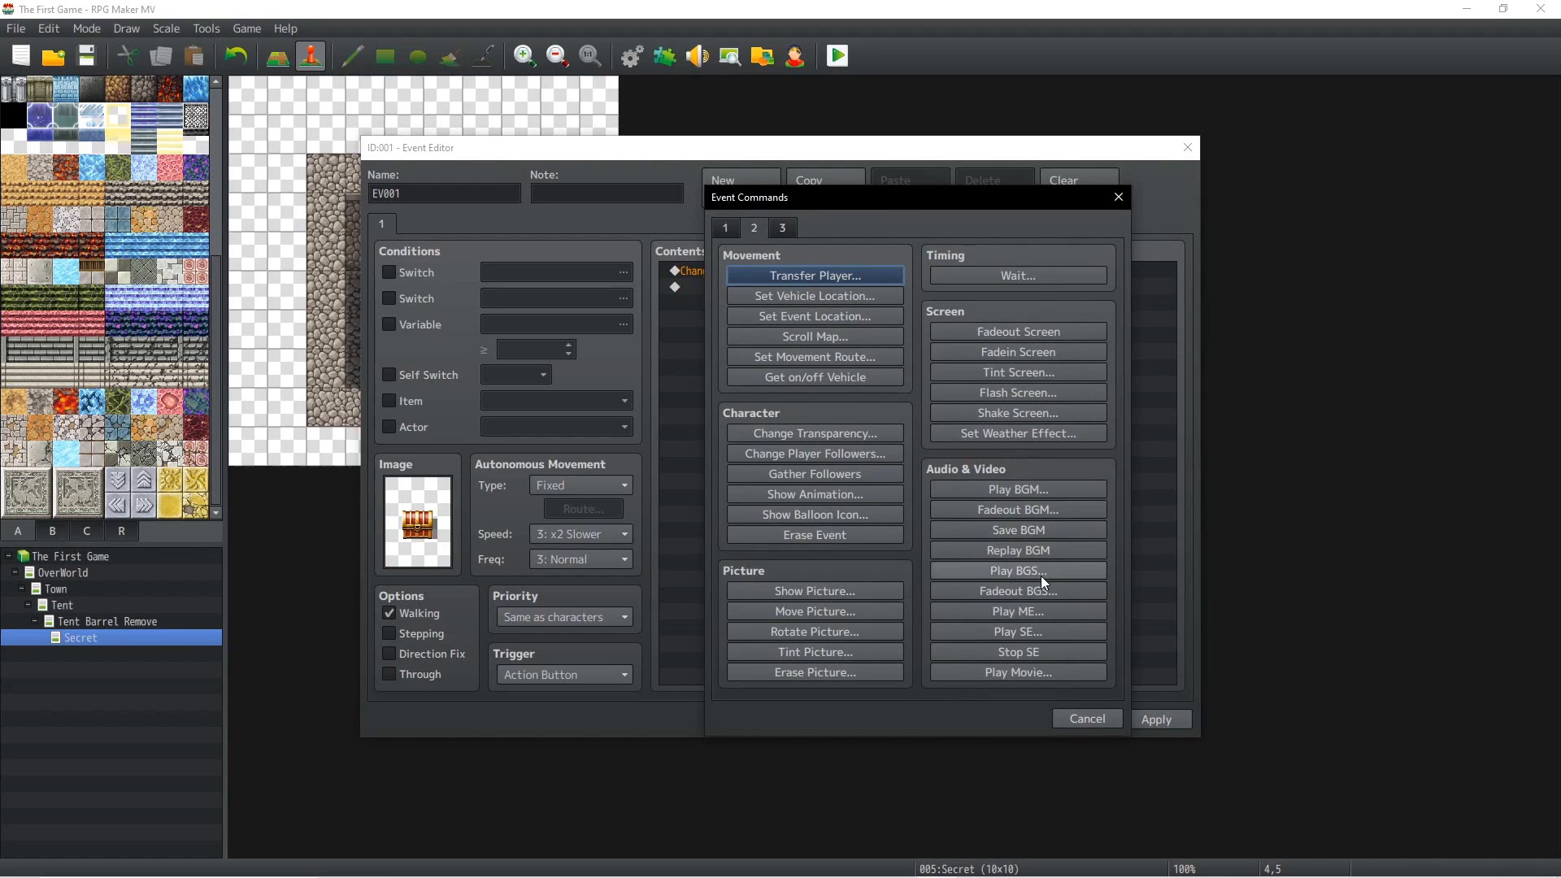
{"action": "left_click", "coordinate": [1040, 634]}
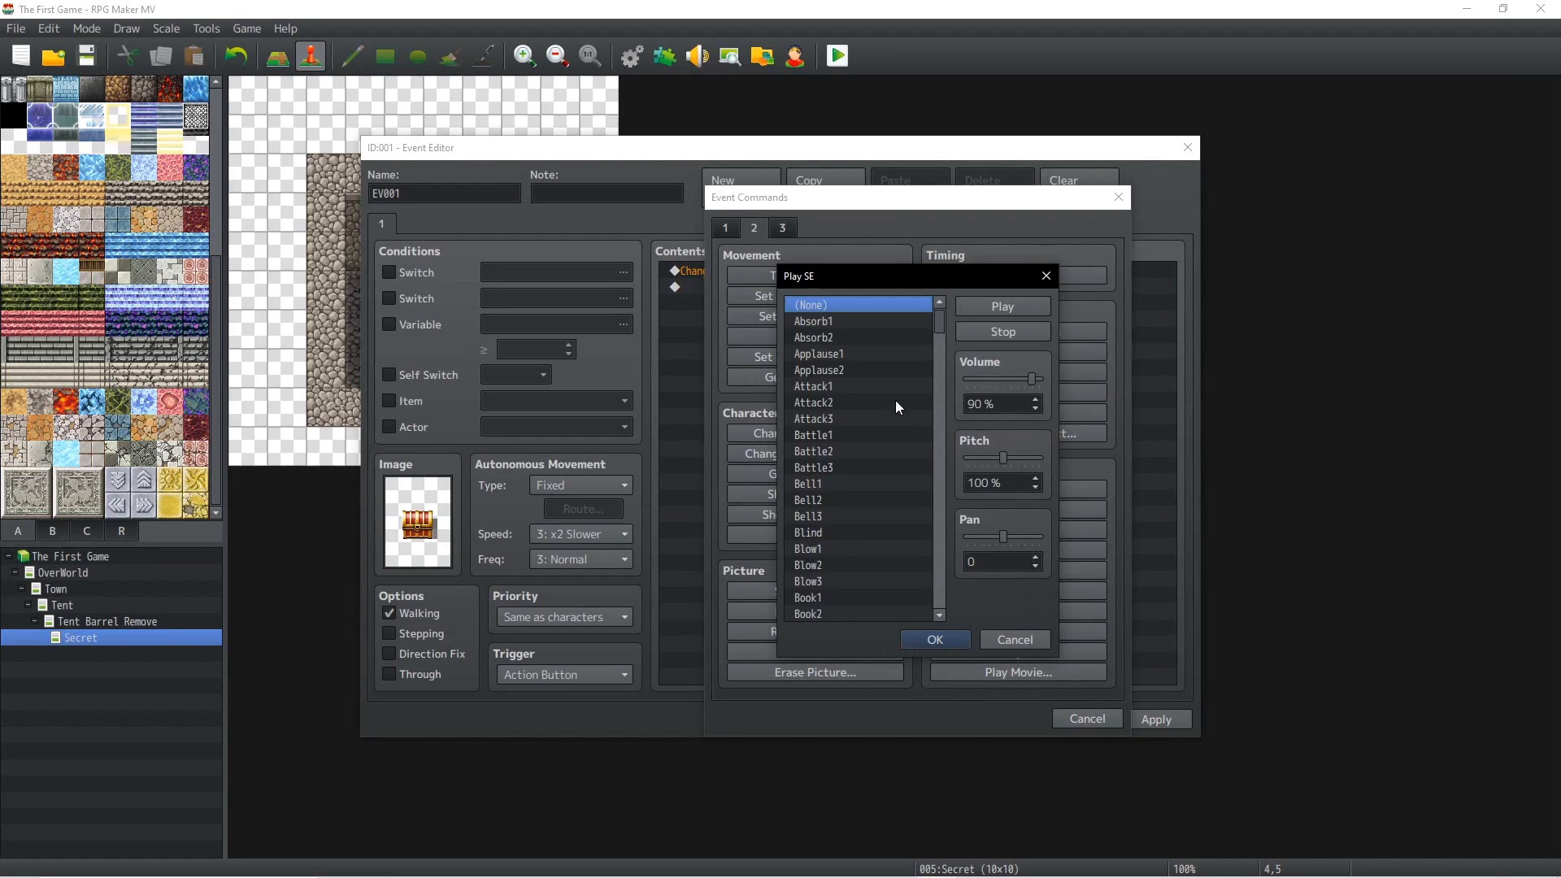
{"action": "mouse_move", "coordinate": [937, 328]}
{"action": "left_mouse_down"}
{"action": "mouse_move", "coordinate": [940, 374]}
{"action": "mouse_move", "coordinate": [941, 347]}
{"action": "left_mouse_up"}
{"action": "left_click", "coordinate": [847, 489]}
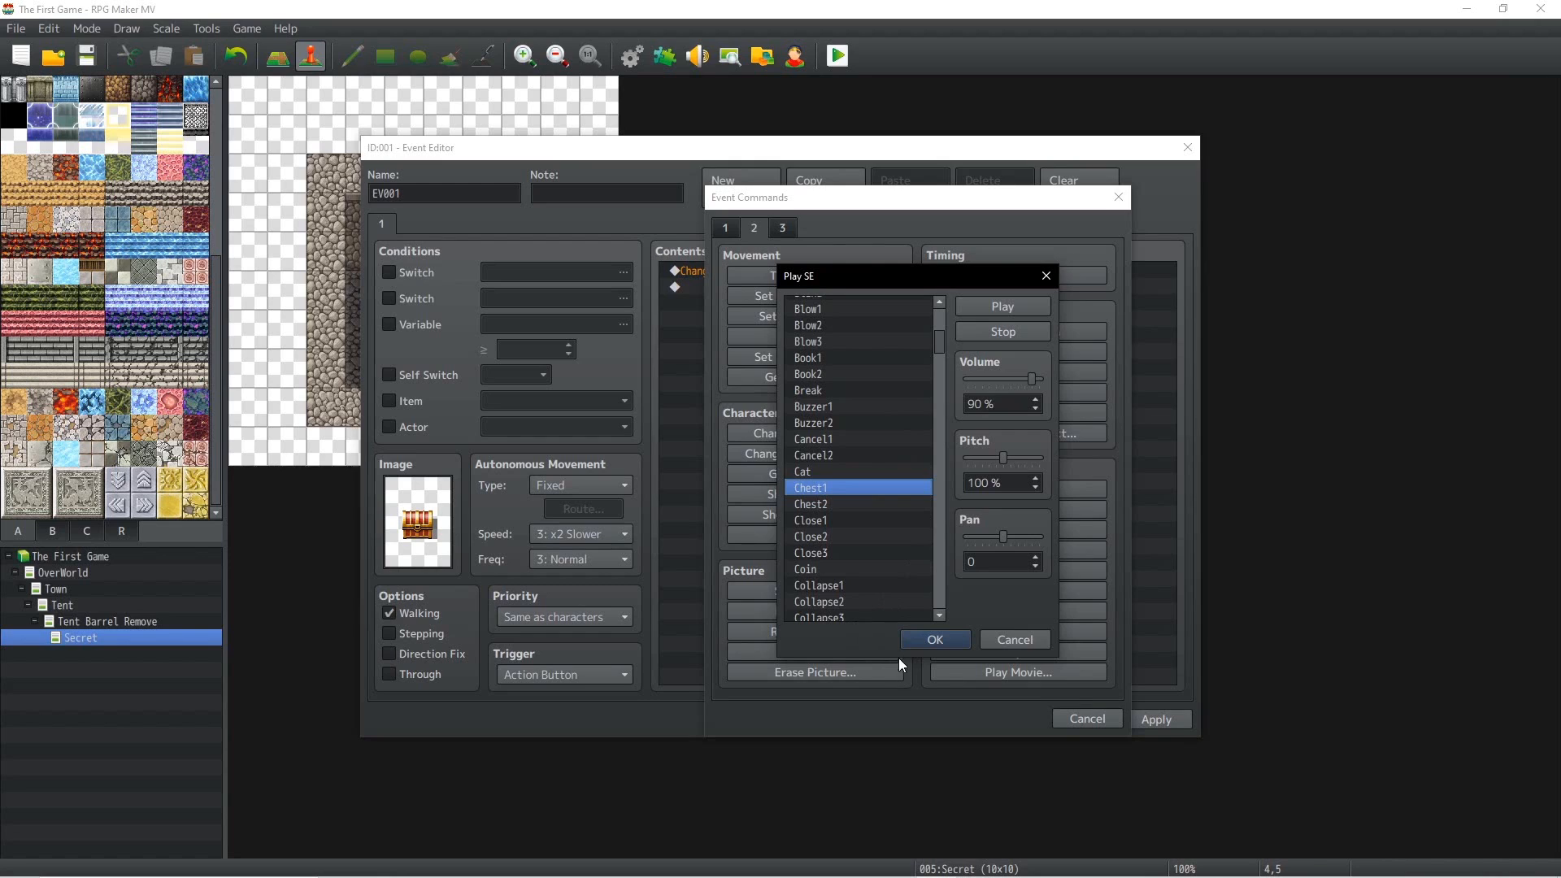
{"action": "left_click", "coordinate": [932, 640]}
{"action": "left_click", "coordinate": [1179, 723]}
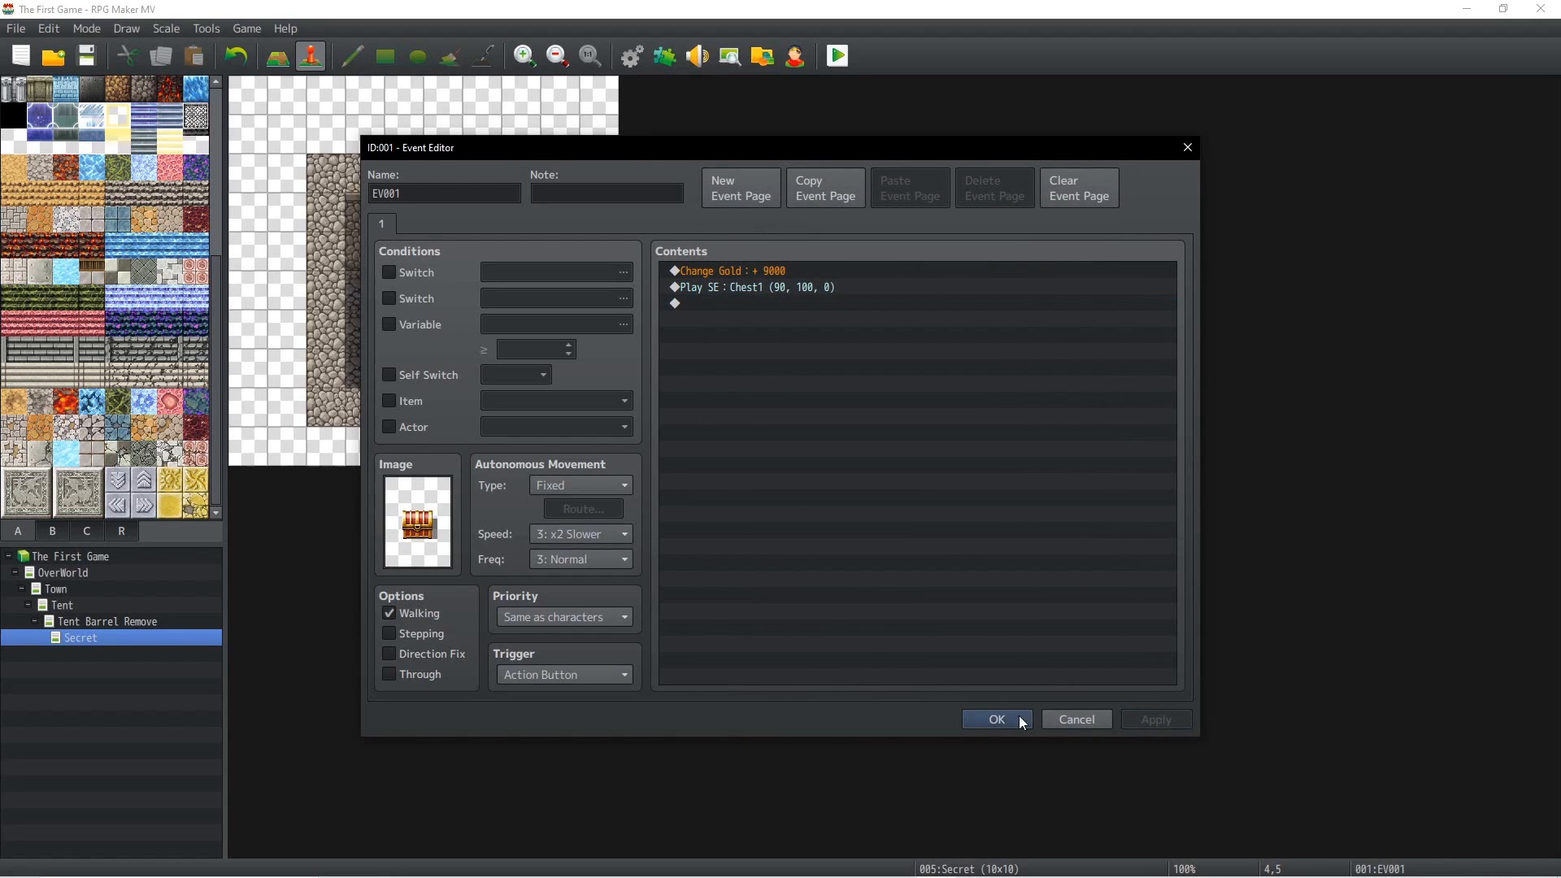
{"action": "left_click", "coordinate": [1003, 719]}
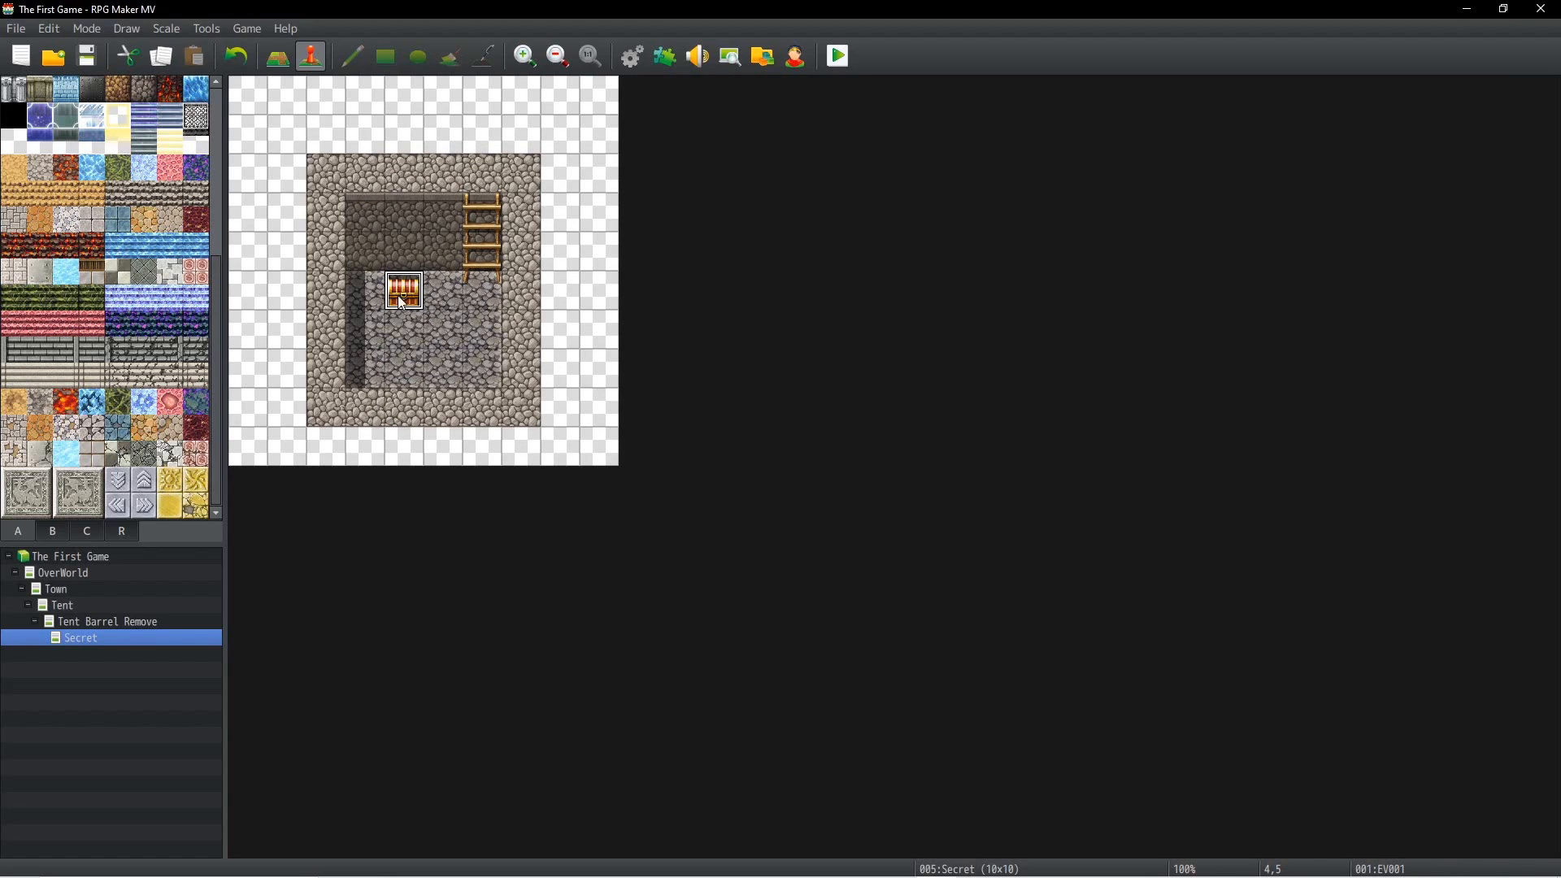
Step: Create an event at the ladder's foot, tile (6,5) of the Secret map
{"action": "left_click", "coordinate": [488, 260]}
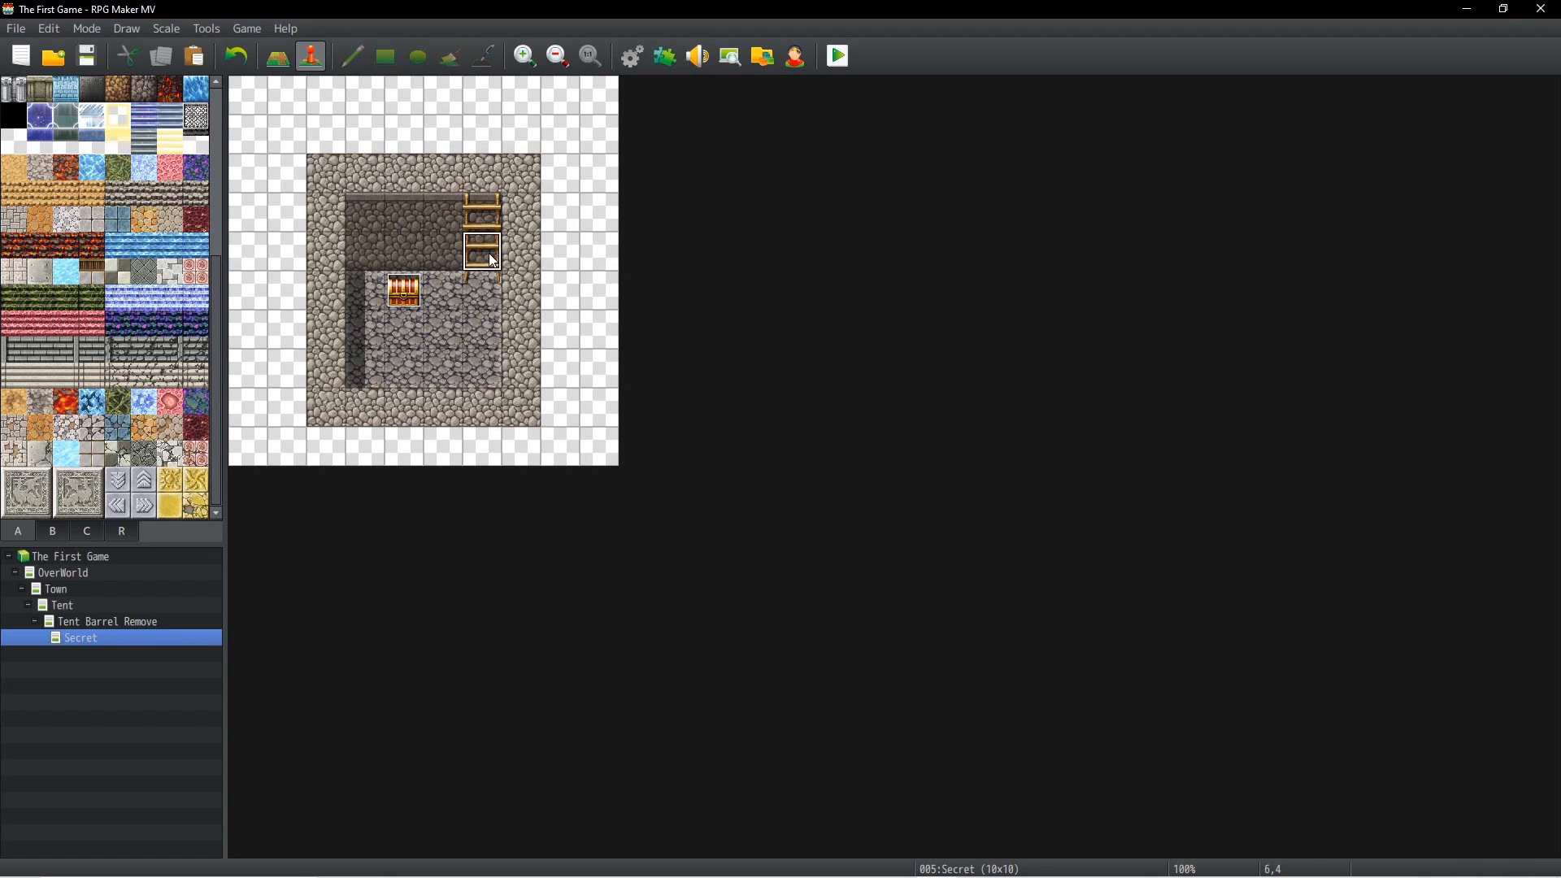
{"action": "right_click", "coordinate": [488, 255]}
{"action": "left_click", "coordinate": [476, 291]}
{"action": "right_click", "coordinate": [485, 280]}
{"action": "left_click", "coordinate": [523, 309]}
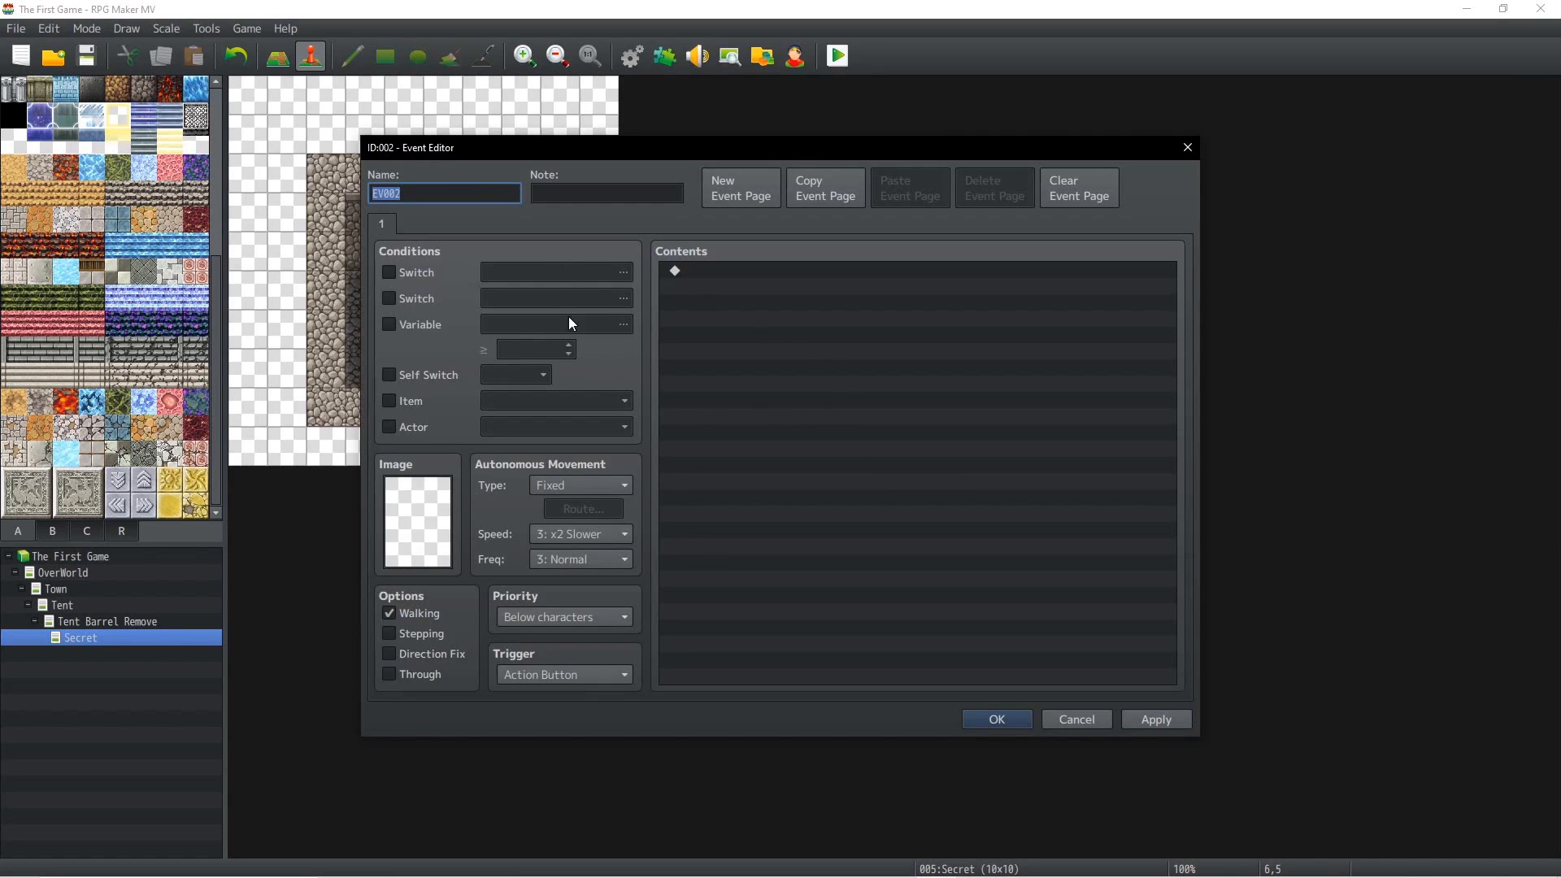
Step: Add a Transfer Player command to Tent Barrel Remove (9,4) in the ladder-foot event and save the event
{"action": "double_click", "coordinate": [687, 270]}
{"action": "left_click", "coordinate": [779, 275]}
{"action": "left_click", "coordinate": [898, 404]}
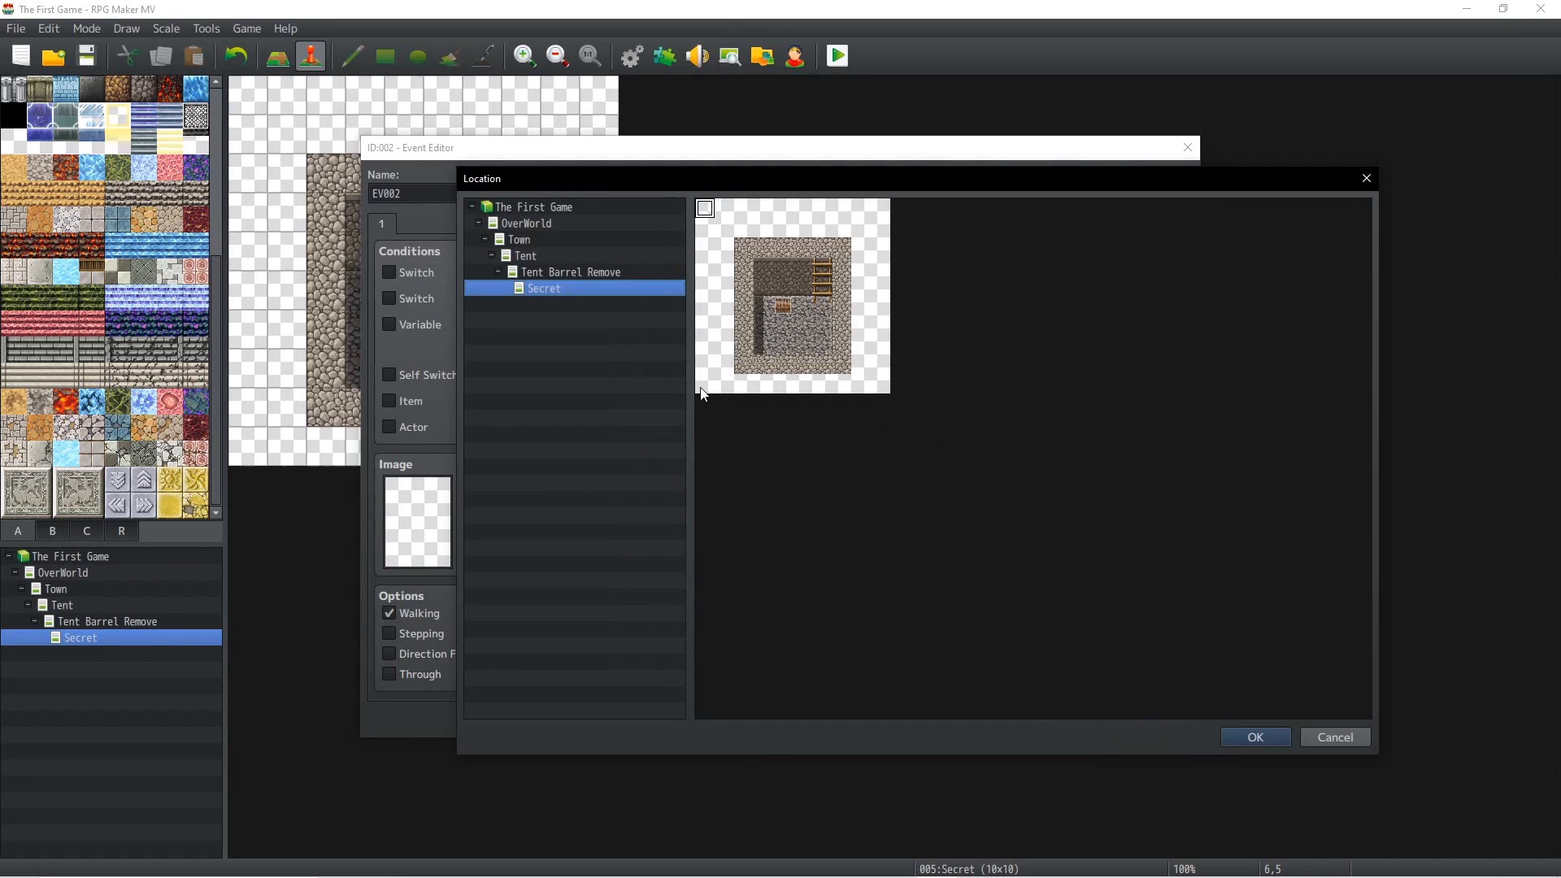
{"action": "left_click", "coordinate": [565, 275]}
{"action": "left_click", "coordinate": [894, 283]}
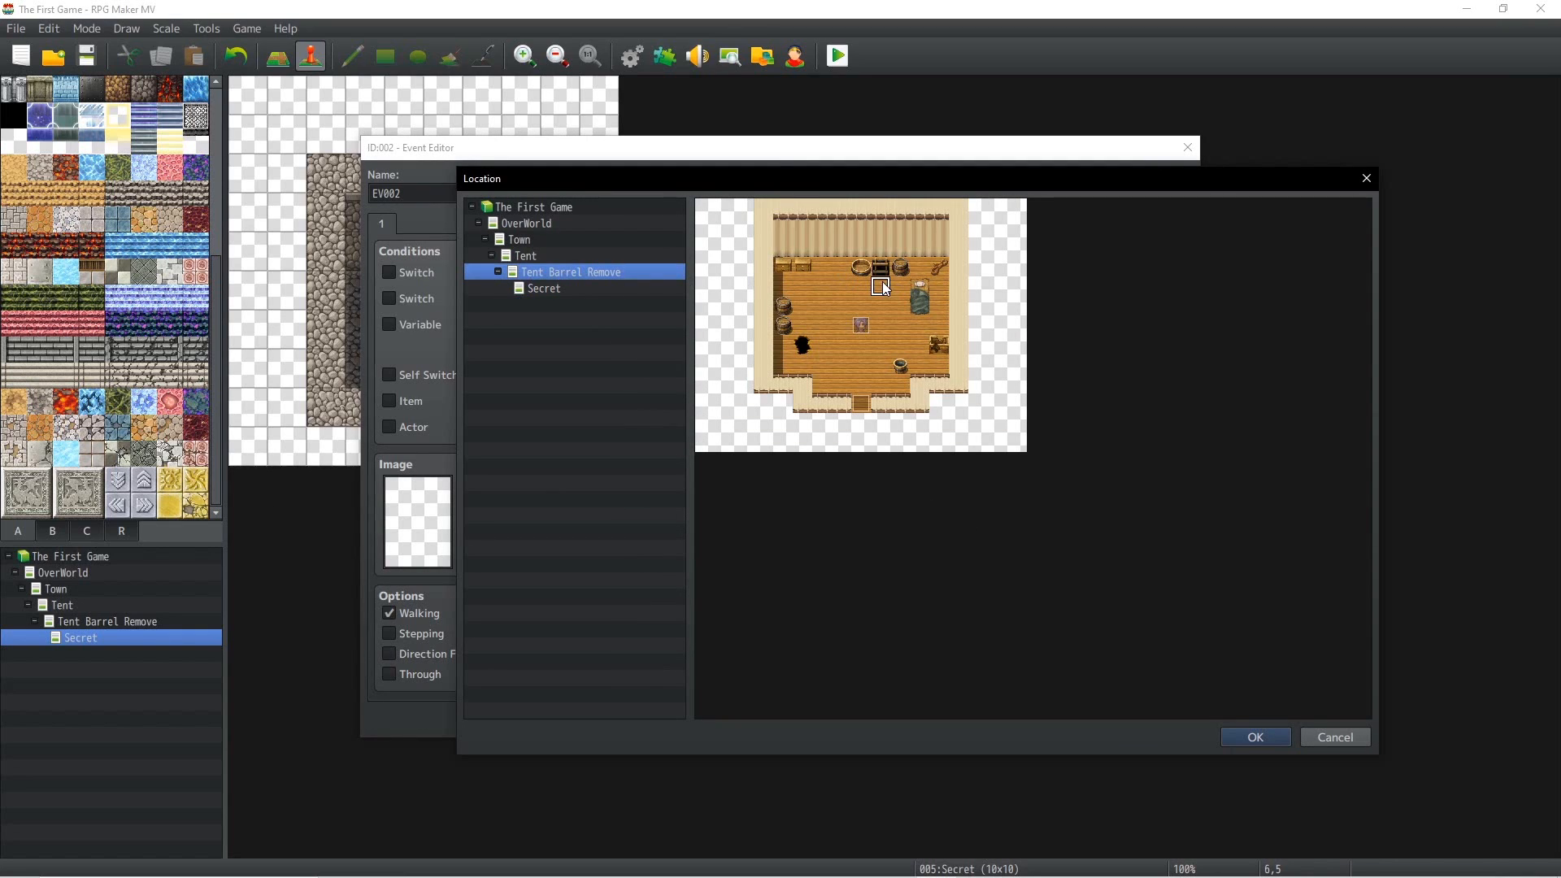
{"action": "left_click", "coordinate": [1254, 737]}
{"action": "left_click", "coordinate": [925, 583]}
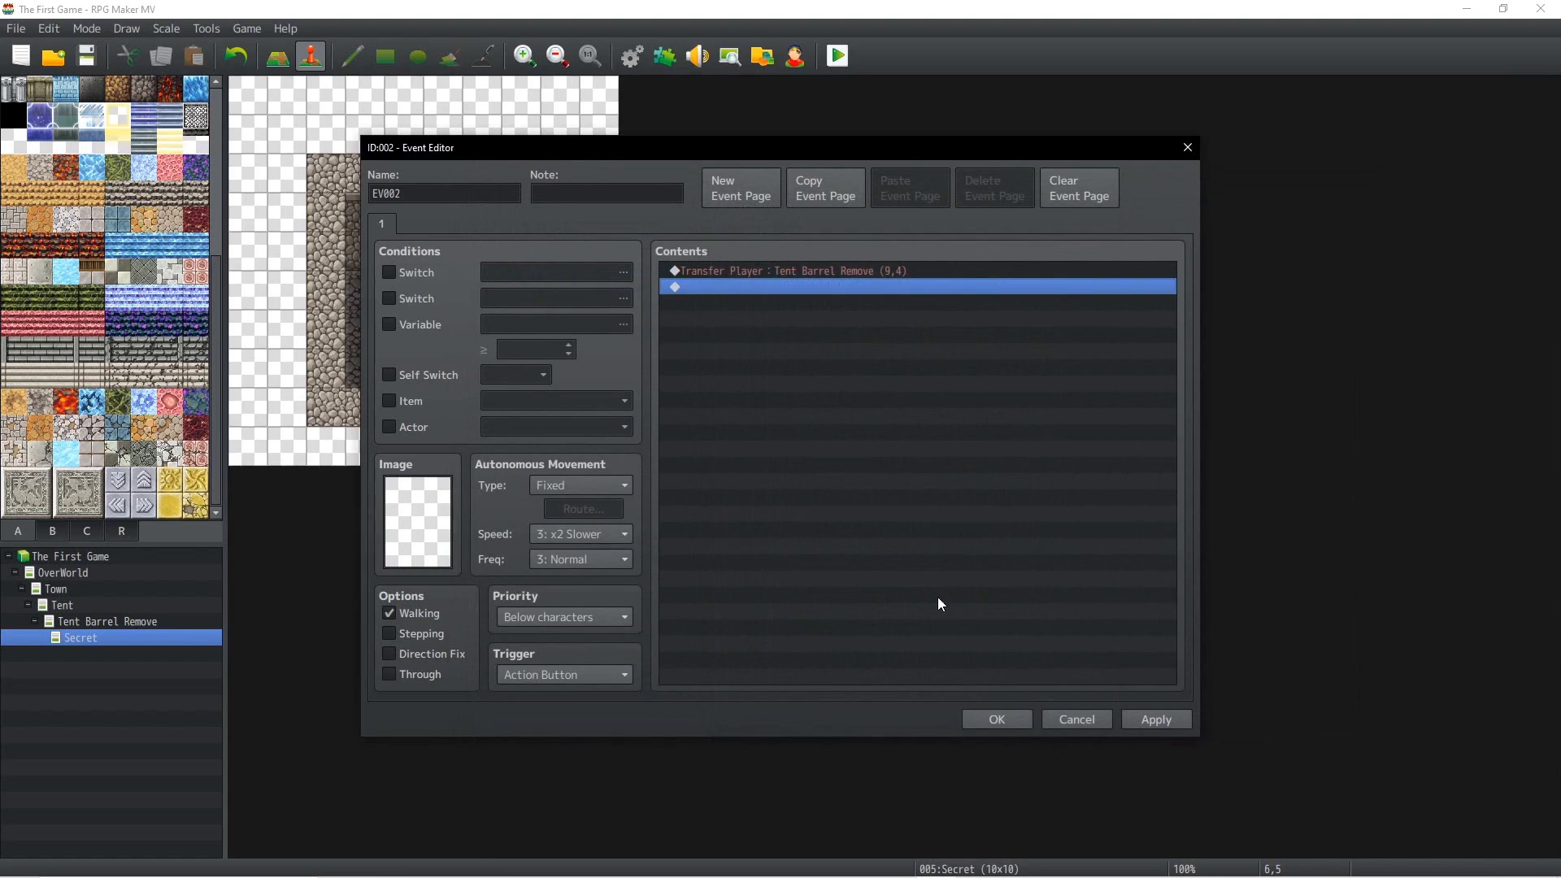
{"action": "left_click", "coordinate": [1007, 718]}
Step: Create an event on the ladder opening at tile (9,3) of the Tent Barrel Remove map
{"action": "left_click", "coordinate": [122, 589]}
{"action": "left_click", "coordinate": [124, 578]}
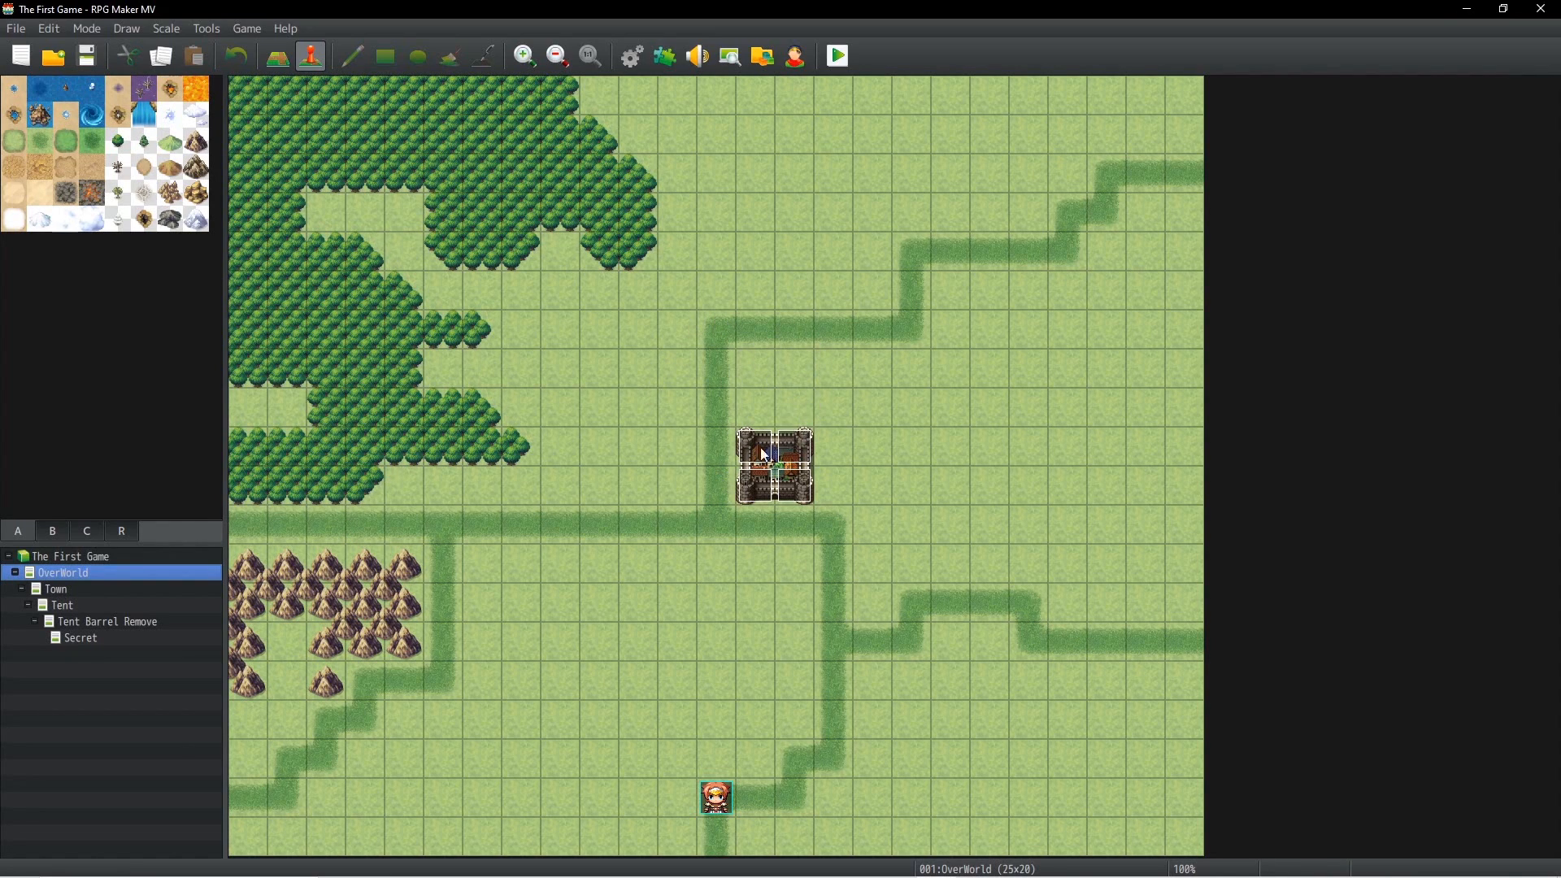
{"action": "left_click", "coordinate": [57, 590]}
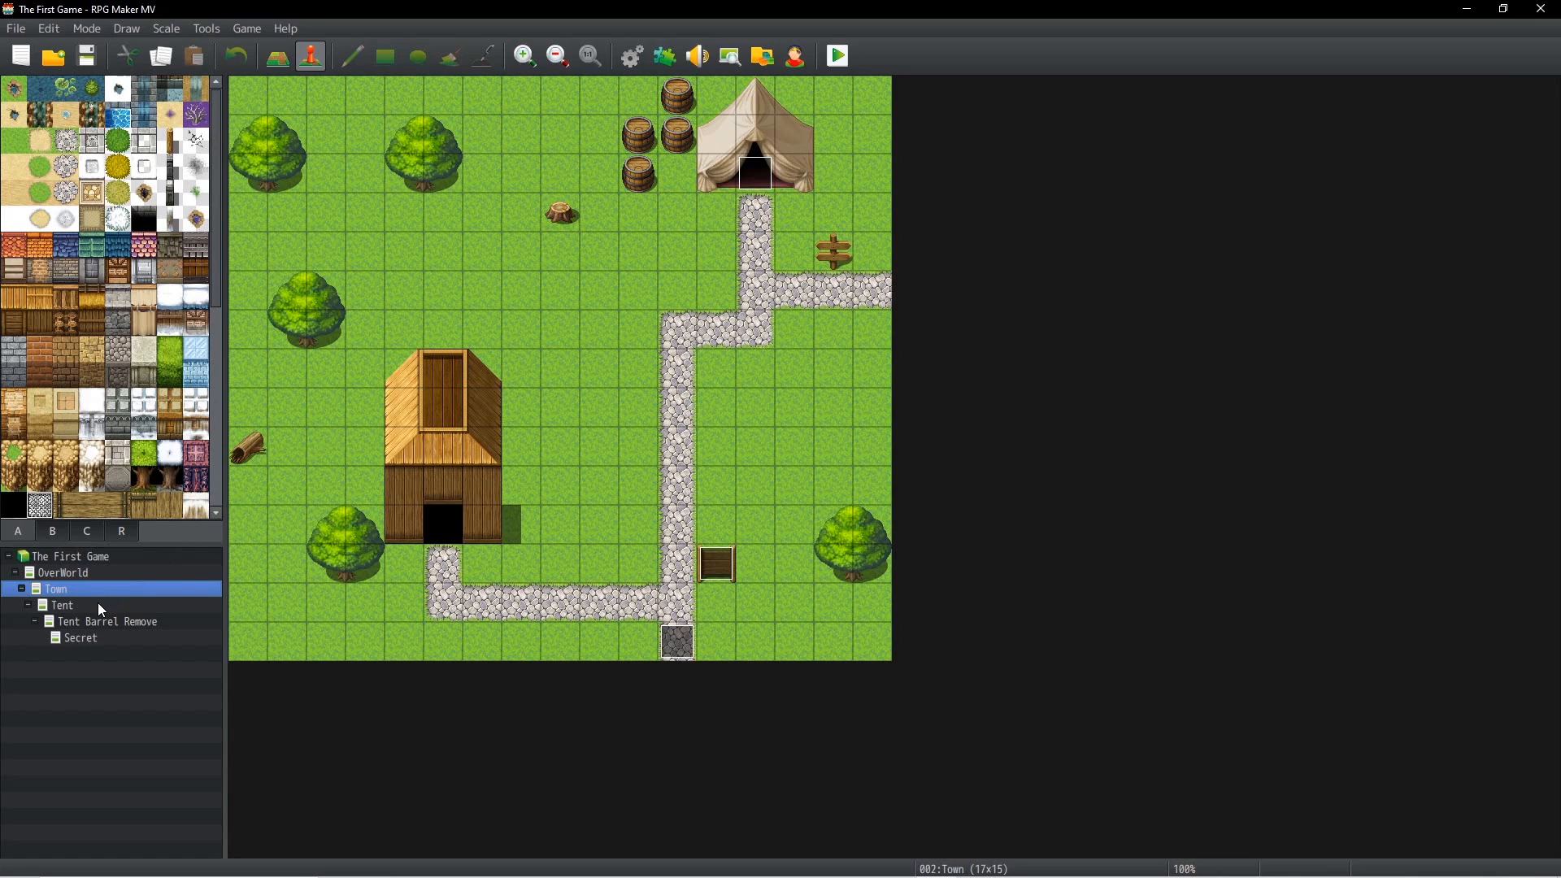
{"action": "left_click", "coordinate": [122, 606]}
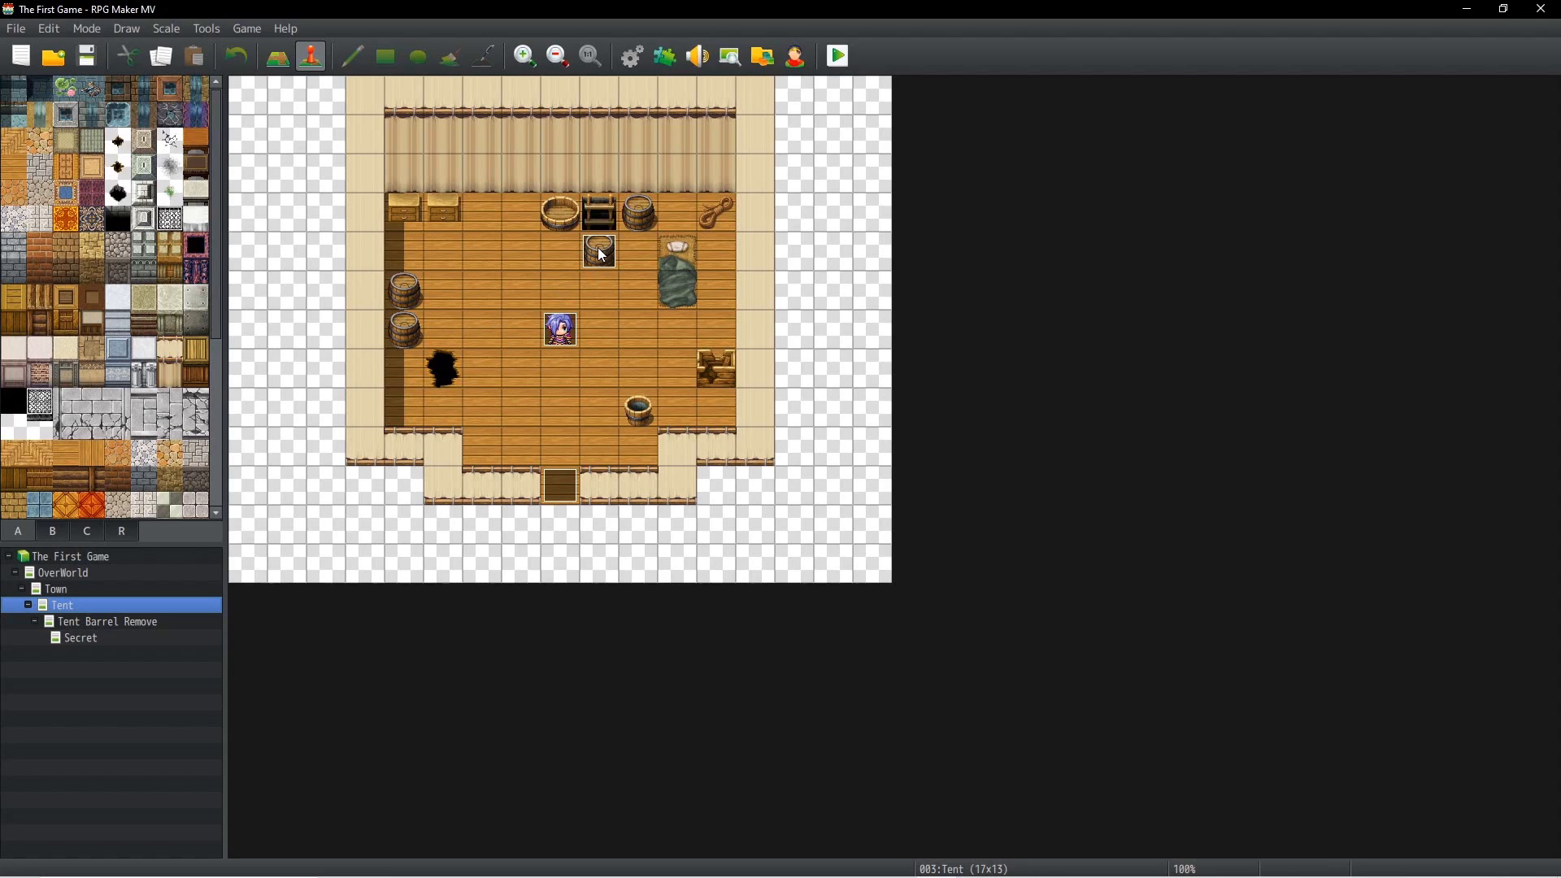
{"action": "left_click", "coordinate": [134, 619]}
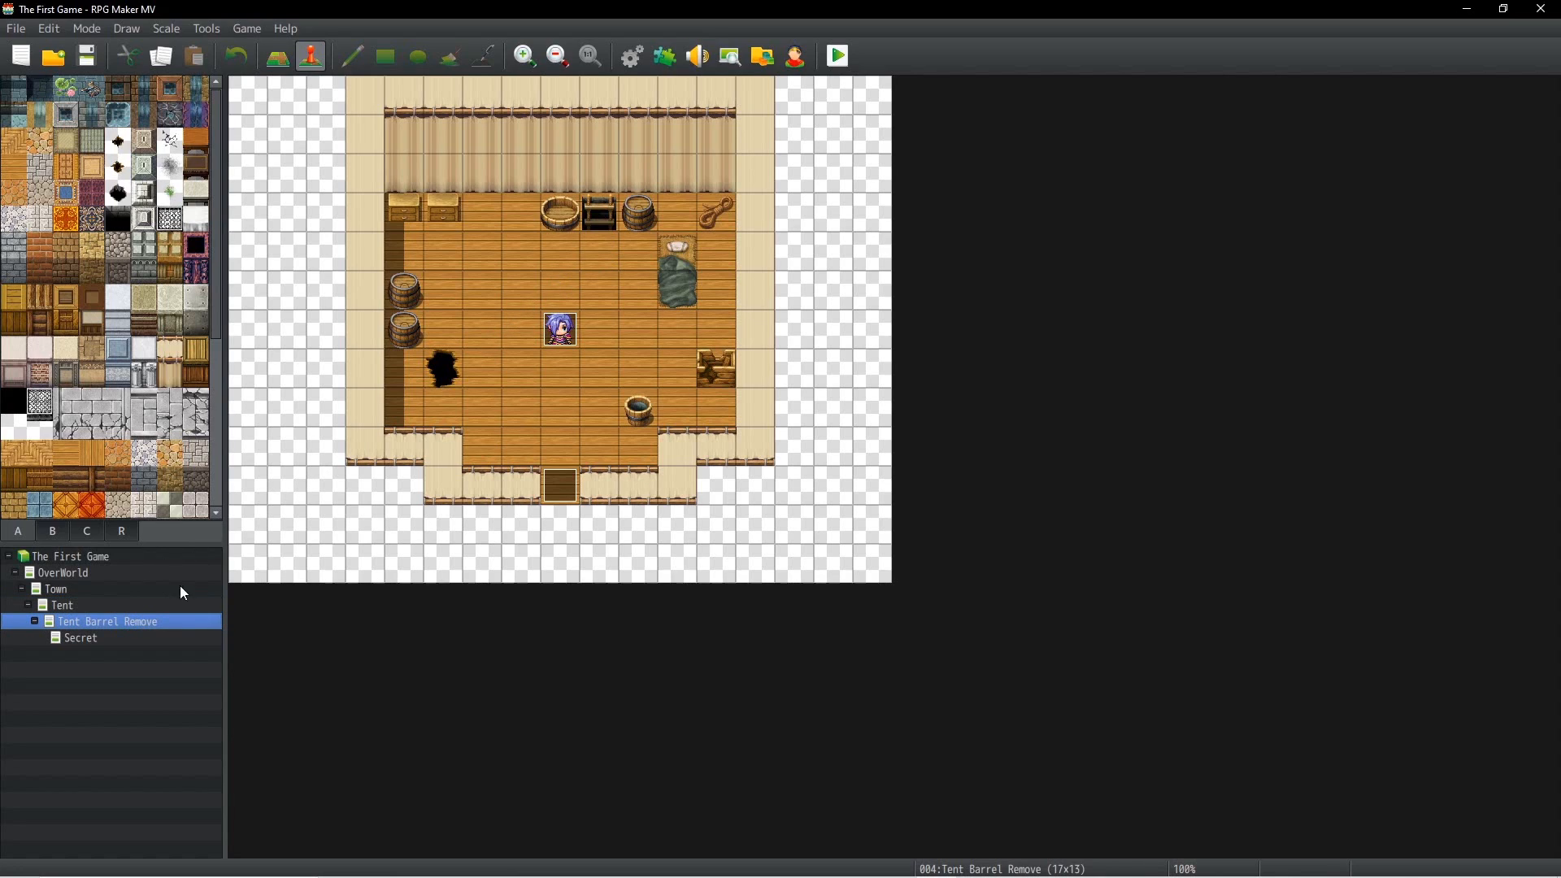
{"action": "right_click", "coordinate": [596, 228]}
{"action": "left_click", "coordinate": [772, 262]}
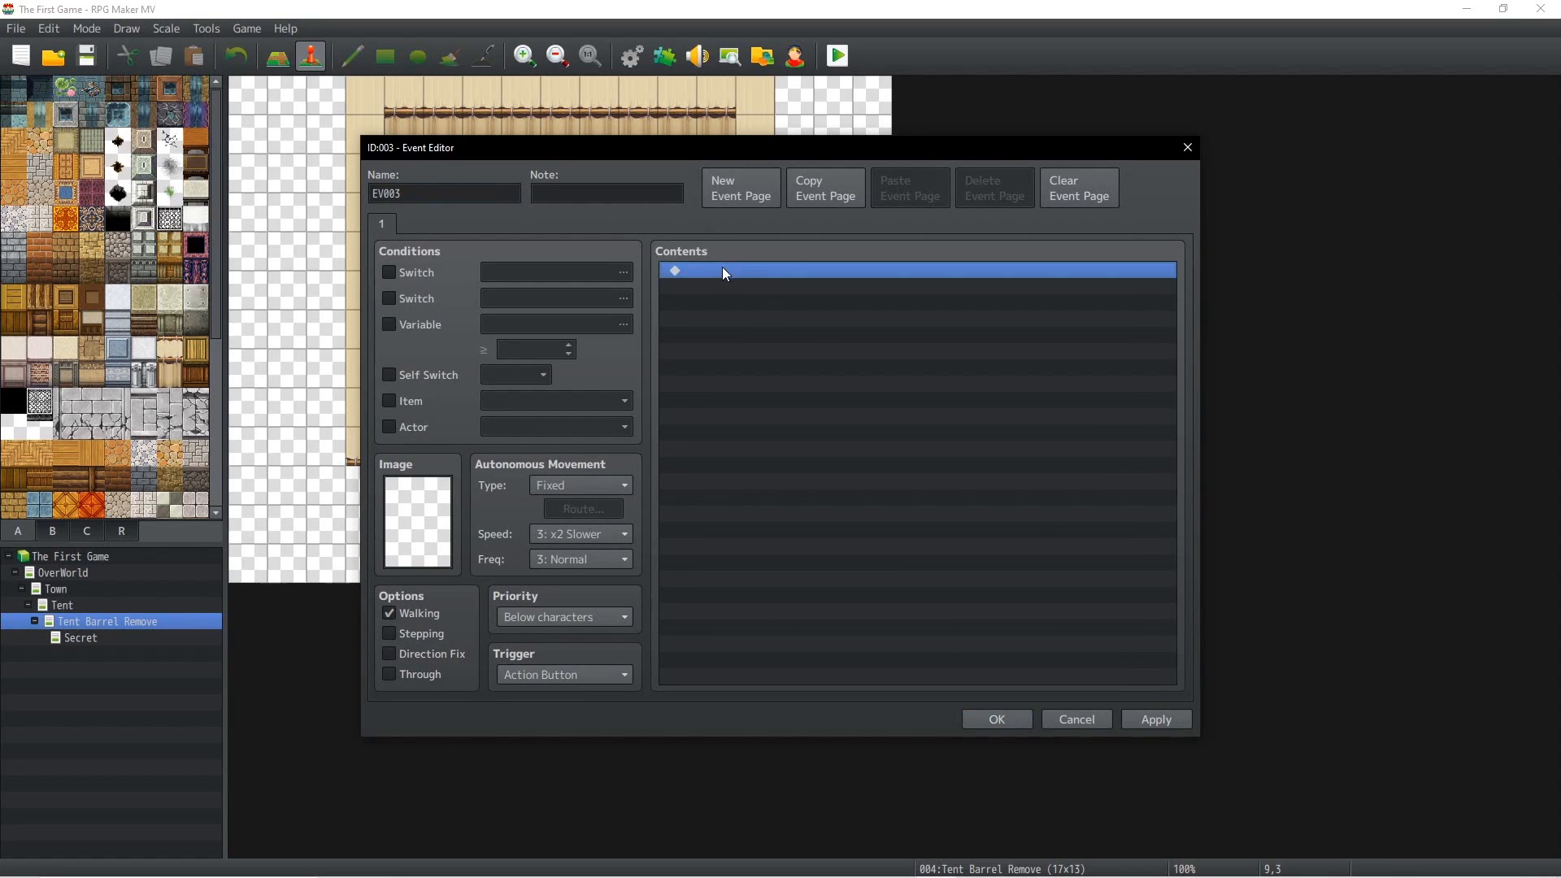
Step: Add a Transfer Player command to the ladder-opening event that sends the player to Secret (6,6)
{"action": "double_click", "coordinate": [722, 270]}
{"action": "left_click", "coordinate": [814, 276]}
{"action": "left_click", "coordinate": [905, 404]}
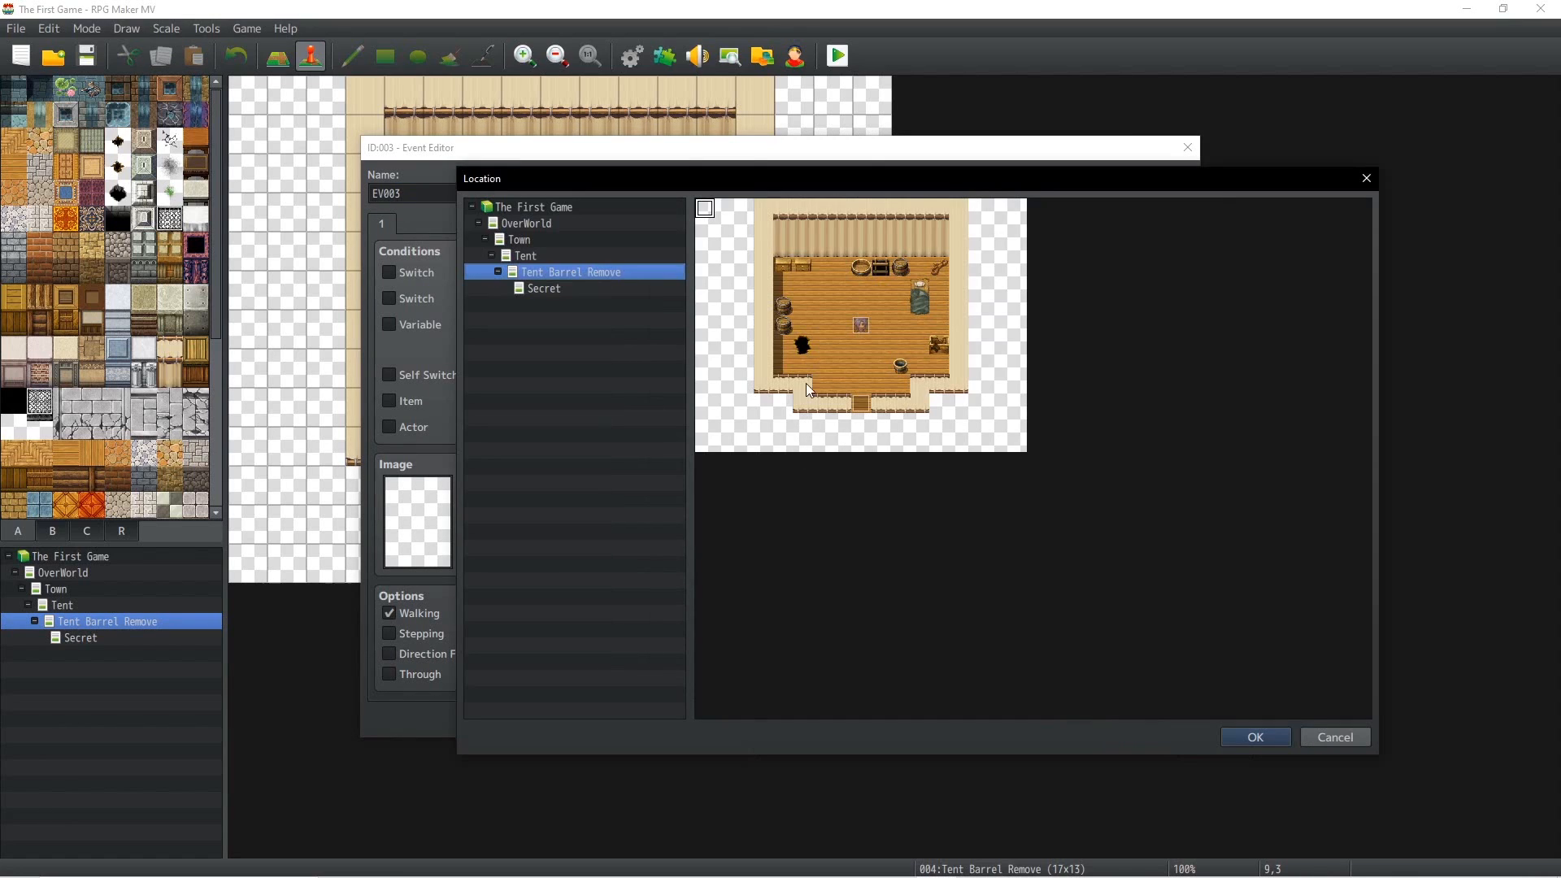
{"action": "left_click", "coordinate": [584, 290]}
{"action": "left_click", "coordinate": [820, 321]}
{"action": "left_click", "coordinate": [1256, 739]}
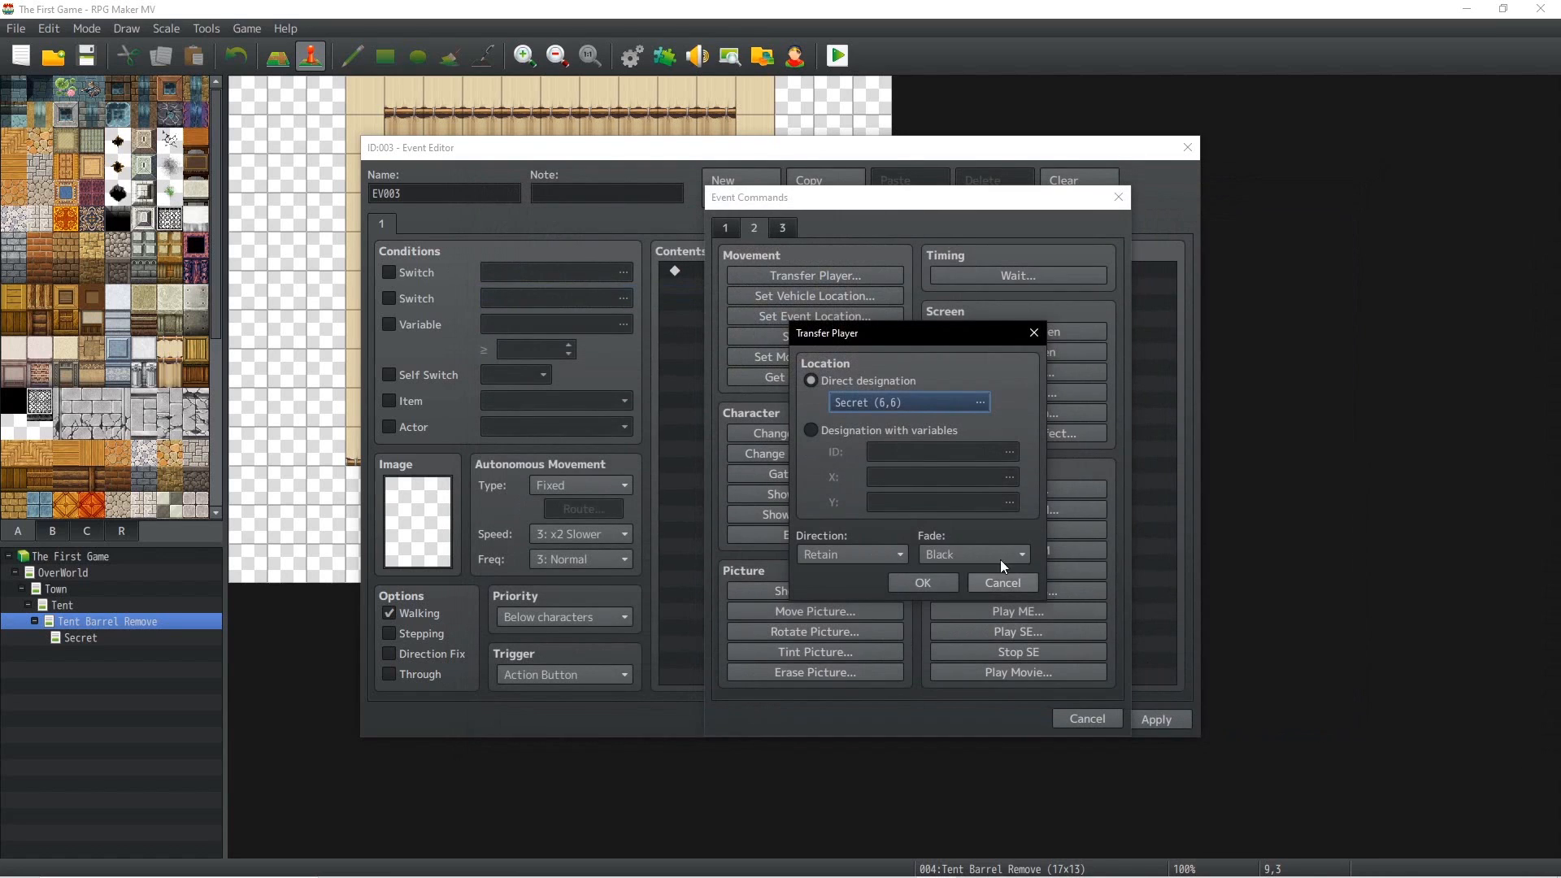
{"action": "left_click", "coordinate": [923, 583]}
Step: Set the ladder-opening event's trigger to Player Touch and save the event
{"action": "left_click", "coordinate": [561, 675]}
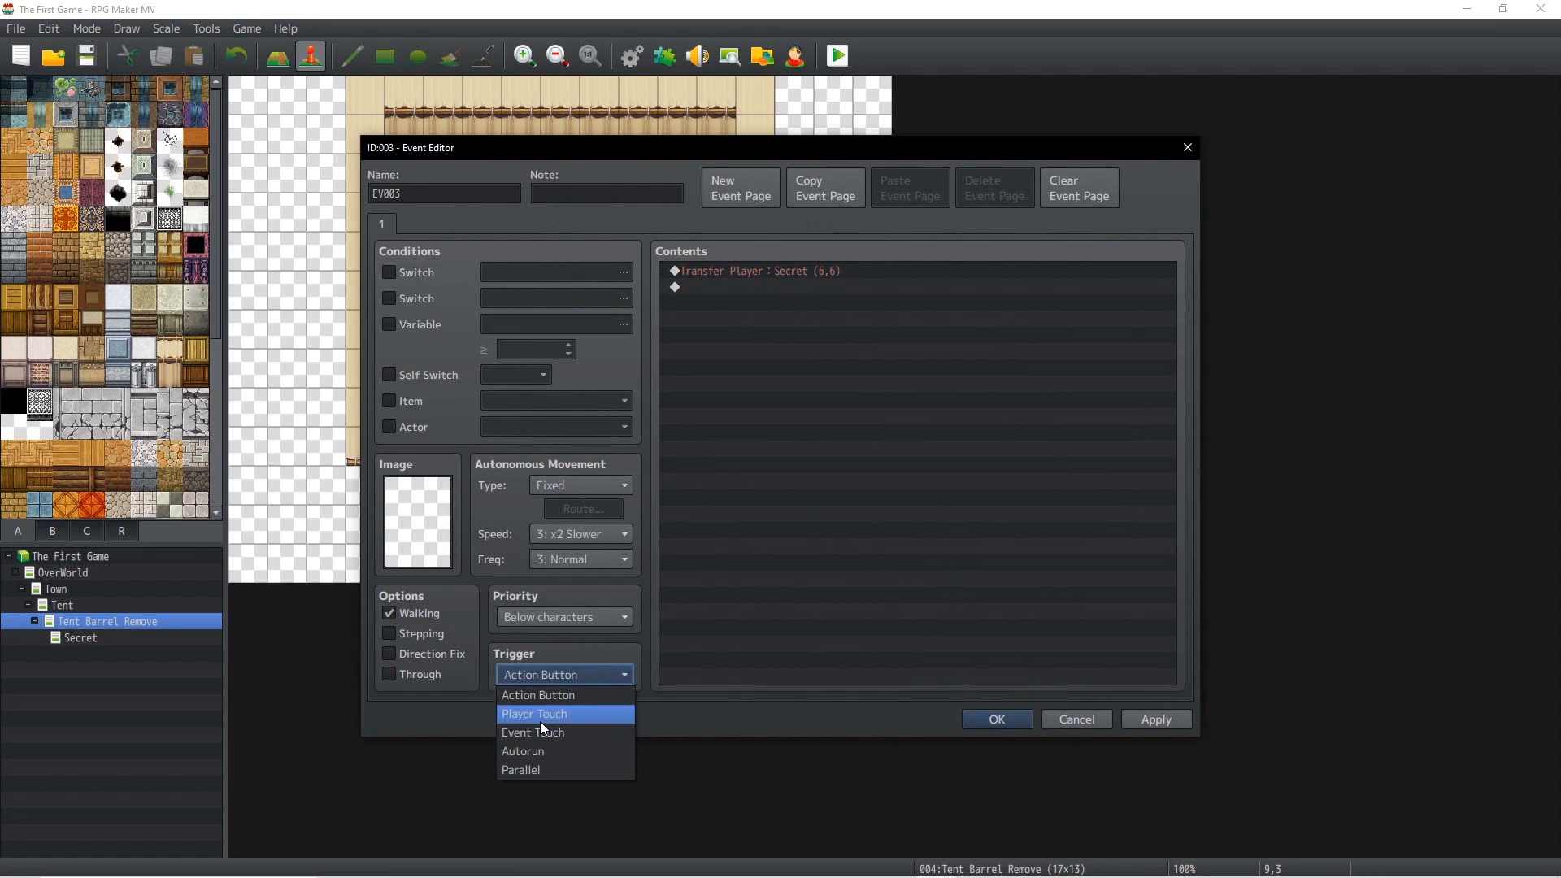
{"action": "left_click", "coordinate": [541, 711]}
{"action": "left_click", "coordinate": [997, 719]}
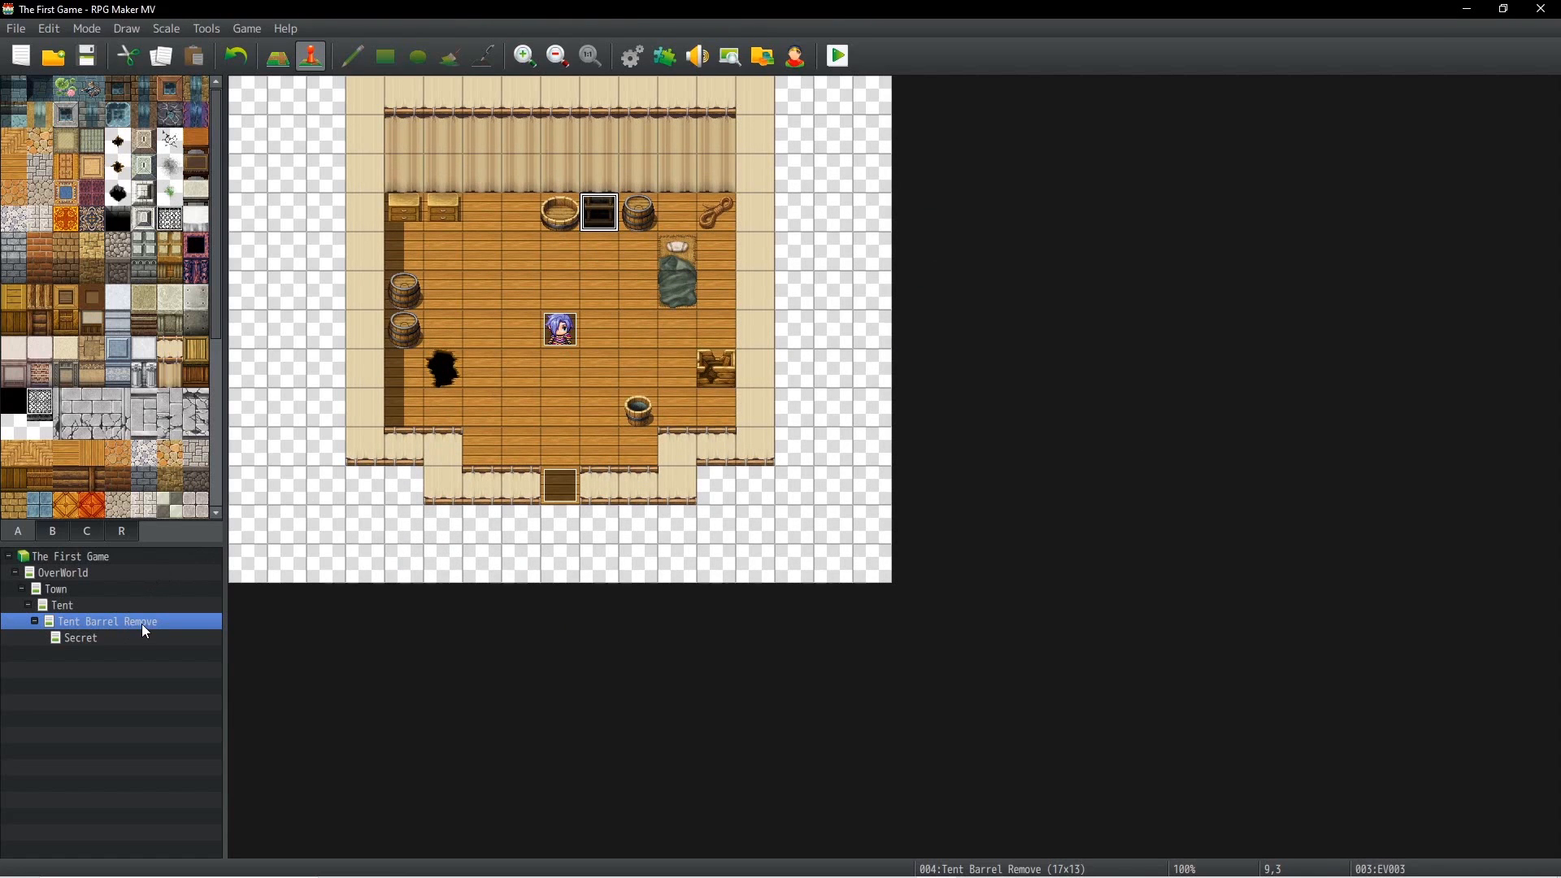
Step: Playtest the game from the OverWorld and walk the party along the path into the Town
{"action": "left_click", "coordinate": [86, 637]}
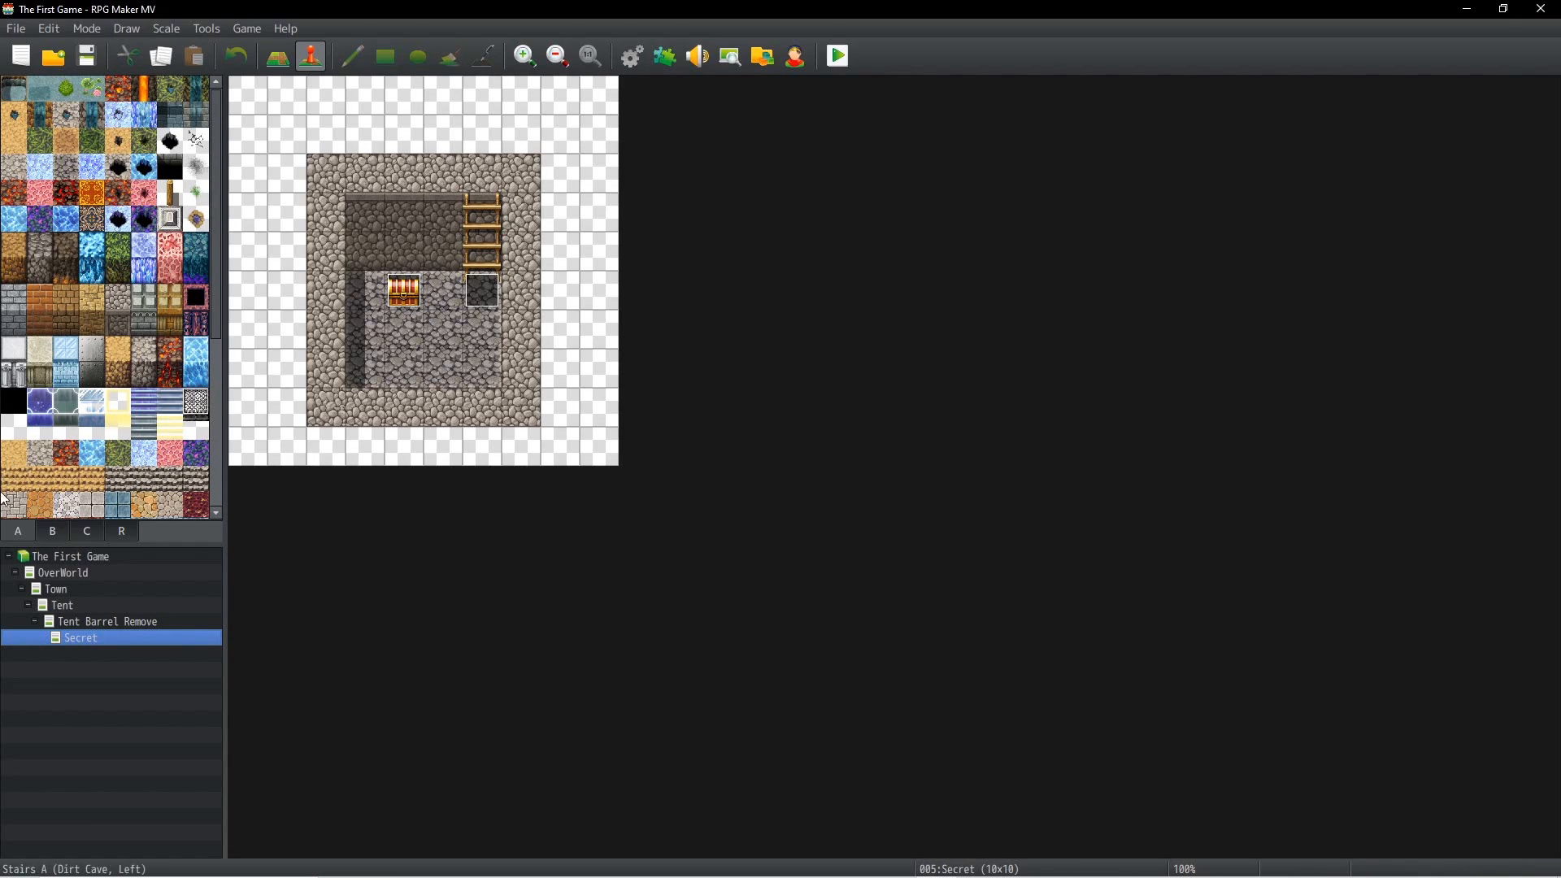
{"action": "left_click", "coordinate": [55, 573]}
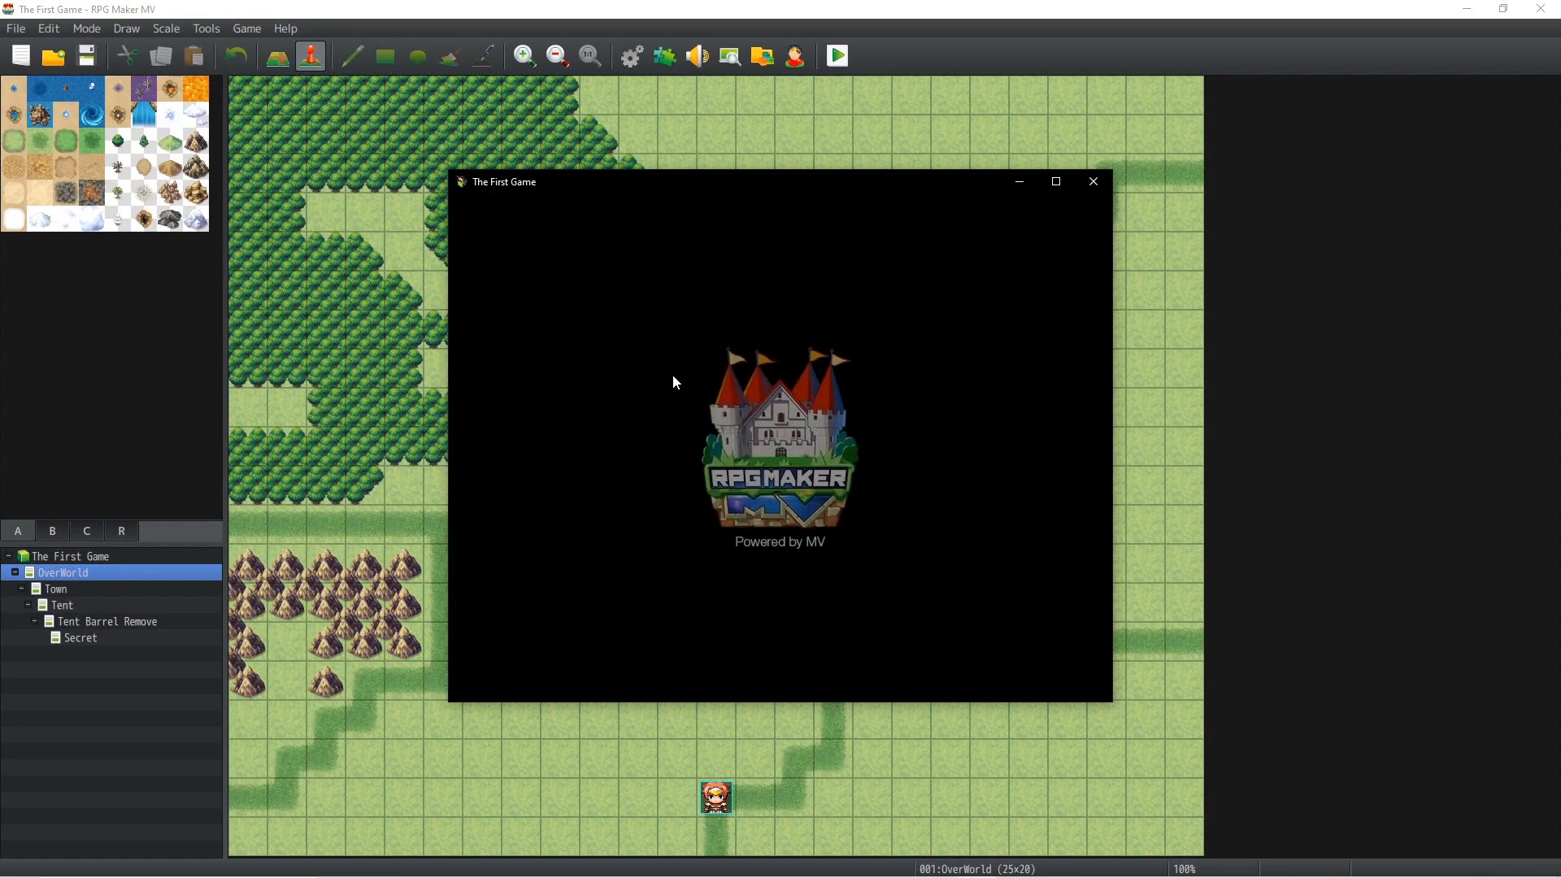
{"action": "key", "text": "Right"}
{"action": "key", "text": "Right"}
{"action": "key", "text": "Right"}
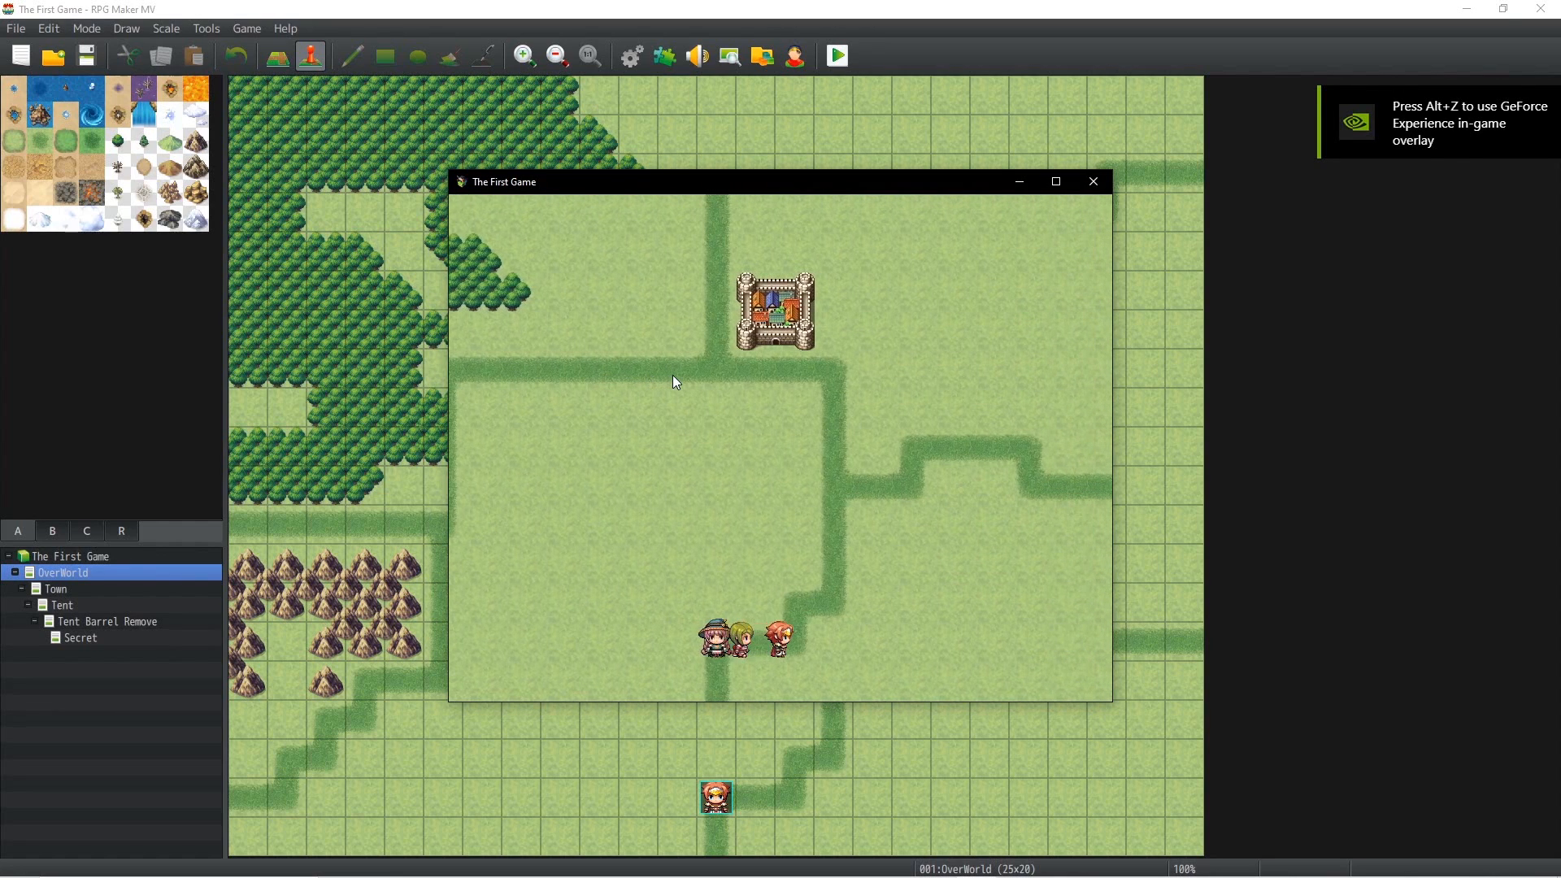
{"action": "key", "text": "Up"}
{"action": "key", "text": "Up"}
{"action": "key", "text": "Up"}
{"action": "key", "text": "Up"}
{"action": "key", "text": "Up"}
{"action": "key", "text": "Up"}
{"action": "key", "text": "Left"}
{"action": "key", "text": "Up"}
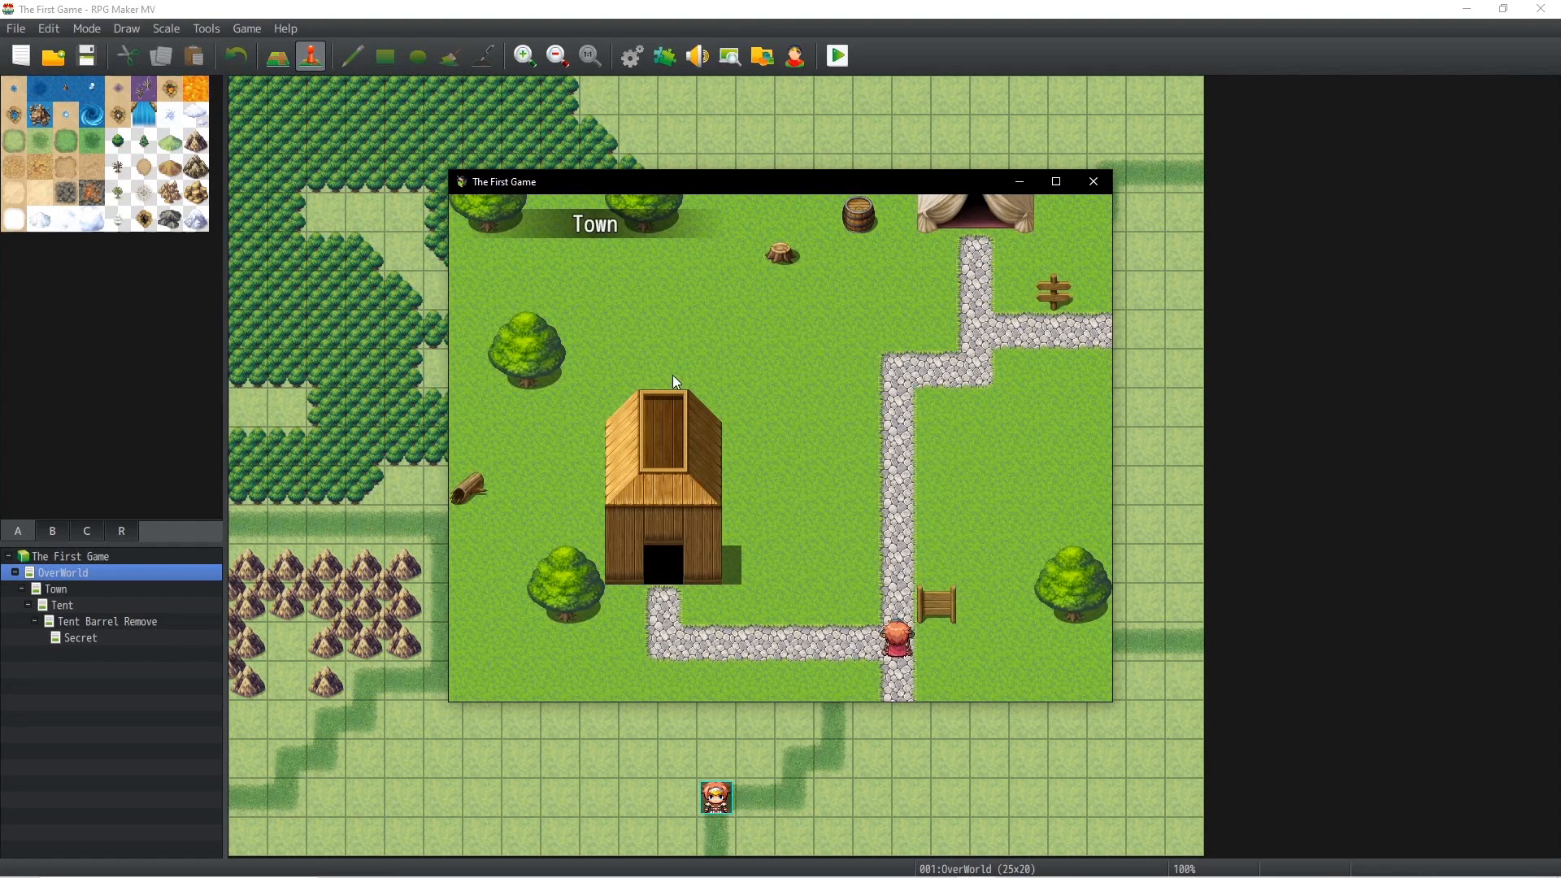
Step: Test the town's wooden sign by walking the party up to it and reading its message
{"action": "key", "text": "Right"}
{"action": "key", "text": "Up"}
{"action": "key", "text": "Return"}
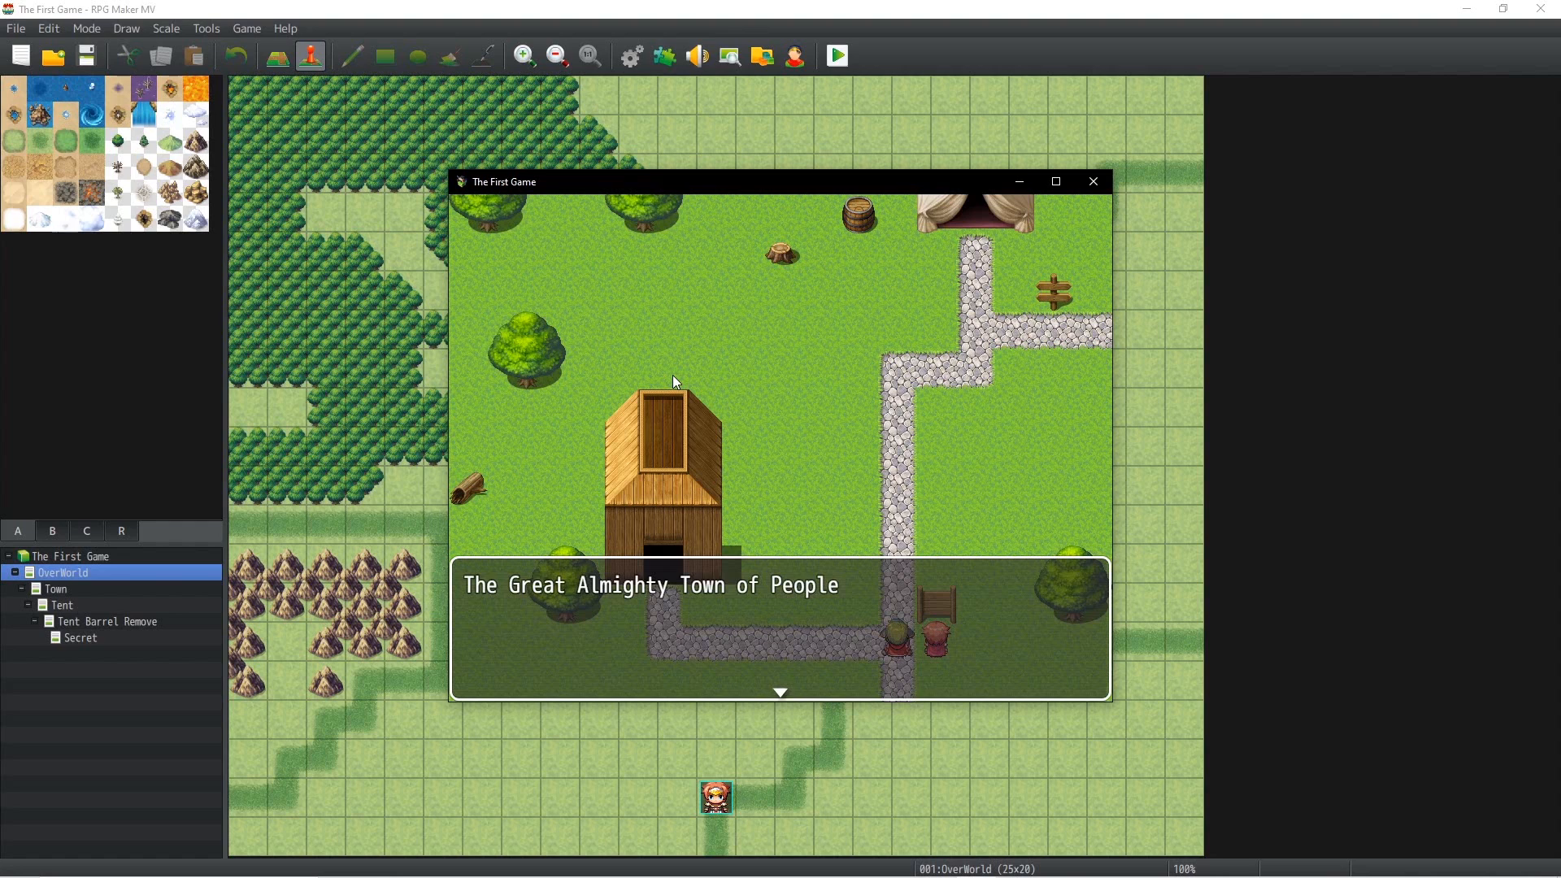
{"action": "key", "text": "Return"}
Step: Walk the party into the tent, talk to the purple-haired character, and end the playtest
{"action": "key", "text": "Up"}
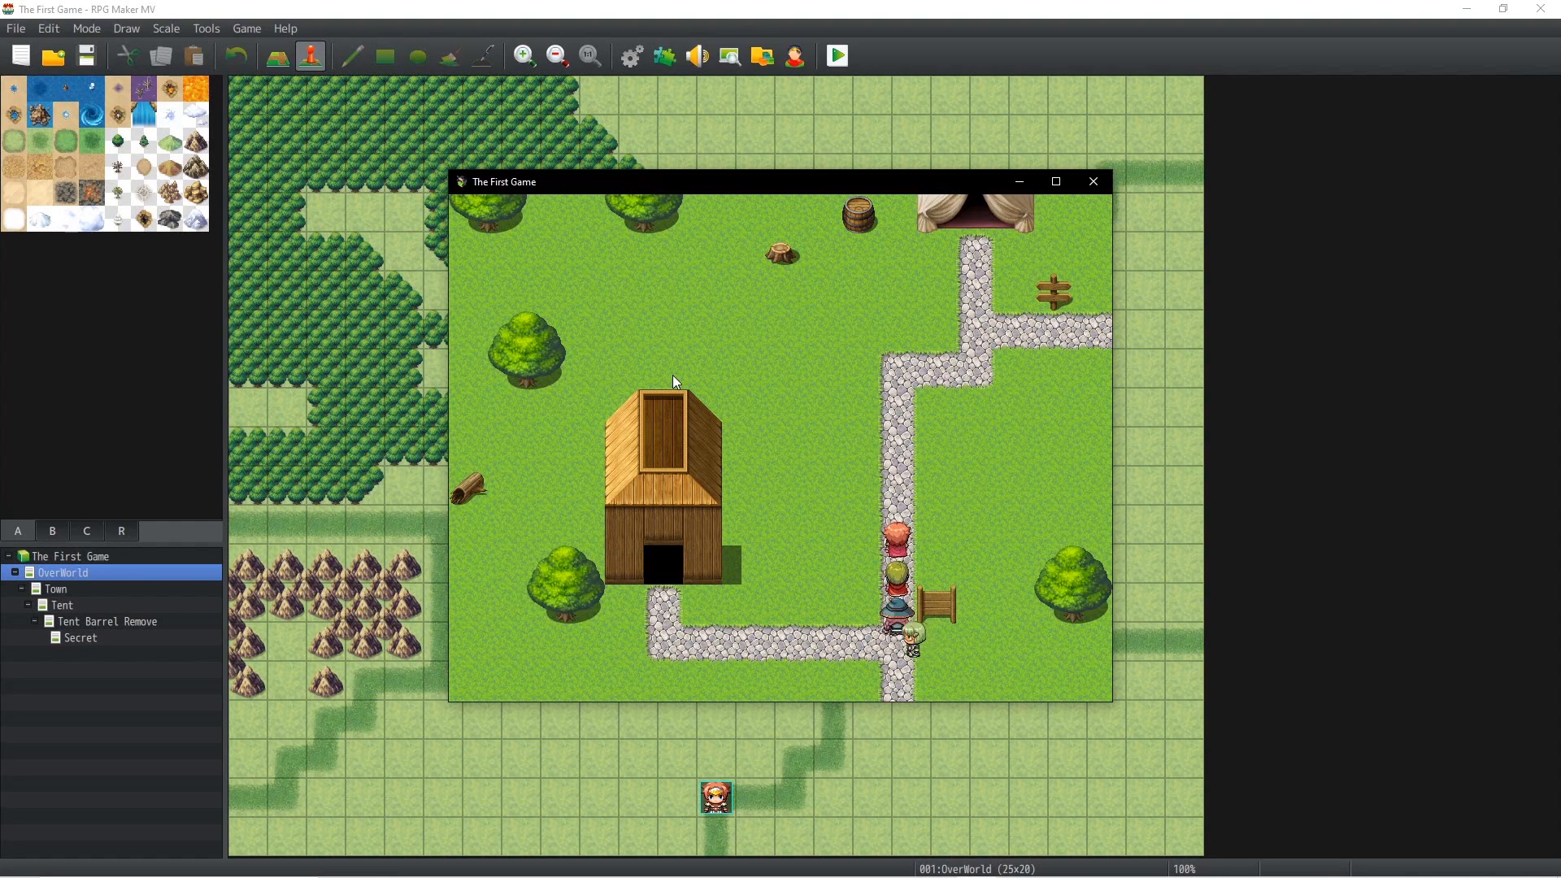
{"action": "key", "text": "Up"}
{"action": "key", "text": "Right"}
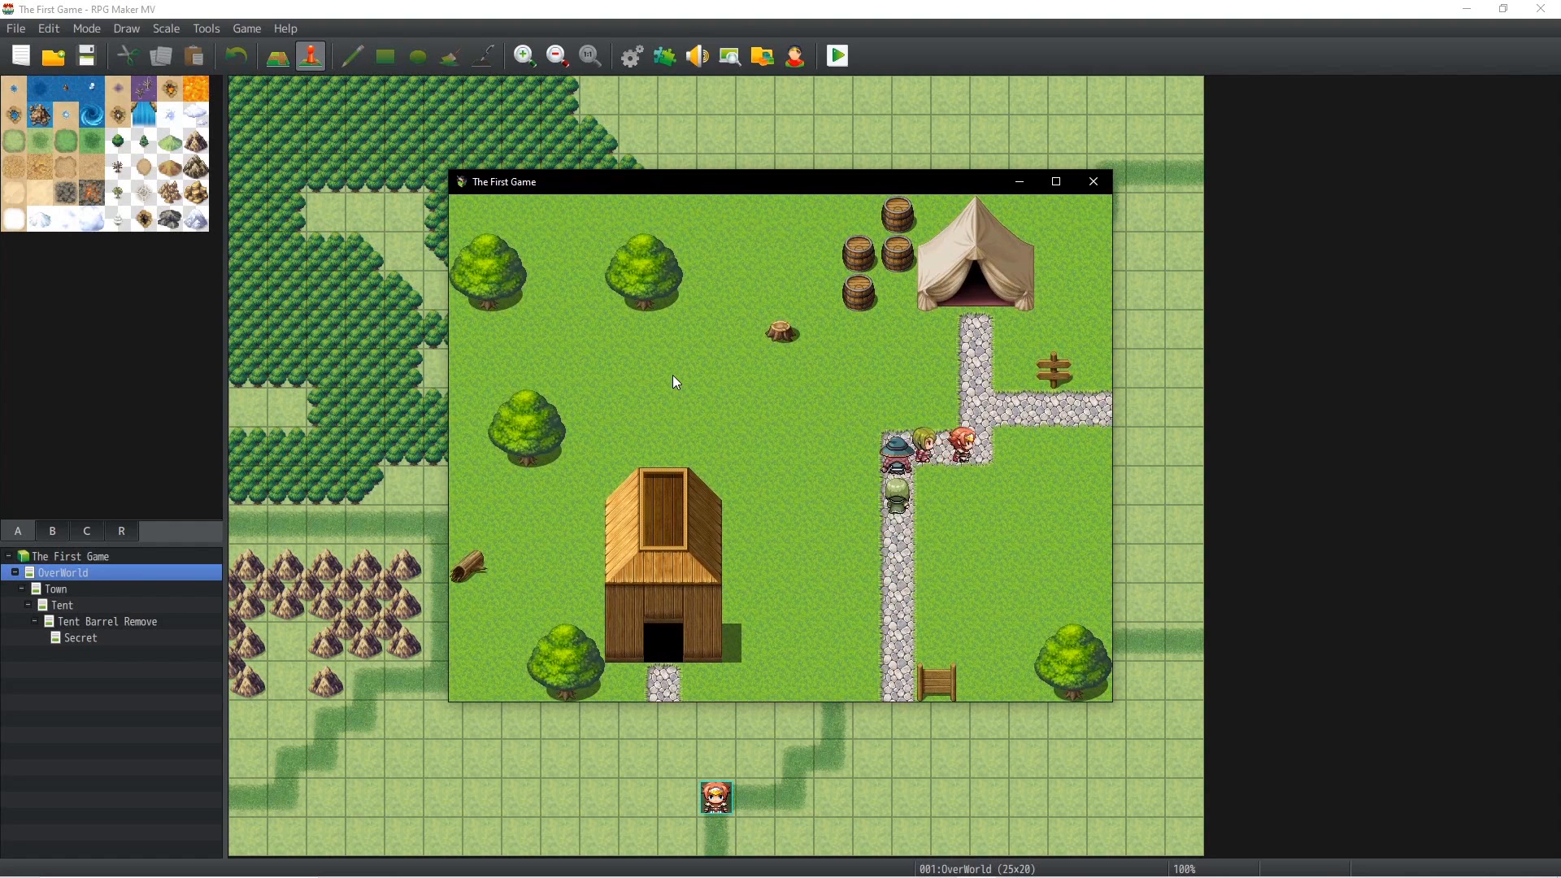
{"action": "key", "text": "Up"}
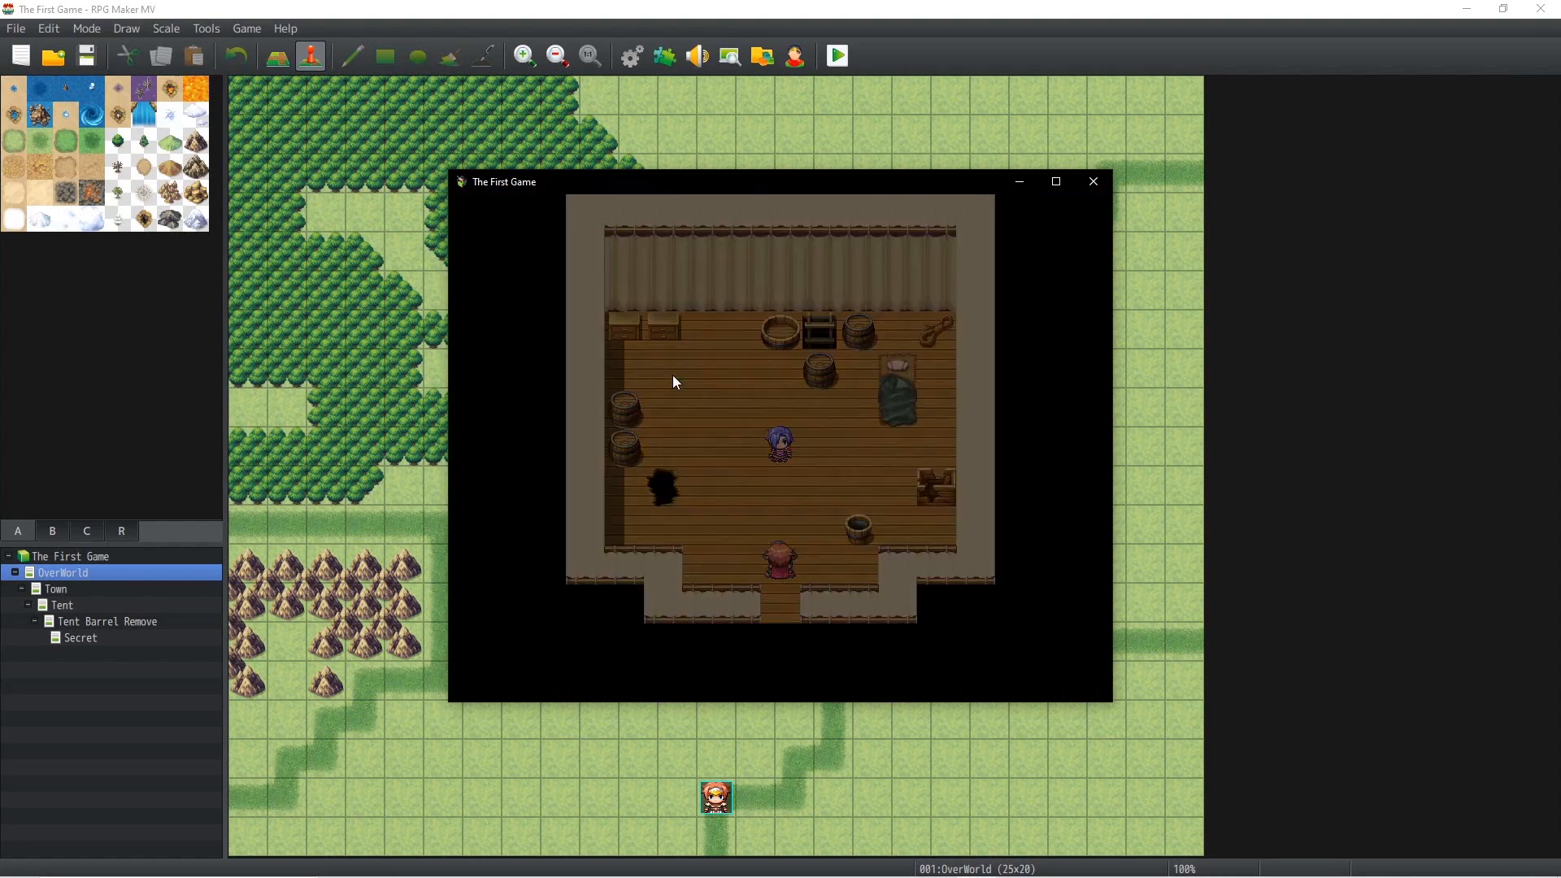
{"action": "key", "text": "Up"}
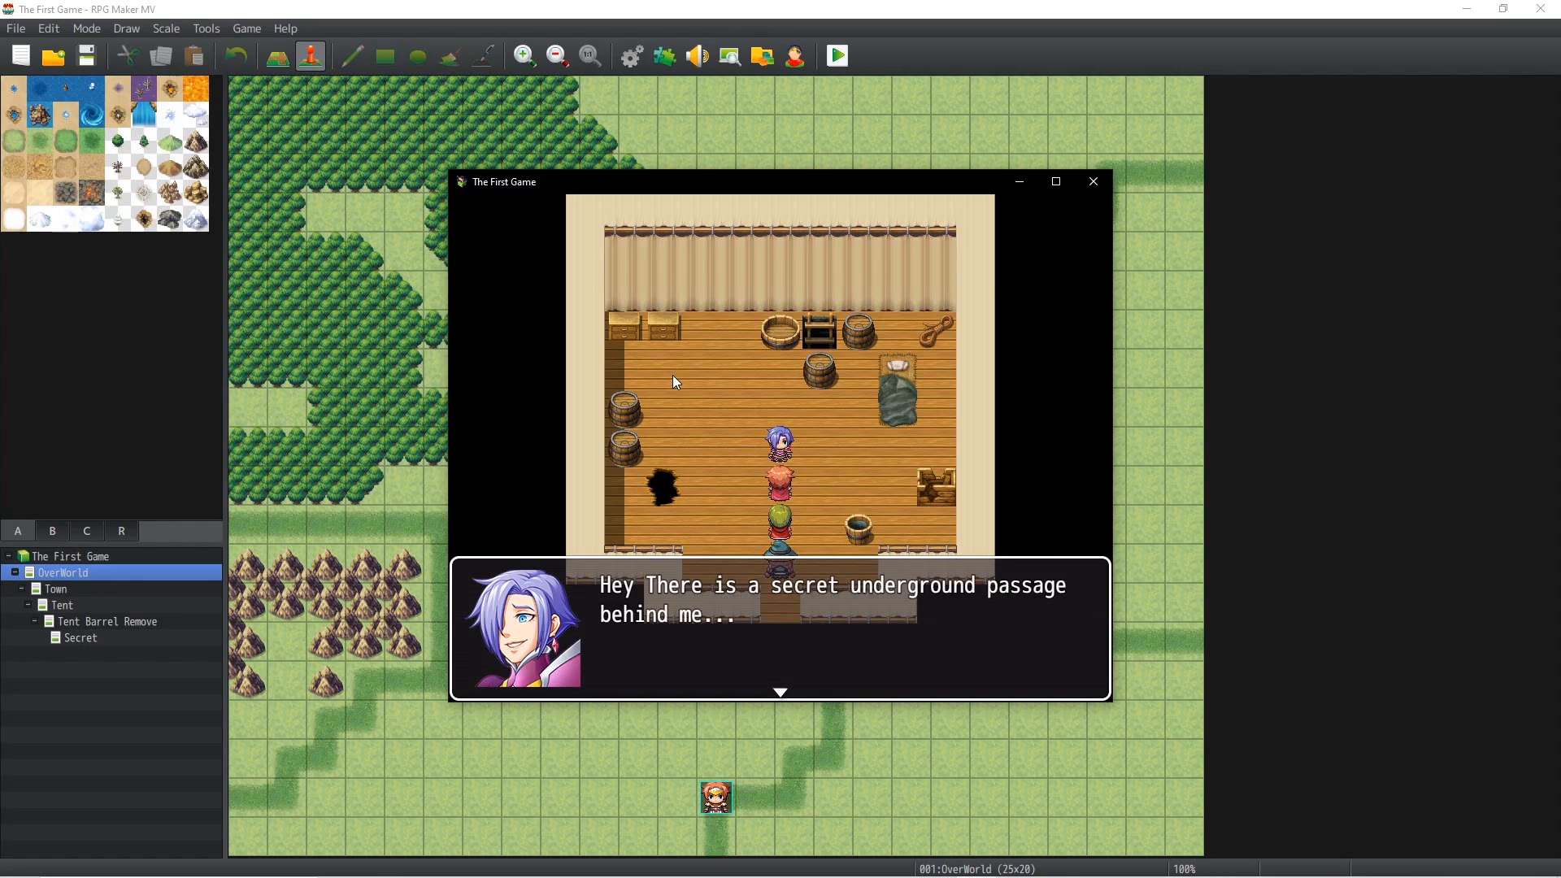
{"action": "key", "text": "Return"}
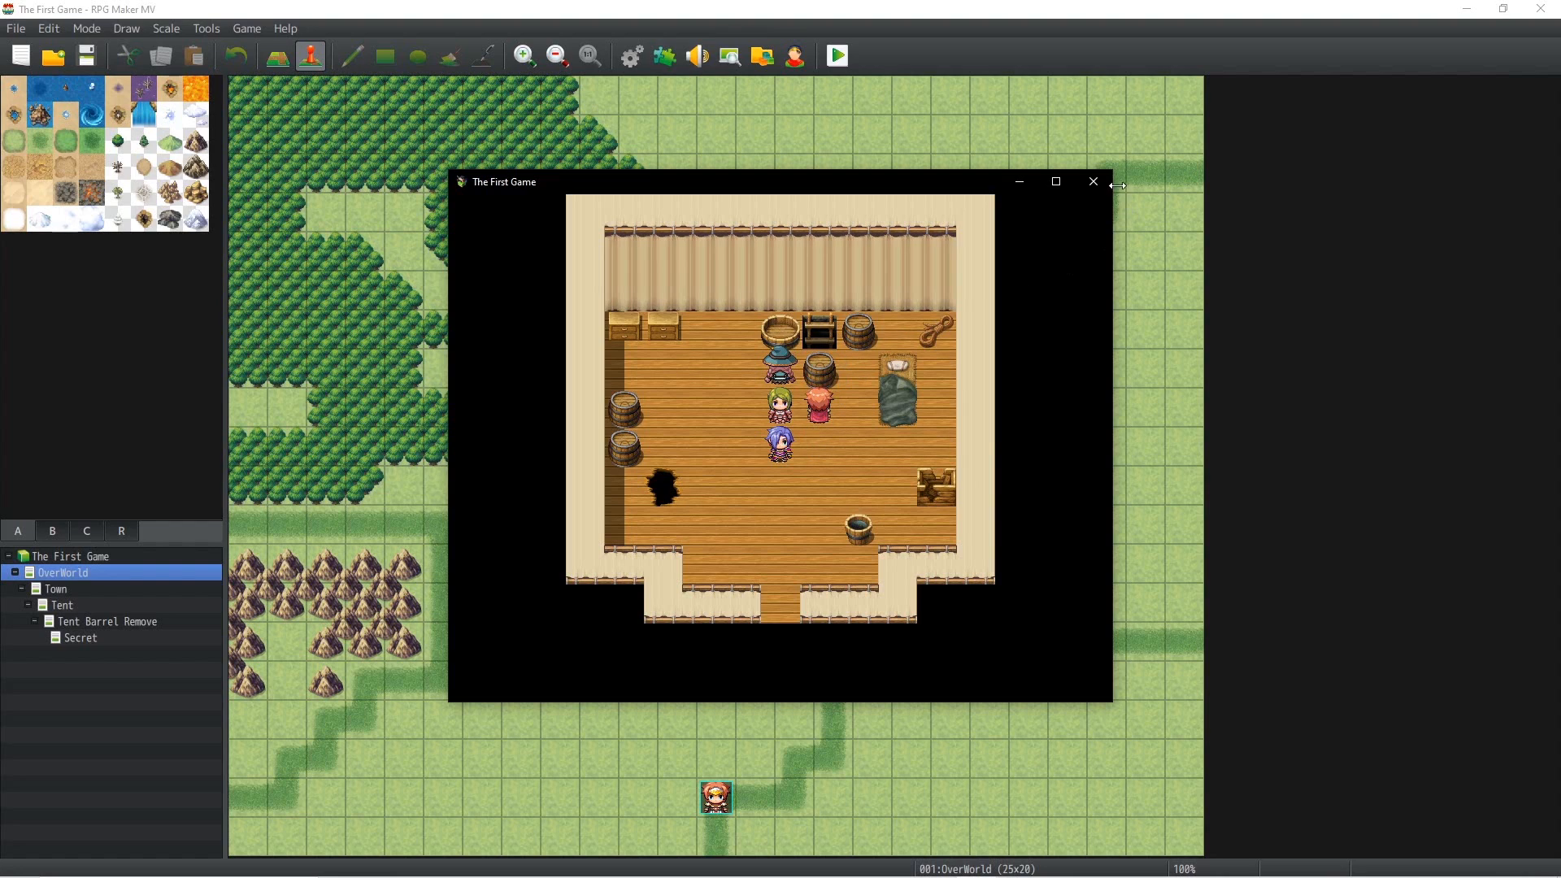
{"action": "left_click", "coordinate": [1094, 183]}
Step: Set the priority of the barrel event at tile (9,4) of the Tent map to Same as characters and save it
{"action": "left_click", "coordinate": [70, 622]}
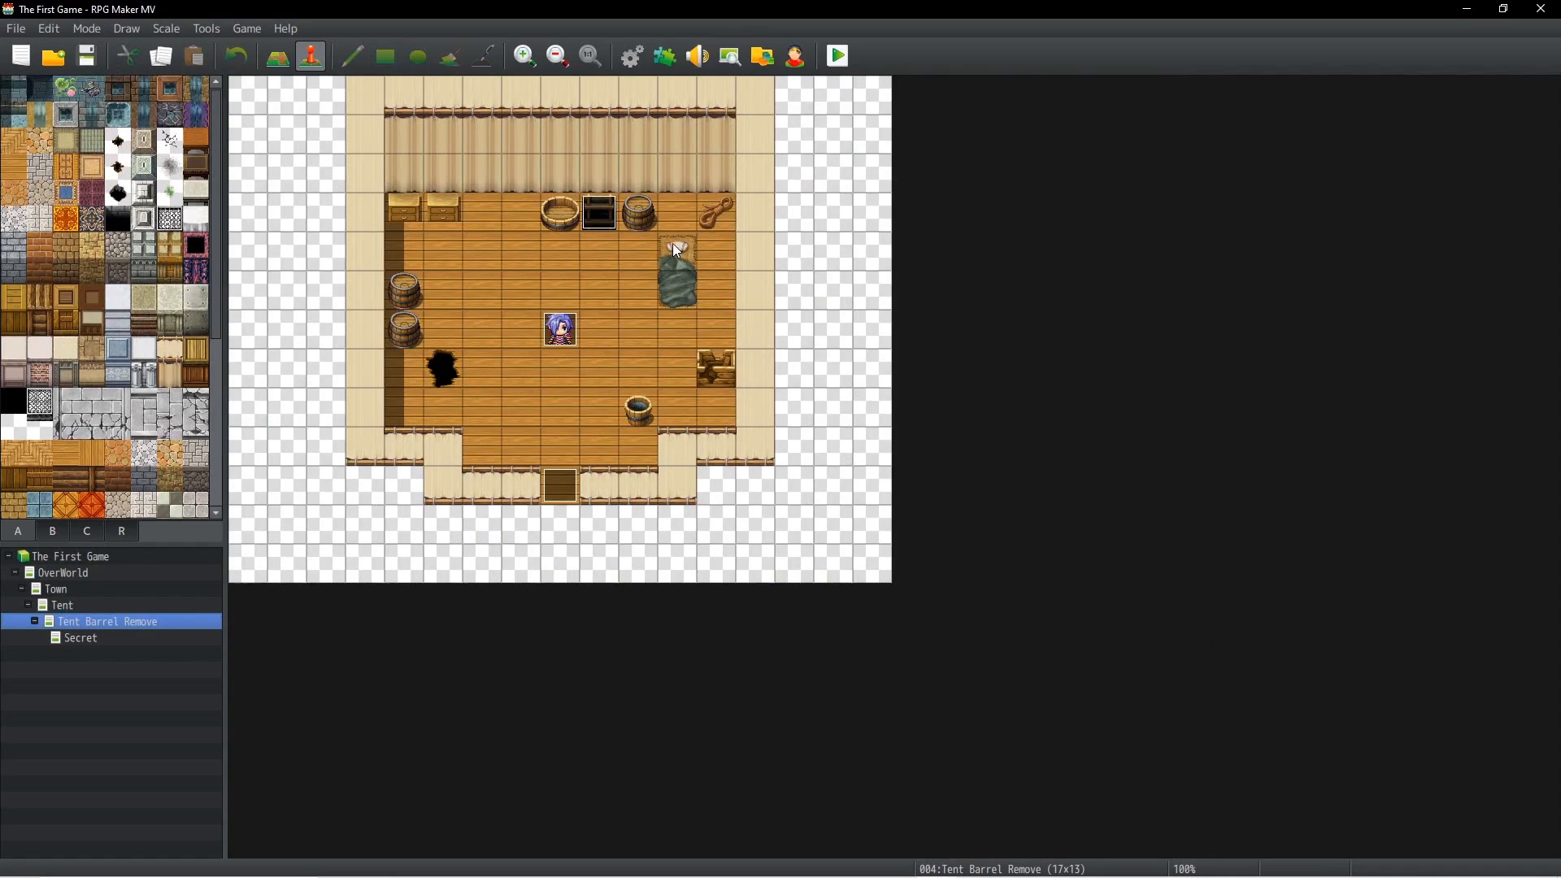
{"action": "left_click", "coordinate": [106, 607]}
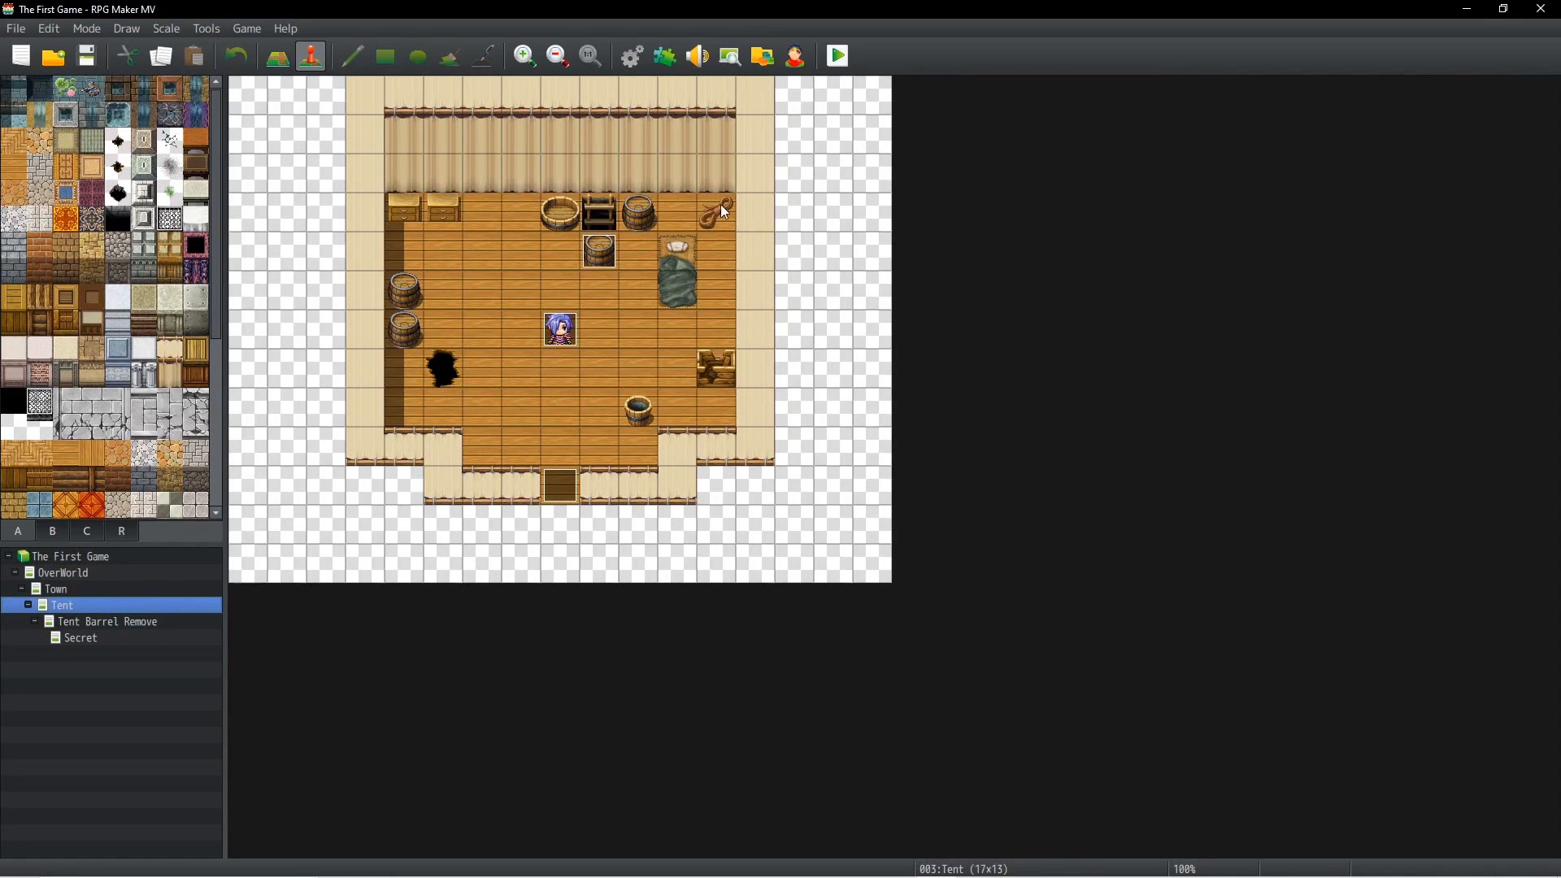
{"action": "double_click", "coordinate": [602, 247]}
{"action": "left_click", "coordinate": [521, 621]}
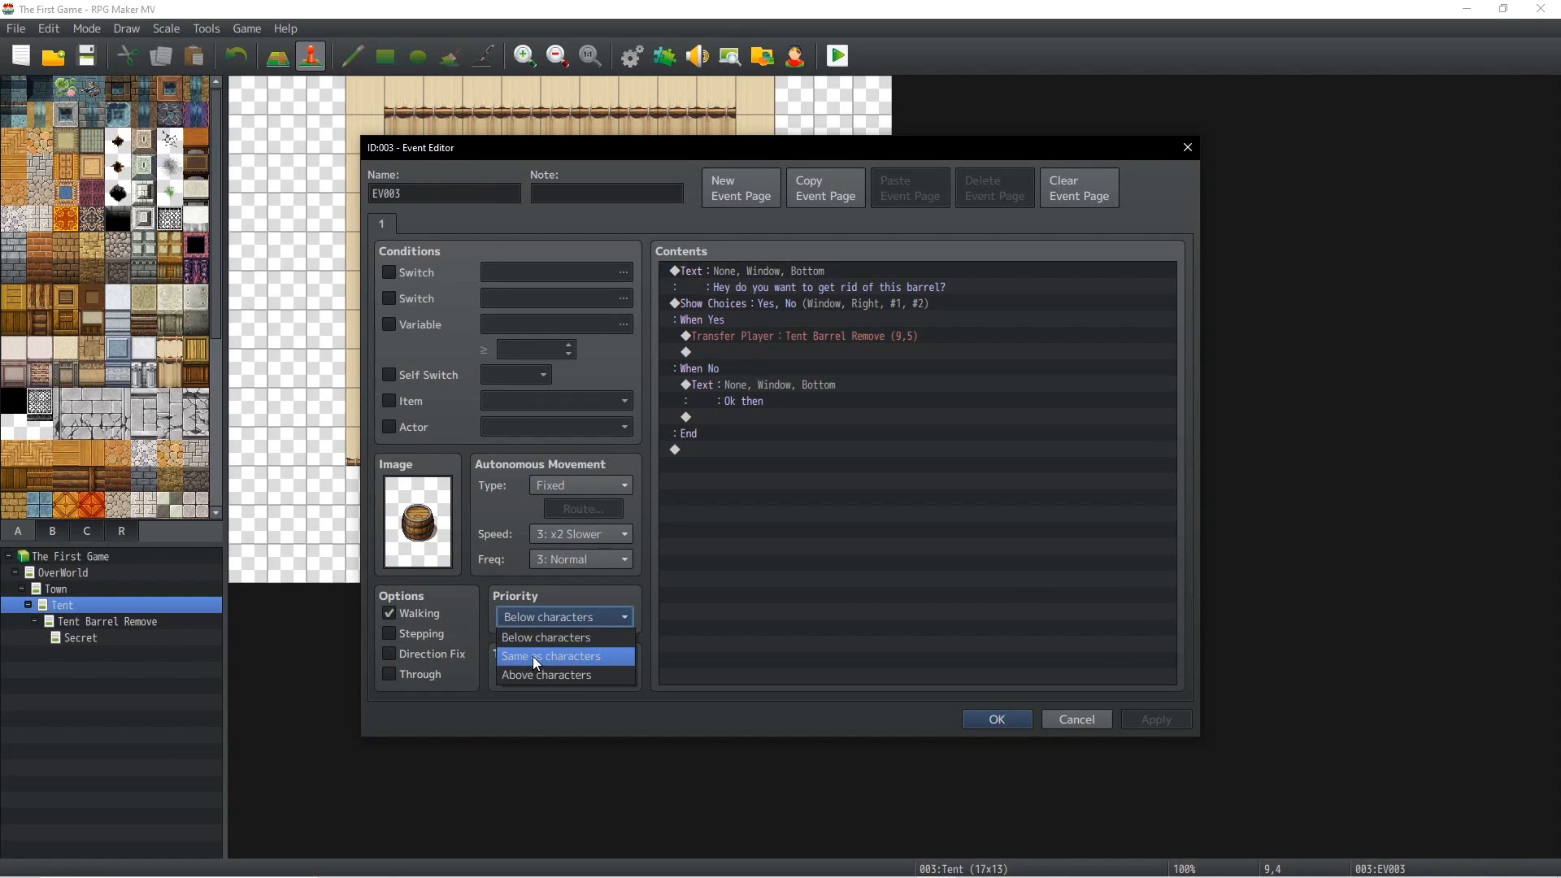
{"action": "left_click", "coordinate": [534, 657]}
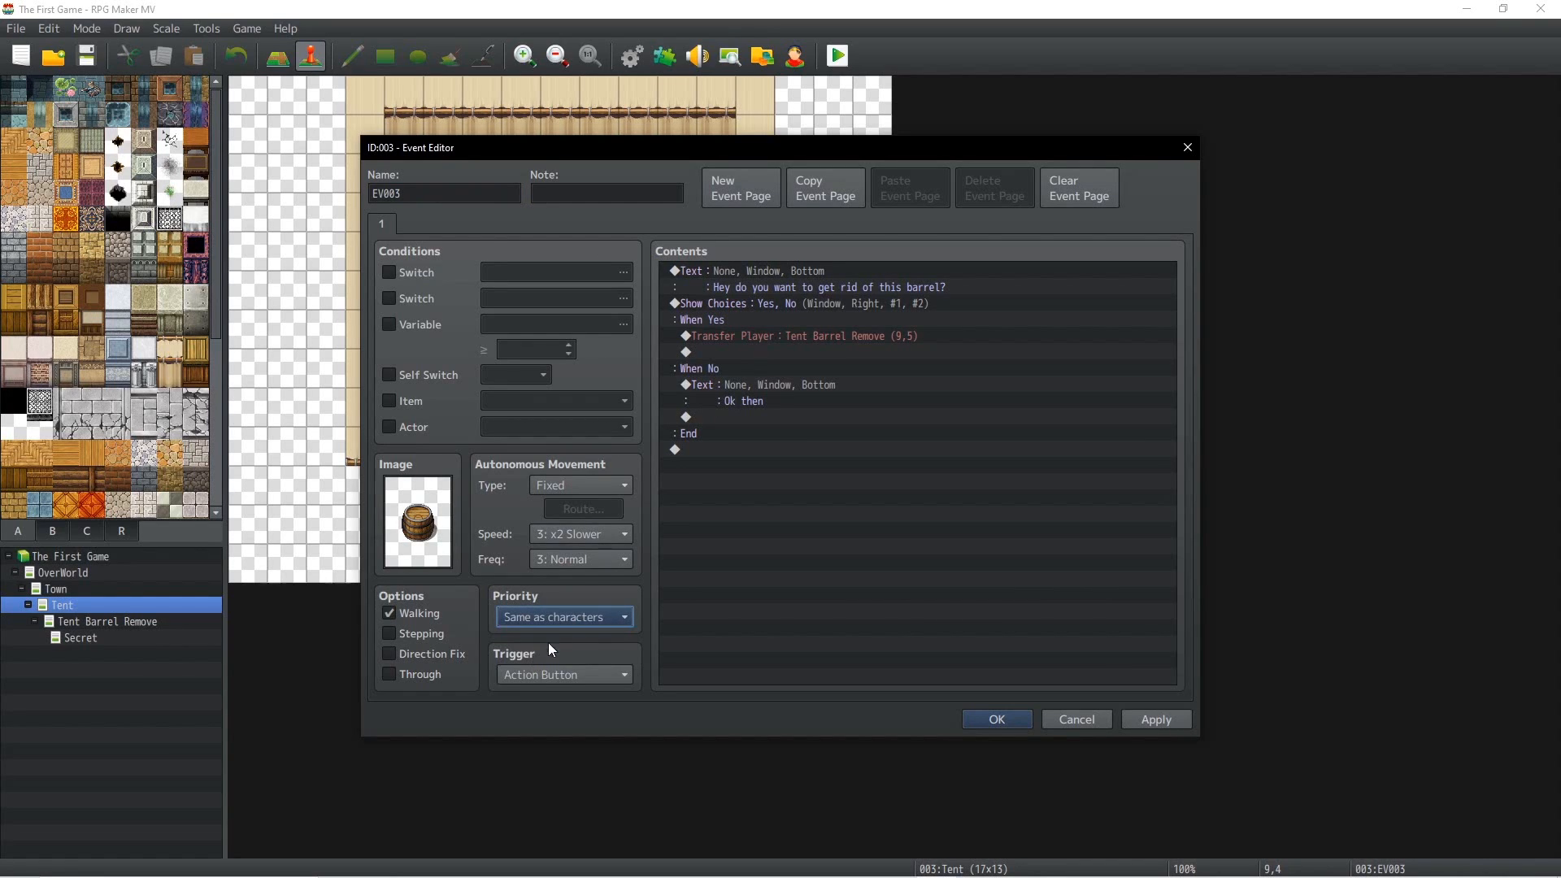
{"action": "left_click", "coordinate": [1164, 721]}
{"action": "left_click", "coordinate": [998, 721]}
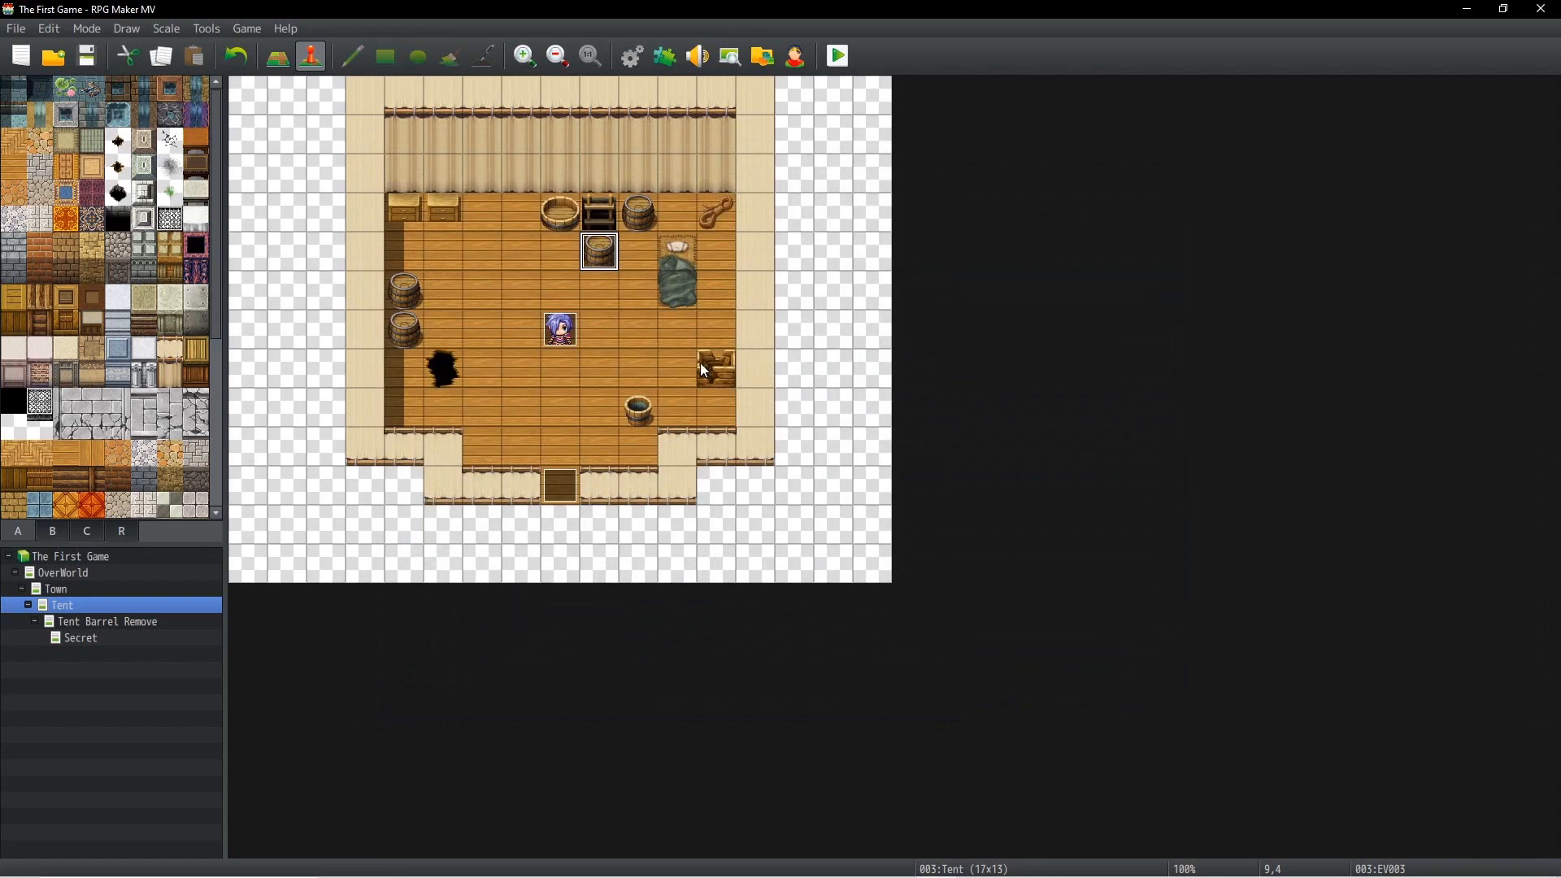
{"action": "left_click", "coordinate": [575, 336]}
{"action": "left_click", "coordinate": [578, 244]}
{"action": "left_click", "coordinate": [635, 264]}
{"action": "left_click", "coordinate": [599, 290]}
Step: Save the changes to the game and launch a new playtest
{"action": "left_click", "coordinate": [838, 56]}
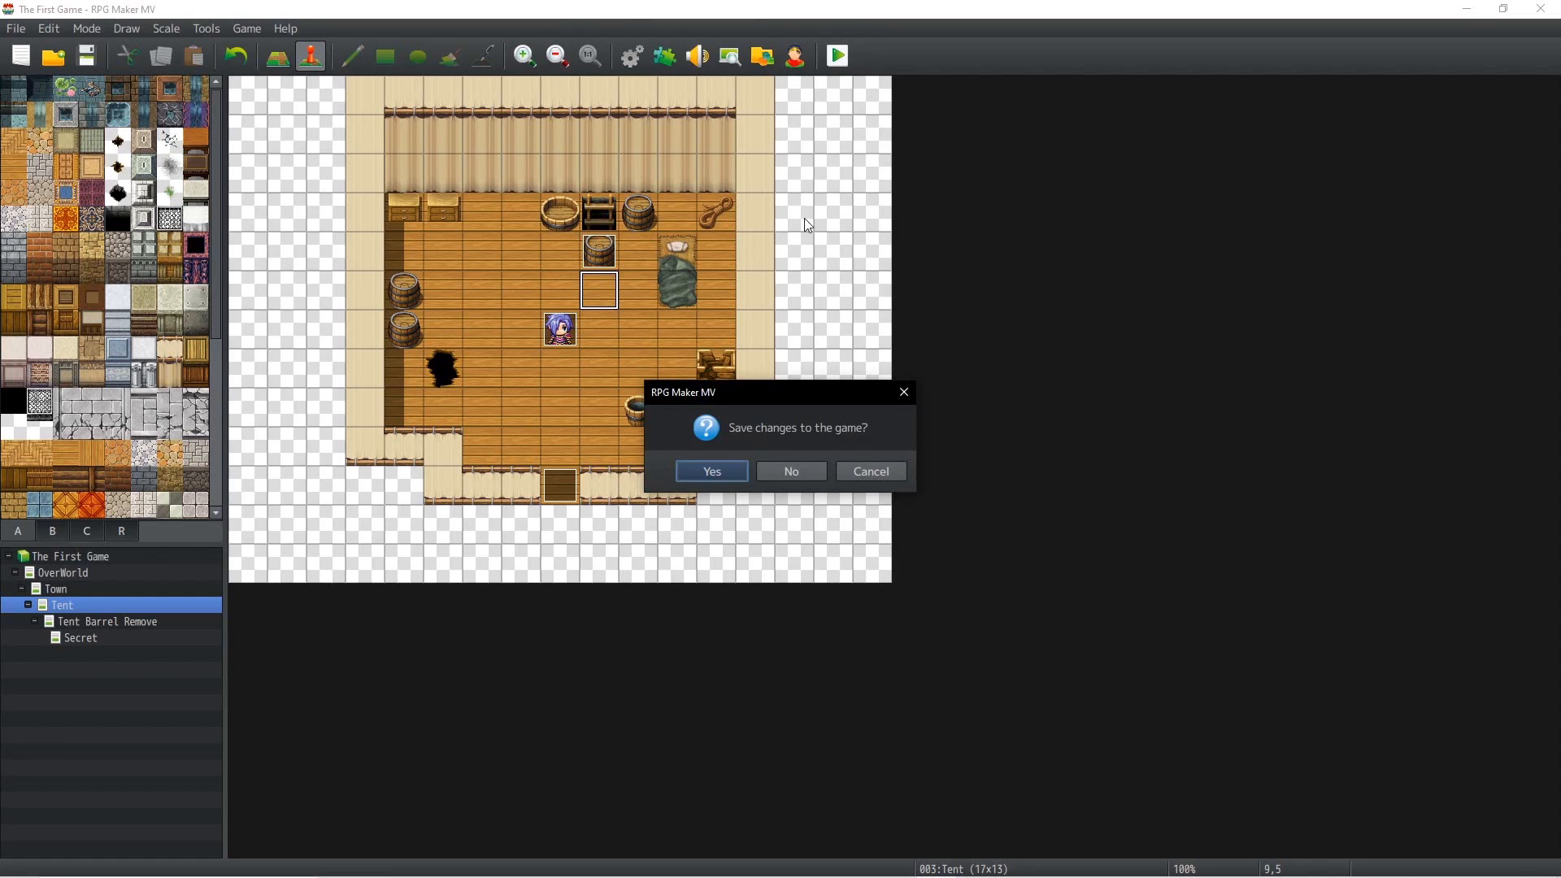
{"action": "left_click", "coordinate": [712, 471]}
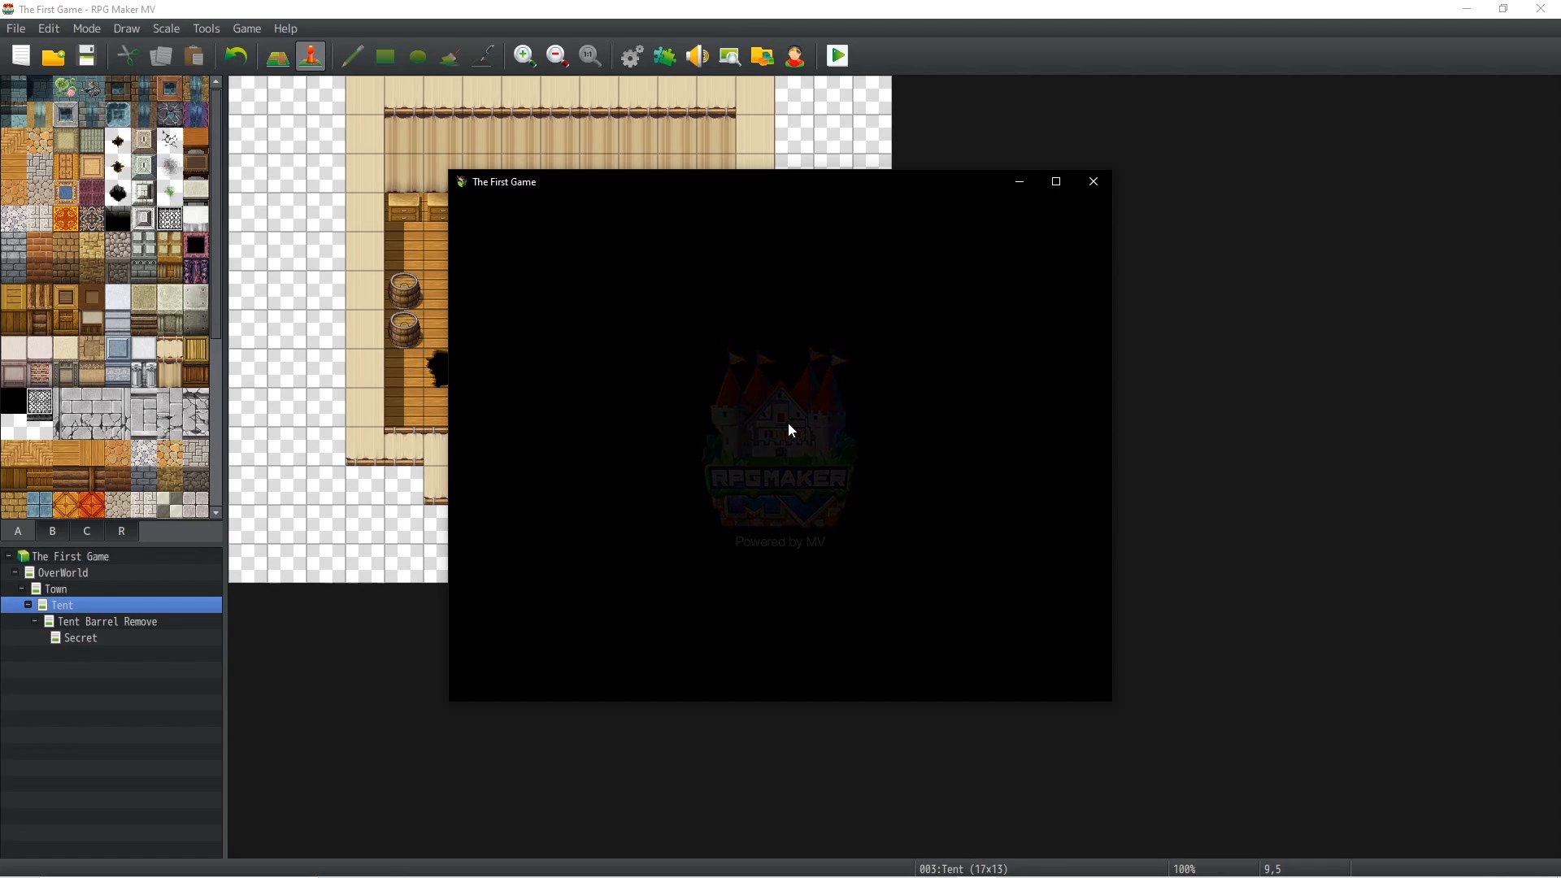
{"action": "key", "text": "Return"}
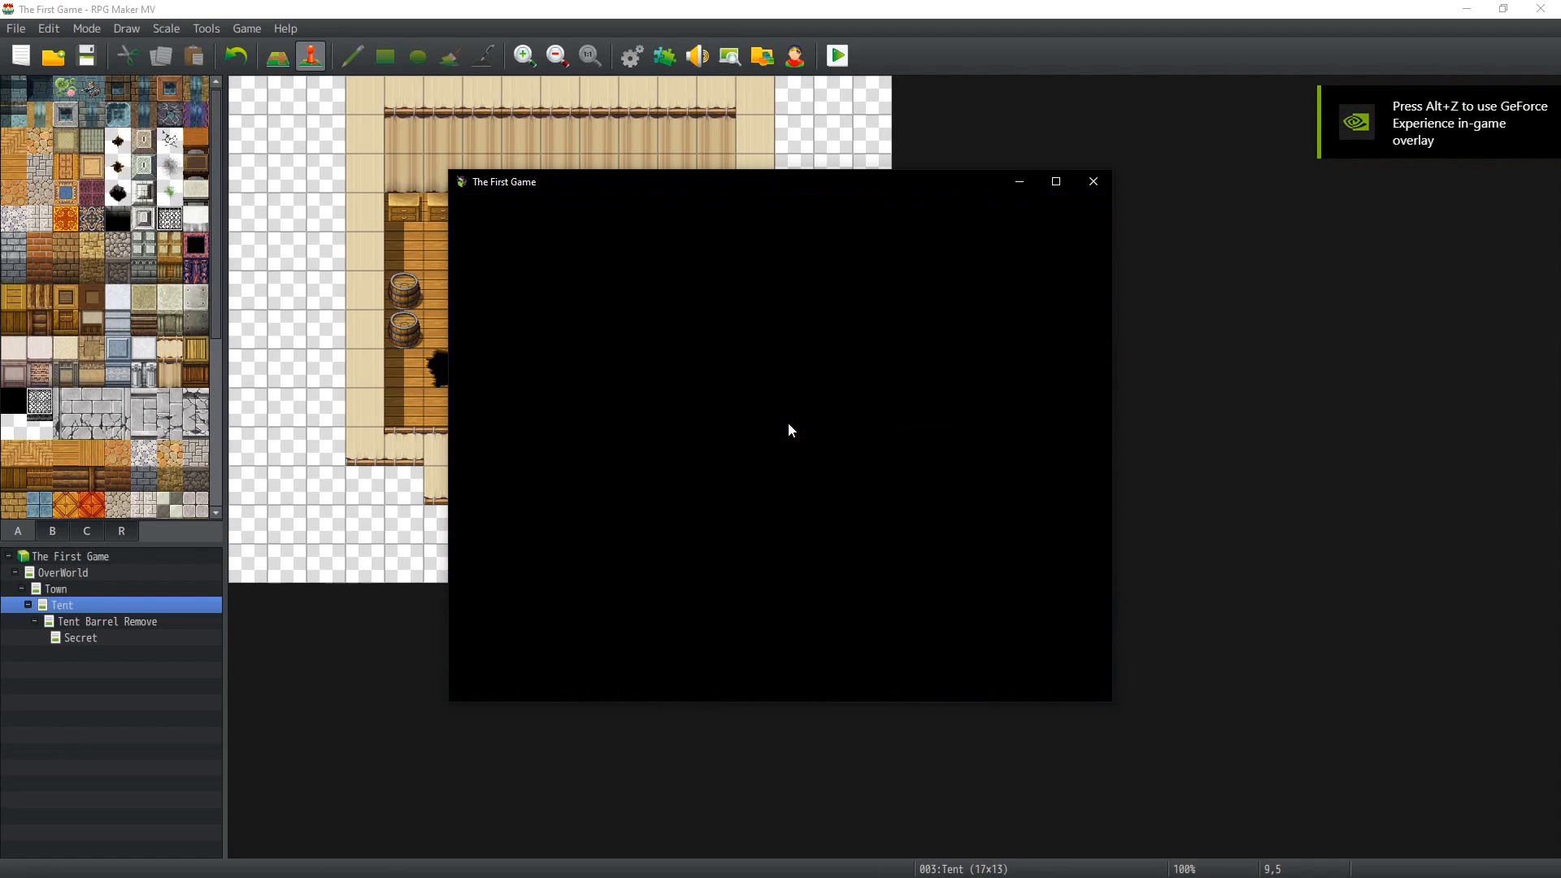
Step: Walk the party from the overworld start into the Town and up the stone path toward the tent
{"action": "key", "text": "Up"}
{"action": "key", "text": "Up"}
{"action": "key", "text": "Up"}
{"action": "key", "text": "Up"}
{"action": "key", "text": "Up"}
{"action": "key", "text": "Up"}
{"action": "key", "text": "Up"}
{"action": "key", "text": "Up"}
{"action": "key", "text": "Right"}
{"action": "key", "text": "Up"}
{"action": "key", "text": "Up"}
{"action": "key", "text": "Up"}
{"action": "key", "text": "Up"}
{"action": "key", "text": "Up"}
{"action": "key", "text": "Up"}
{"action": "key", "text": "Up"}
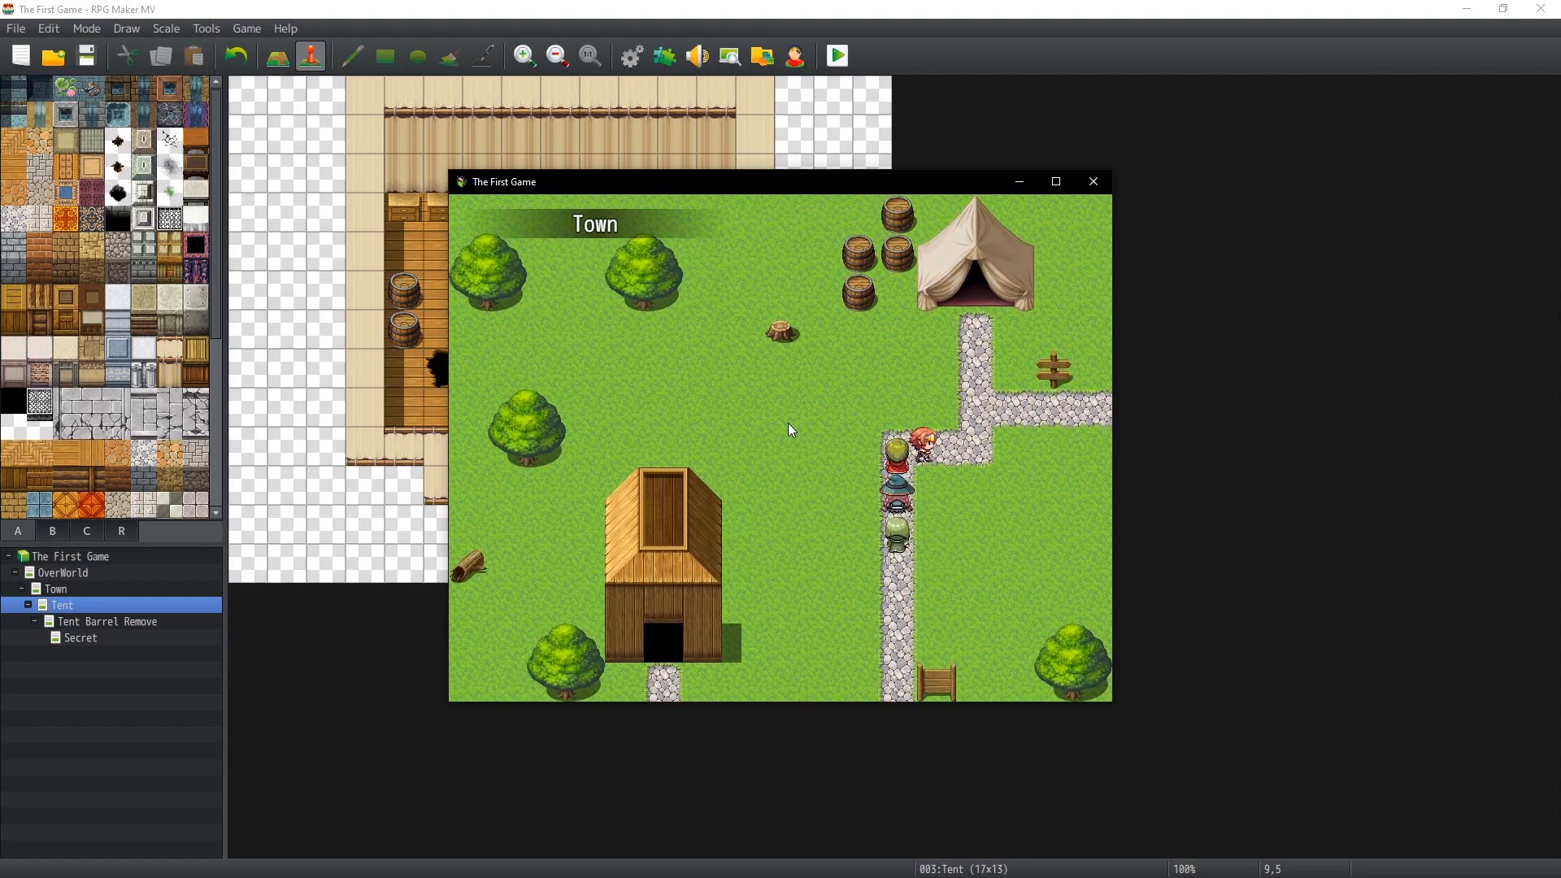
Step: Enter the tent and interact with the barrel standing in front of the ladder opening
{"action": "key", "text": "Right"}
{"action": "key", "text": "Up"}
{"action": "key", "text": "Up"}
{"action": "key", "text": "Up"}
{"action": "key", "text": "Up"}
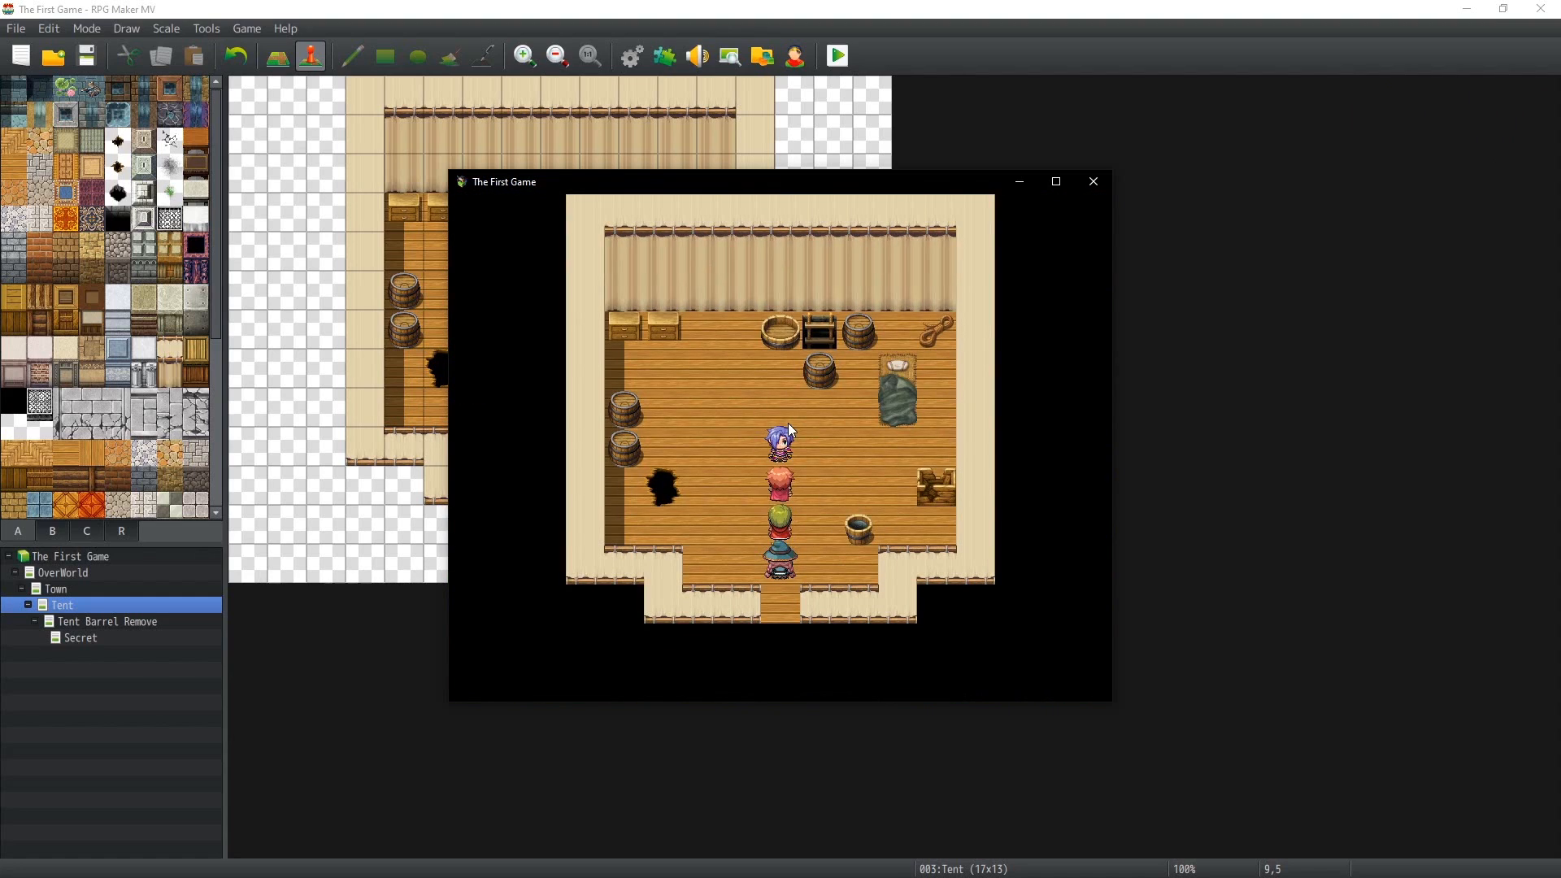
{"action": "key", "text": "Return"}
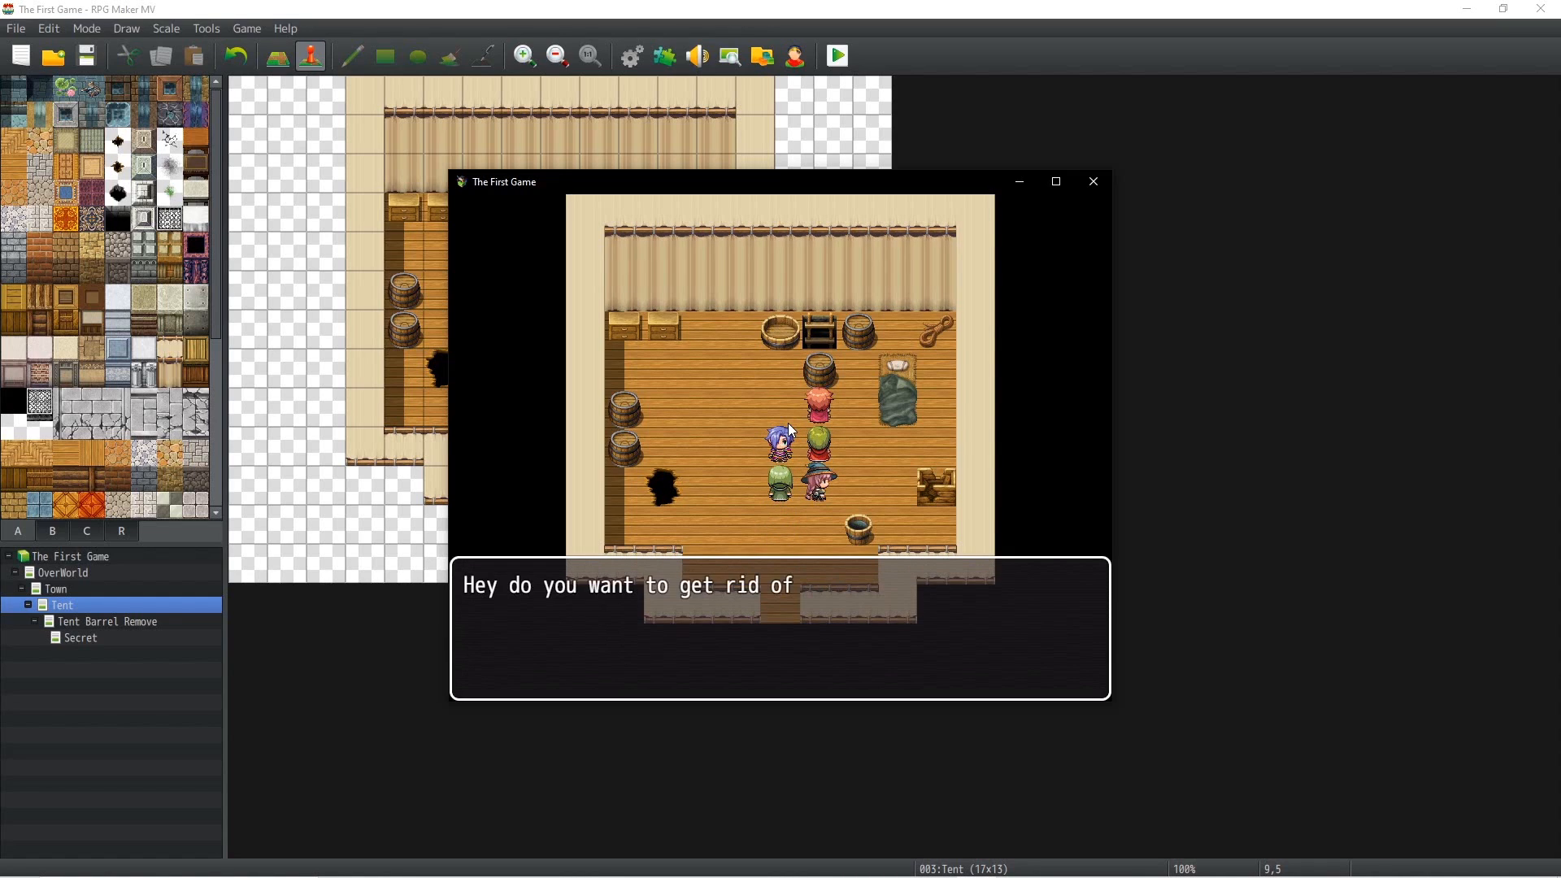
Step: Get rid of the barrel, finish the purple-haired character's dialogue and bring the party to the treasure chest in the Secret room
{"action": "key", "text": "Return"}
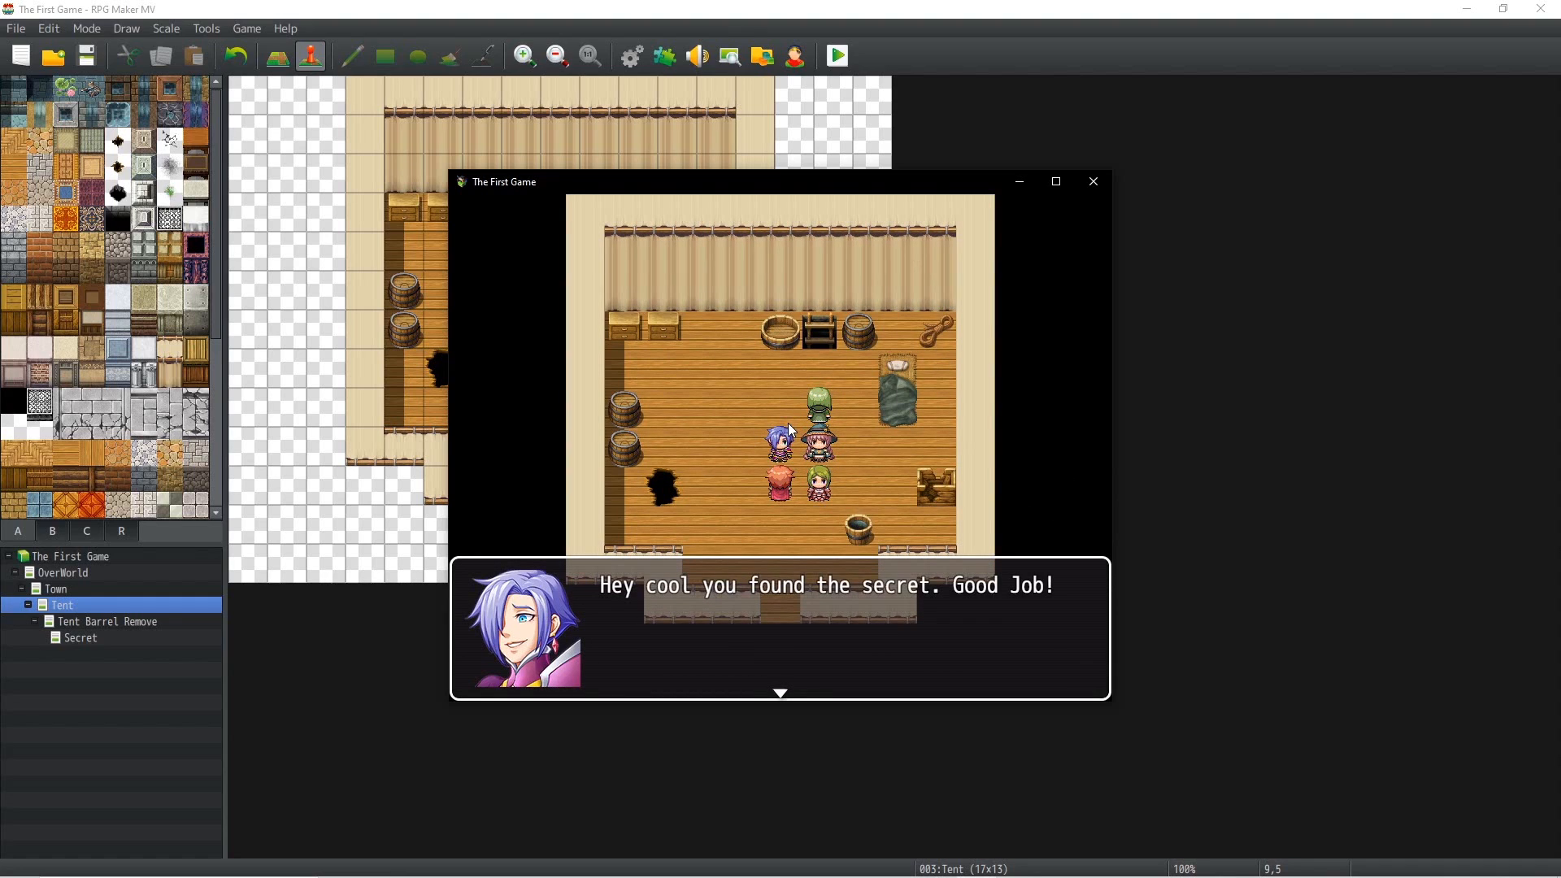
{"action": "key", "text": "Return"}
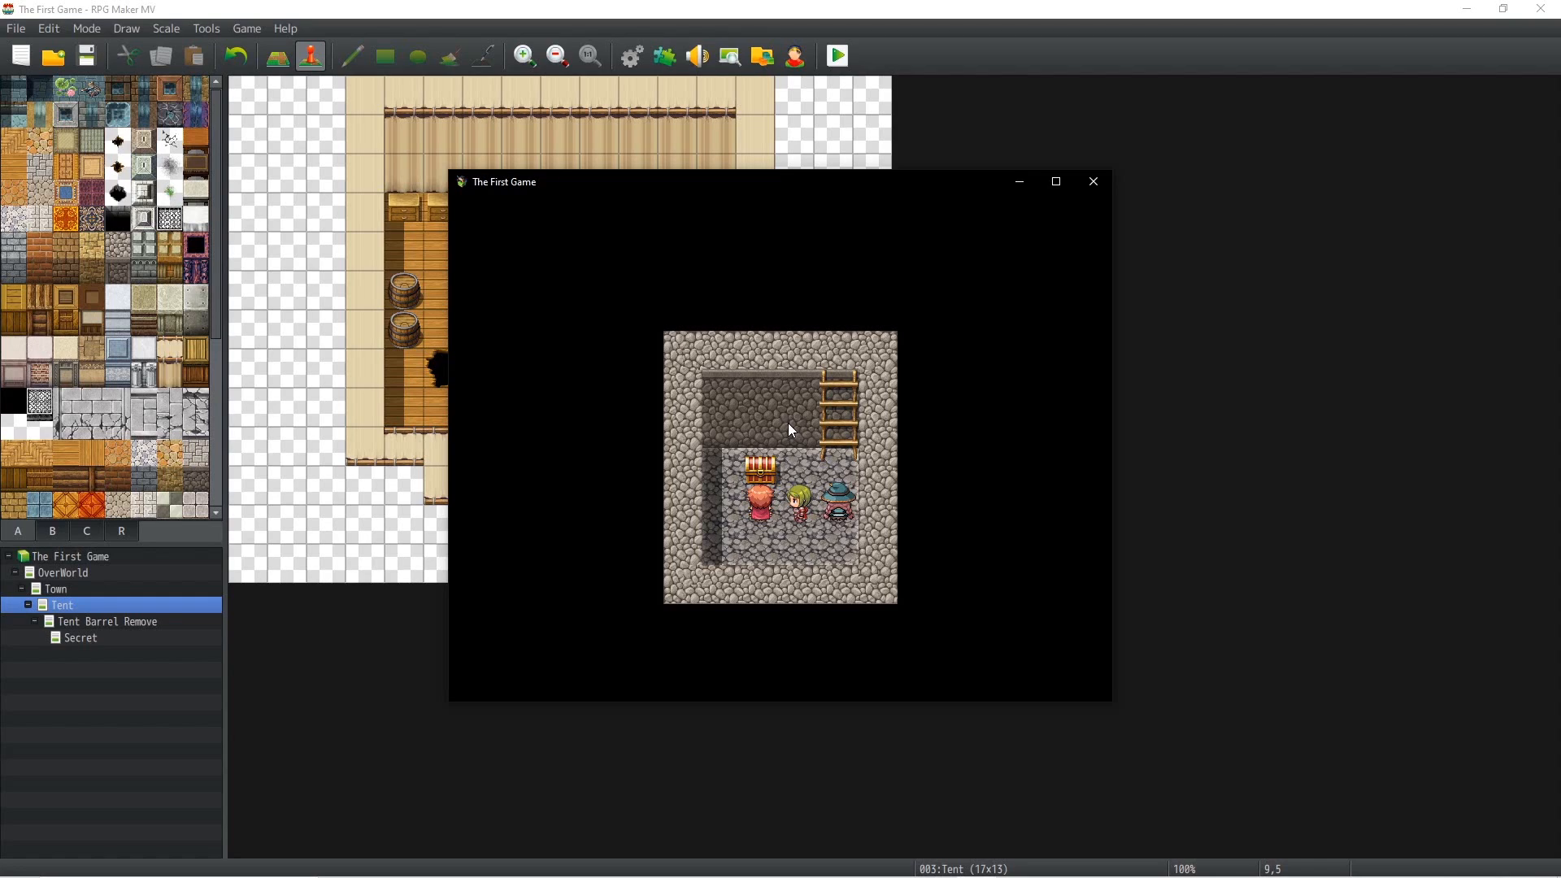
{"action": "key", "text": "Right"}
{"action": "key", "text": "Up"}
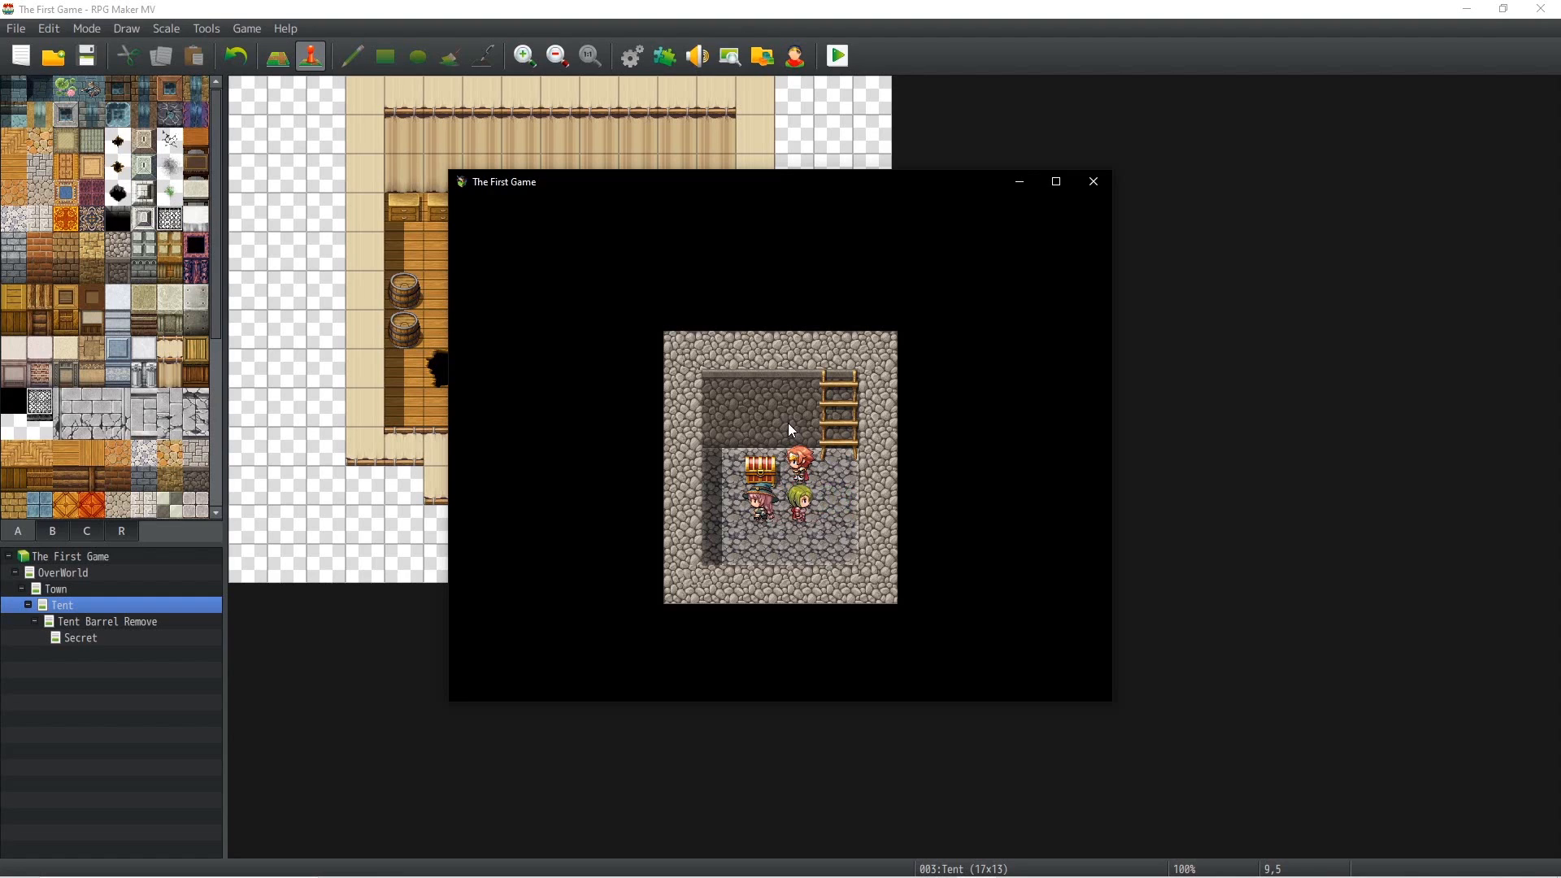
Step: Check the party's gold in the game menu before and after collecting more from the chest, and end the playtest
{"action": "key", "text": "Escape"}
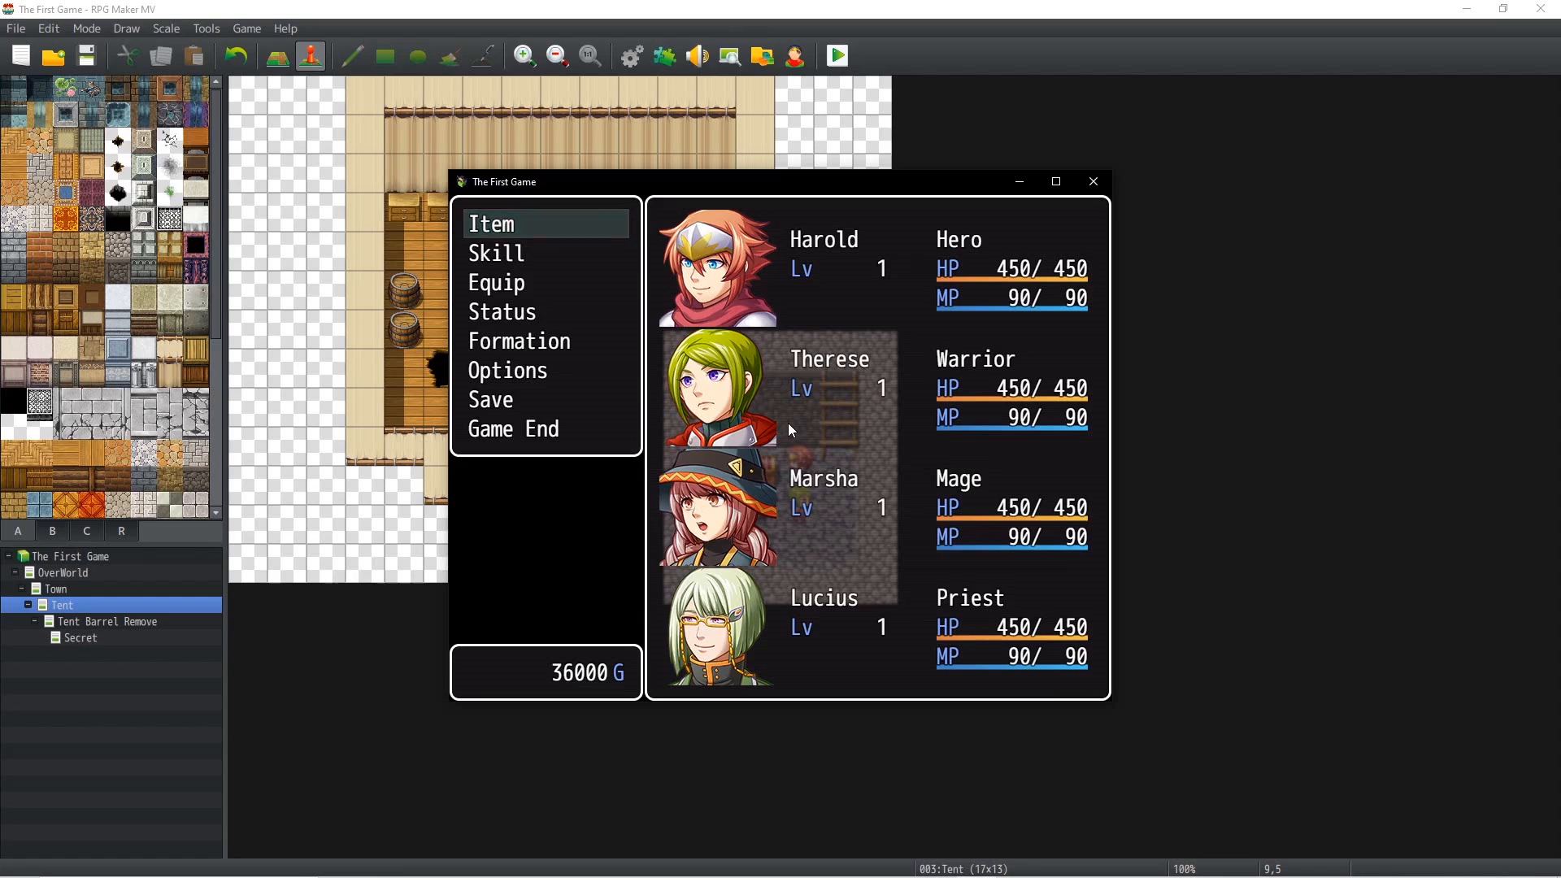
{"action": "key", "text": "Escape"}
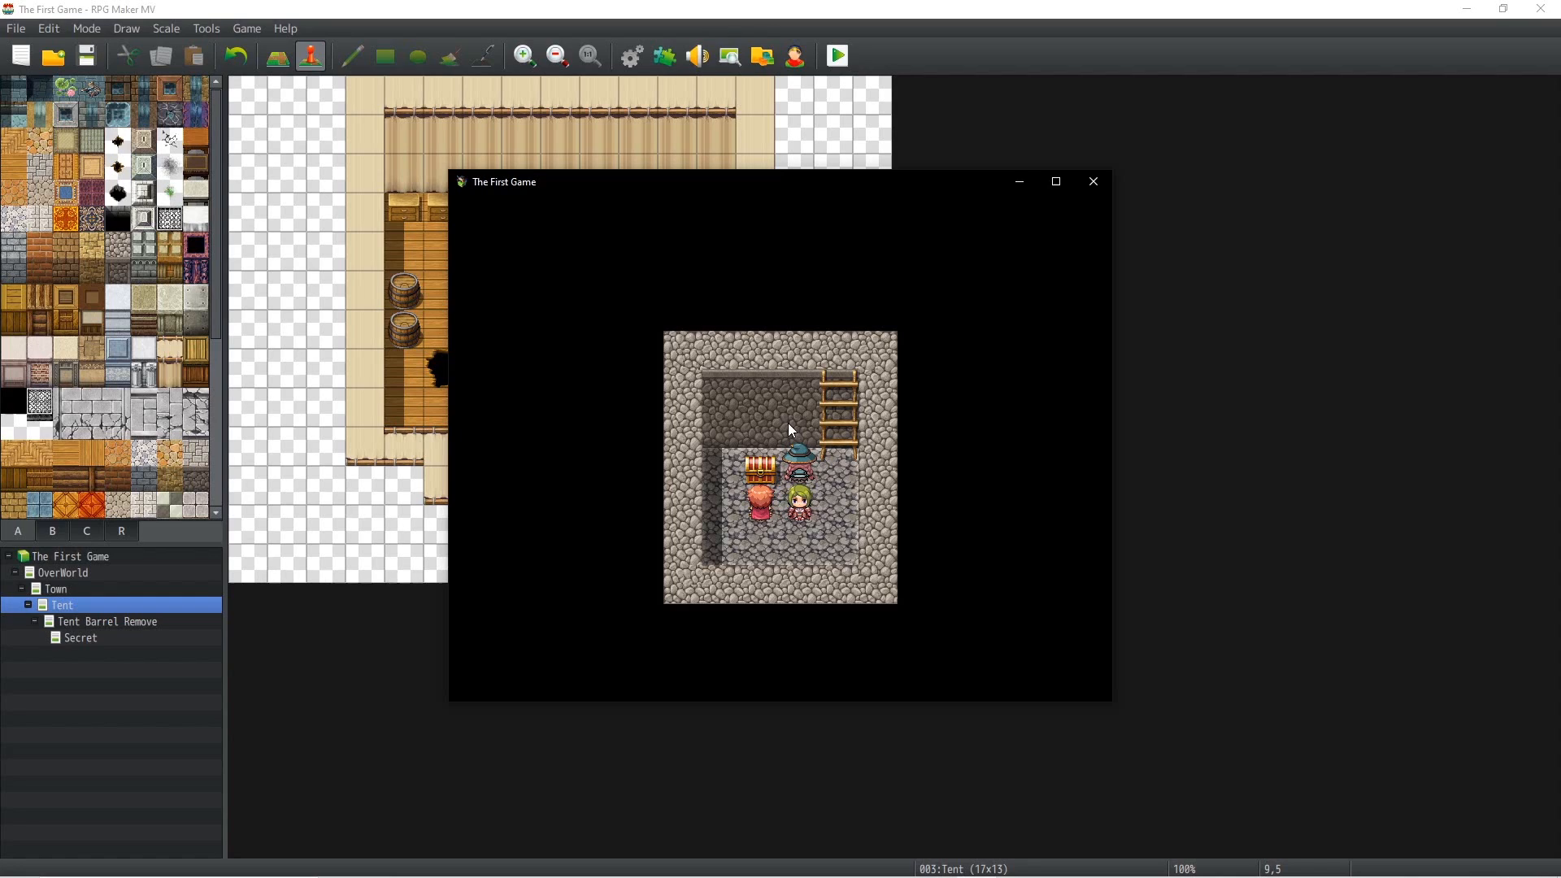
{"action": "key", "text": "Escape"}
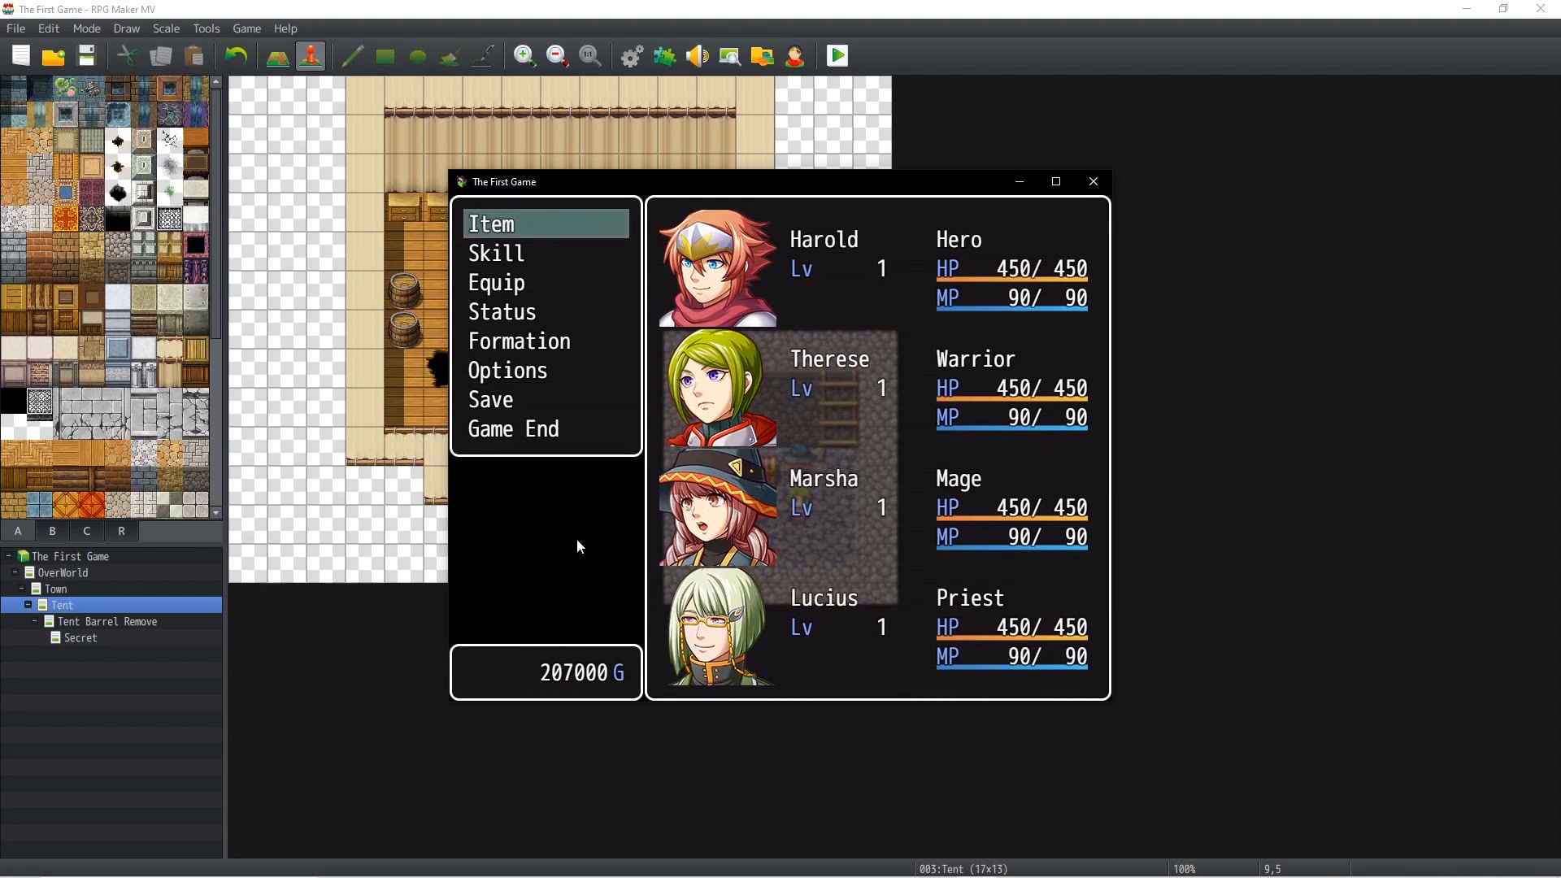
{"action": "left_click", "coordinate": [1094, 182]}
Step: Review the finished Secret, OverWorld, Town, Tent and Tent Barrel Remove maps one by one, ending on the Secret map
{"action": "left_click", "coordinate": [80, 637]}
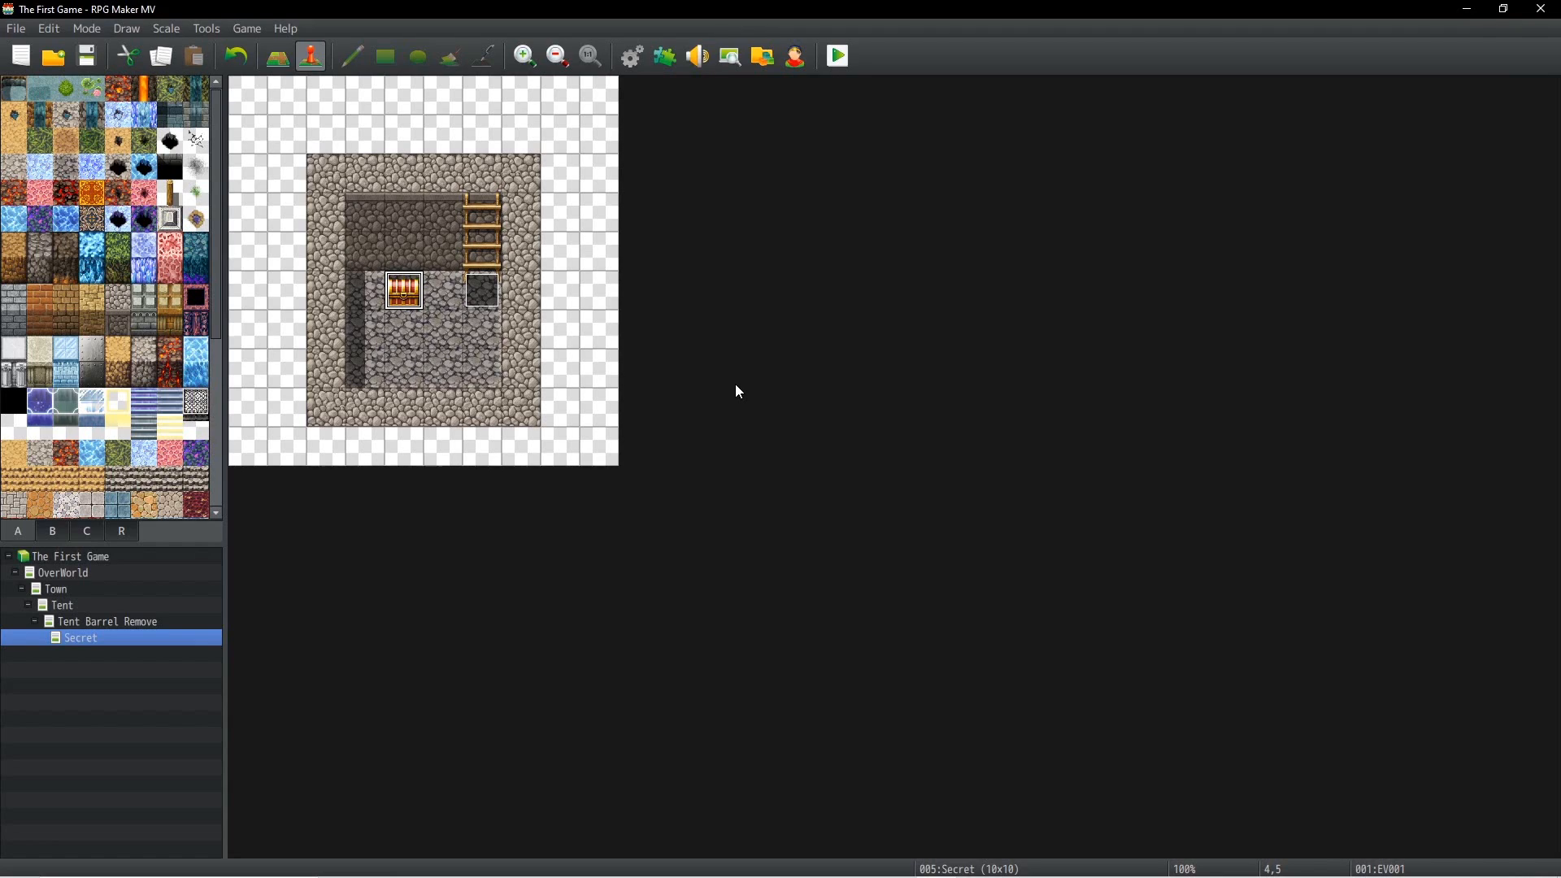
{"action": "left_click", "coordinate": [63, 573]}
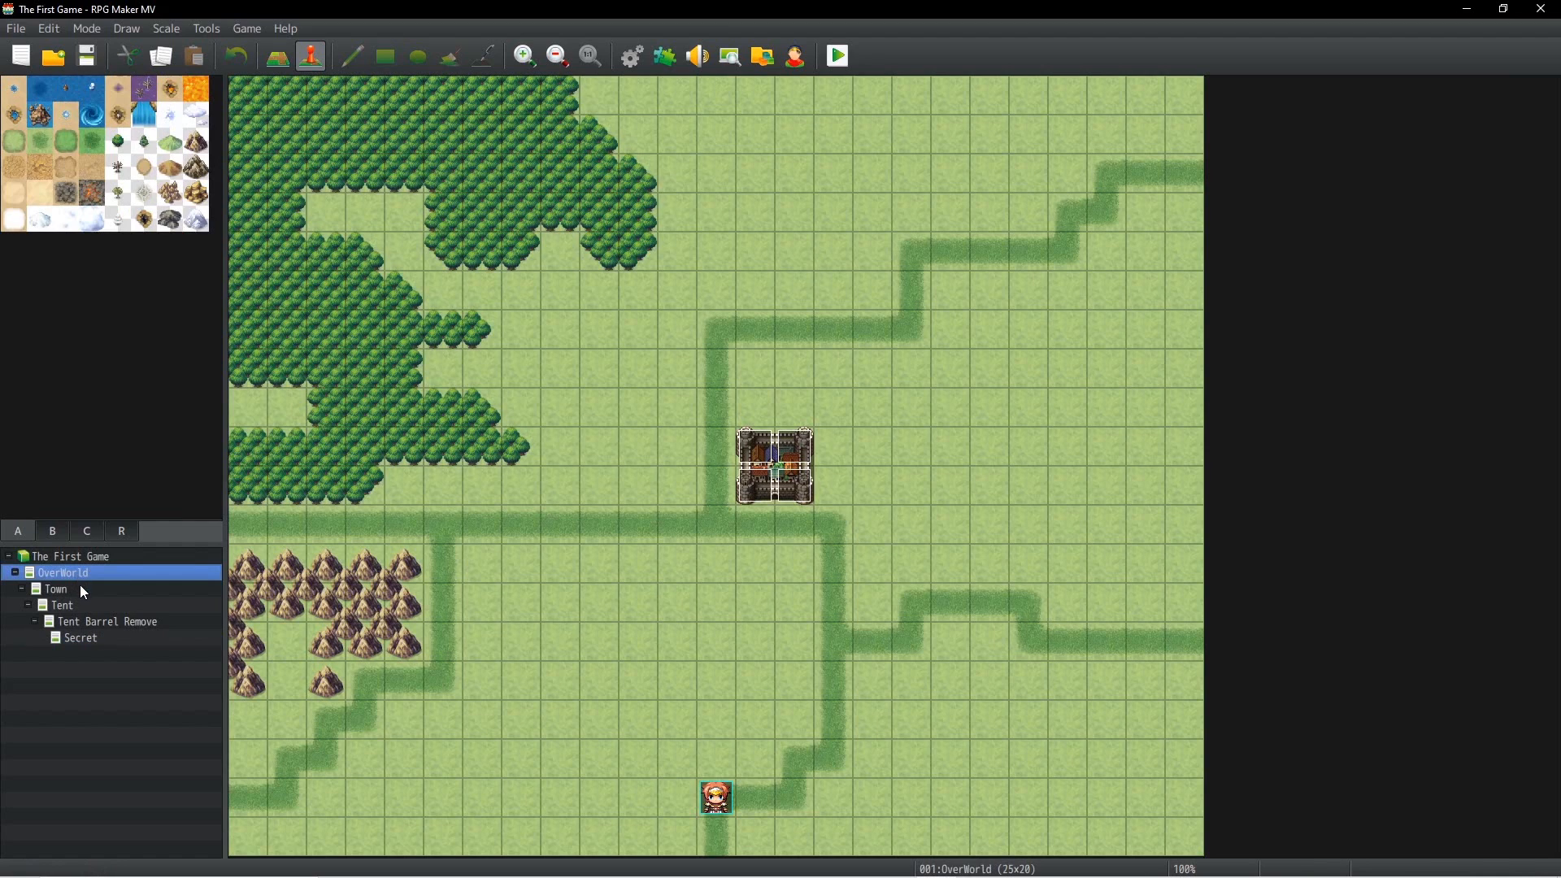
{"action": "left_click", "coordinate": [82, 591]}
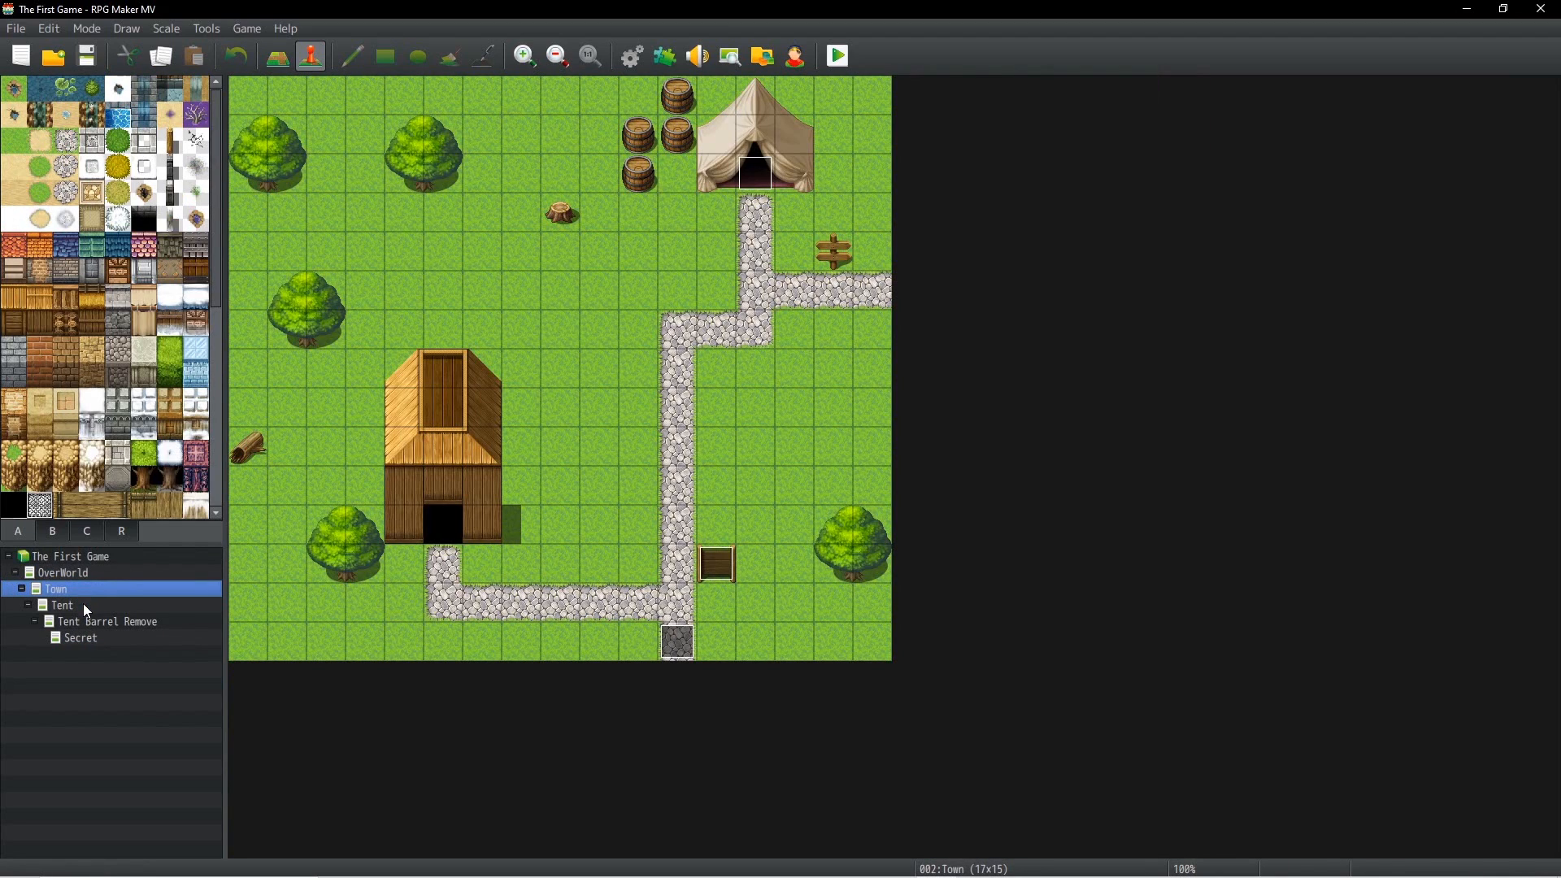
{"action": "left_click", "coordinate": [87, 608]}
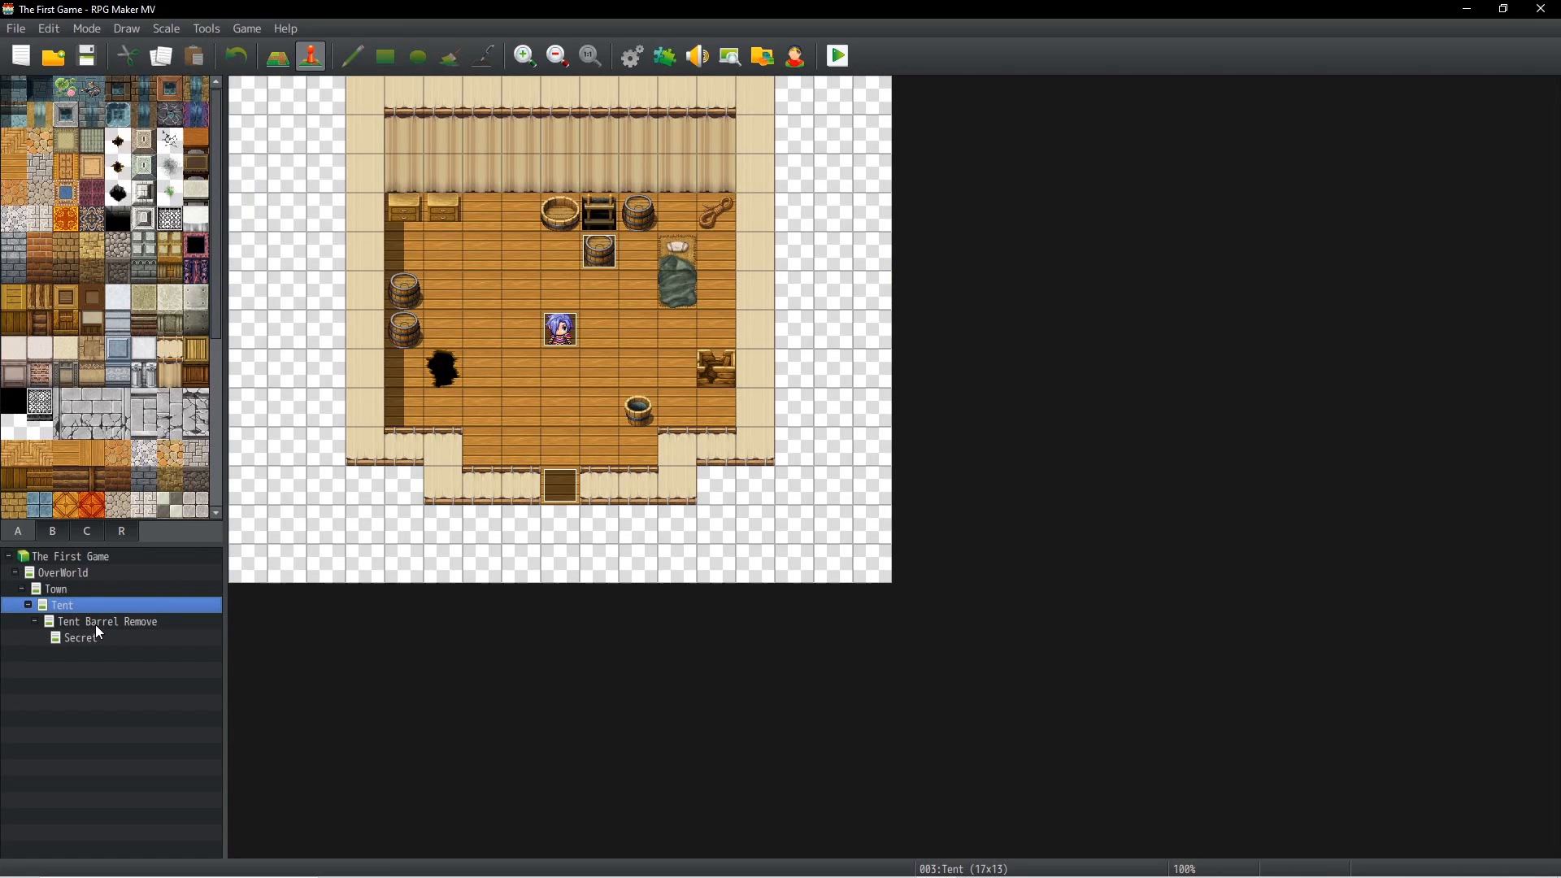
{"action": "left_click", "coordinate": [157, 623]}
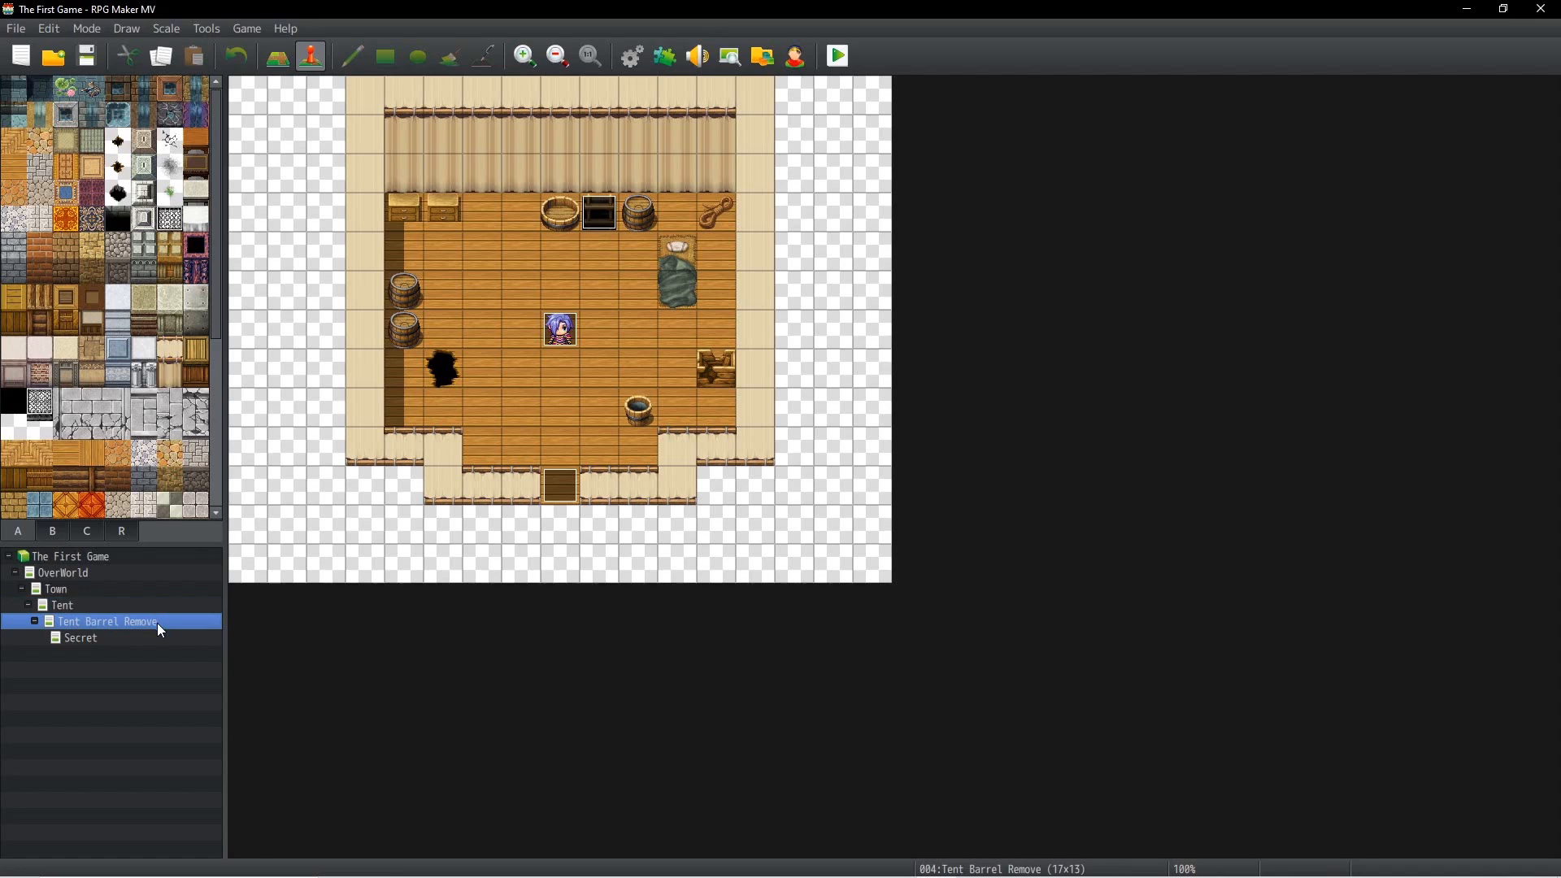
{"action": "left_click", "coordinate": [151, 648]}
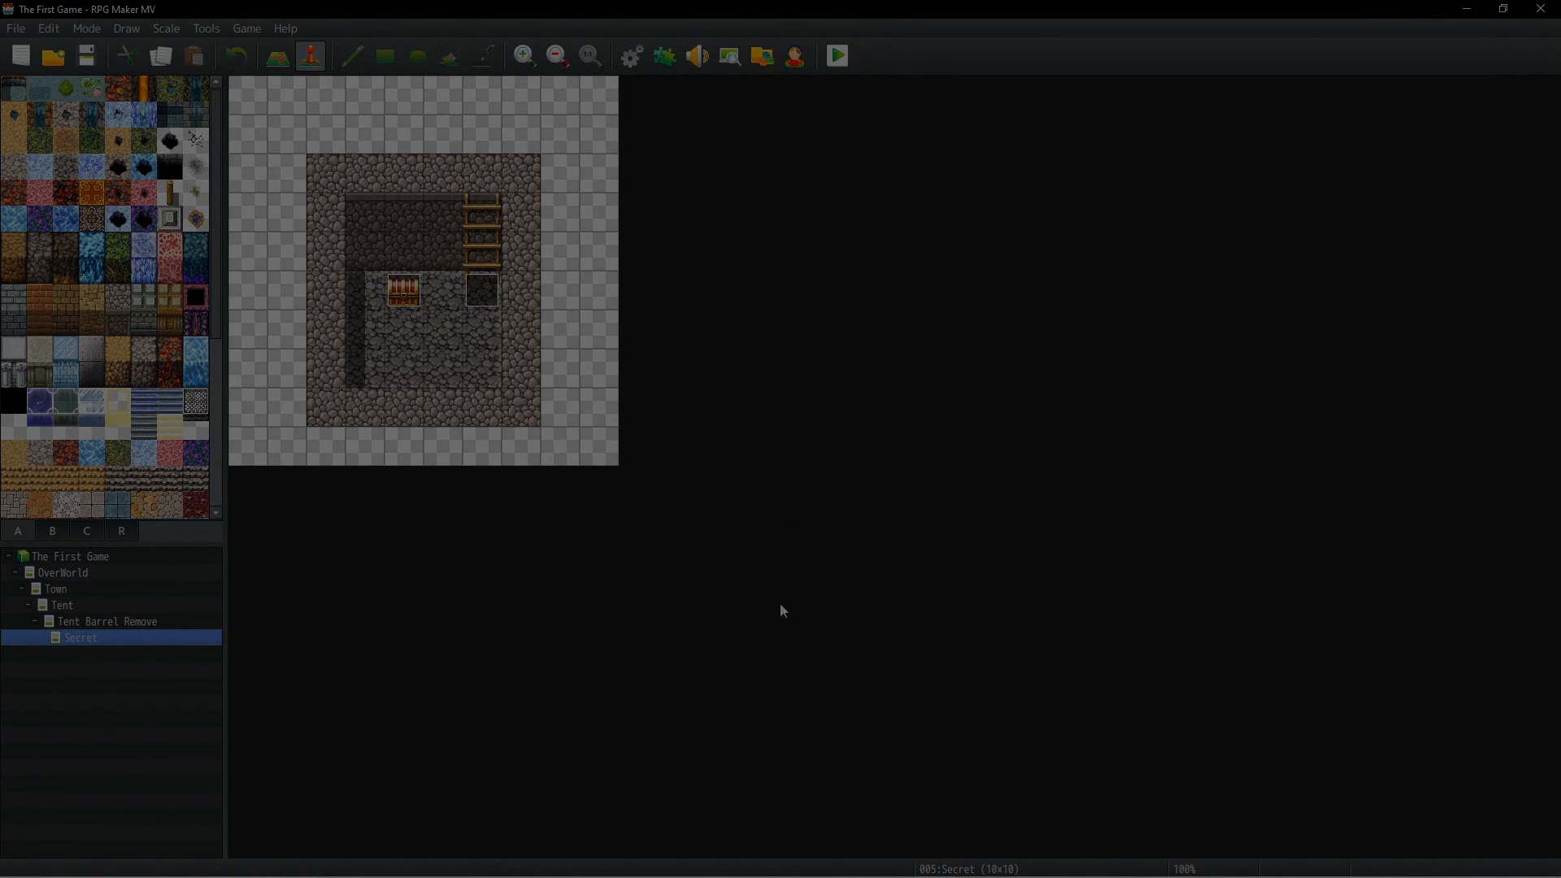
{"action": "mouse_move", "coordinate": [750, 832]}
{"action": "left_click", "coordinate": [698, 862]}
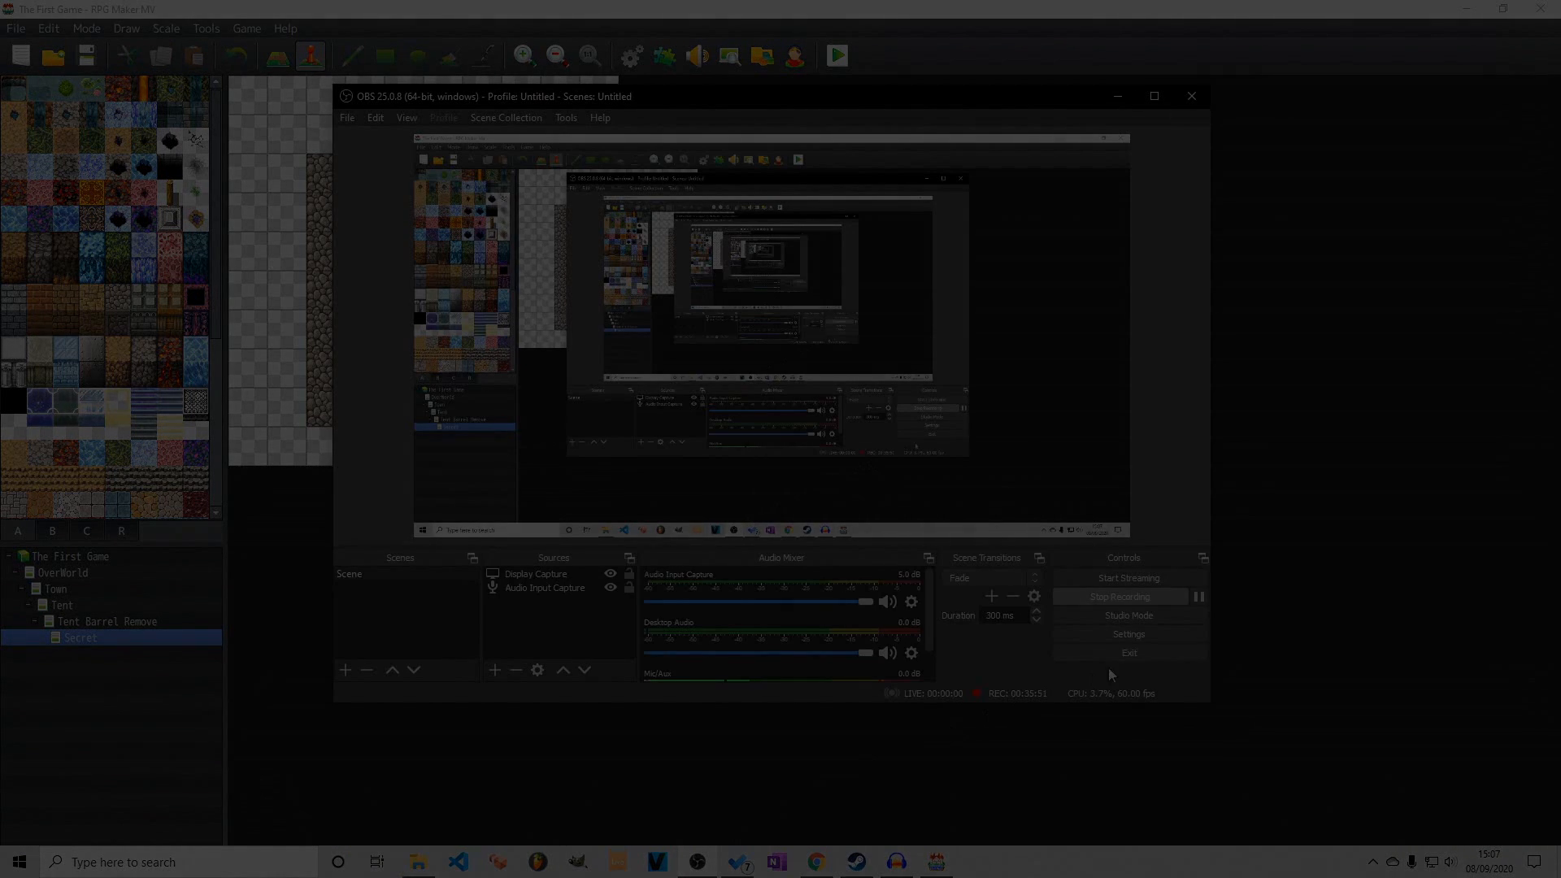
{"action": "left_click", "coordinate": [1142, 597]}
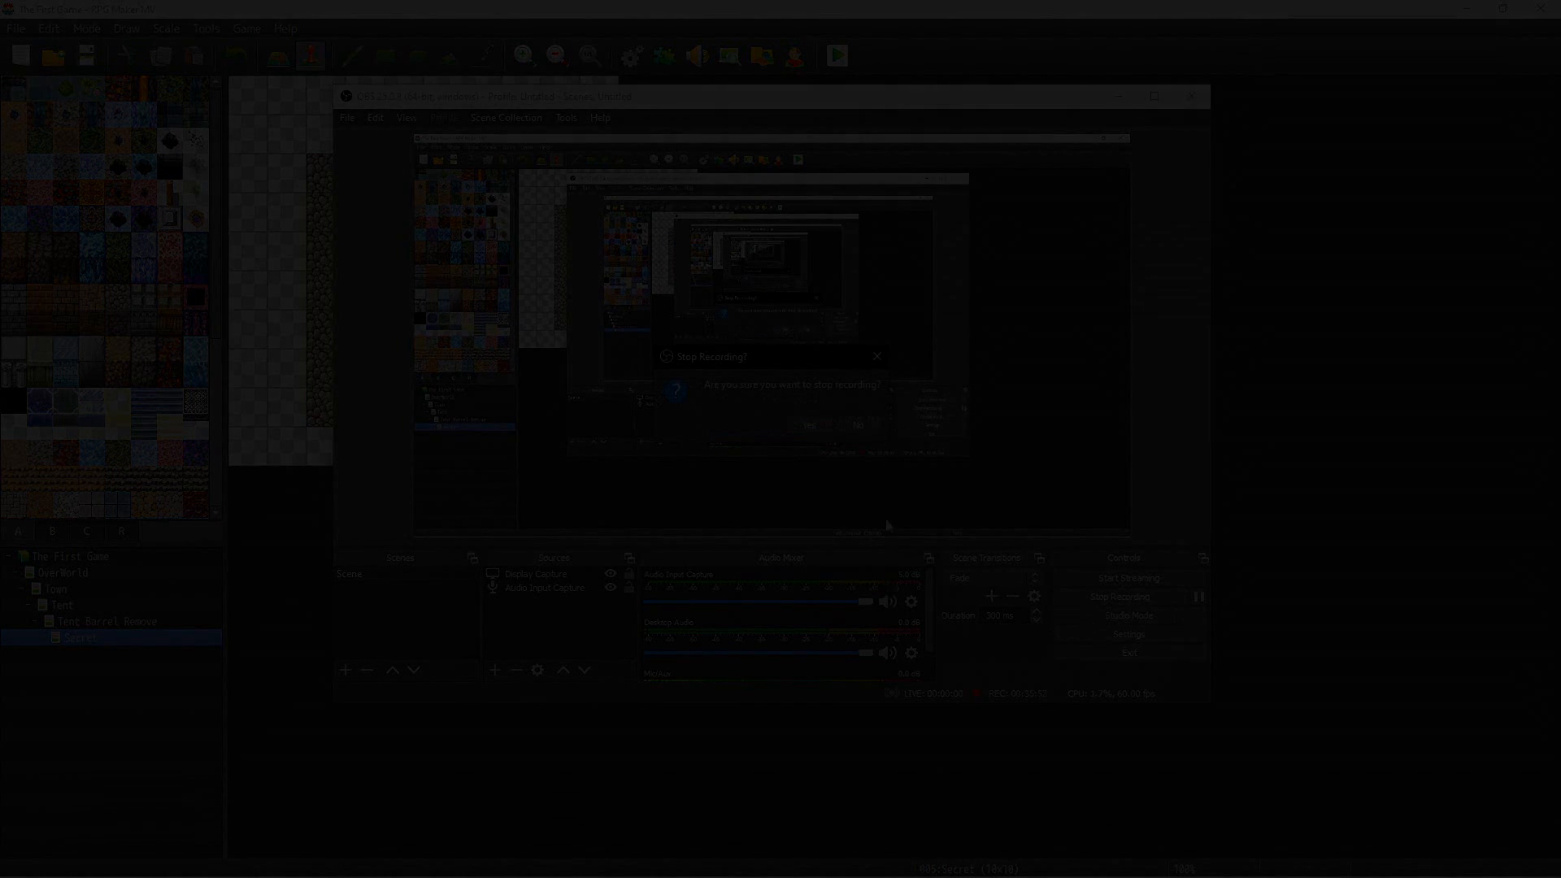